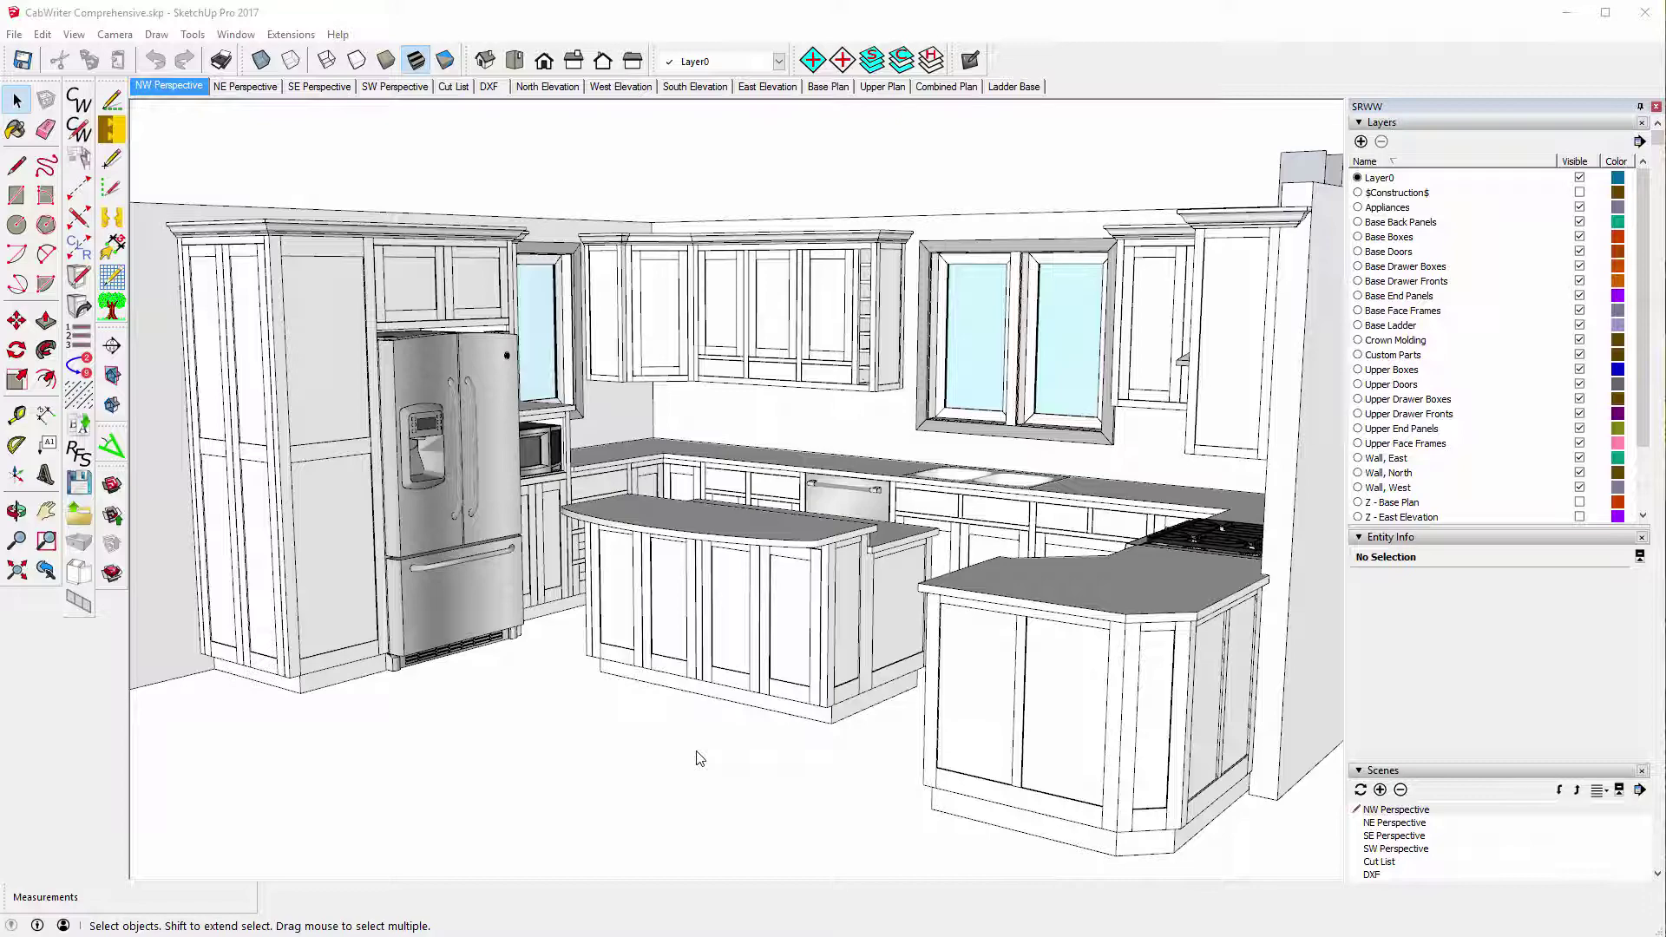
# Orbit the kitchen model to a higher, closer angle over the sink wall and island.
pyautogui.click(17, 510)
pyautogui.moveTo(492, 523); pyautogui.dragTo(906, 608)
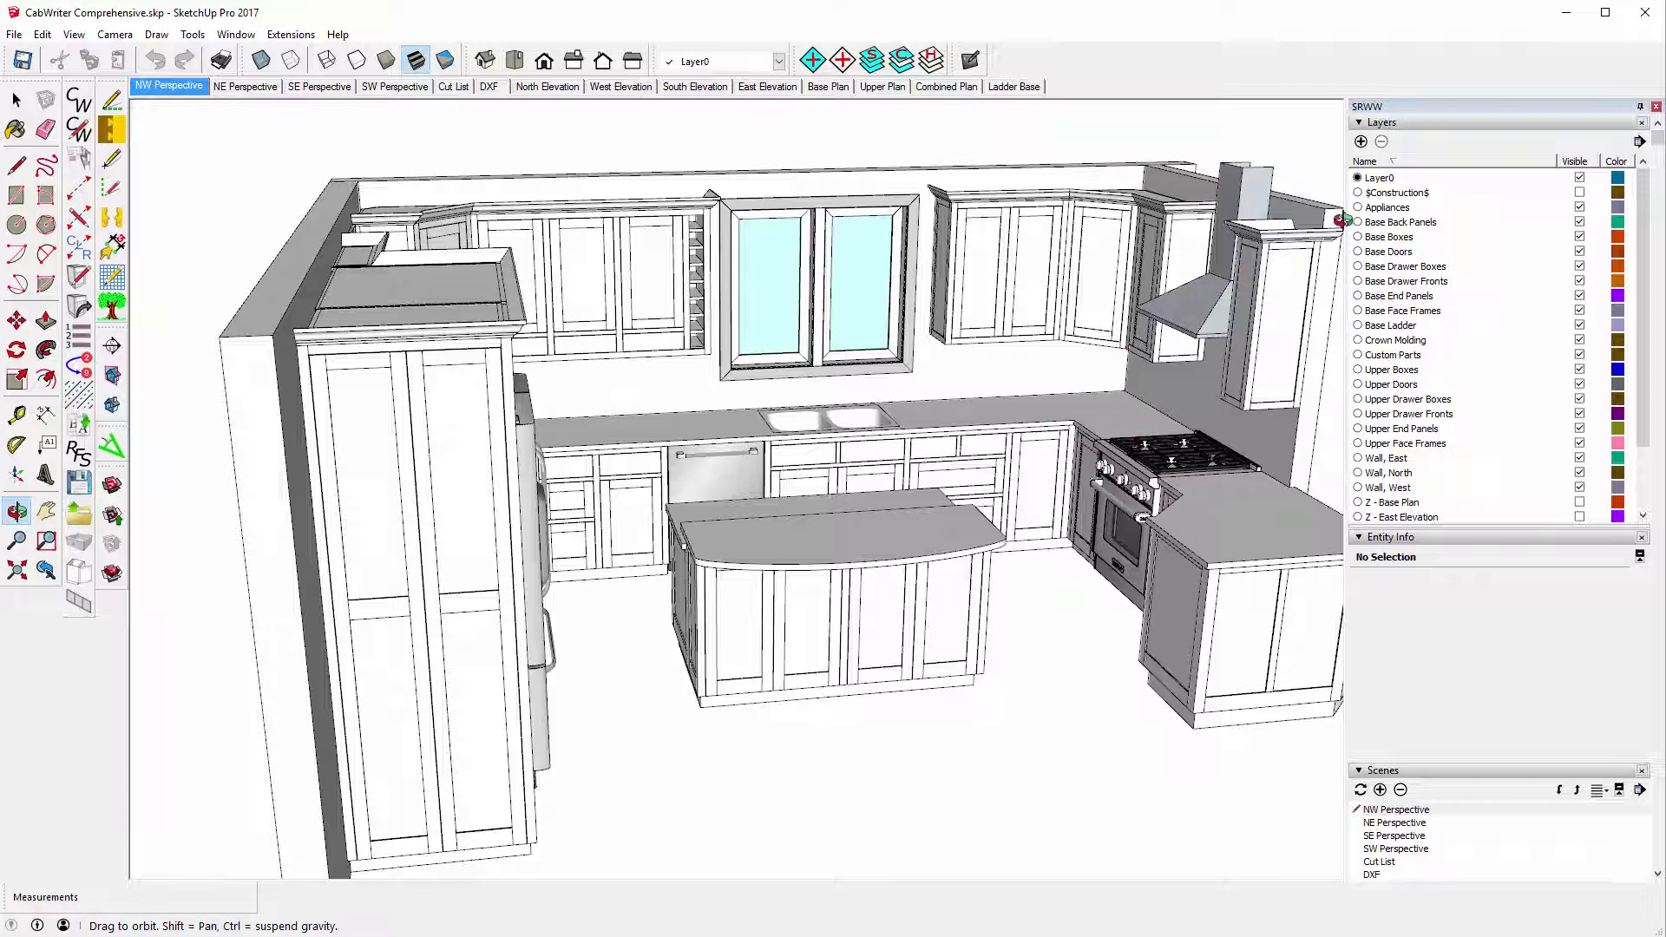
# Hide the Appliances and Custom Parts layers and zoom toward the corner cabinet.
pyautogui.click(1579, 208)
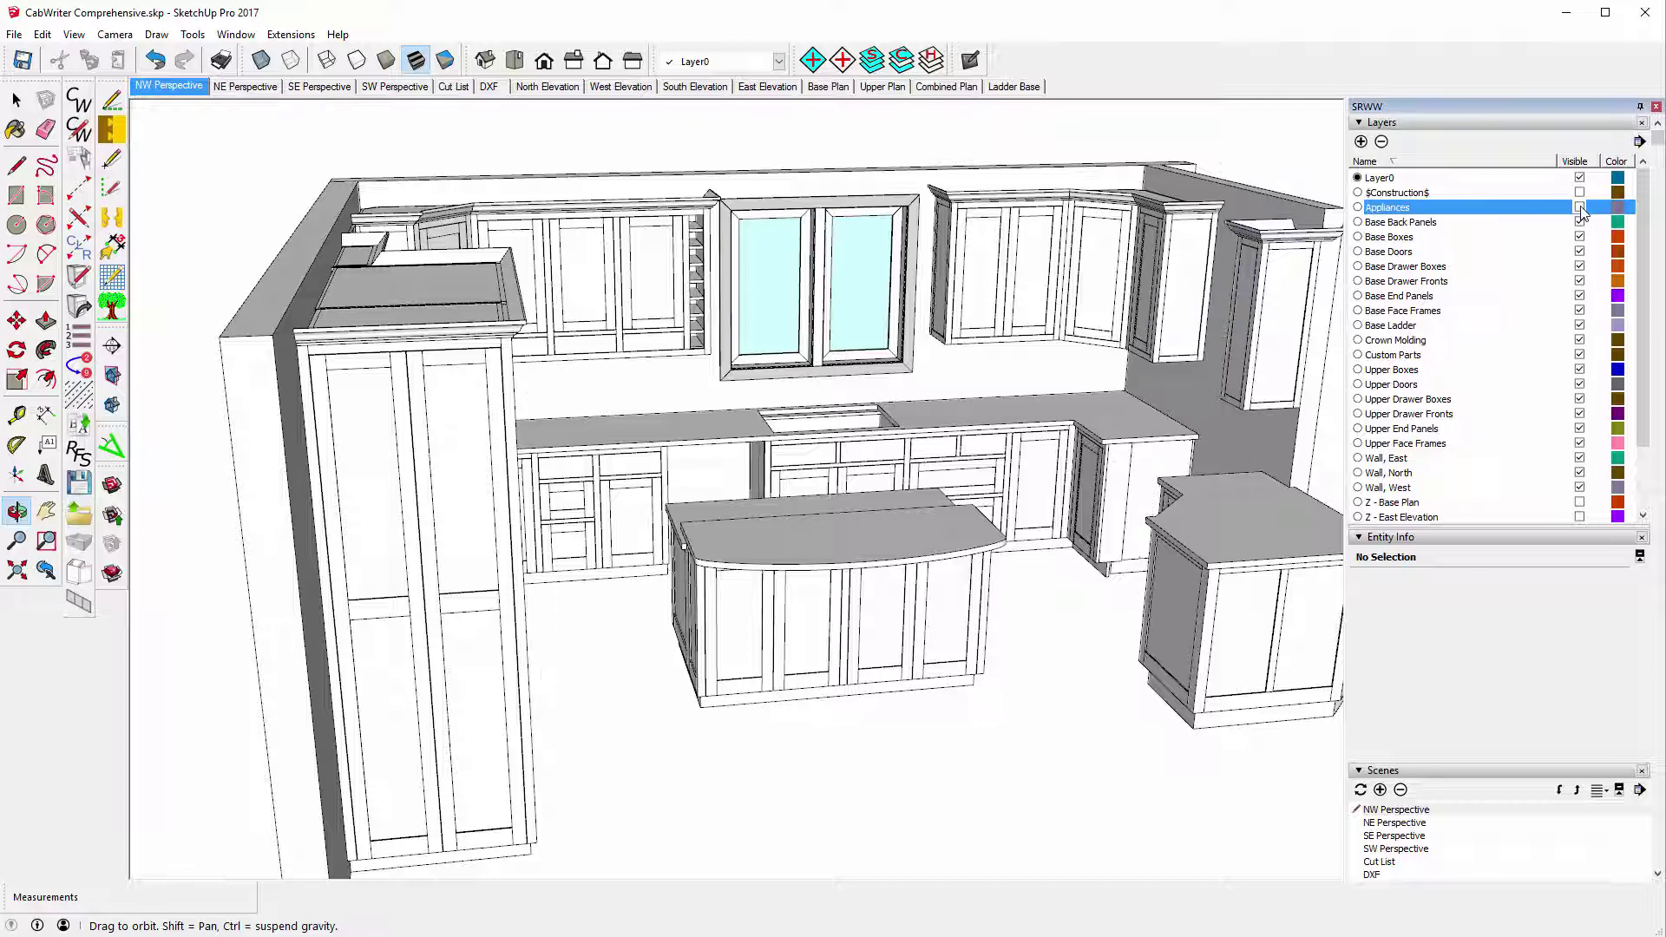
pyautogui.click(1579, 354)
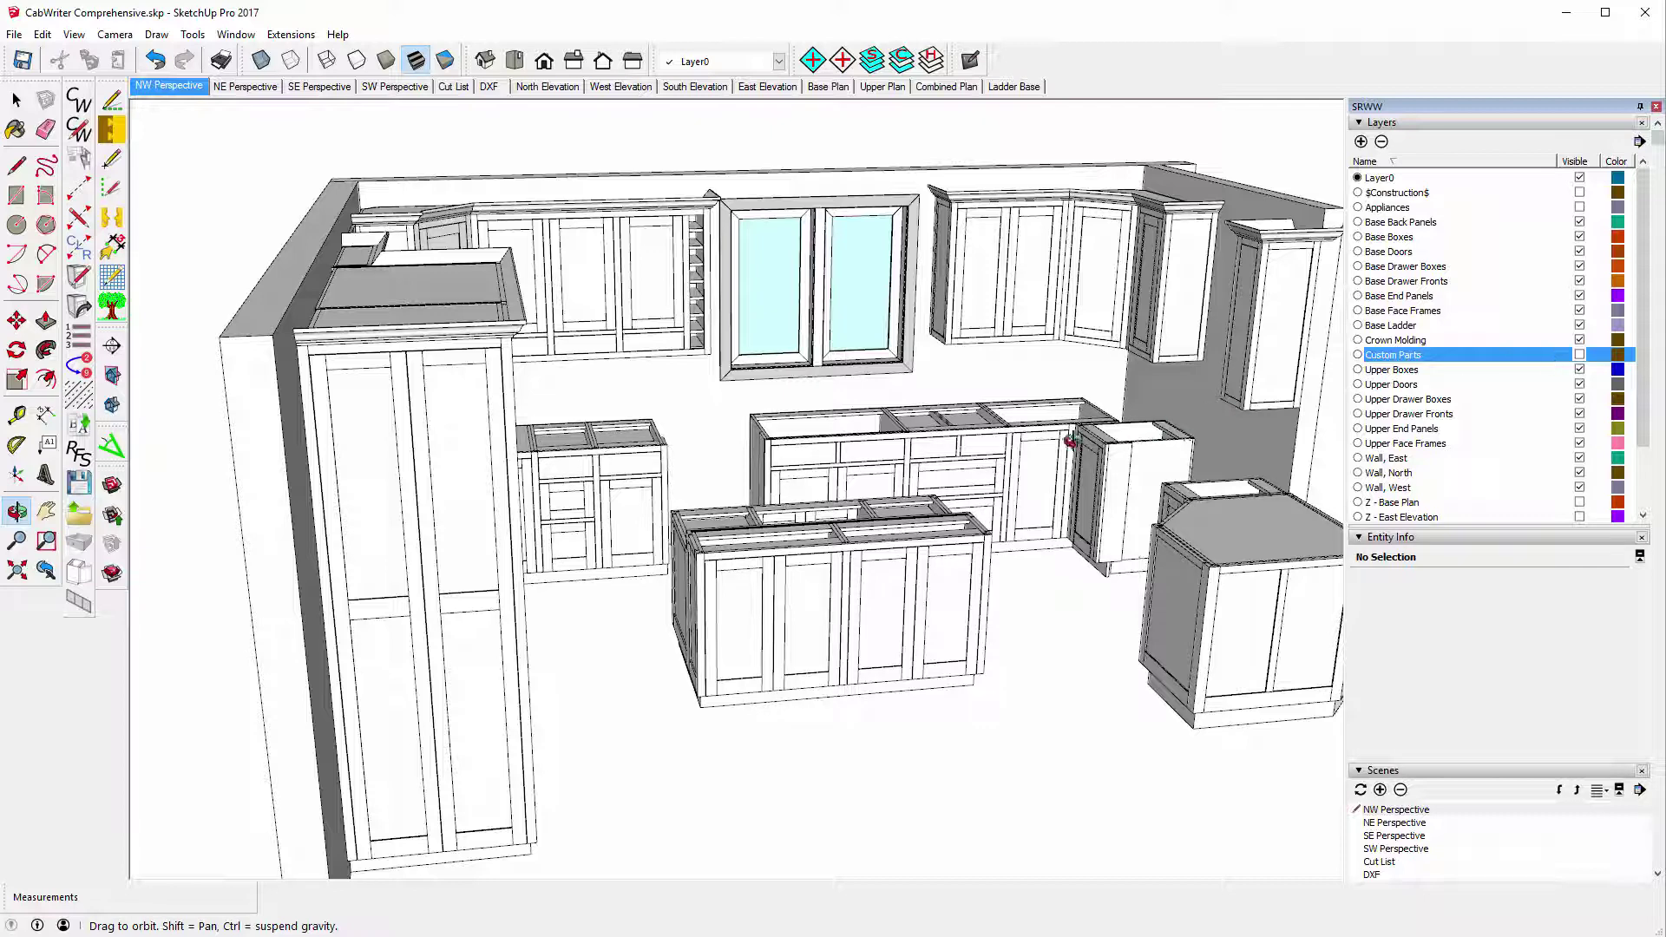
pyautogui.scroll(5, 1165, 434)
pyautogui.scroll(5, 1166, 434)
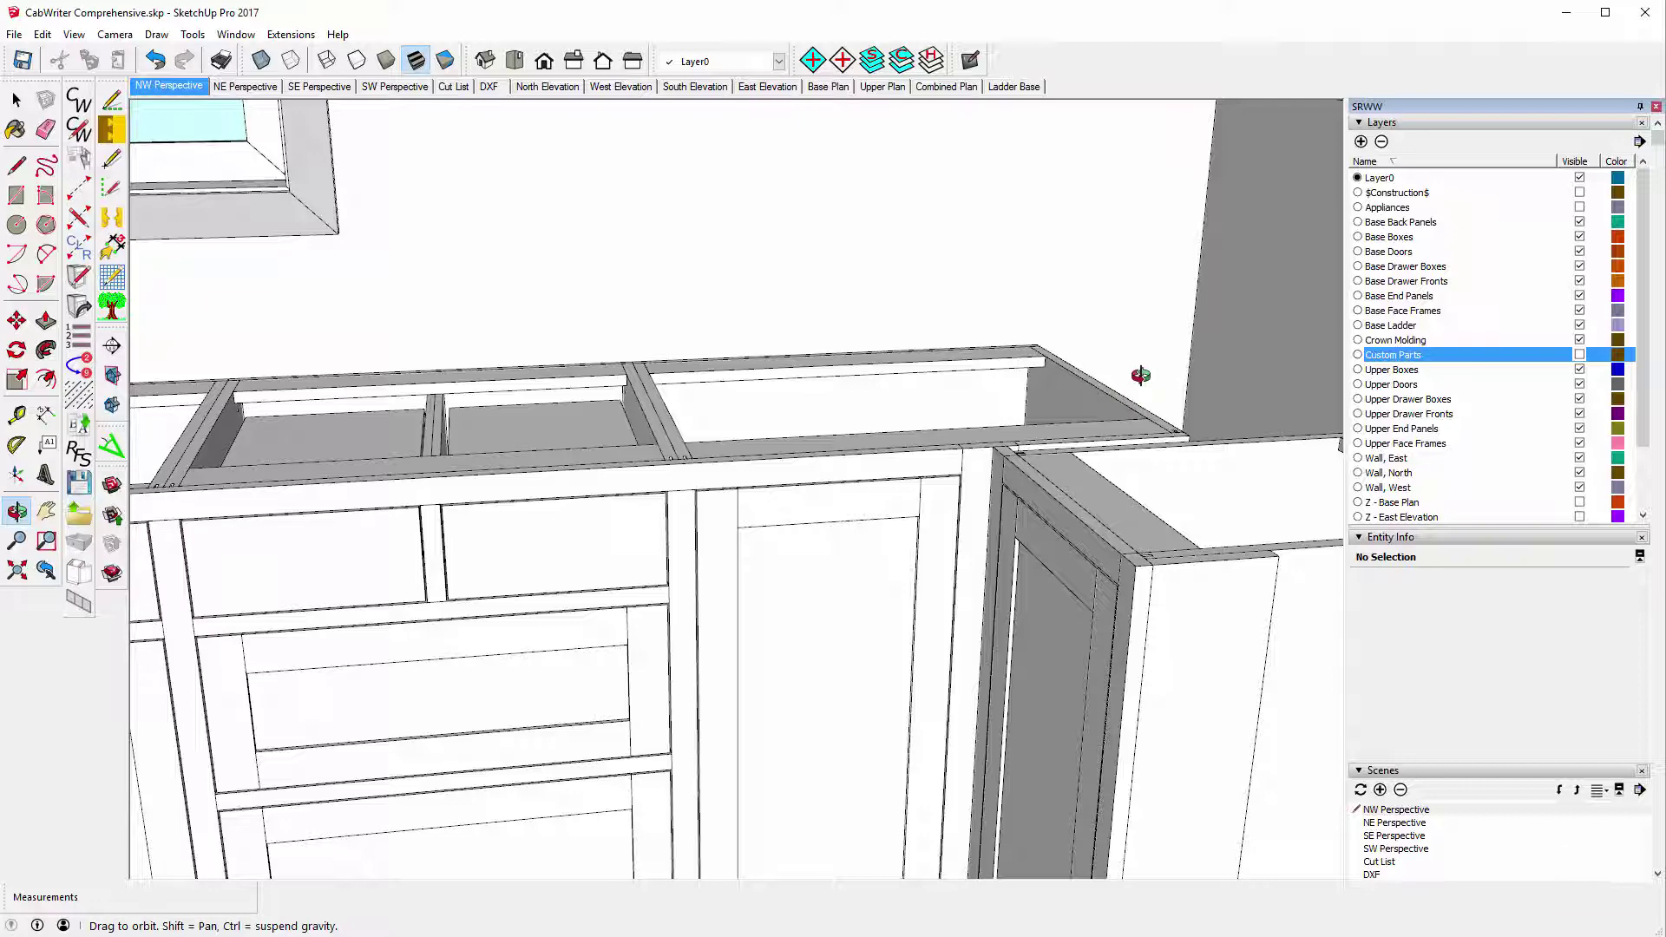
# Measure the face-frame stile beside the corner with the Tape Measure, reading 1 1/2 inches.
pyautogui.moveTo(937, 366); pyautogui.dragTo(1012, 286)
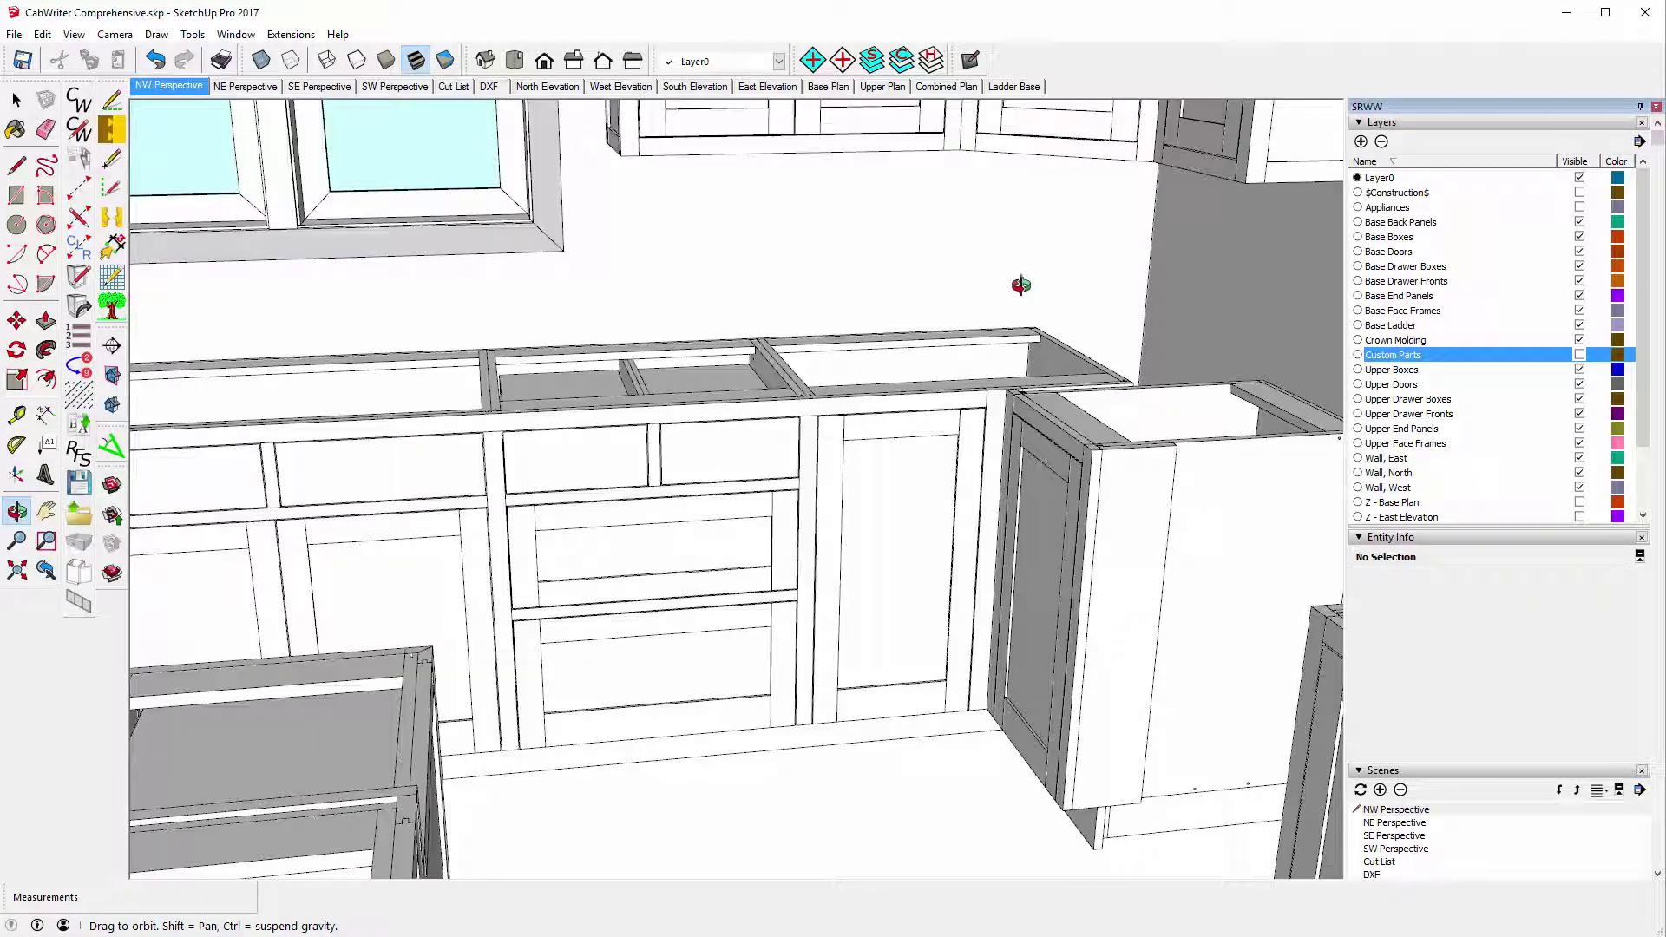
pyautogui.click(17, 414)
pyautogui.scroll(5, 818, 503)
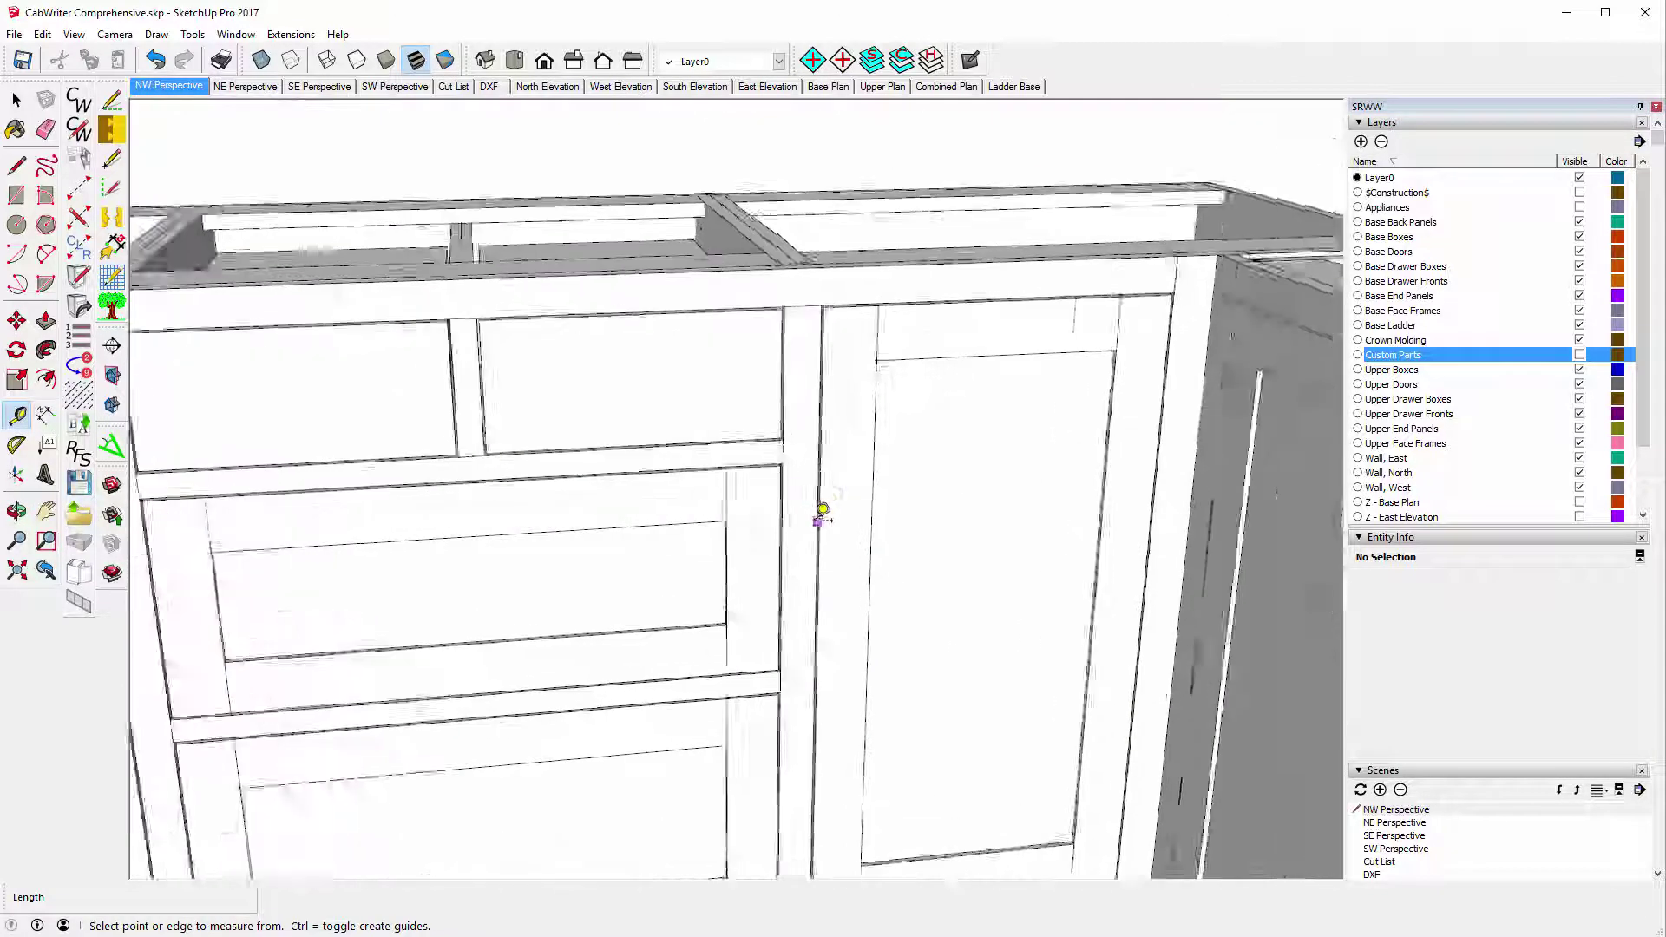
pyautogui.click(767, 413)
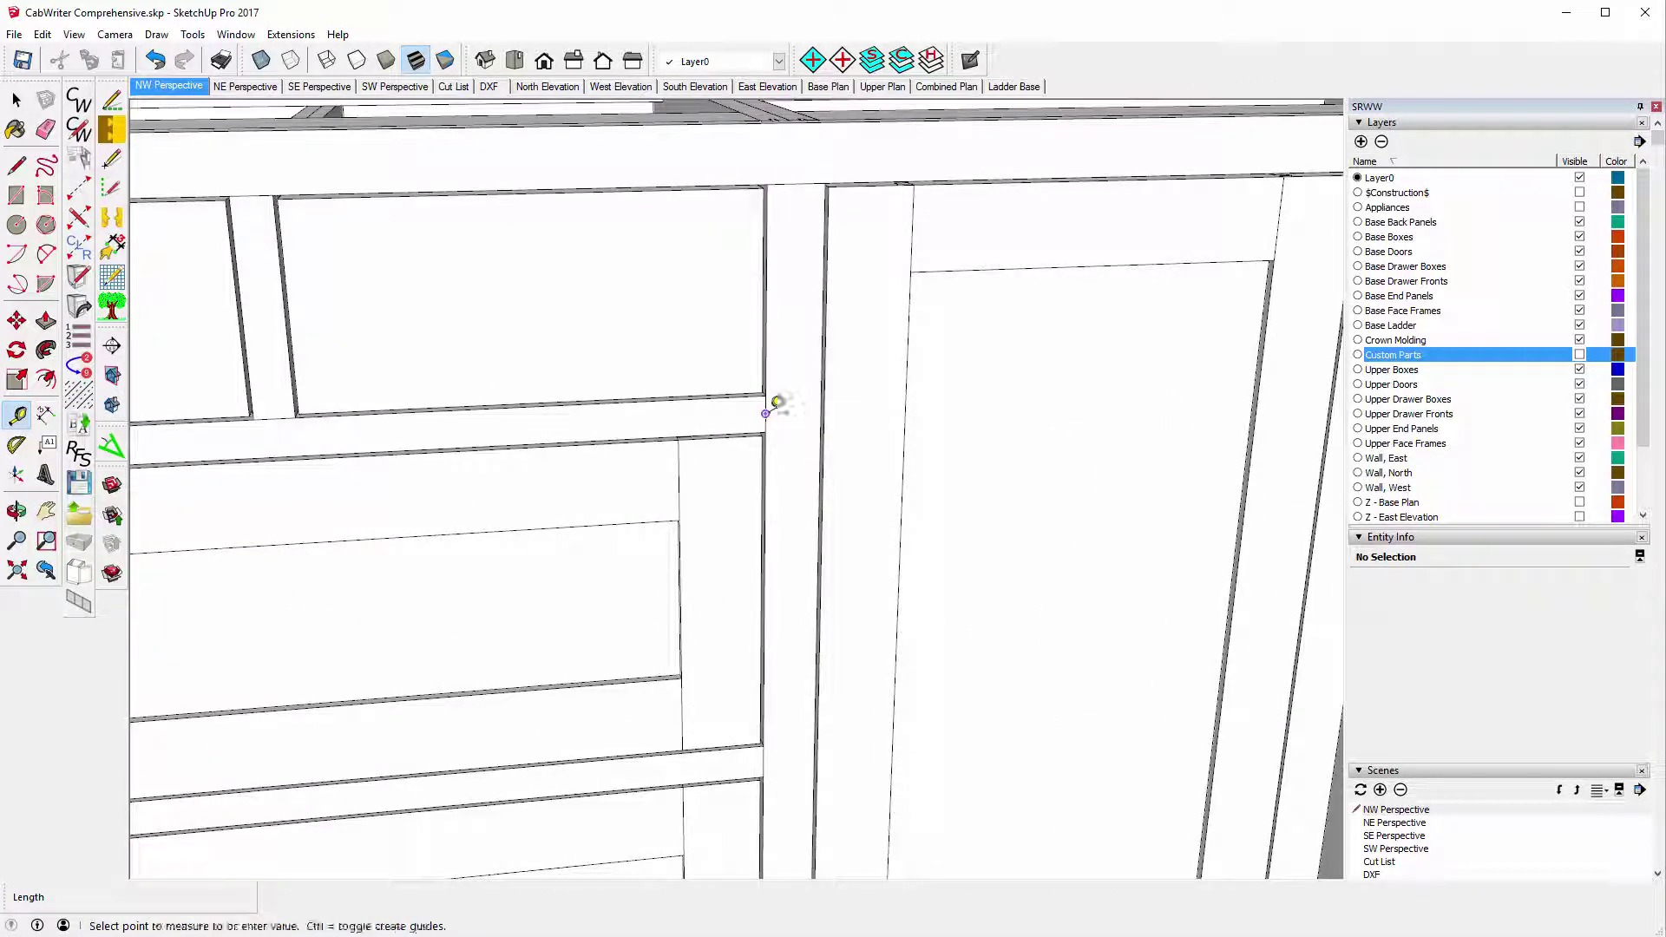
pyautogui.click(825, 408)
pyautogui.scroll(-3, 742, 499)
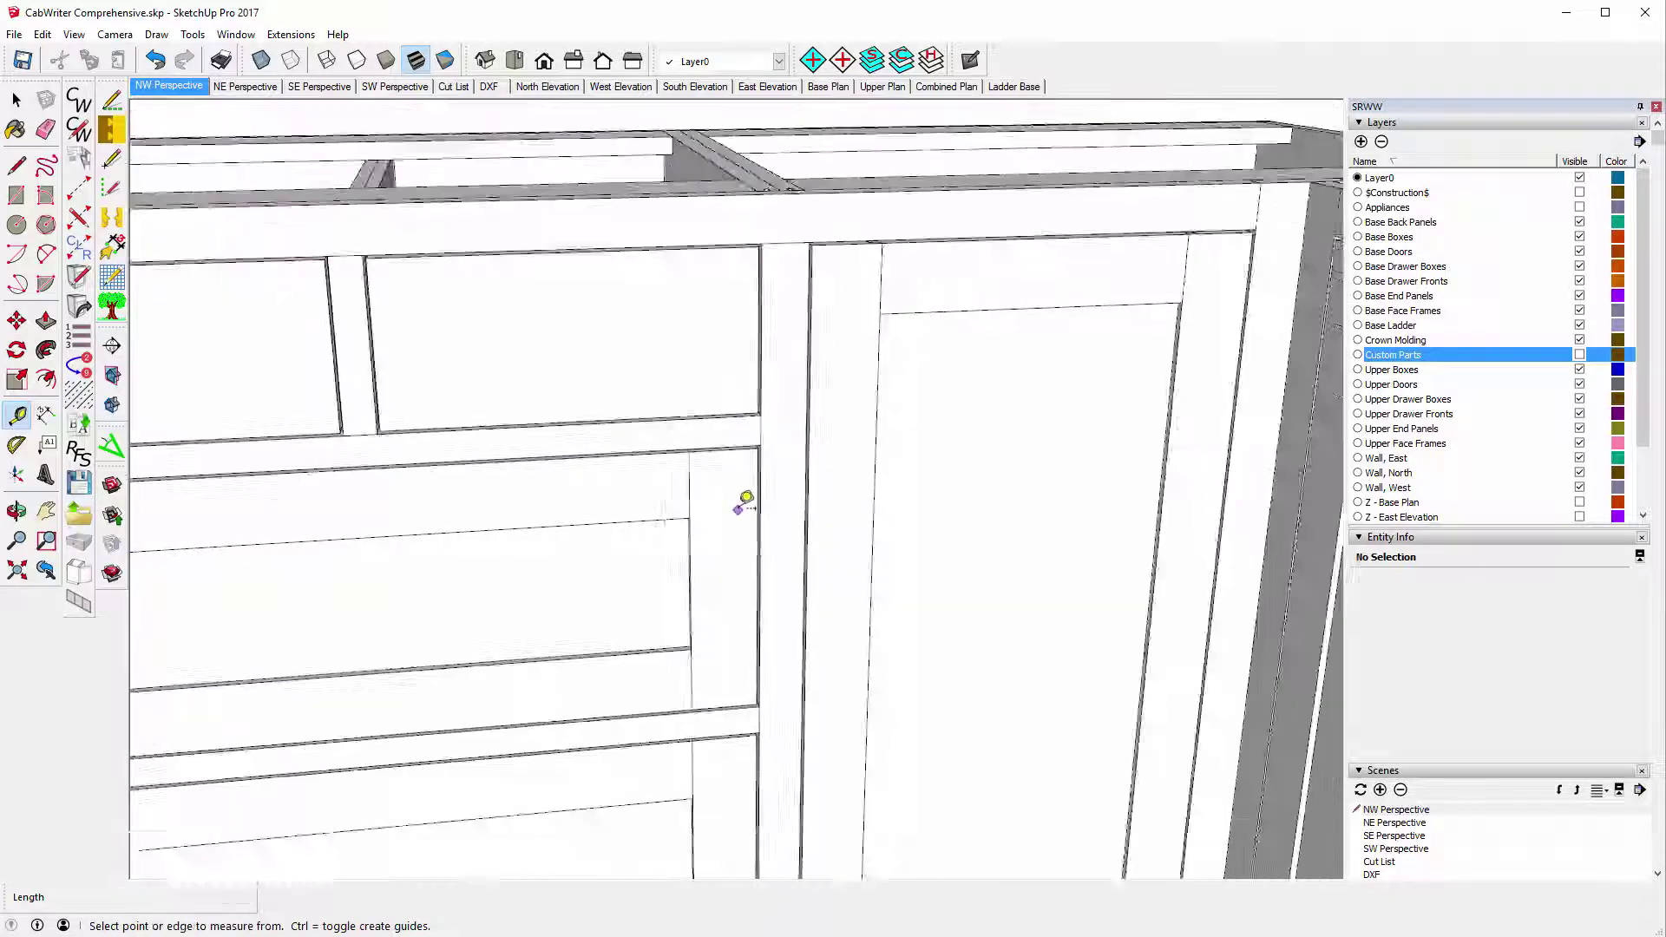
pyautogui.scroll(5, 1202, 269)
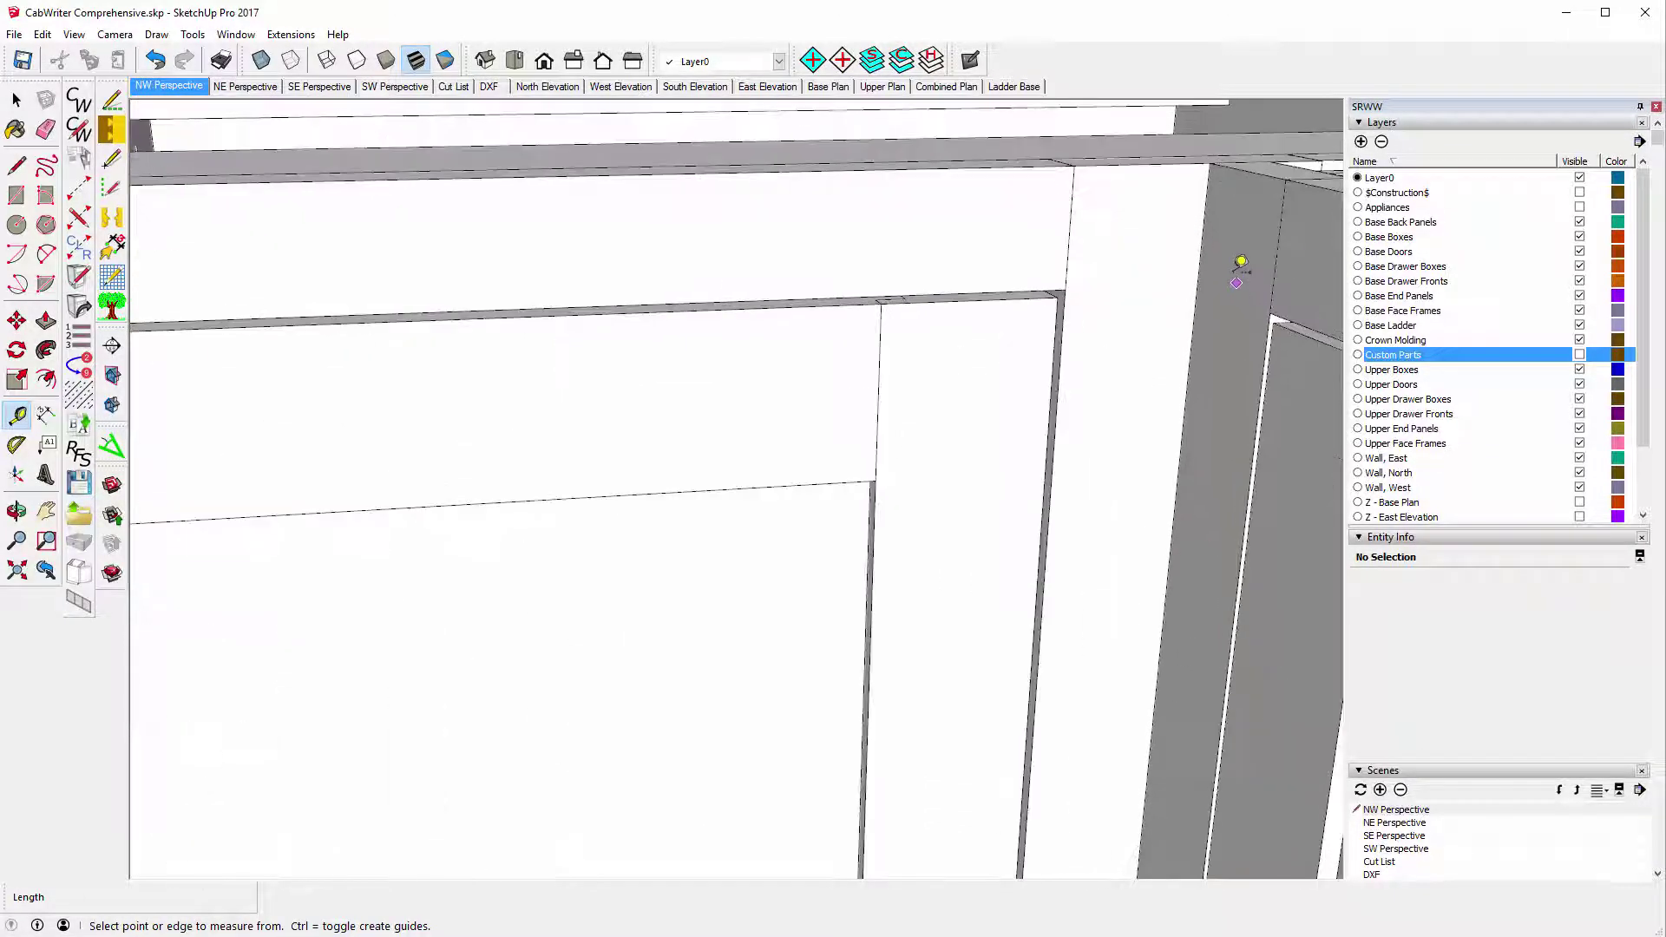
# Start measuring across the right-hand stile, then zoom back out.
pyautogui.click(1202, 251)
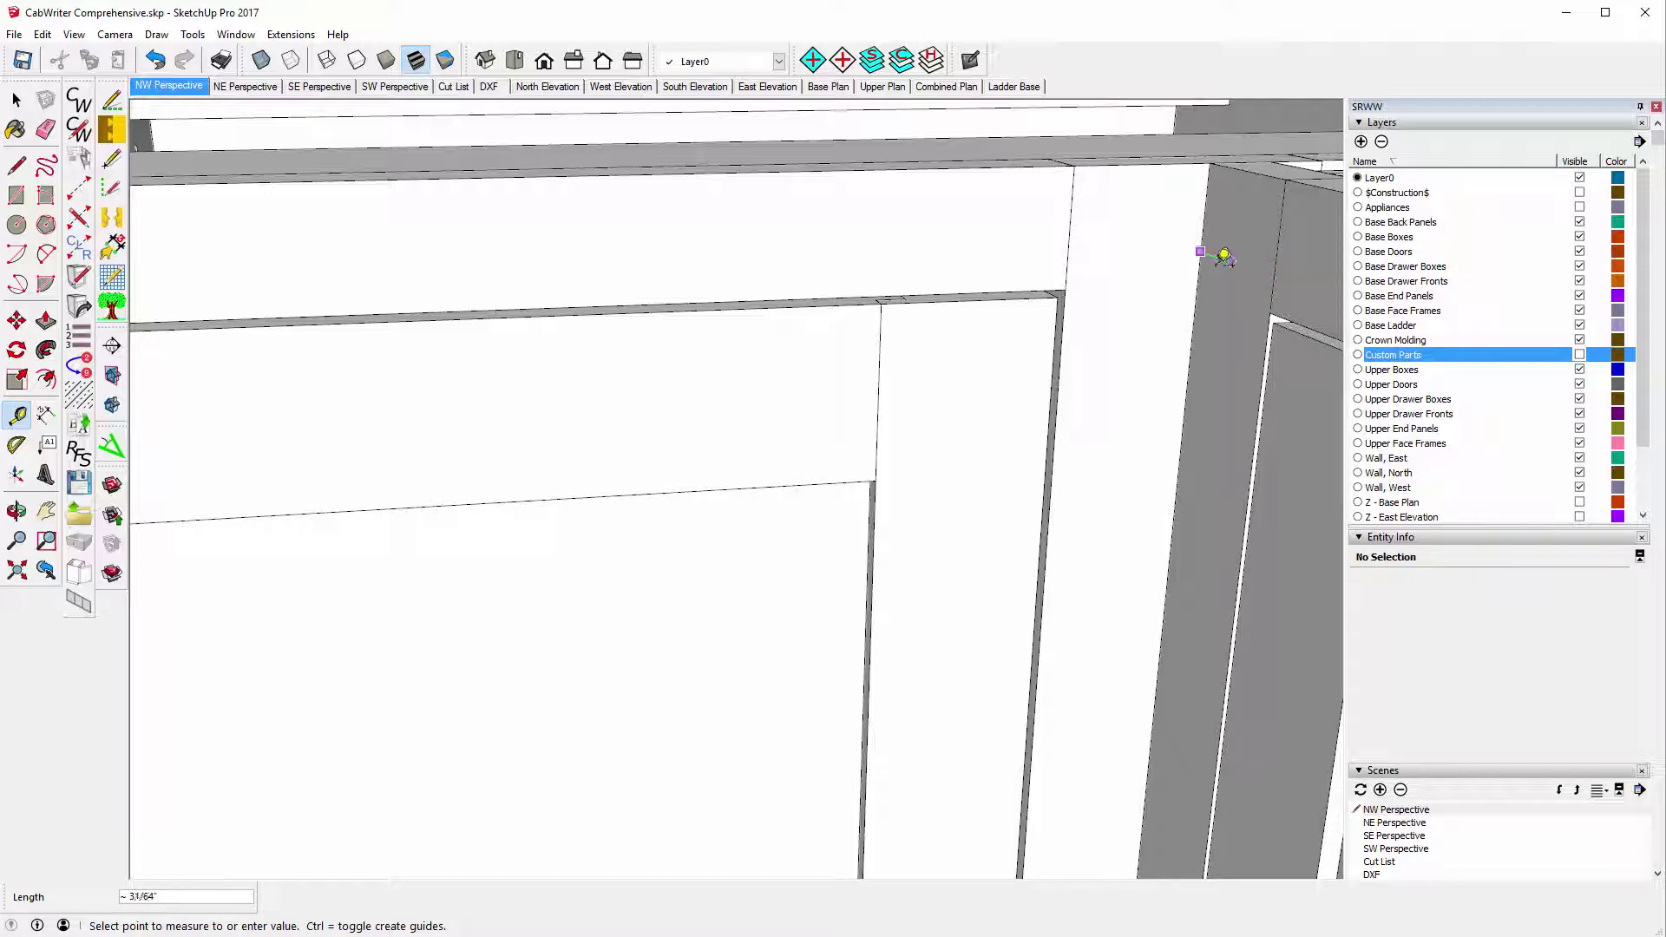
pyautogui.scroll(-3, 1128, 295)
pyautogui.scroll(-5, 1093, 278)
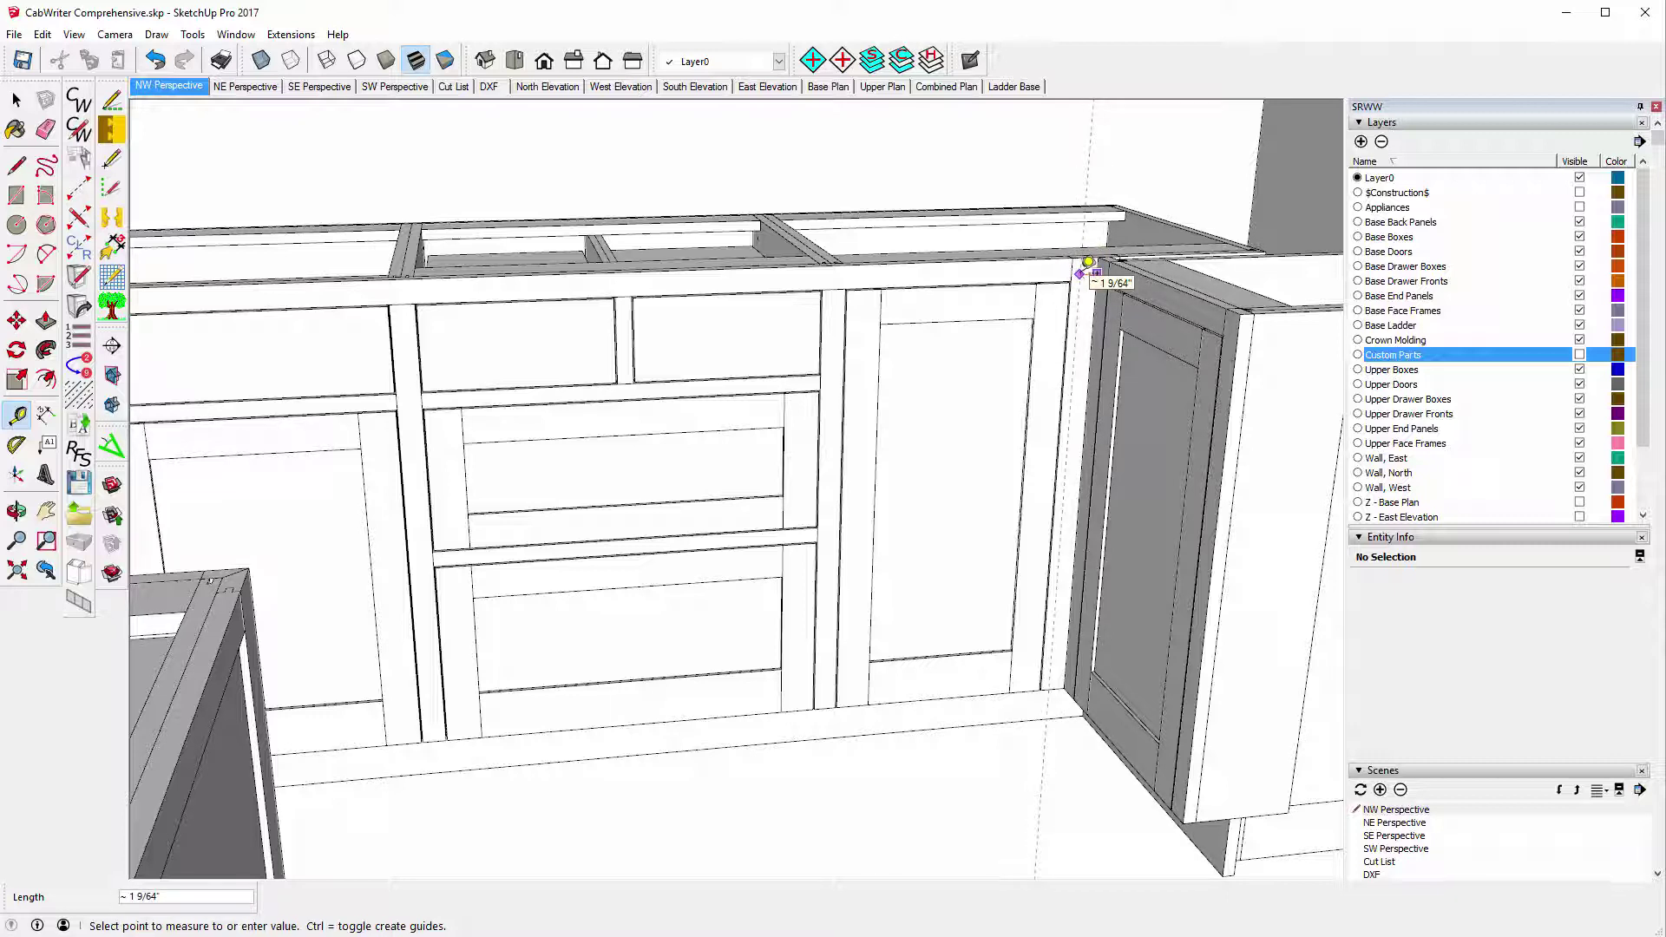
# Cancel the unfinished Tape Measure measurement and zoom out of the model.
pyautogui.press('Escape')
pyautogui.scroll(-2, 937, 360)
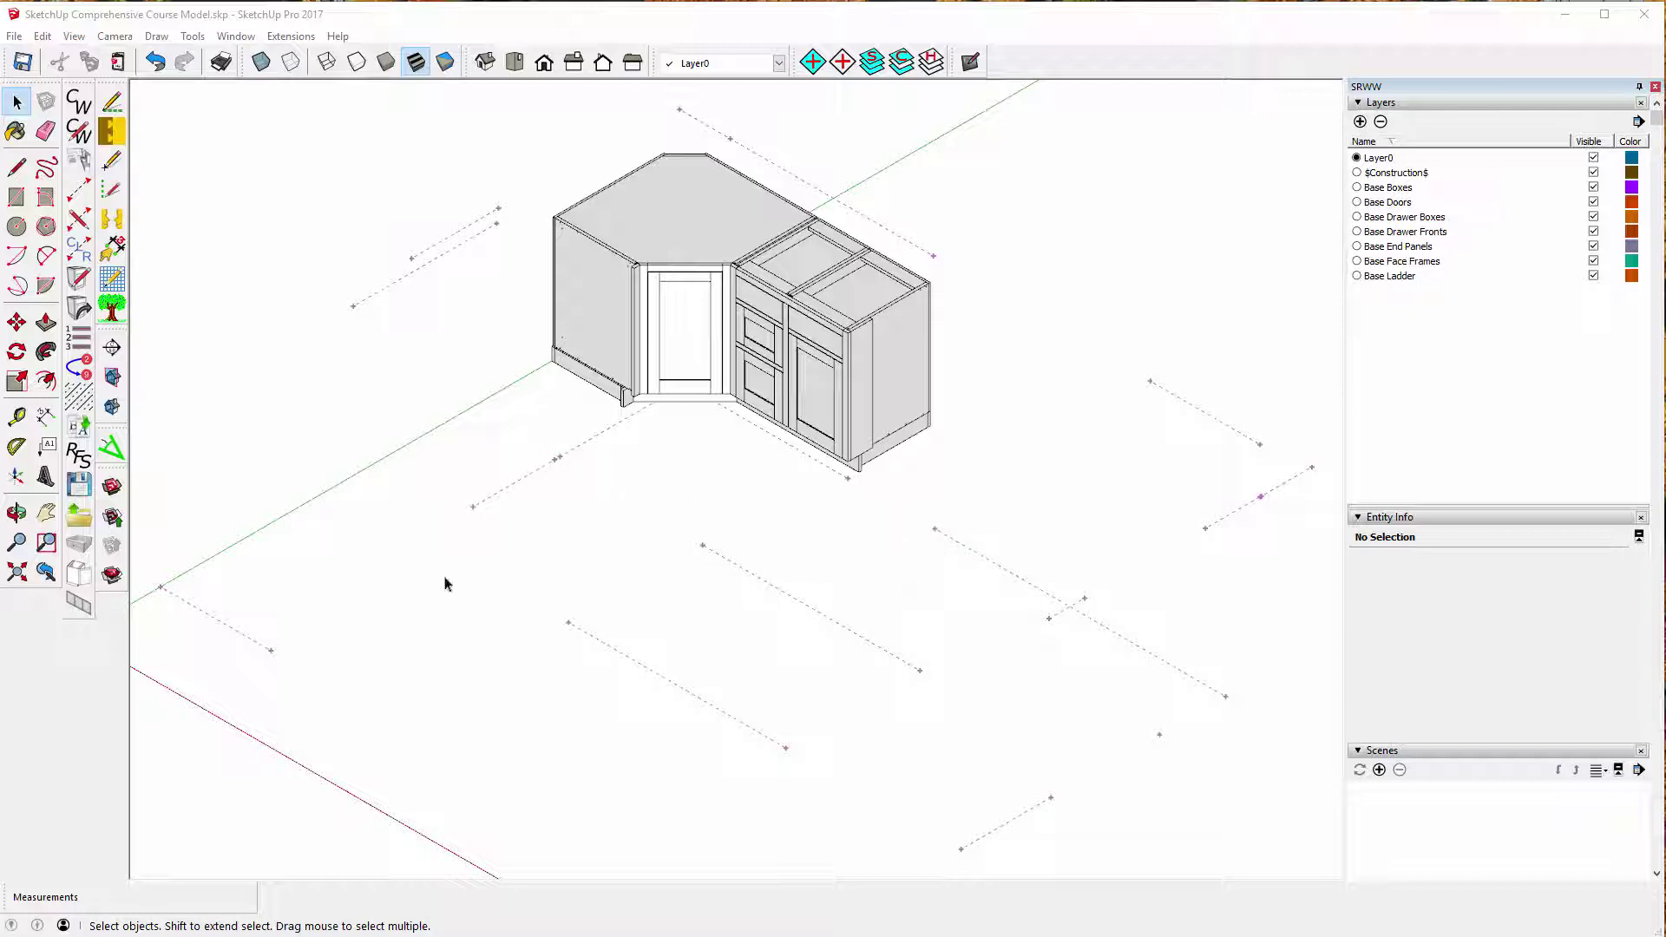
# Orbit and zoom onto the dashed construction lines and pick the CabWriter stile tool.
pyautogui.click(16, 513)
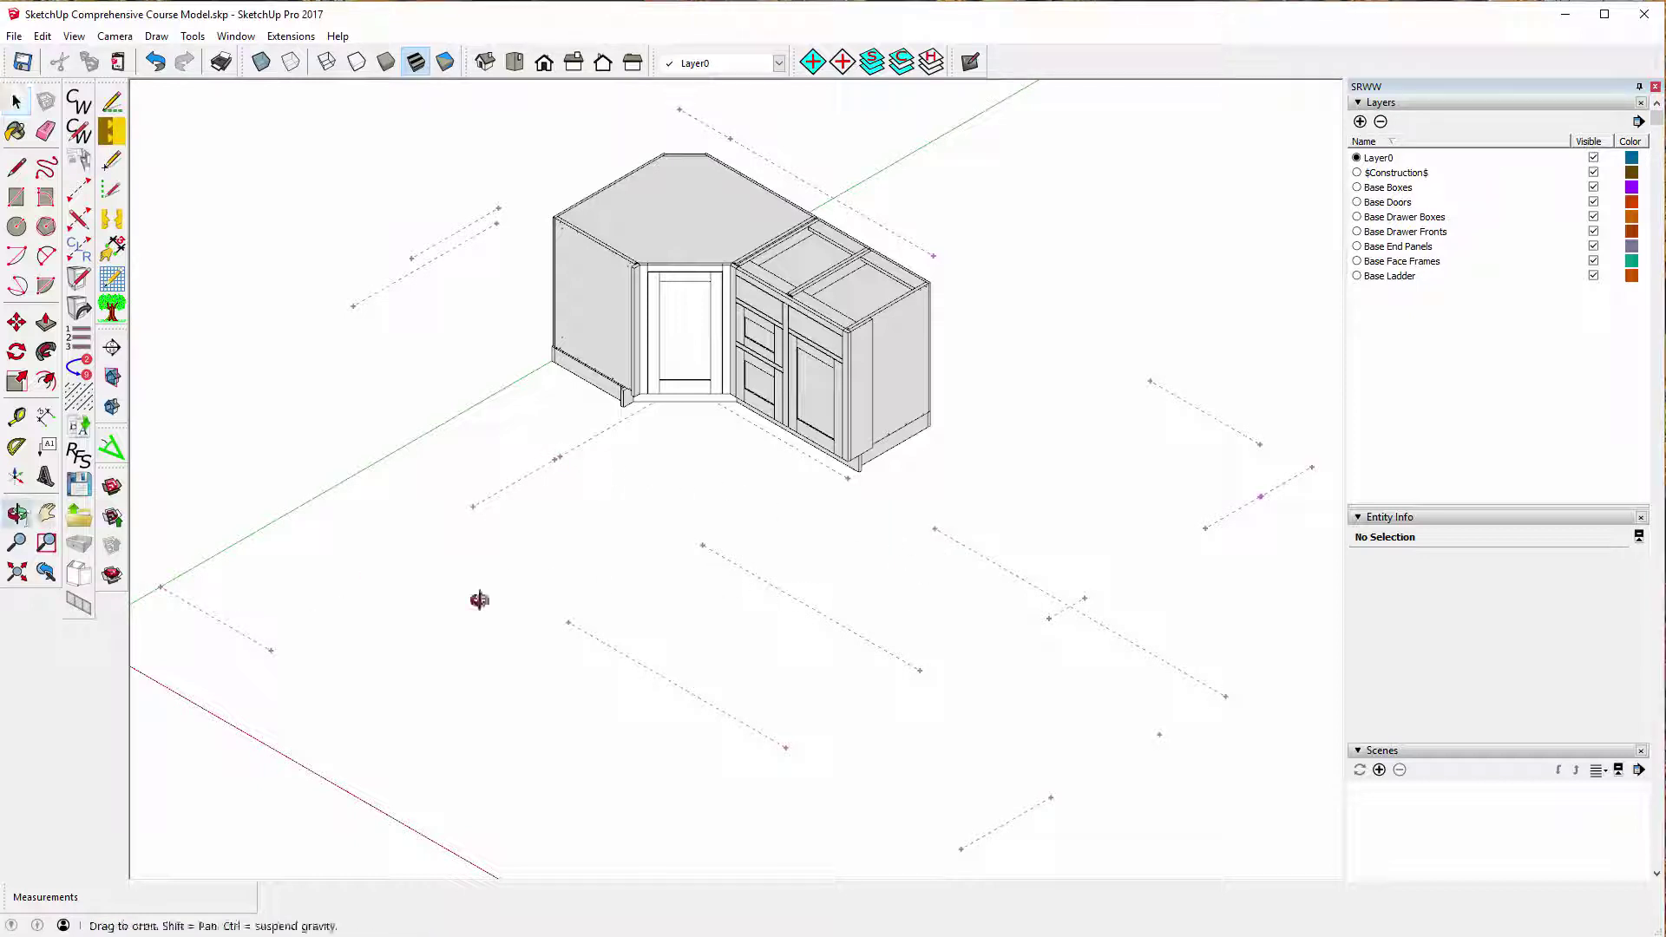
pyautogui.moveTo(680, 650); pyautogui.dragTo(453, 544)
pyautogui.scroll(5, 1083, 531)
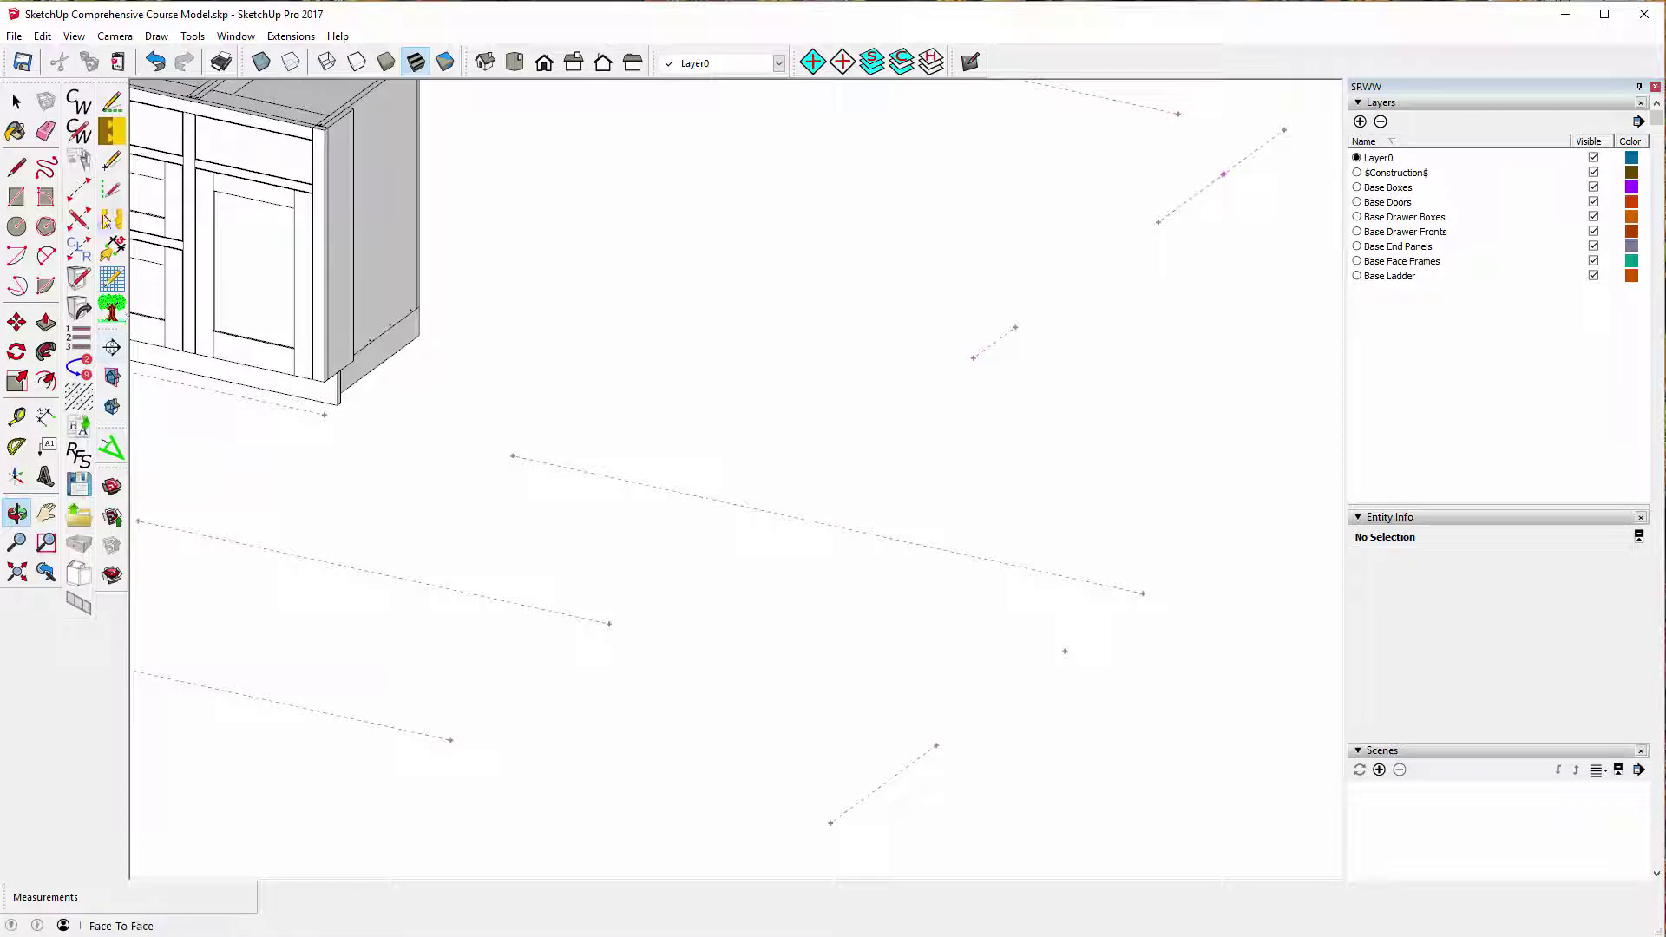
pyautogui.click(78, 189)
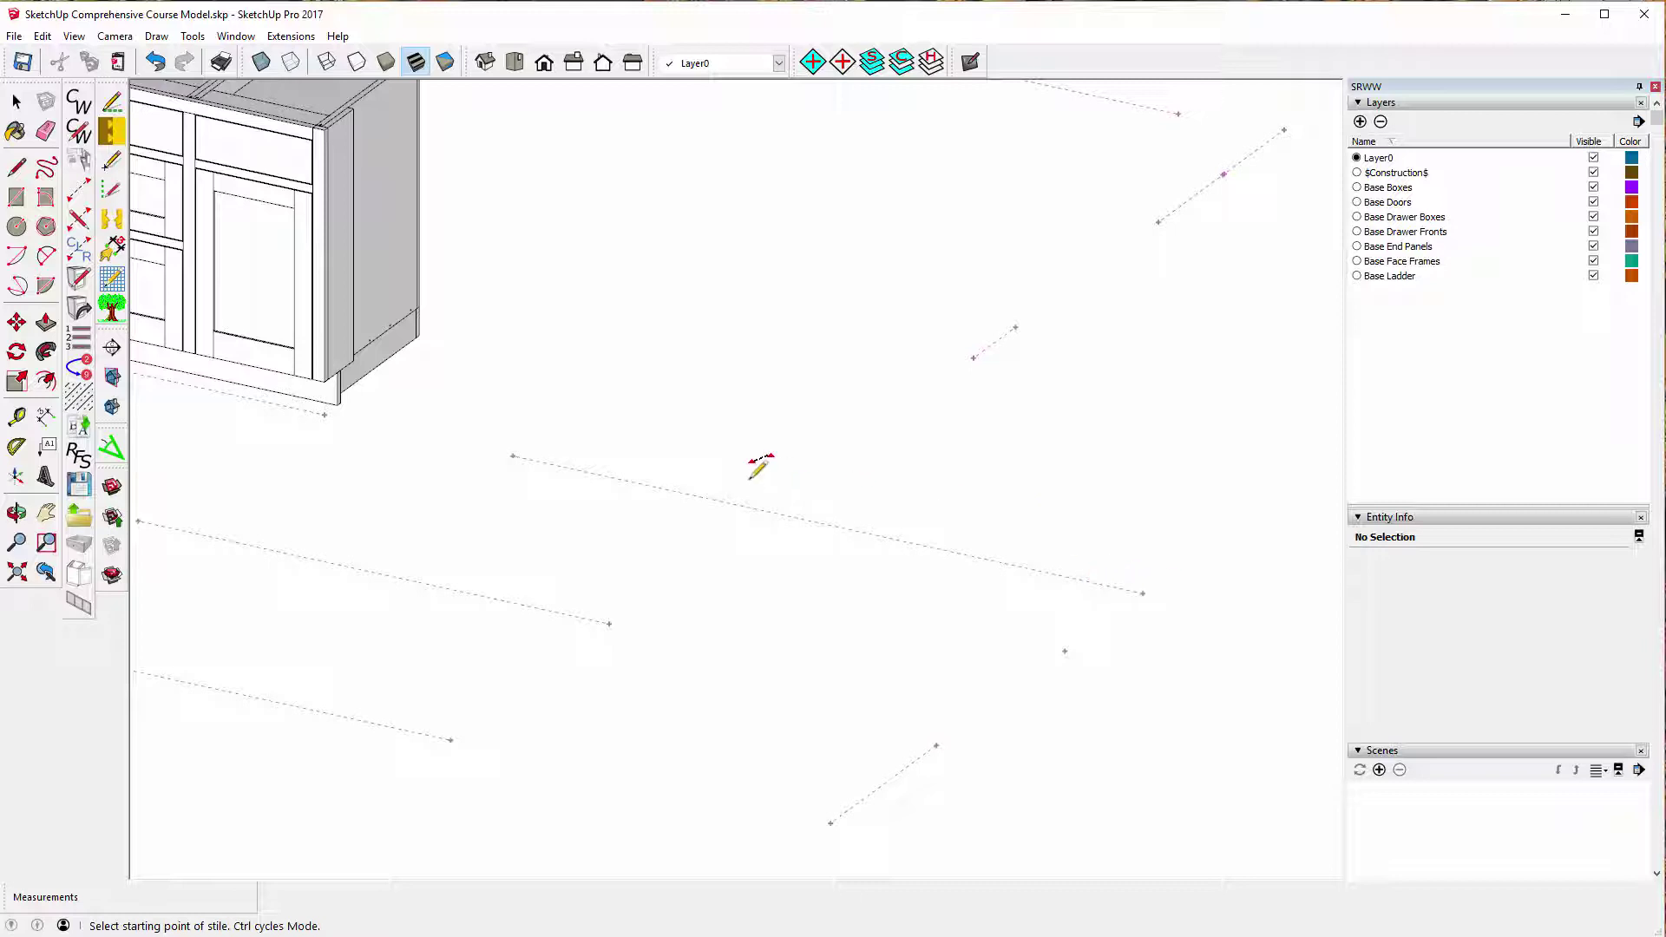
# Place a Left End Opening stile at the left endpoint of the middle construction line.
pyautogui.click(513, 454)
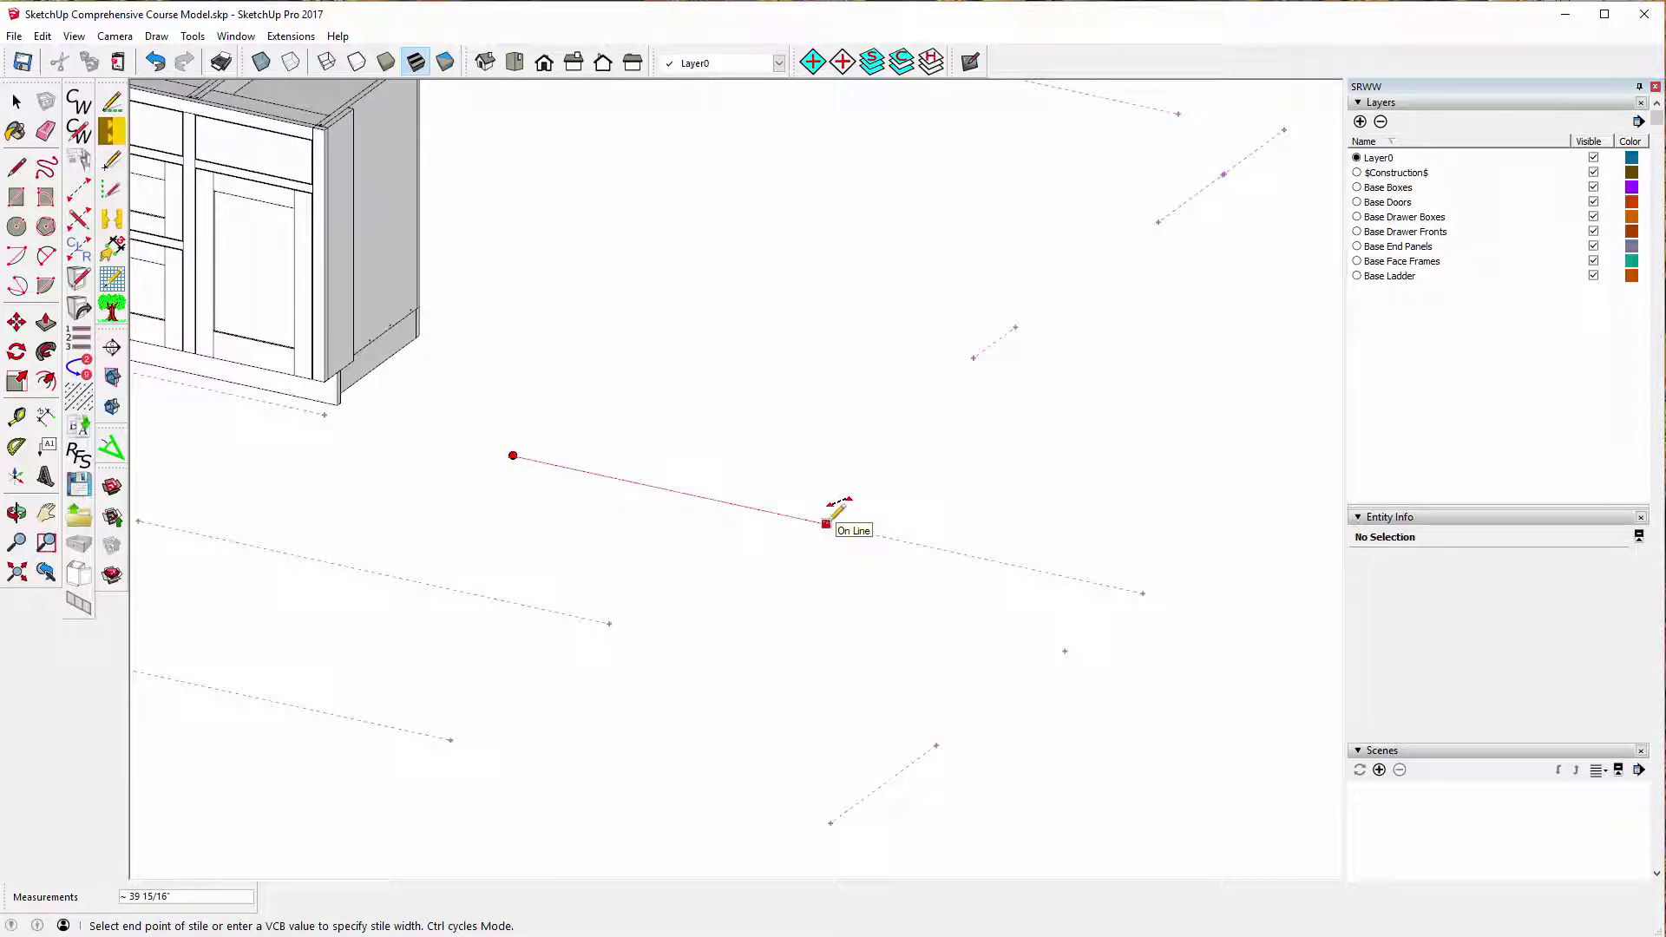
pyautogui.click(822, 452)
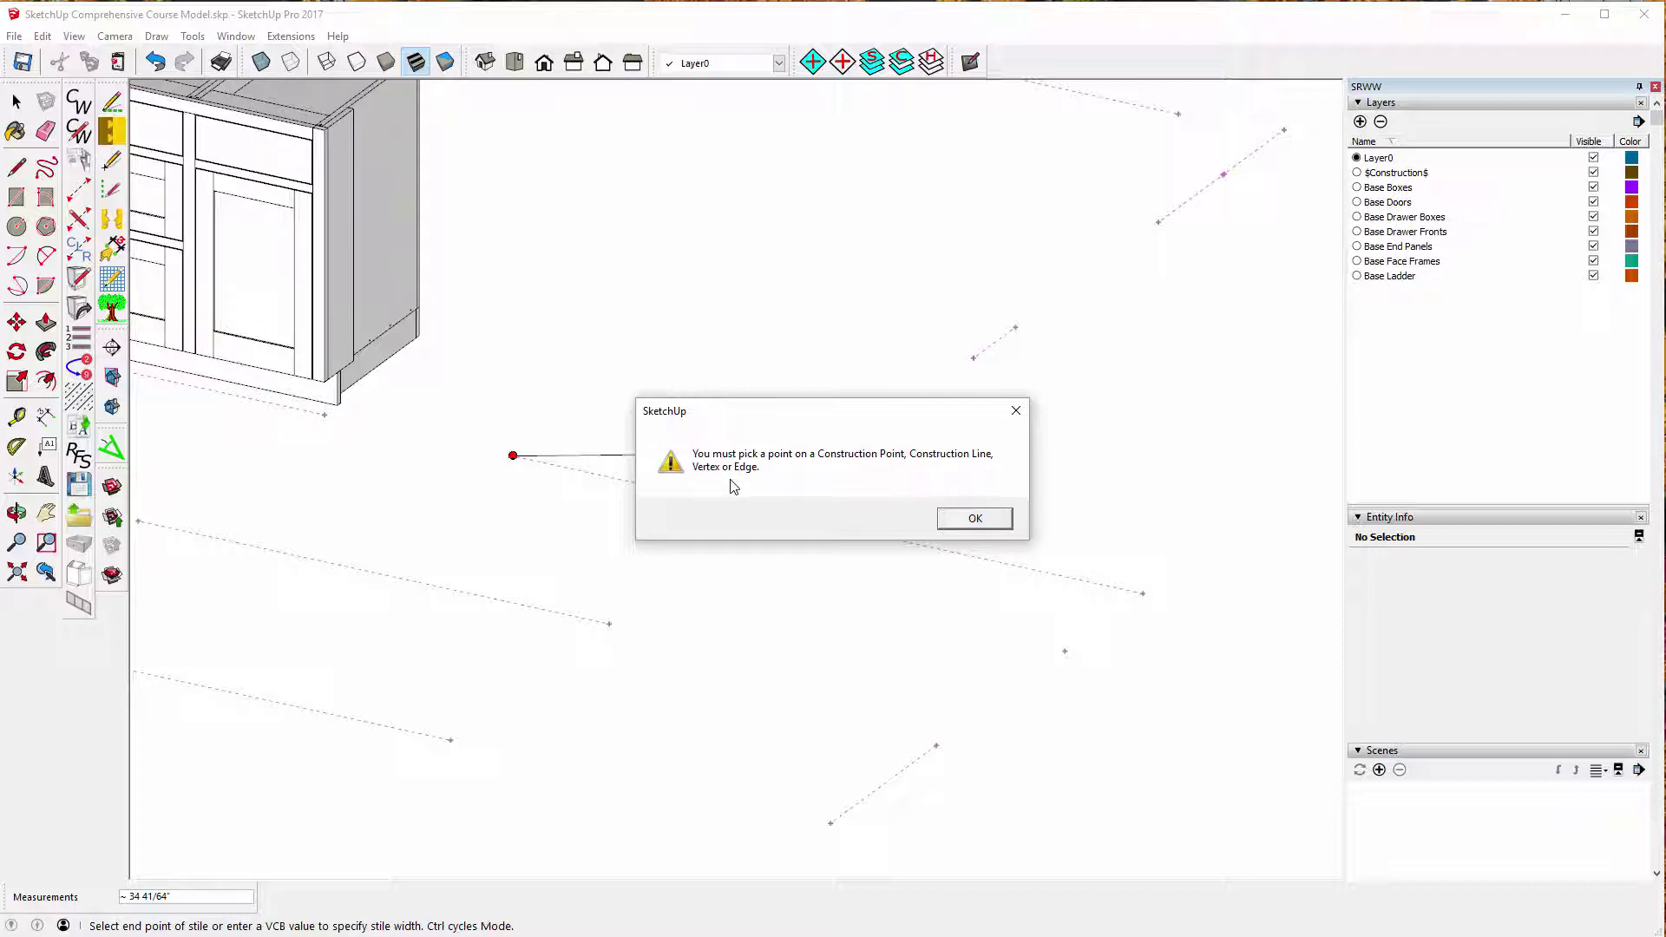
pyautogui.click(972, 517)
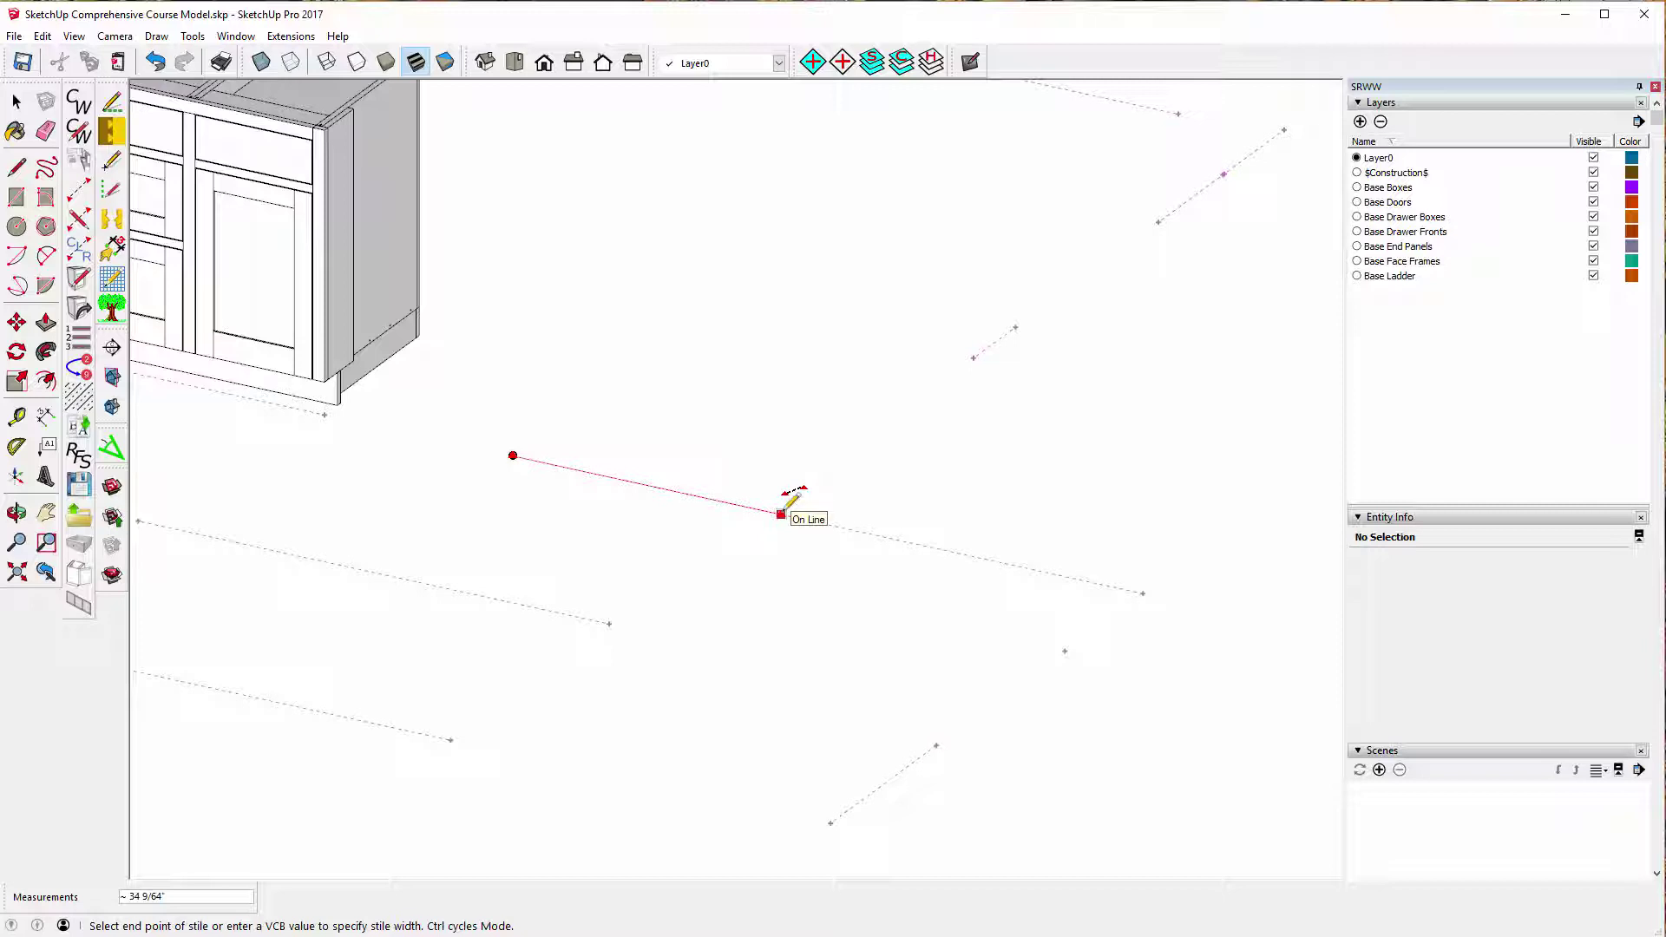
pyautogui.click(781, 514)
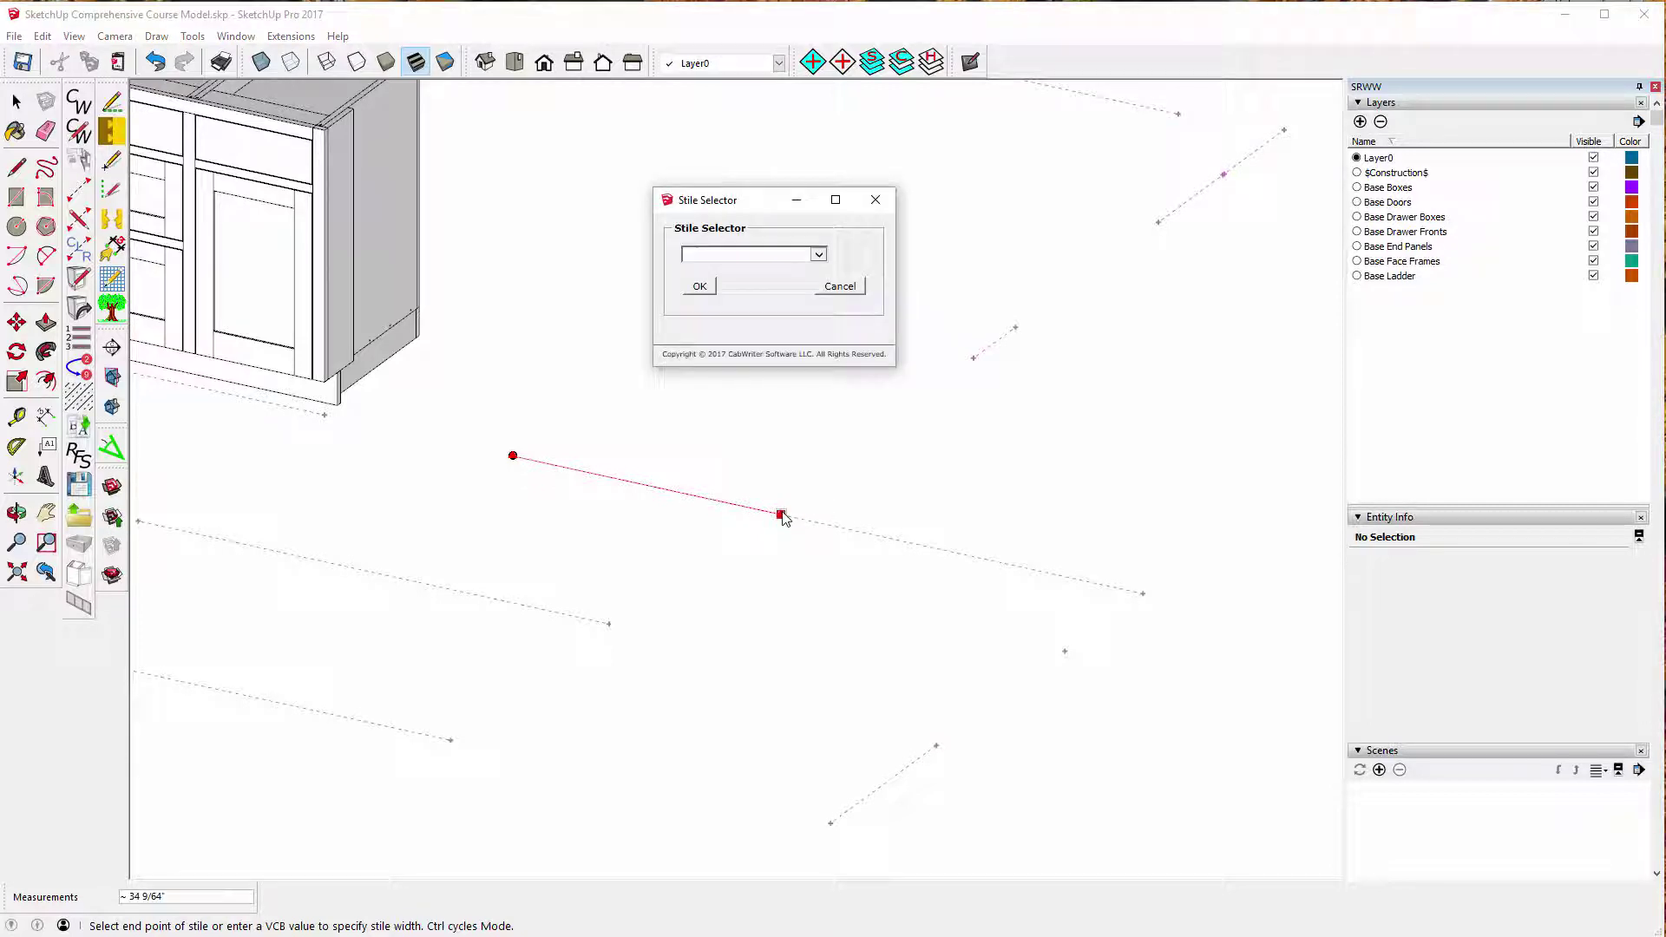
pyautogui.click(819, 255)
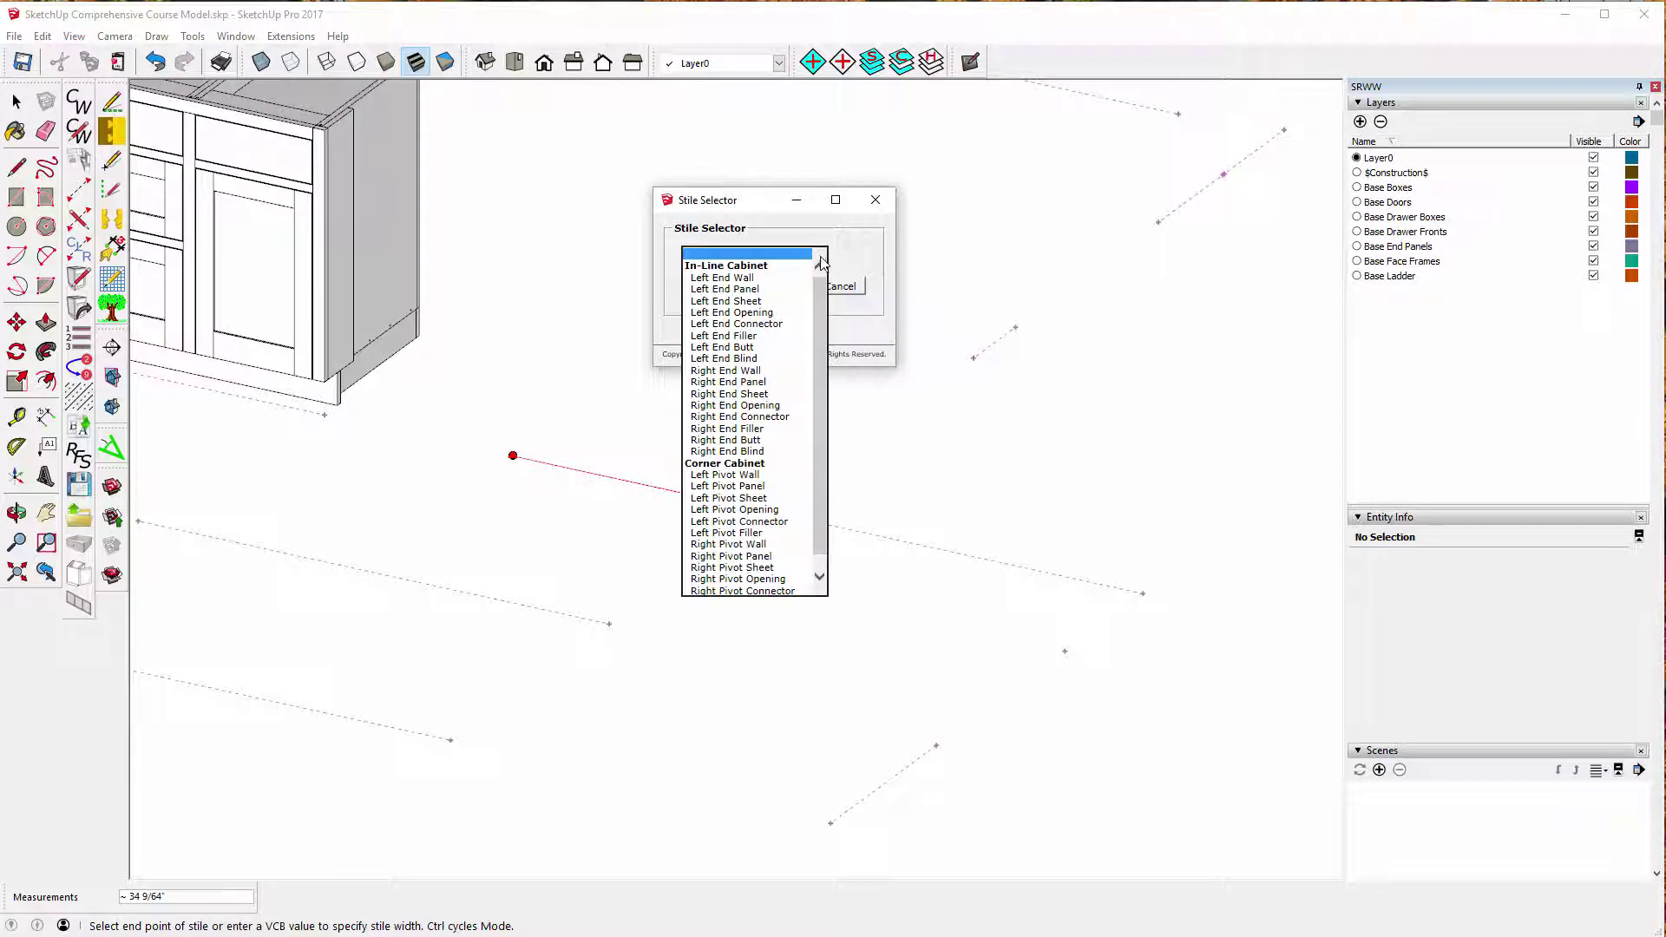
pyautogui.click(762, 198)
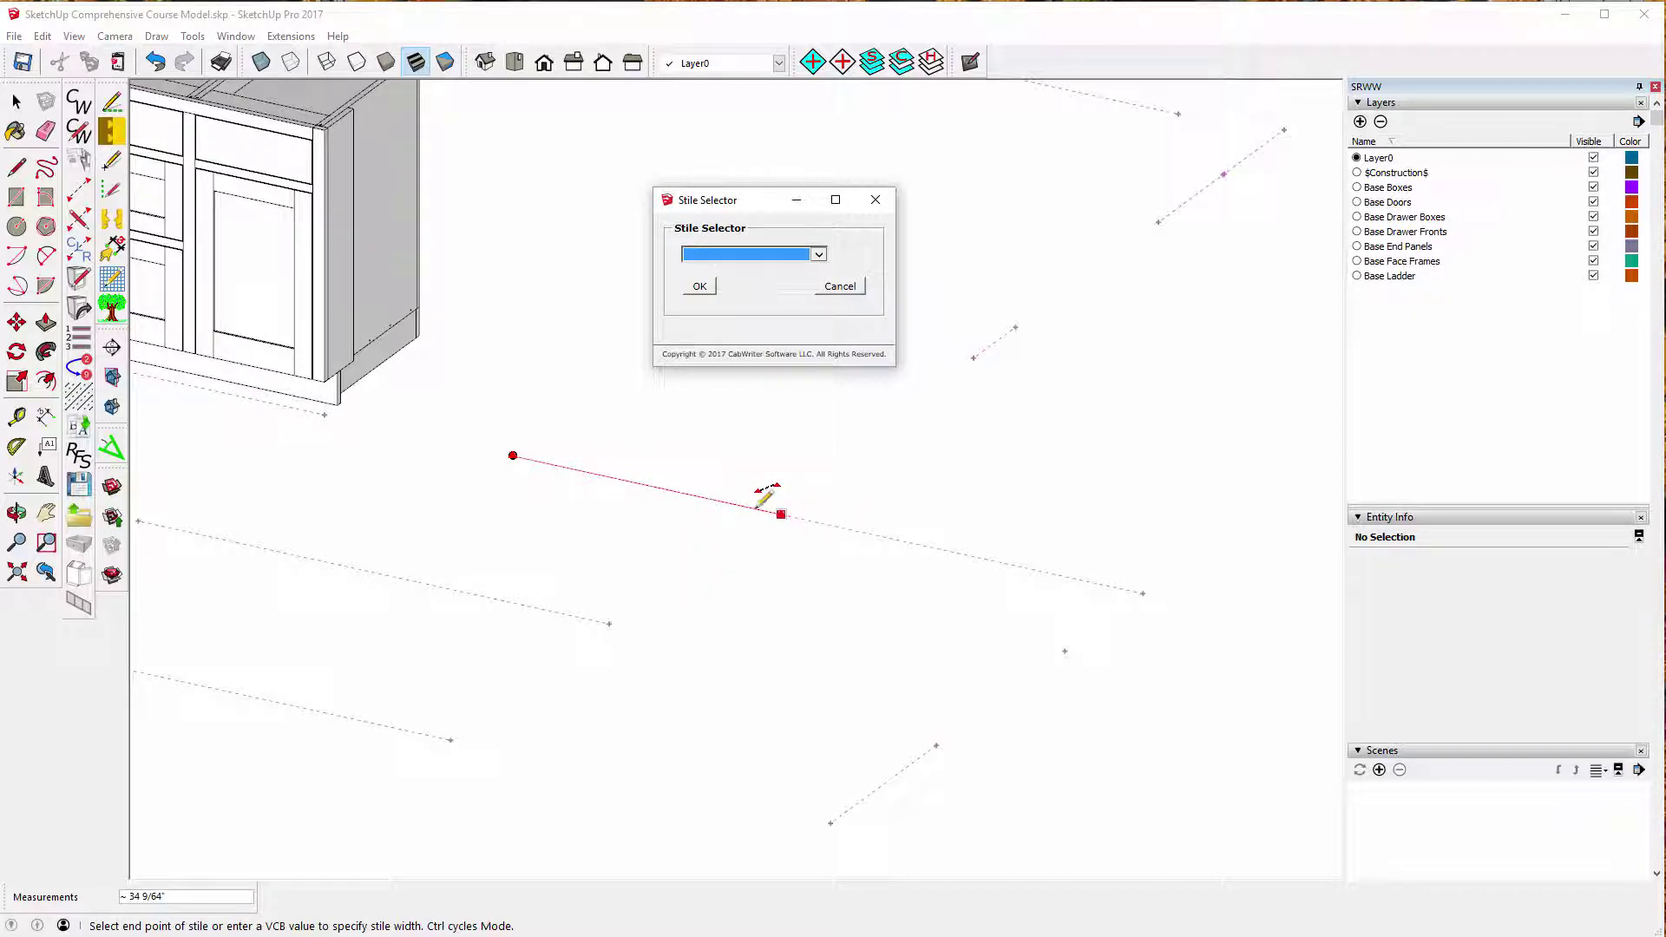
pyautogui.click(819, 255)
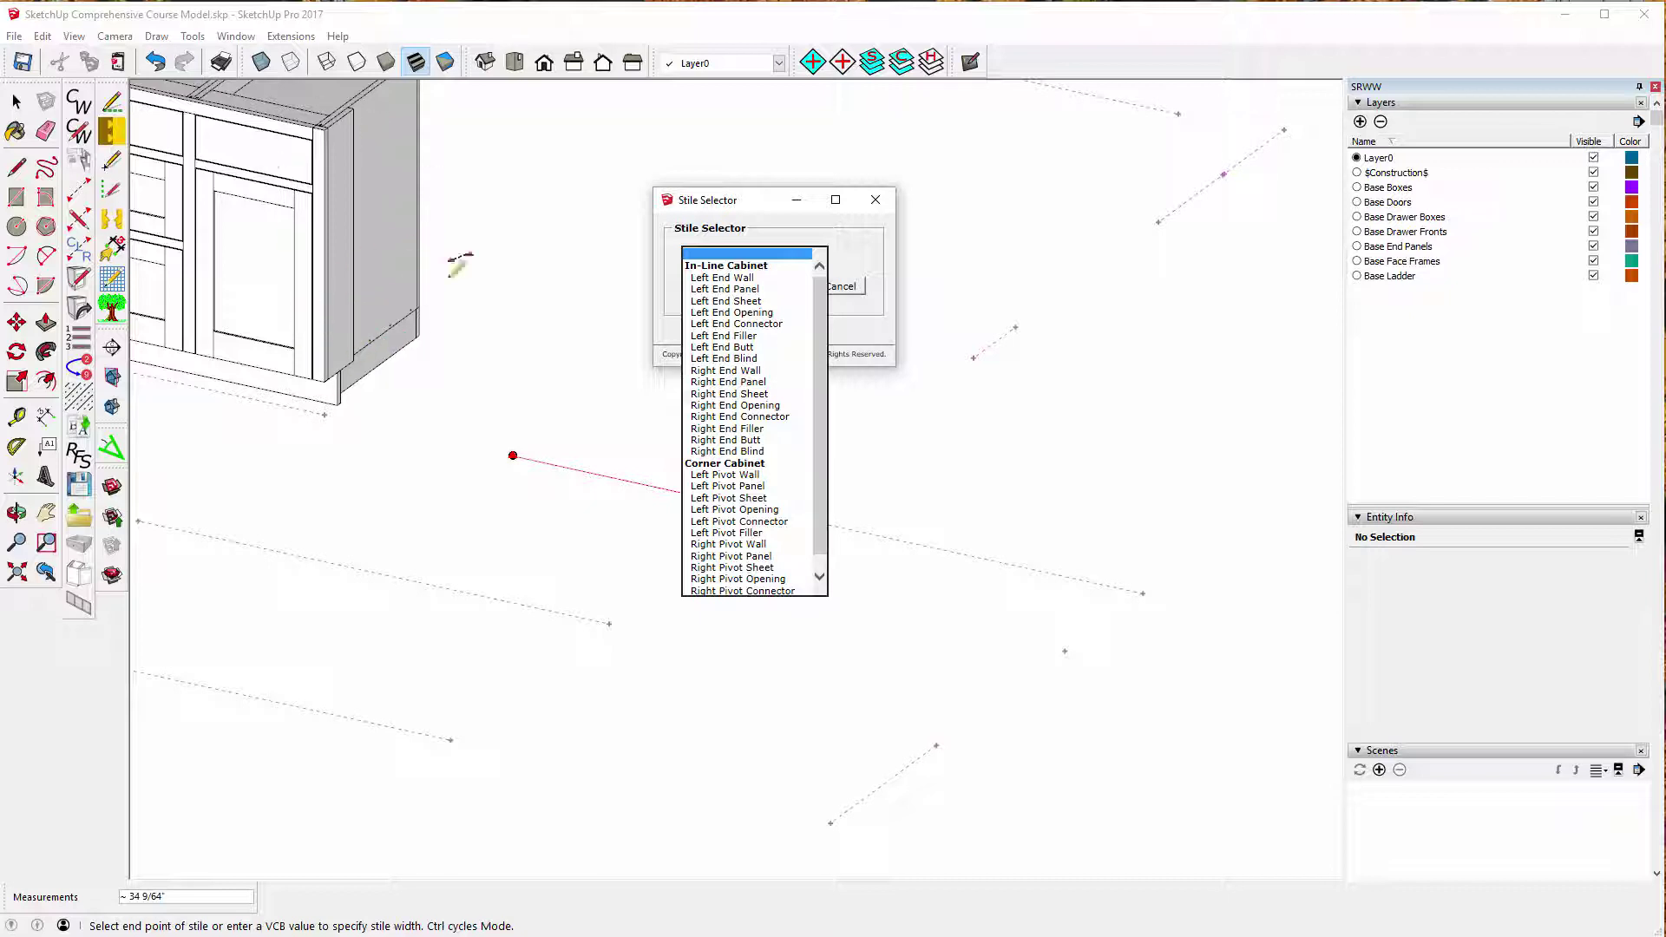
pyautogui.click(738, 314)
pyautogui.click(701, 290)
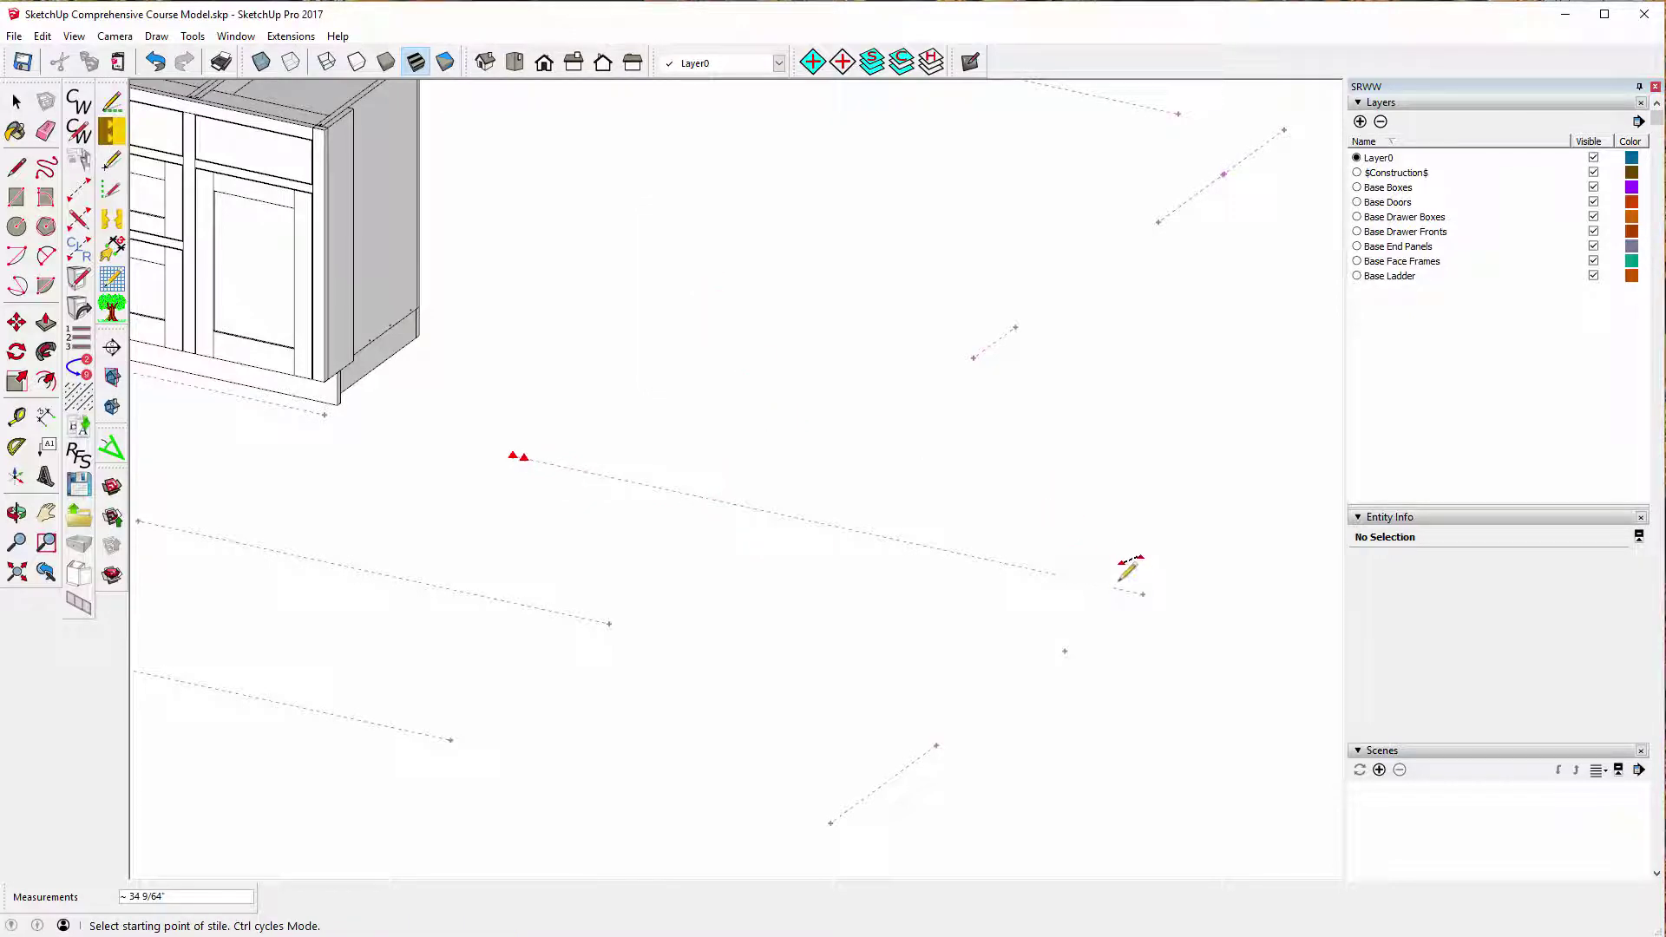
# Place a Right End Blind stile at the right endpoint of the middle construction line.
pyautogui.click(1142, 592)
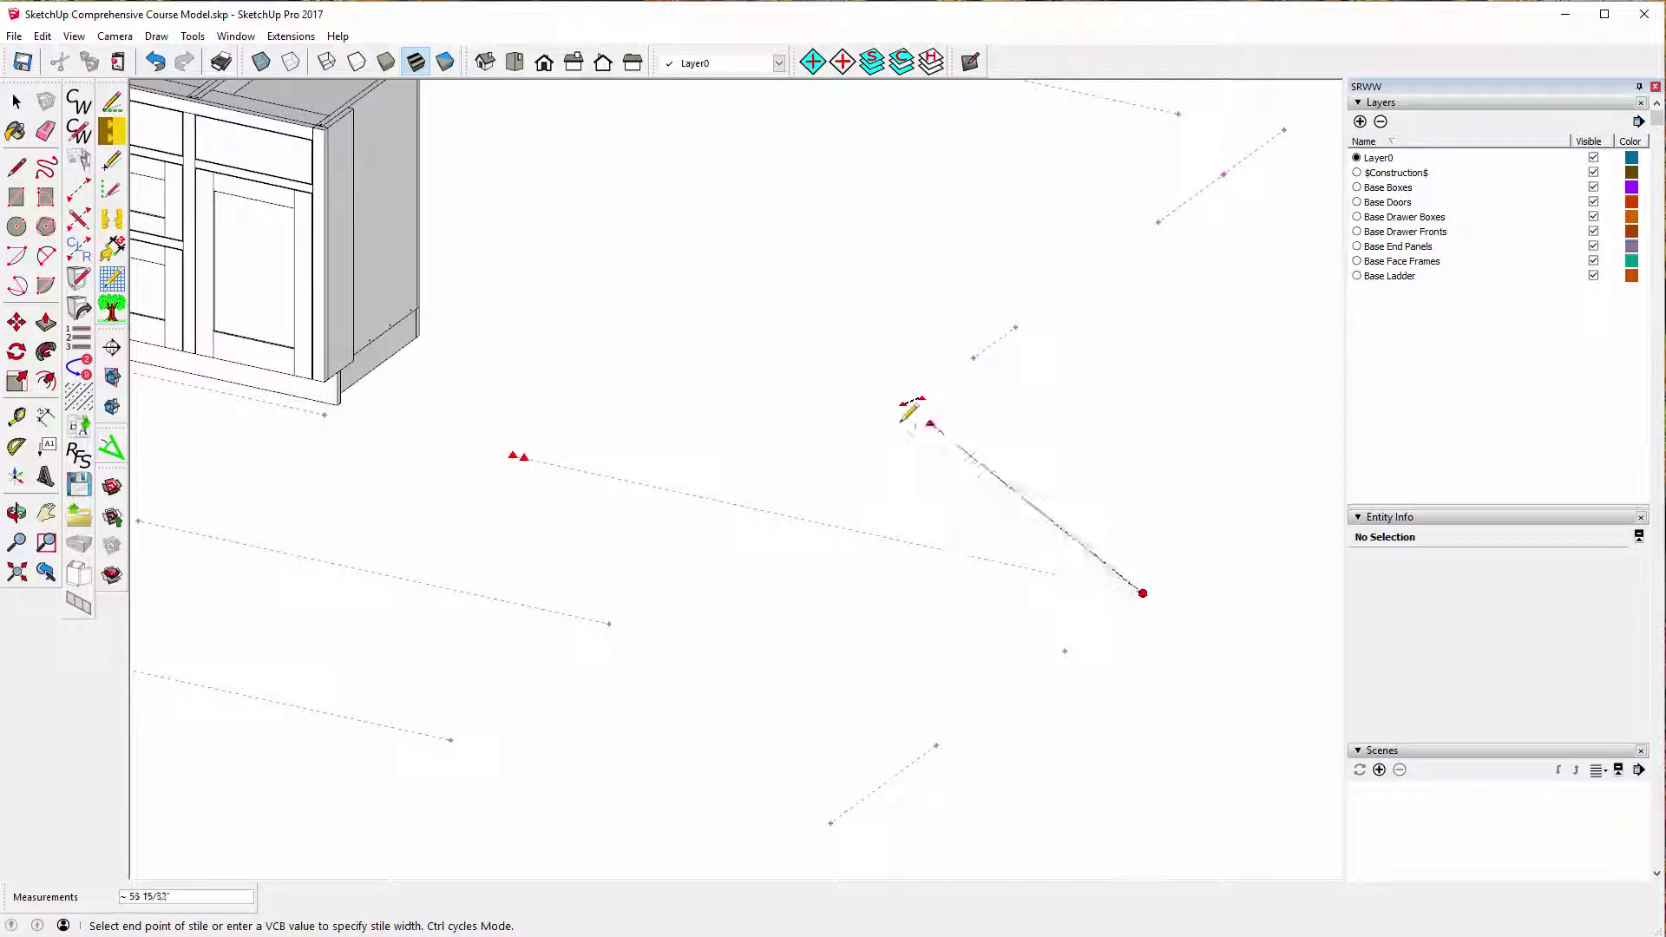
pyautogui.click(755, 507)
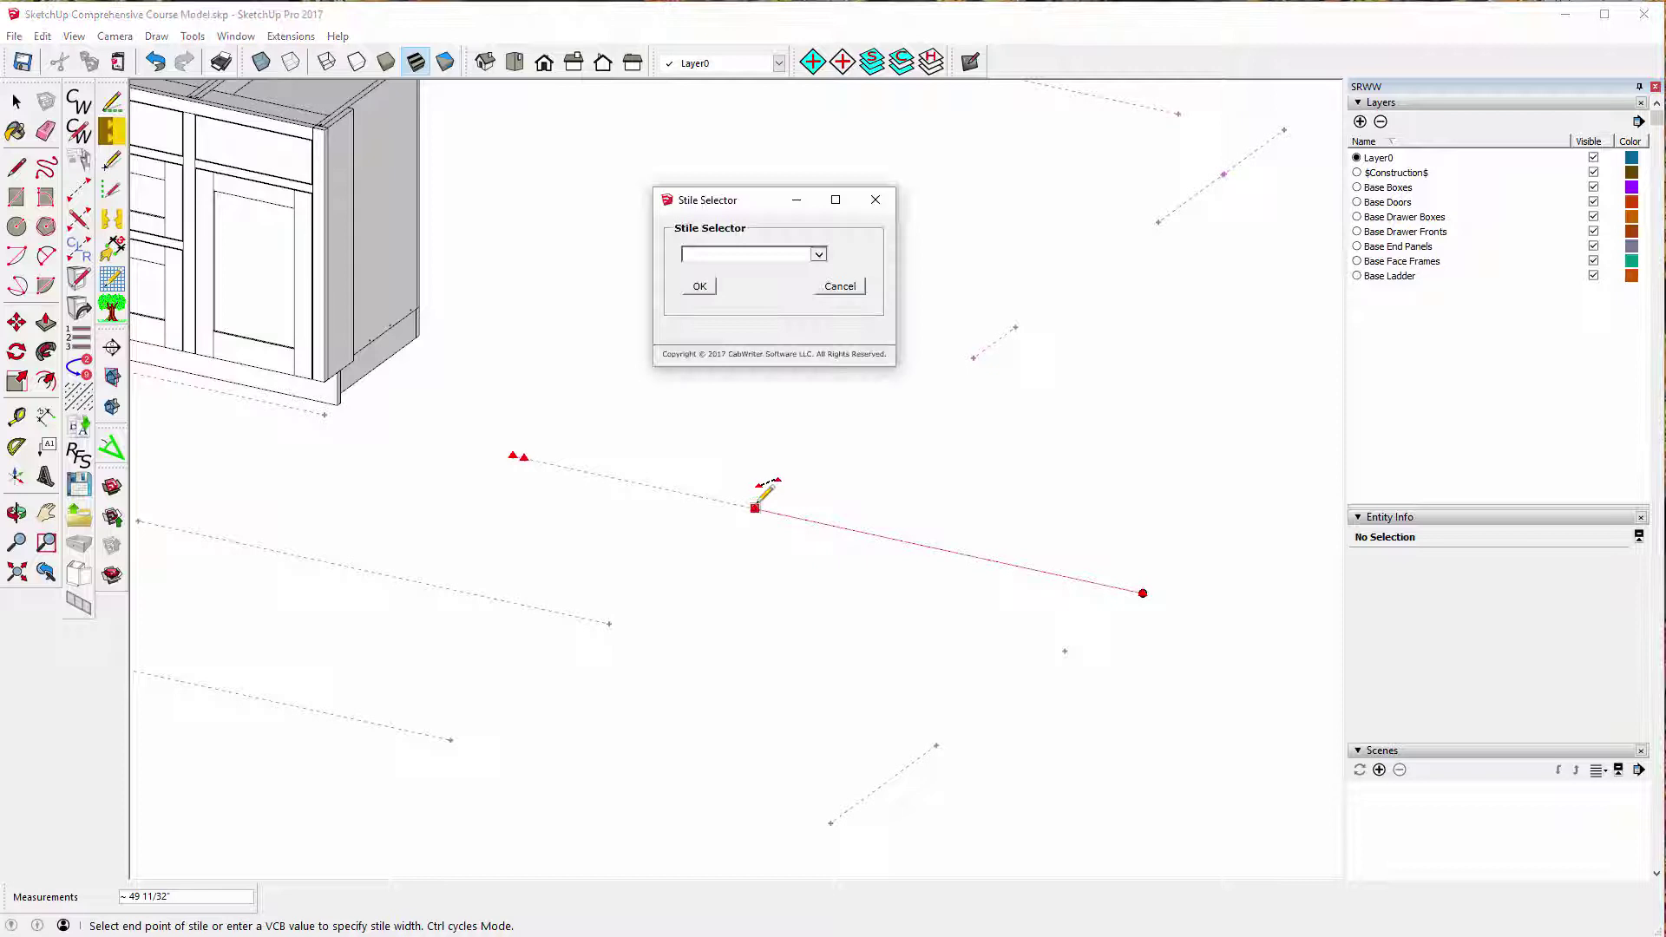
pyautogui.click(818, 254)
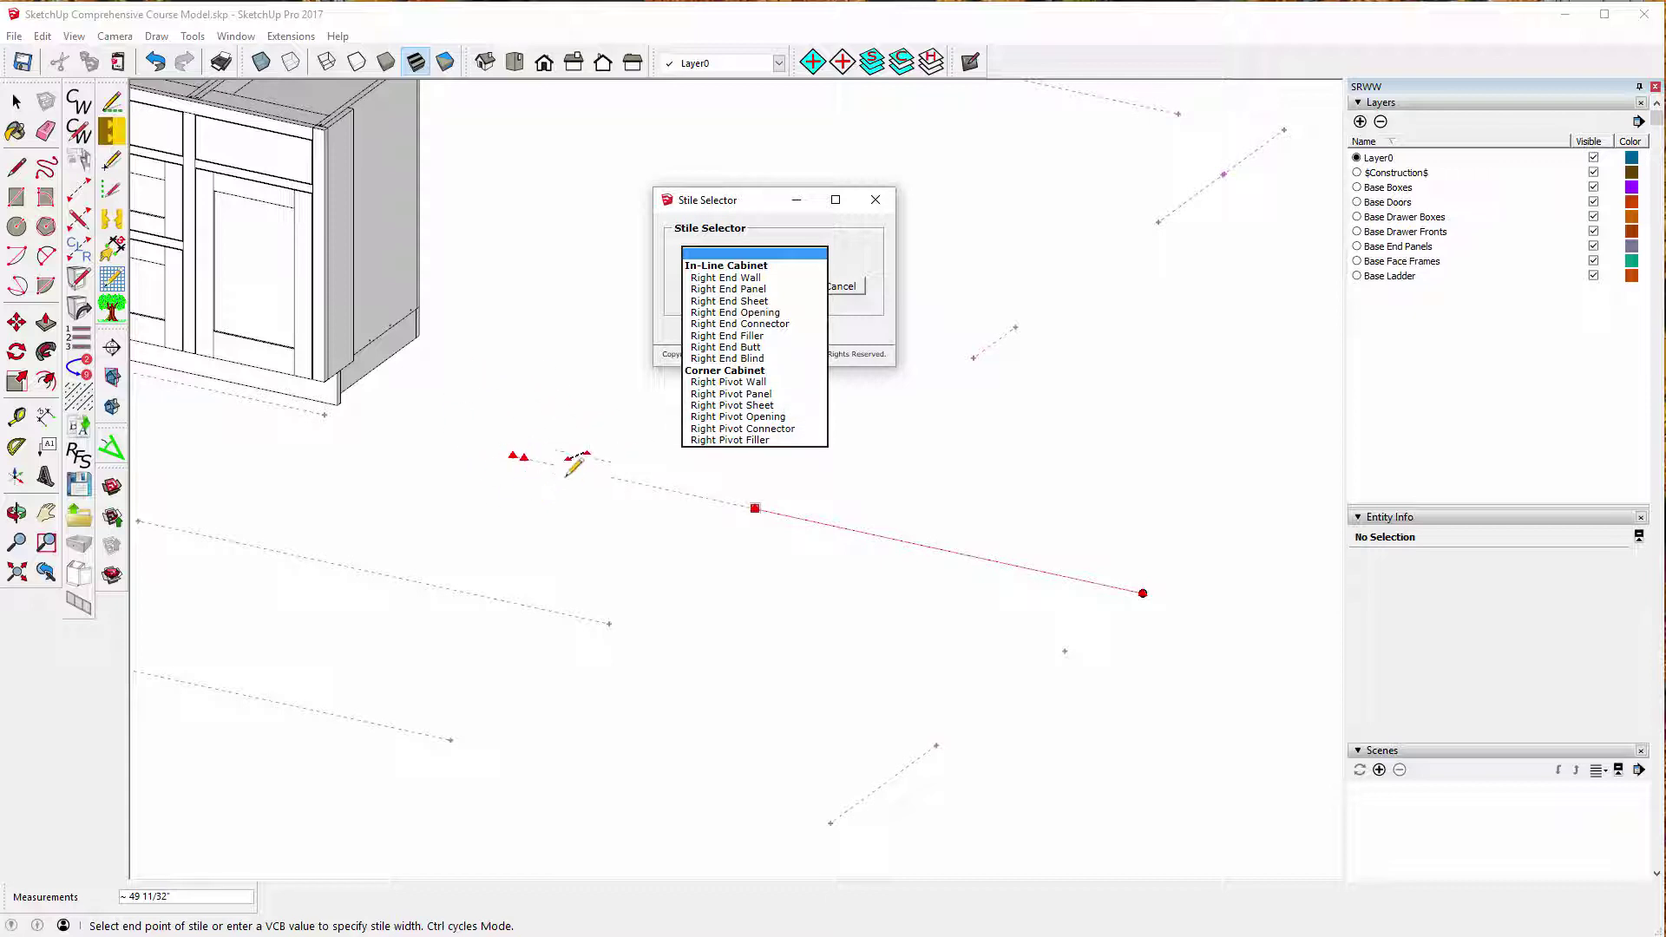
pyautogui.click(748, 358)
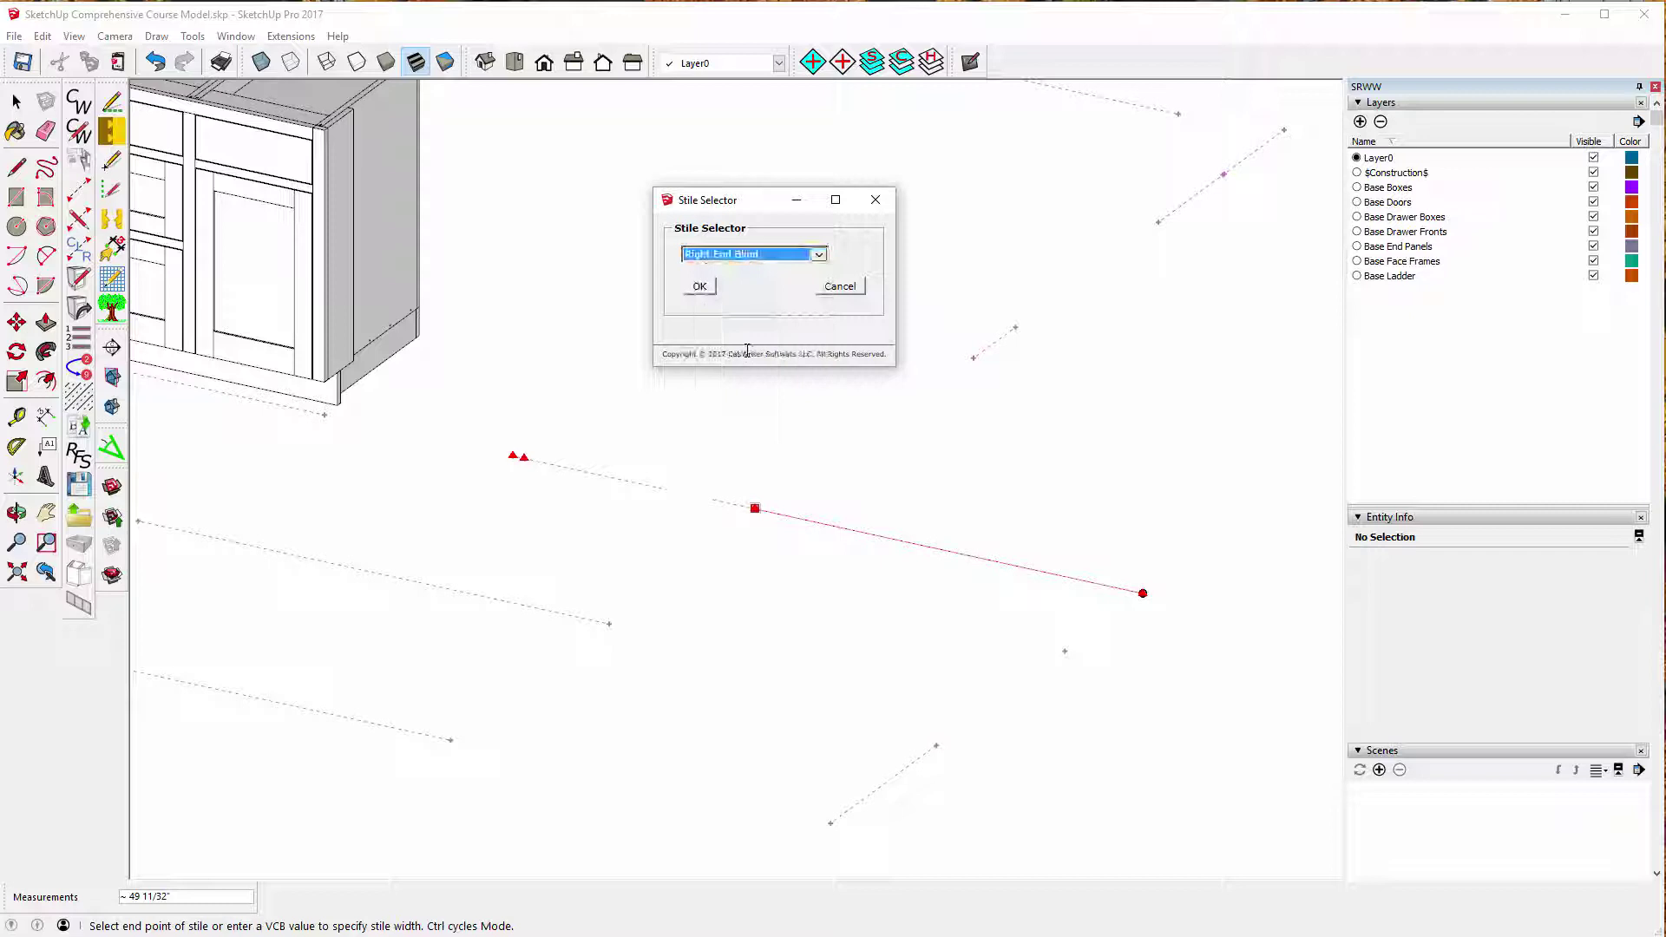
pyautogui.click(717, 289)
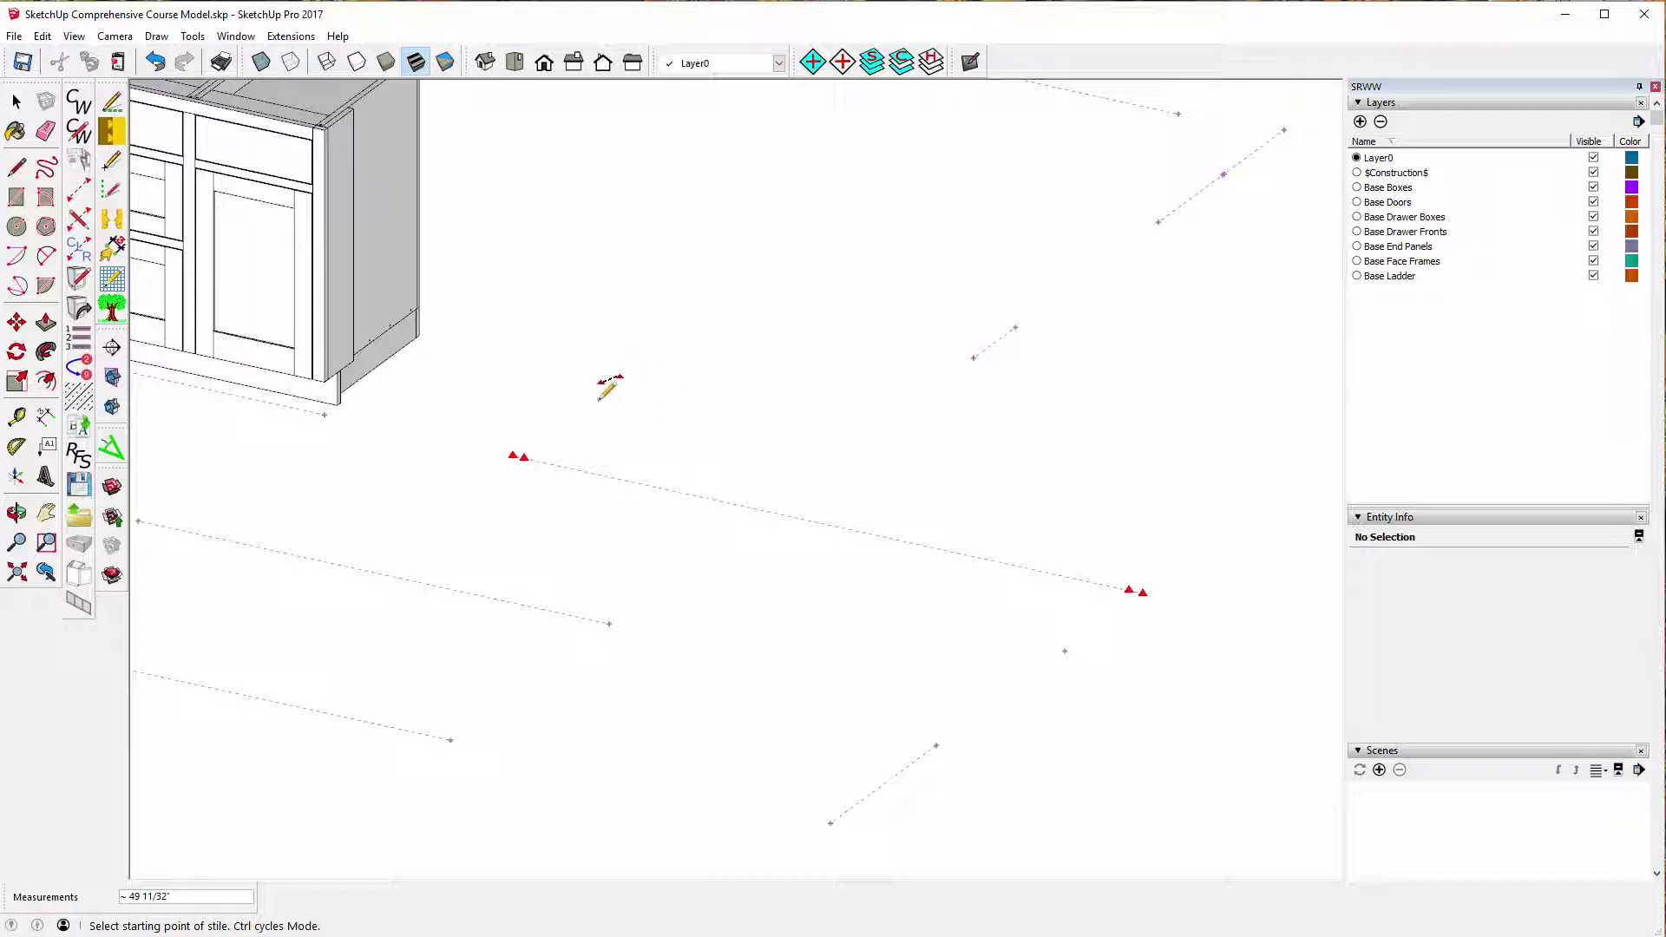
# Place a stile by distance along the middle construction line, measured from the guide point.
pyautogui.press('ctrl')
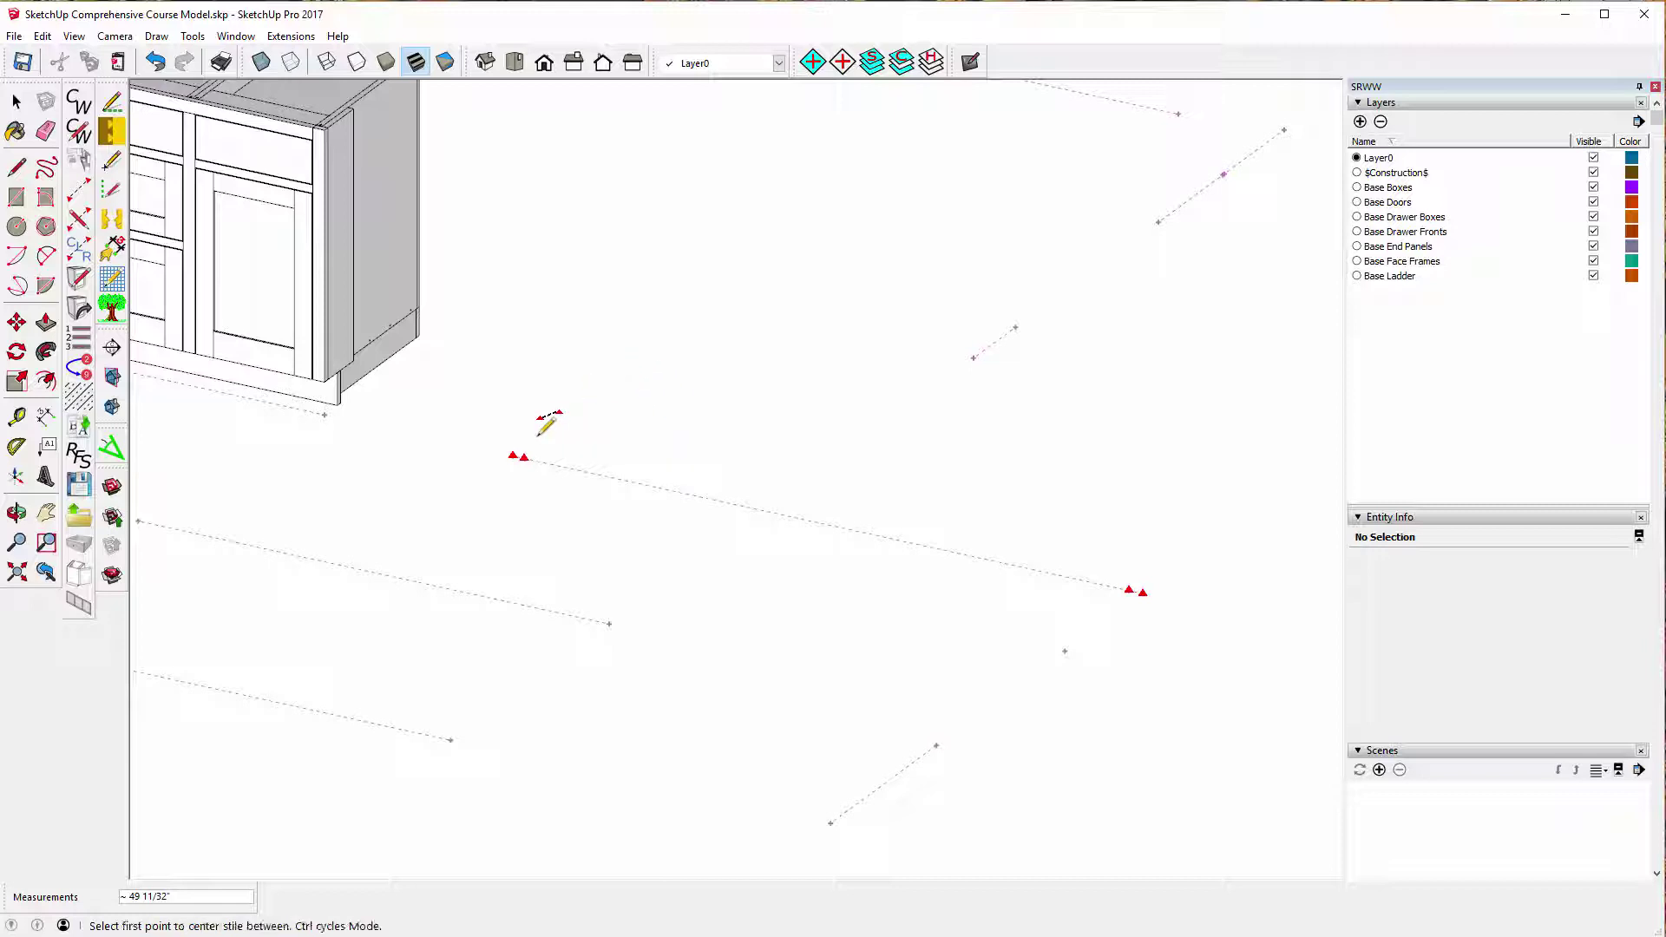
pyautogui.press('ctrl')
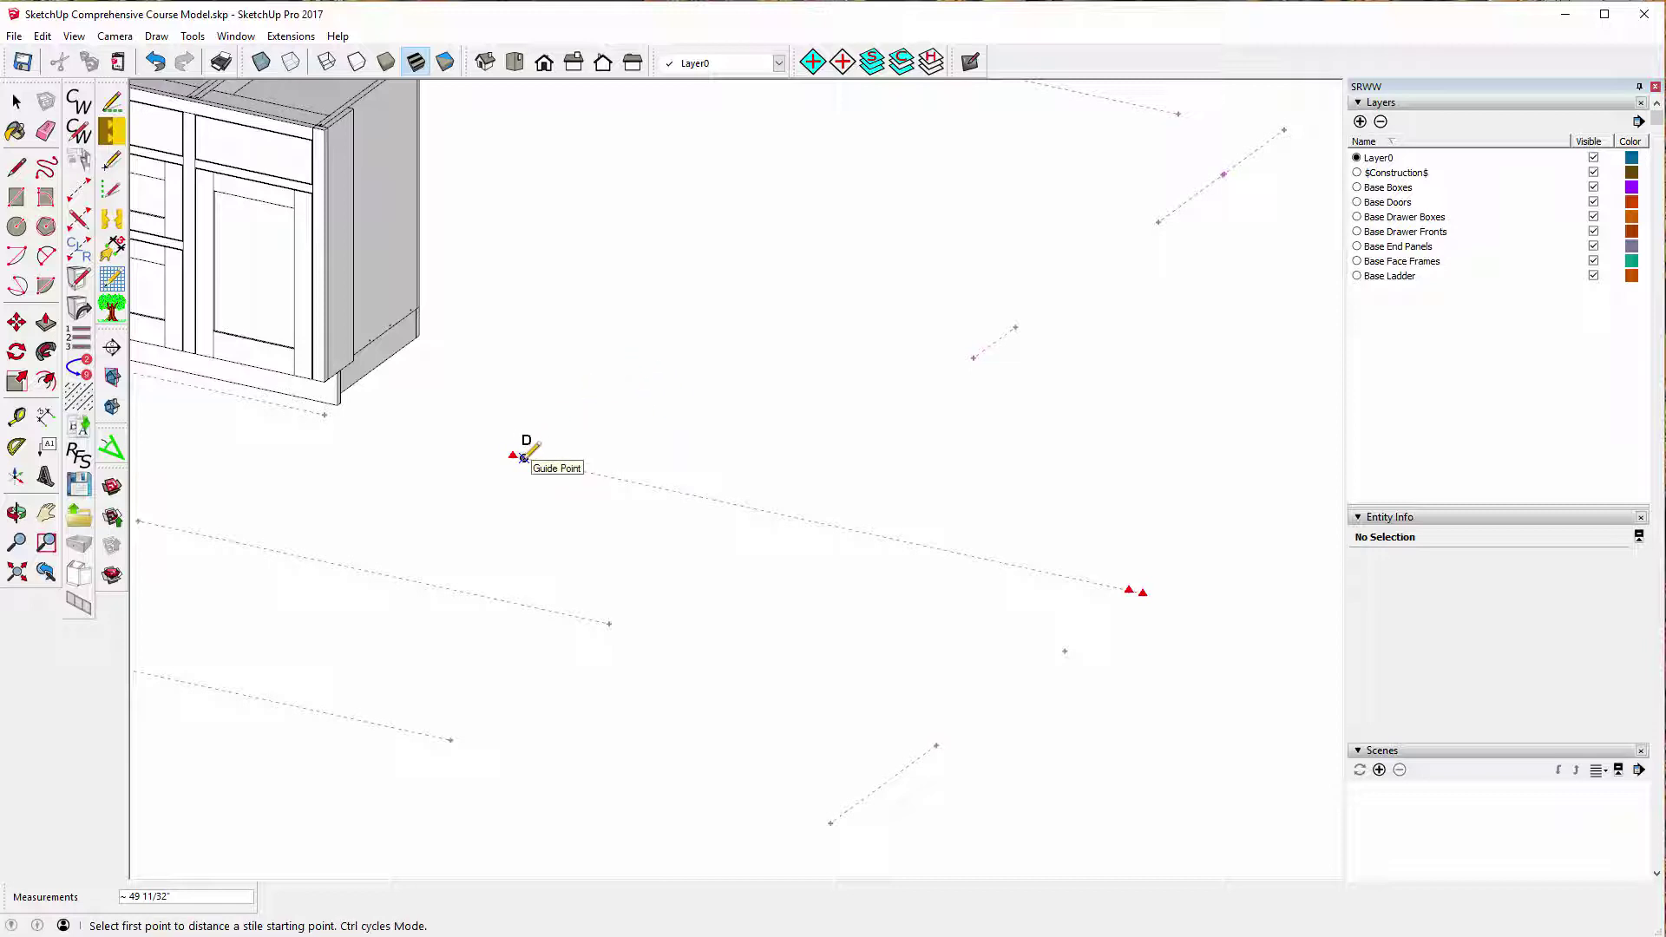
pyautogui.click(524, 458)
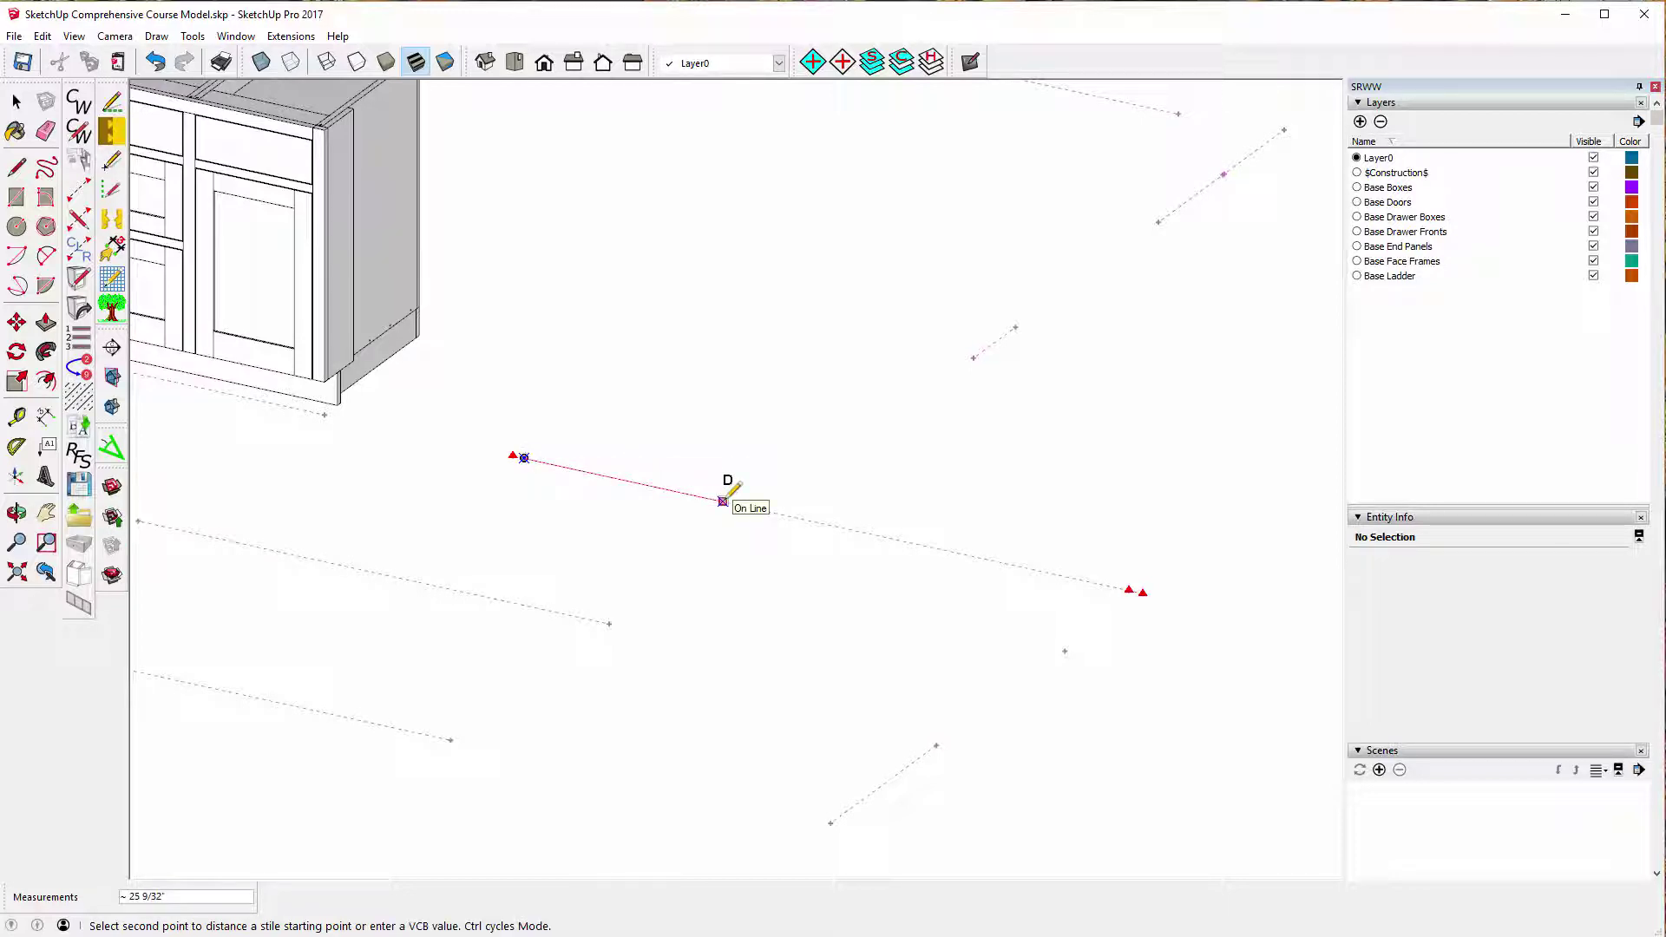
pyautogui.click(723, 501)
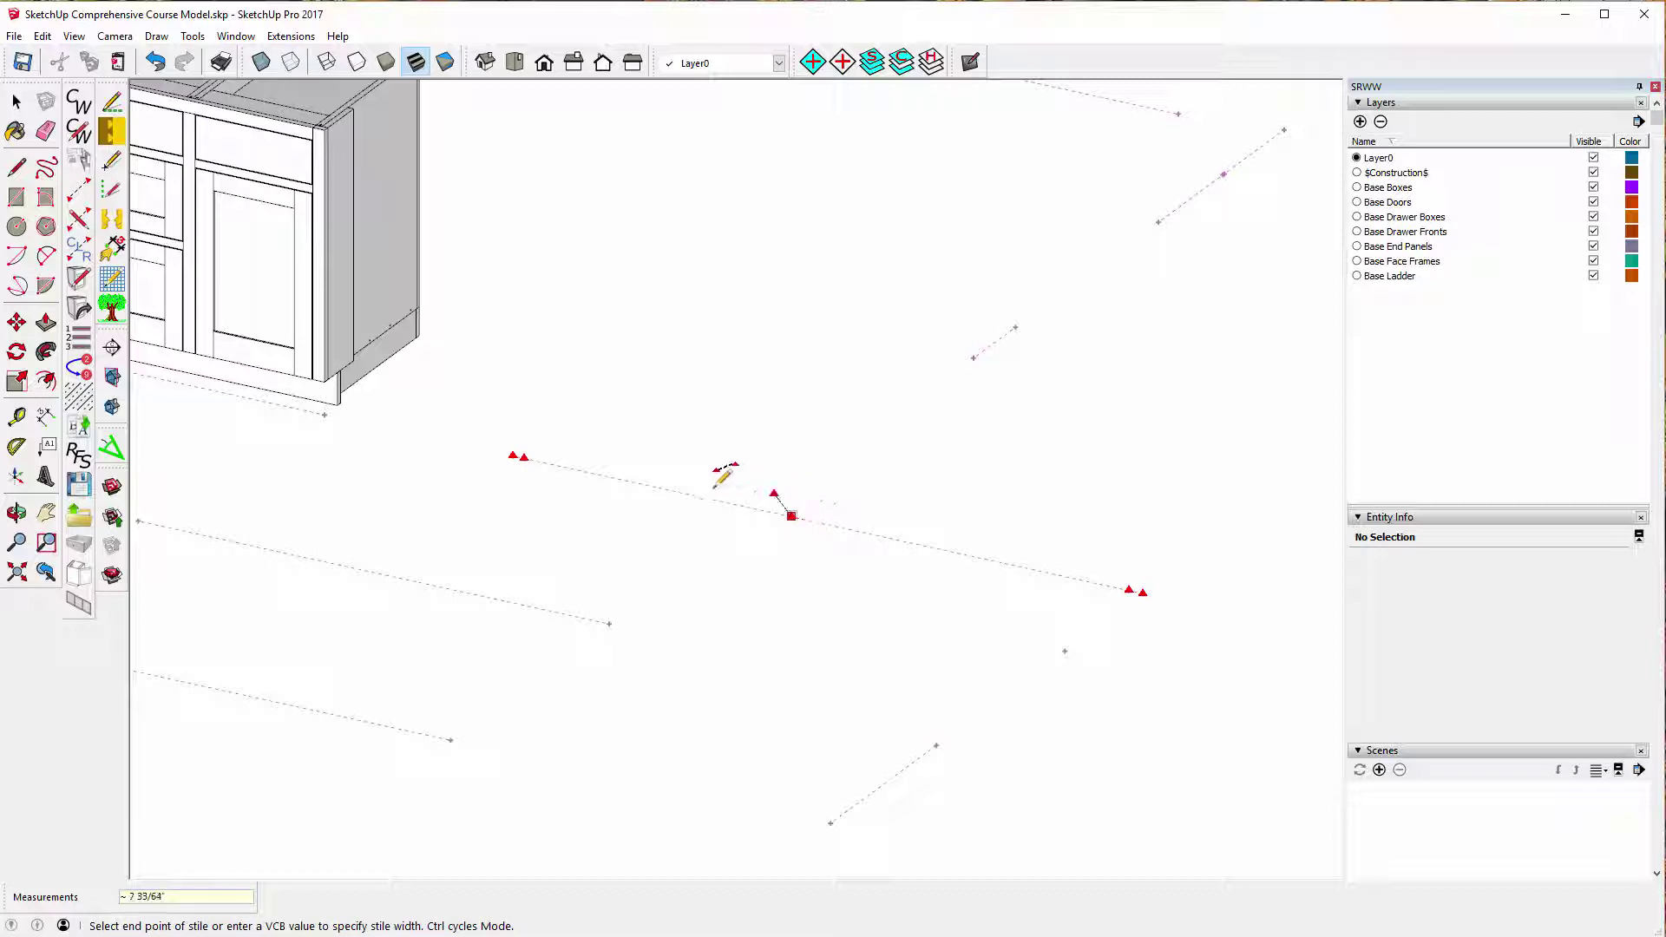
pyautogui.click(885, 537)
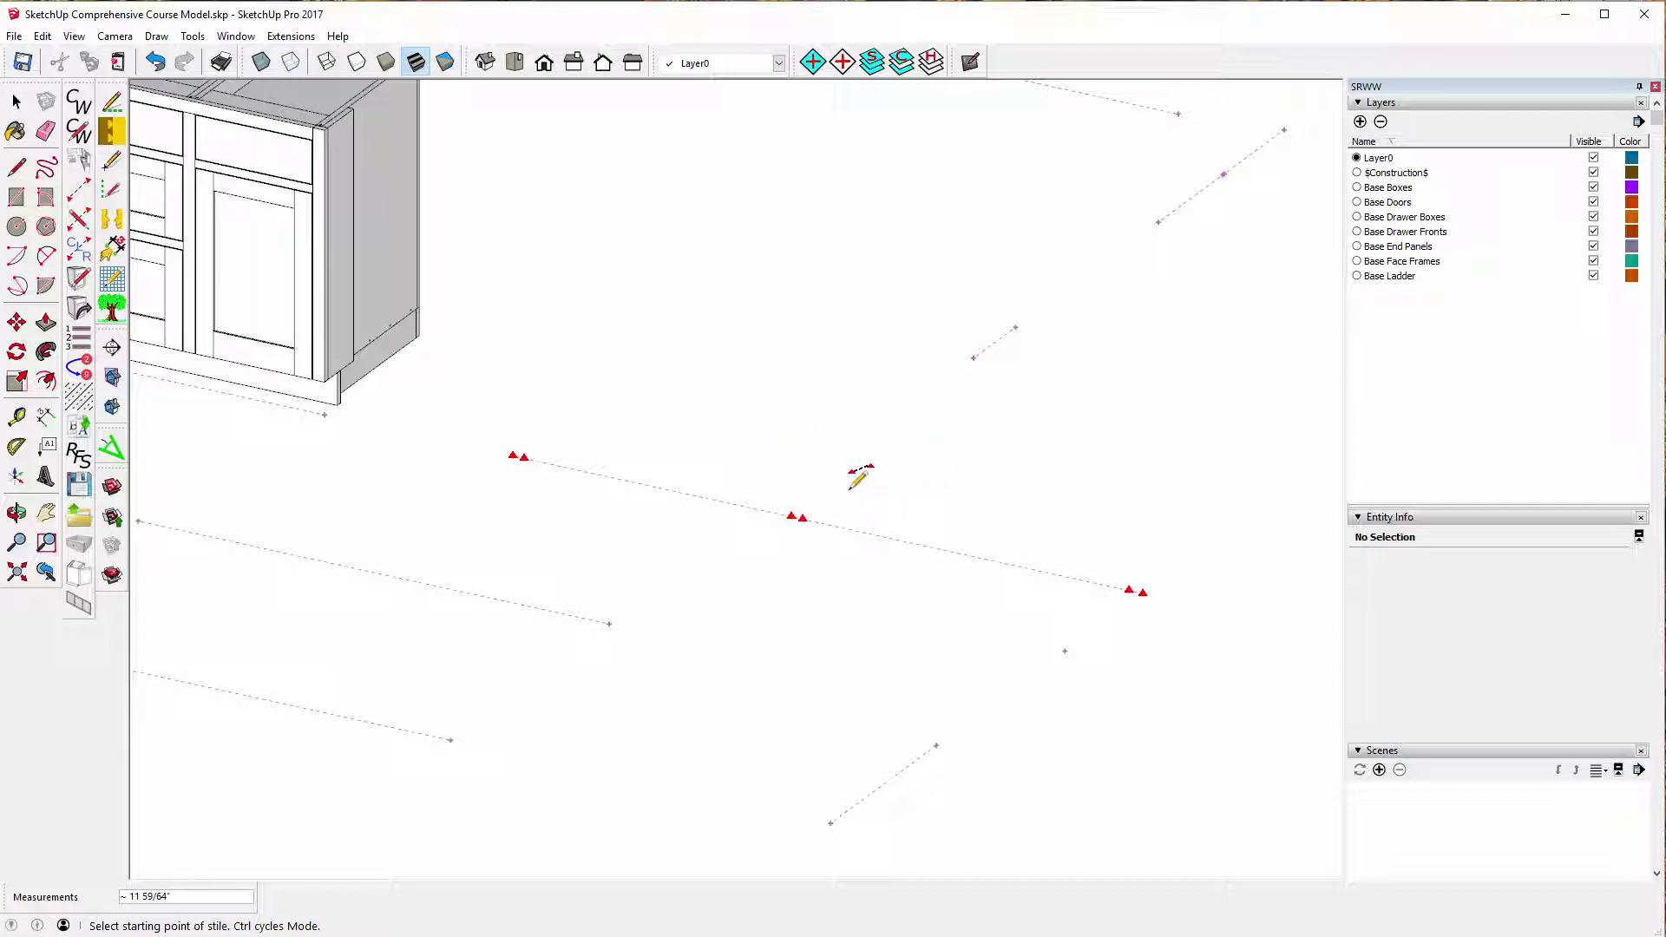
# Place a second stile 25 from the one just placed.
pyautogui.press('ctrl')
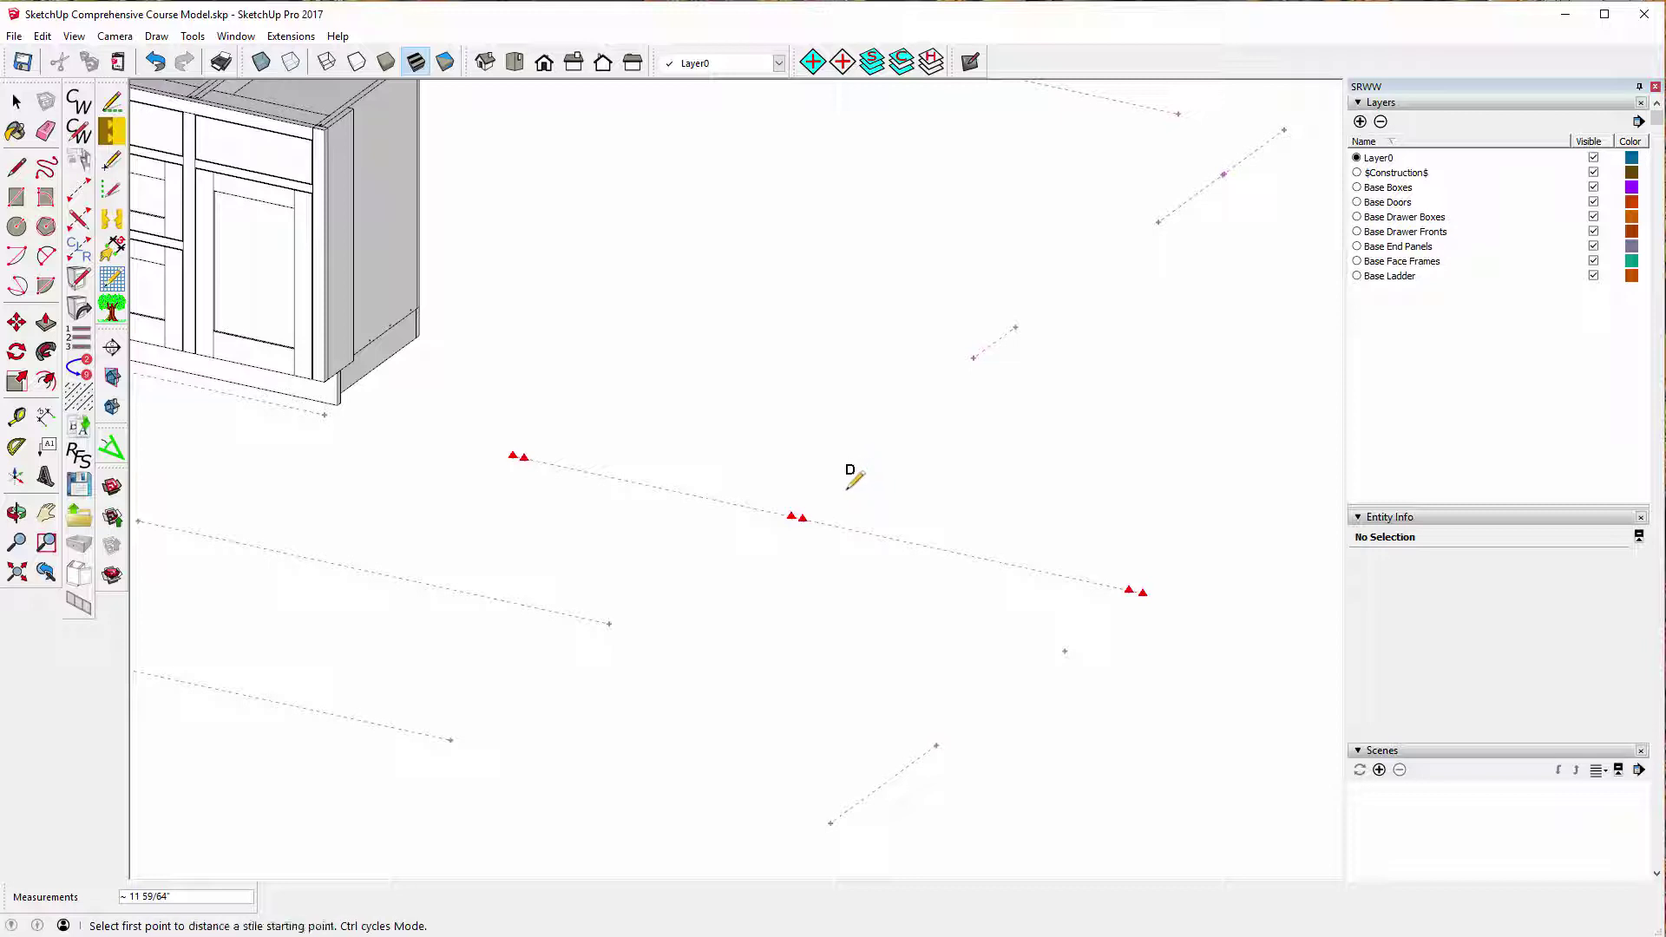
pyautogui.click(814, 520)
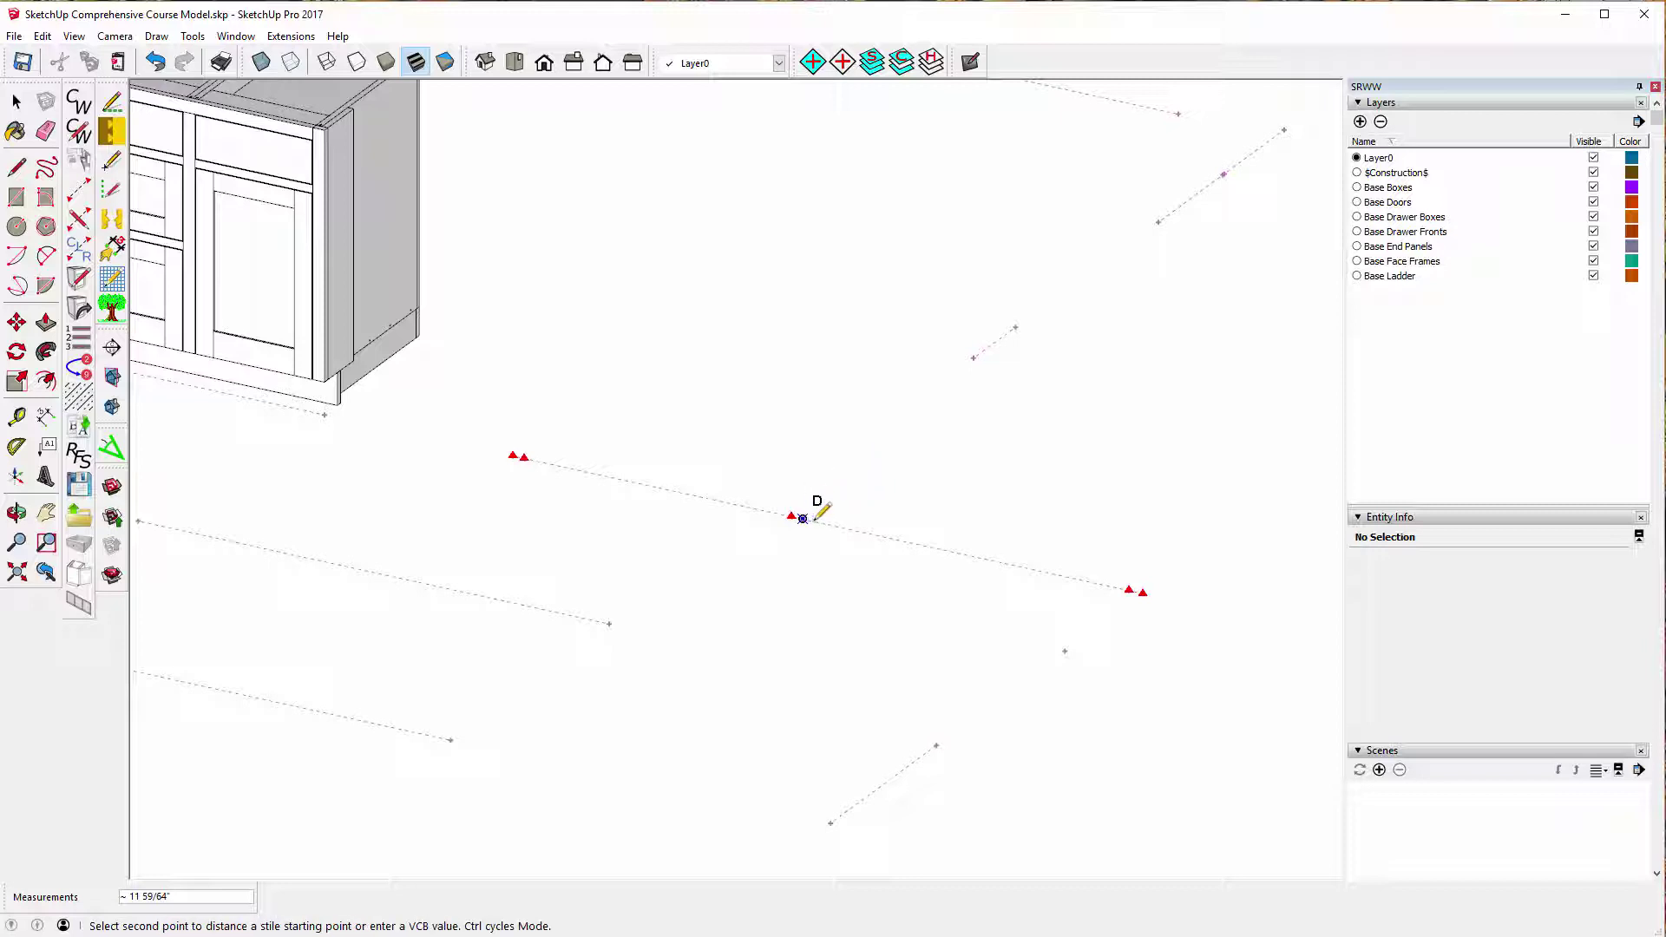
pyautogui.click(950, 551)
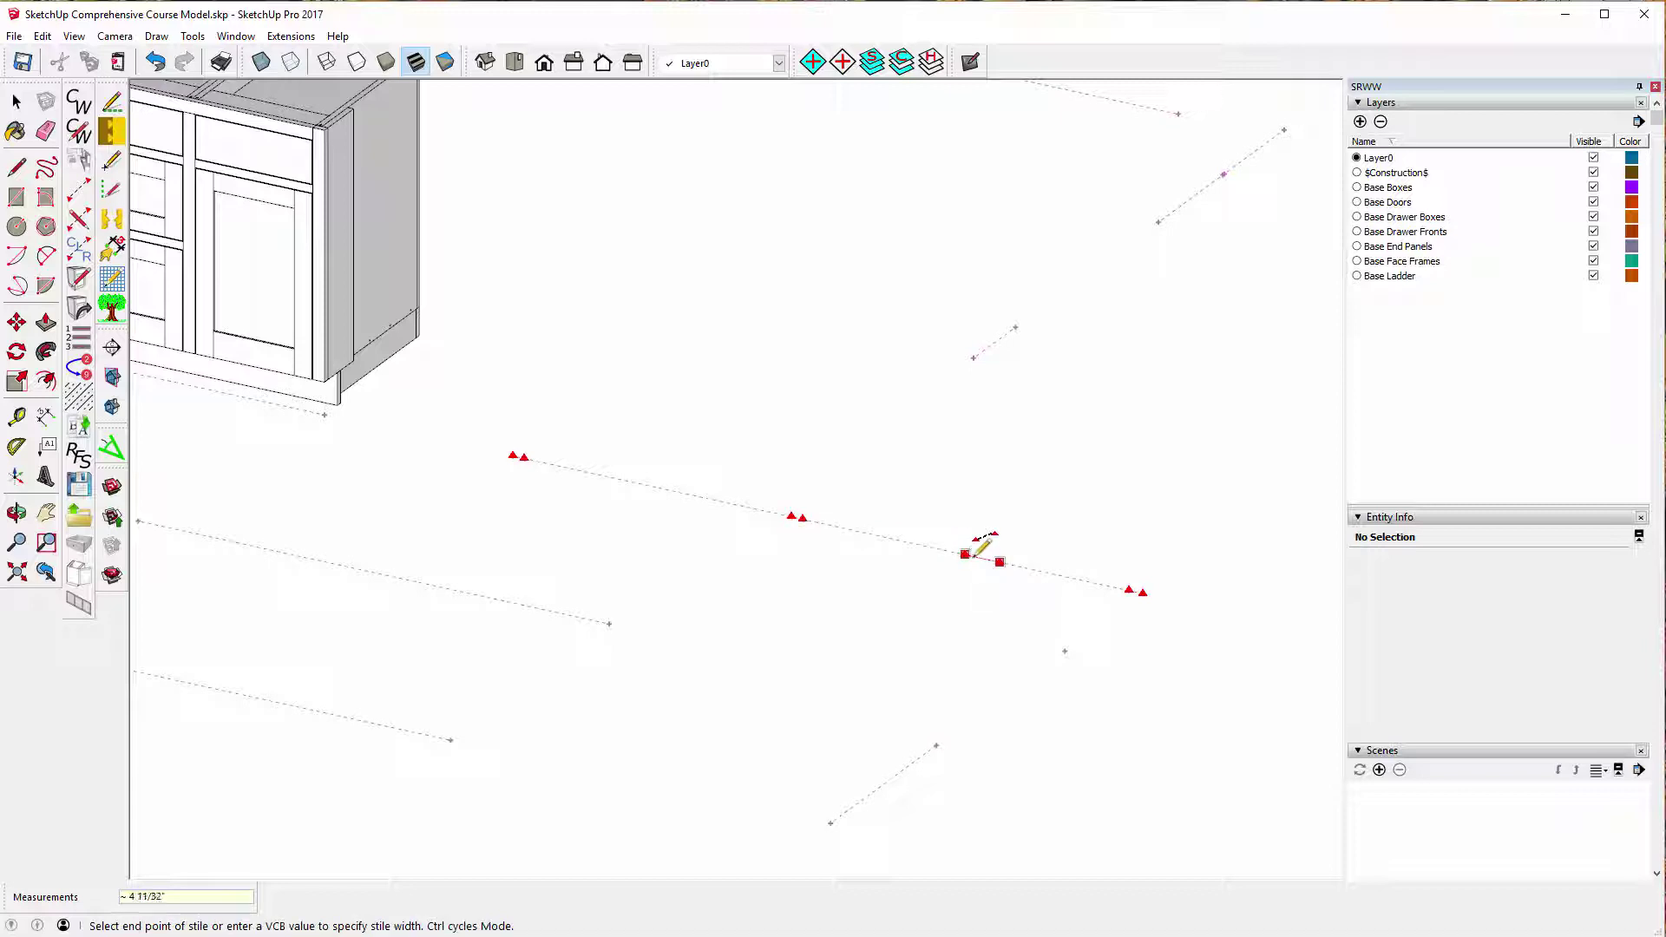
pyautogui.click(1041, 569)
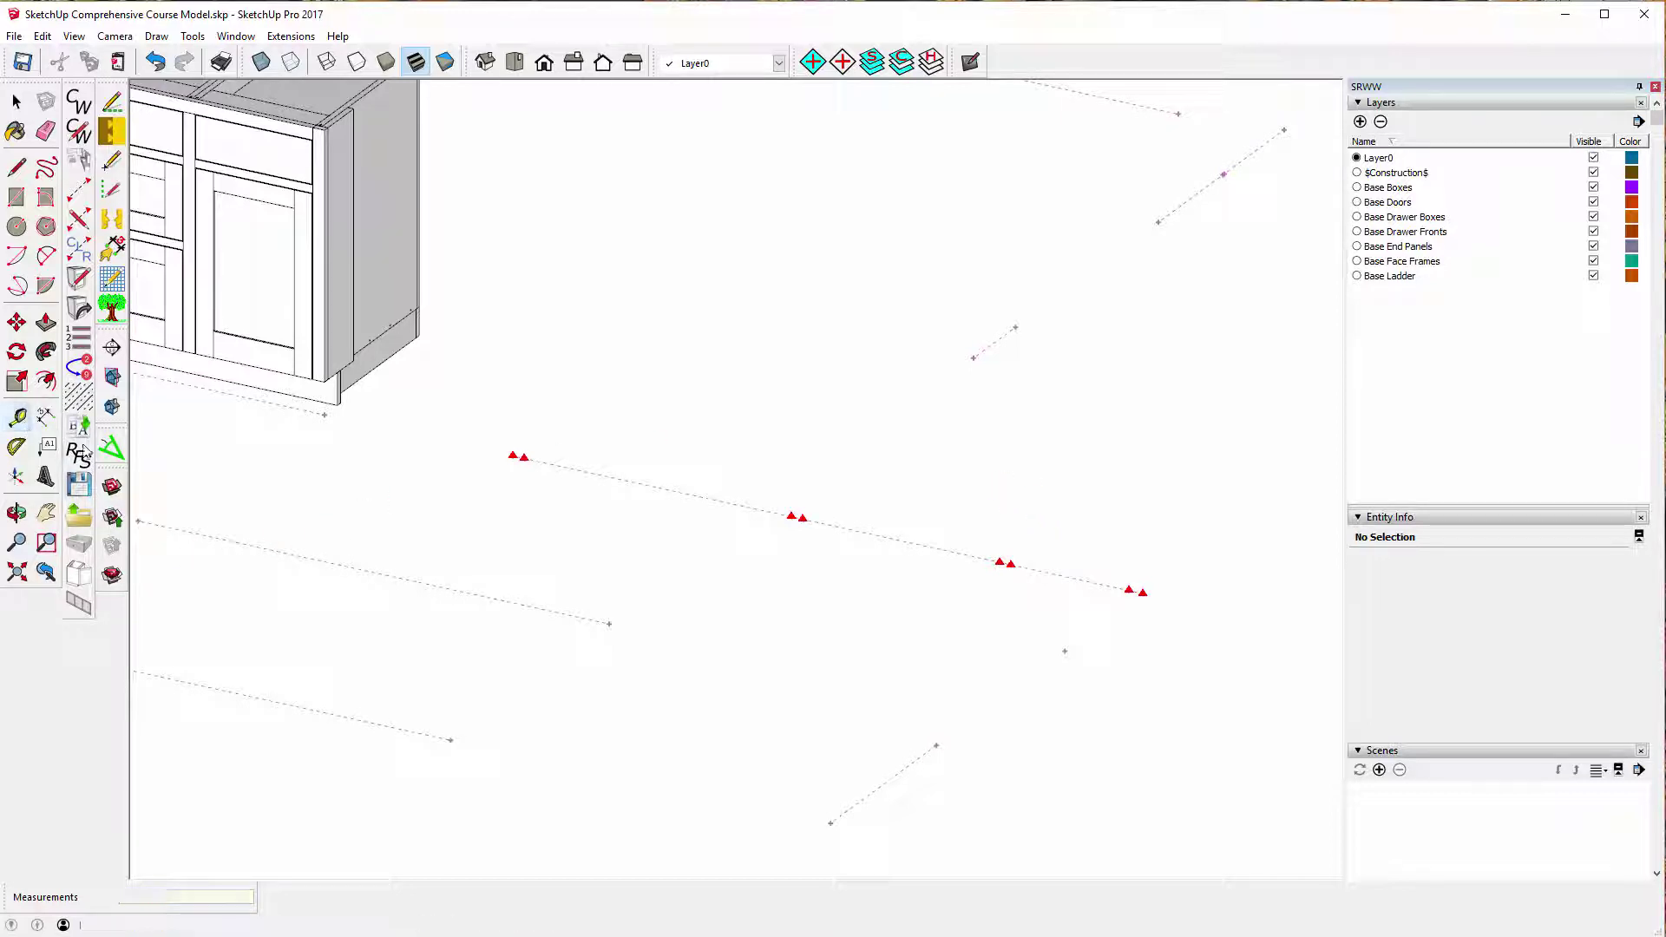
pyautogui.press('t')
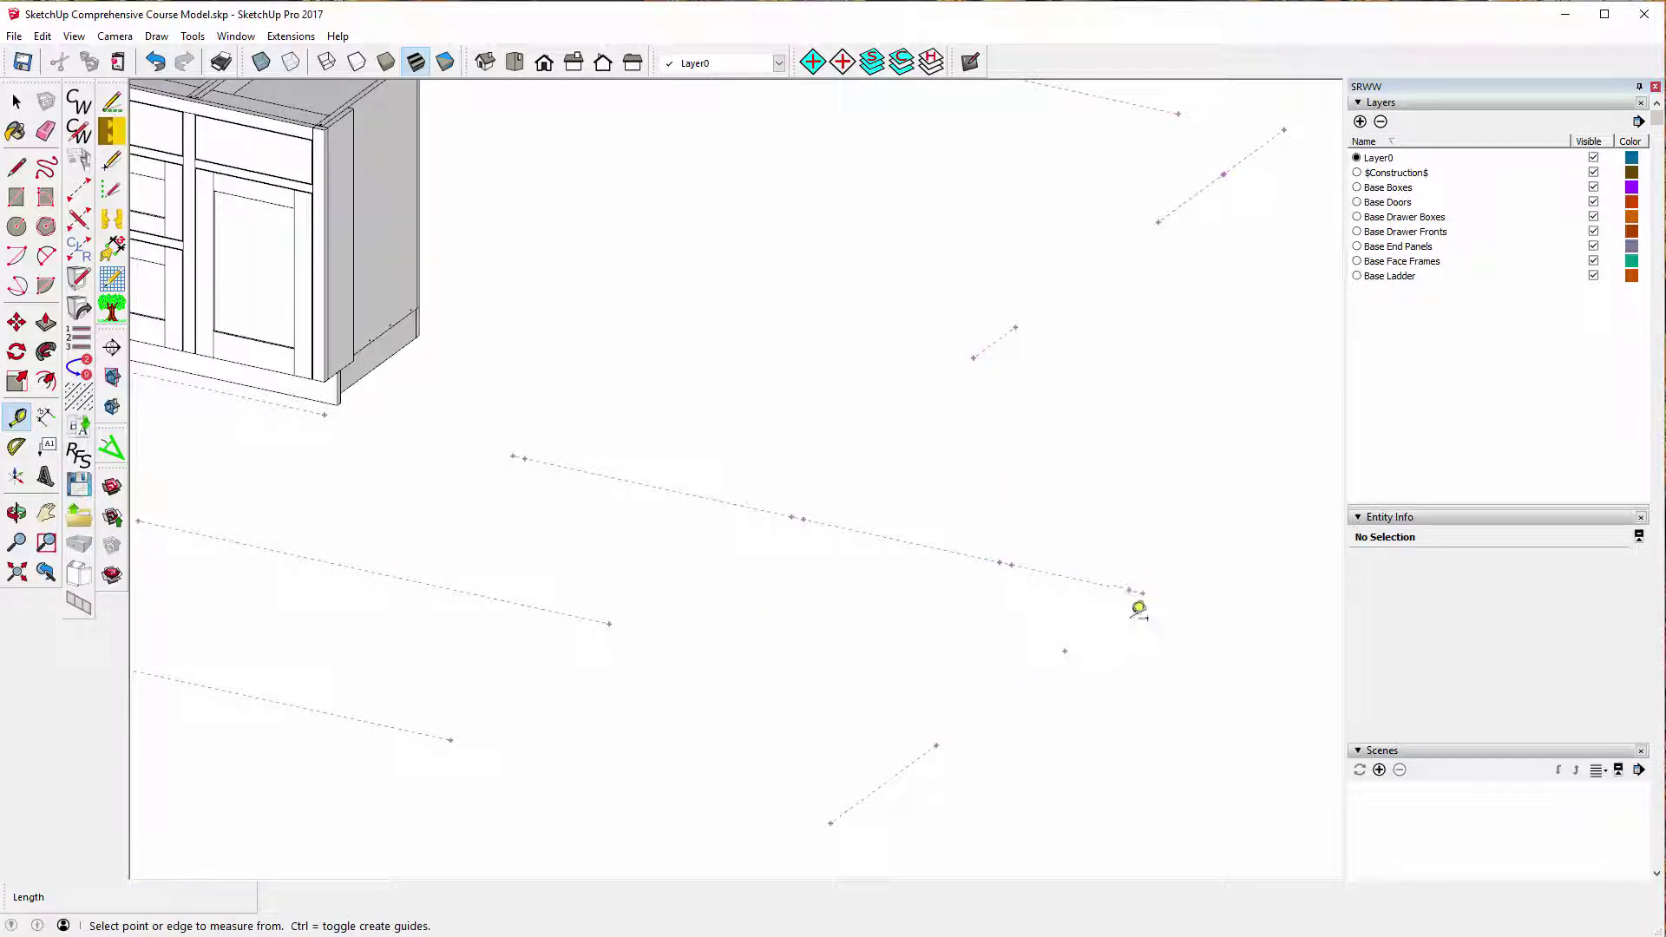
pyautogui.scroll(3, 1150, 545)
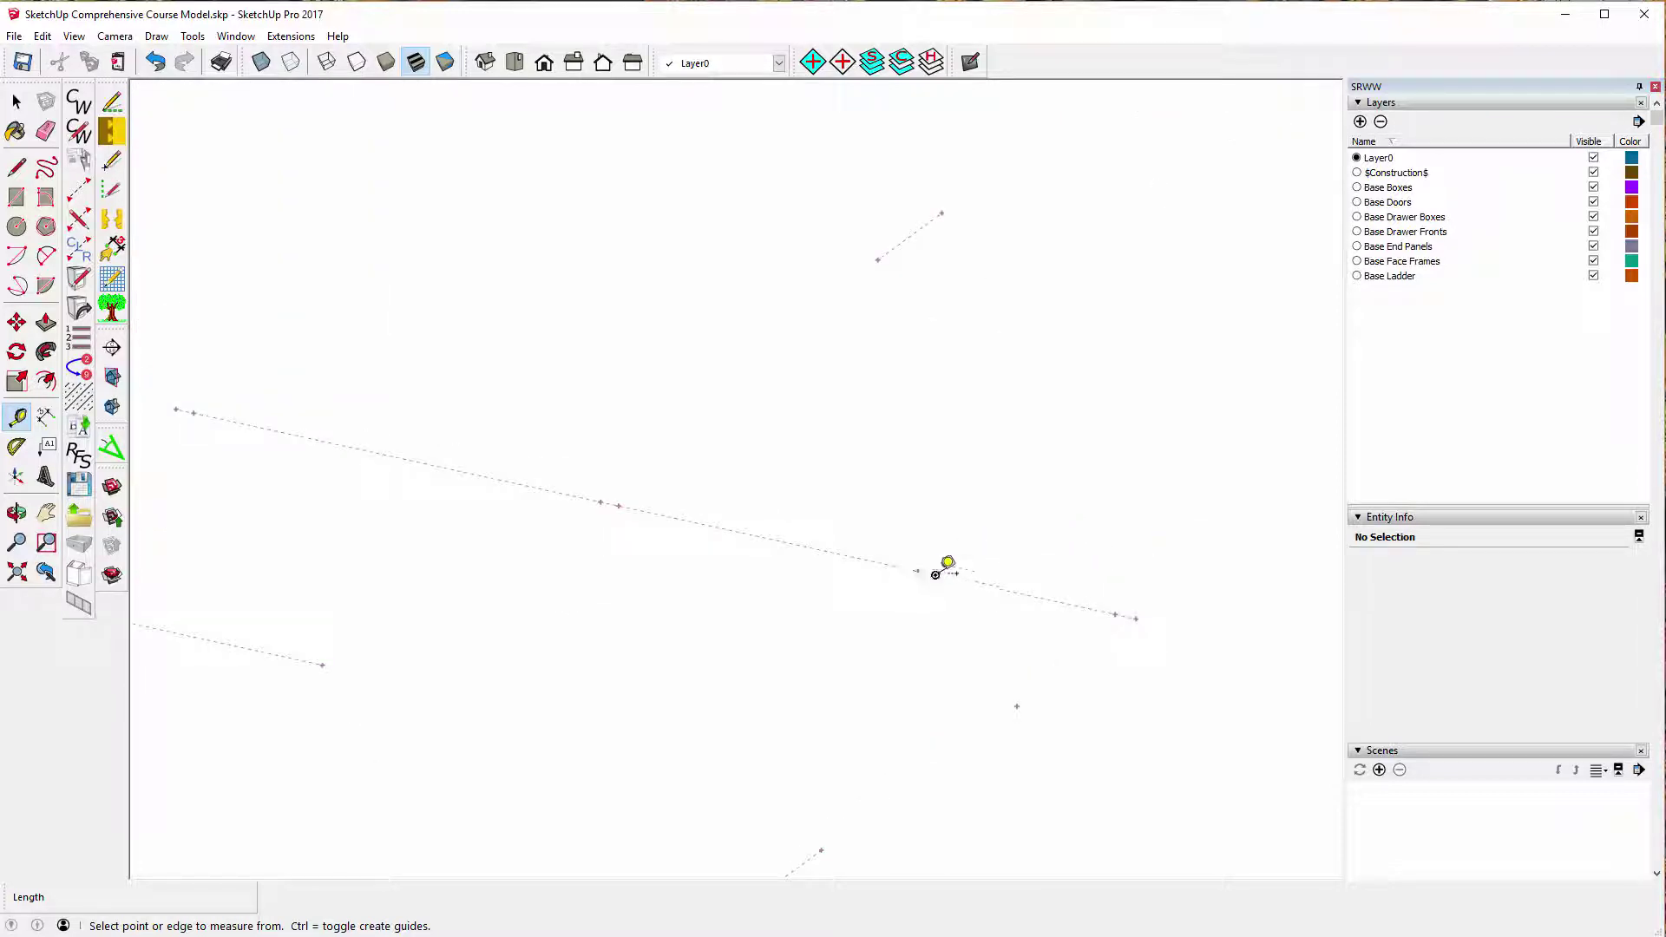
pyautogui.click(935, 574)
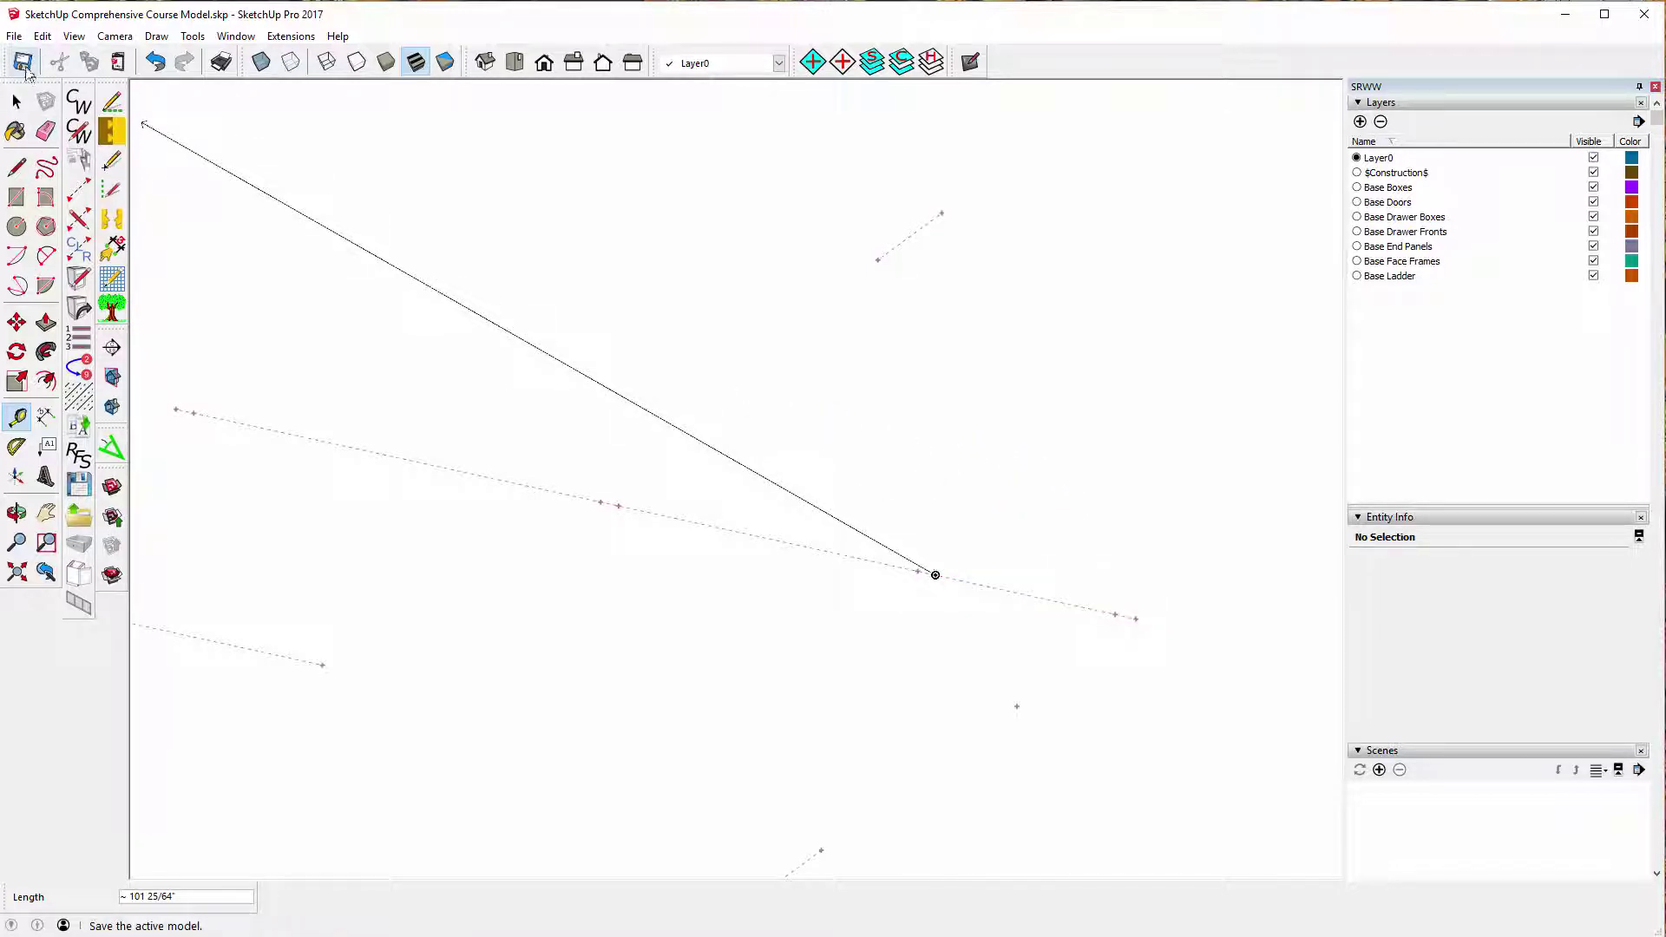
pyautogui.click(15, 102)
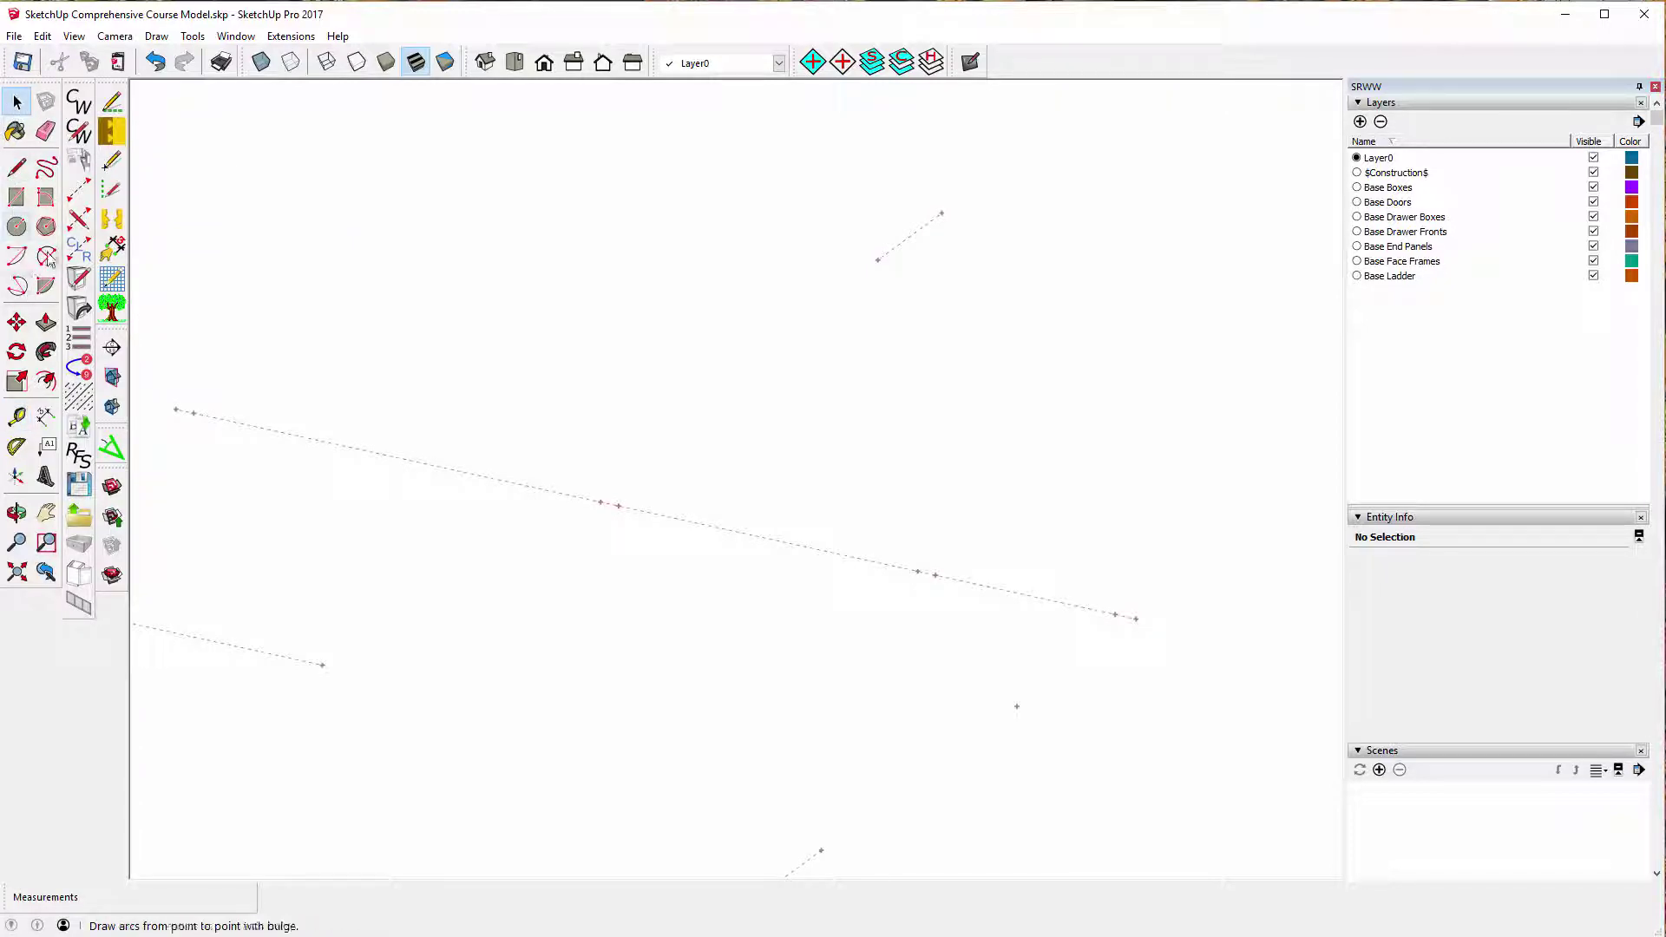
pyautogui.click(78, 194)
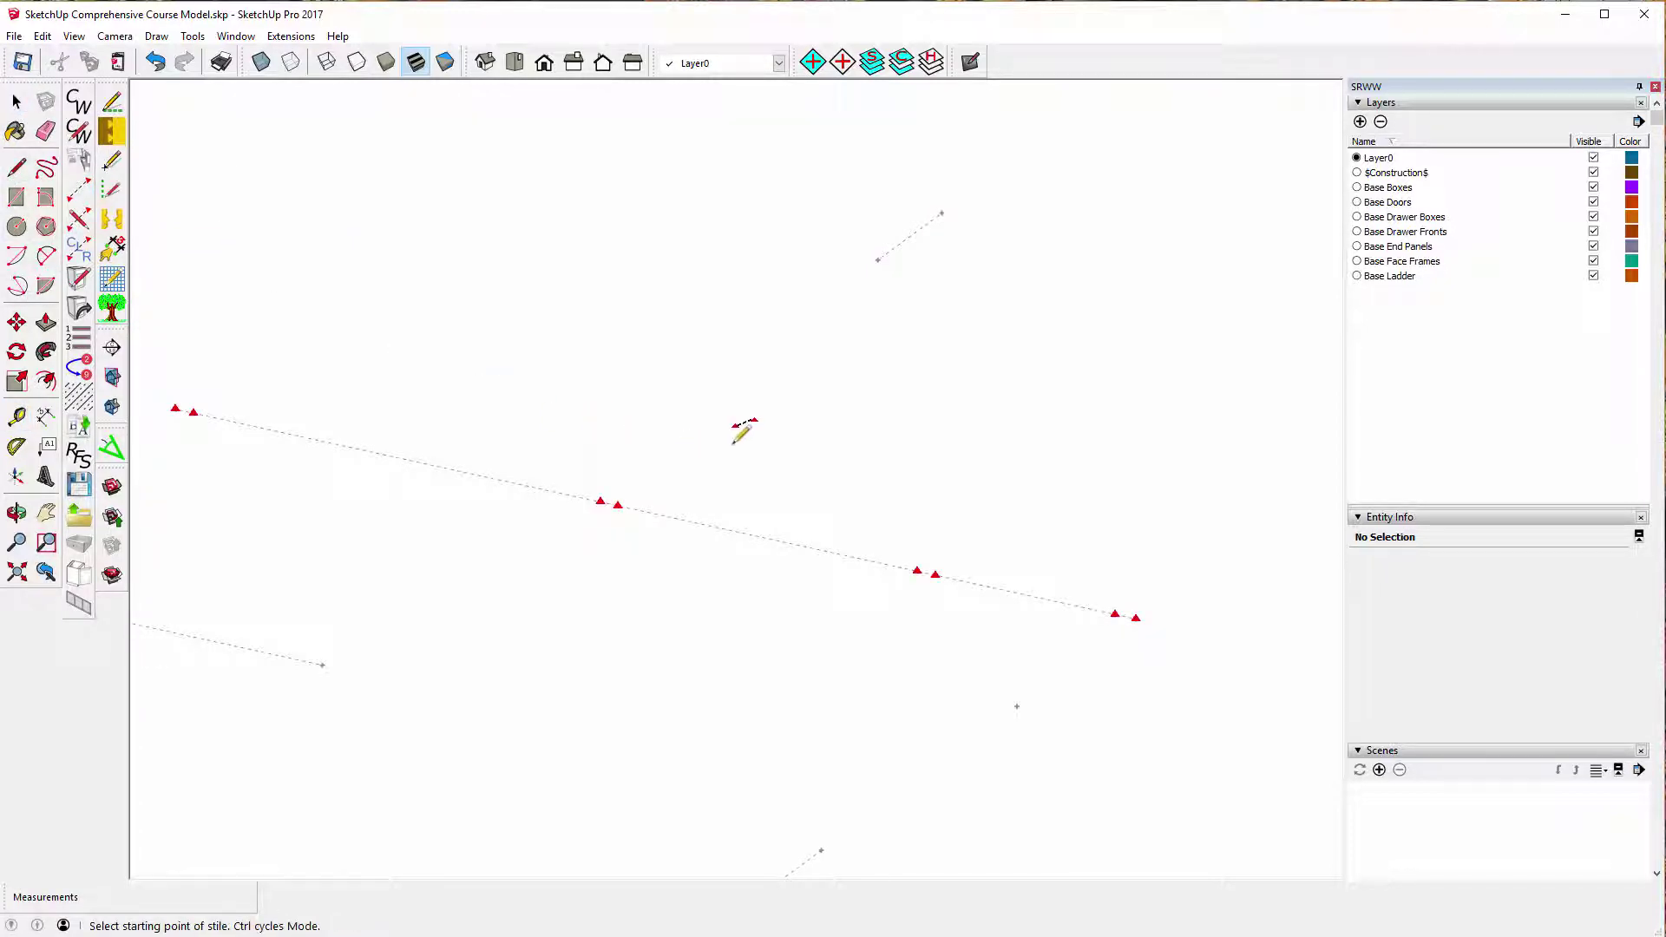
# Make the first box in the Box Selector a Sink Base.
pyautogui.scroll(-2, 756, 477)
pyautogui.scroll(-3, 517, 582)
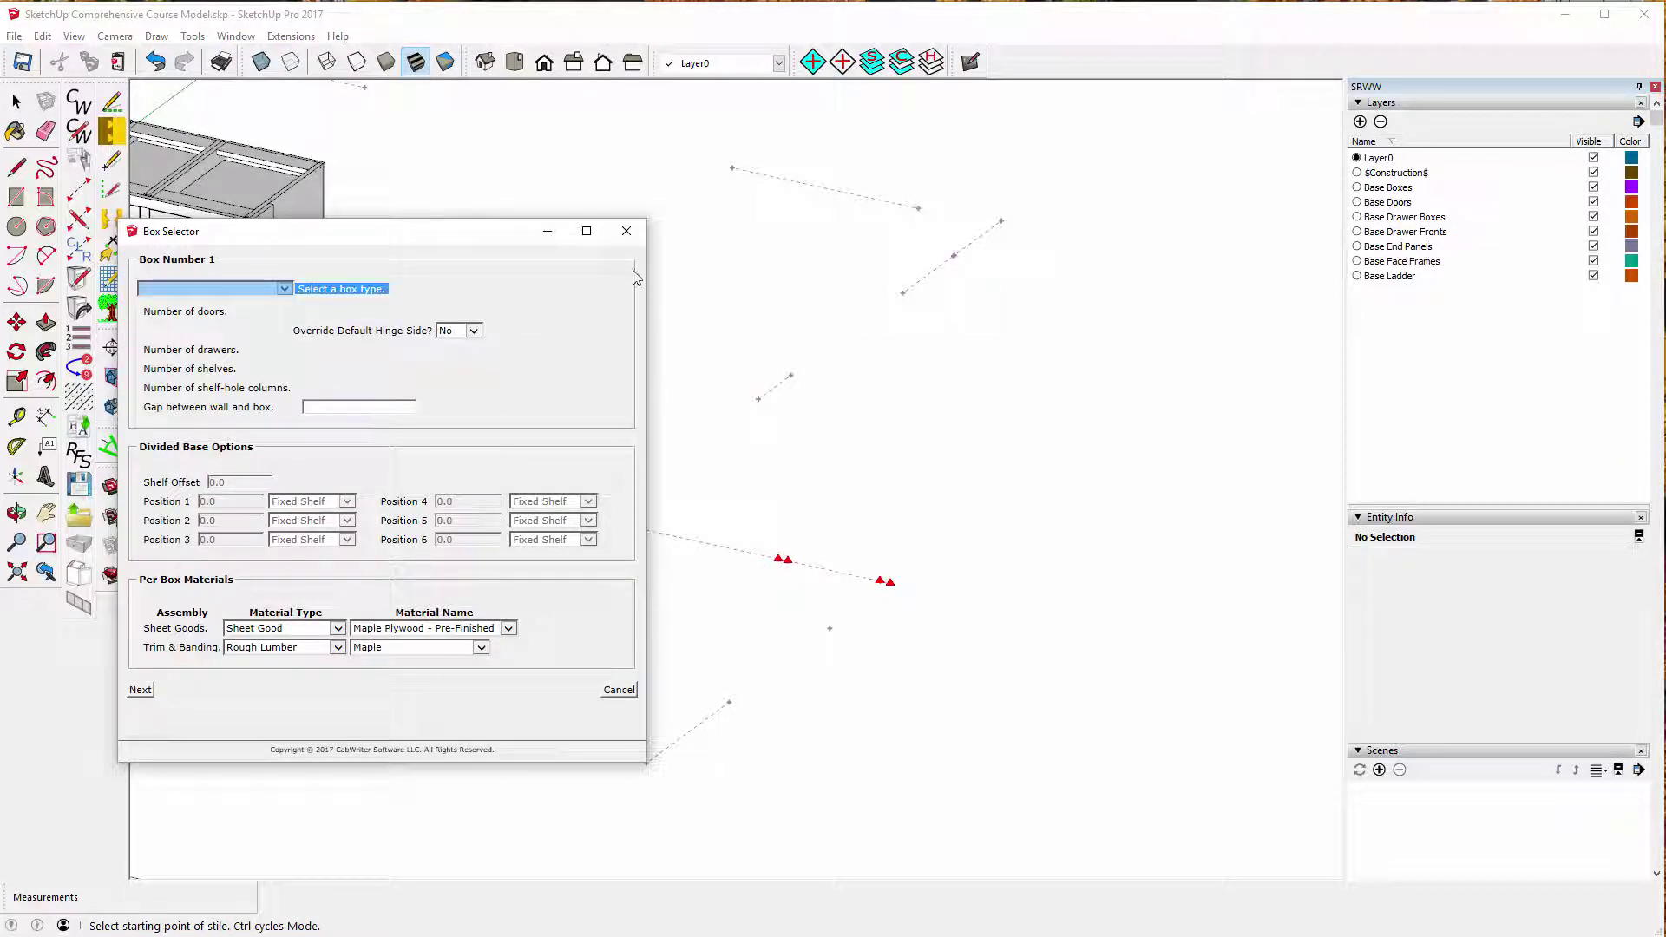
pyautogui.moveTo(450, 249); pyautogui.dragTo(1067, 274)
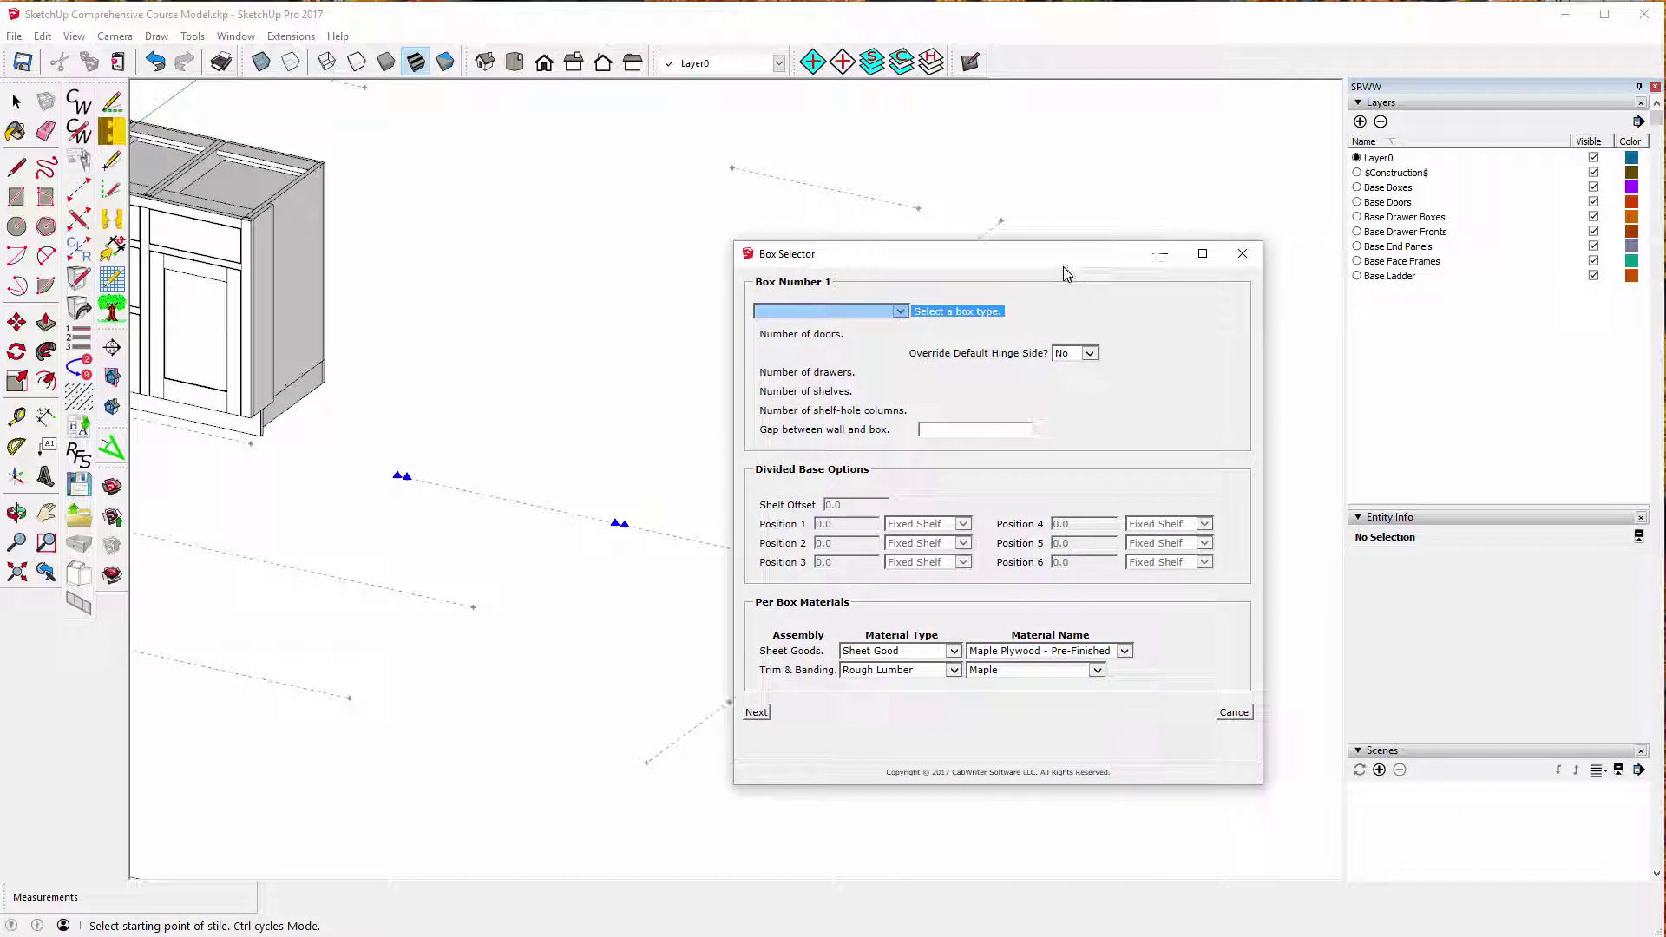
pyautogui.click(900, 312)
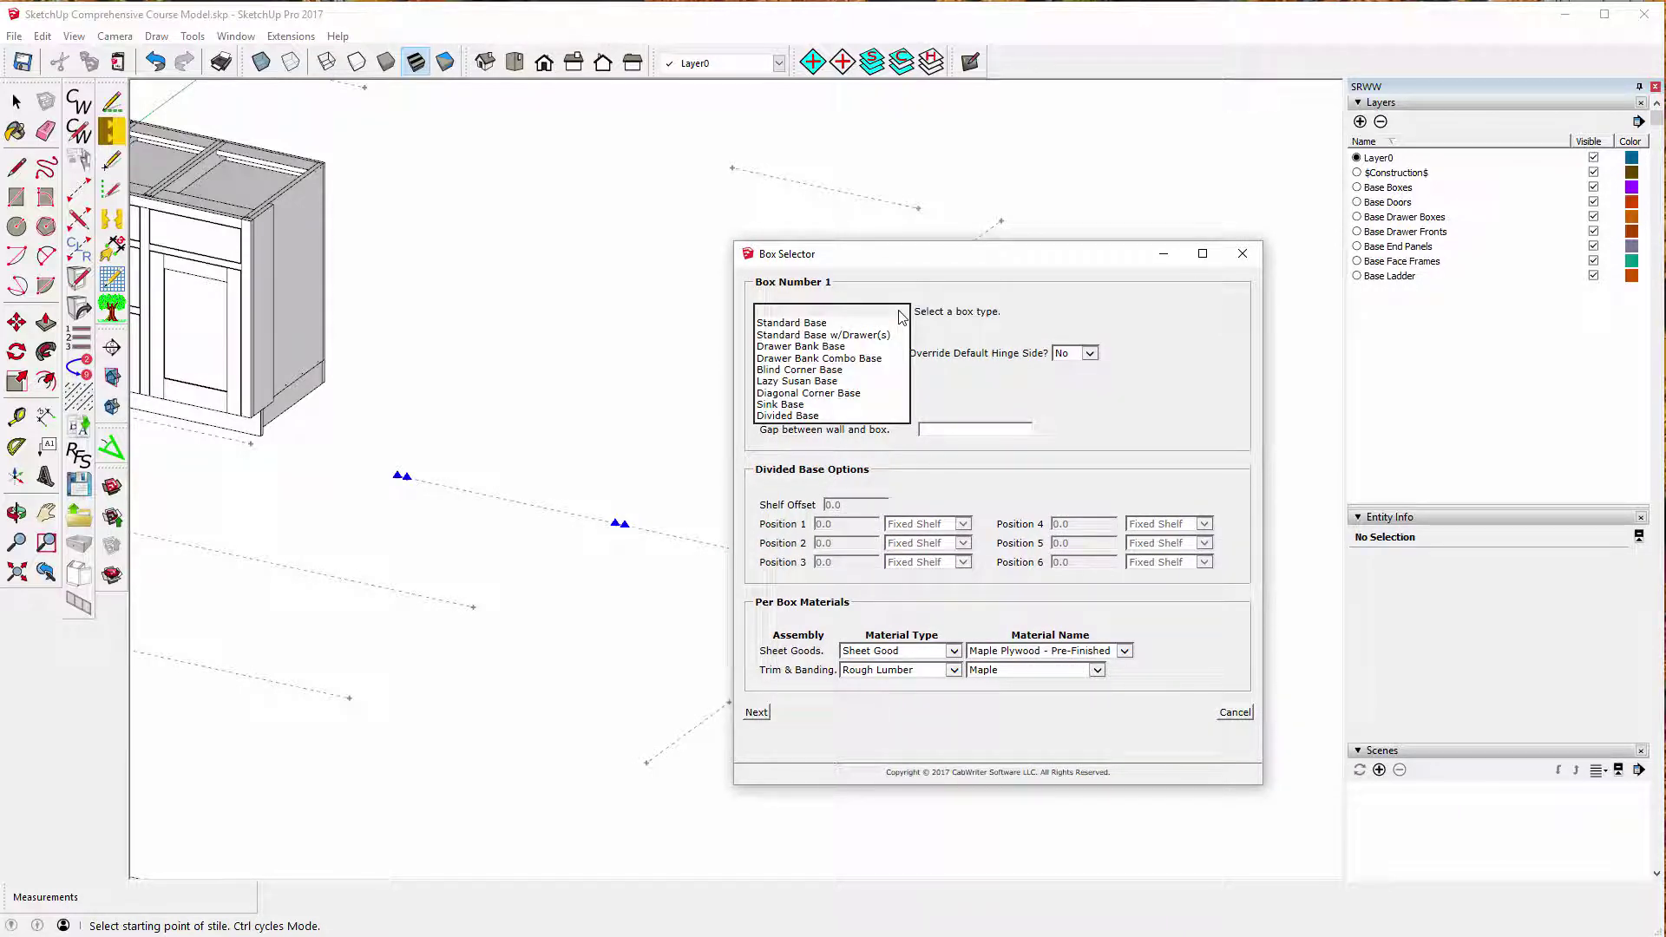
pyautogui.click(768, 405)
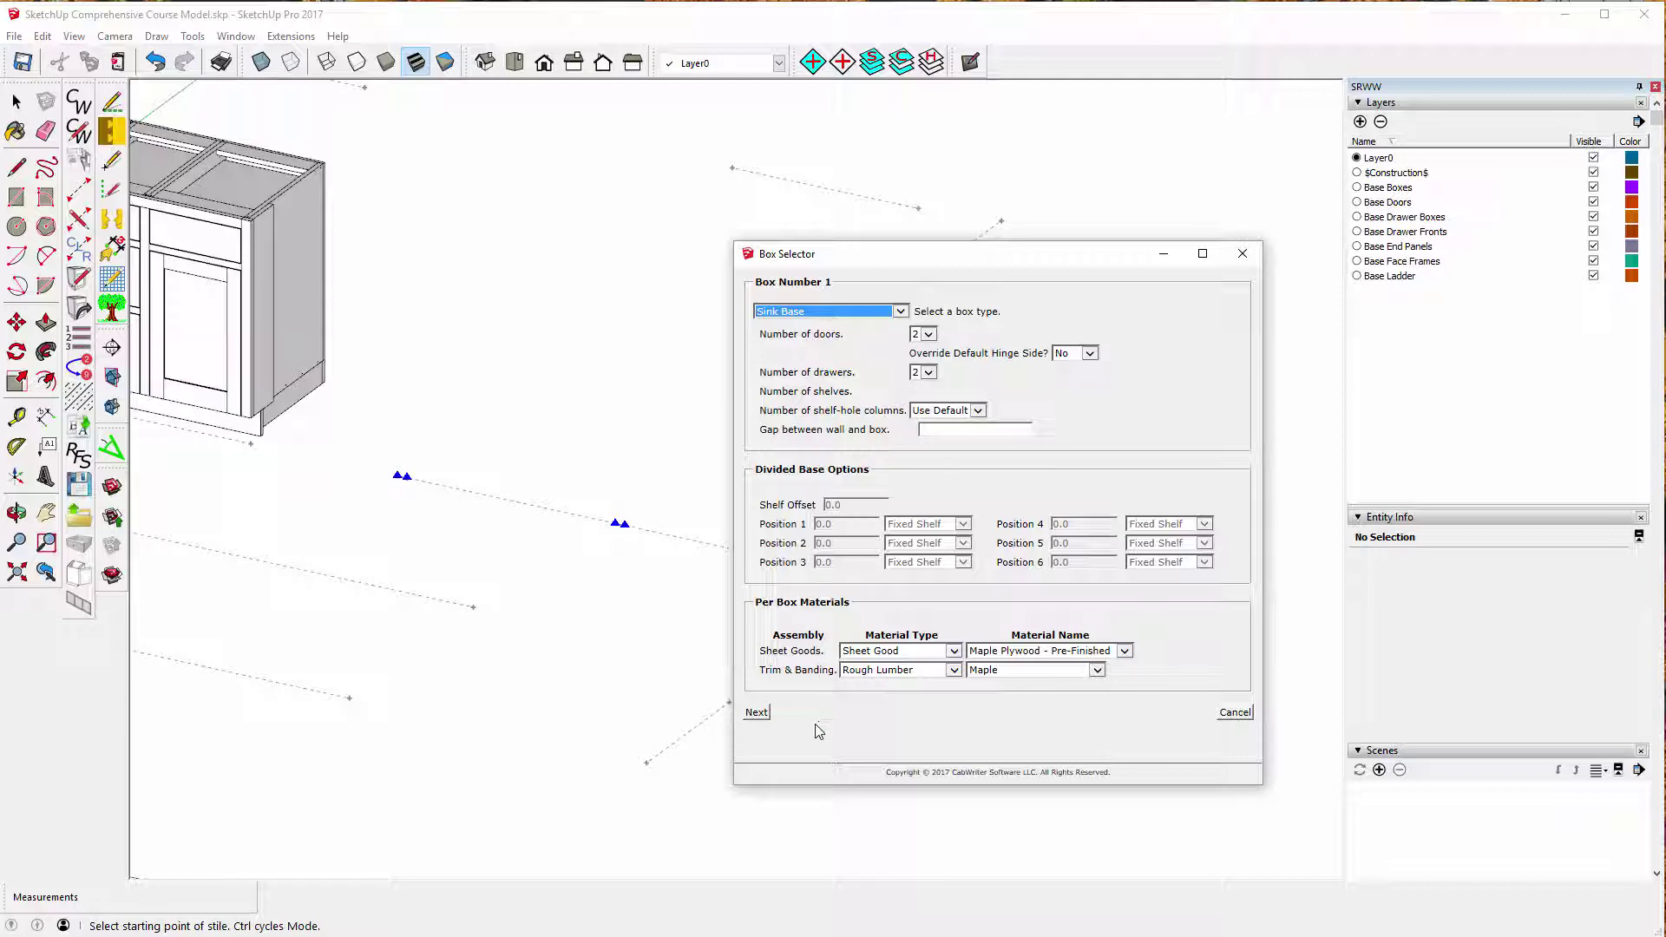
pyautogui.click(758, 713)
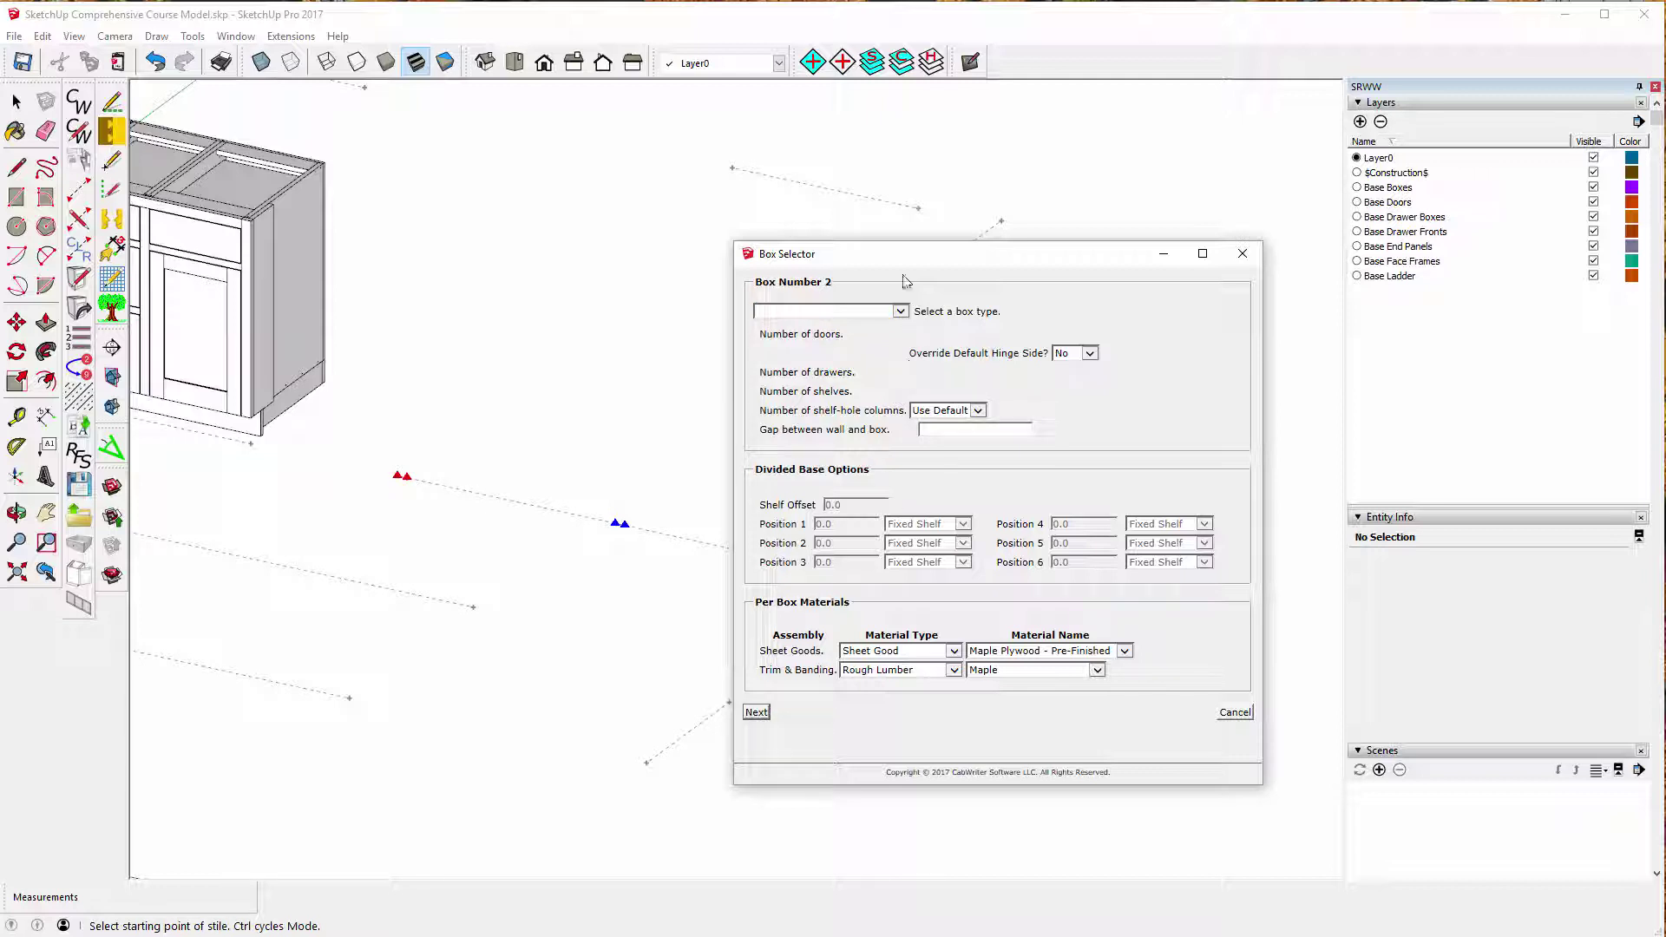
# Set the second box to Drawer Bank Combo Base and the third to Blind Corner Base, then build.
pyautogui.moveTo(958, 289); pyautogui.dragTo(1026, 393)
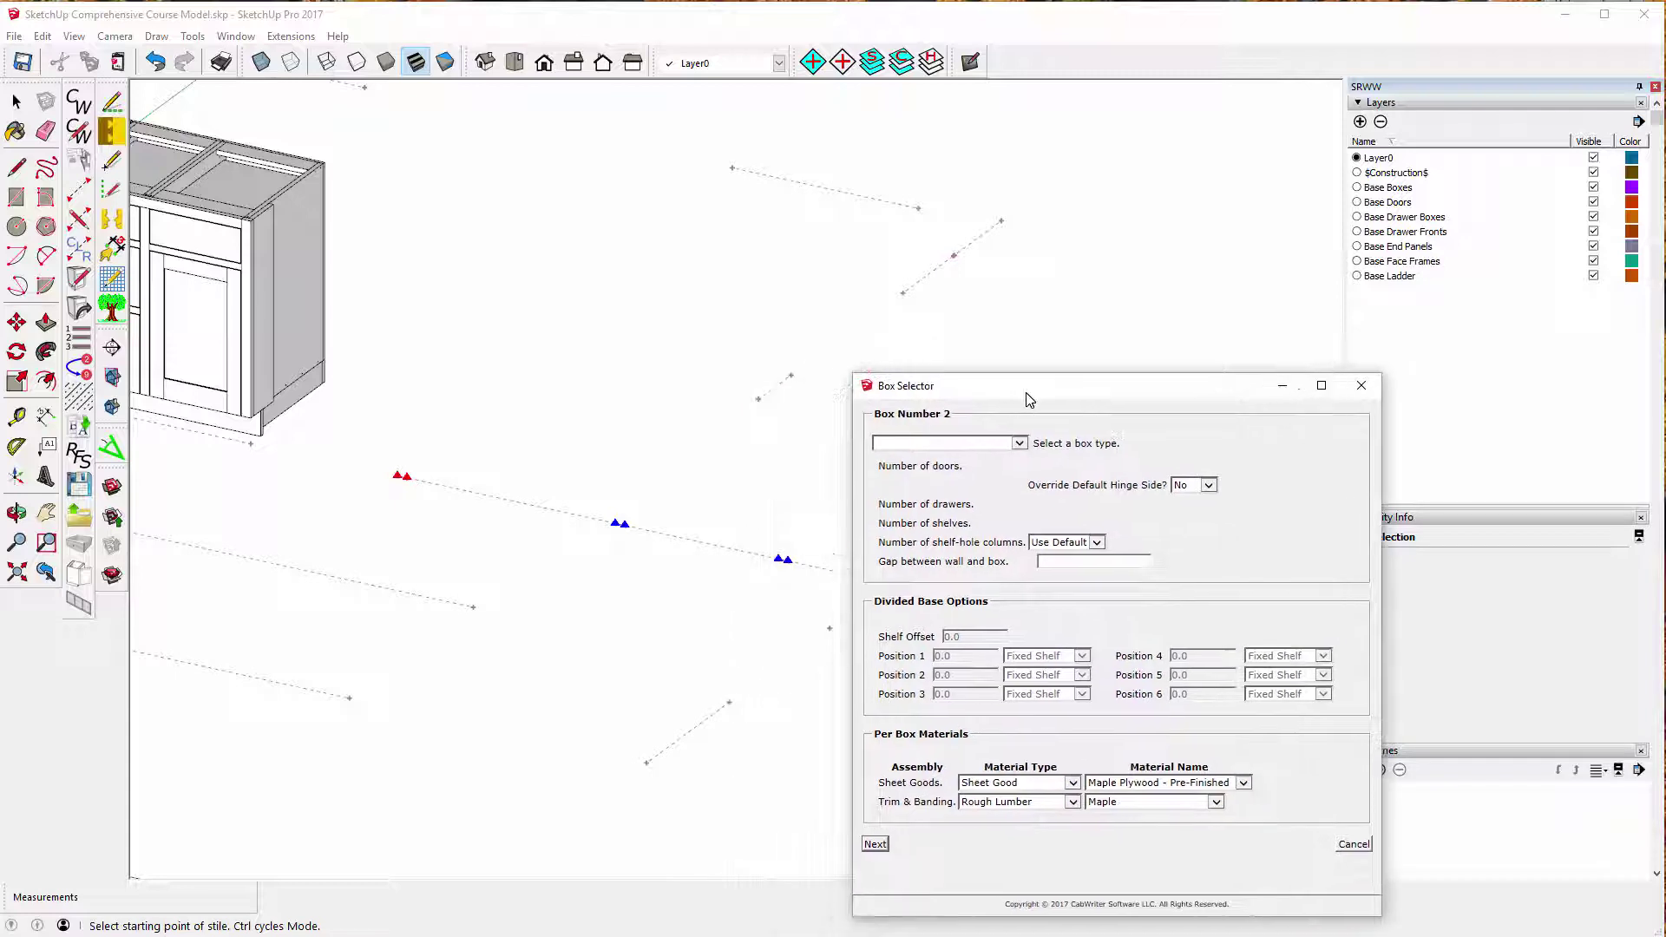
pyautogui.click(1020, 444)
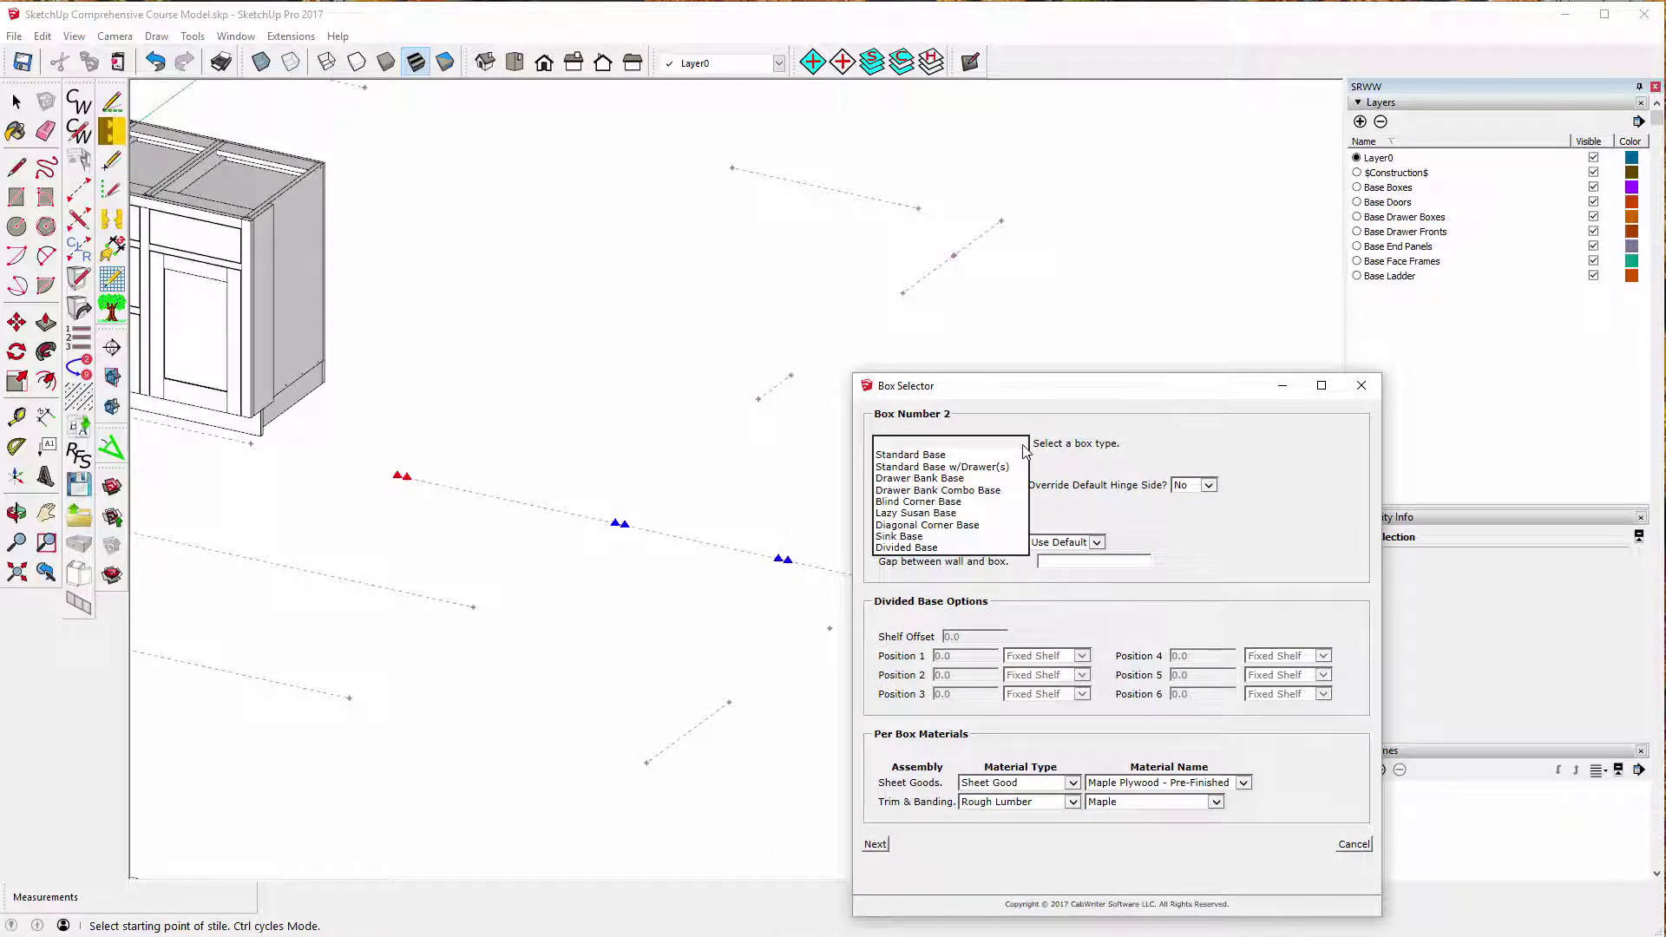
pyautogui.click(967, 492)
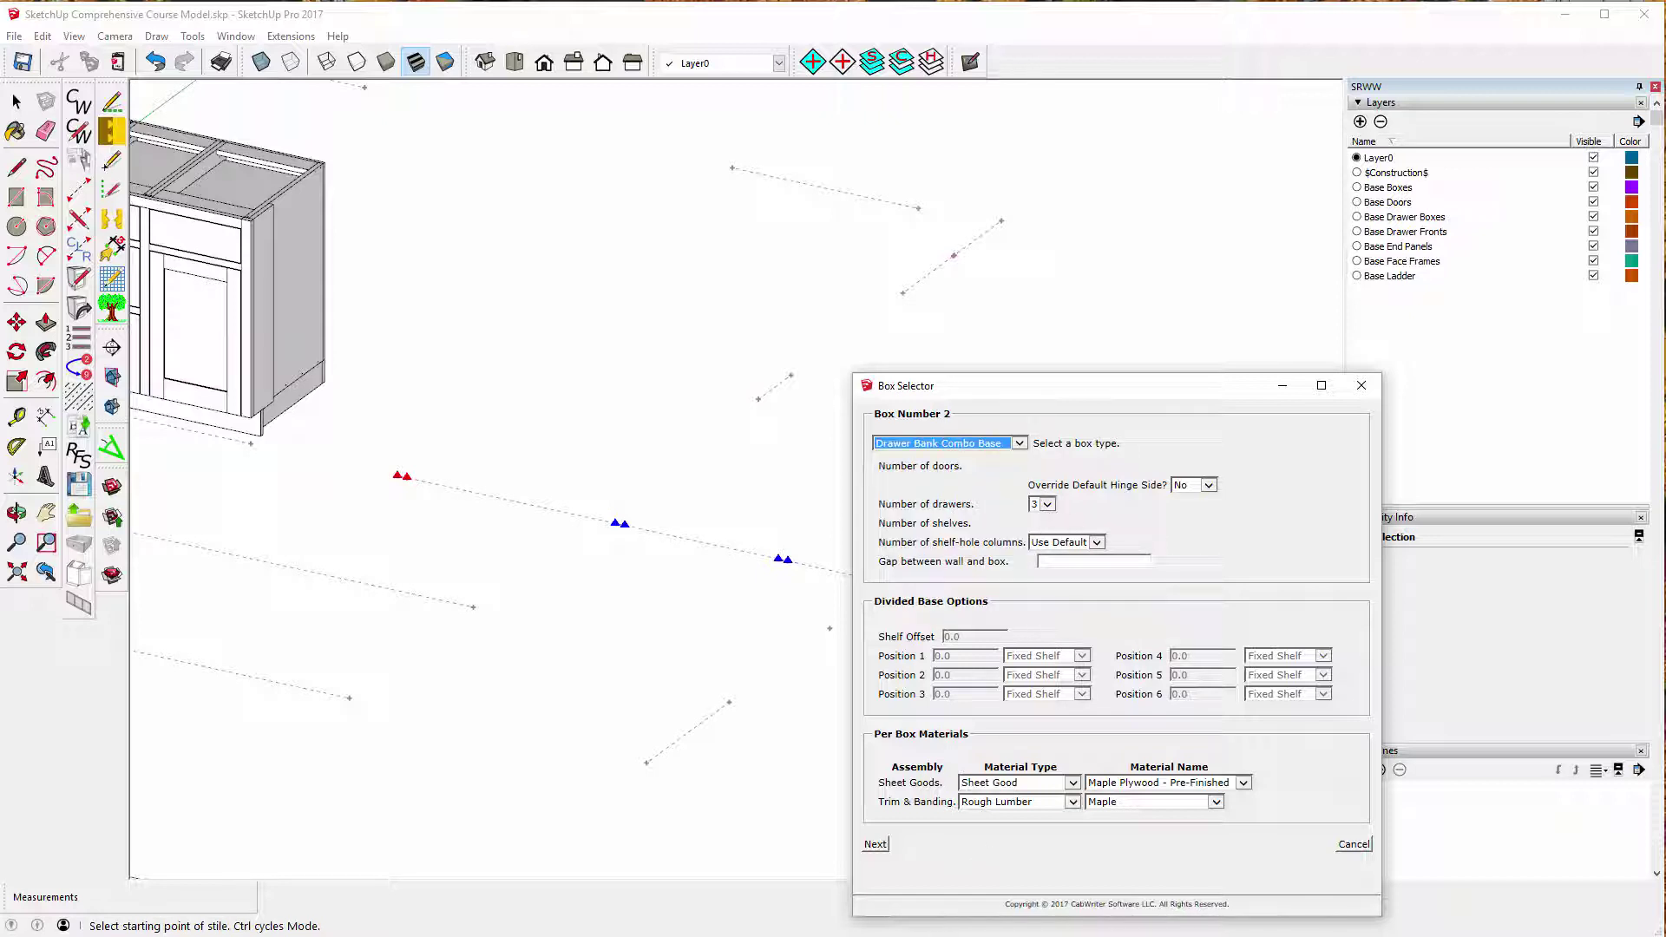
pyautogui.click(878, 844)
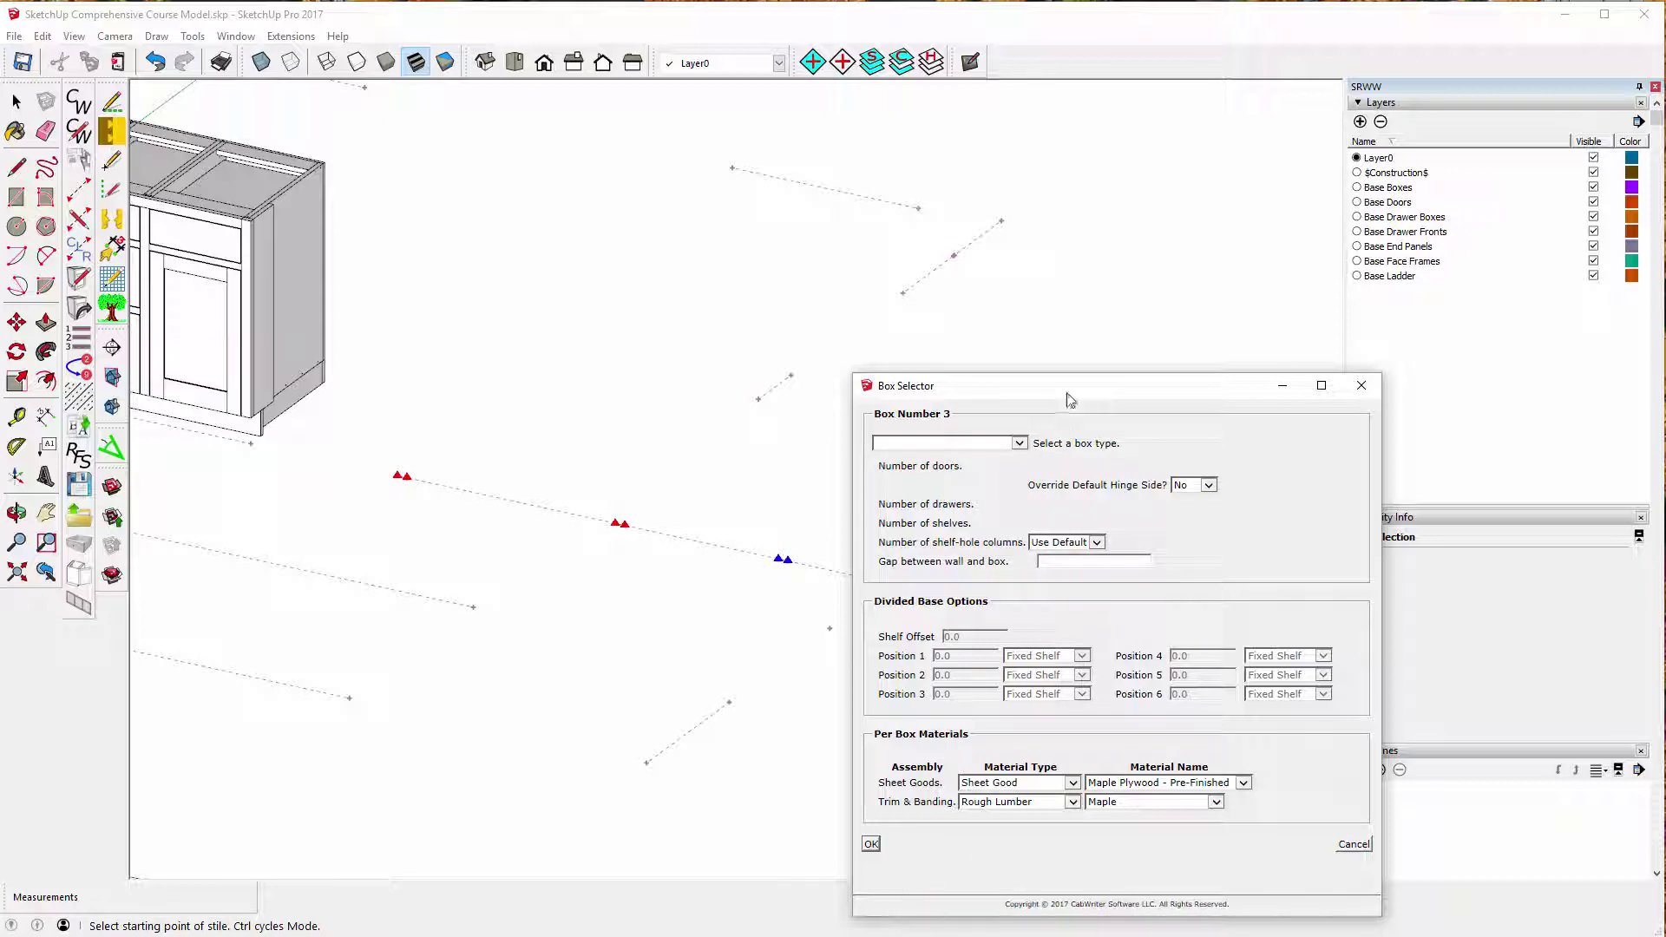
pyautogui.moveTo(1069, 399); pyautogui.dragTo(423, 386)
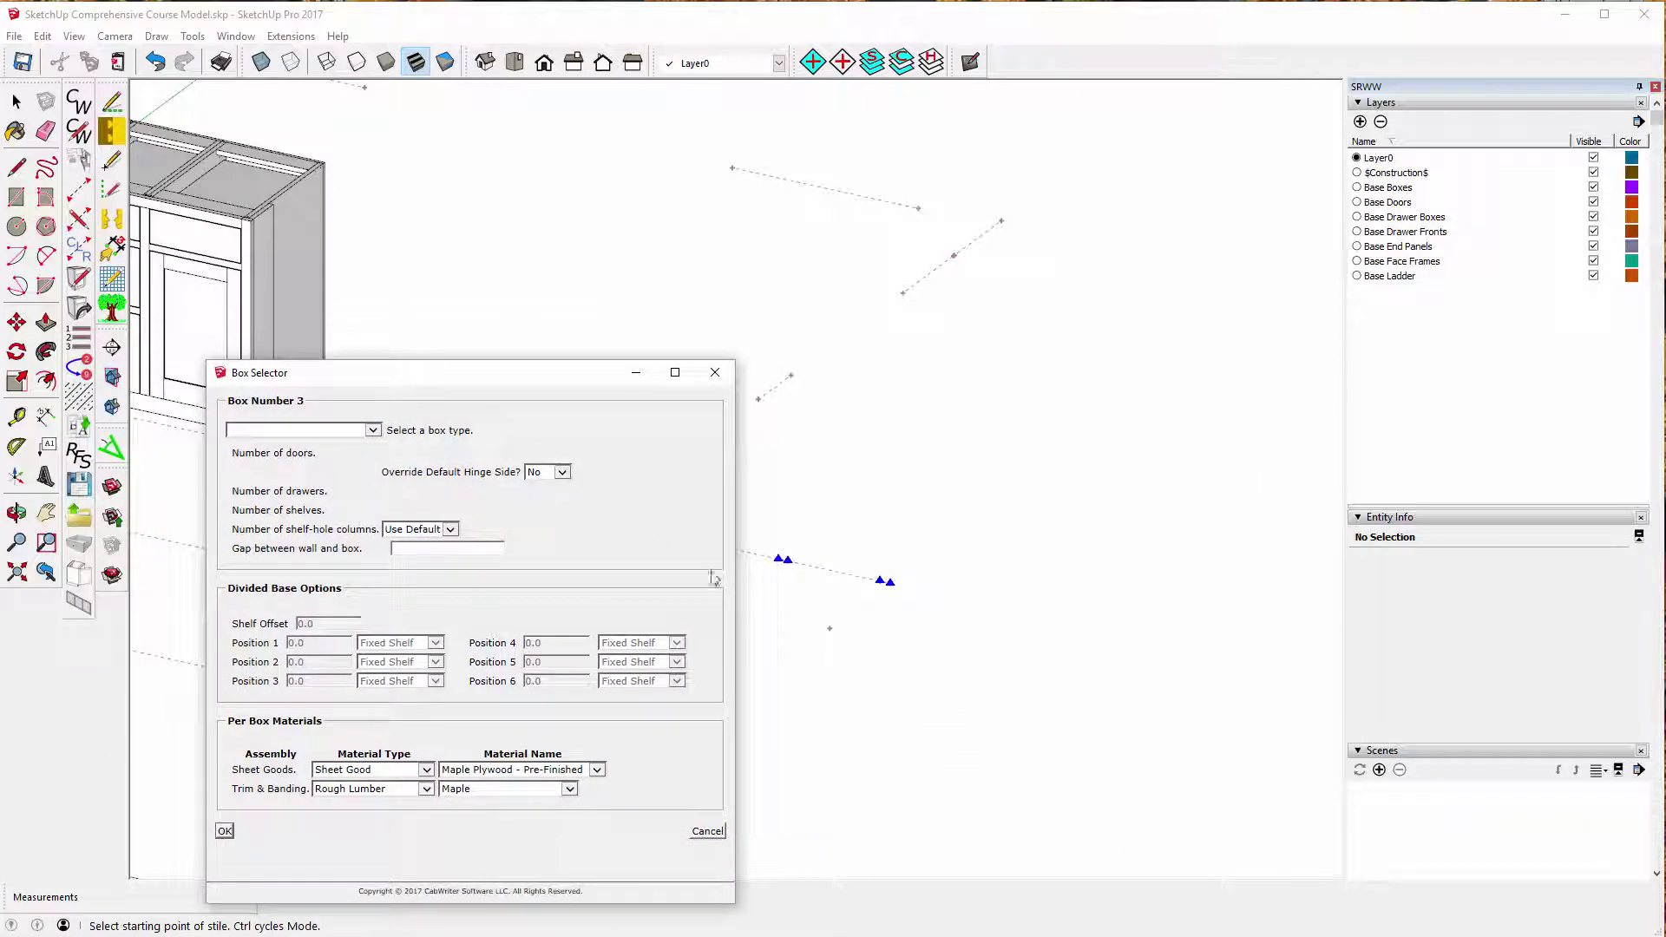
pyautogui.click(374, 431)
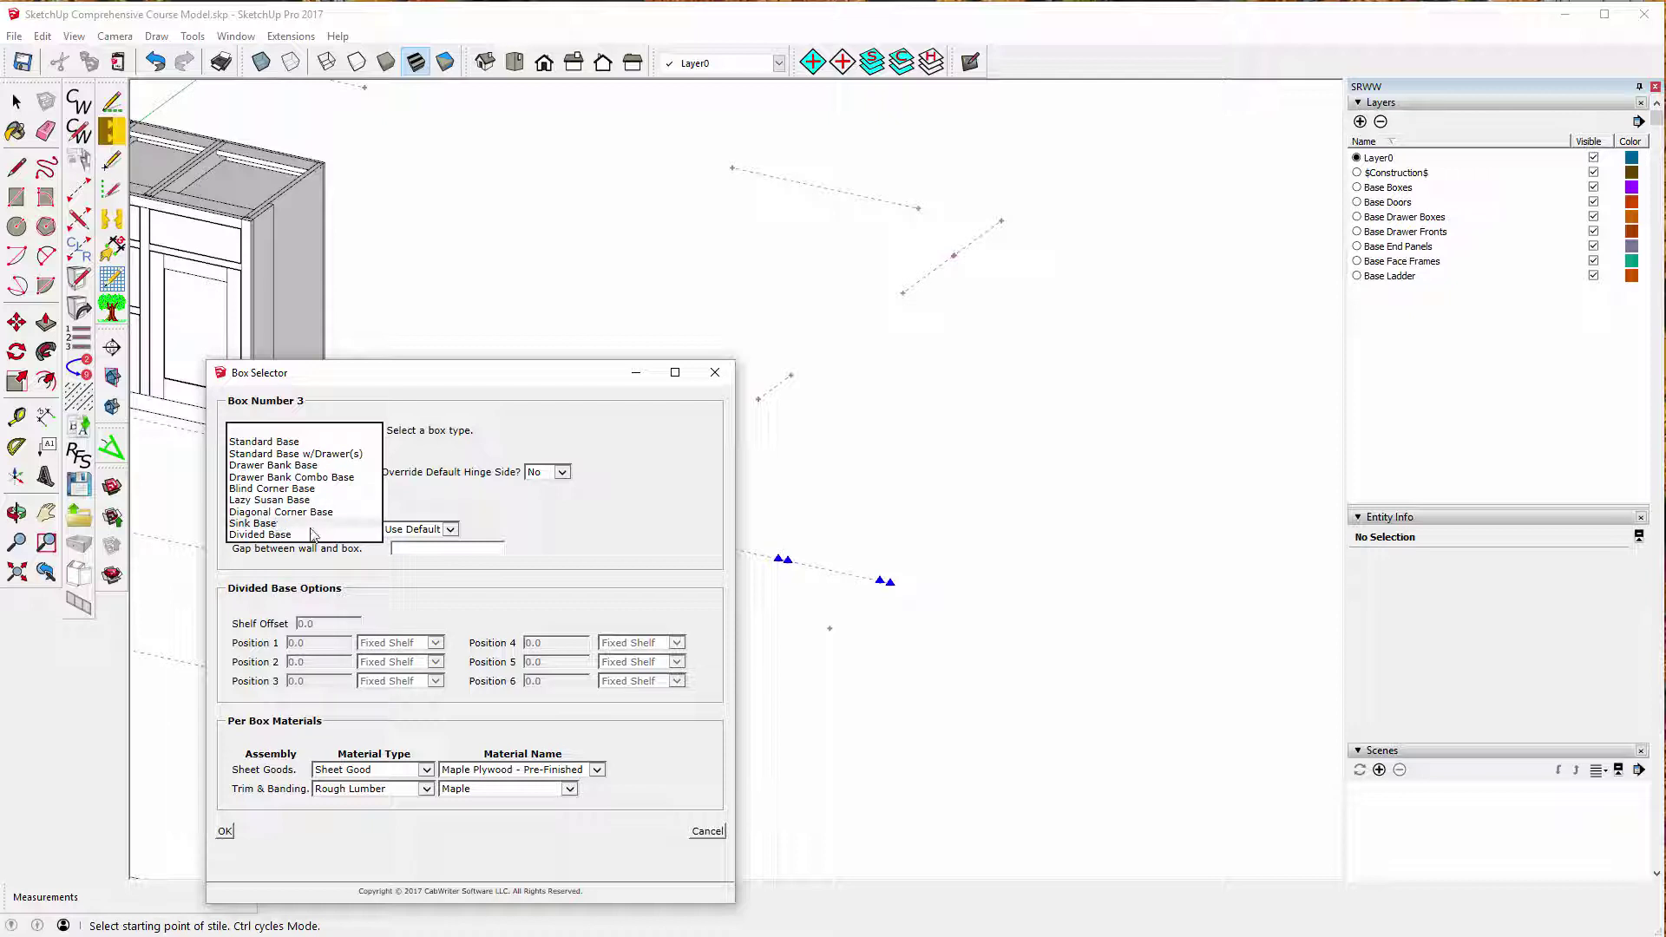
pyautogui.click(286, 489)
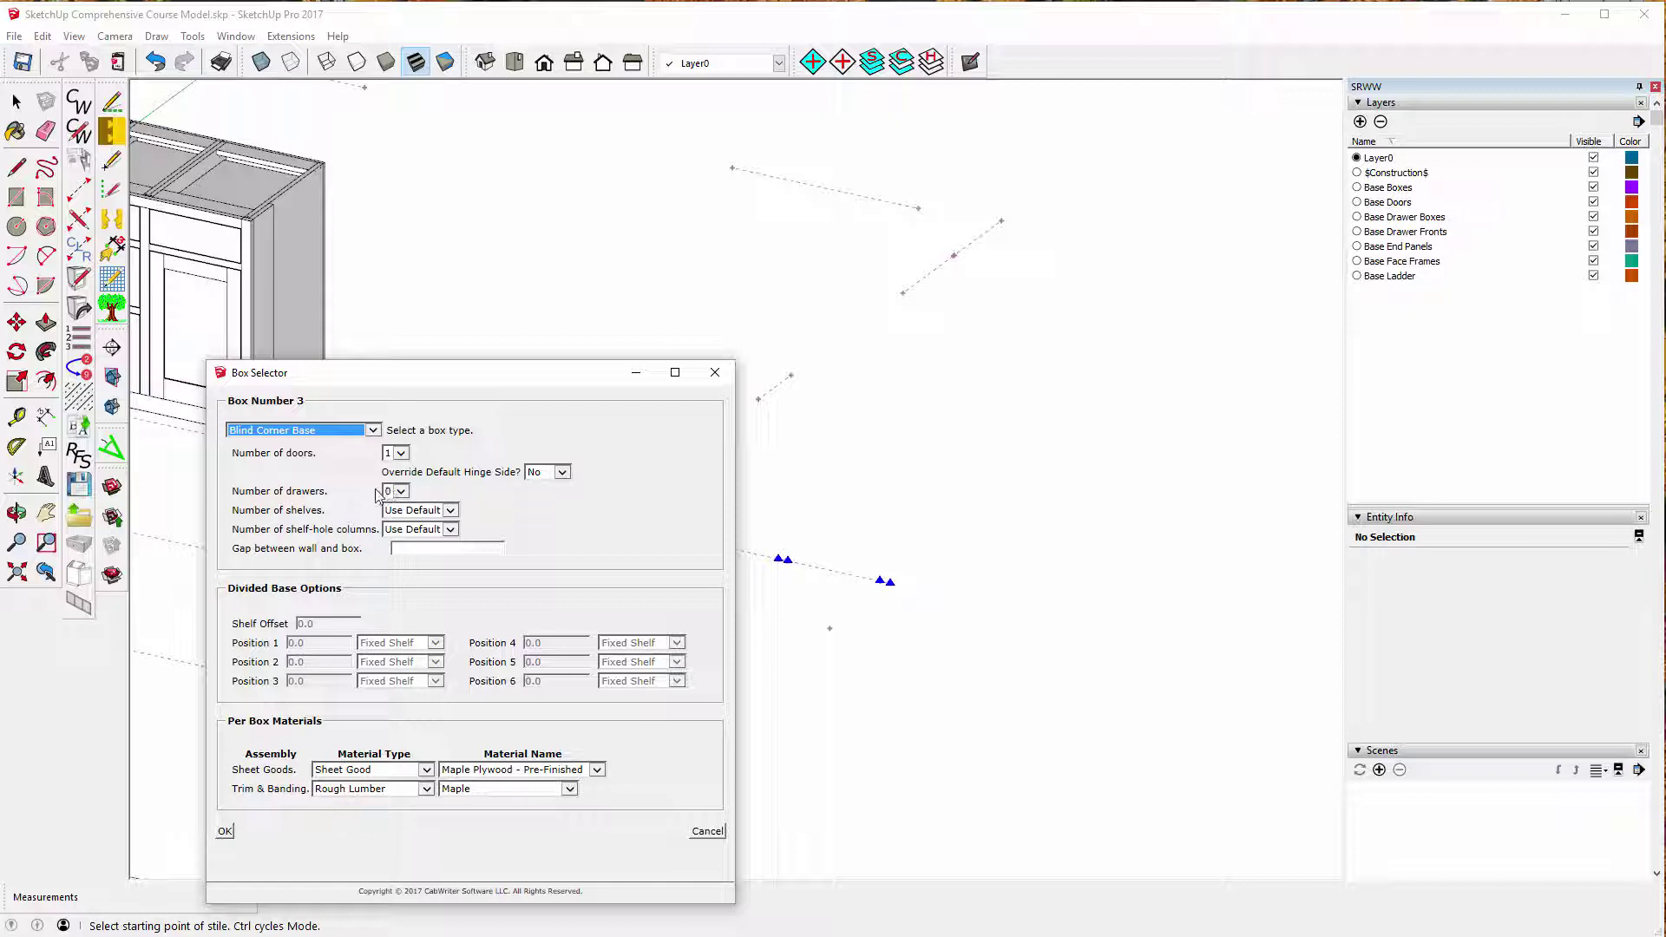
pyautogui.click(224, 833)
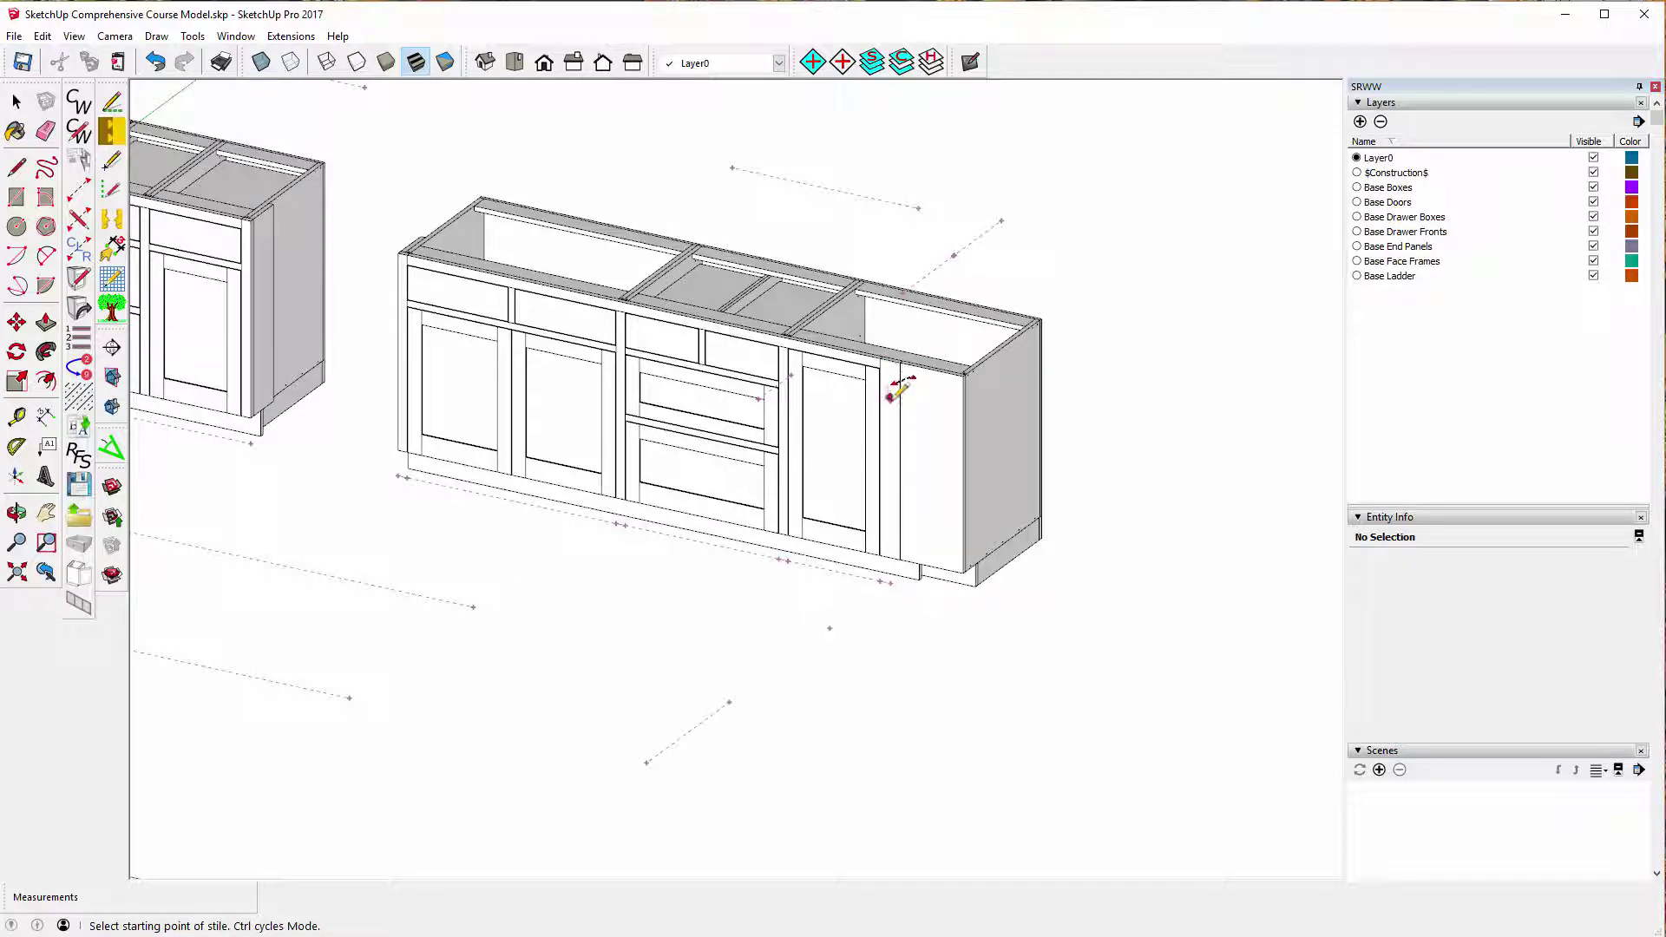
# Zoom in on the new cabinet run's end stile, then zoom back out.
pyautogui.scroll(6, 895, 389)
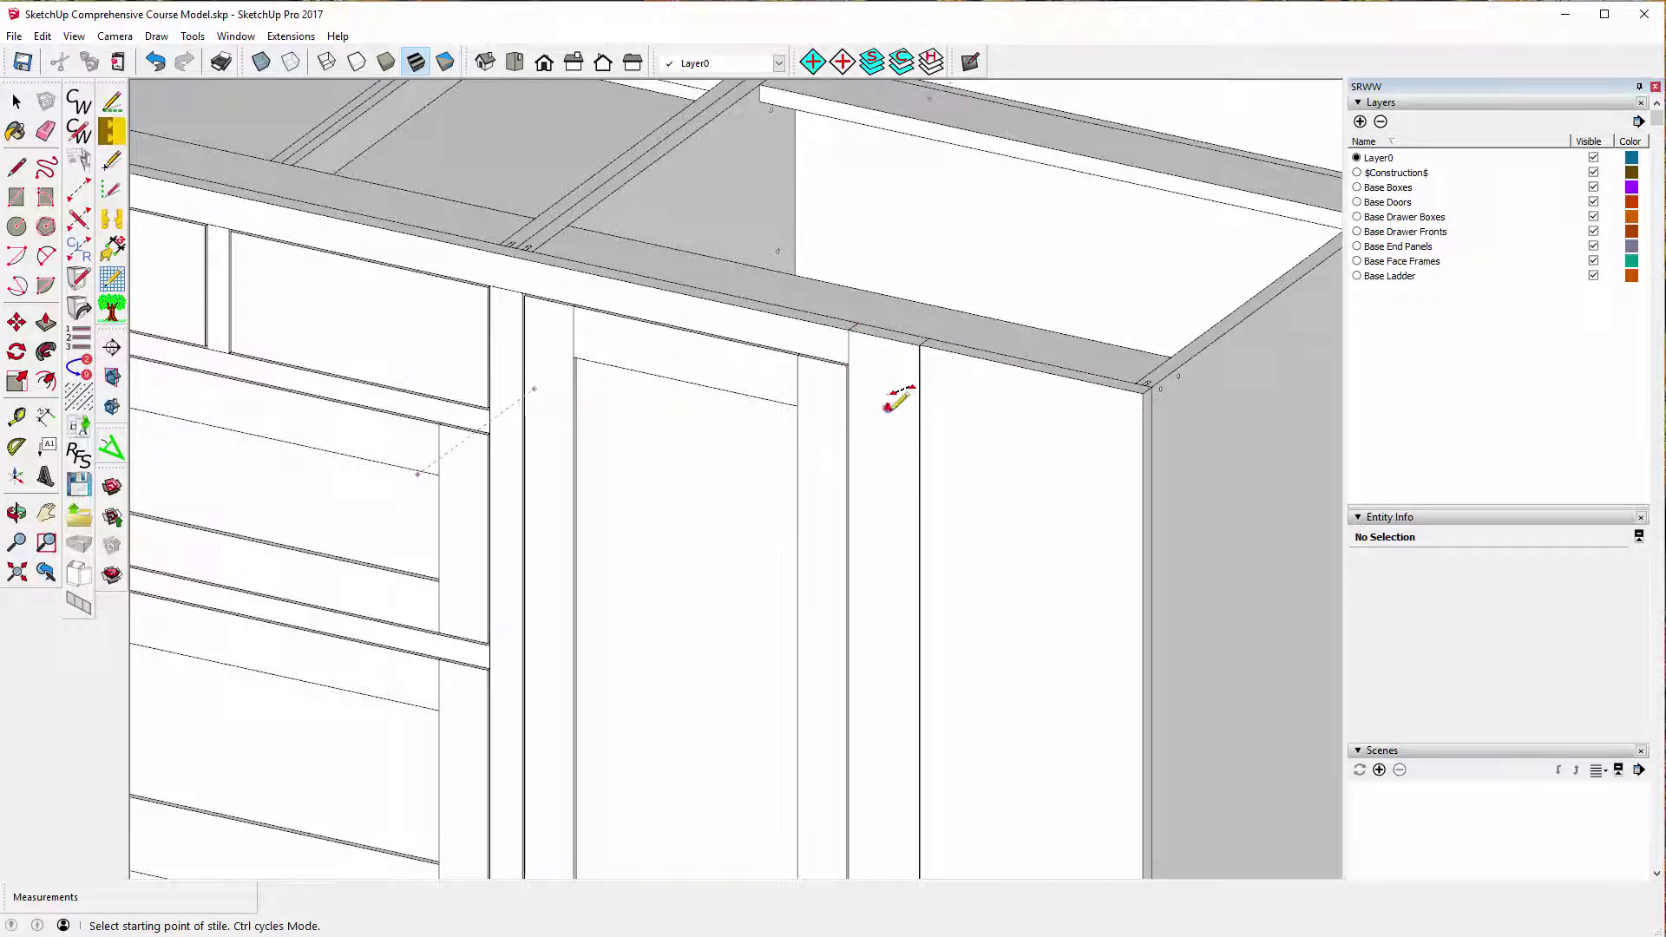
pyautogui.scroll(-1, 896, 397)
pyautogui.scroll(-1, 903, 388)
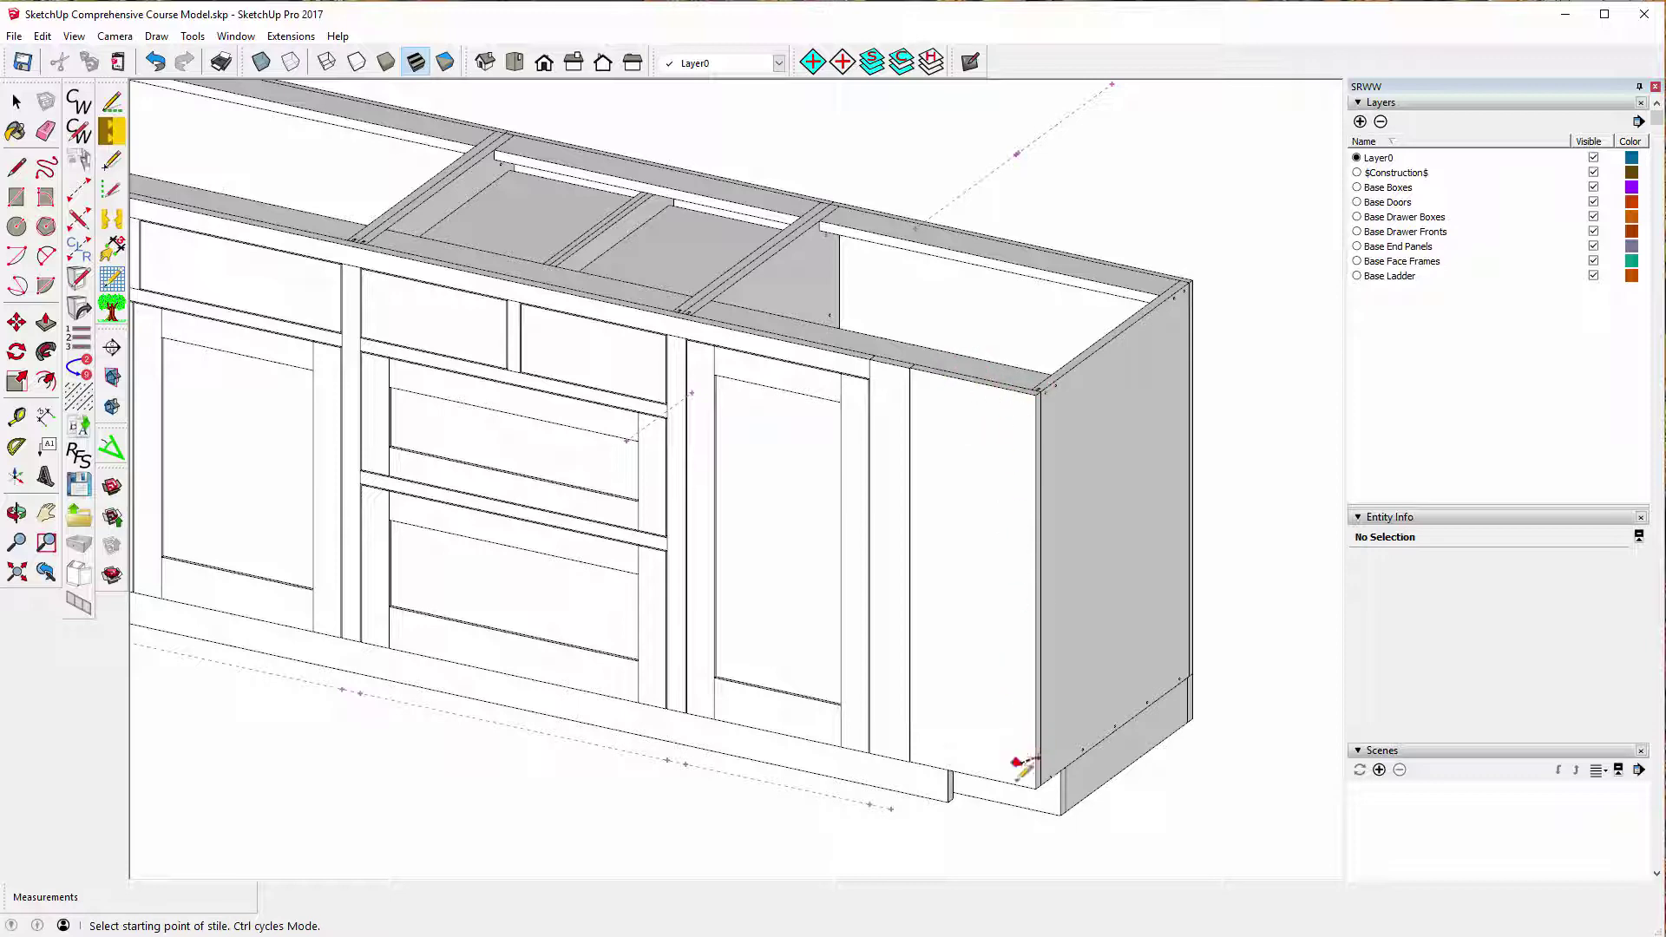
pyautogui.scroll(-4, 1026, 466)
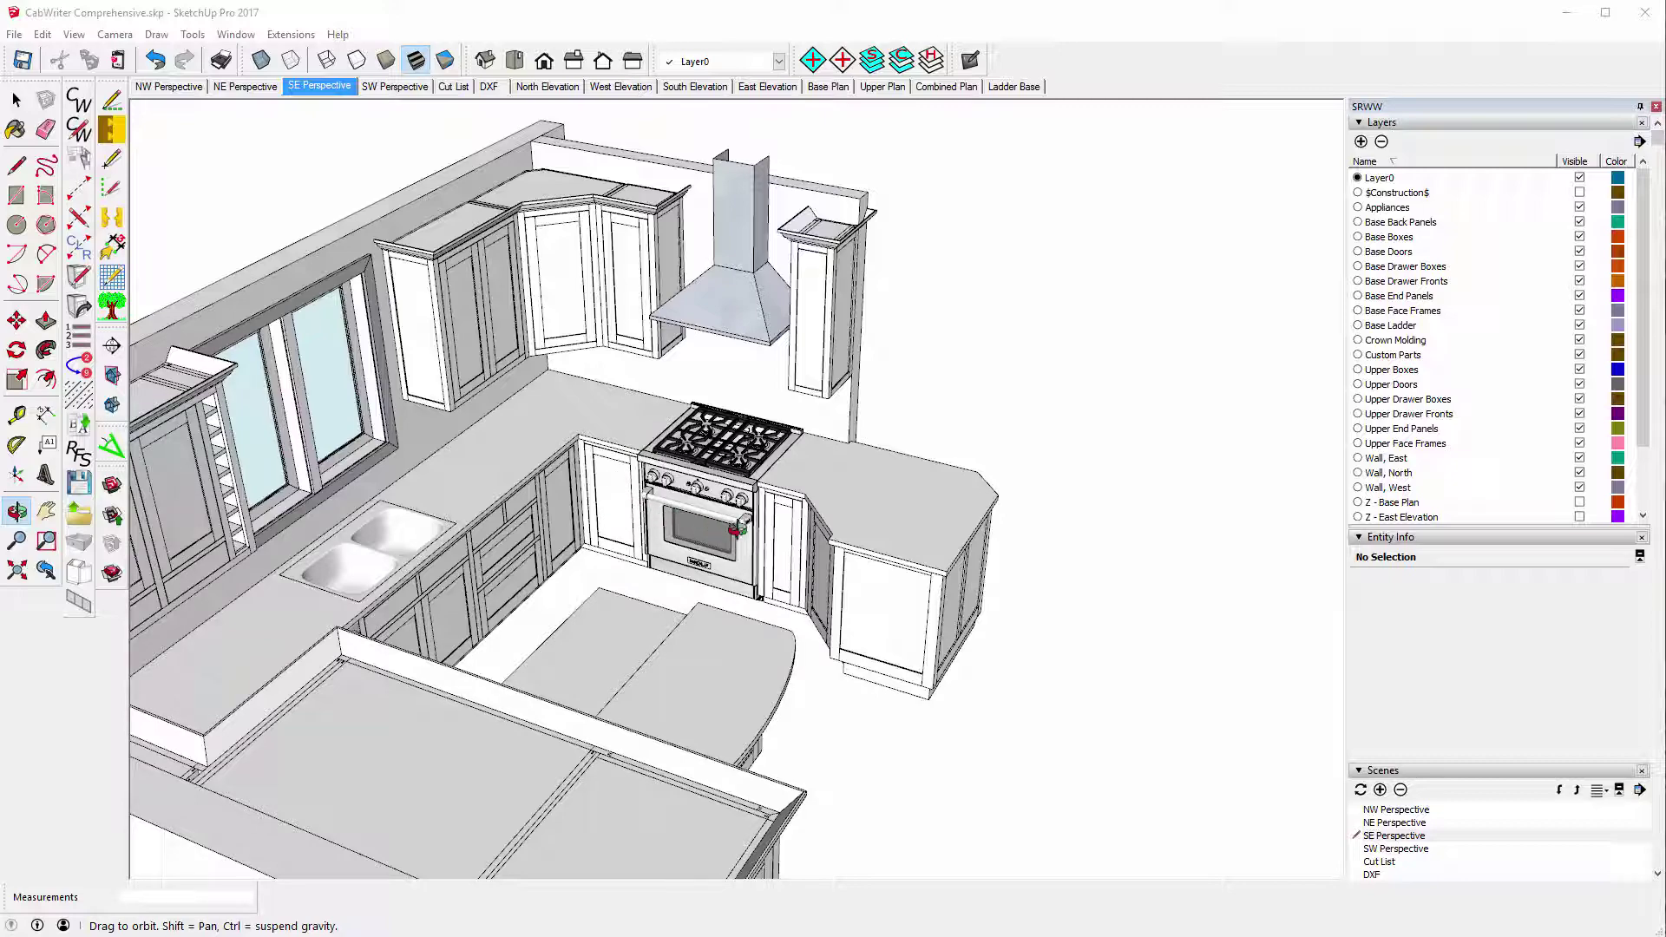
# Orbit the finished kitchen past the hood to reveal the sink and windows.
pyautogui.moveTo(729, 522); pyautogui.dragTo(1000, 525)
pyautogui.moveTo(792, 498); pyautogui.dragTo(542, 468)
pyautogui.moveTo(830, 545); pyautogui.dragTo(787, 544)
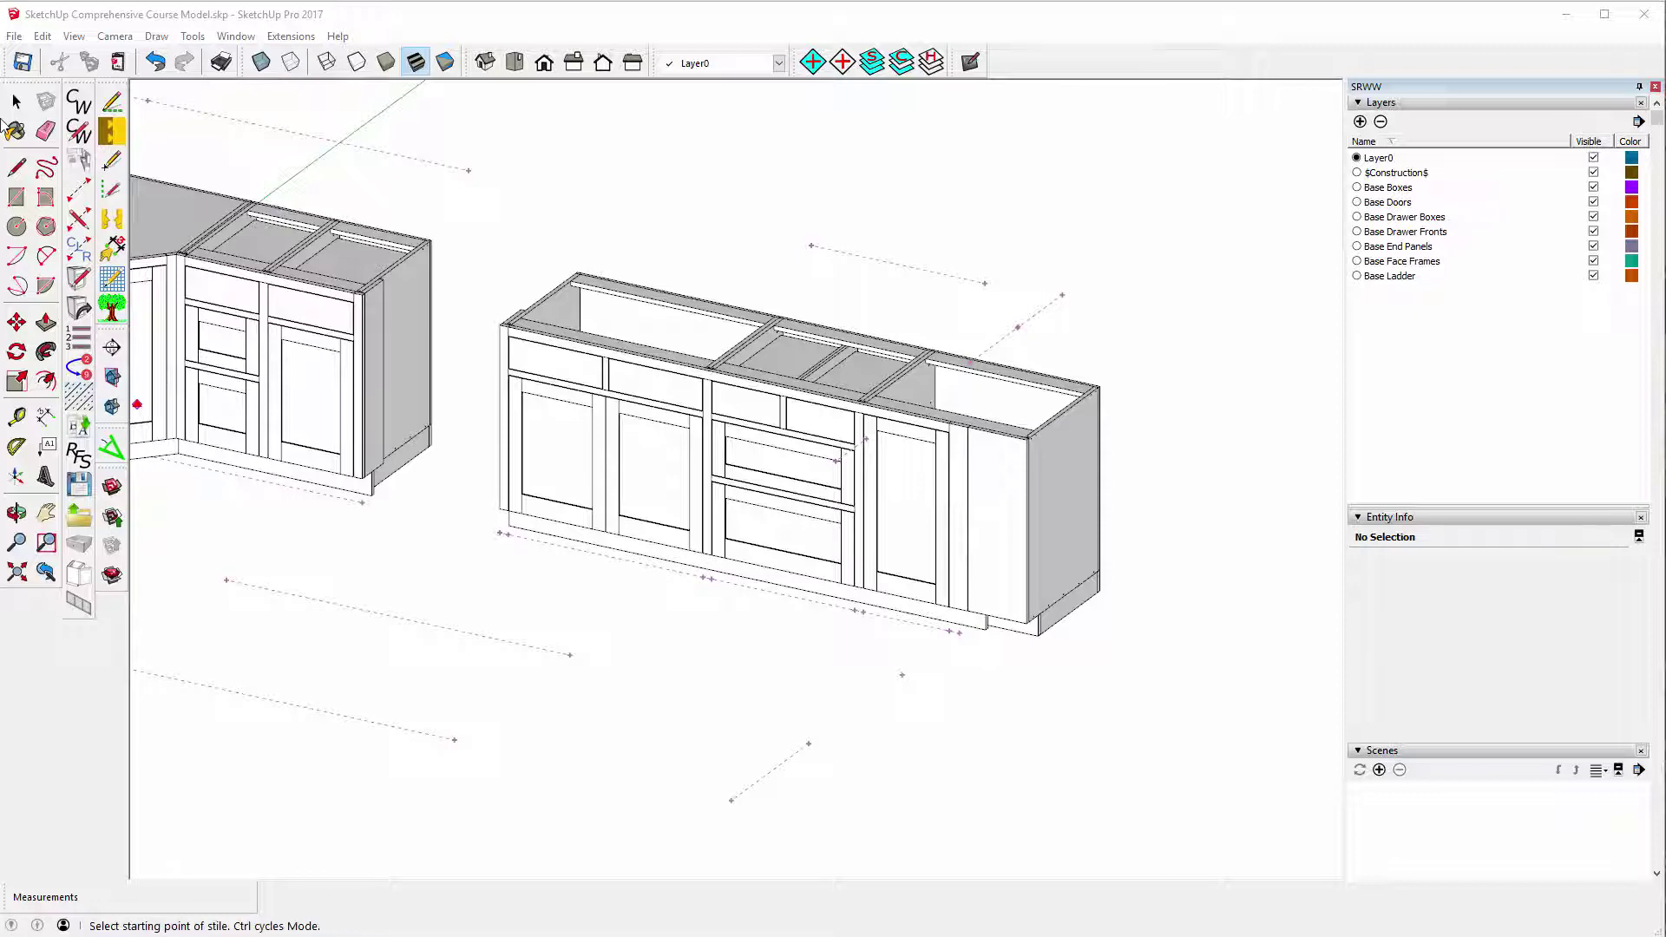
# Frame the right end of the cabinet run face-on and pick the CabWriter Stile tool.
pyautogui.click(17, 513)
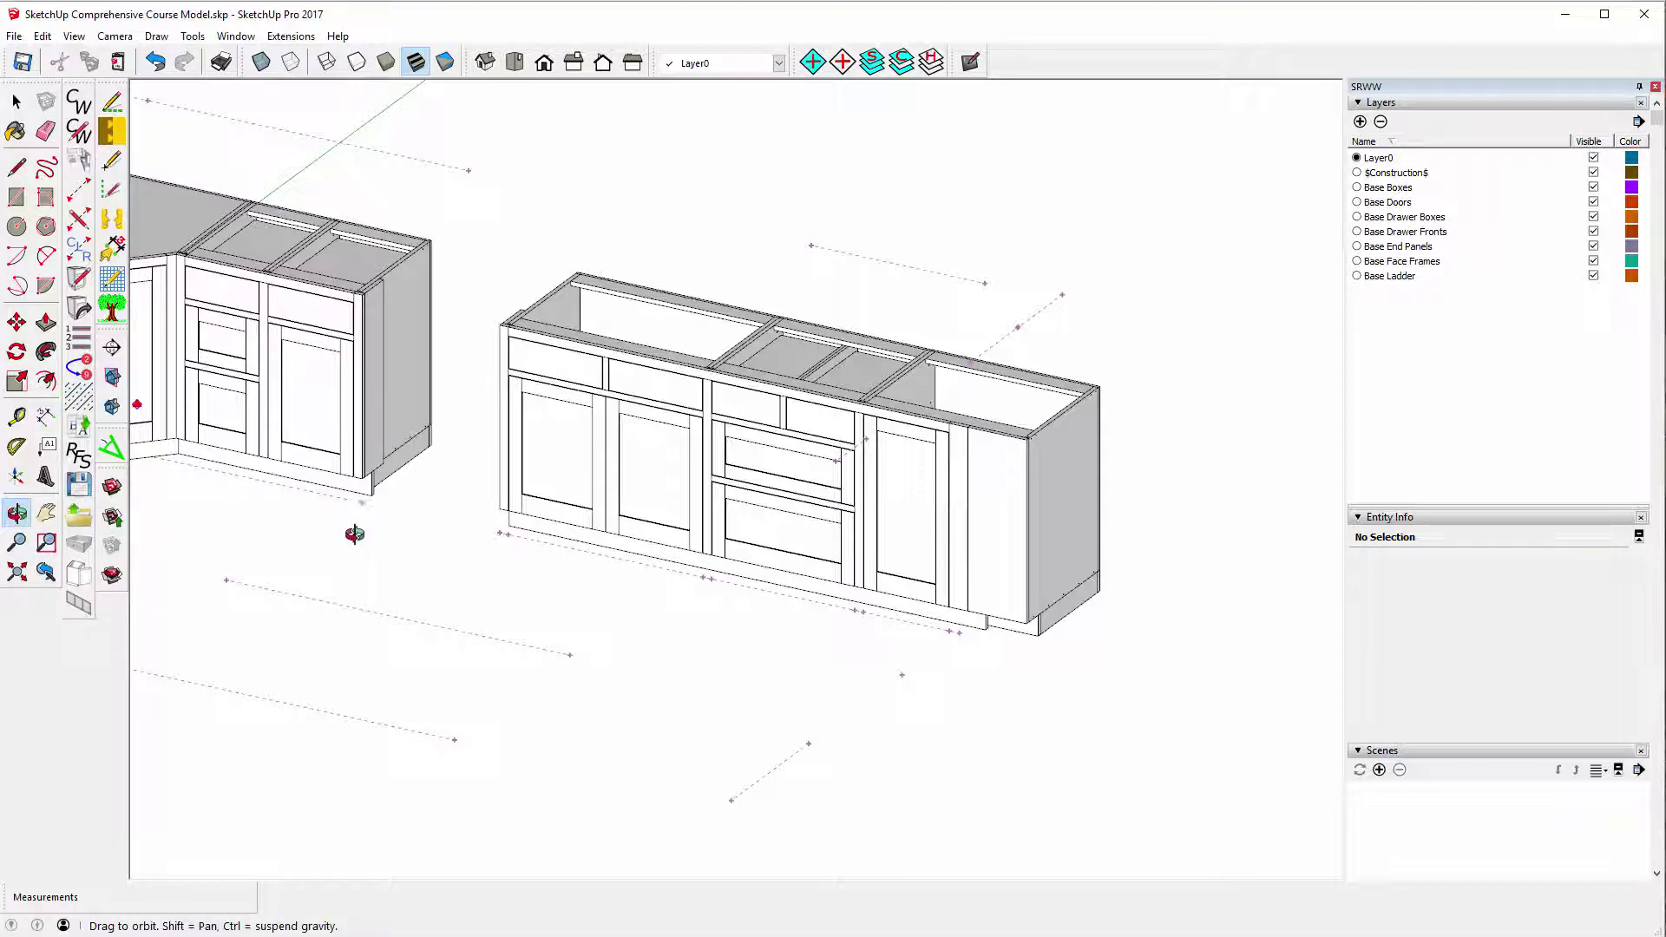
pyautogui.moveTo(354, 533); pyautogui.dragTo(1036, 536)
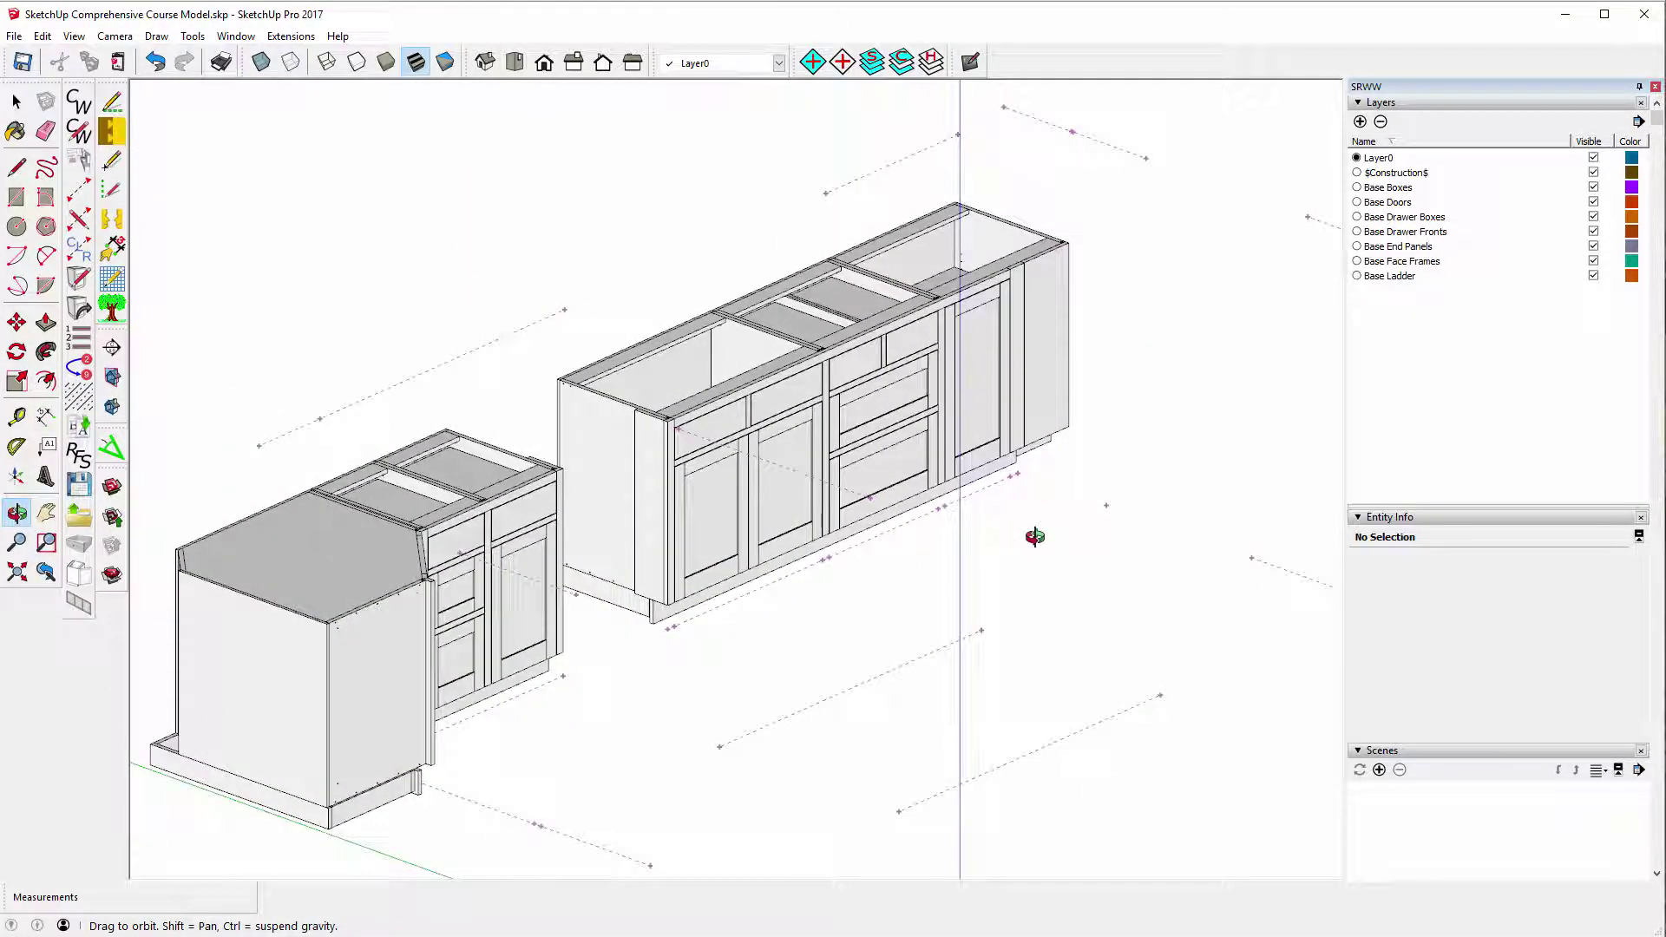
pyautogui.scroll(-3, 688, 576)
pyautogui.moveTo(688, 584); pyautogui.dragTo(792, 584)
pyautogui.scroll(5, 963, 429)
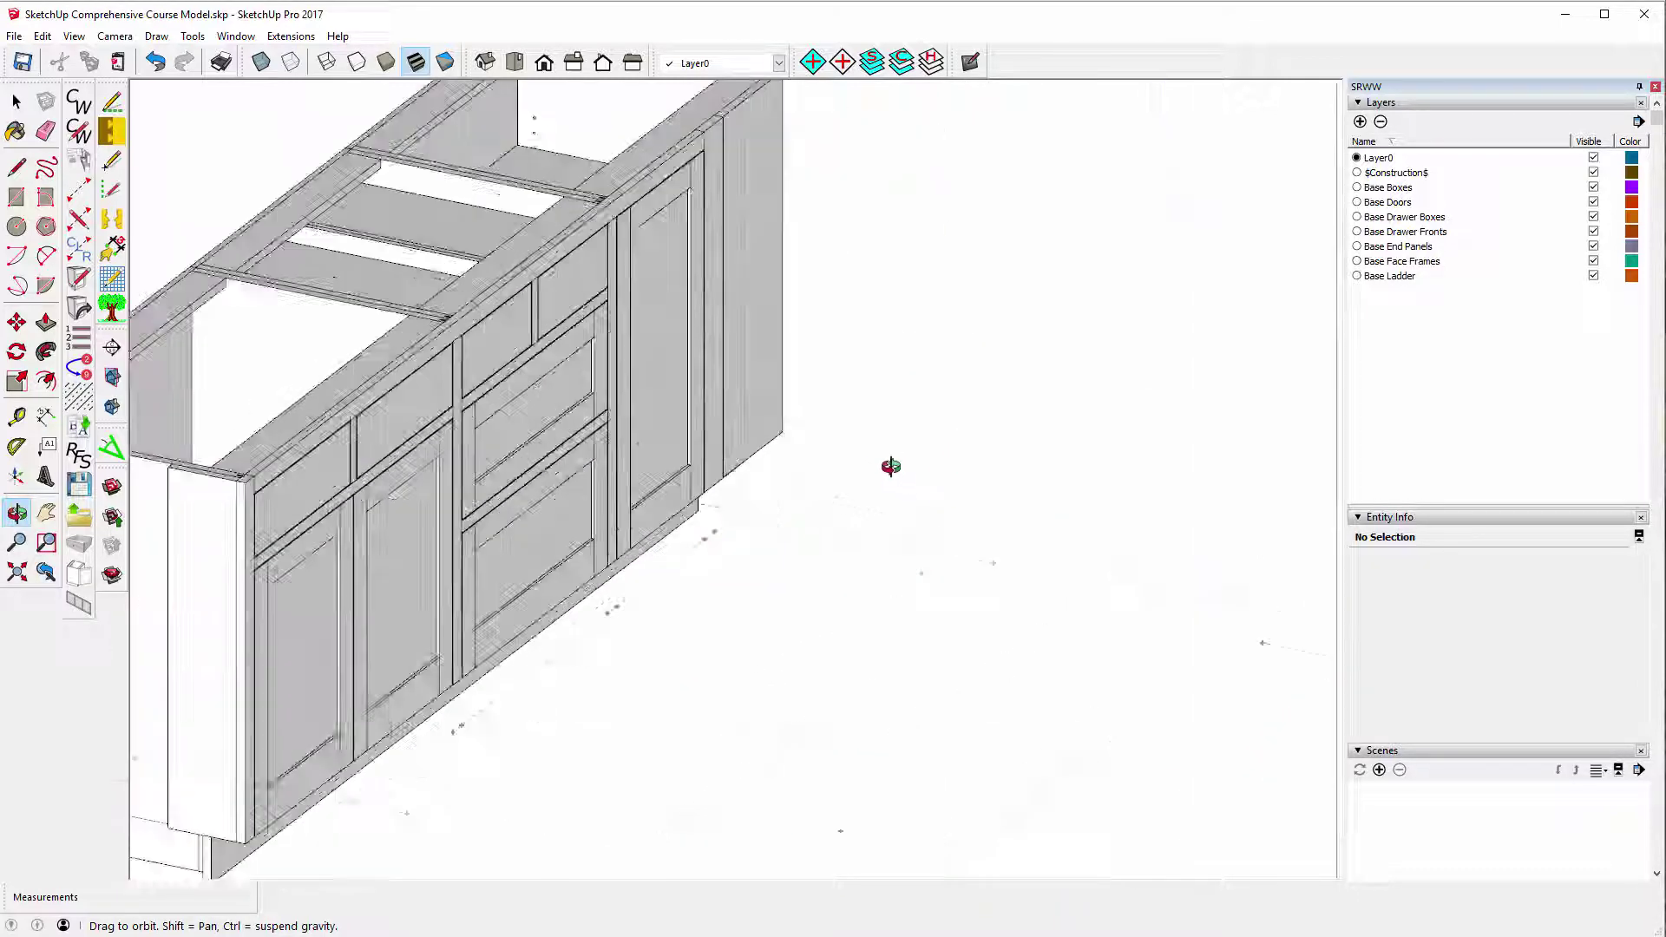
pyautogui.moveTo(888, 465); pyautogui.dragTo(633, 495)
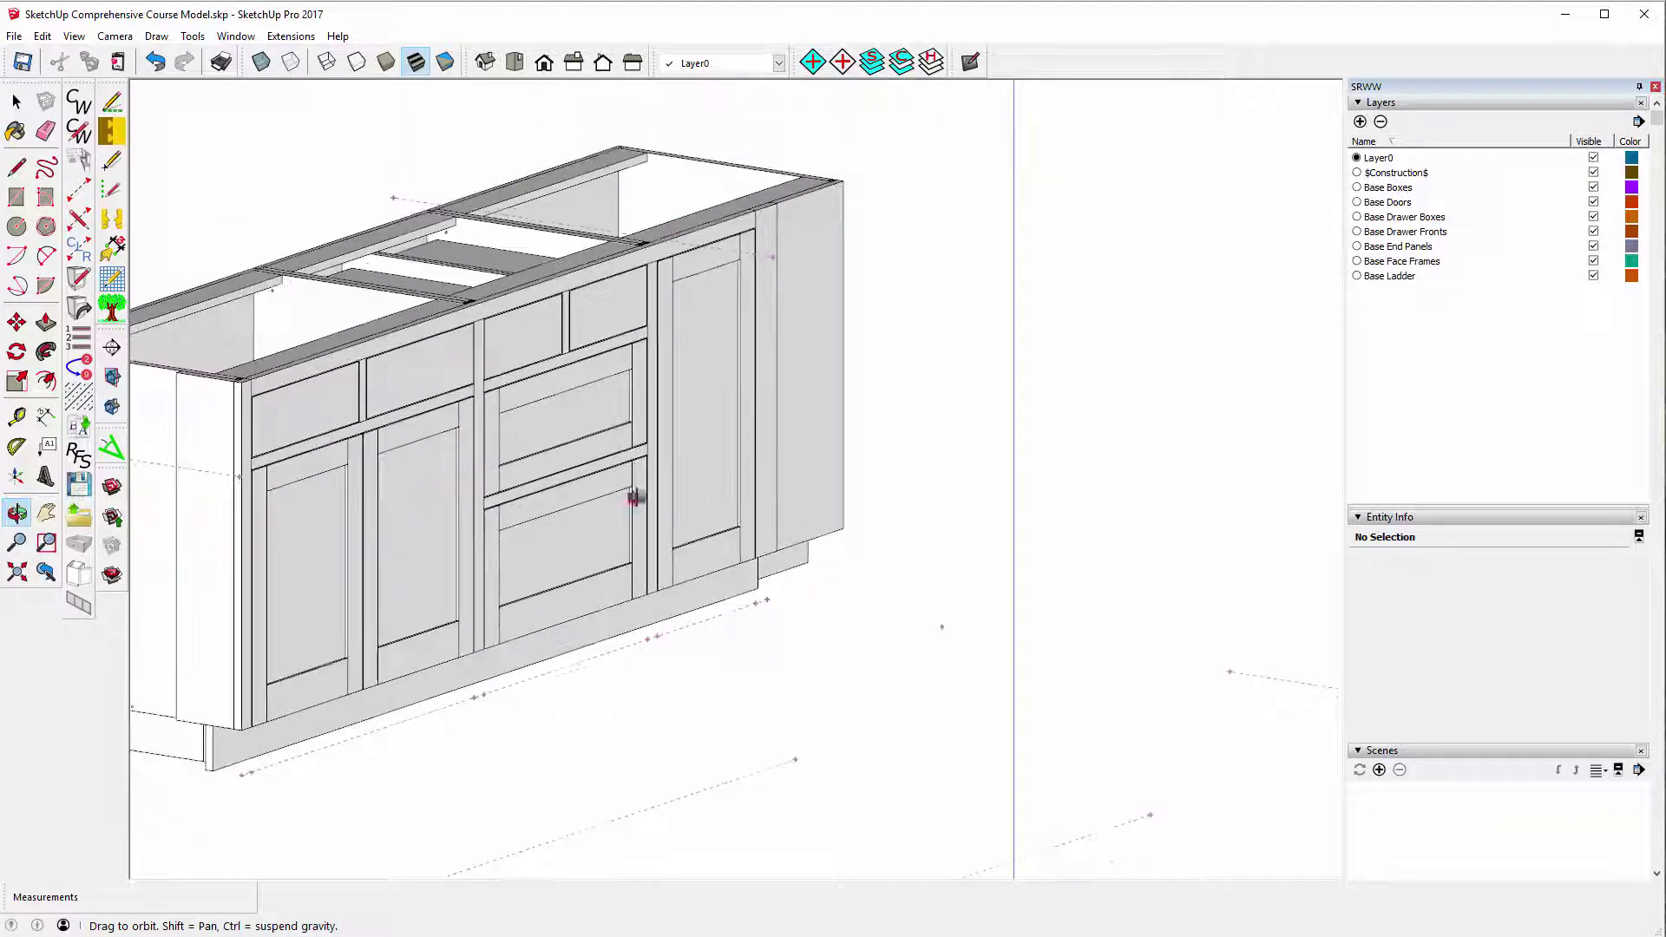
pyautogui.moveTo(550, 726); pyautogui.dragTo(491, 705)
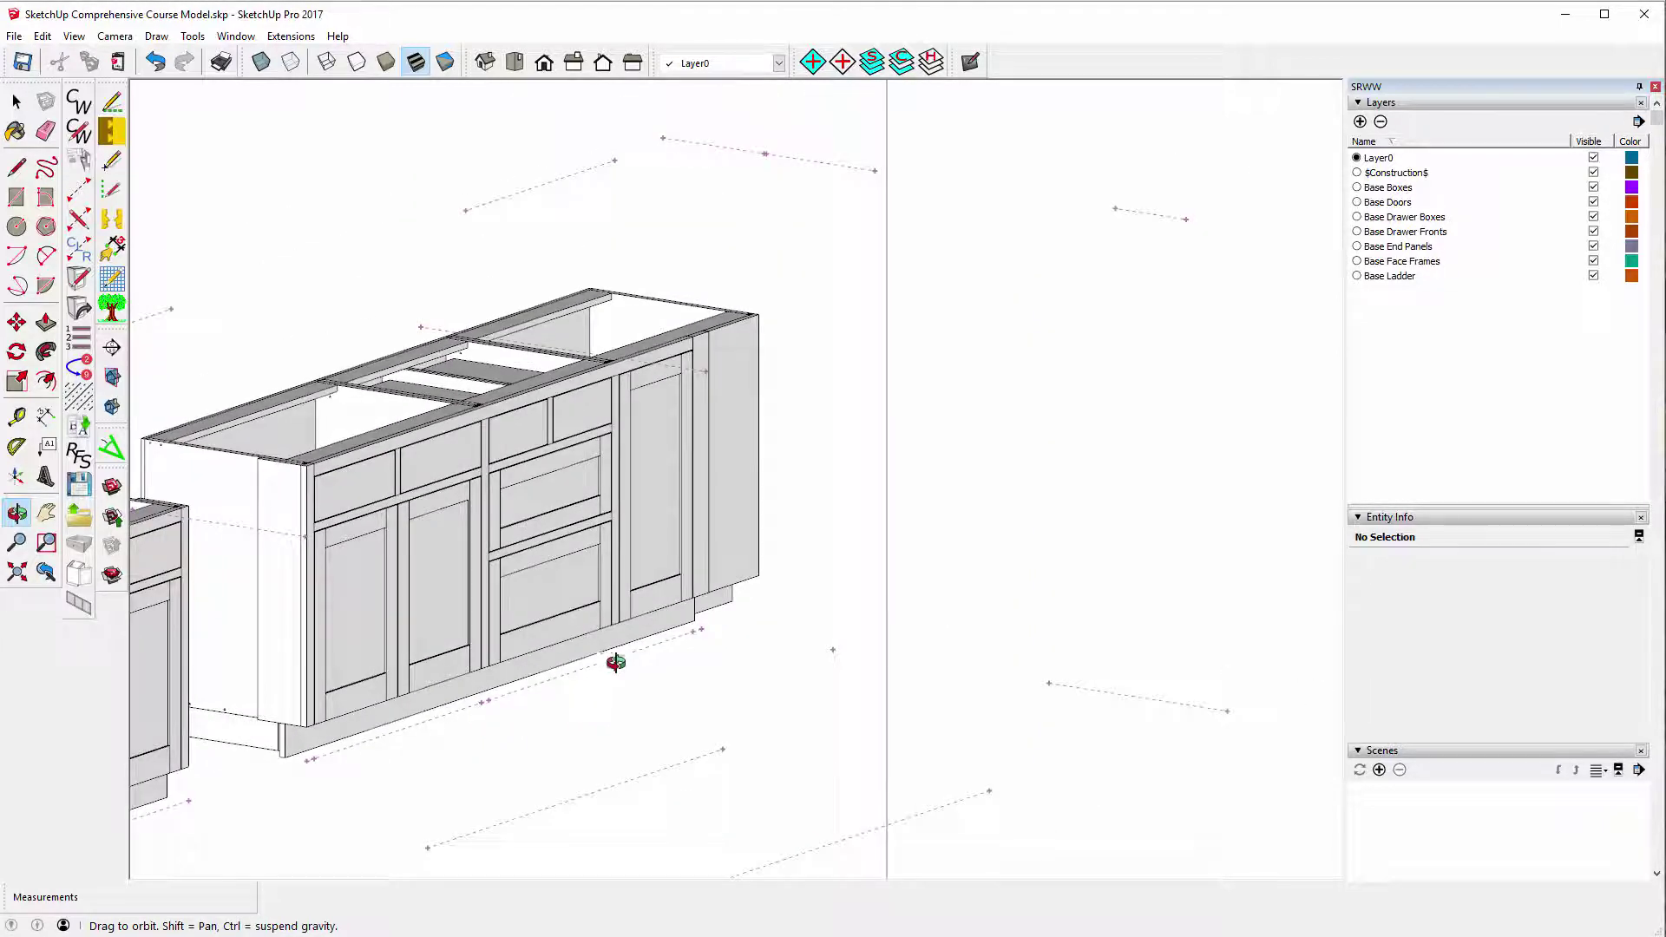
pyautogui.scroll(3, 764, 642)
pyautogui.scroll(3, 878, 655)
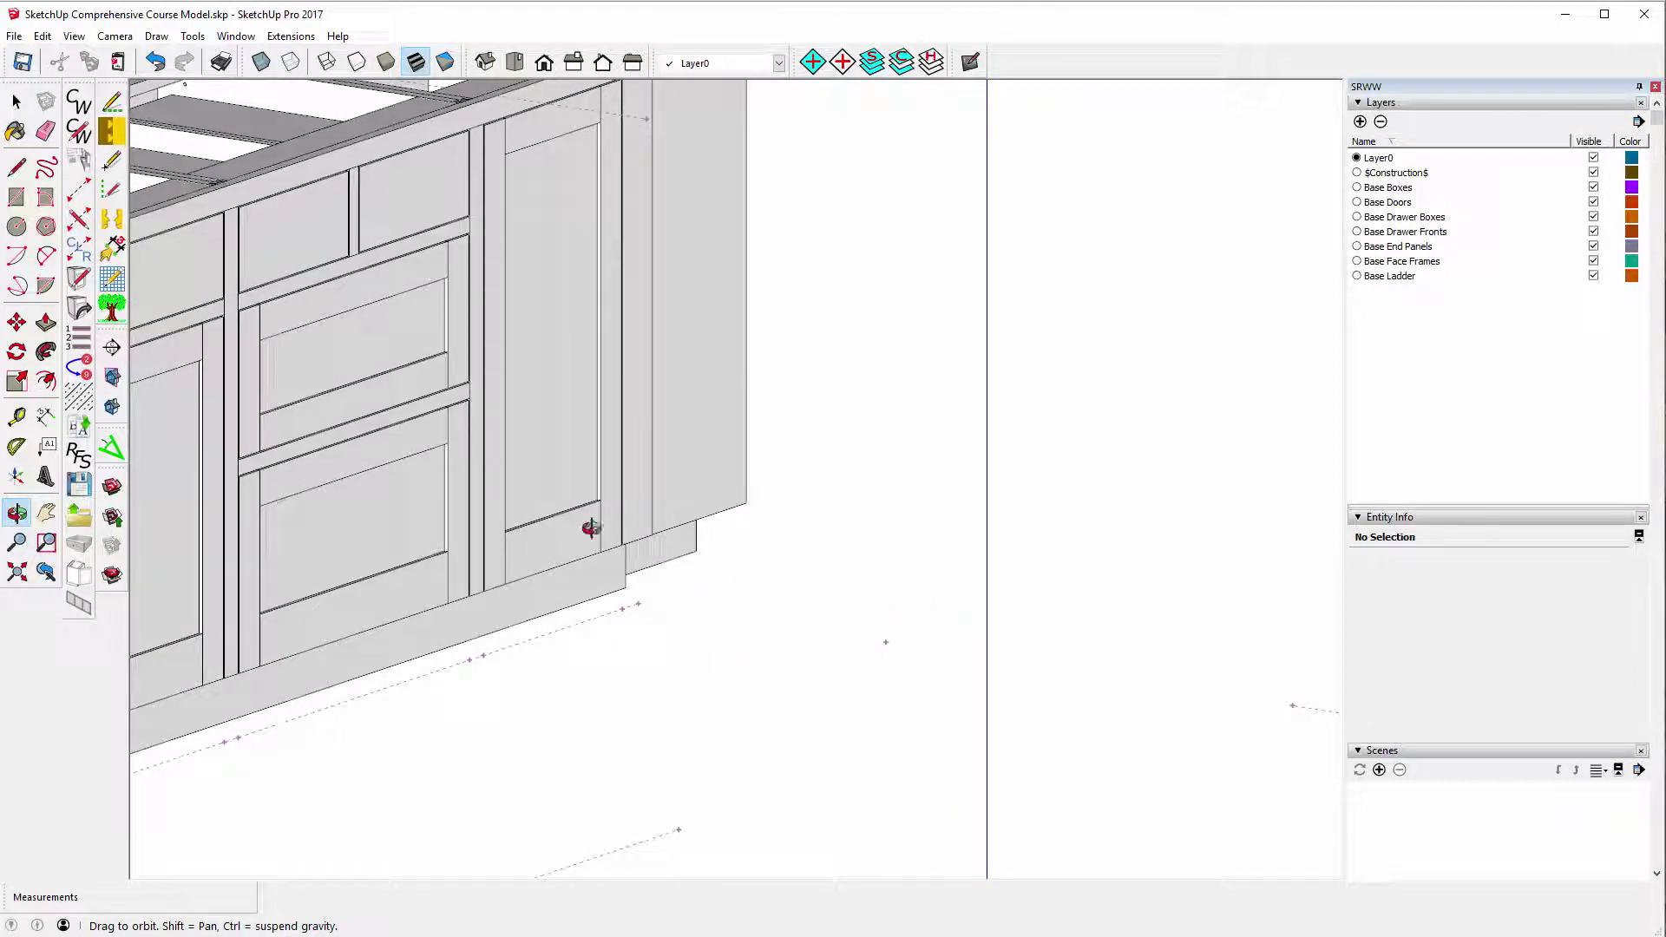
pyautogui.moveTo(474, 521); pyautogui.dragTo(546, 544)
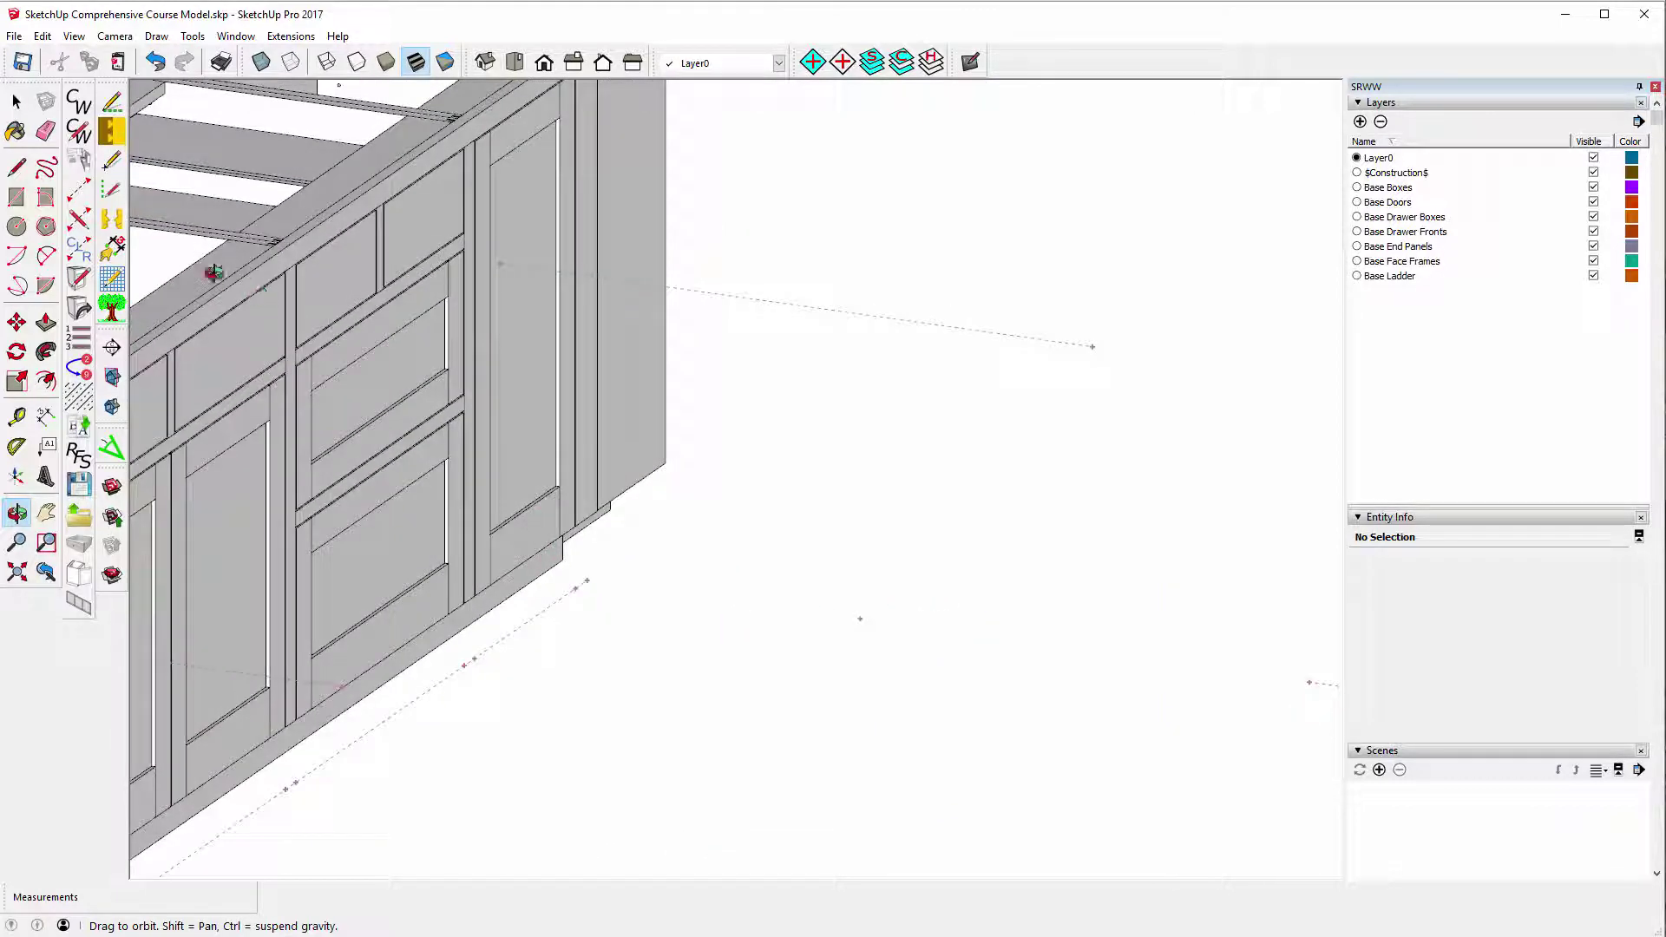
pyautogui.click(78, 189)
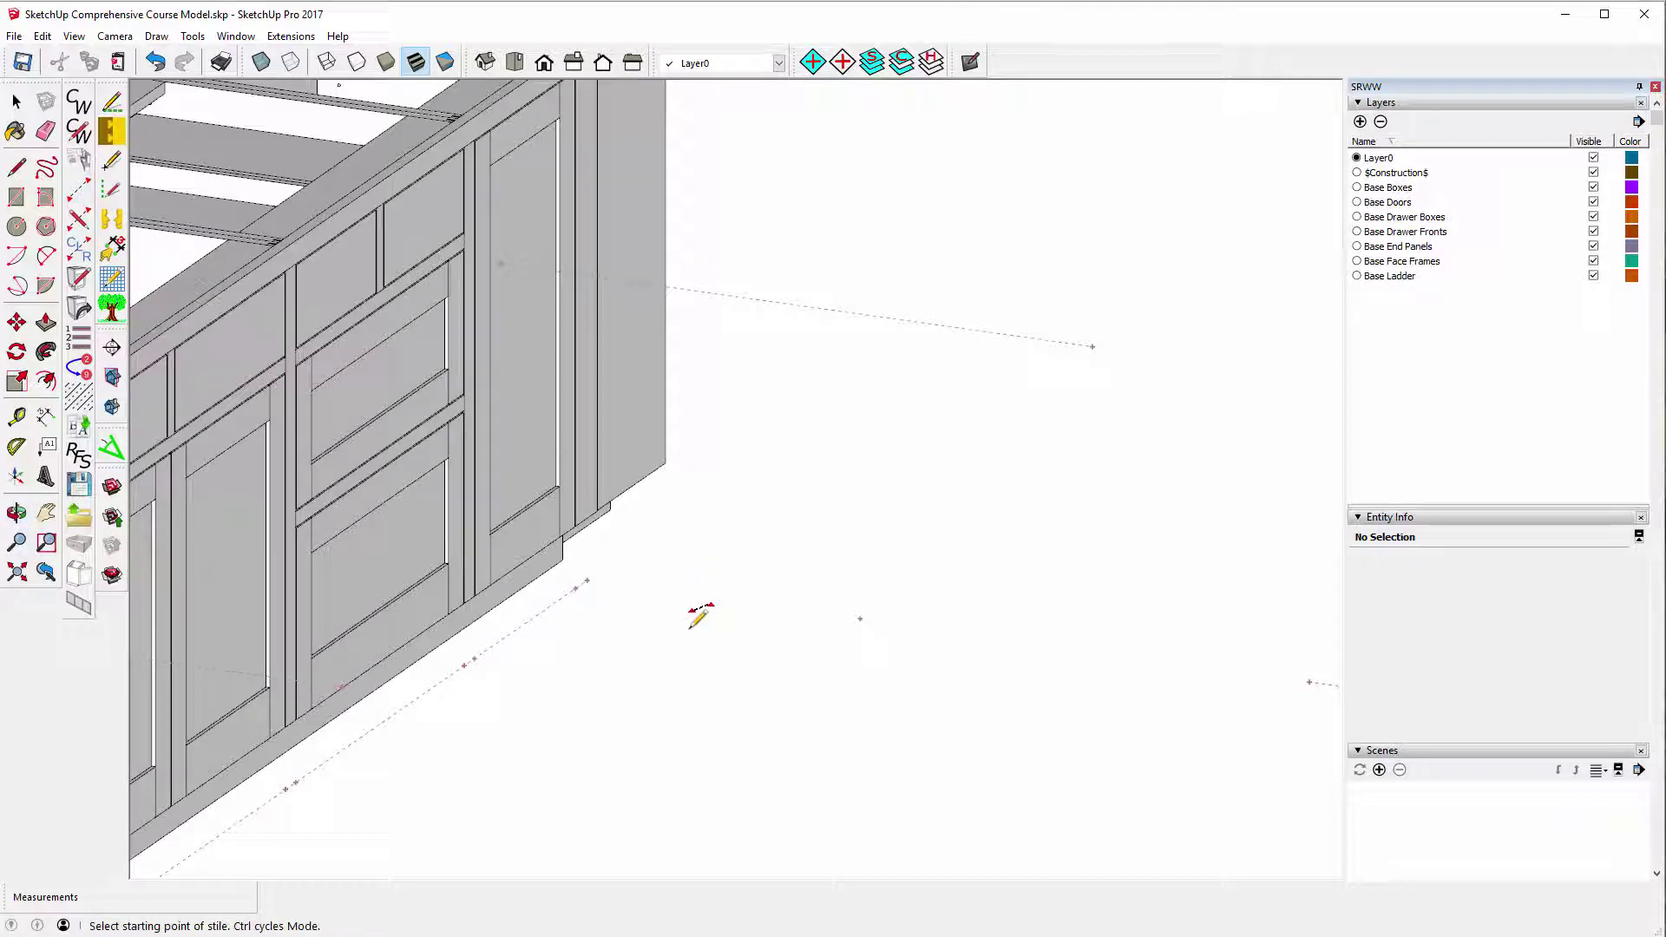
# Place a Right End Butt stile between the two guide points.
pyautogui.click(587, 580)
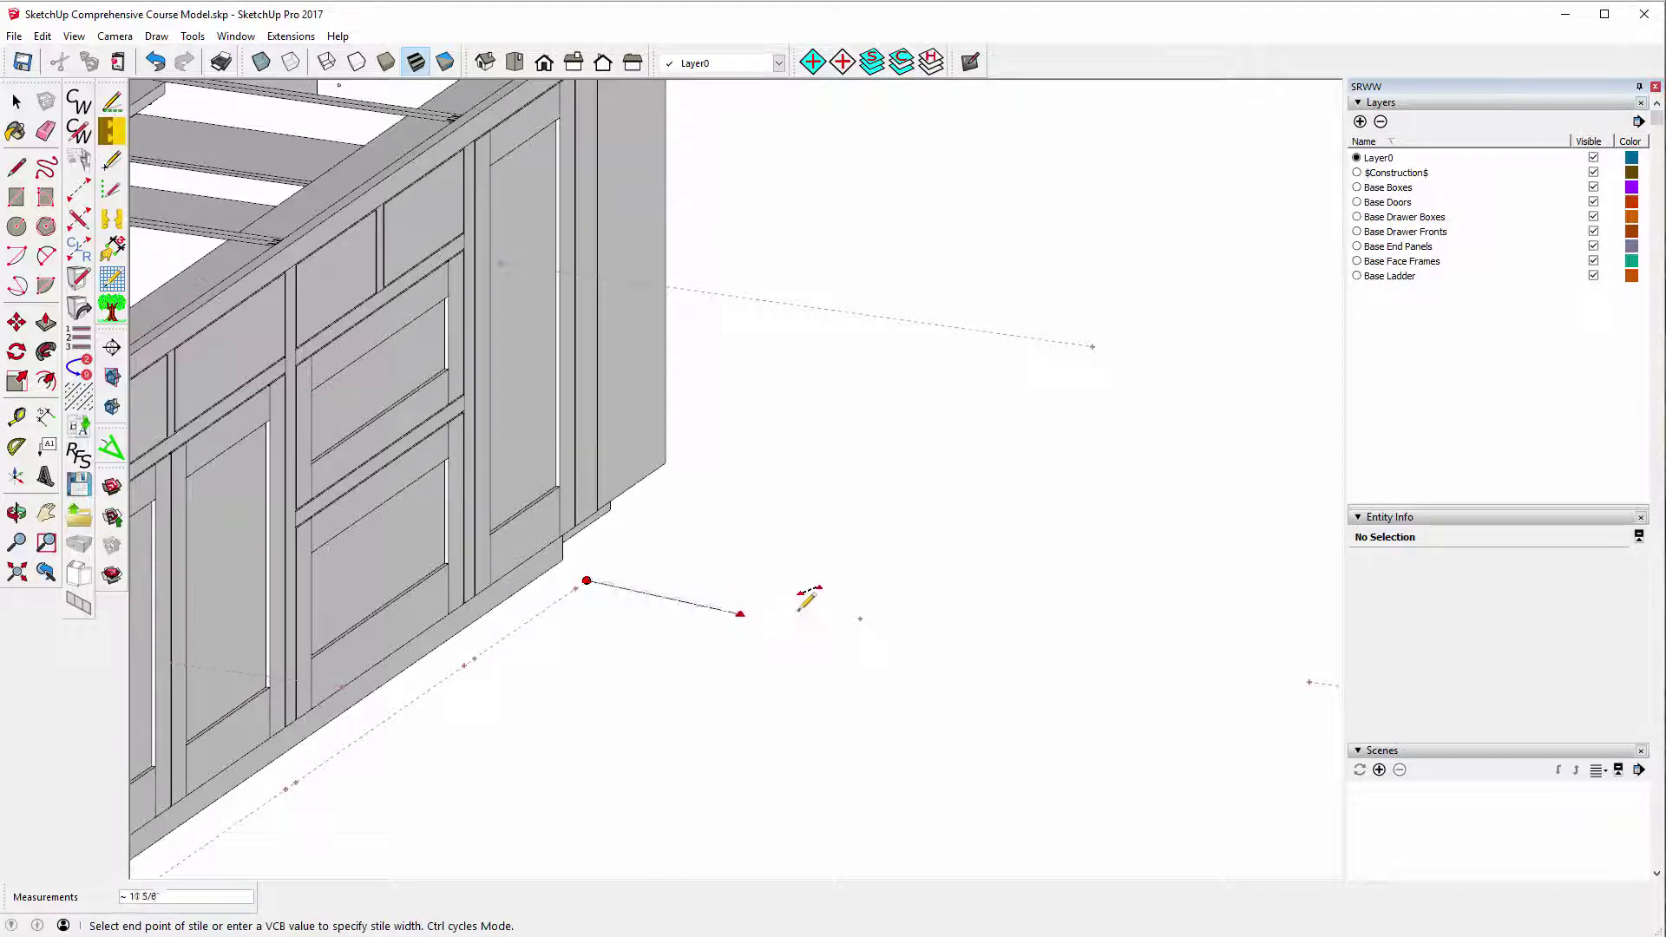
pyautogui.click(859, 618)
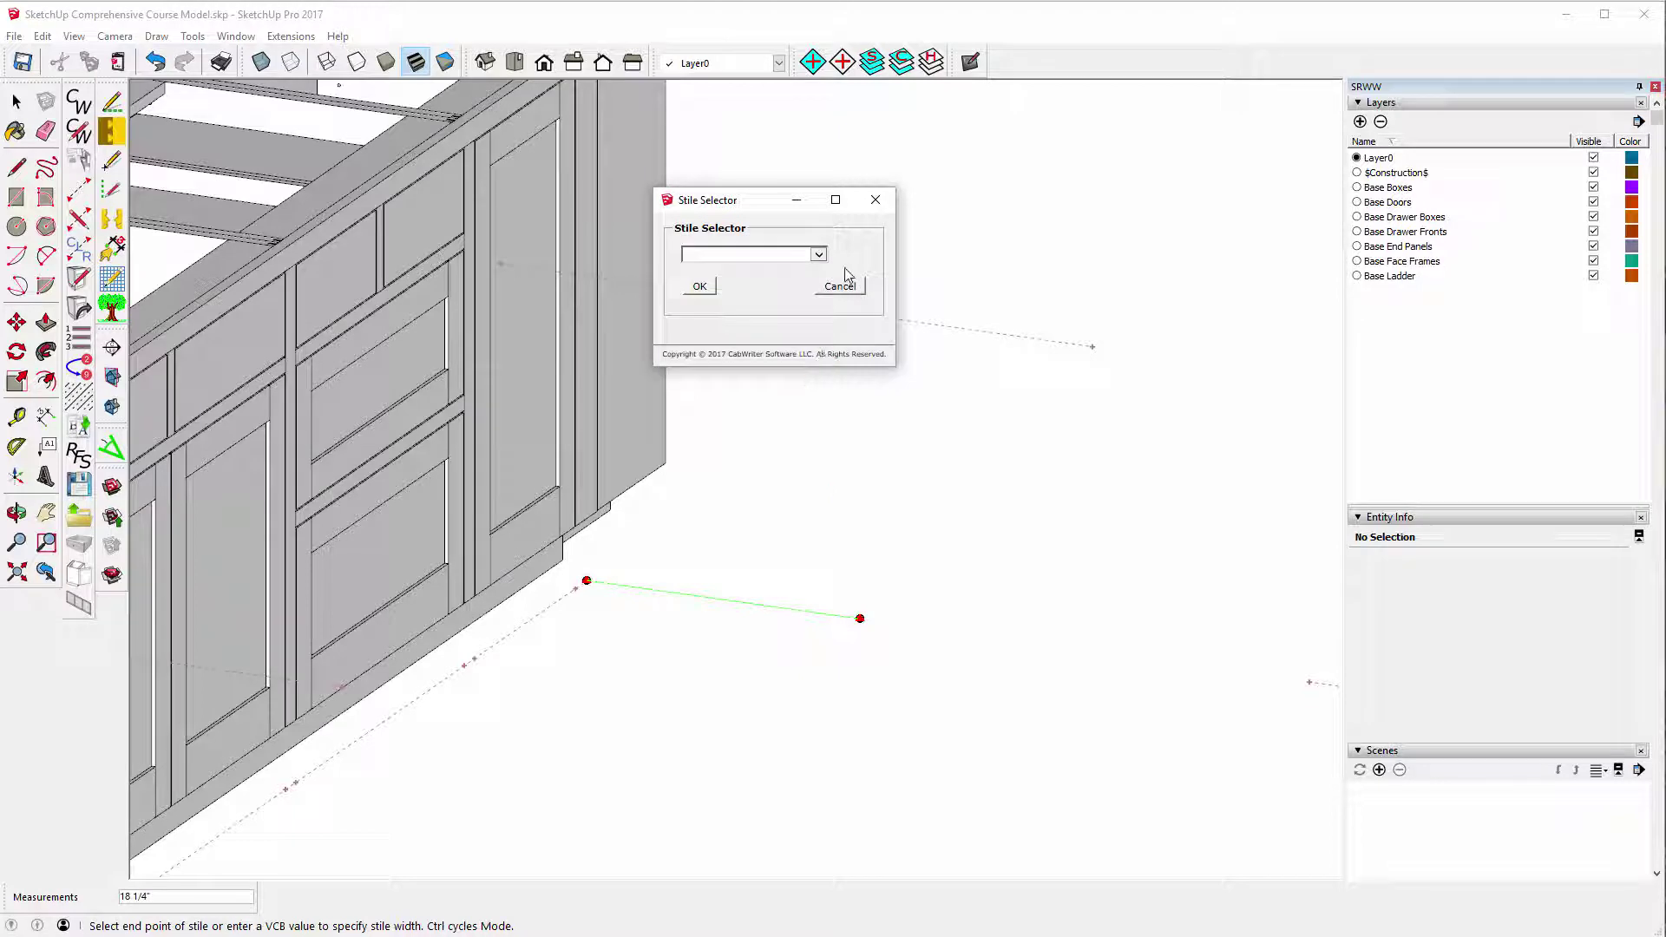
pyautogui.click(819, 256)
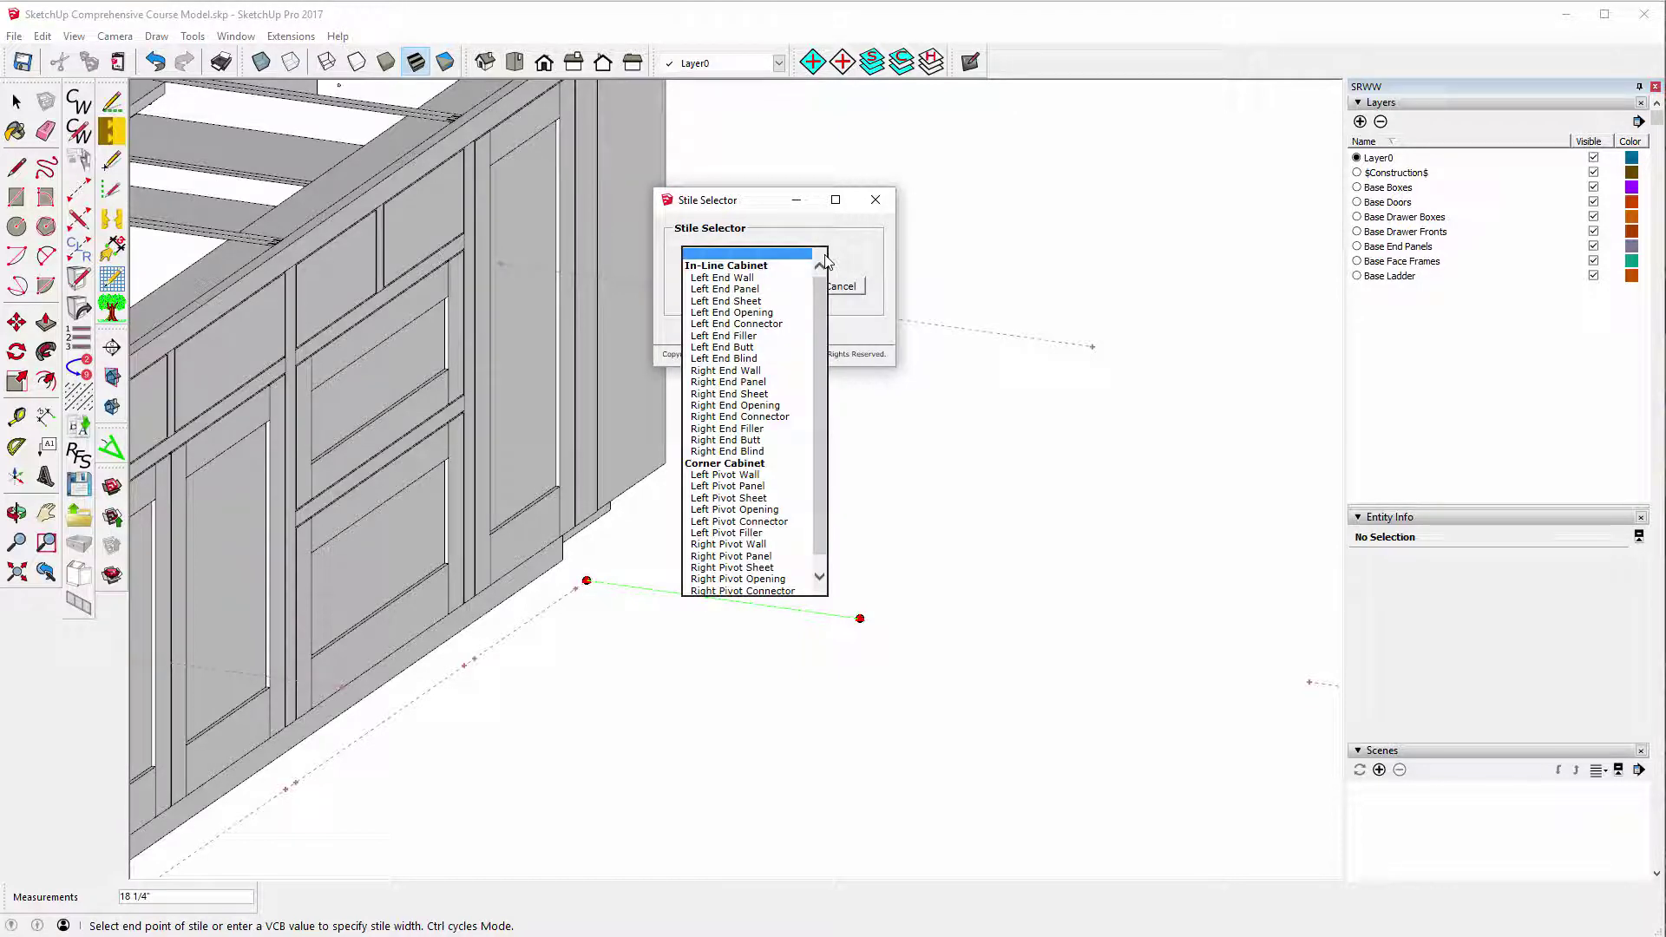
pyautogui.click(733, 440)
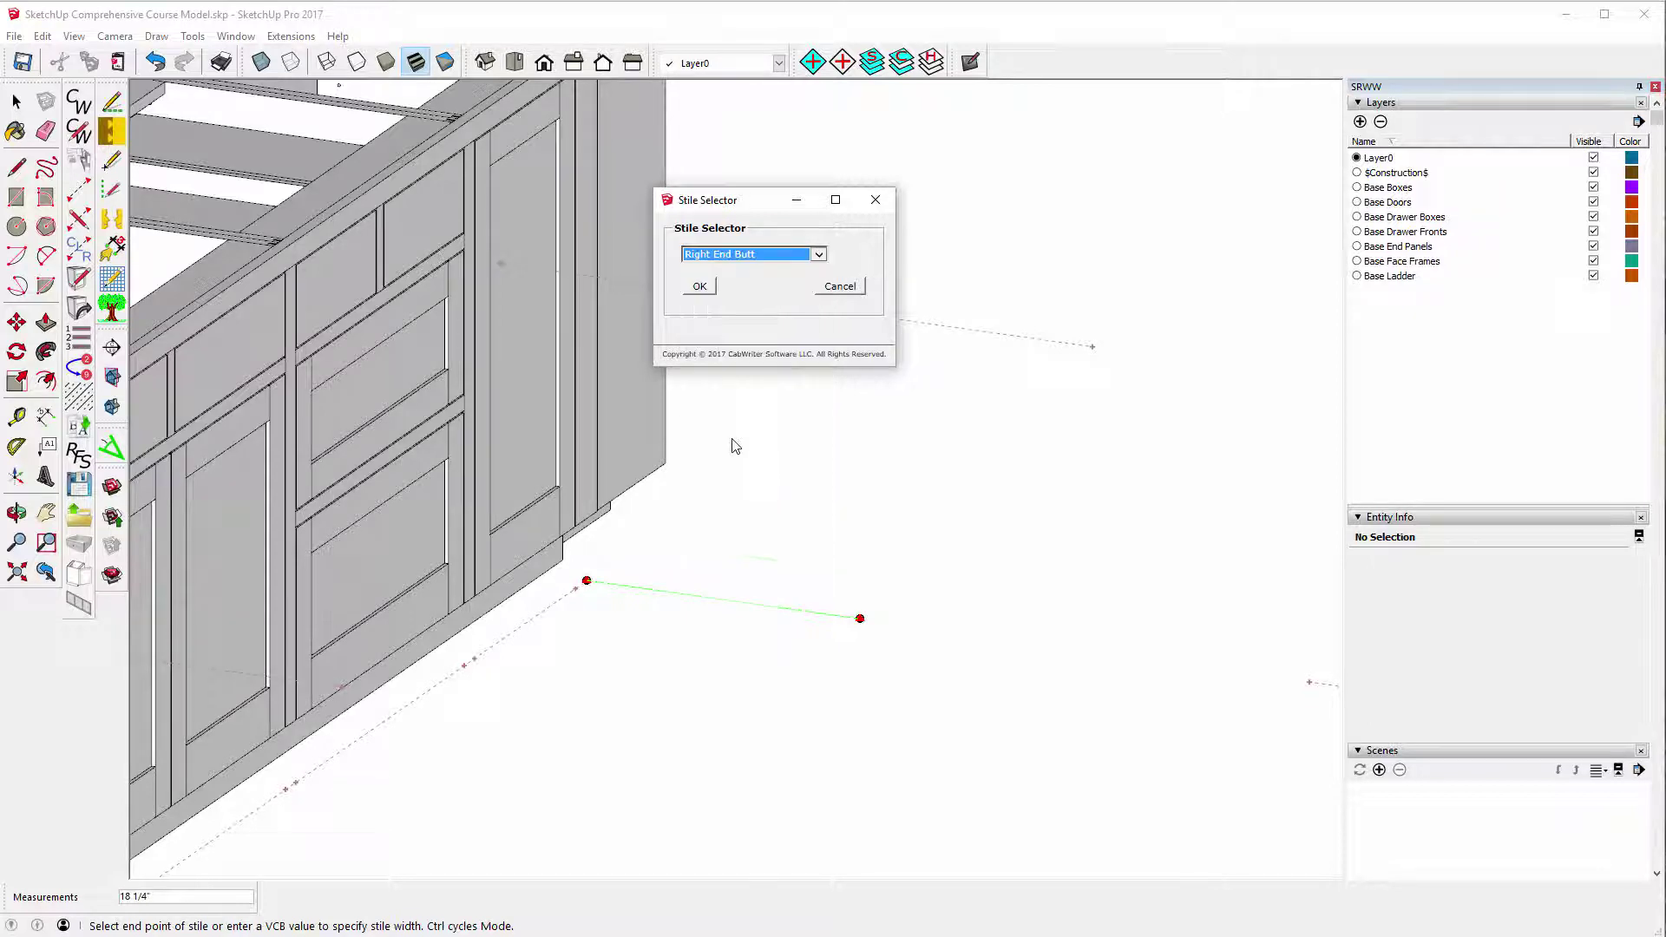
pyautogui.click(700, 287)
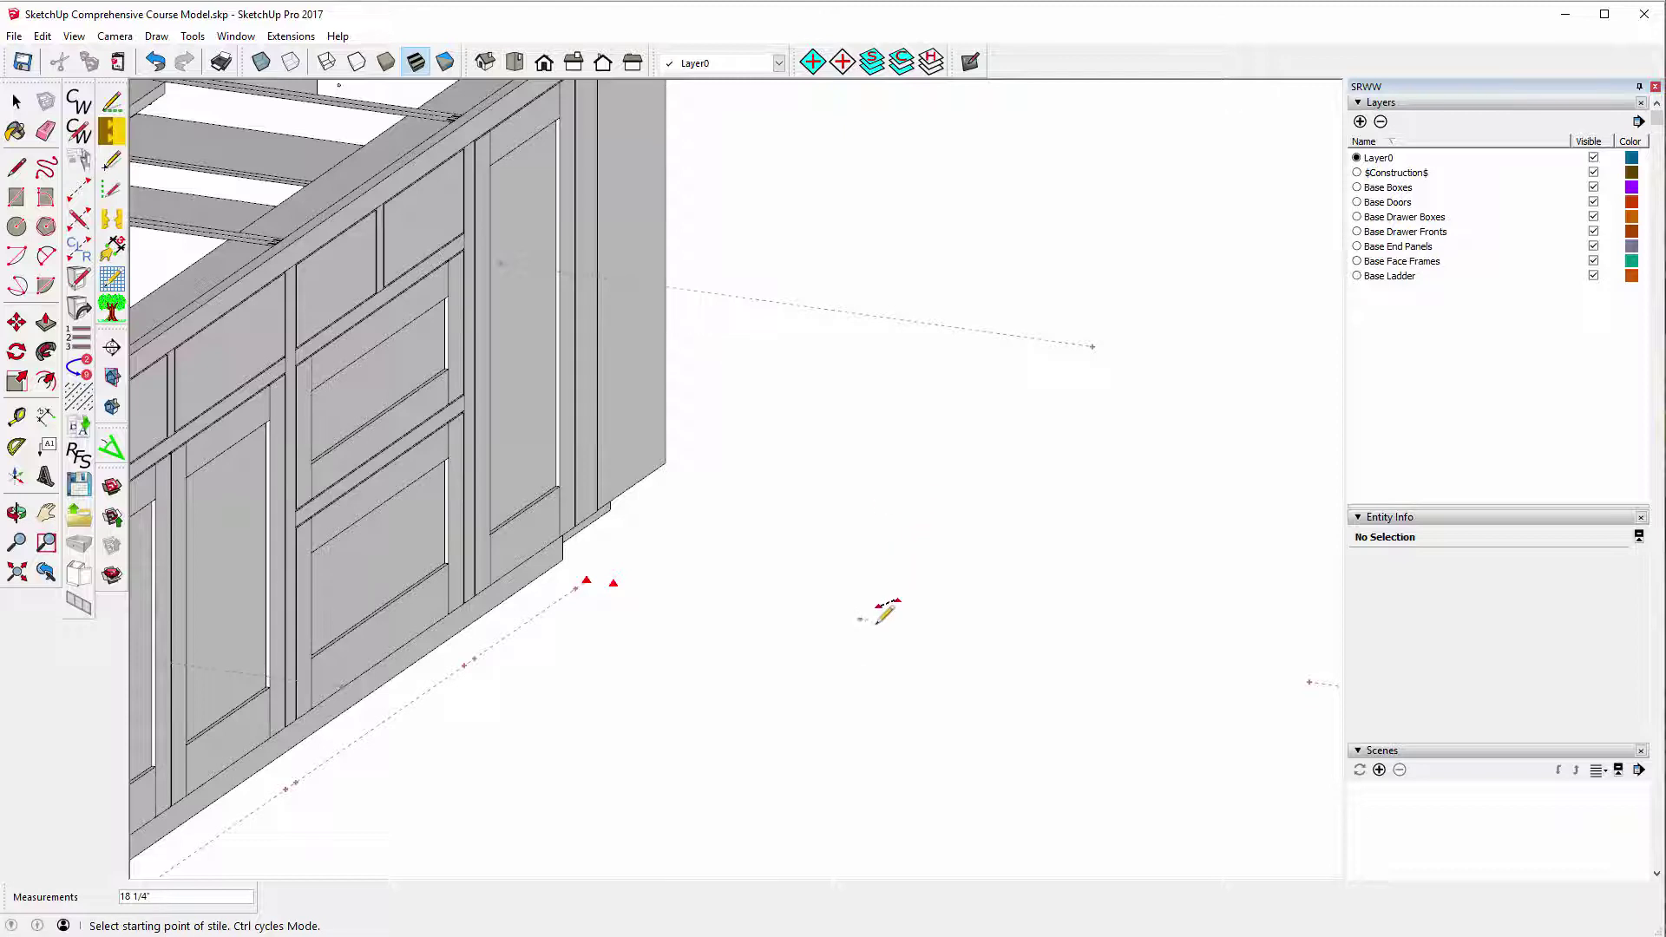
# Start a second stile toward the cabinet corner, then cancel it without choosing a type.
pyautogui.click(860, 618)
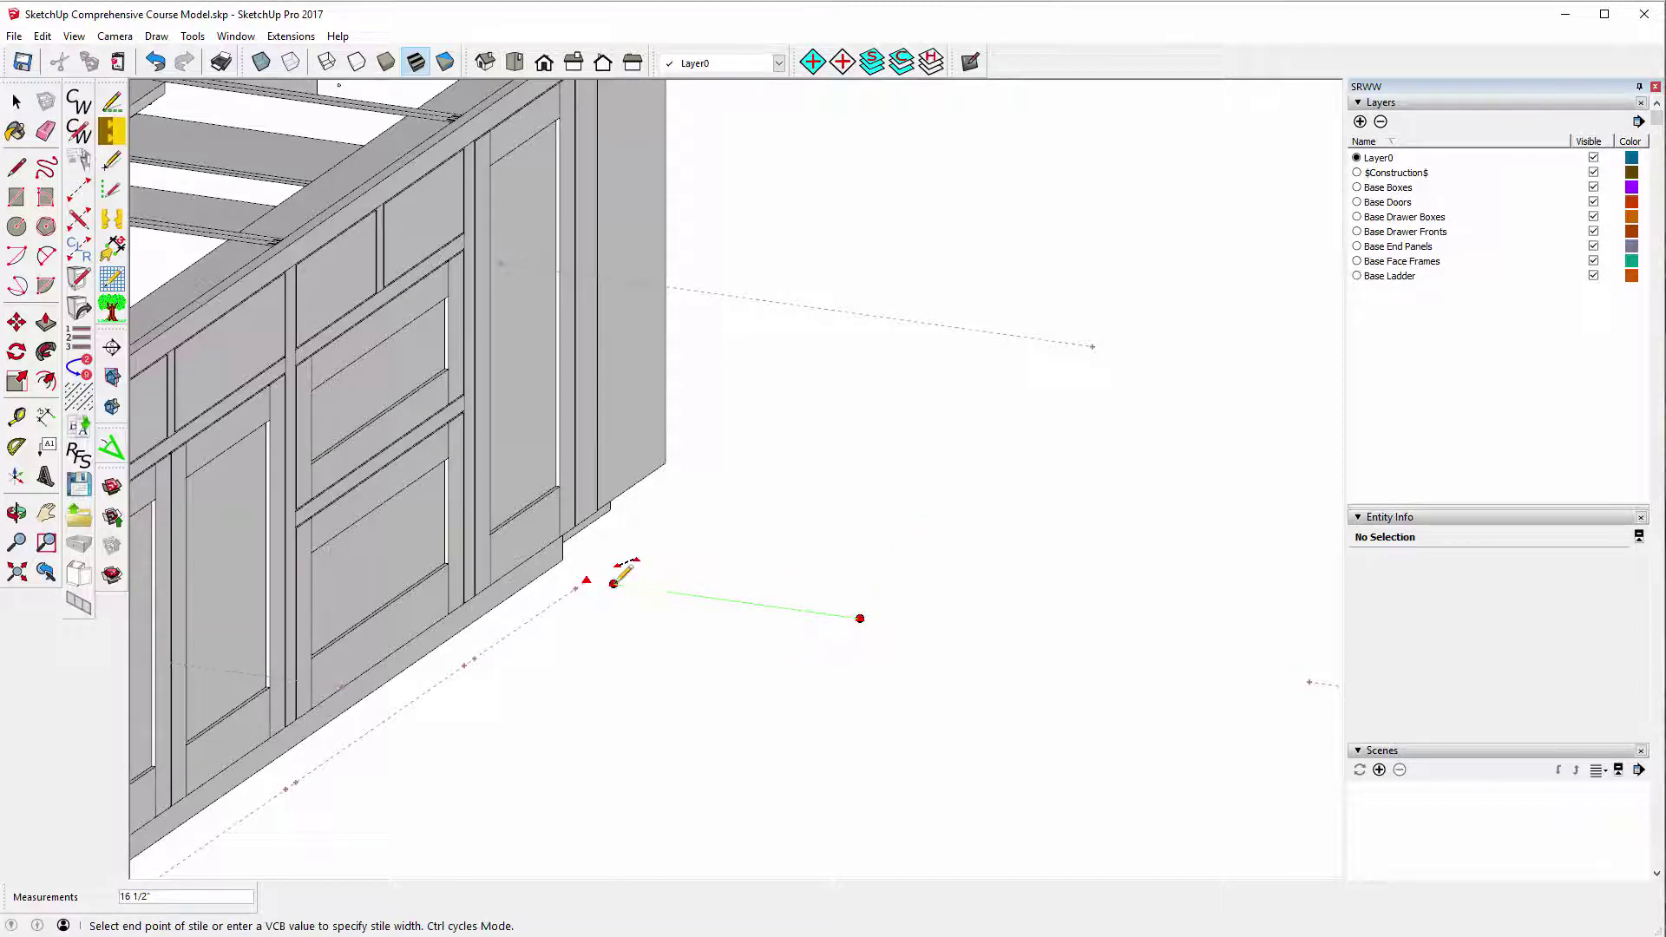
pyautogui.click(614, 583)
pyautogui.click(812, 256)
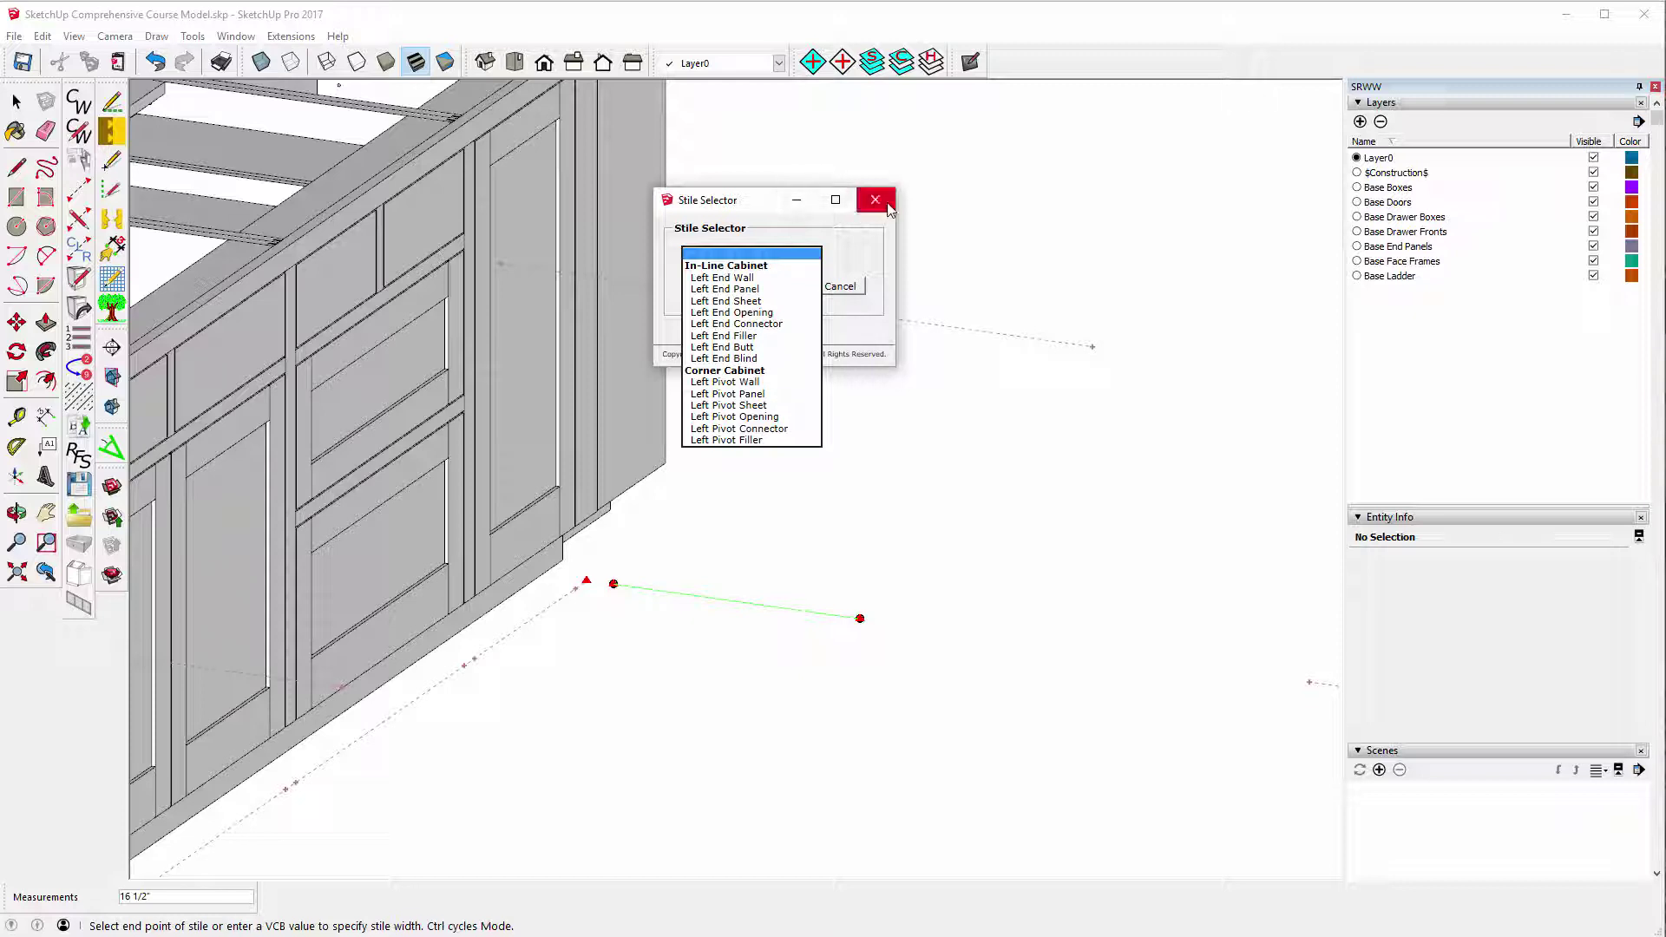
pyautogui.click(875, 200)
pyautogui.click(875, 200)
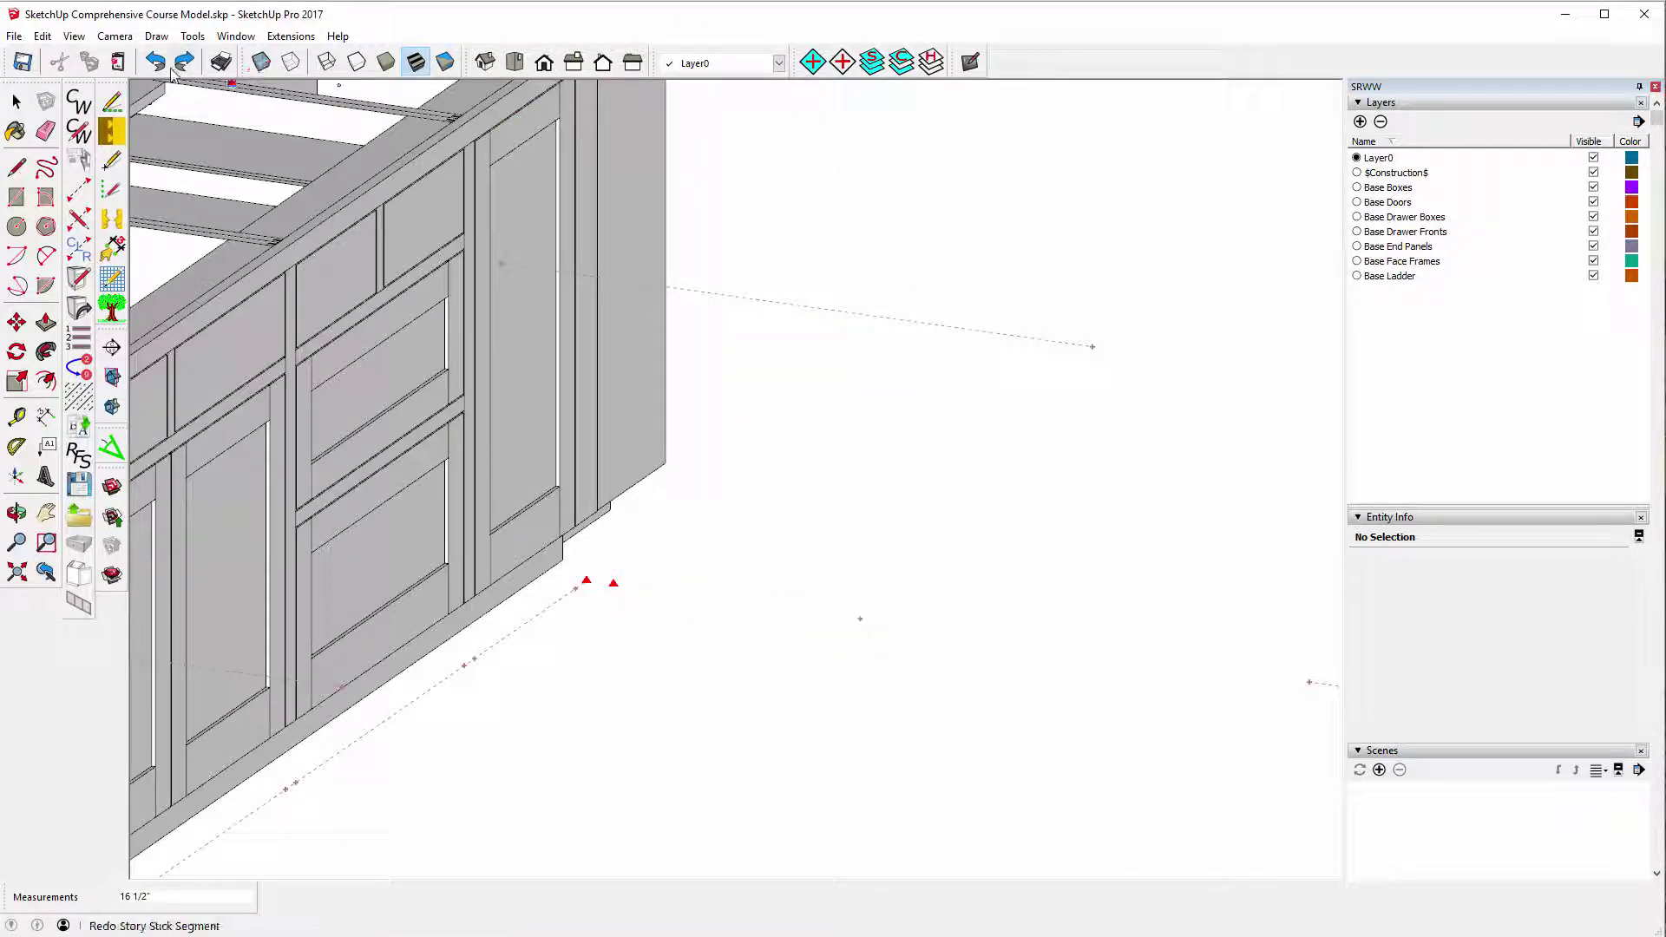
# Redraw the stile from the cabinet corner to the guide point and confirm its type.
pyautogui.click(586, 581)
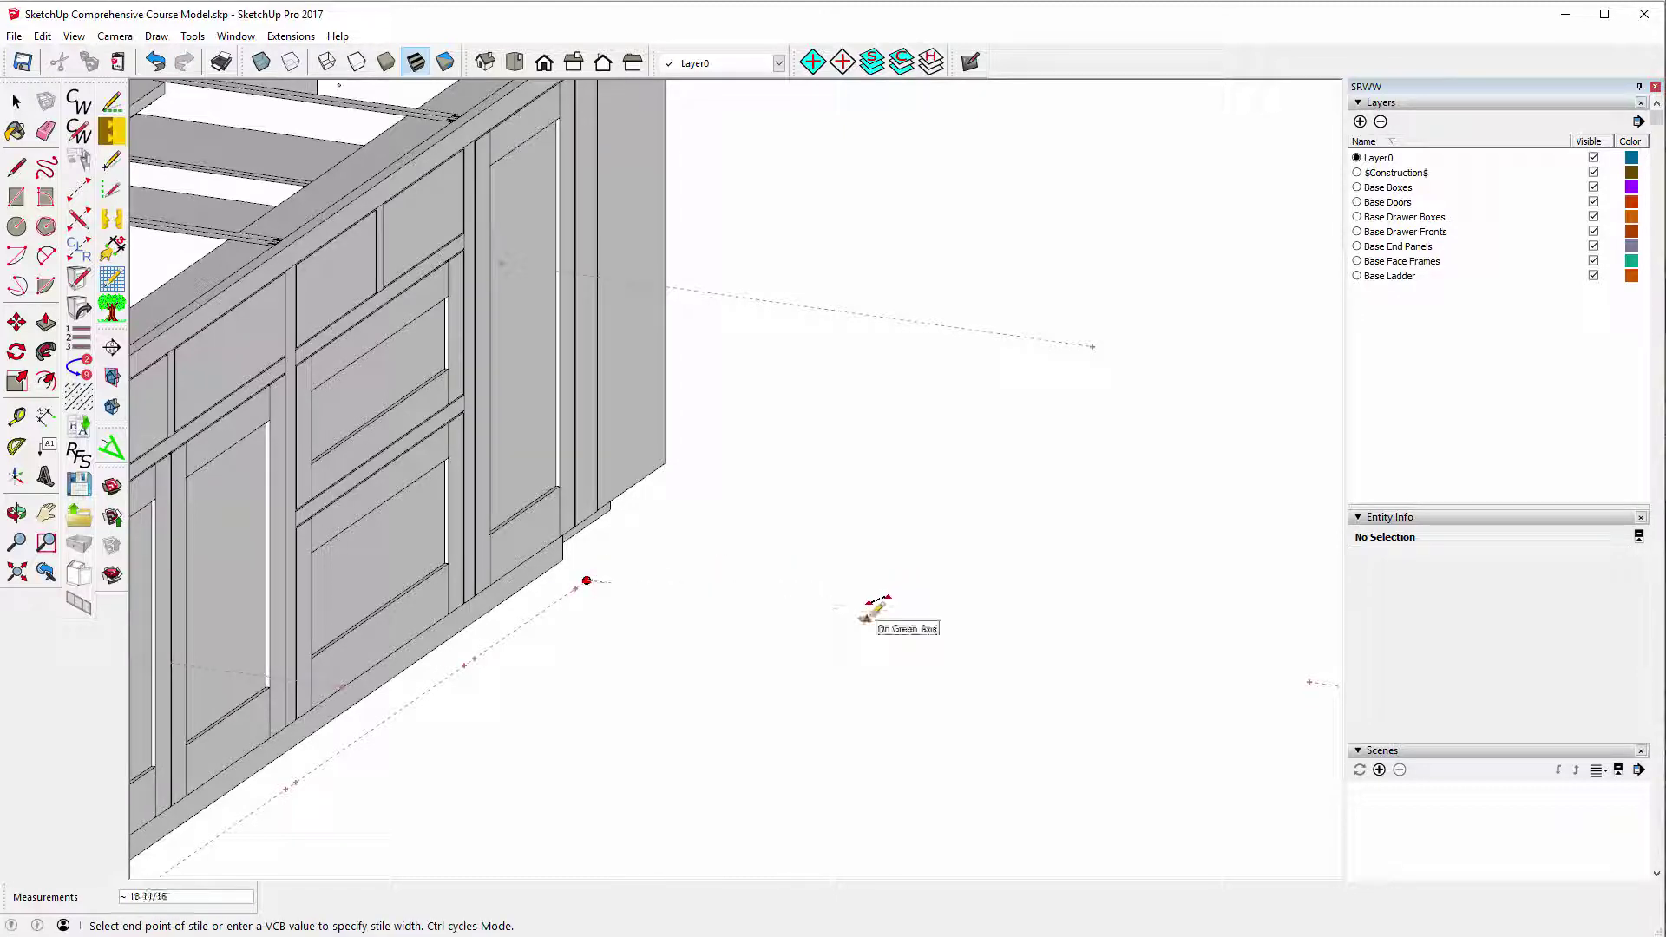
pyautogui.click(860, 619)
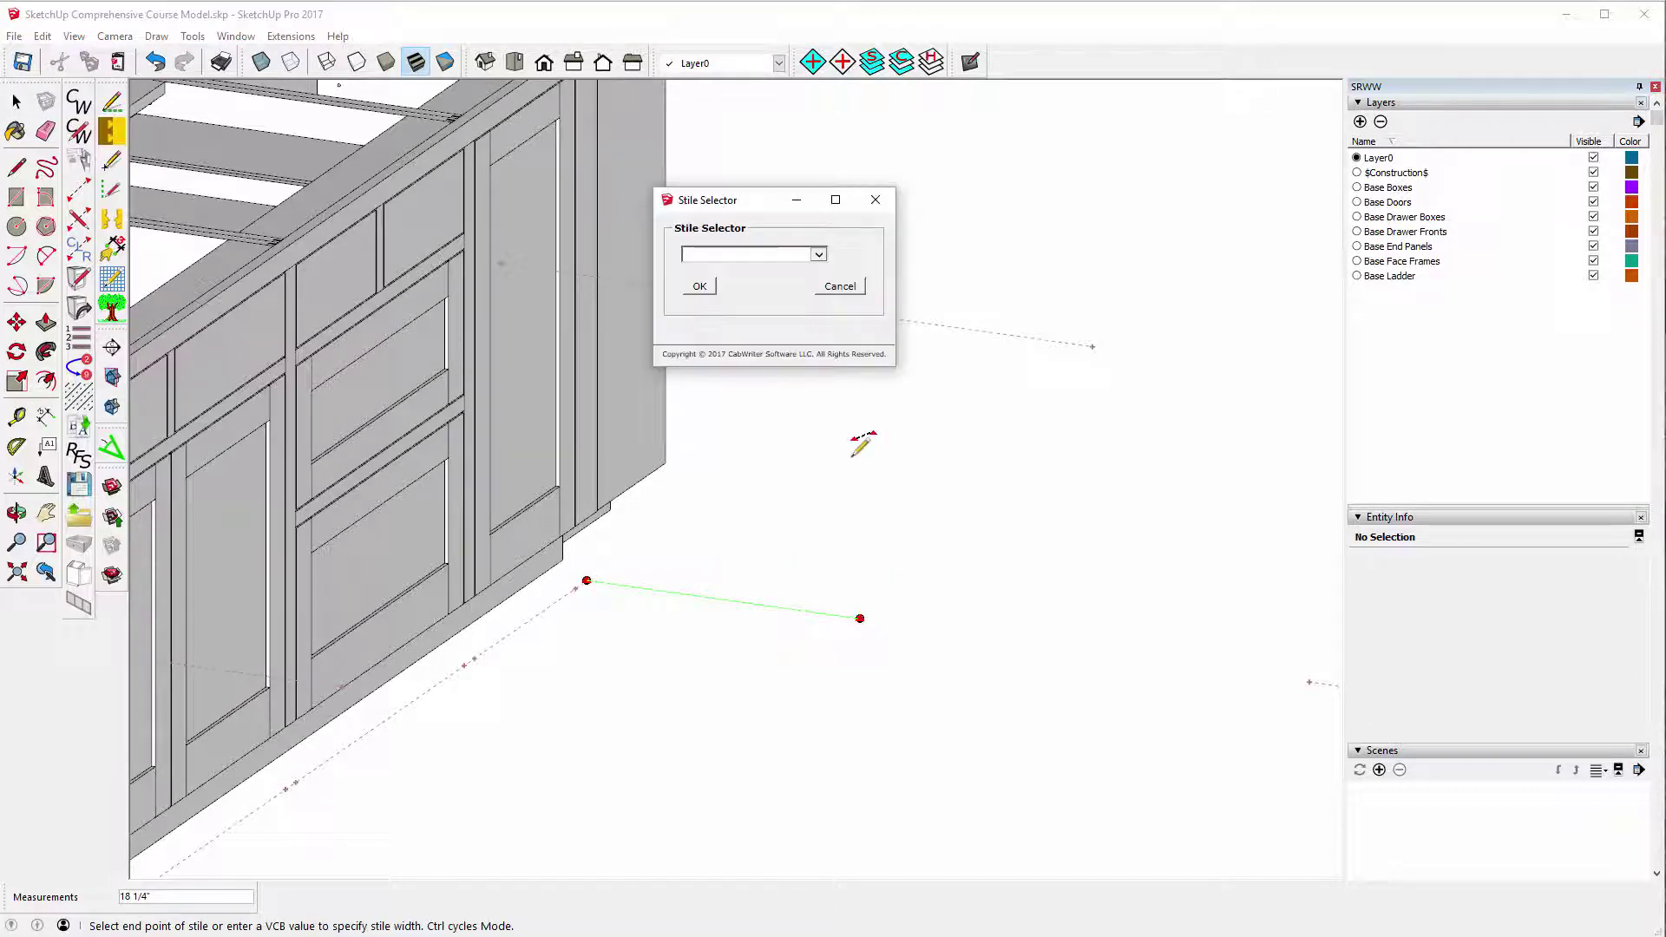
pyautogui.click(818, 254)
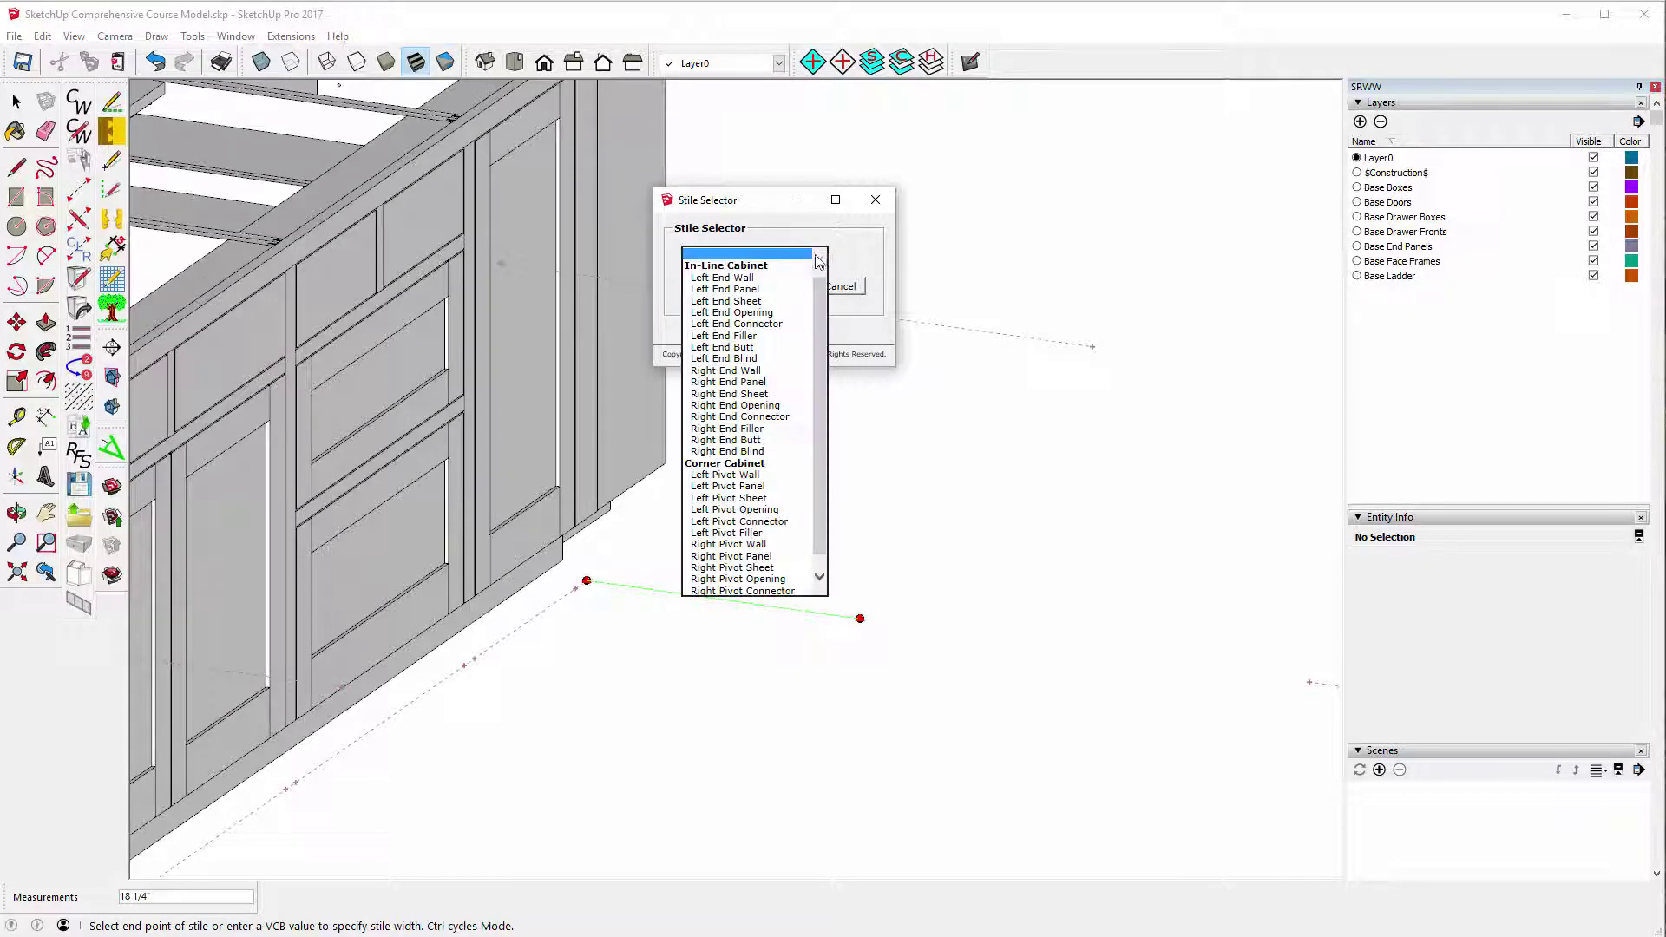
pyautogui.click(707, 347)
pyautogui.click(698, 287)
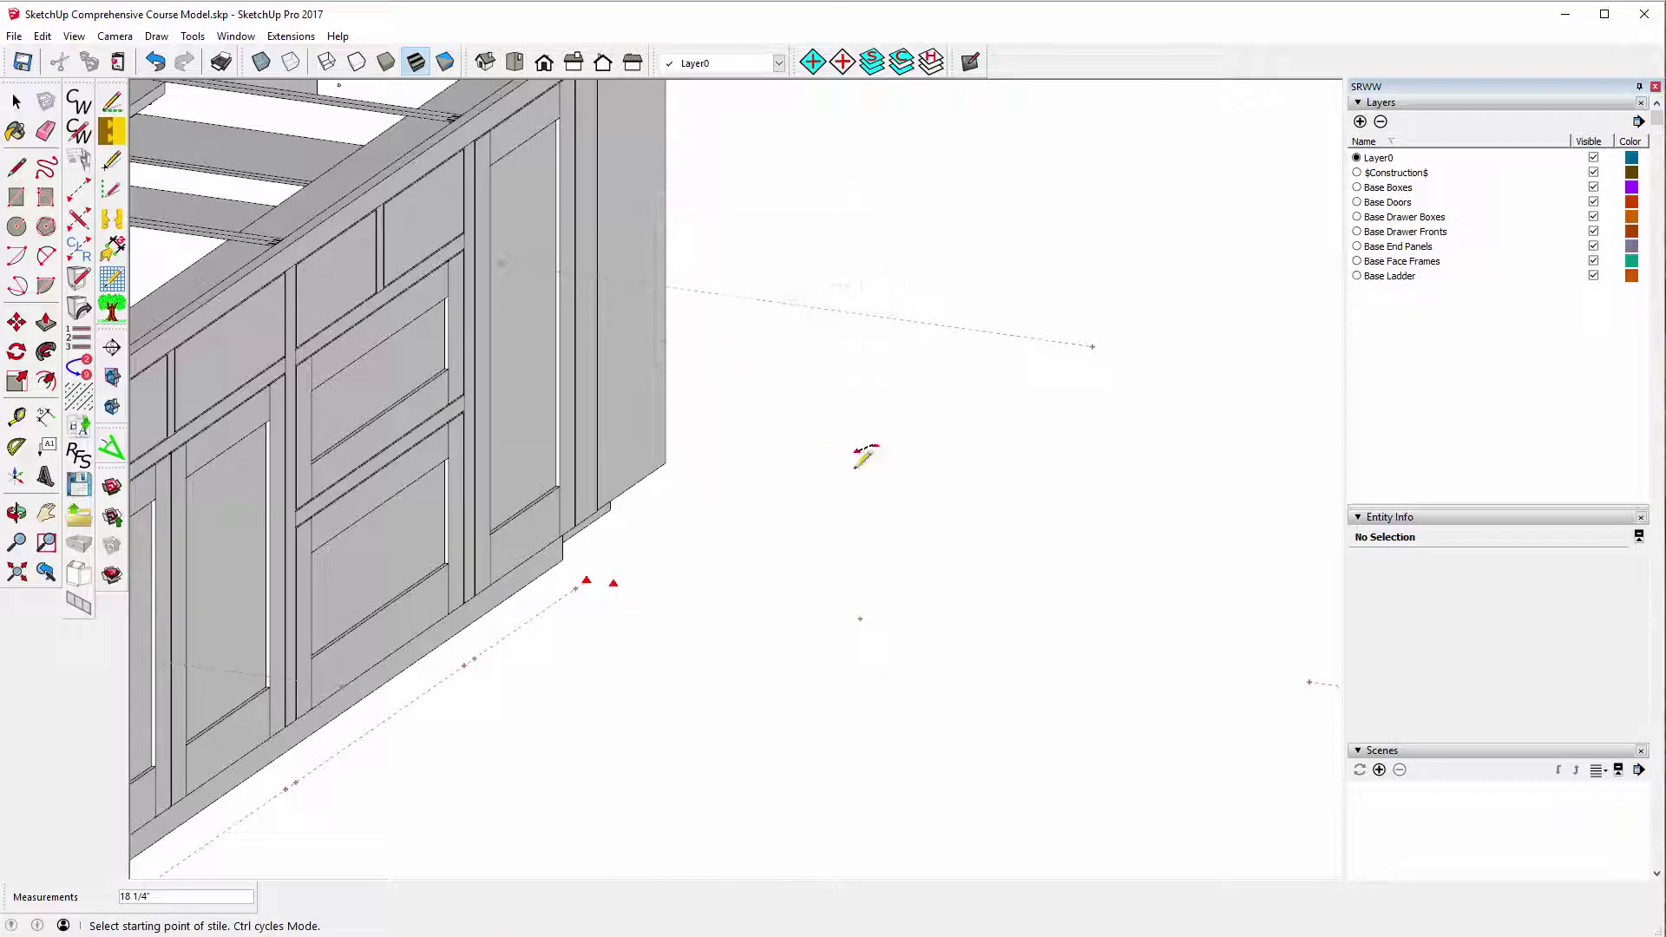
# Add a Right End Filler stile 16 1/2" from the guide point and open the box settings.
pyautogui.click(860, 618)
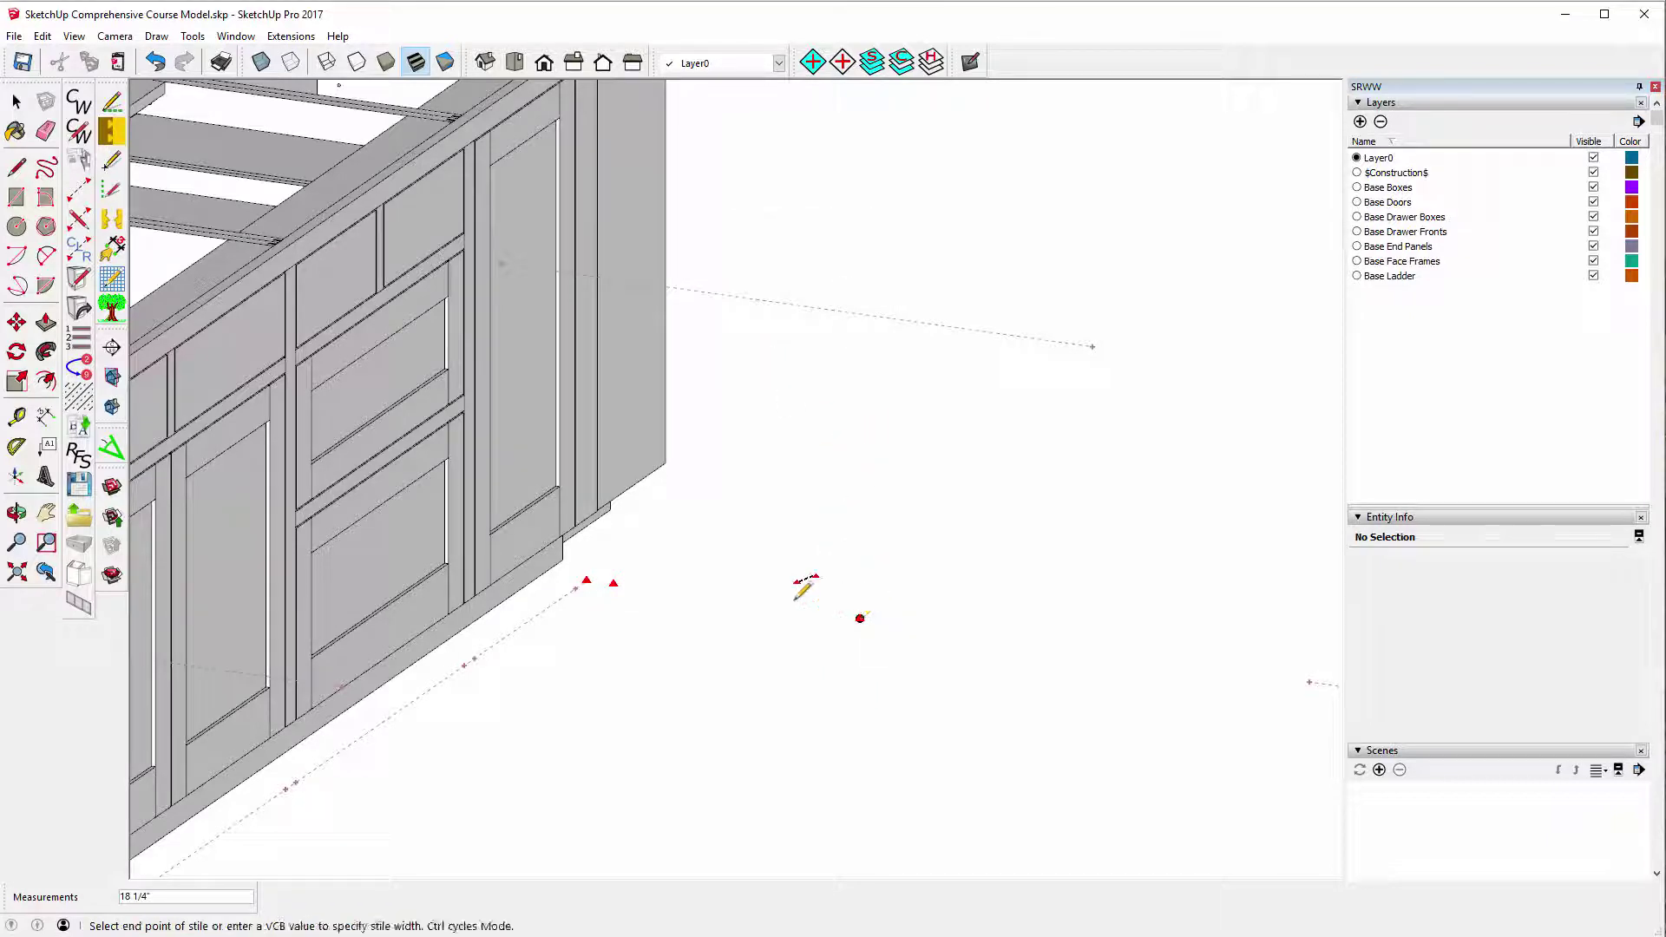
pyautogui.click(613, 583)
pyautogui.click(818, 255)
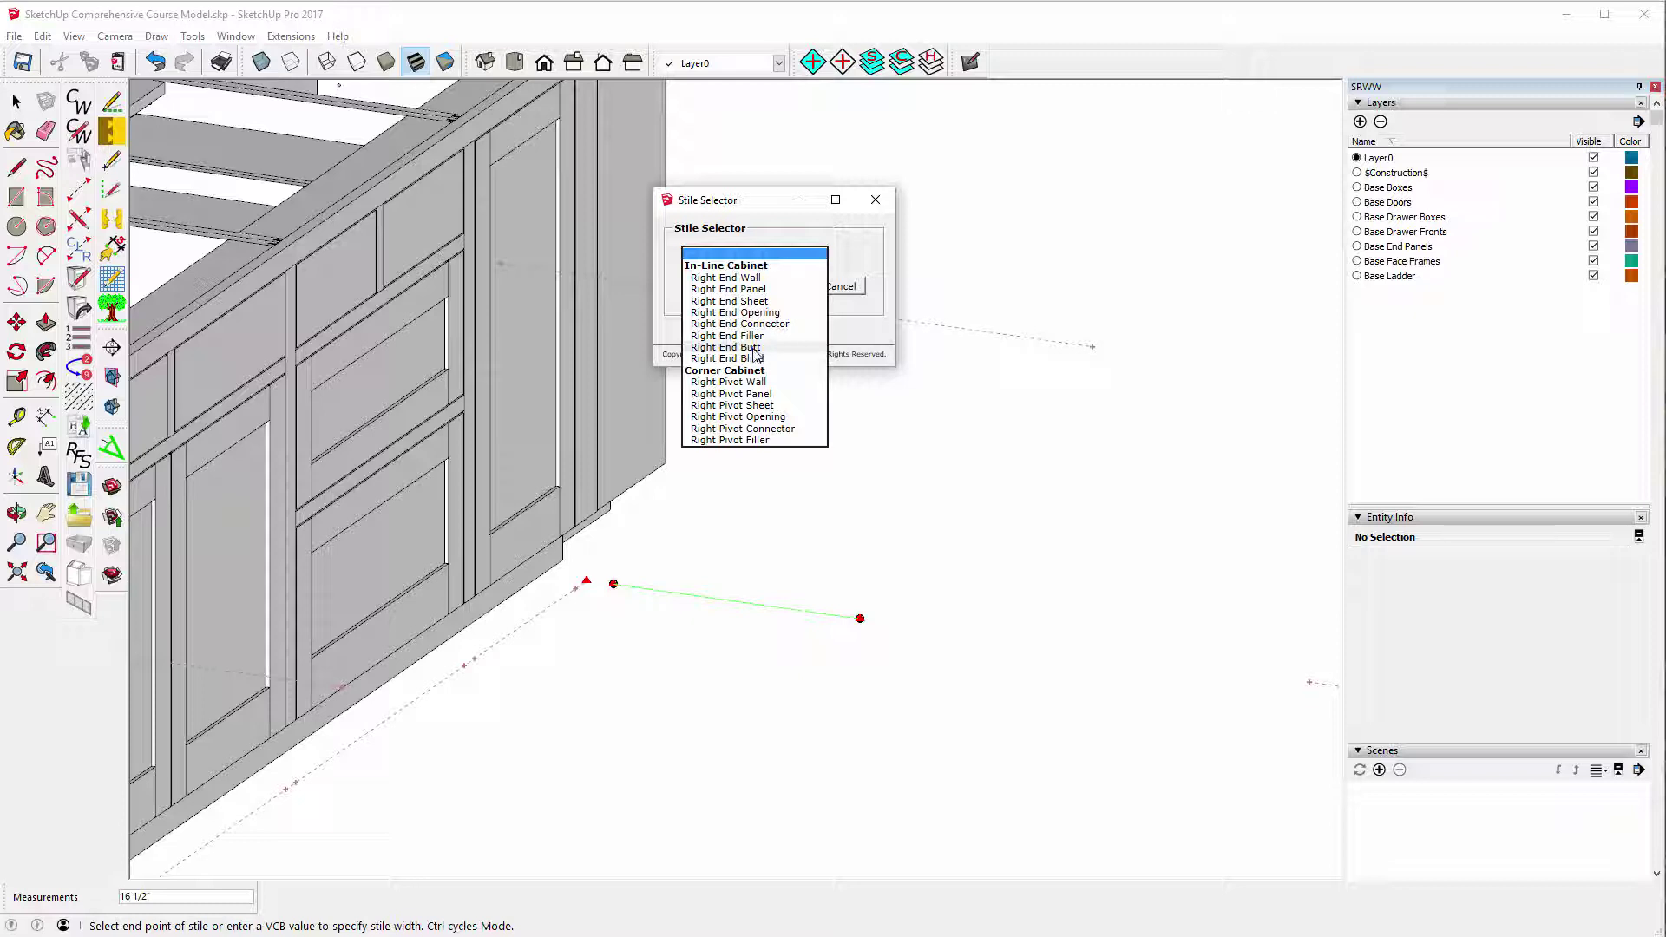
pyautogui.click(738, 337)
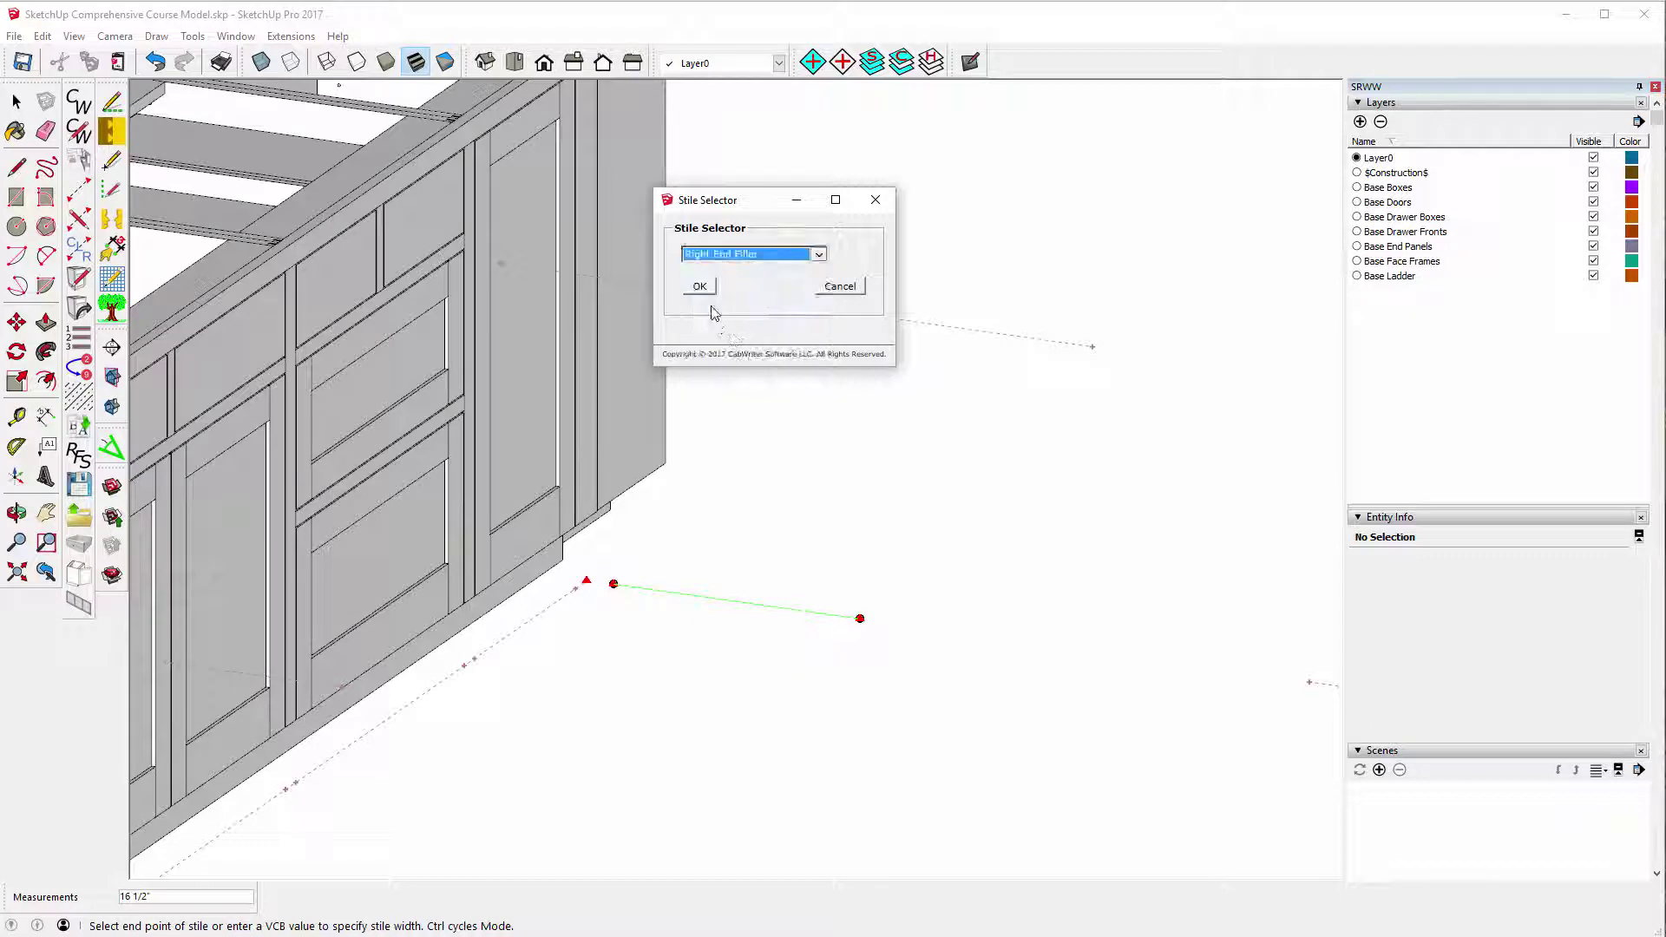
pyautogui.click(700, 286)
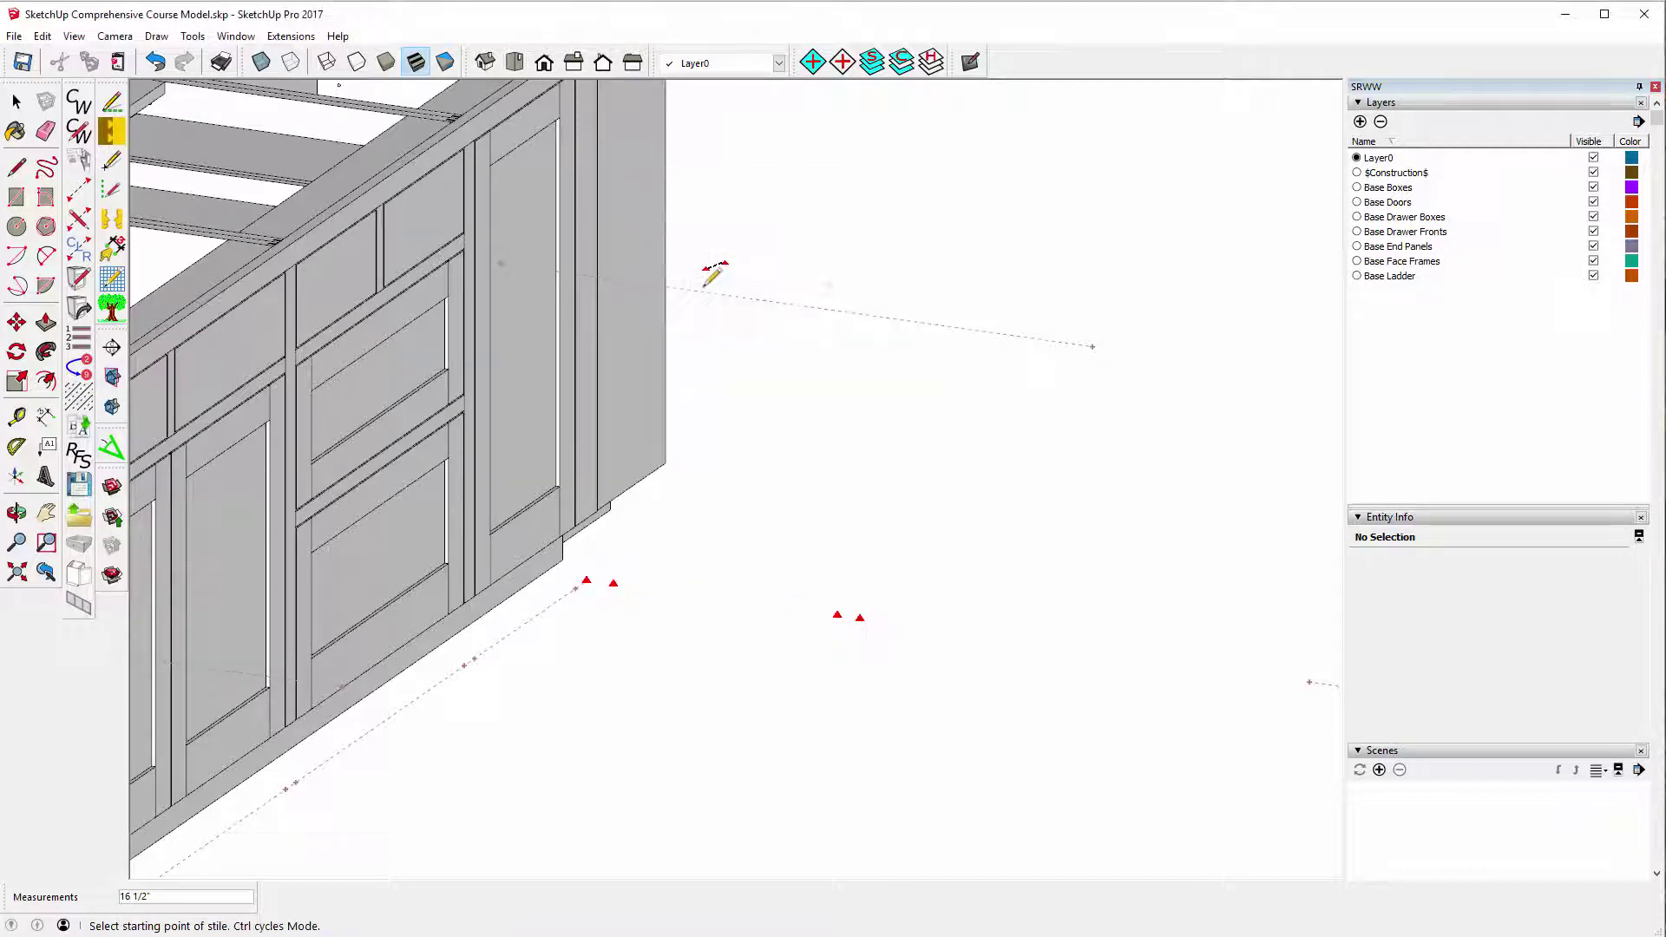
pyautogui.click(763, 390)
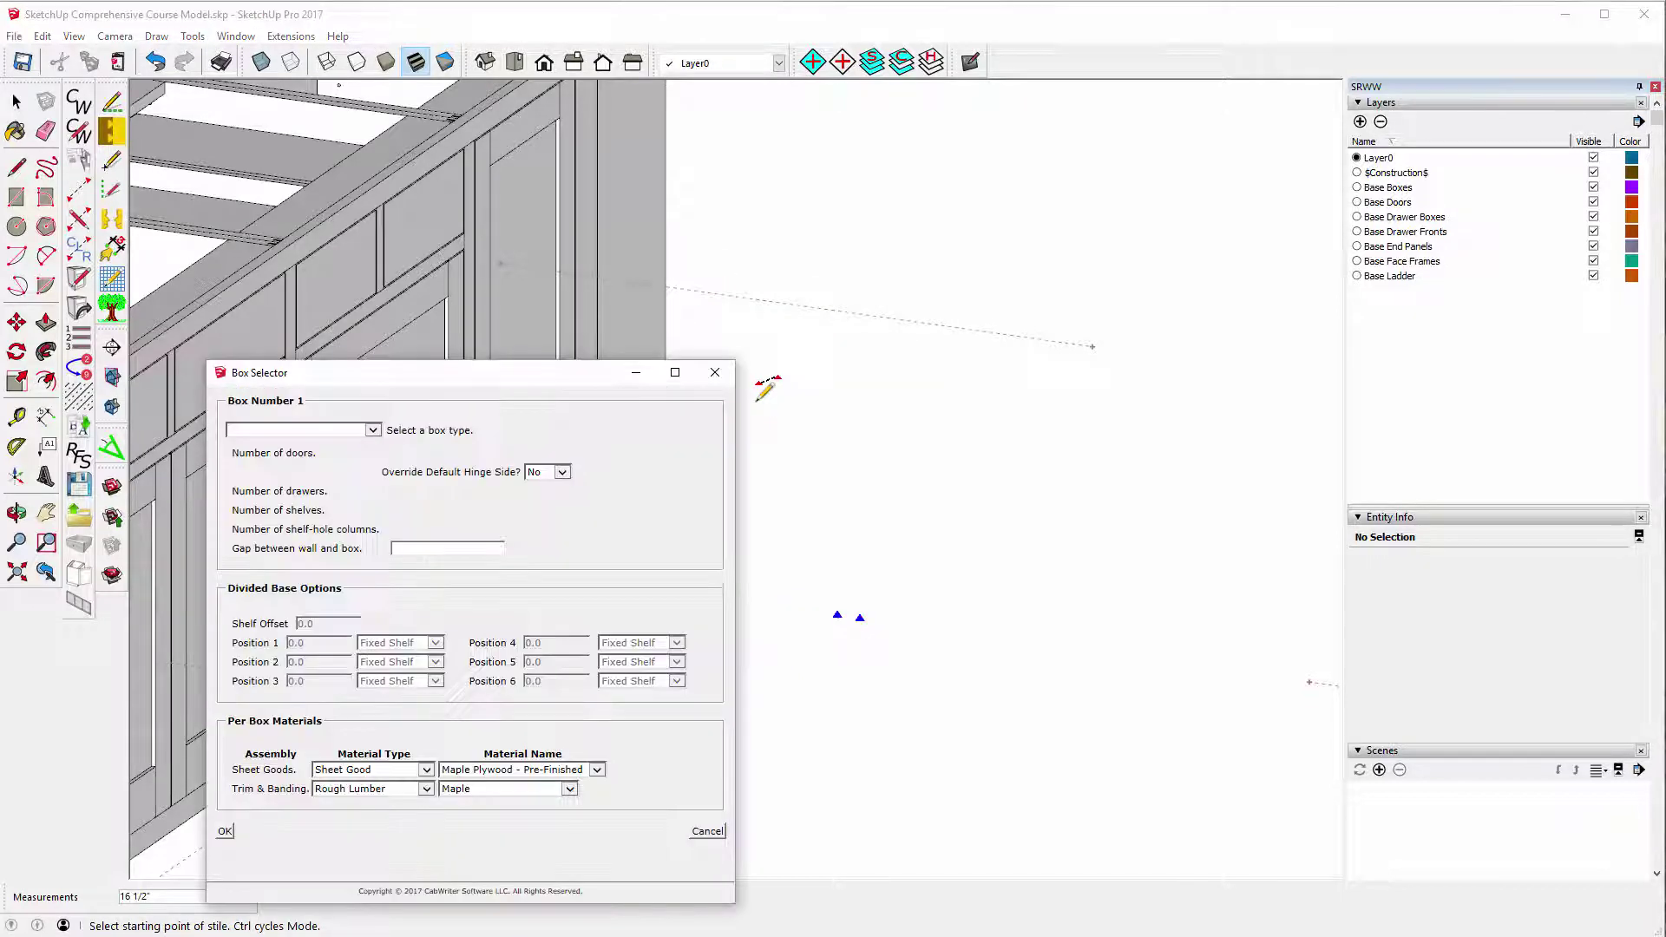
# Make Box 1 a one-door Standard Base and orbit to inspect it at the run's end.
pyautogui.click(372, 431)
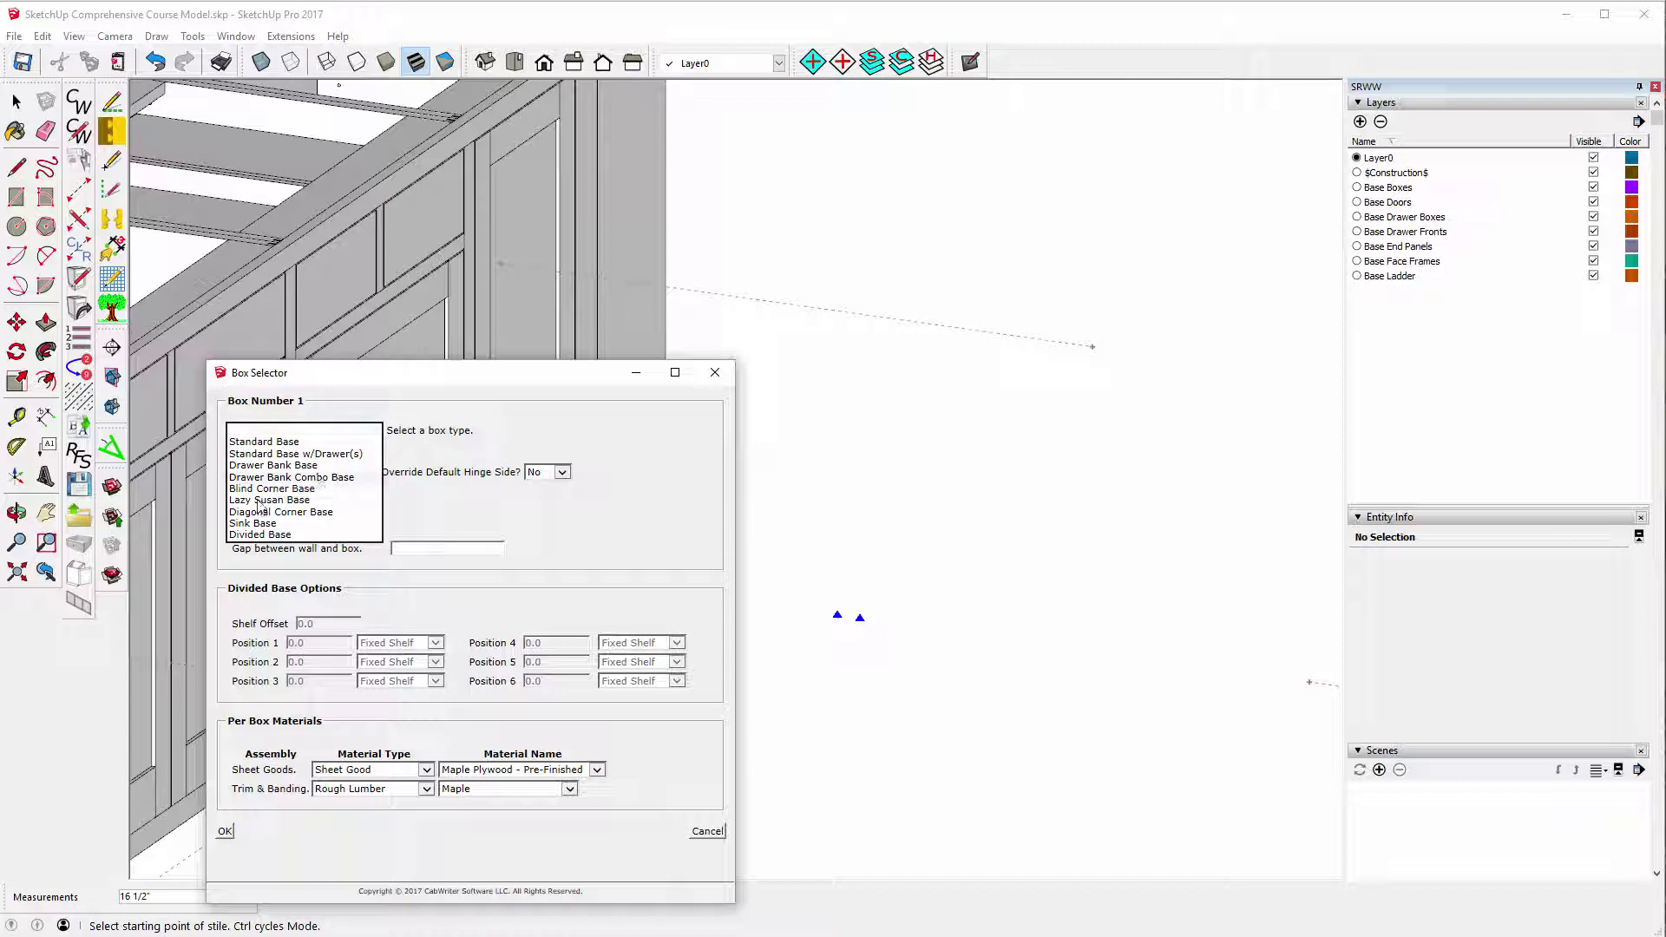
pyautogui.click(259, 444)
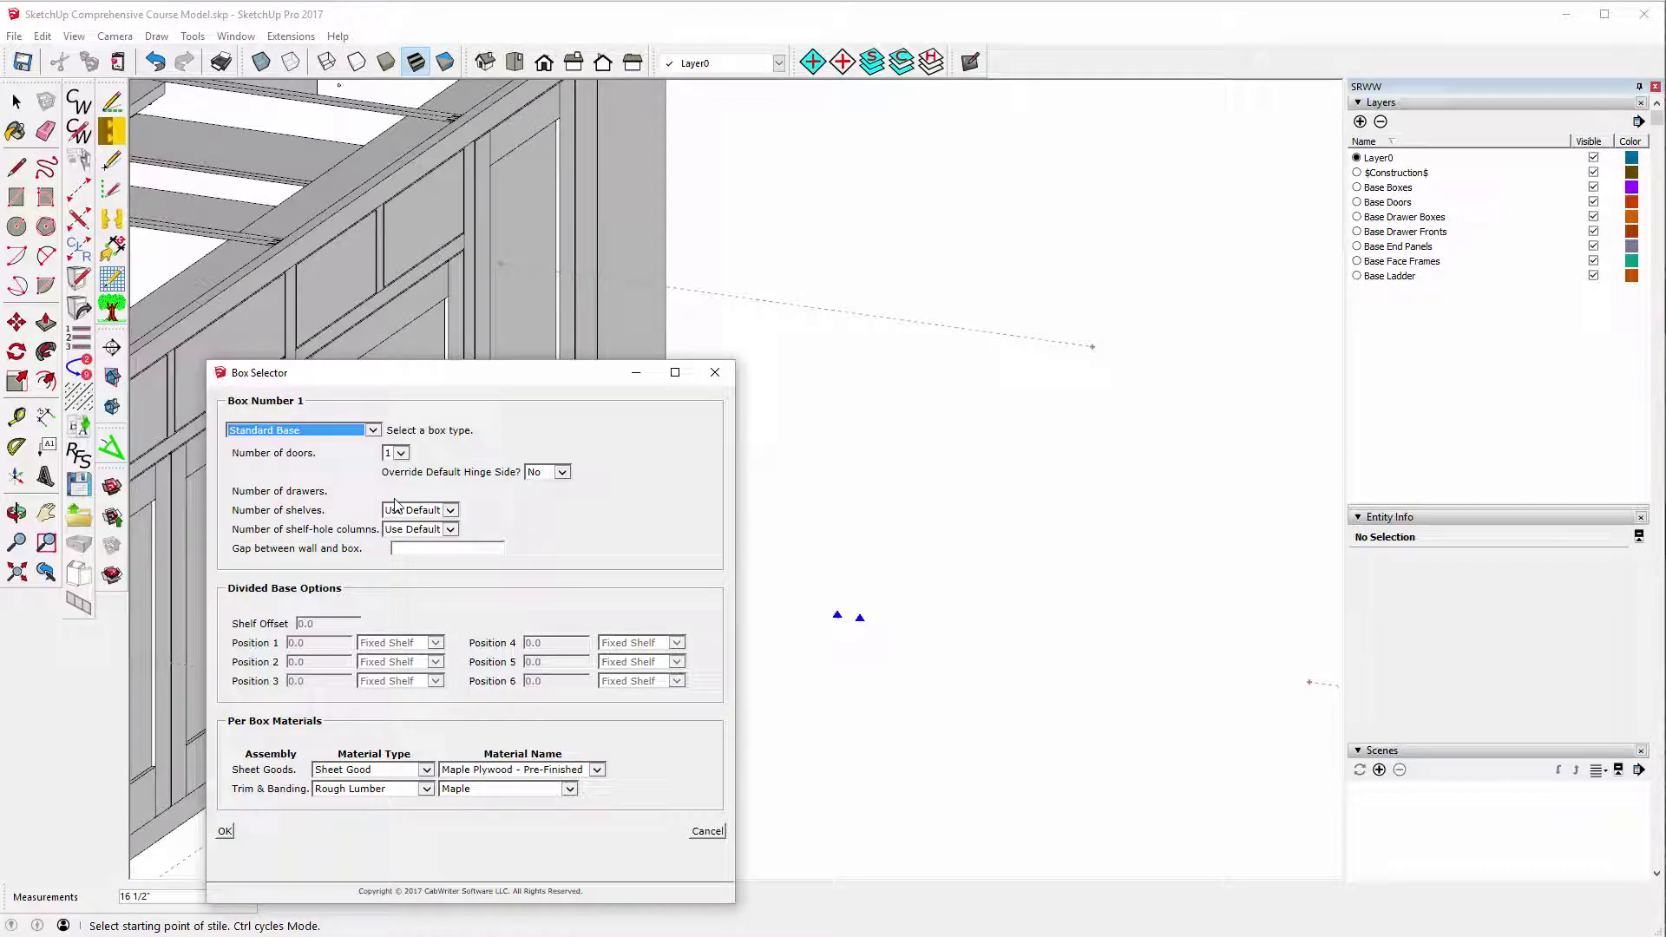
pyautogui.click(225, 833)
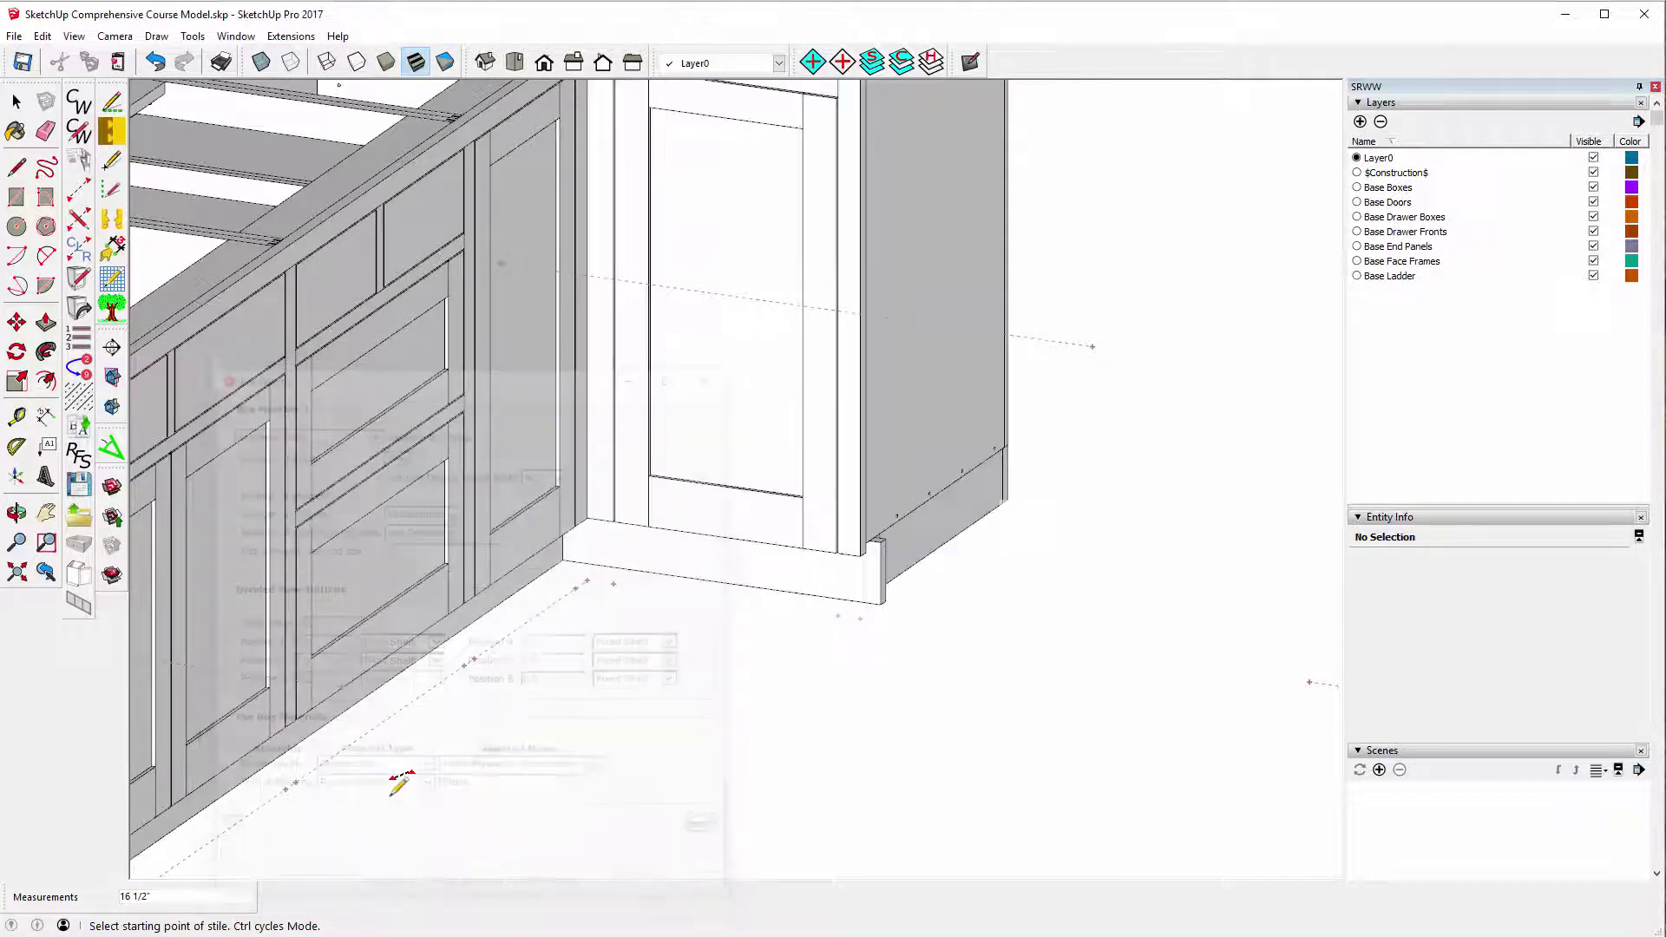
pyautogui.scroll(-6, 399, 707)
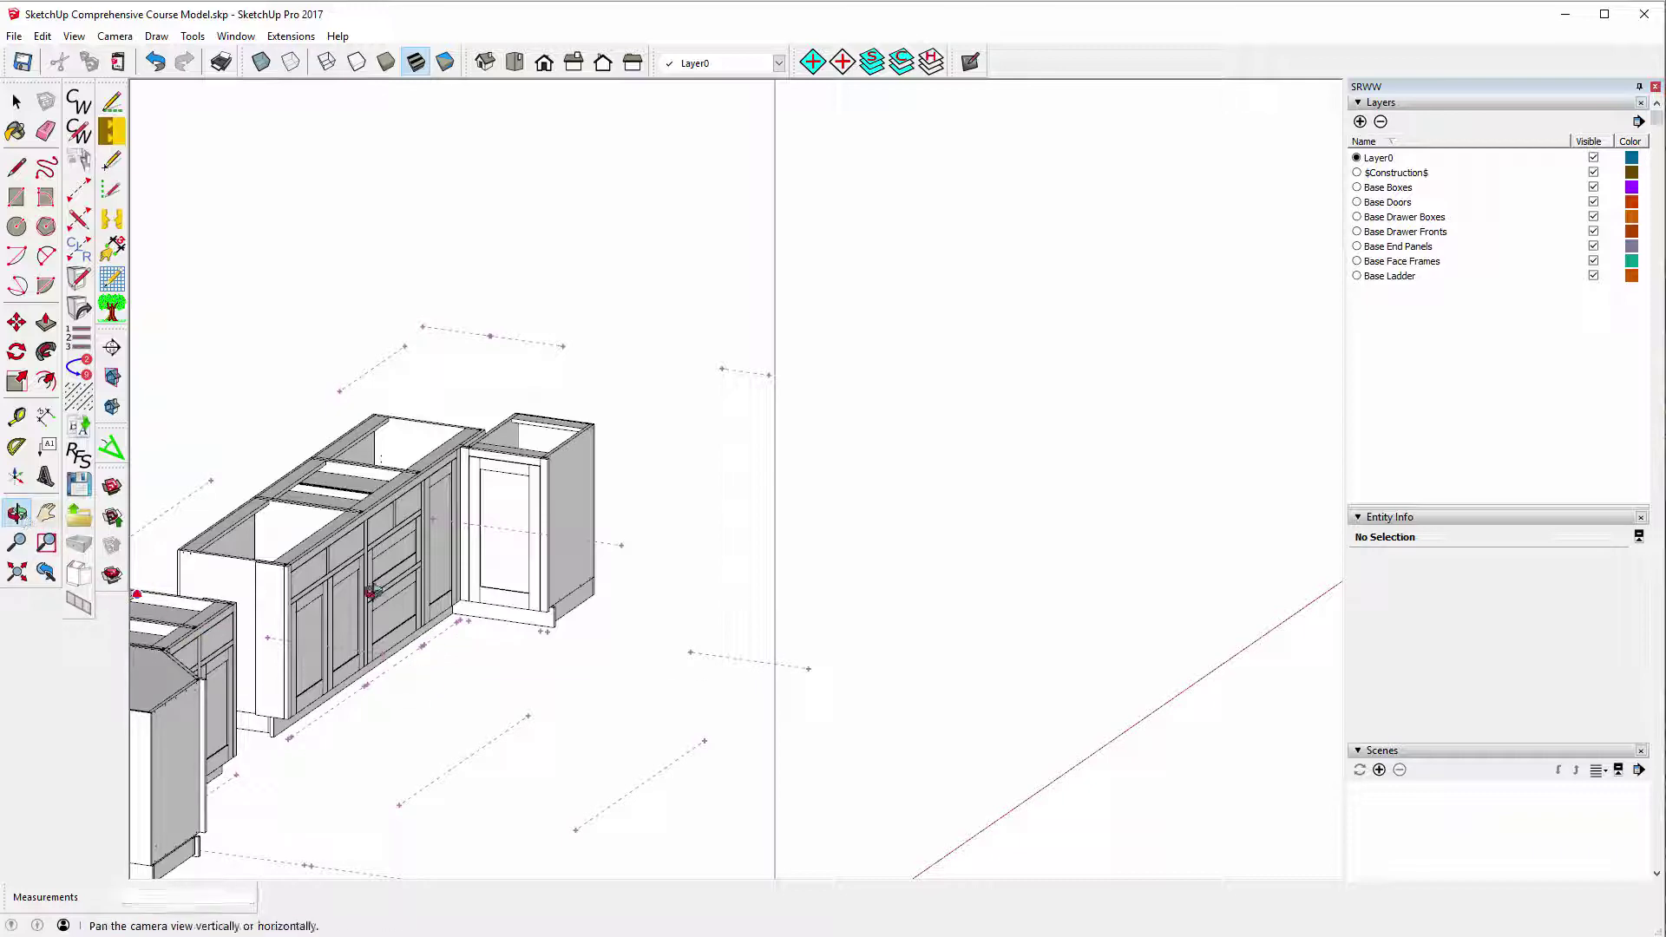
pyautogui.click(17, 512)
pyautogui.moveTo(476, 669); pyautogui.dragTo(817, 788)
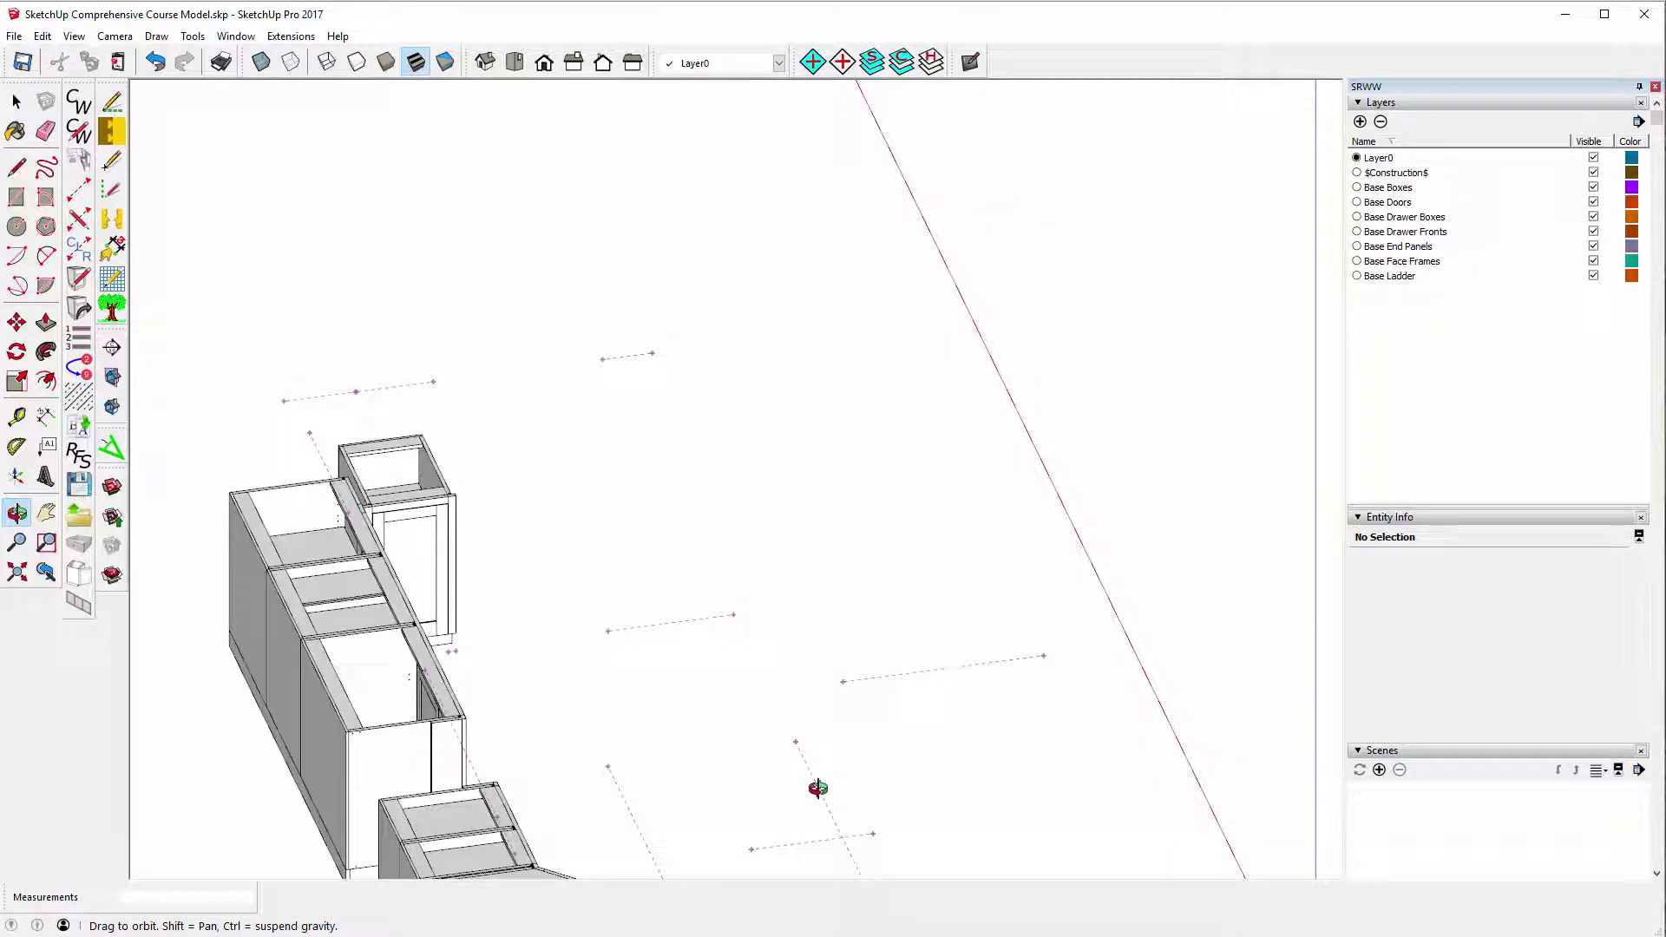
pyautogui.moveTo(662, 658)
pyautogui.mouseDown()
pyautogui.moveTo(692, 632)
pyautogui.moveTo(668, 644)
pyautogui.mouseUp()
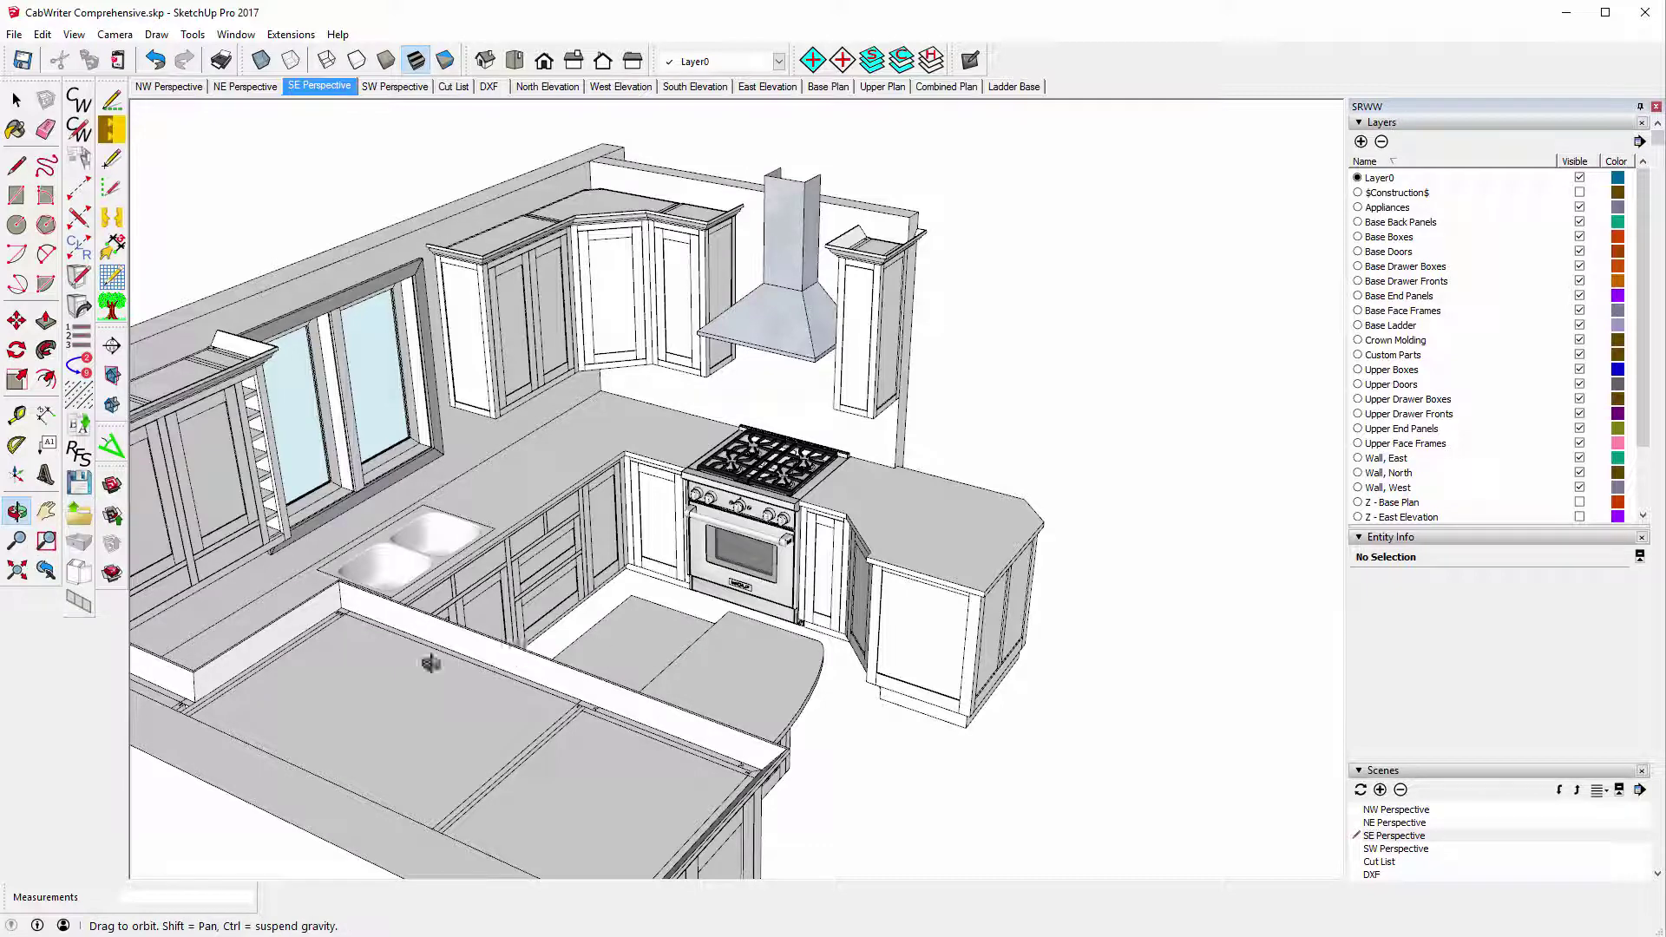
# Measure the 9 1/4" panel beside the range, then return to the course model.
pyautogui.click(17, 415)
pyautogui.scroll(3, 831, 621)
pyautogui.scroll(8, 831, 621)
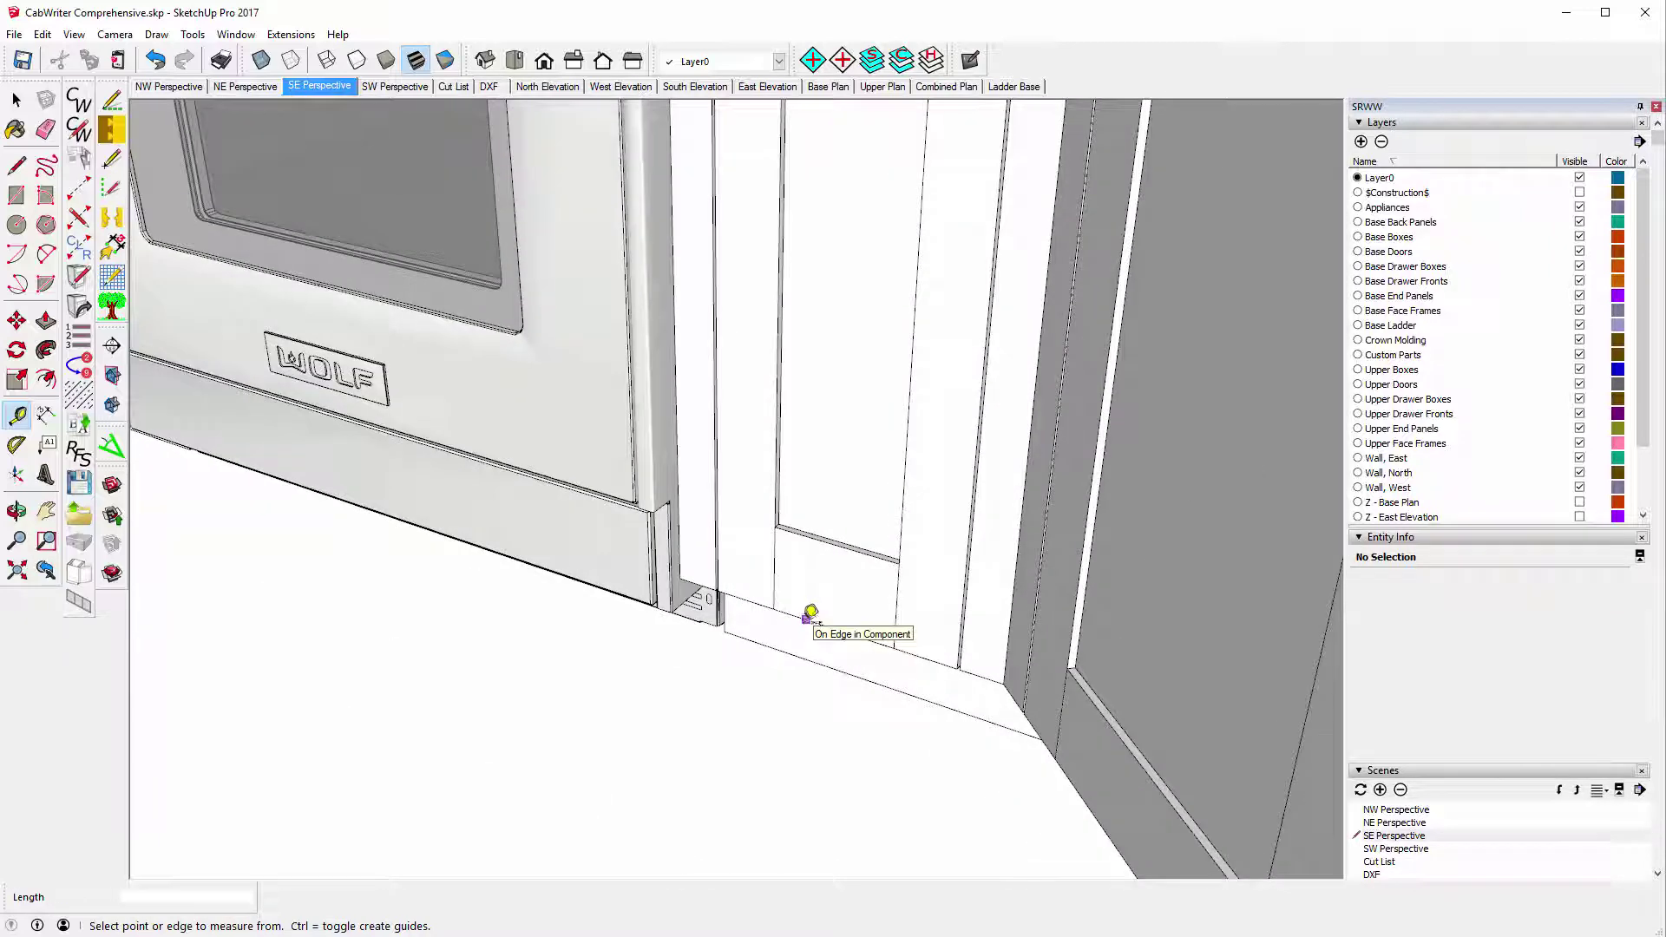
pyautogui.scroll(3, 810, 613)
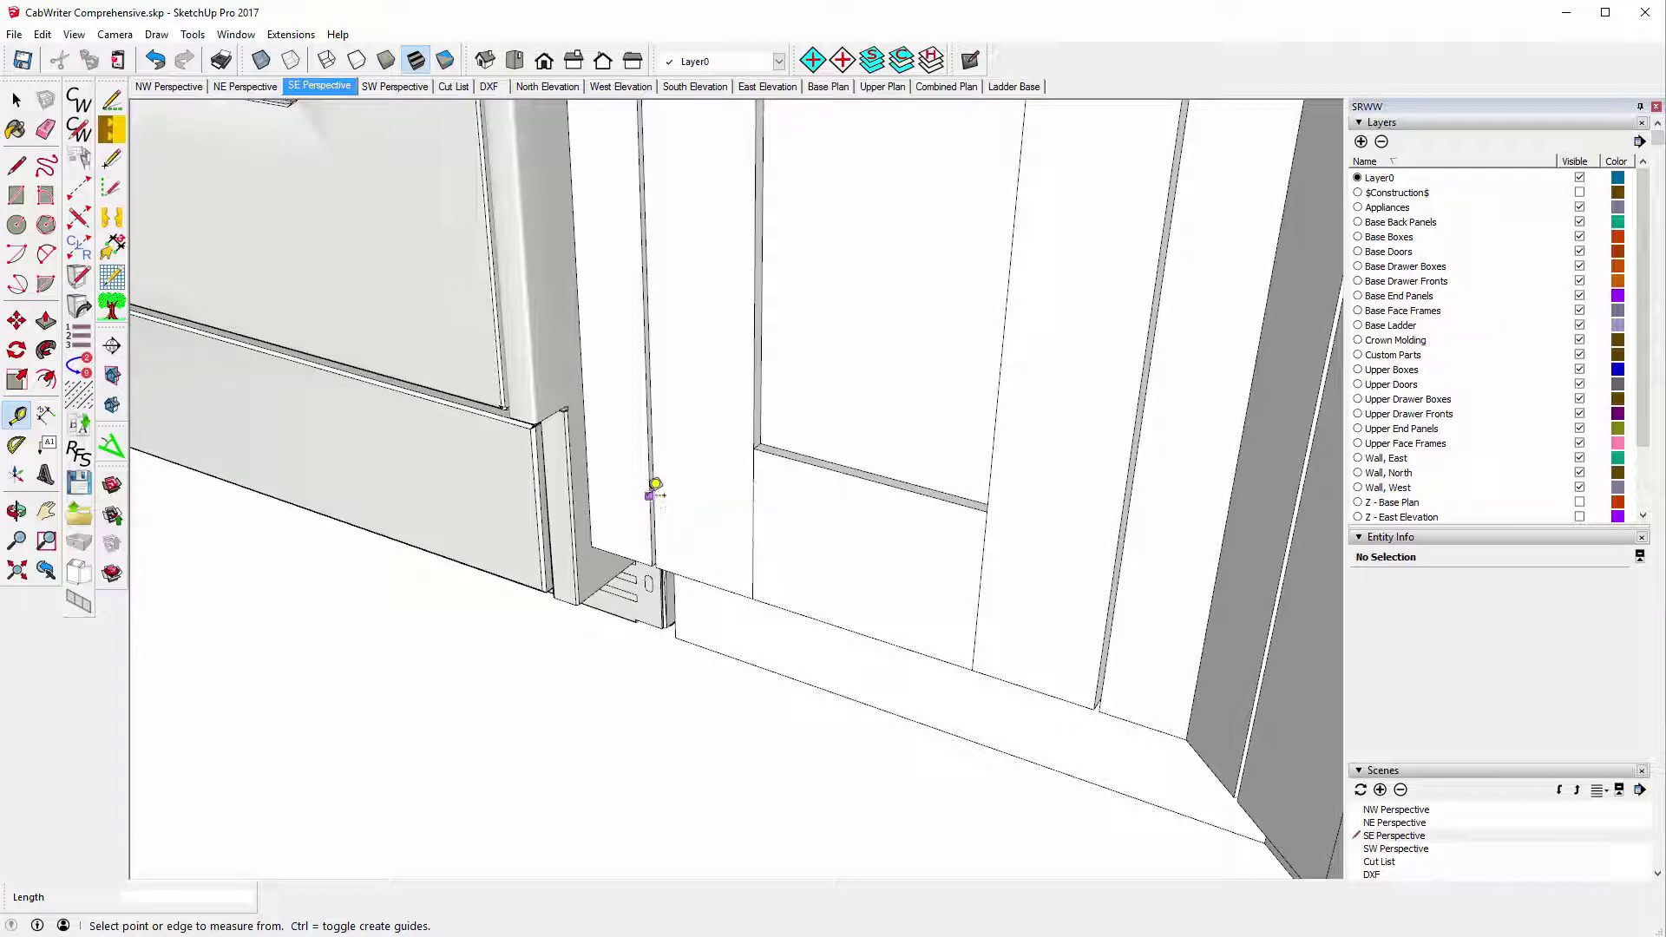
pyautogui.click(656, 485)
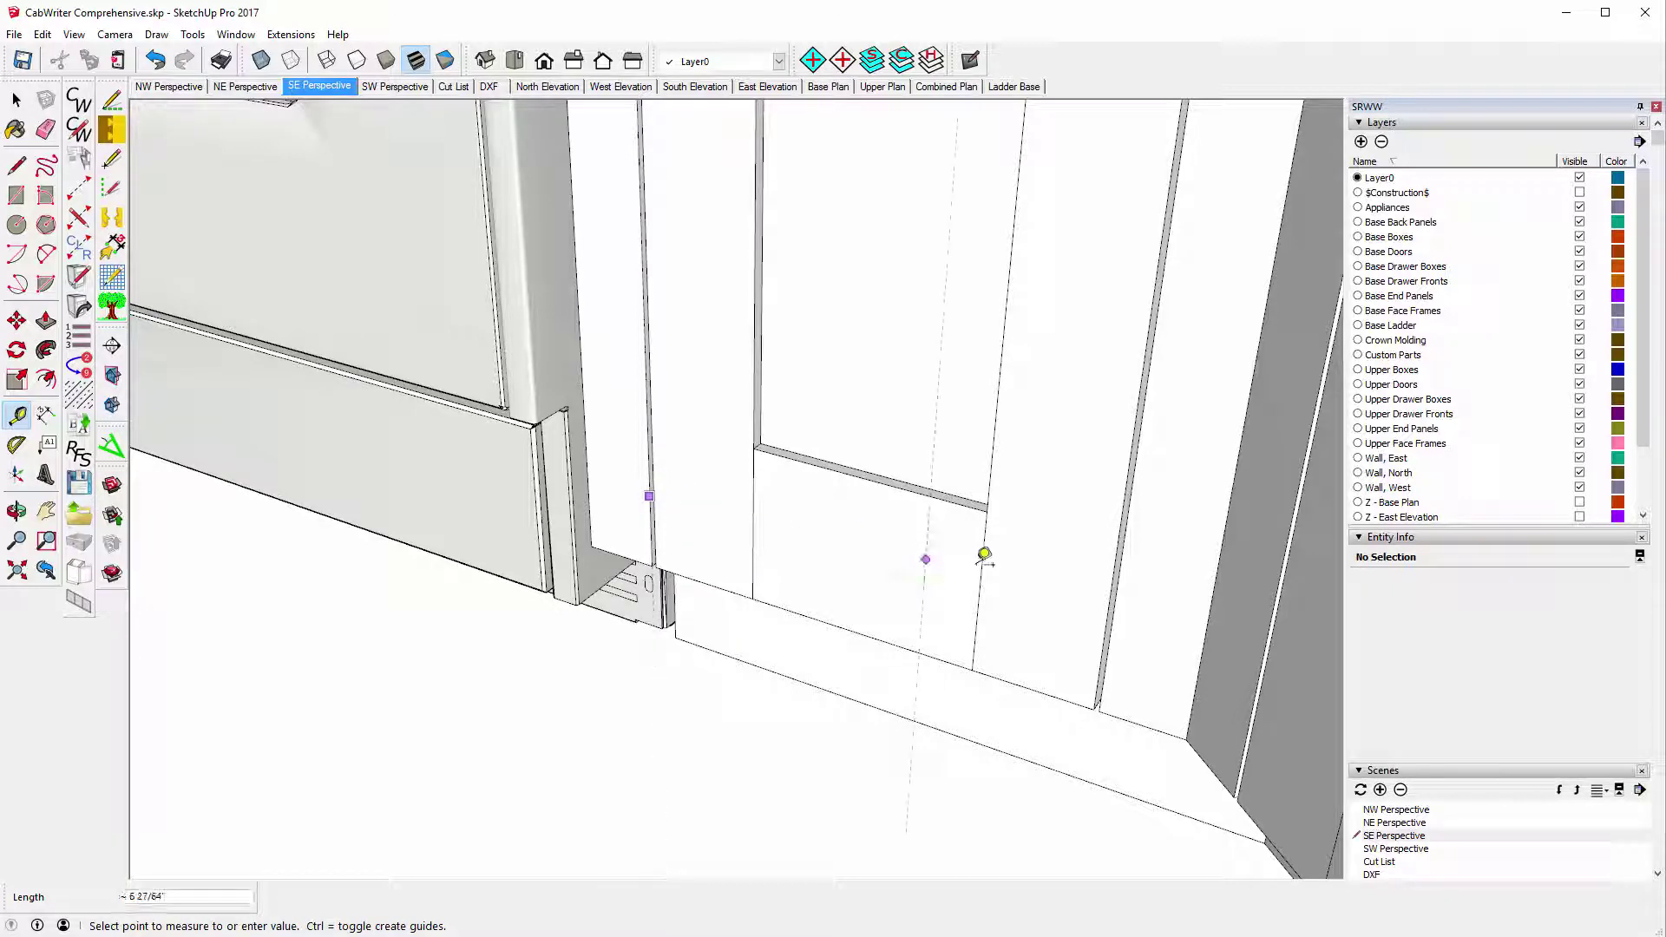
pyautogui.click(1126, 600)
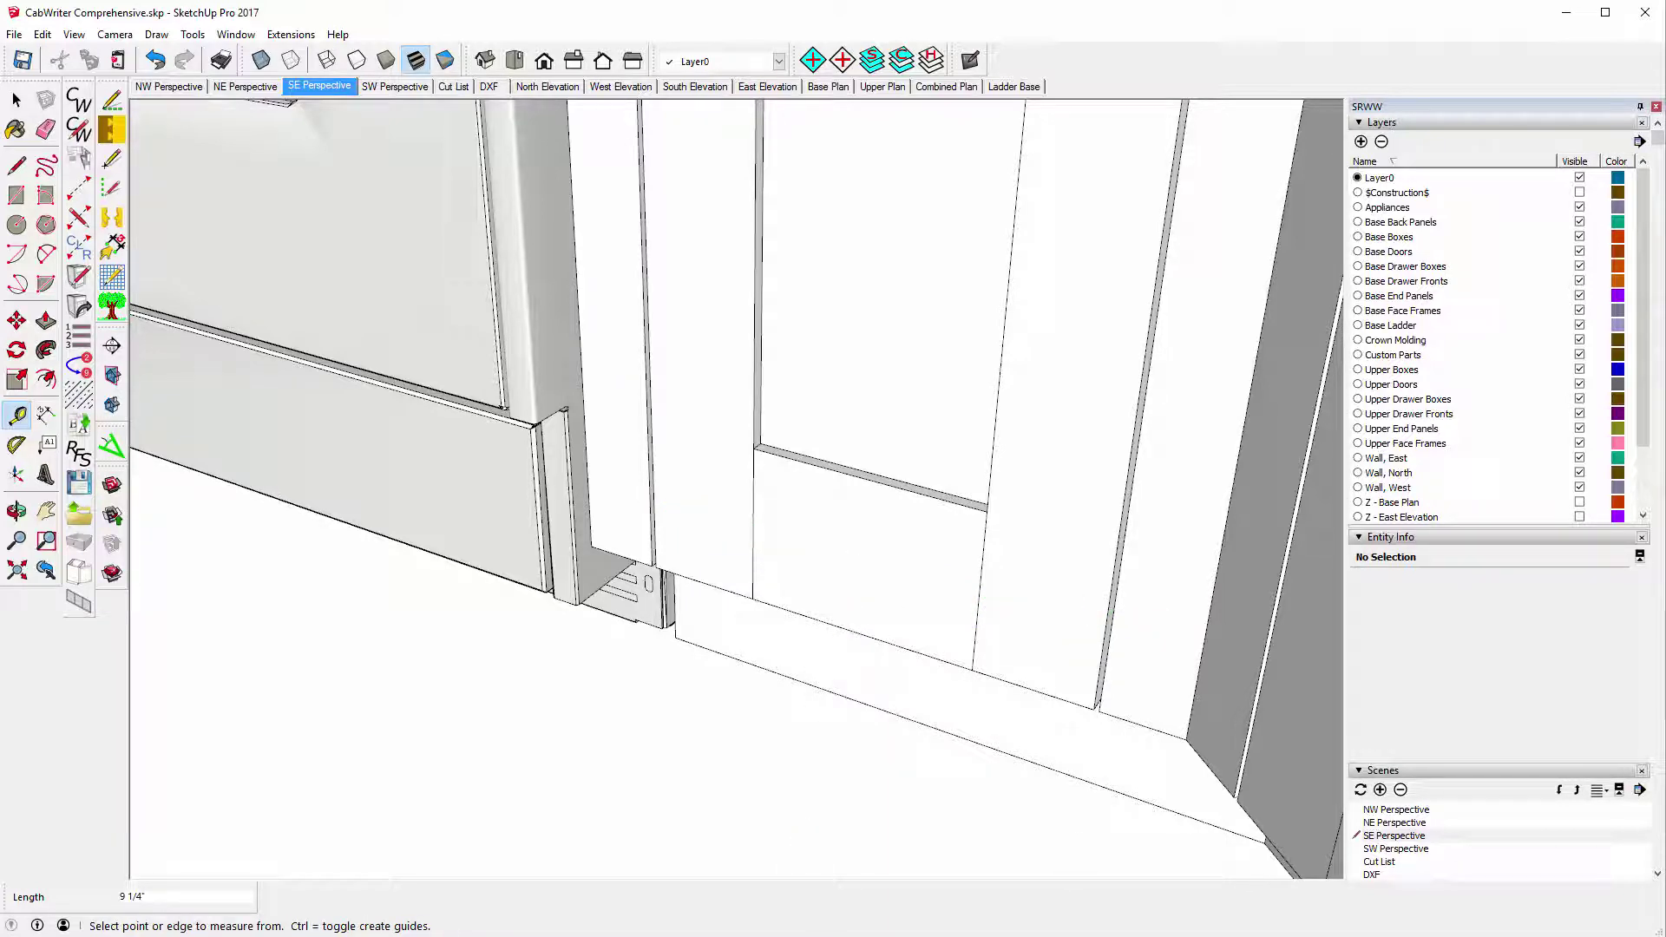
pyautogui.click(881, 893)
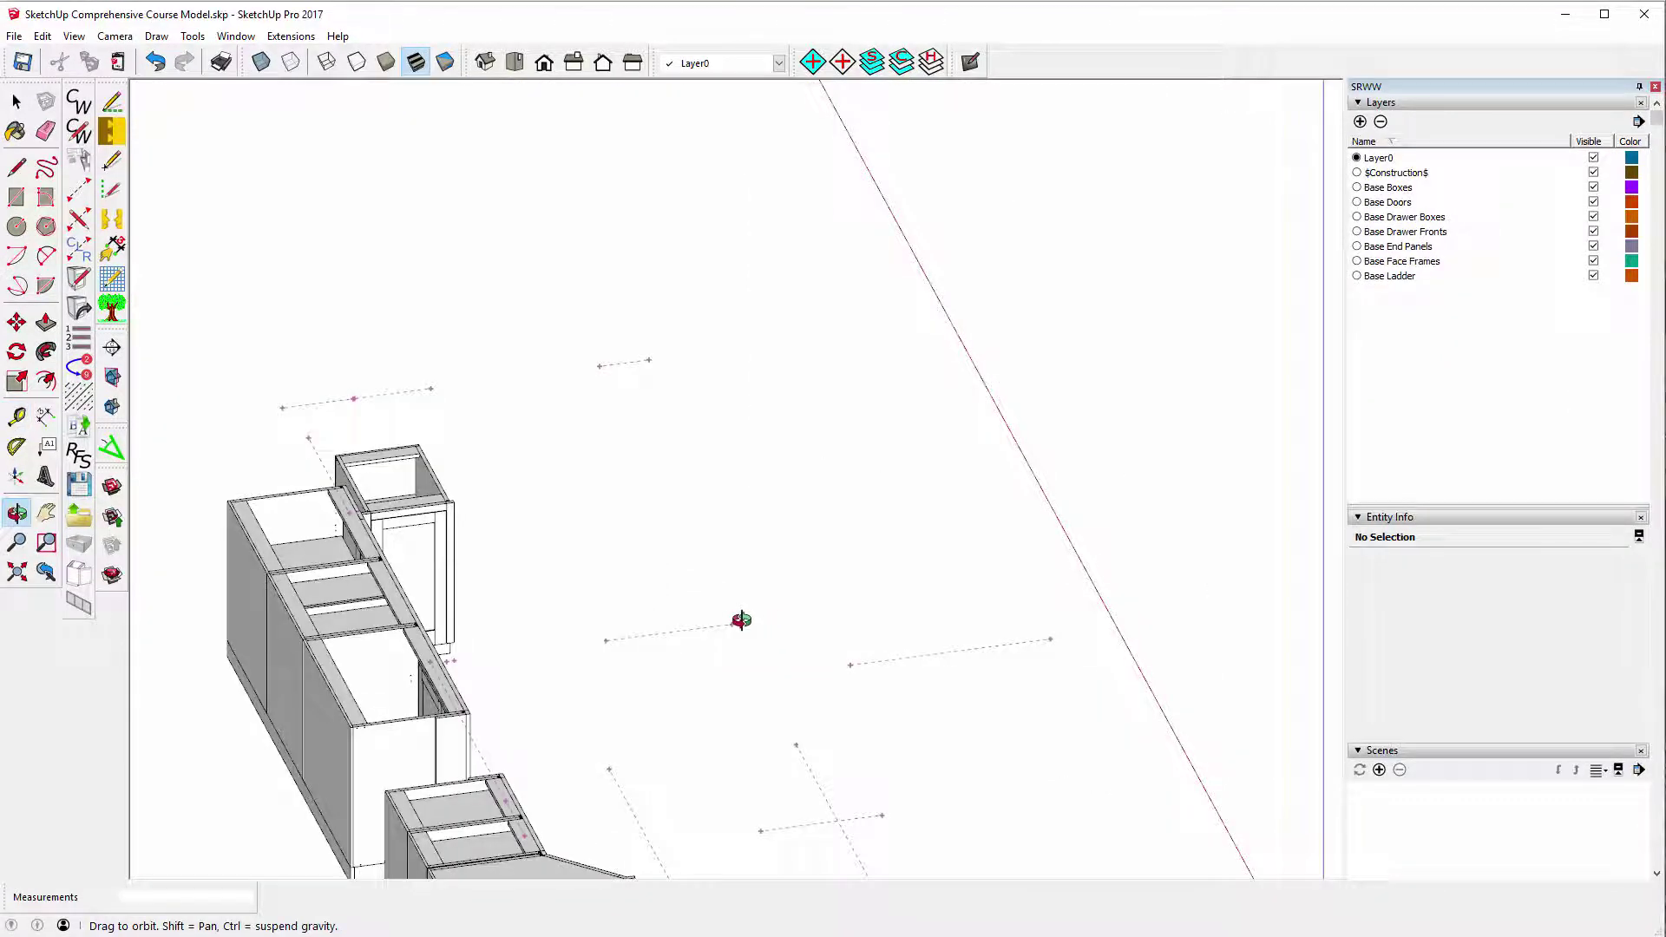
pyautogui.moveTo(740, 647); pyautogui.dragTo(669, 581)
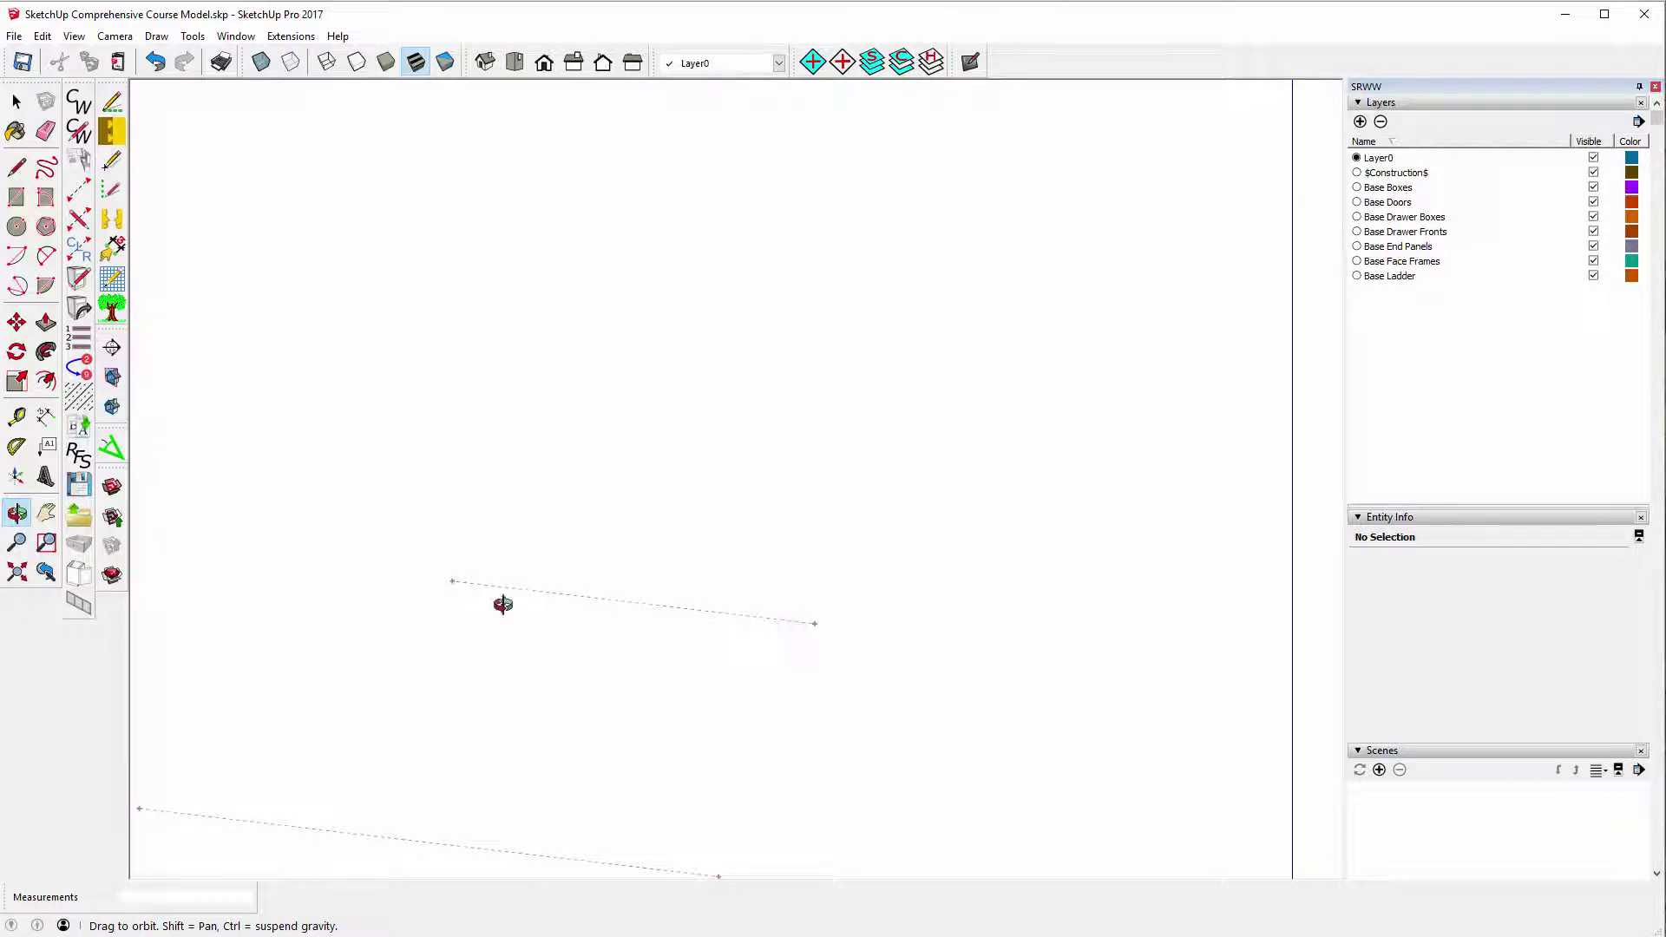
# Bring the end cabinet into view and add a Right Pivot Panel stile on the guide line.
pyautogui.moveTo(674, 654); pyautogui.dragTo(676, 651)
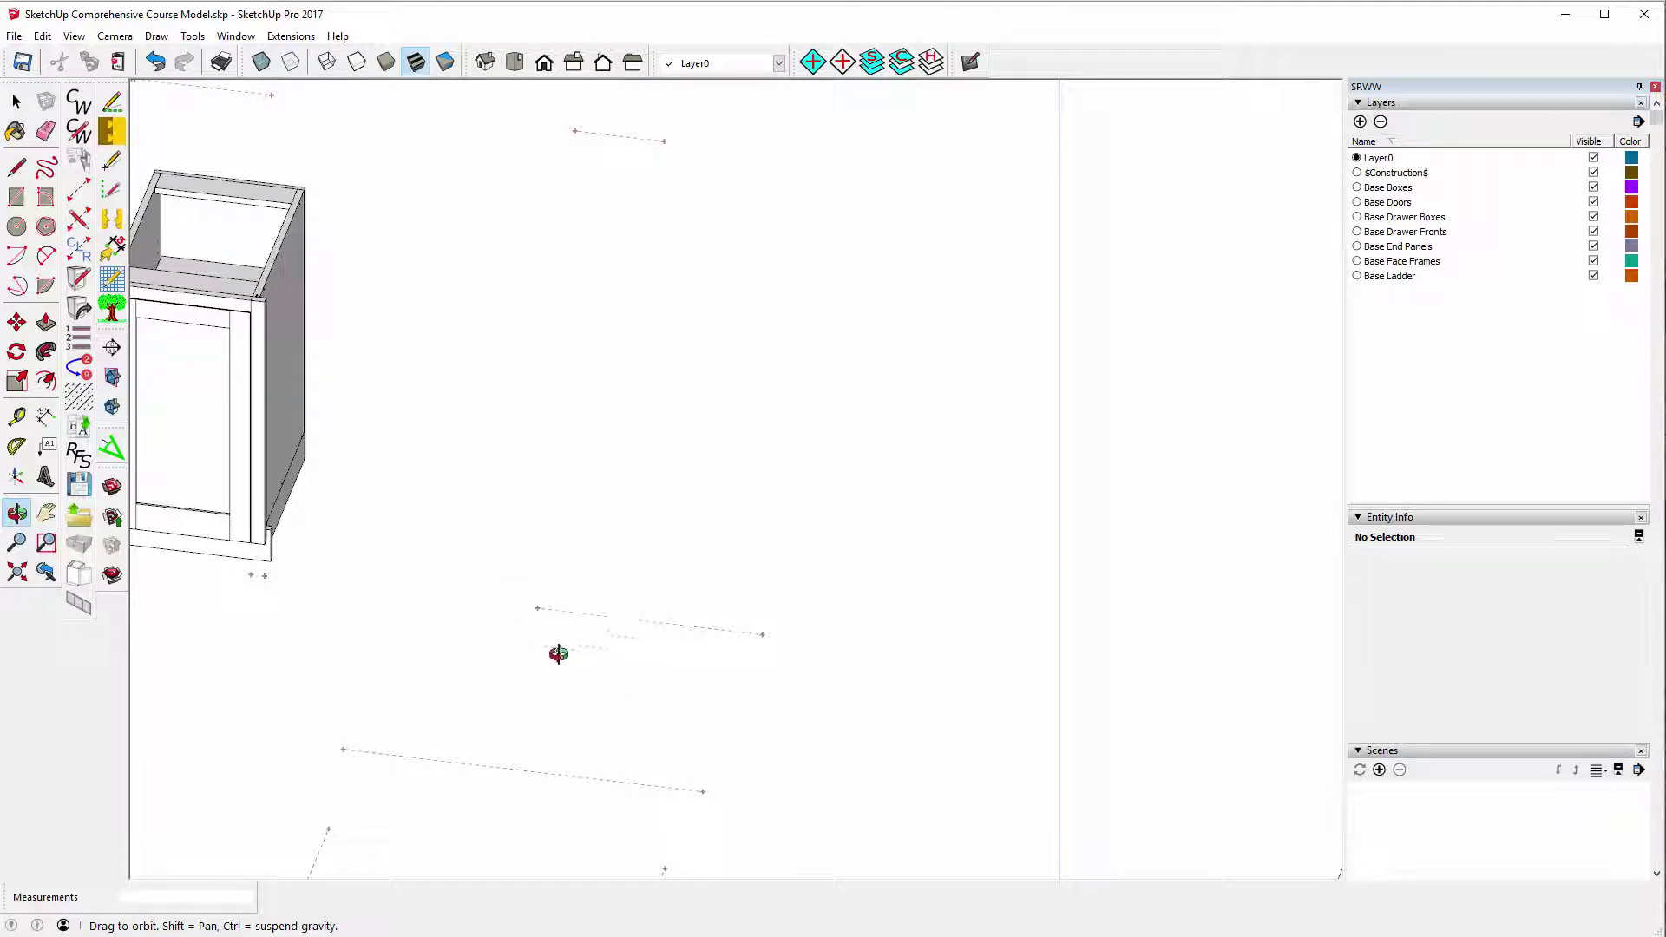
pyautogui.moveTo(673, 695); pyautogui.dragTo(851, 658)
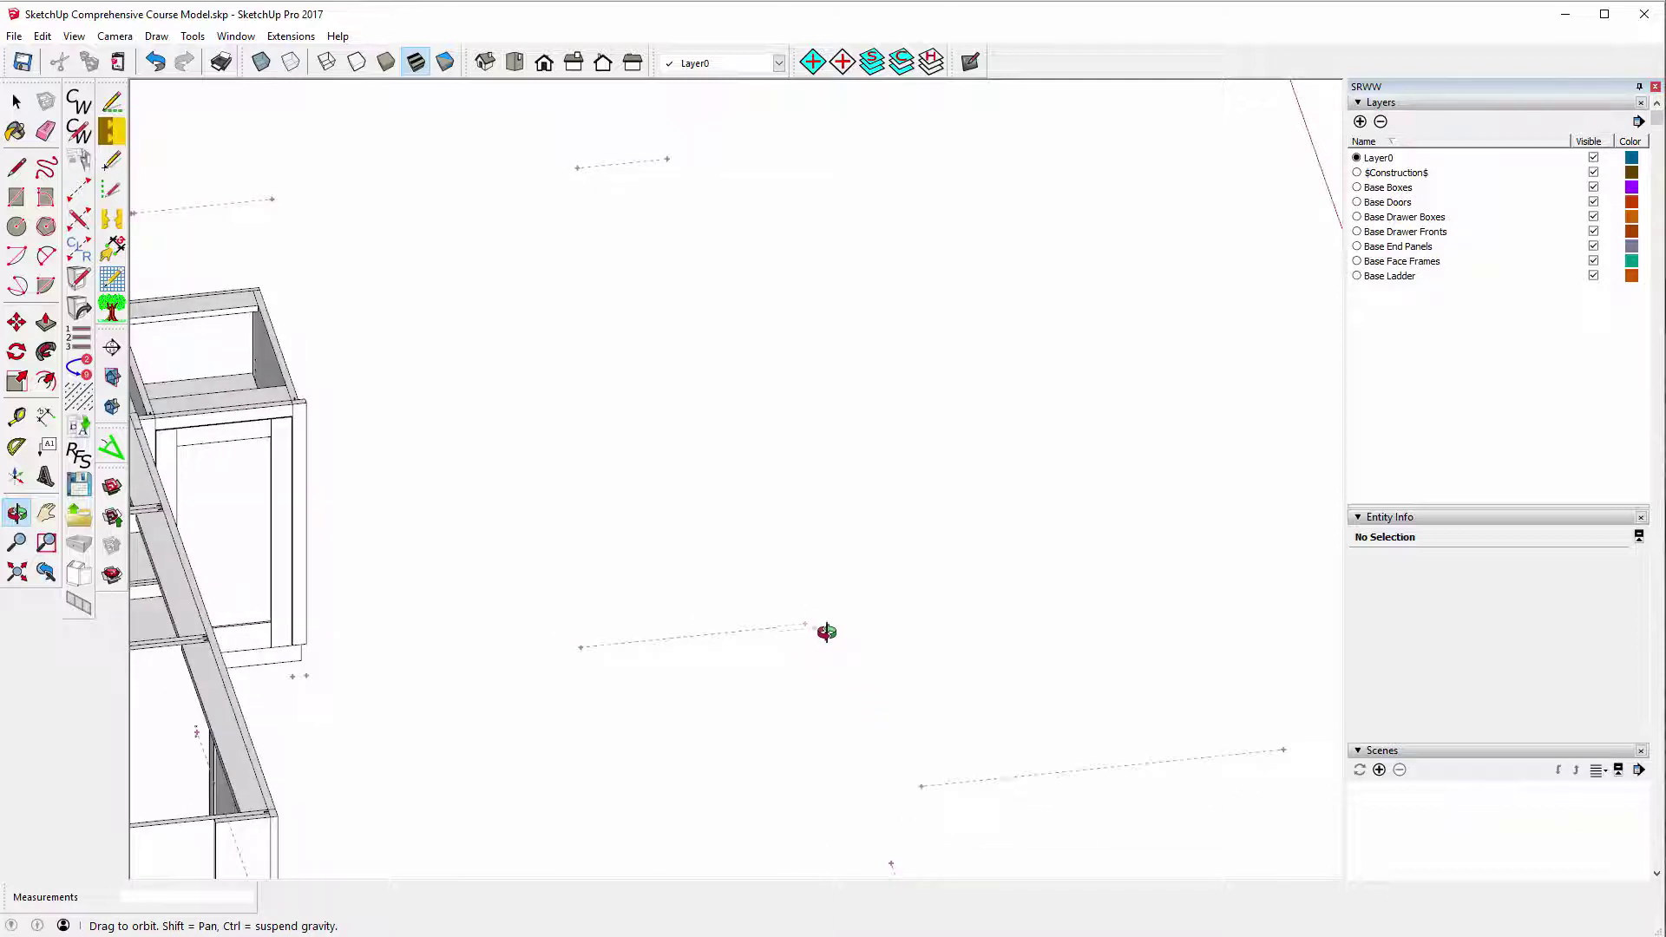
pyautogui.click(79, 193)
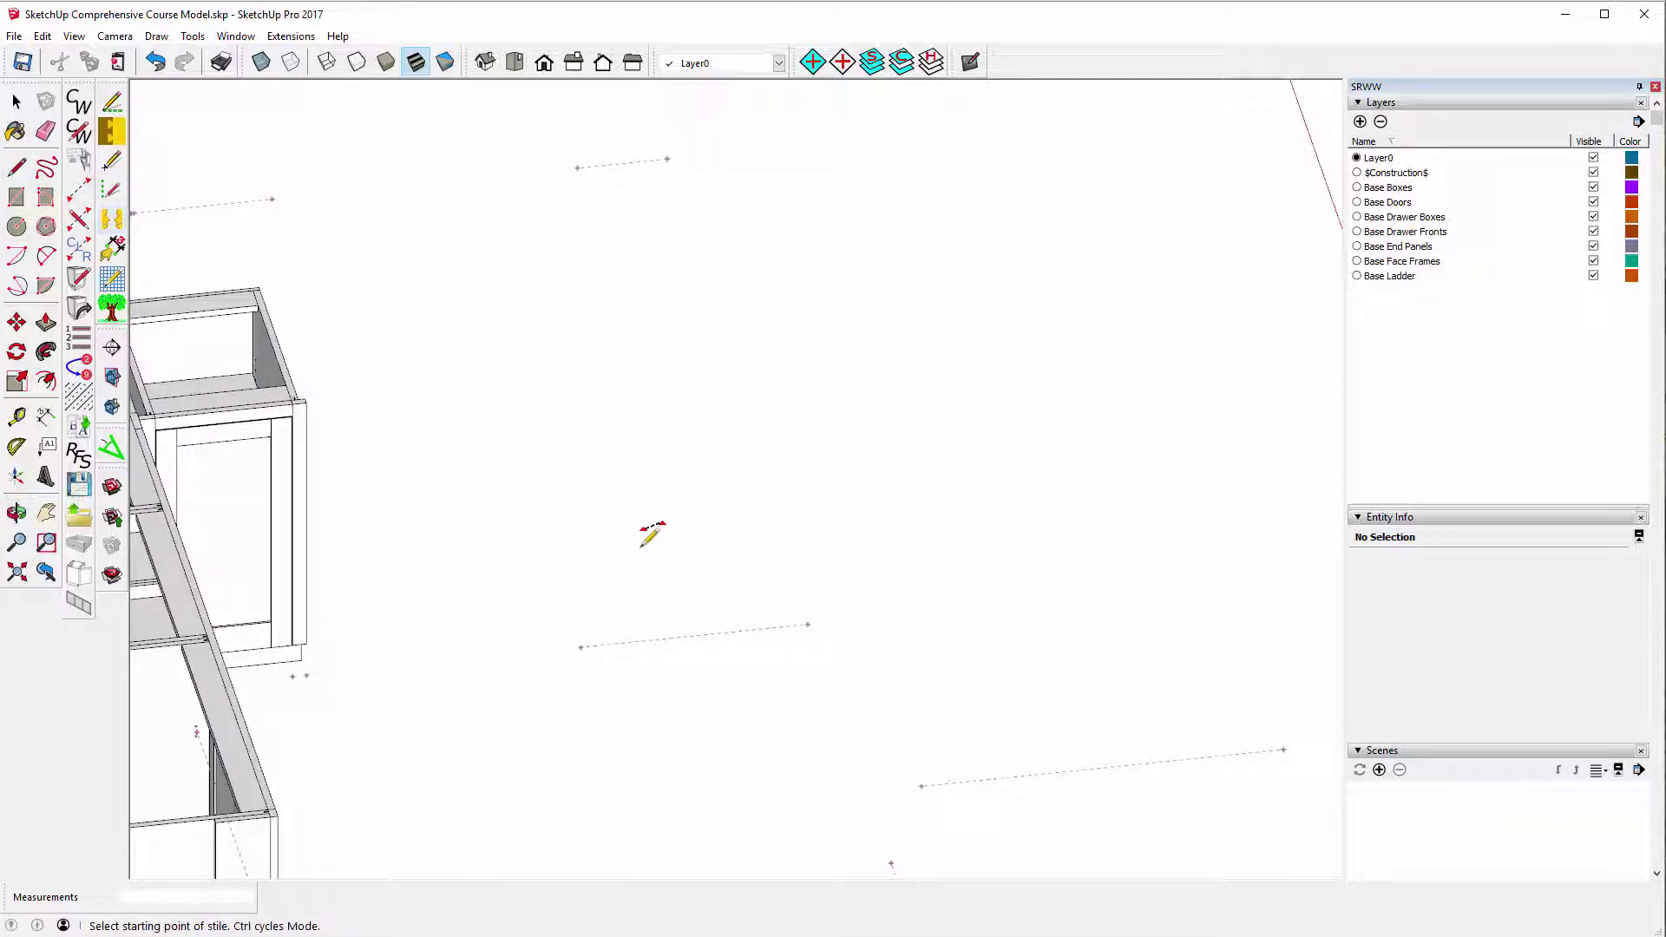
pyautogui.click(807, 623)
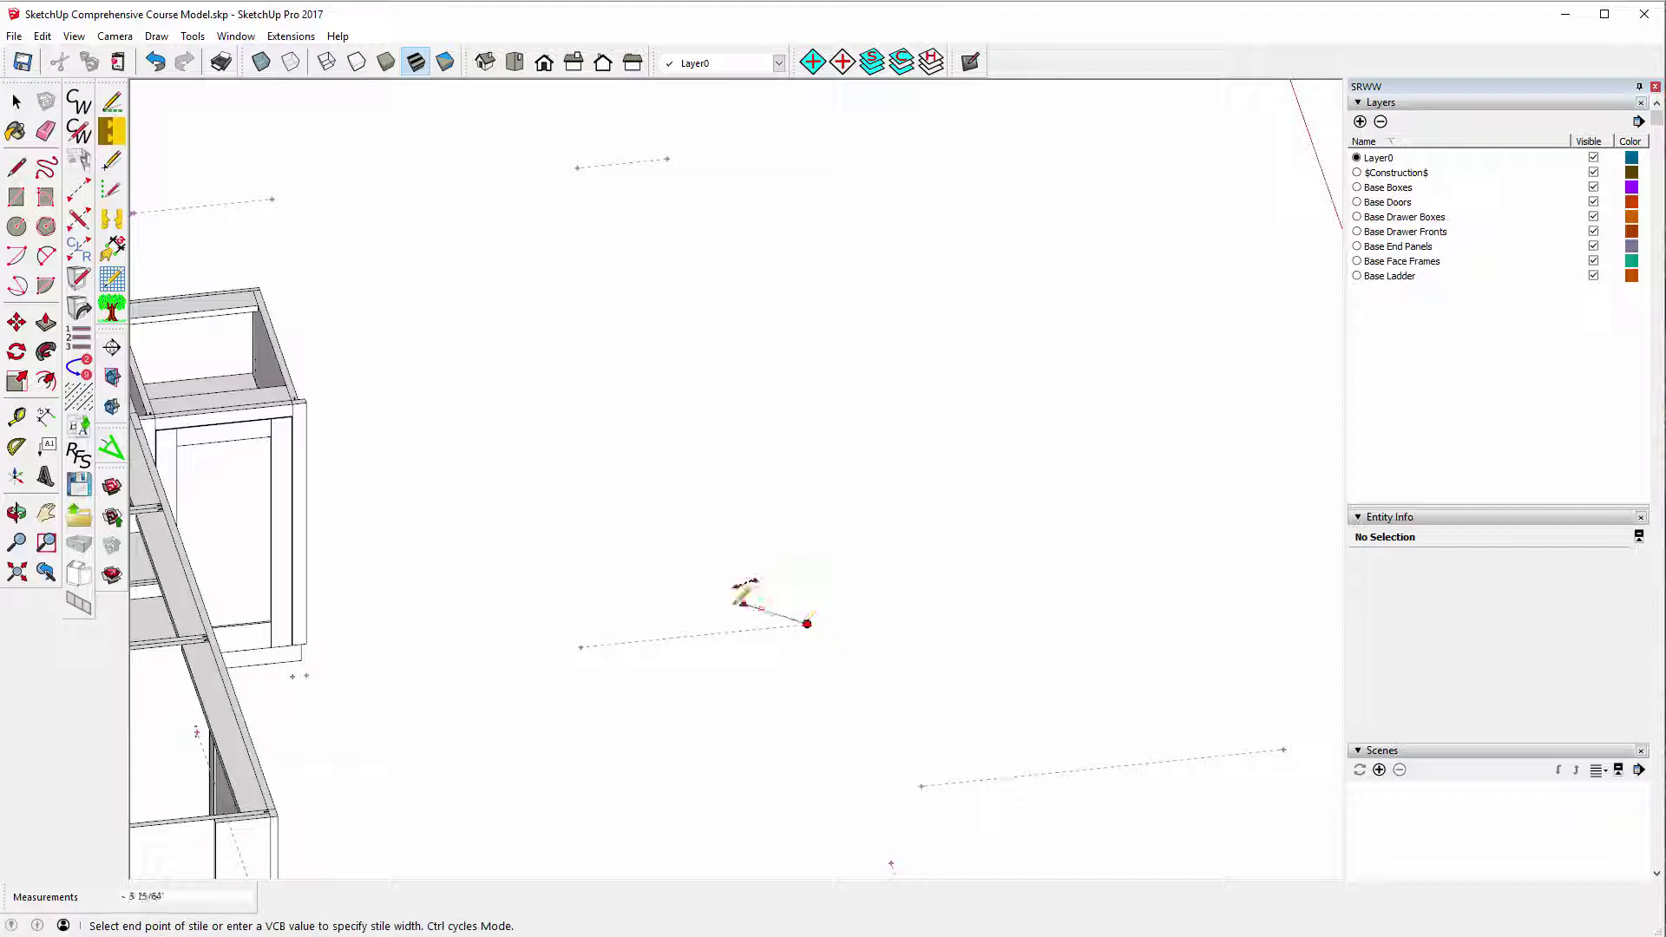
pyautogui.click(661, 638)
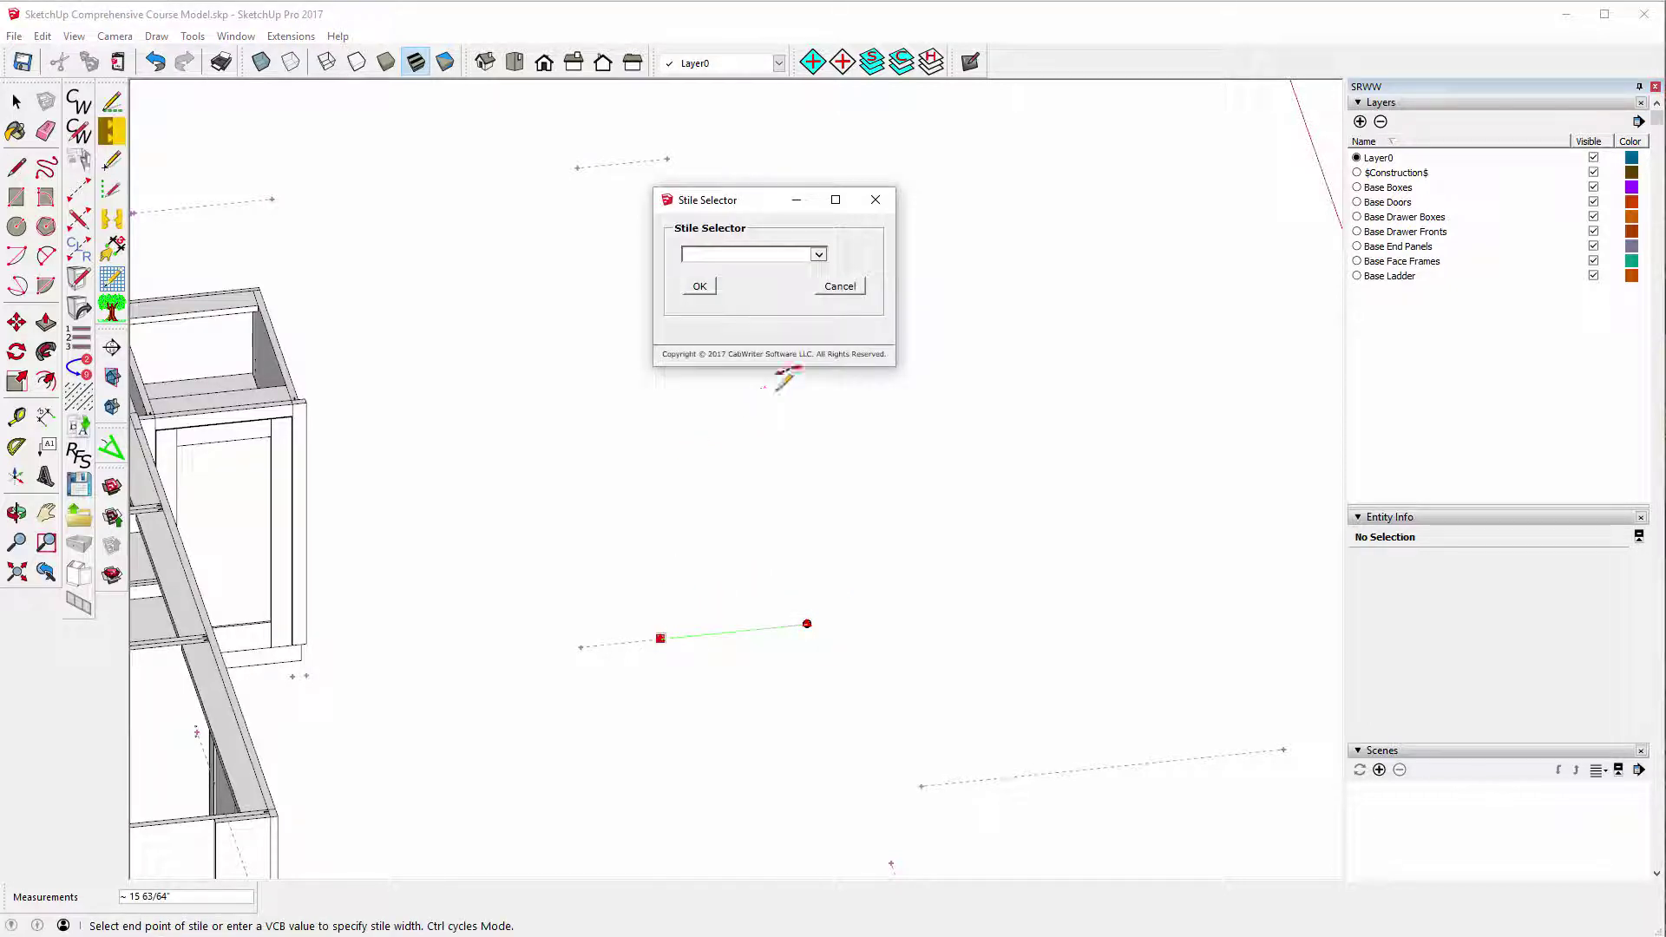
pyautogui.click(819, 257)
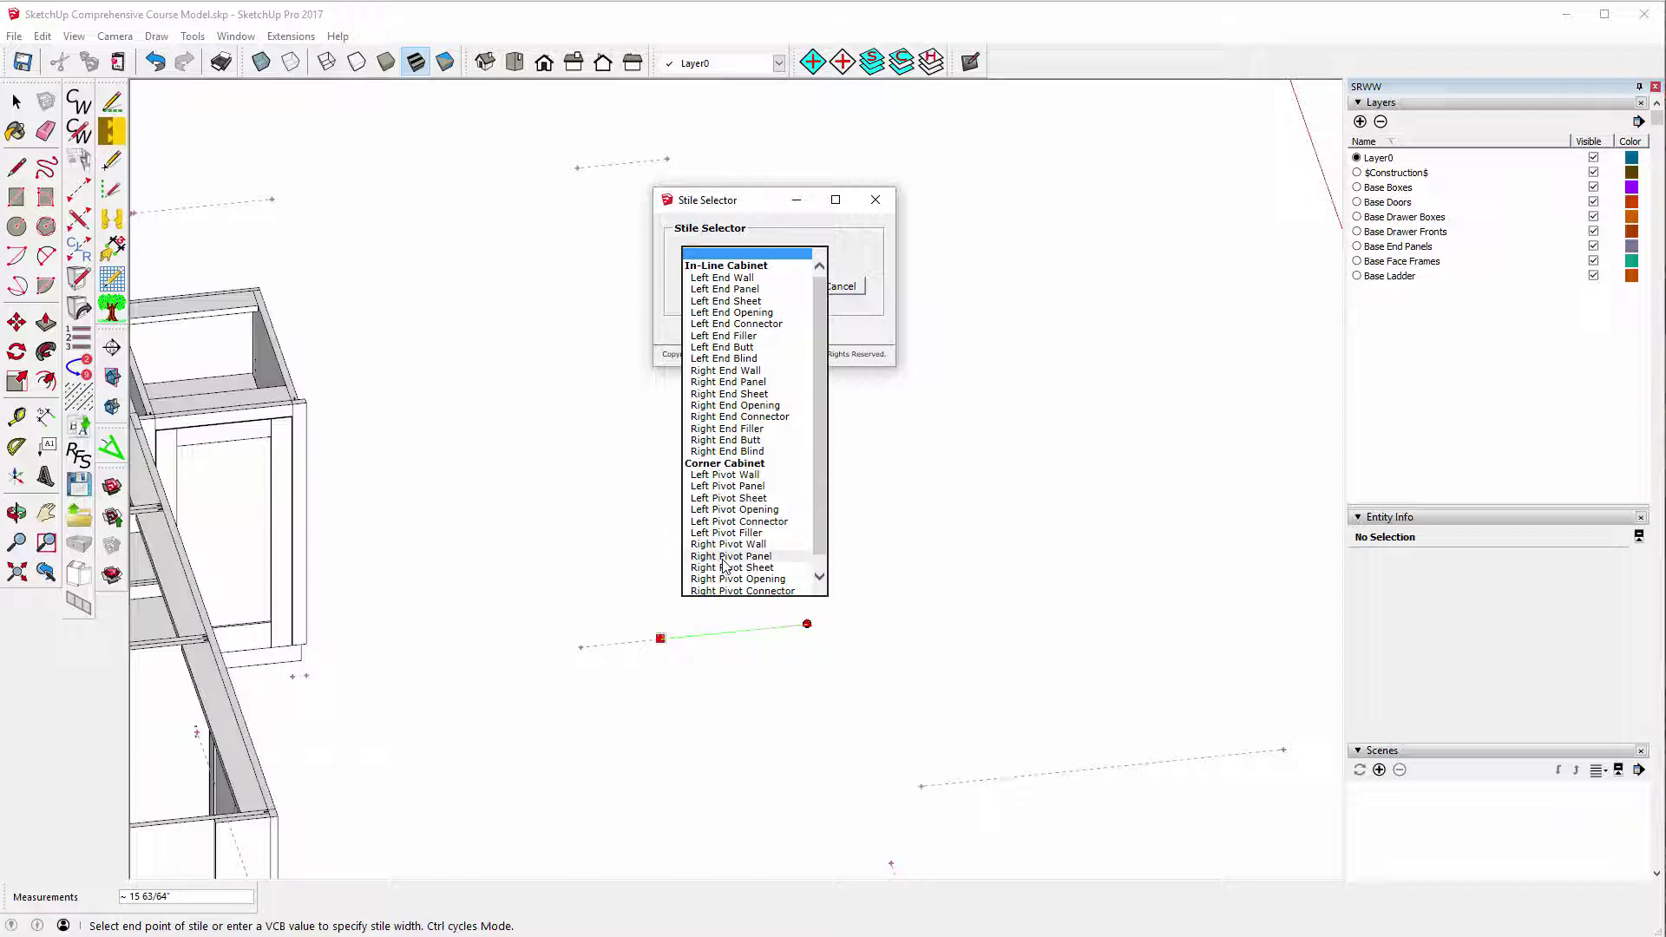
pyautogui.click(724, 558)
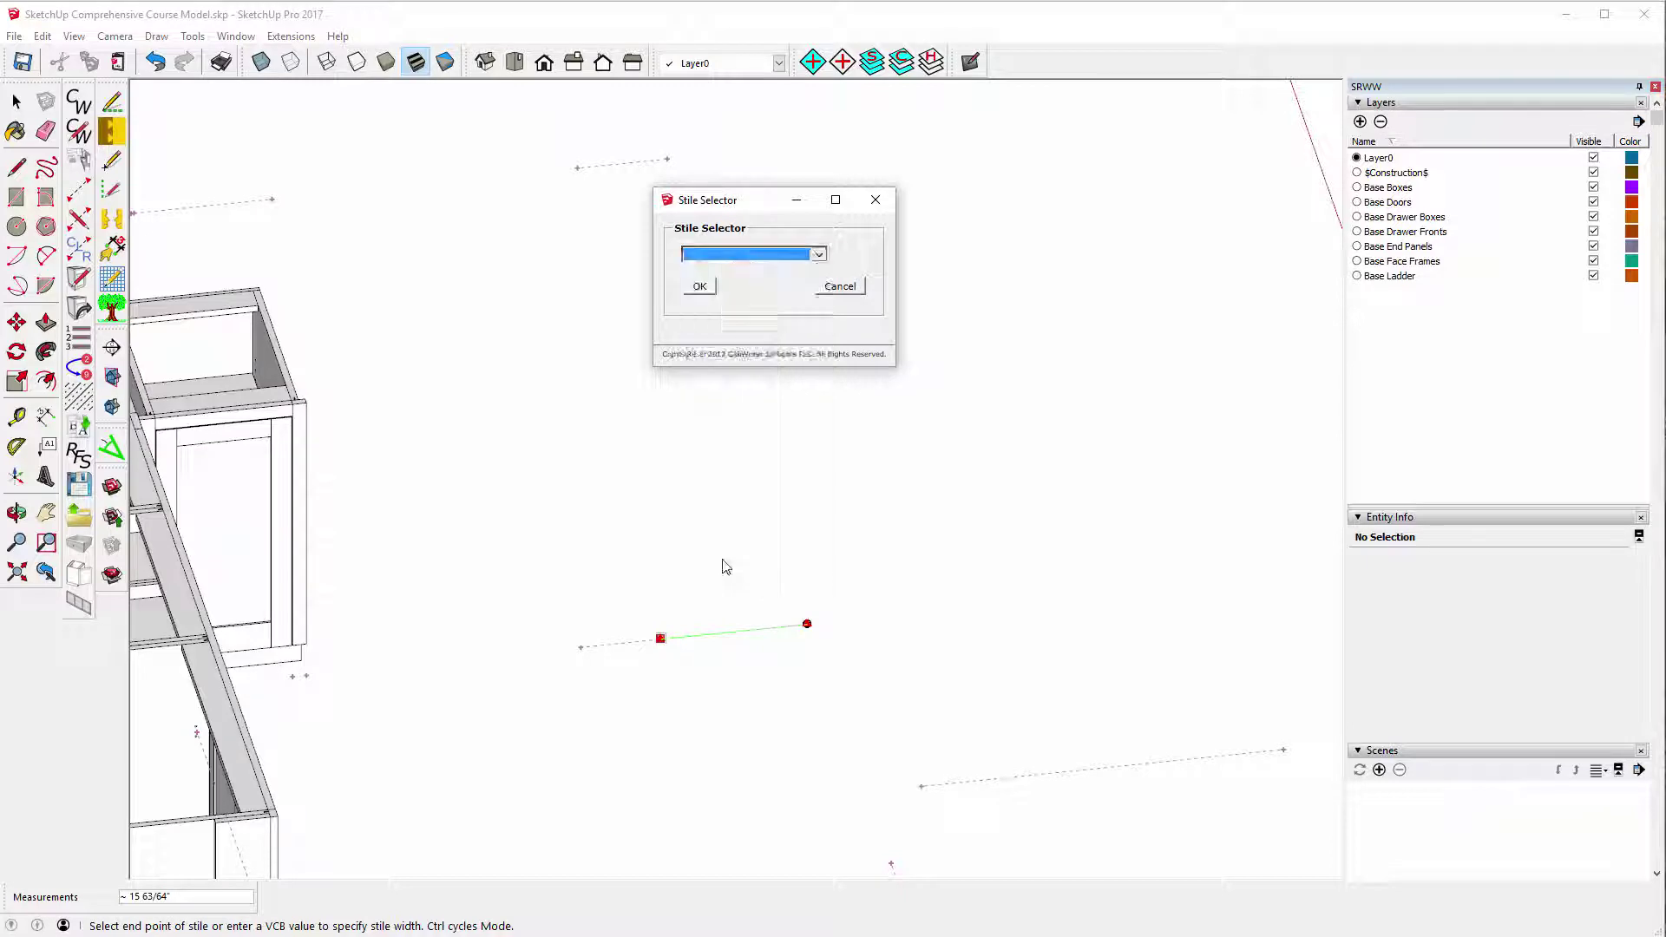
pyautogui.click(700, 287)
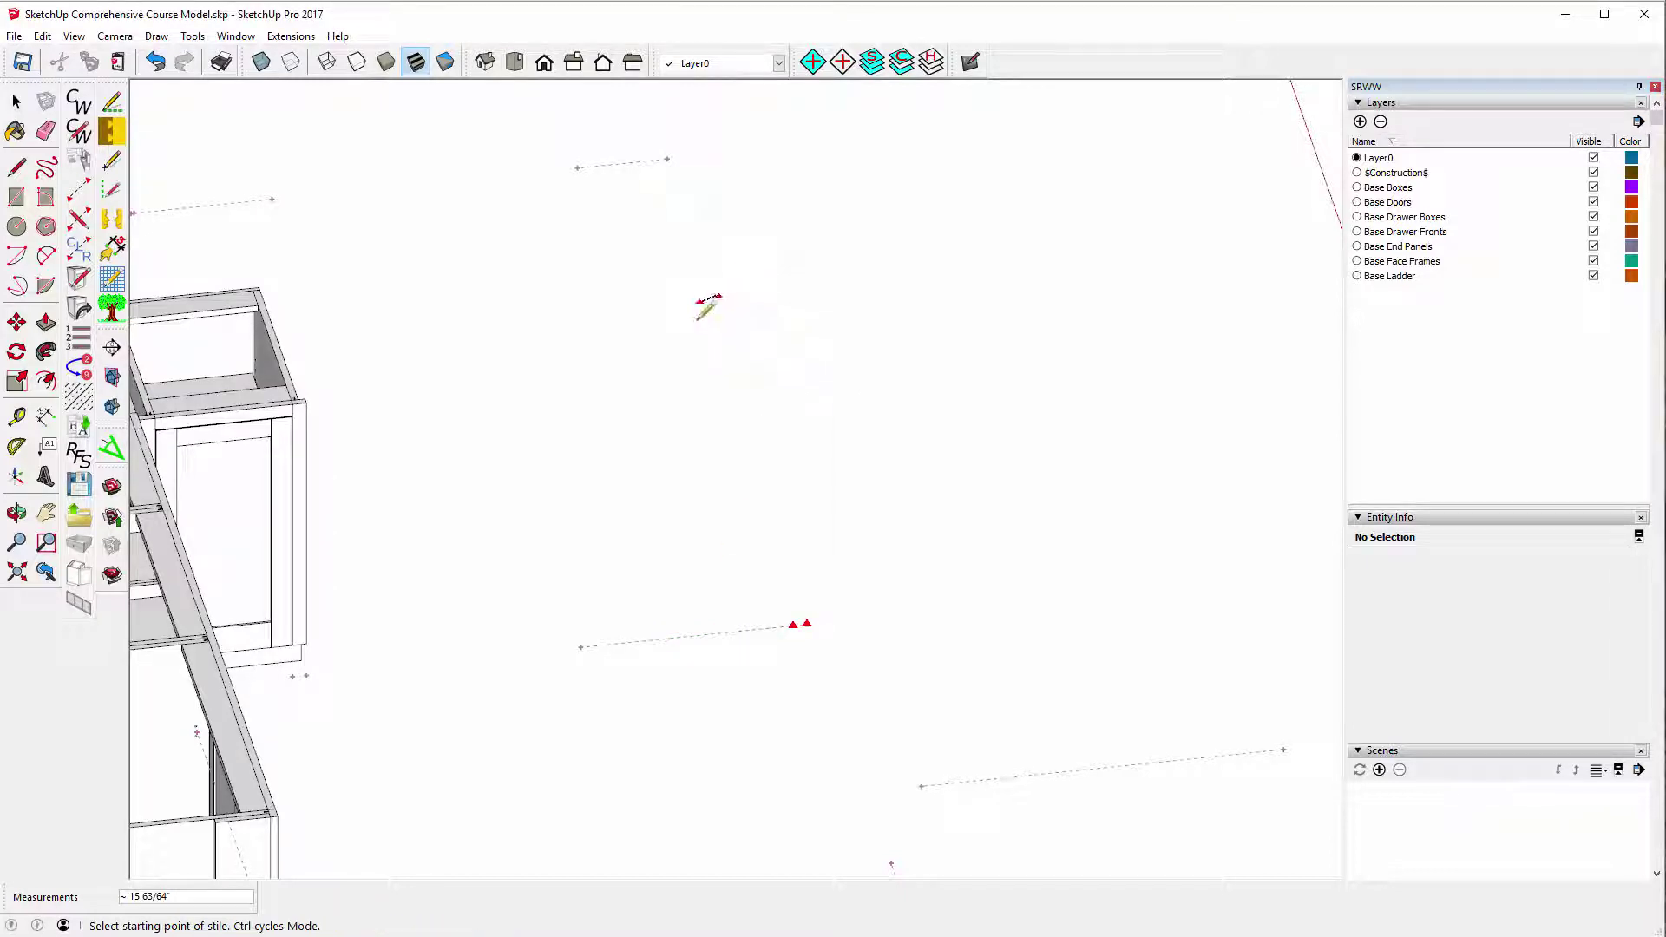
pyautogui.scroll(1, 785, 657)
pyautogui.scroll(1, 792, 652)
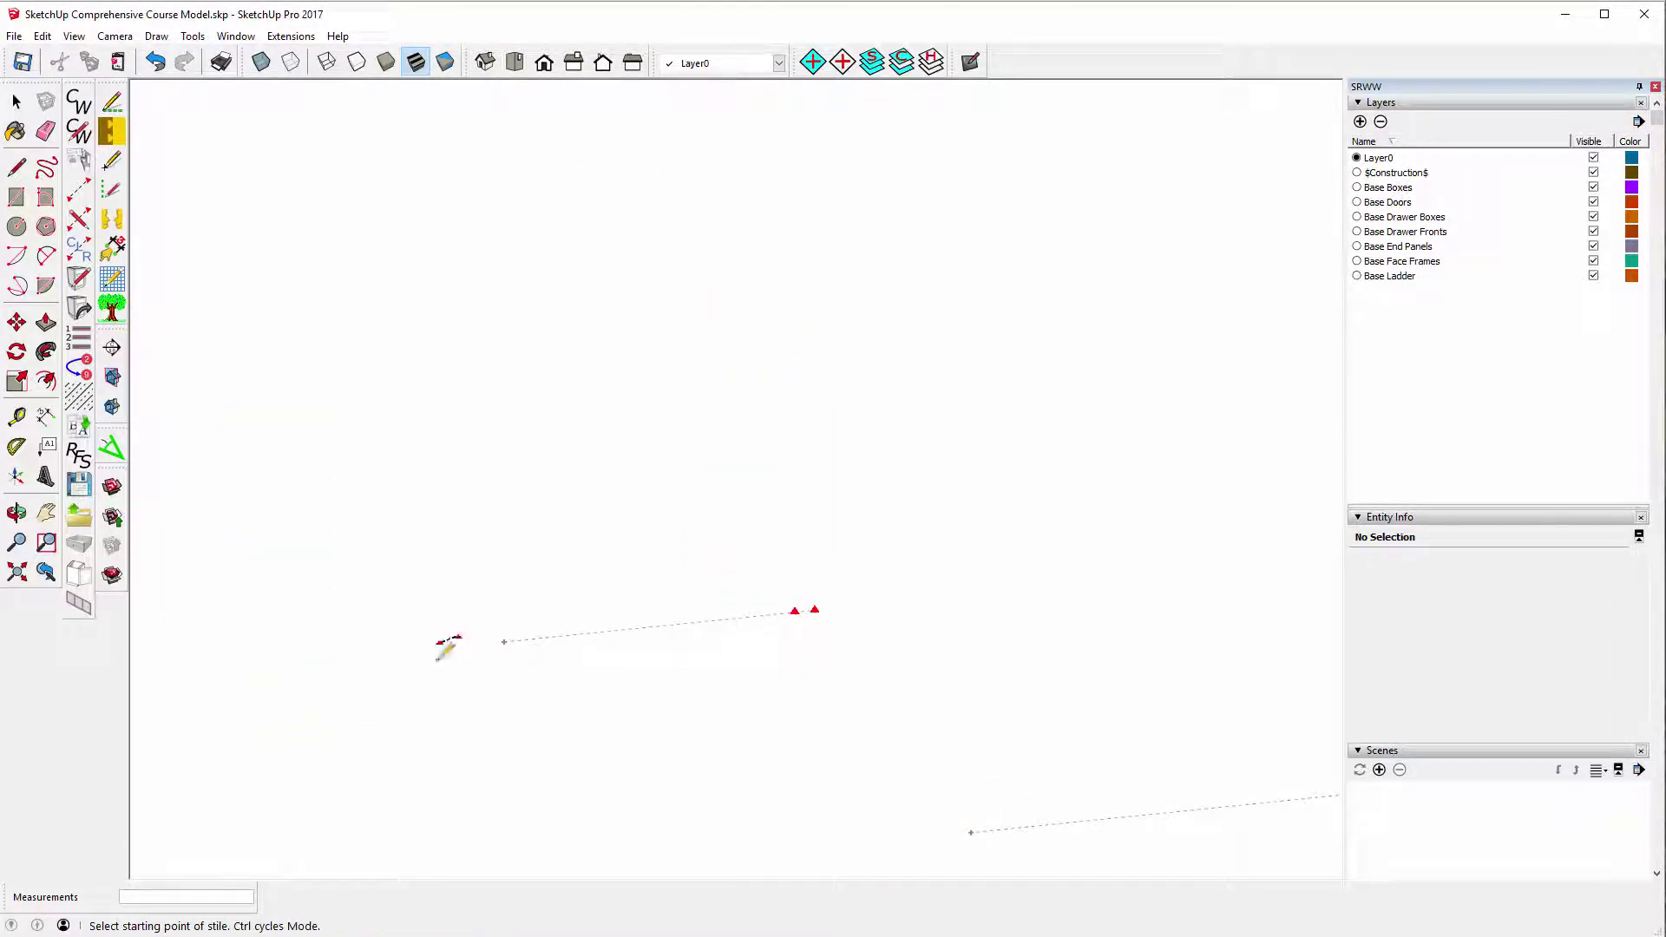
# Add a Left End Opening stile at the start of the dashed guide line.
pyautogui.click(503, 641)
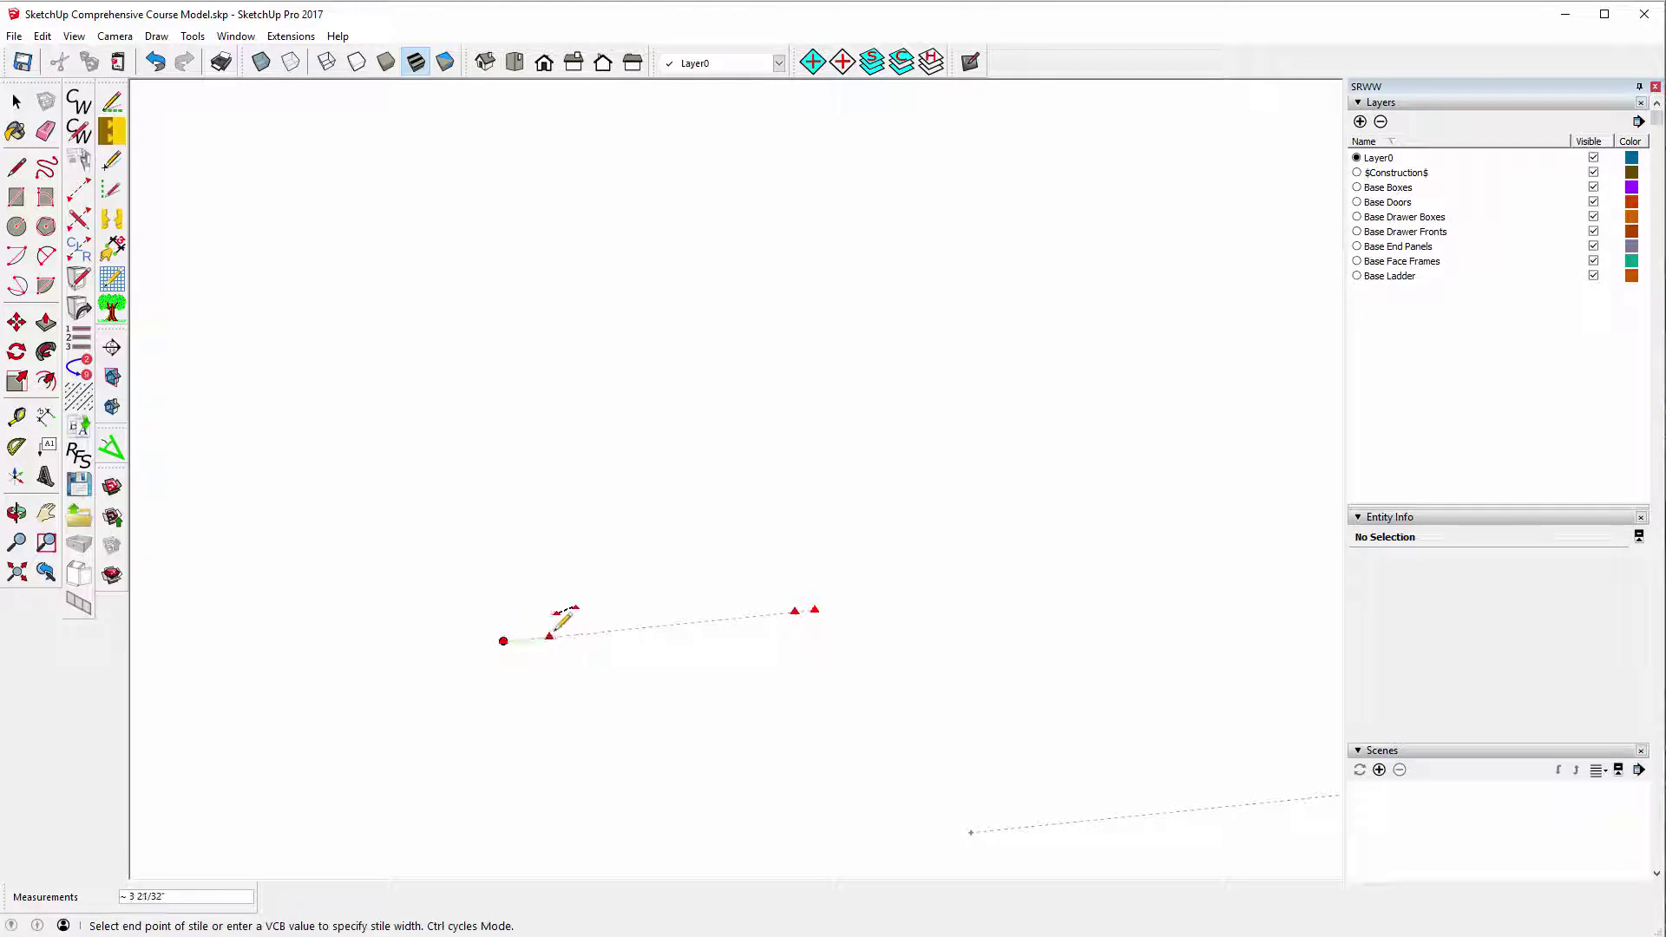
pyautogui.click(579, 634)
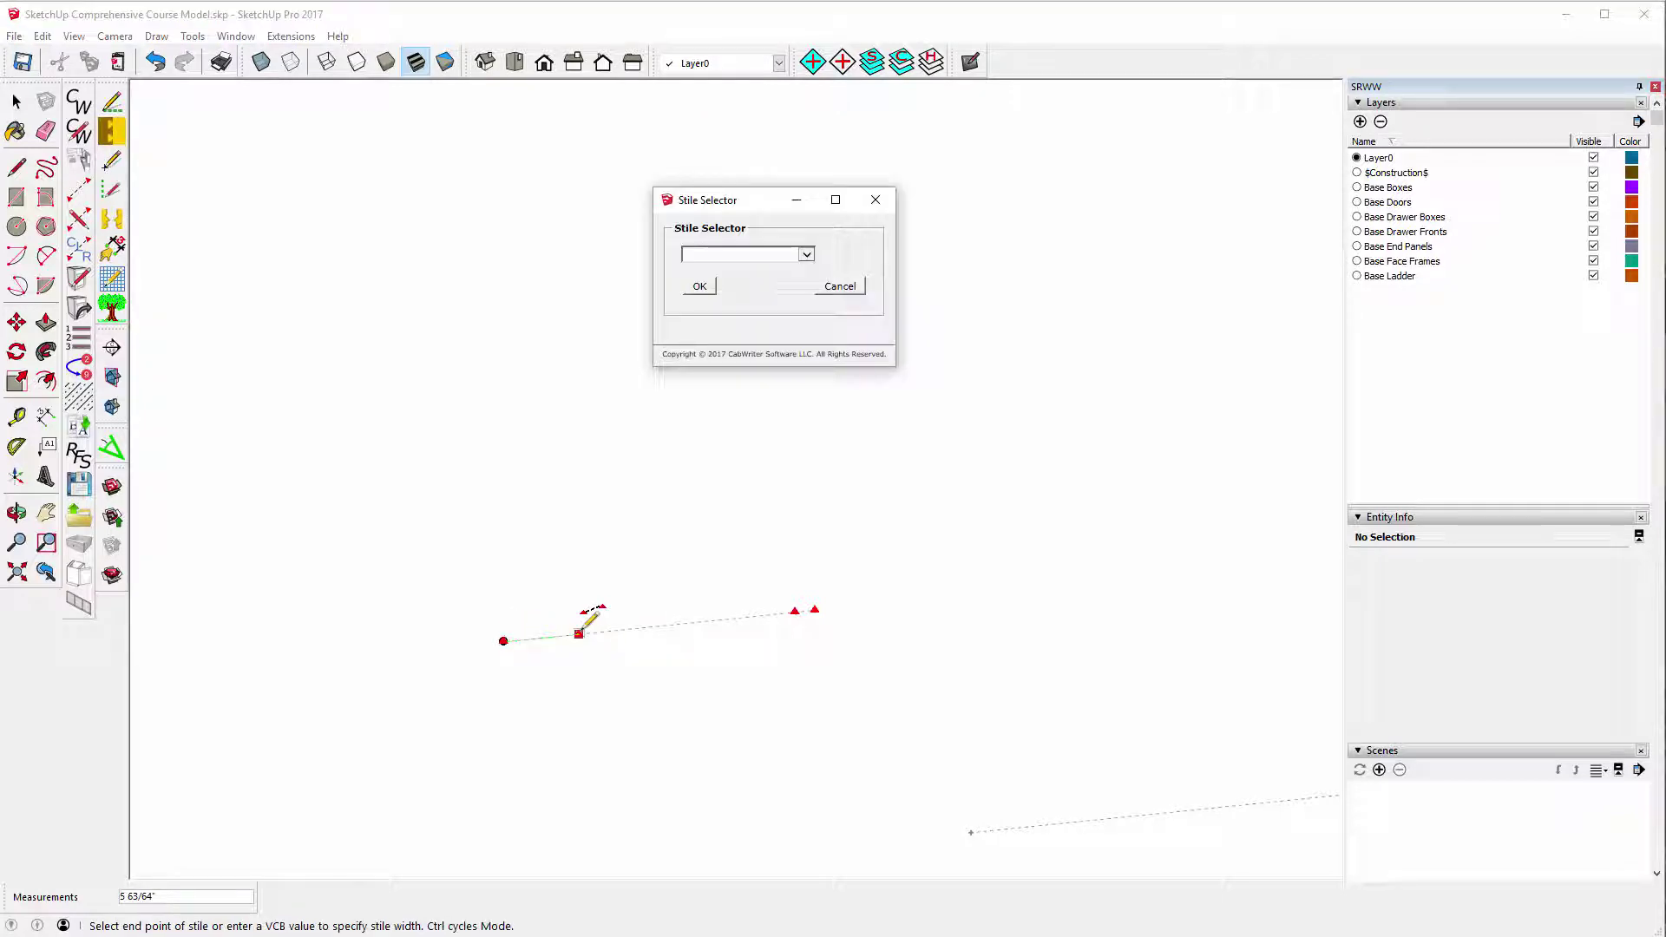
pyautogui.click(807, 255)
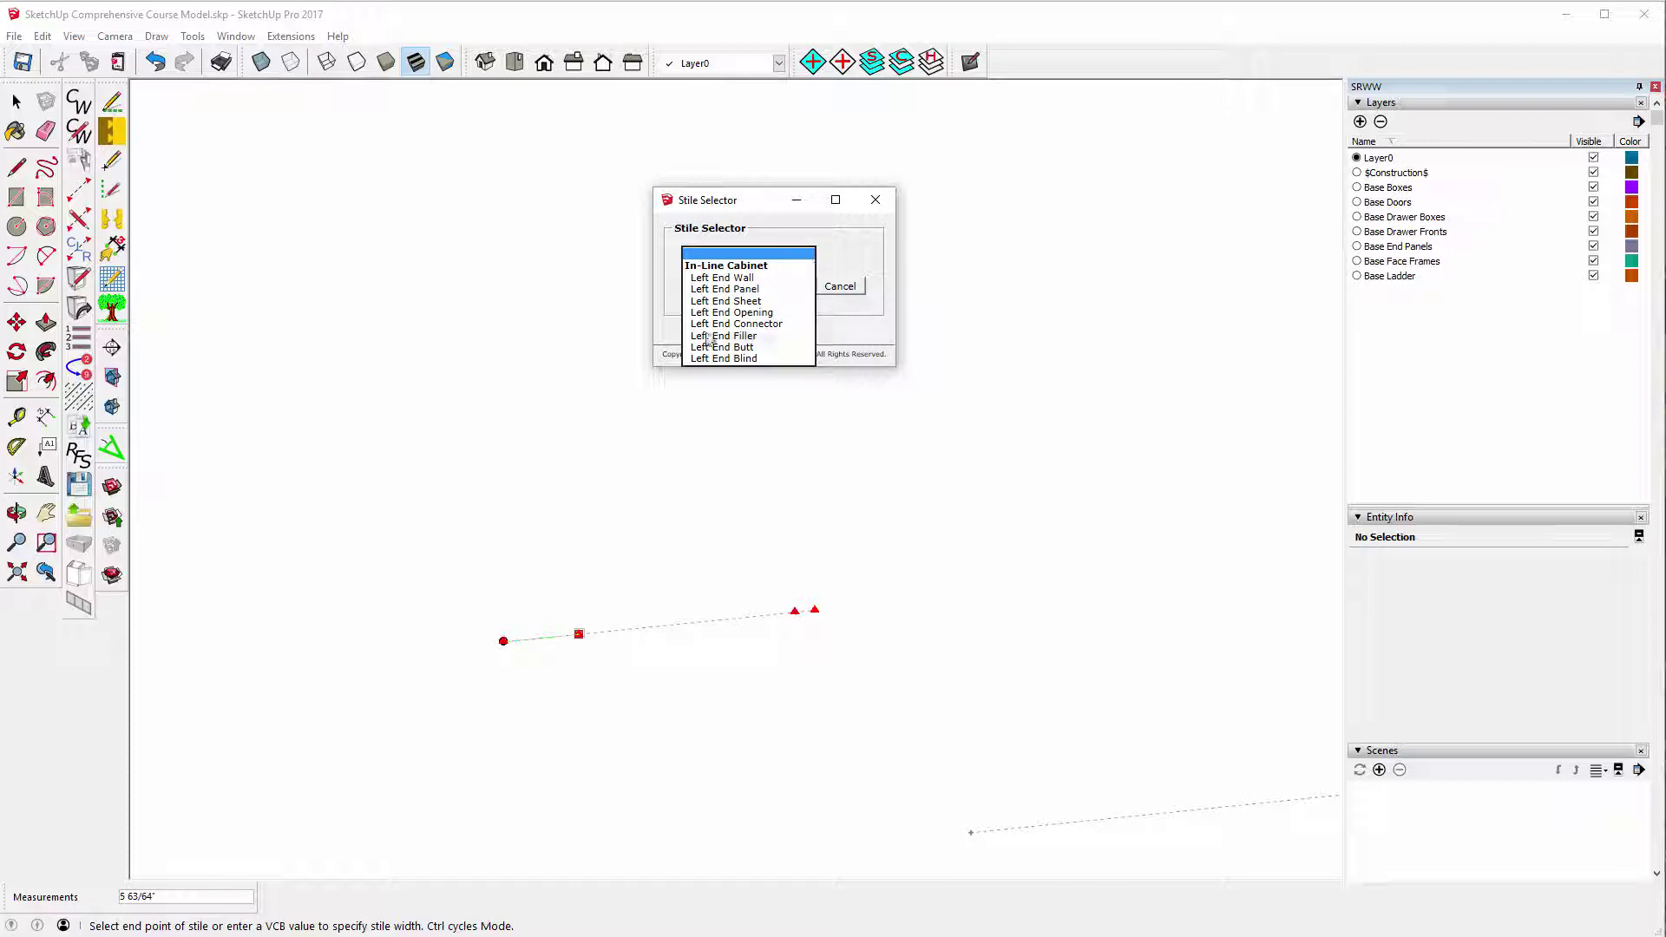
pyautogui.click(731, 314)
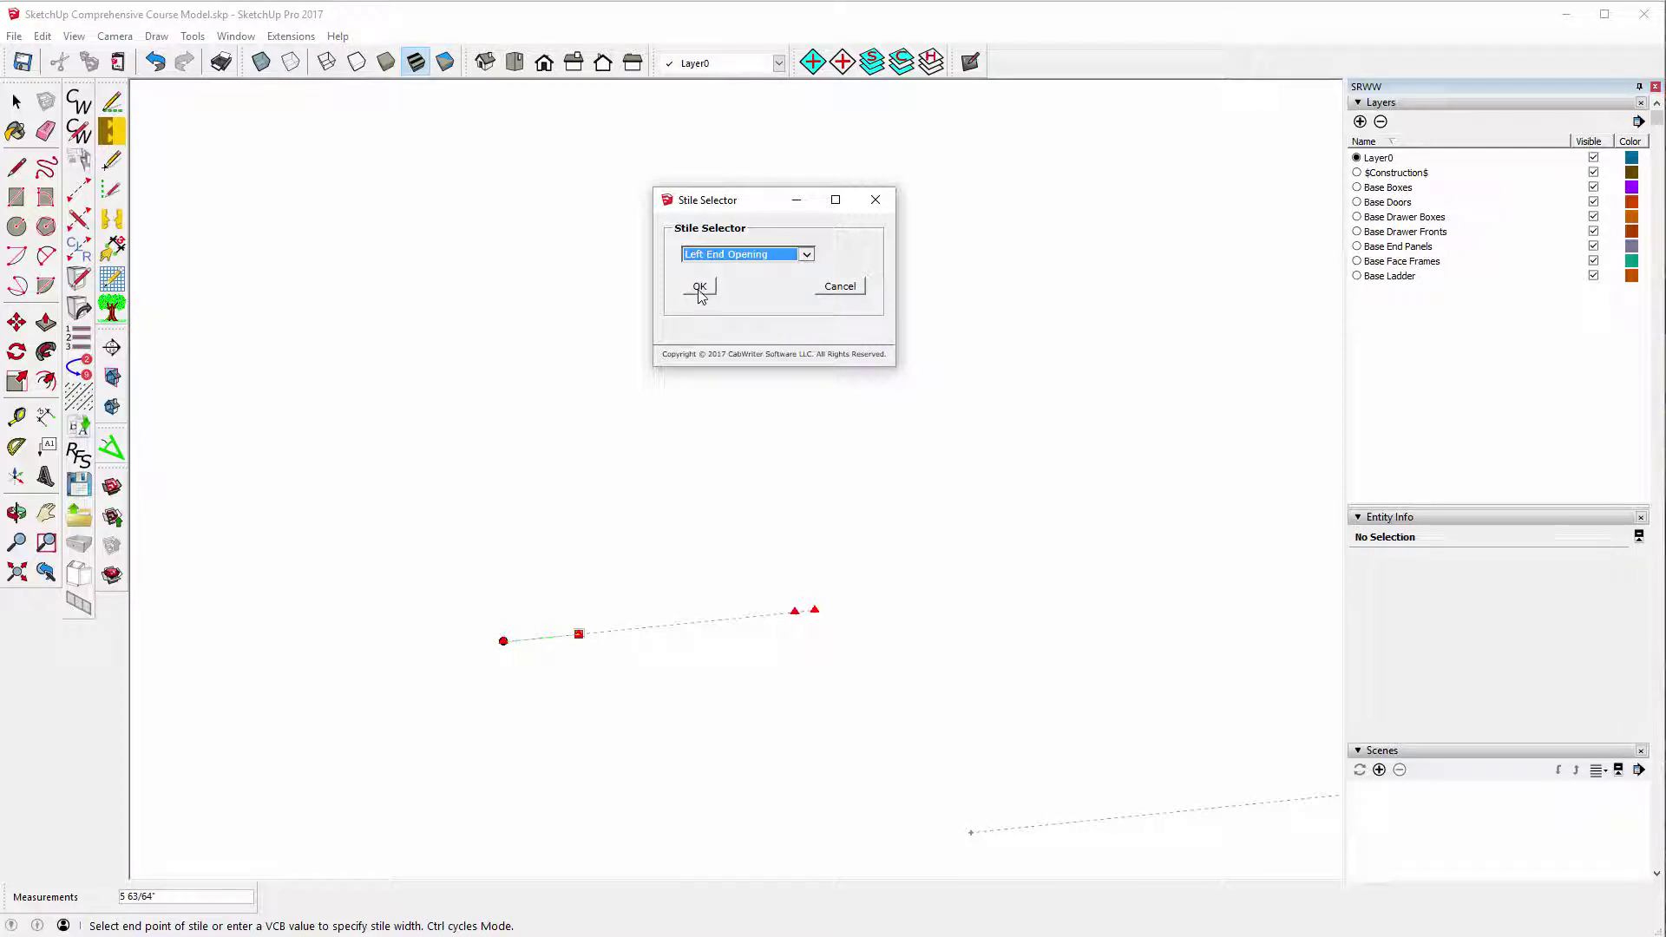
pyautogui.click(697, 288)
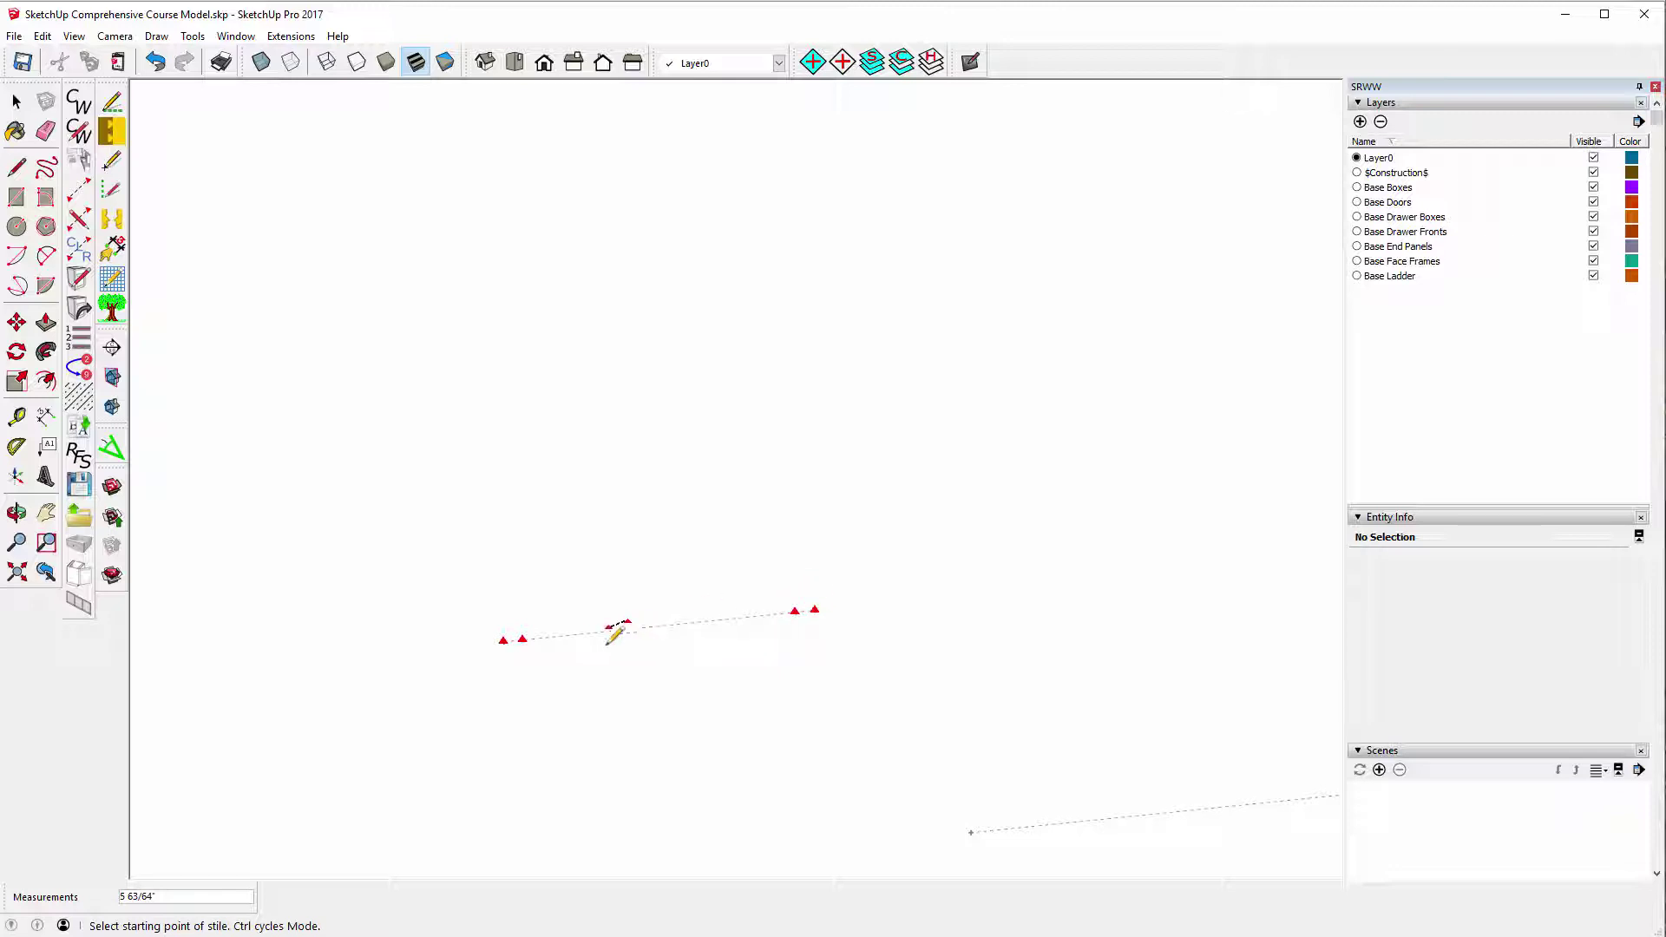
# Switch to distance mode and place a second stile 14" along the line.
pyautogui.click(814, 609)
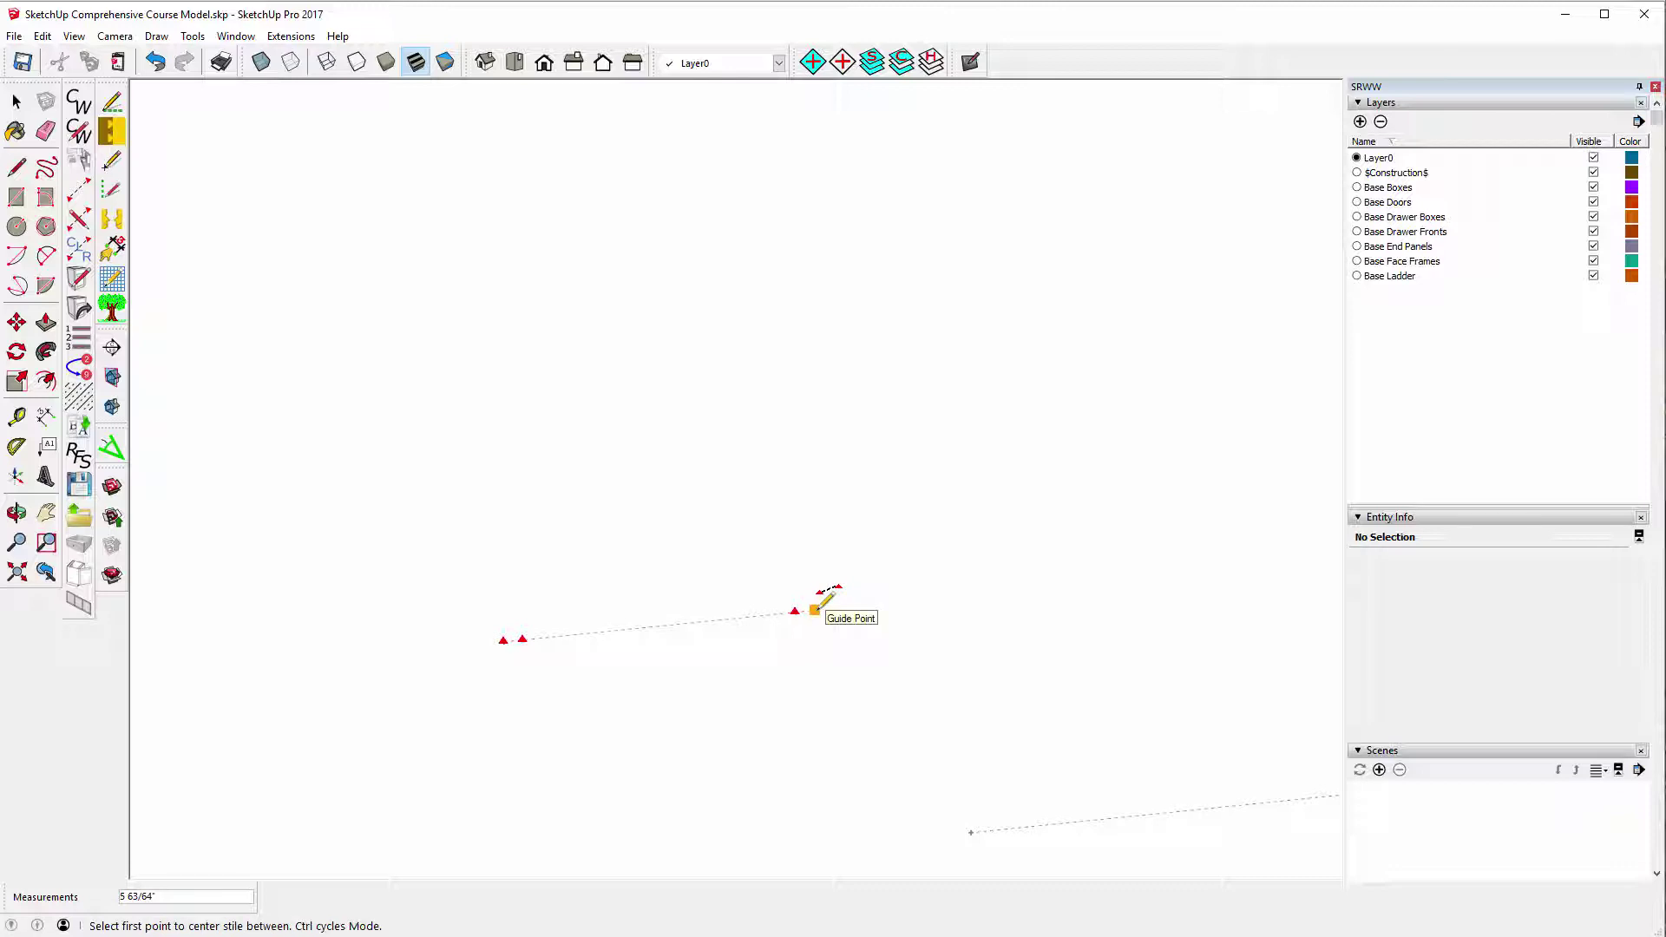
pyautogui.press('ctrl')
pyautogui.click(816, 608)
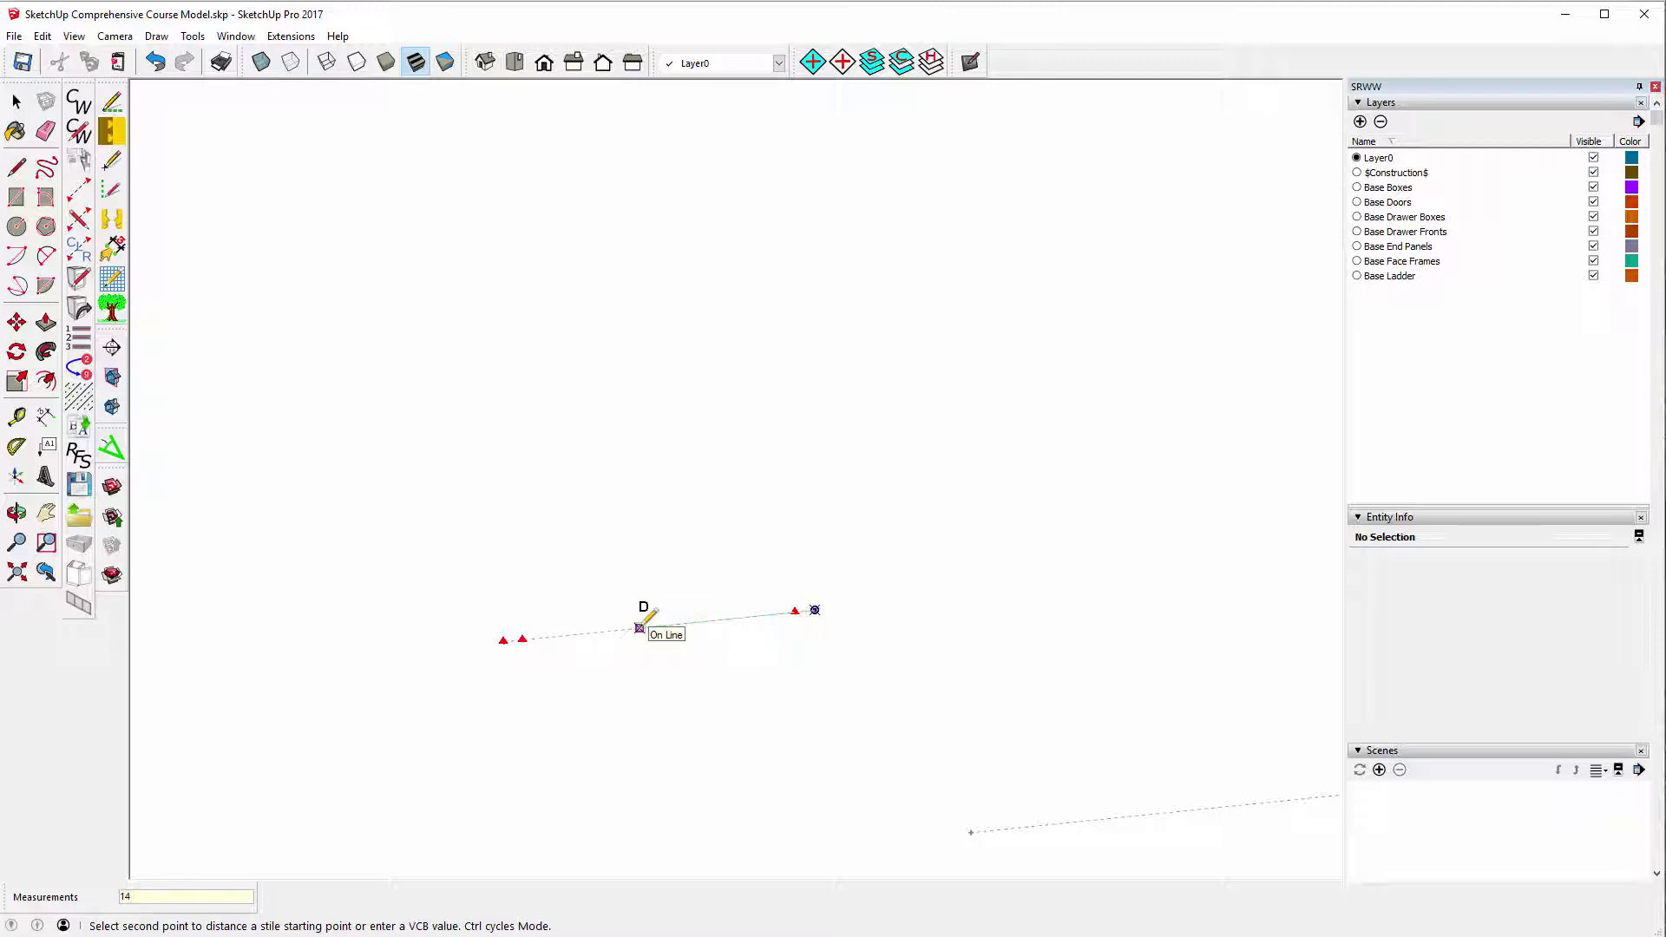
pyautogui.click(639, 627)
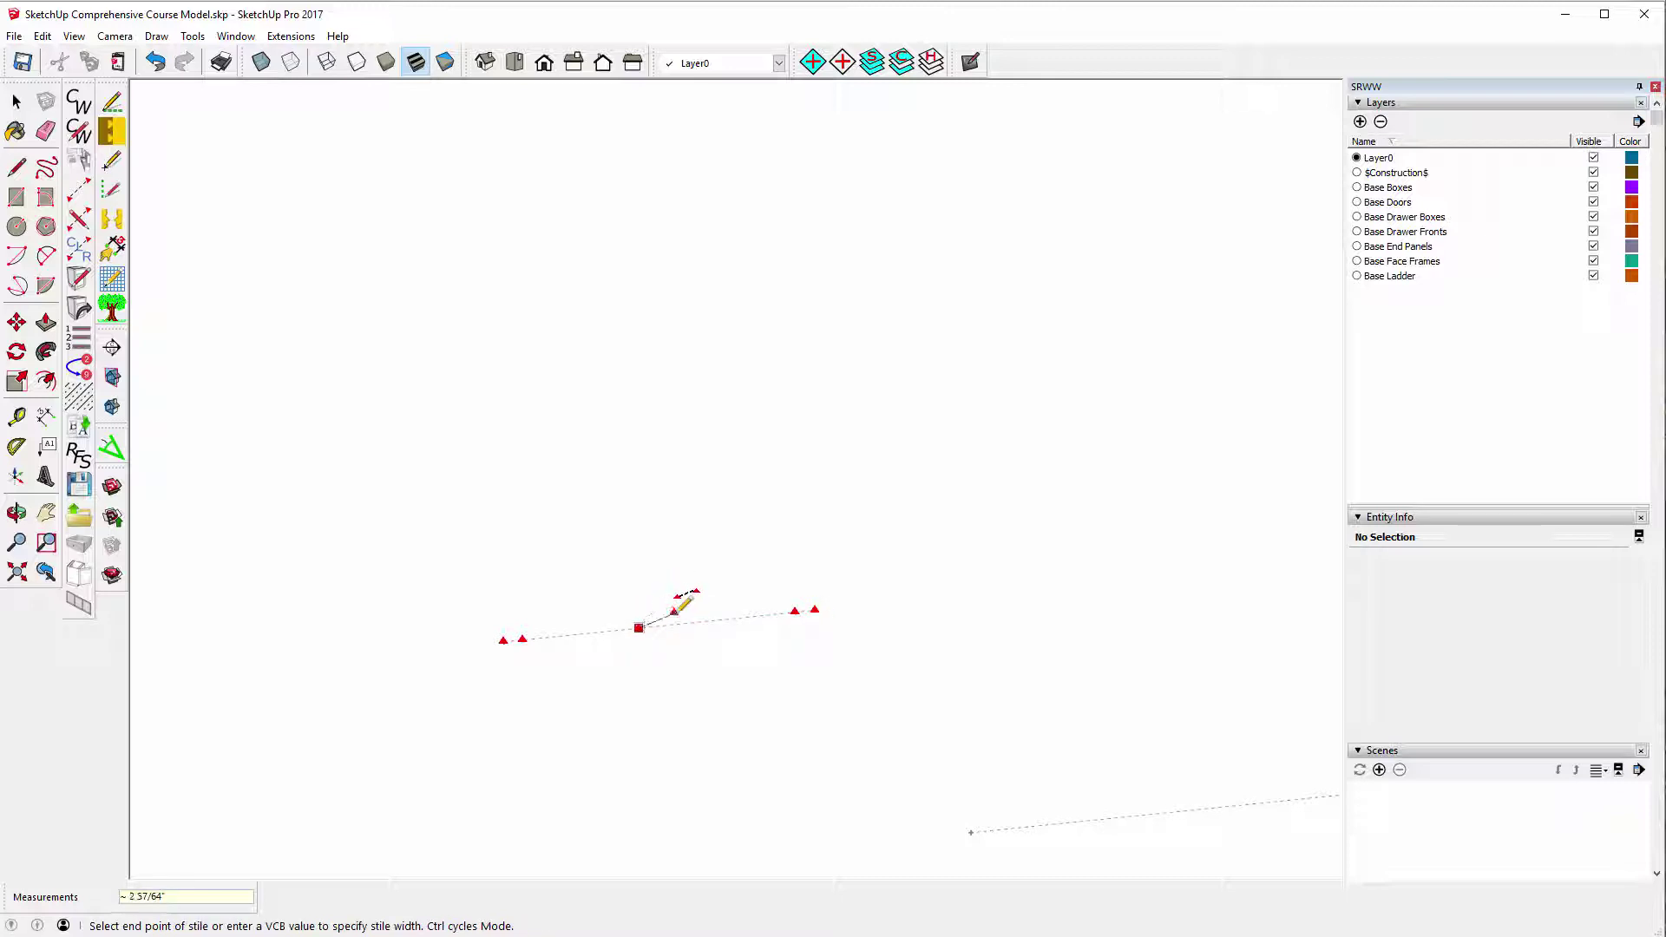
pyautogui.click(680, 624)
pyautogui.click(18, 419)
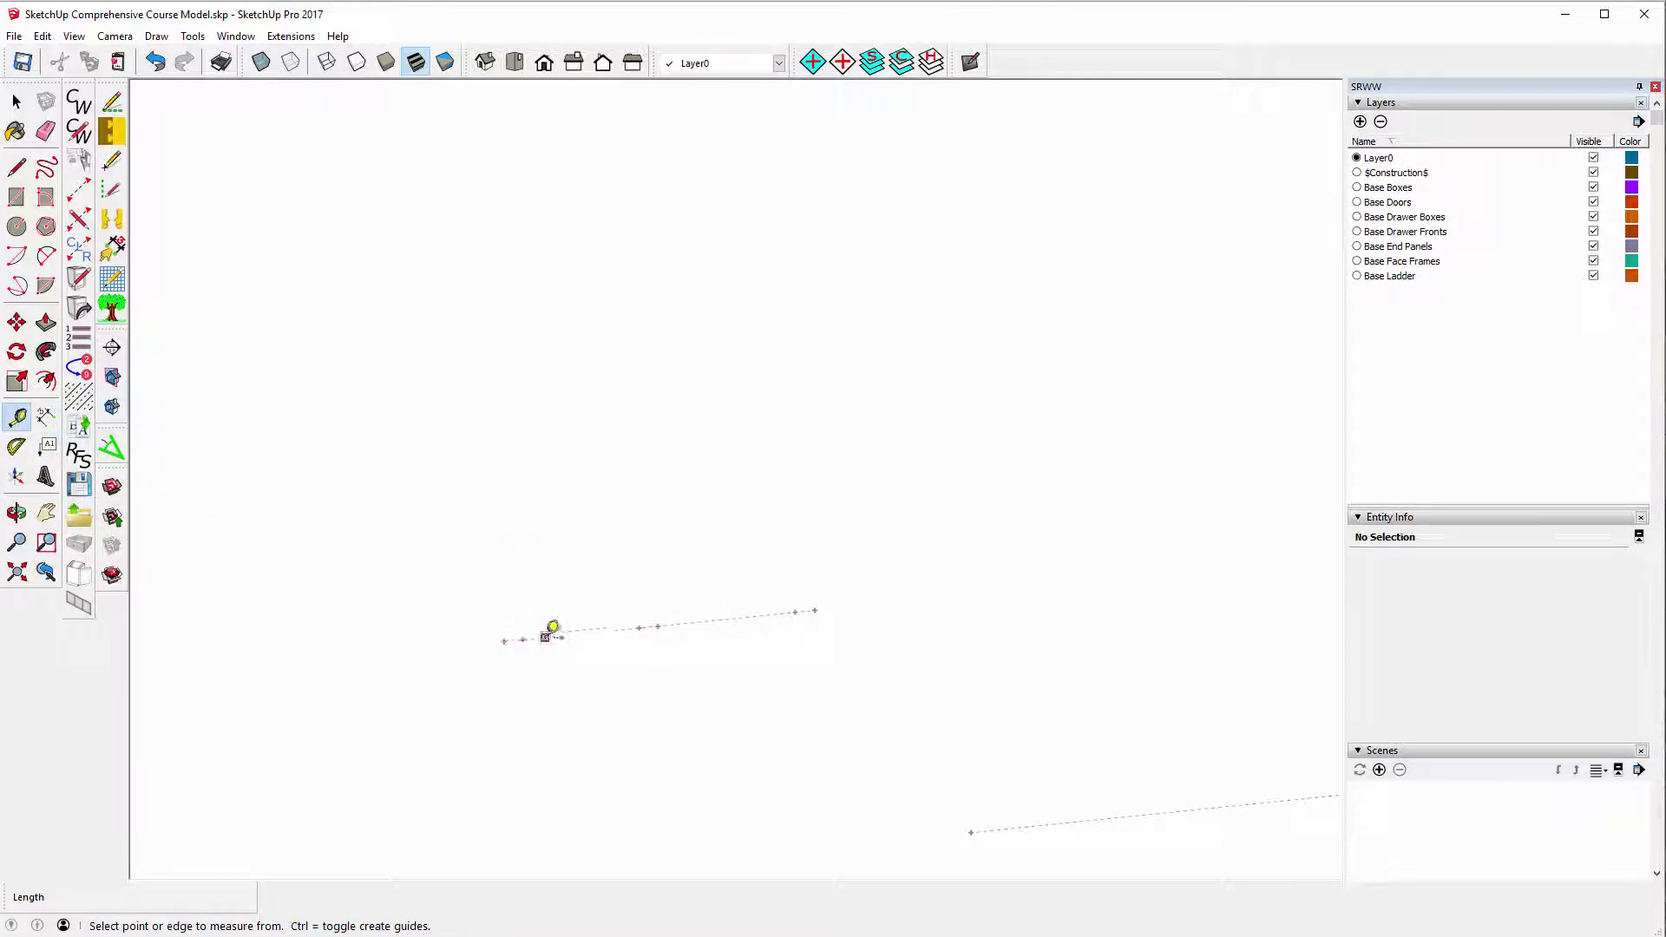
pyautogui.click(522, 640)
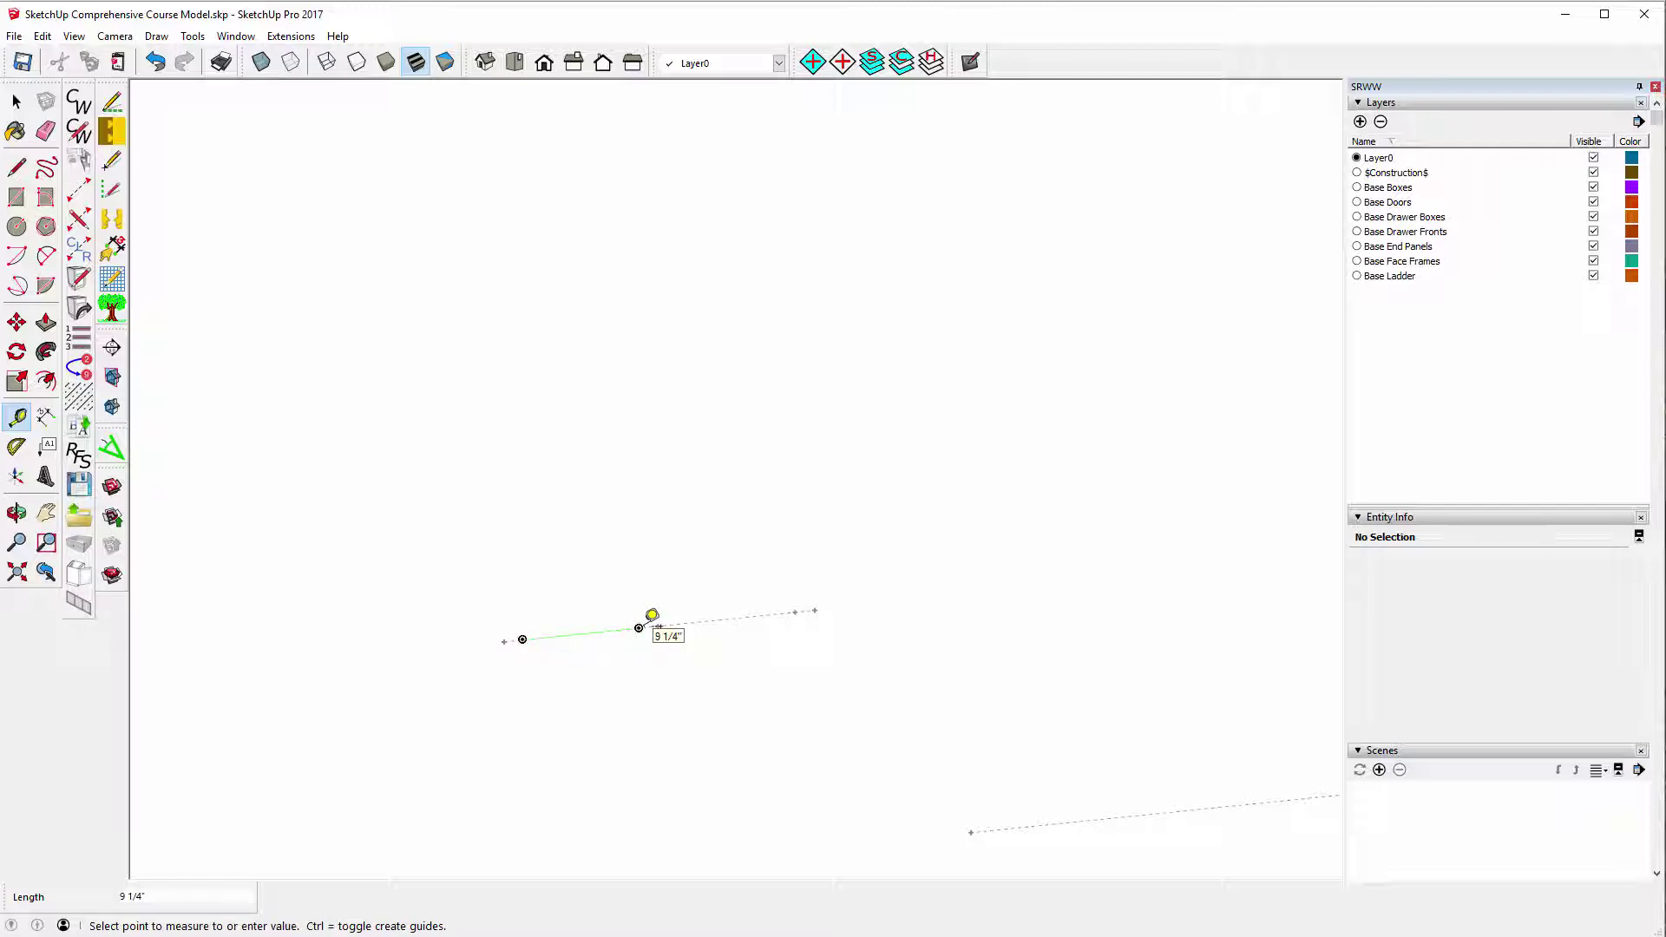
pyautogui.click(642, 626)
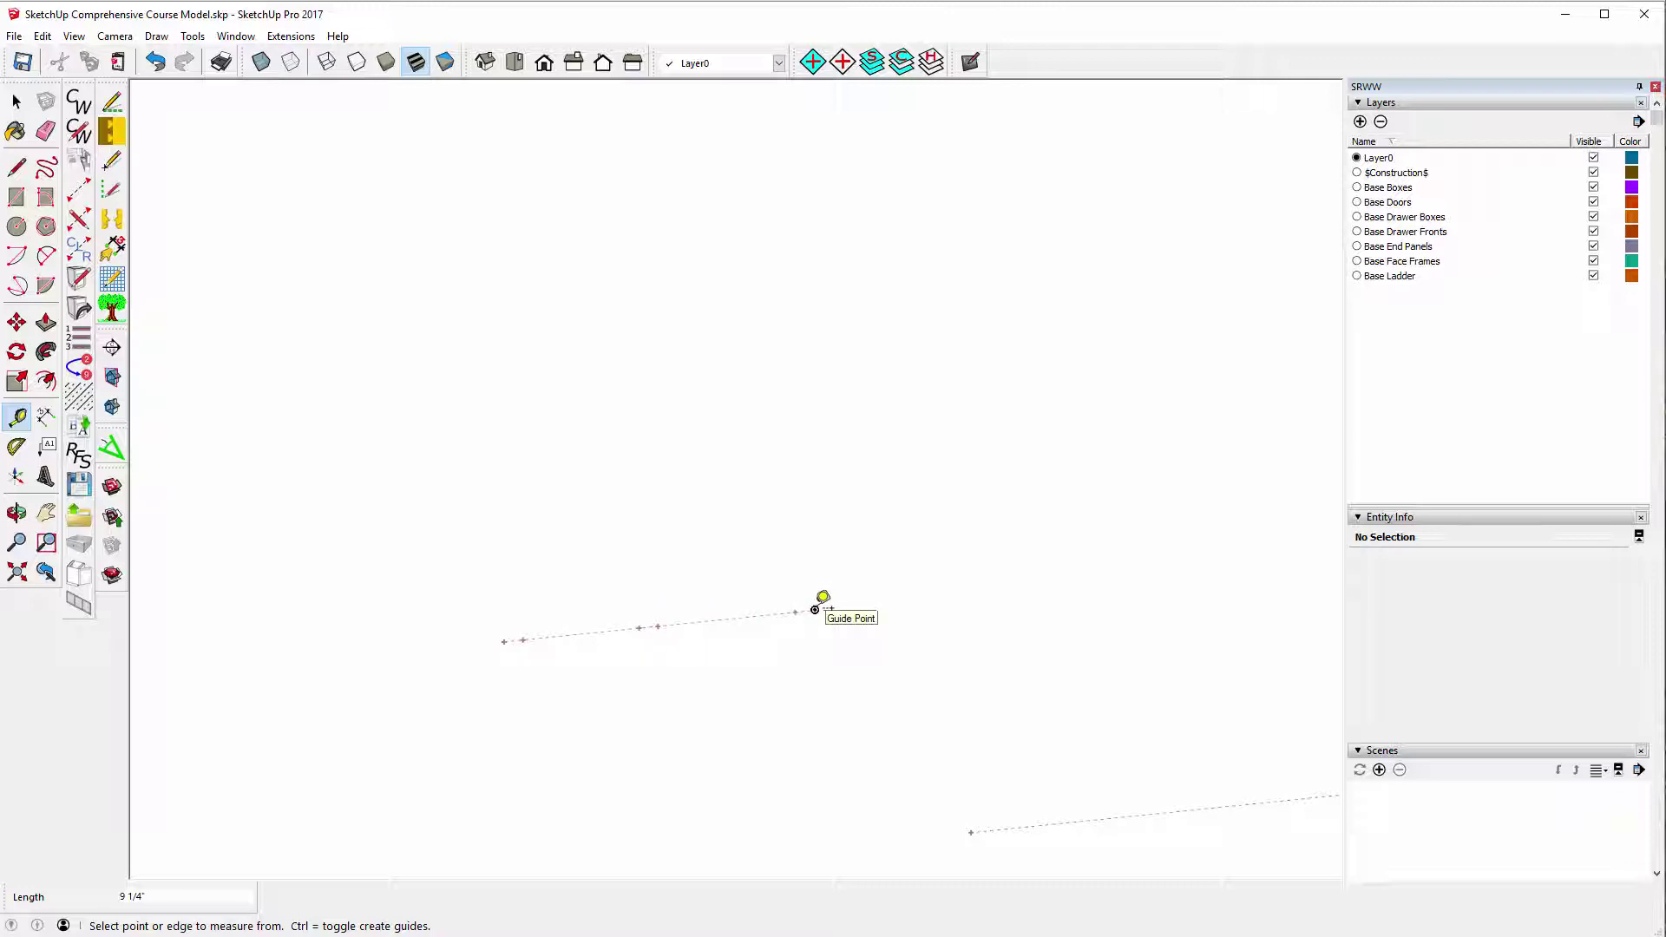
# Draw a 12 1/2" radius circle centred on the guide point.
pyautogui.click(17, 227)
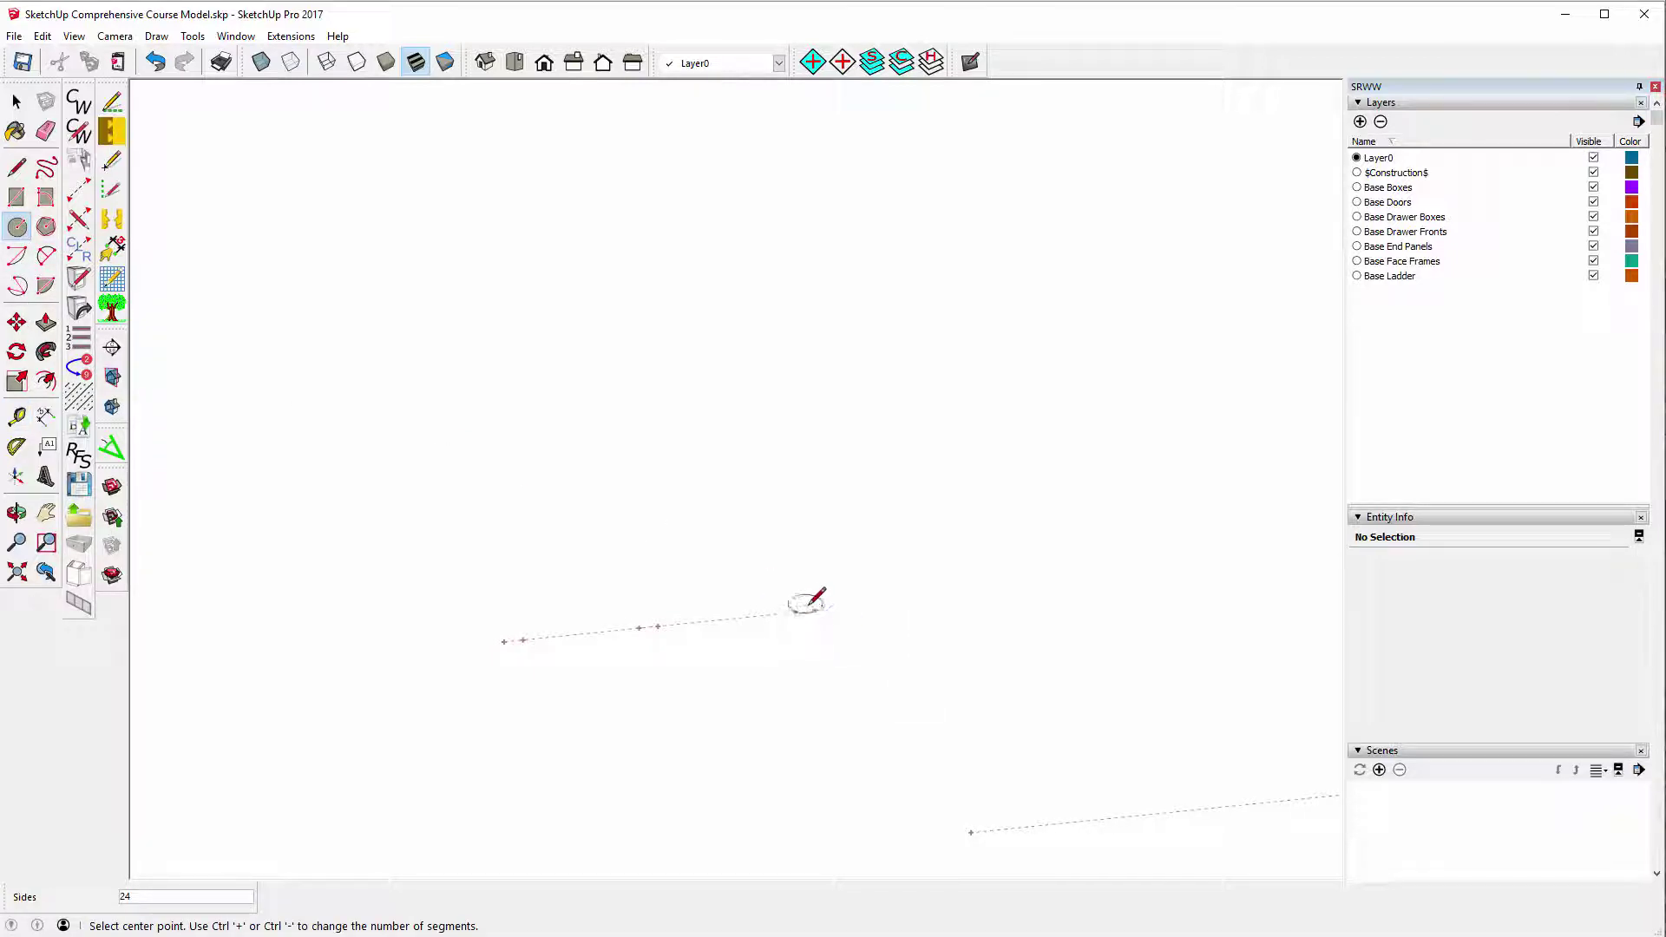
pyautogui.click(815, 609)
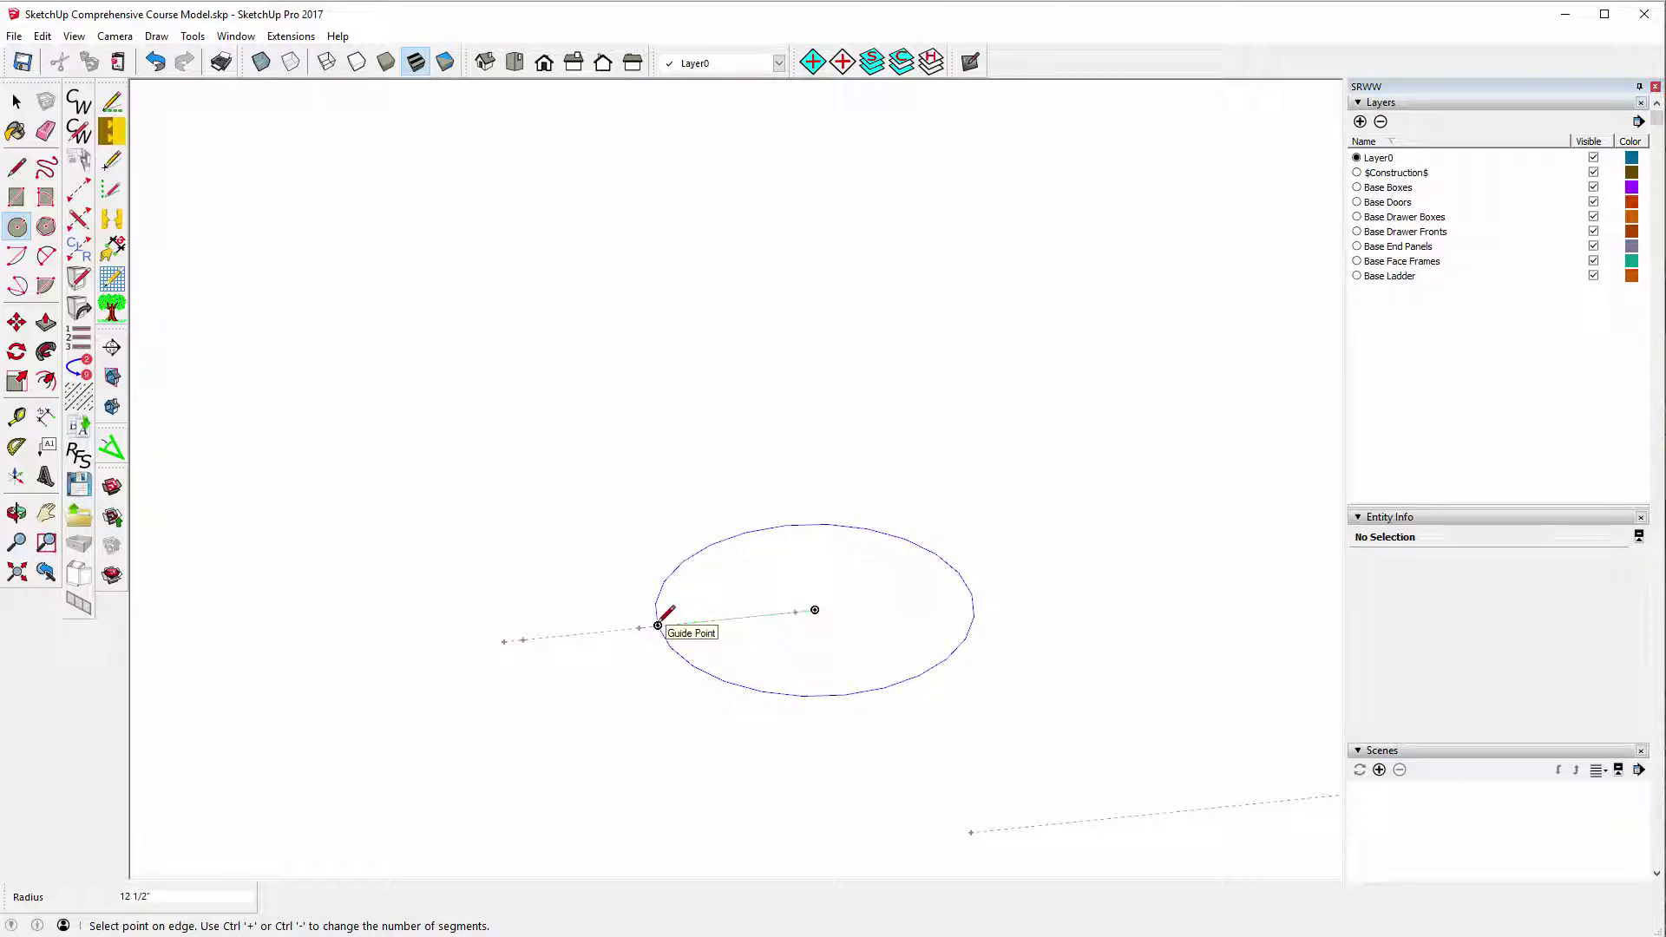
pyautogui.click(658, 625)
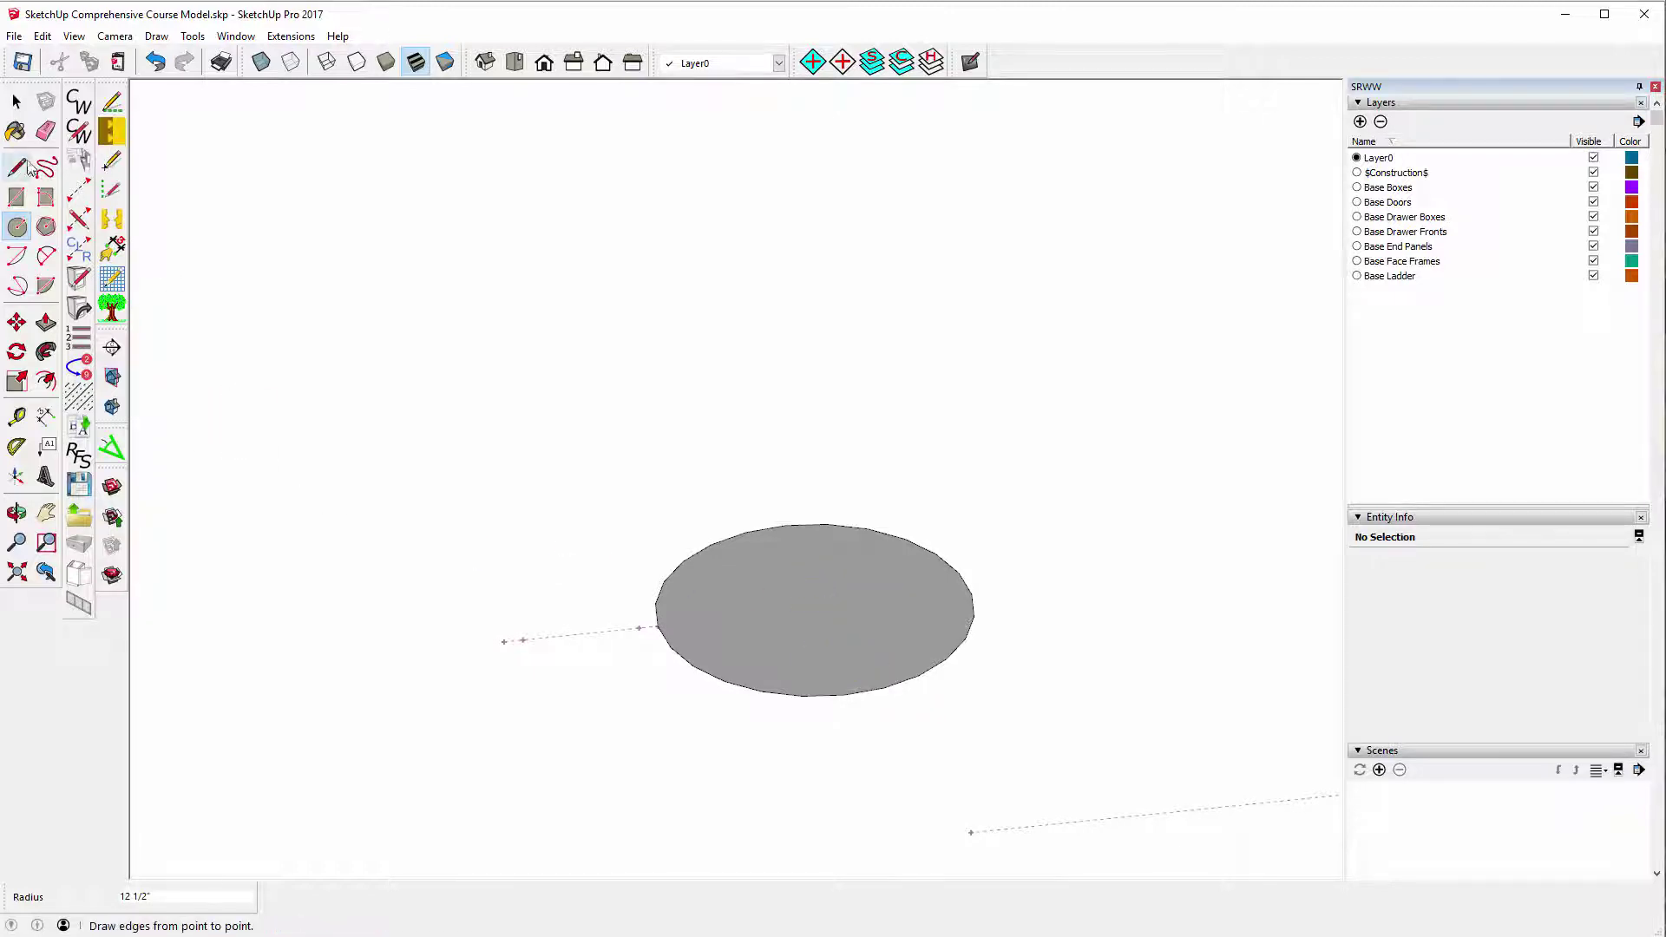
# Cancel a construction line started at the circle's centre and pick the stile placement tool.
pyautogui.click(113, 104)
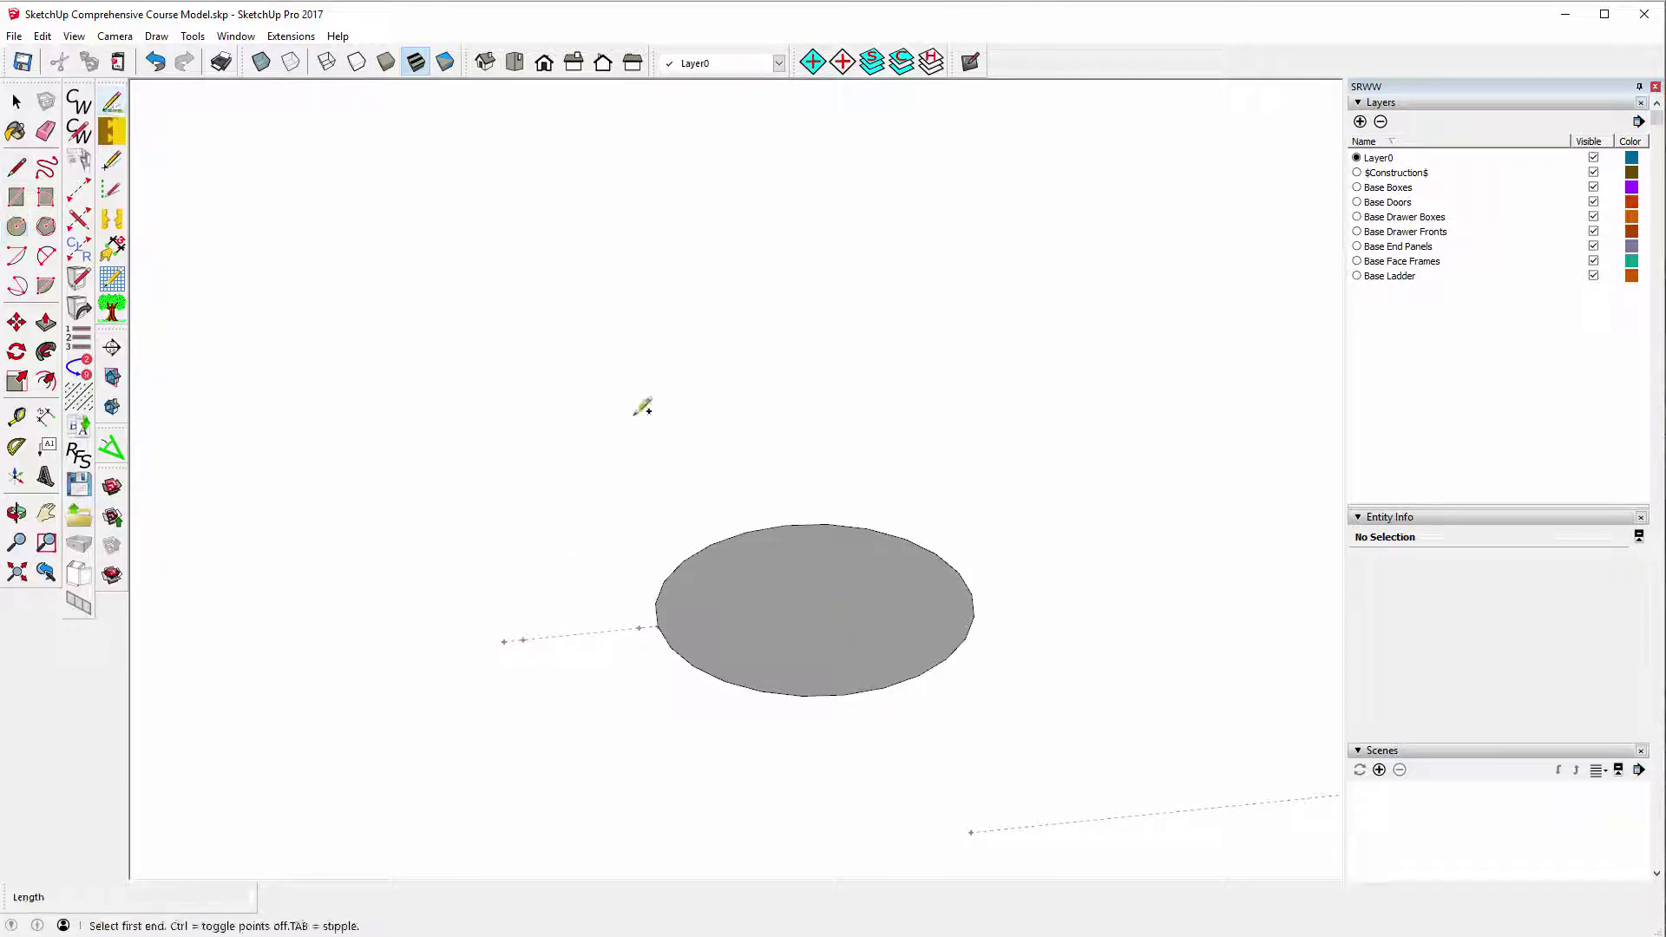
pyautogui.scroll(4, 838, 607)
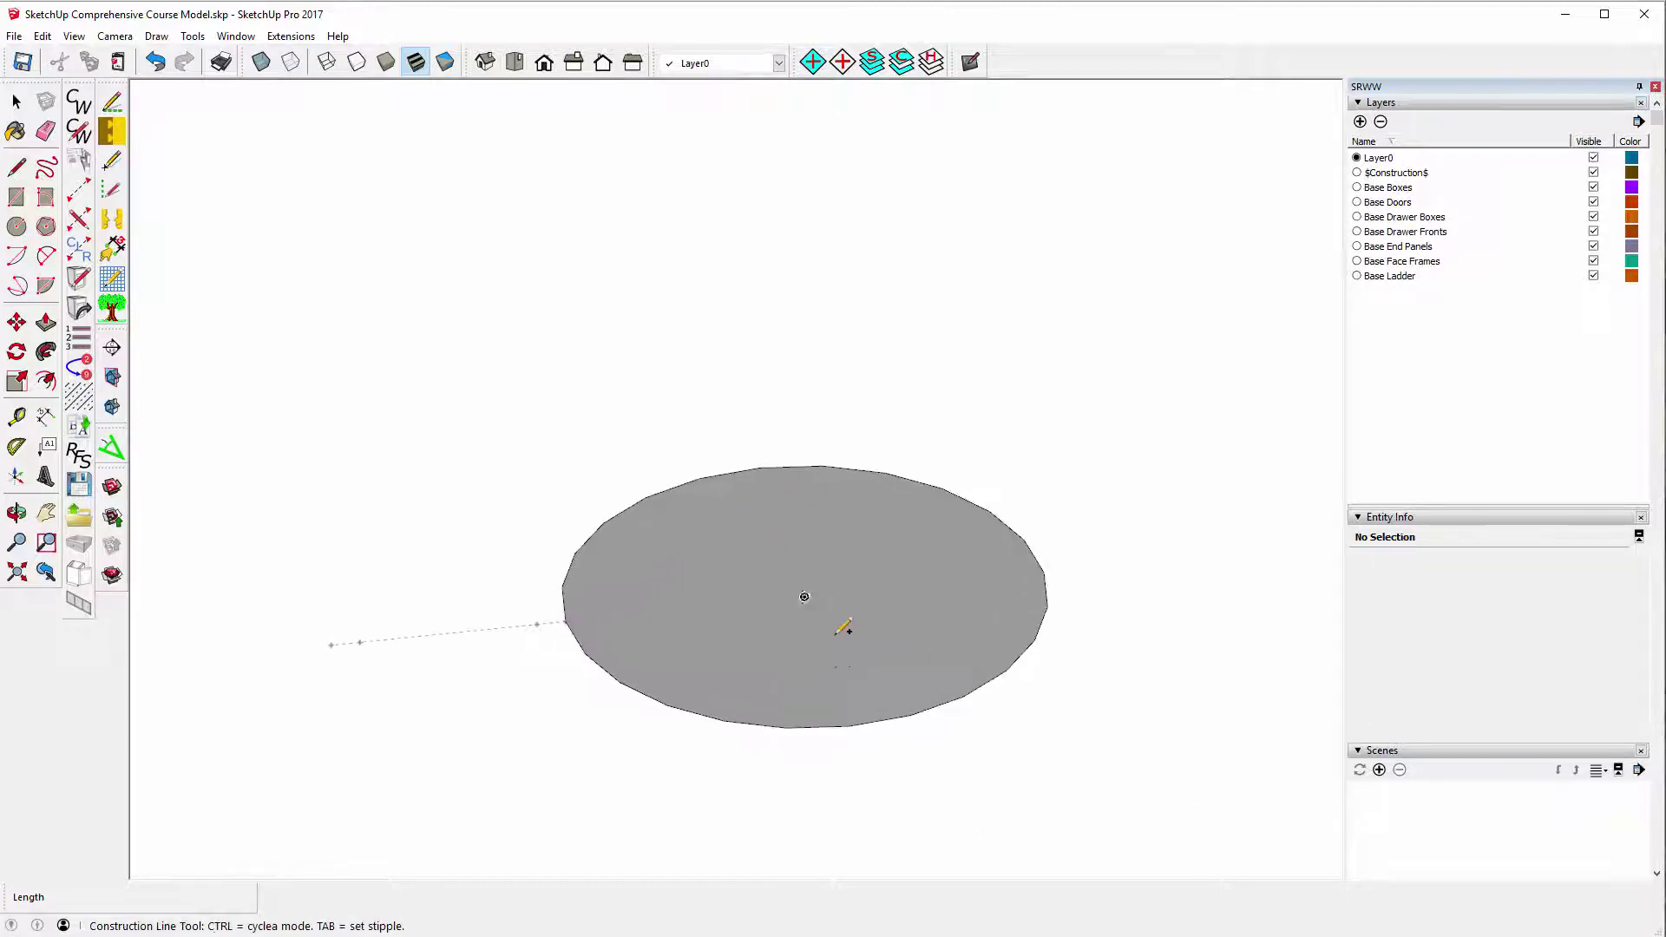
pyautogui.click(791, 585)
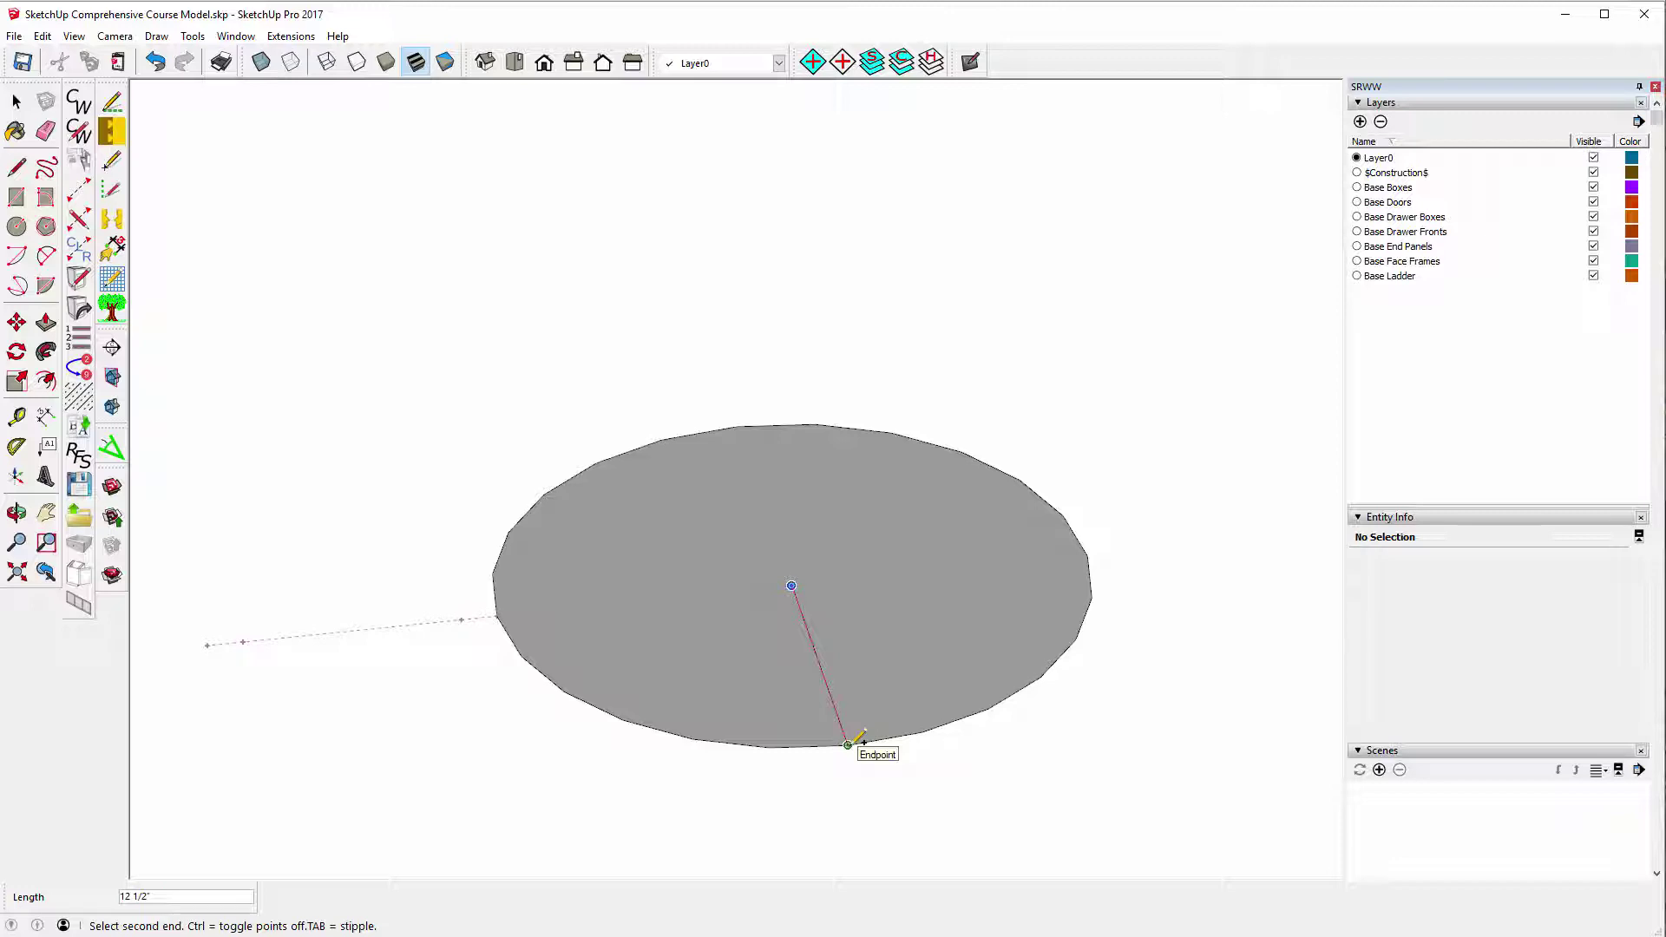
pyautogui.press('Escape')
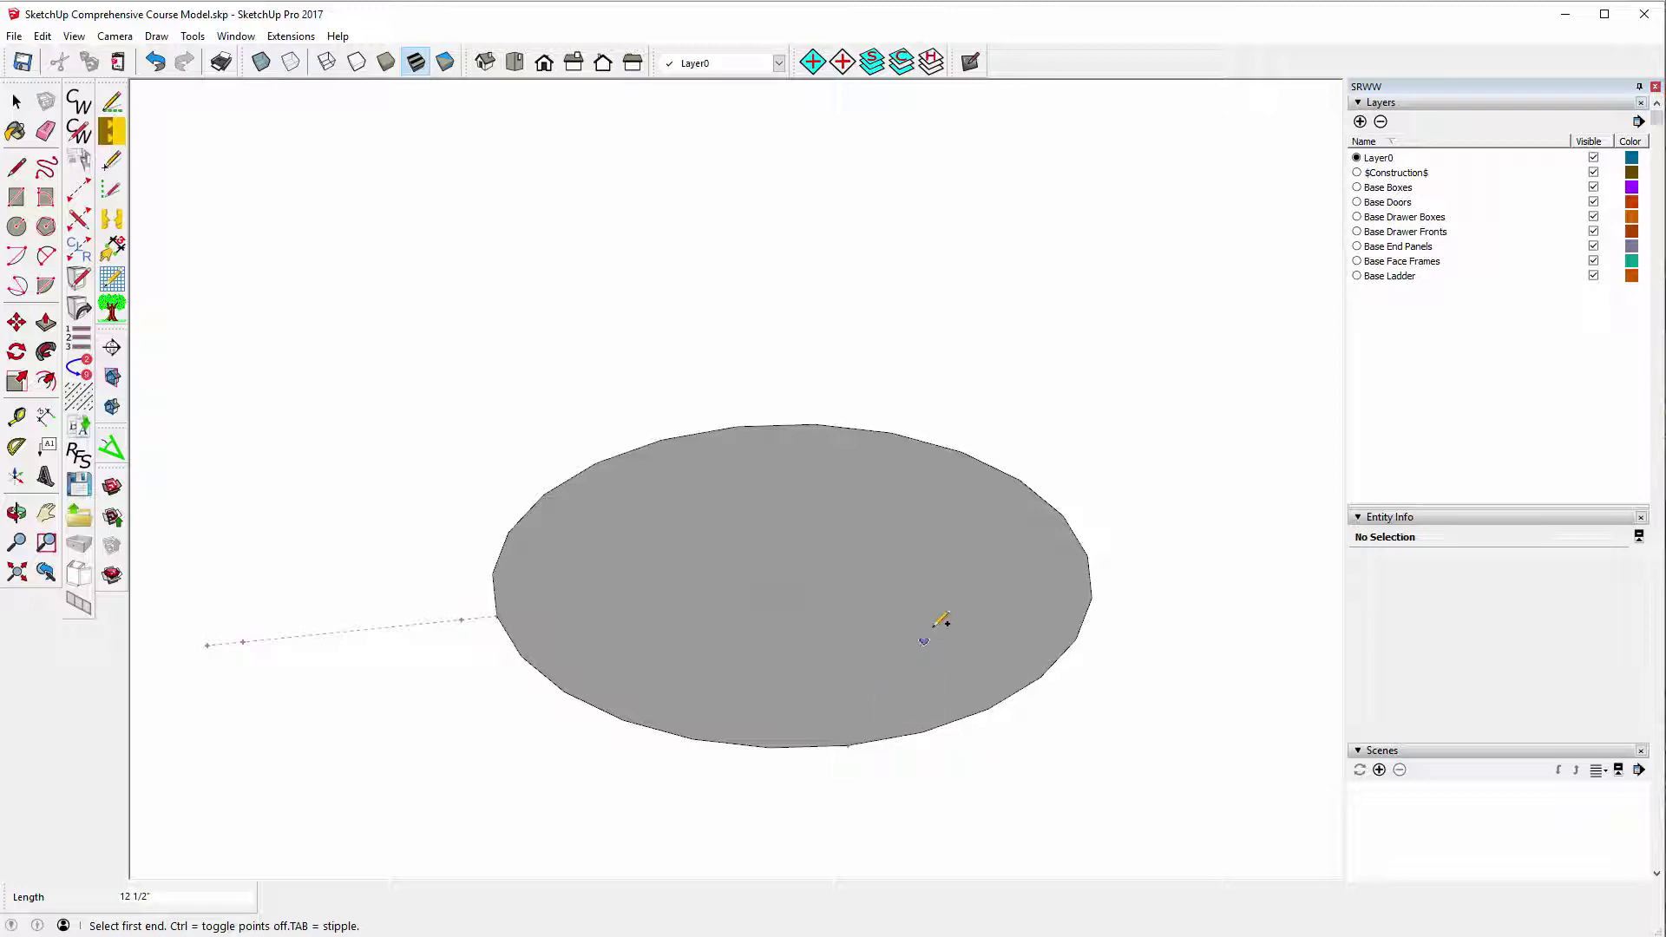
pyautogui.scroll(-1, 1116, 305)
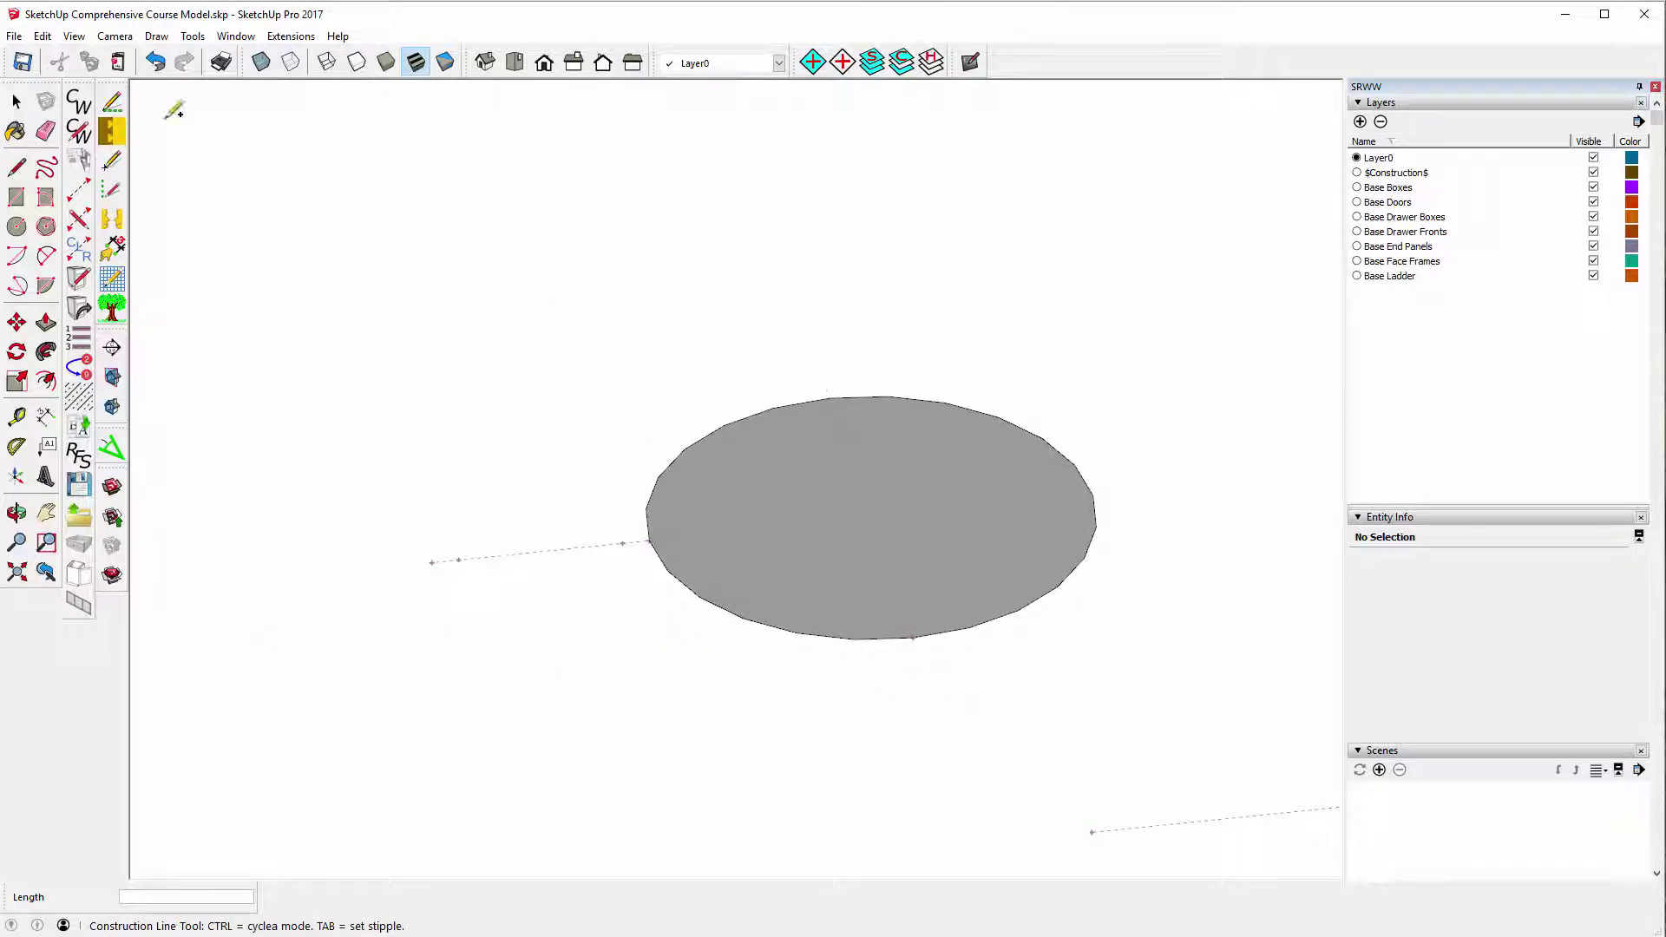
pyautogui.click(110, 190)
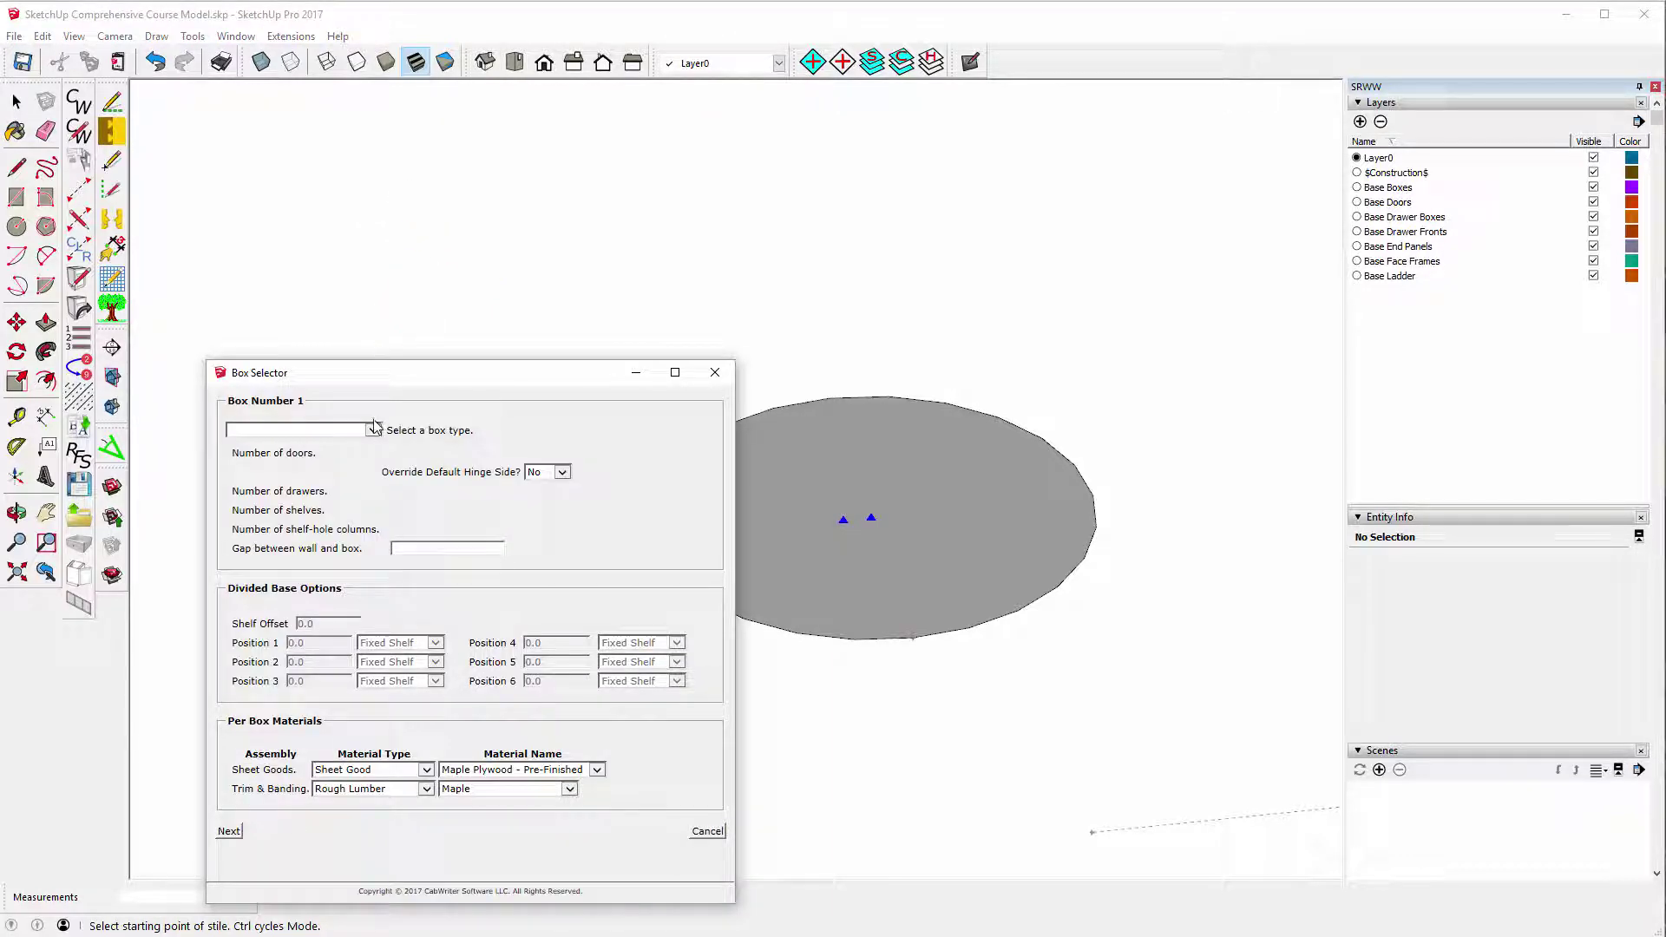
# Set Box 1 to Diagonal Corner Base and move on to the second box.
pyautogui.moveTo(372, 379); pyautogui.dragTo(254, 302)
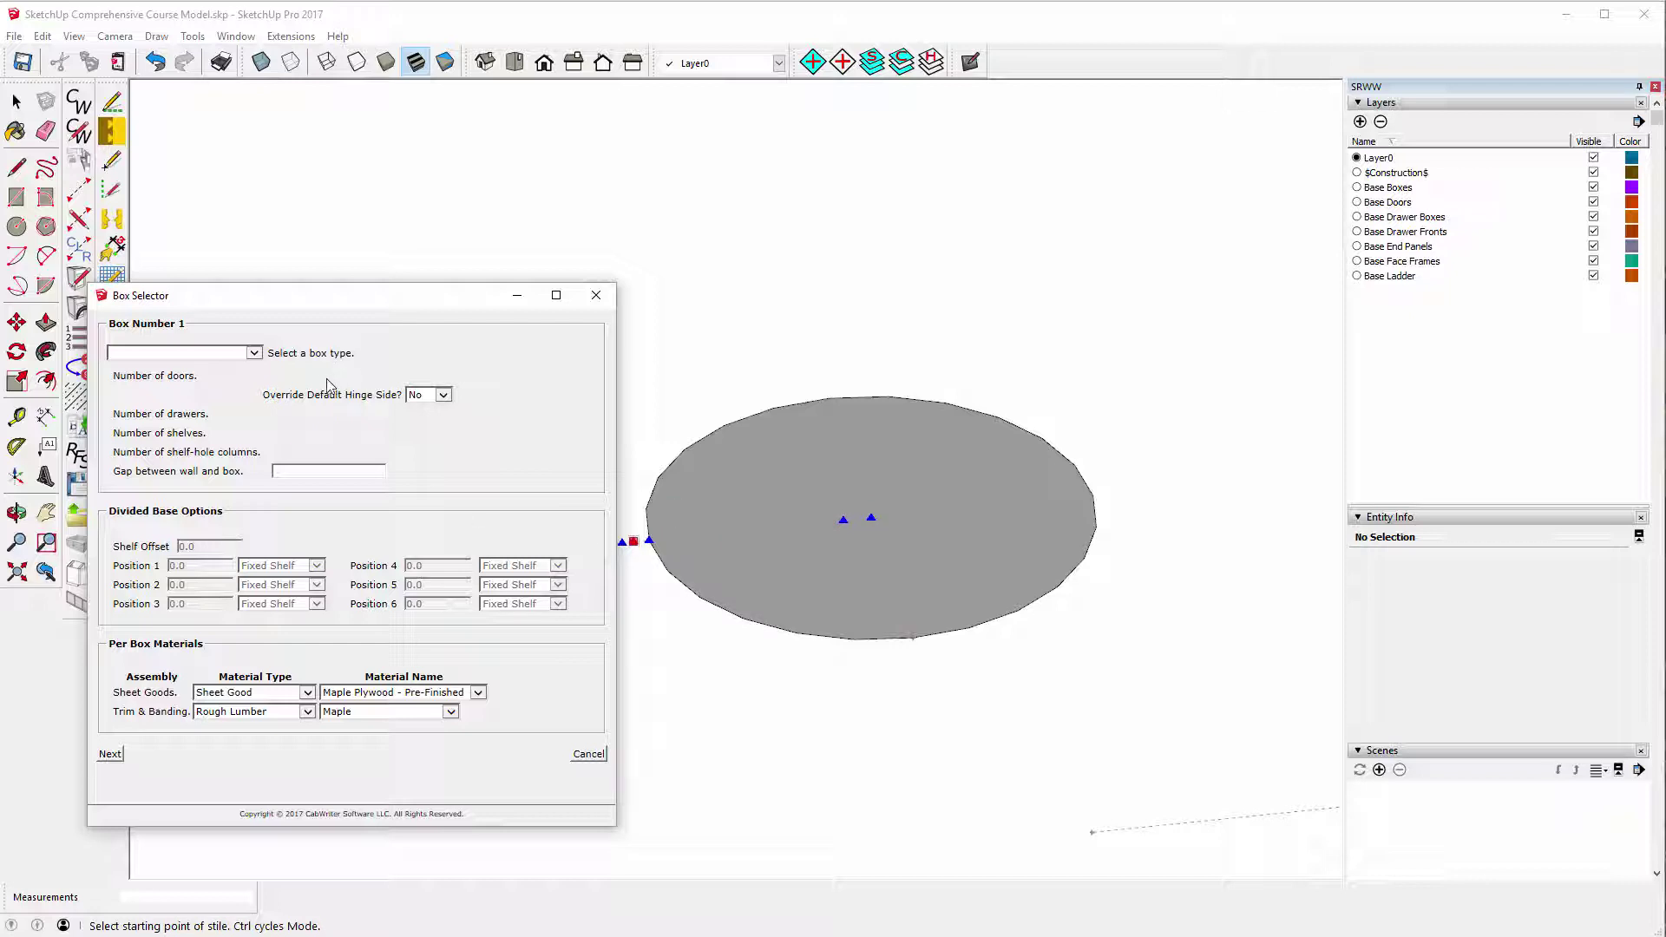
pyautogui.click(254, 353)
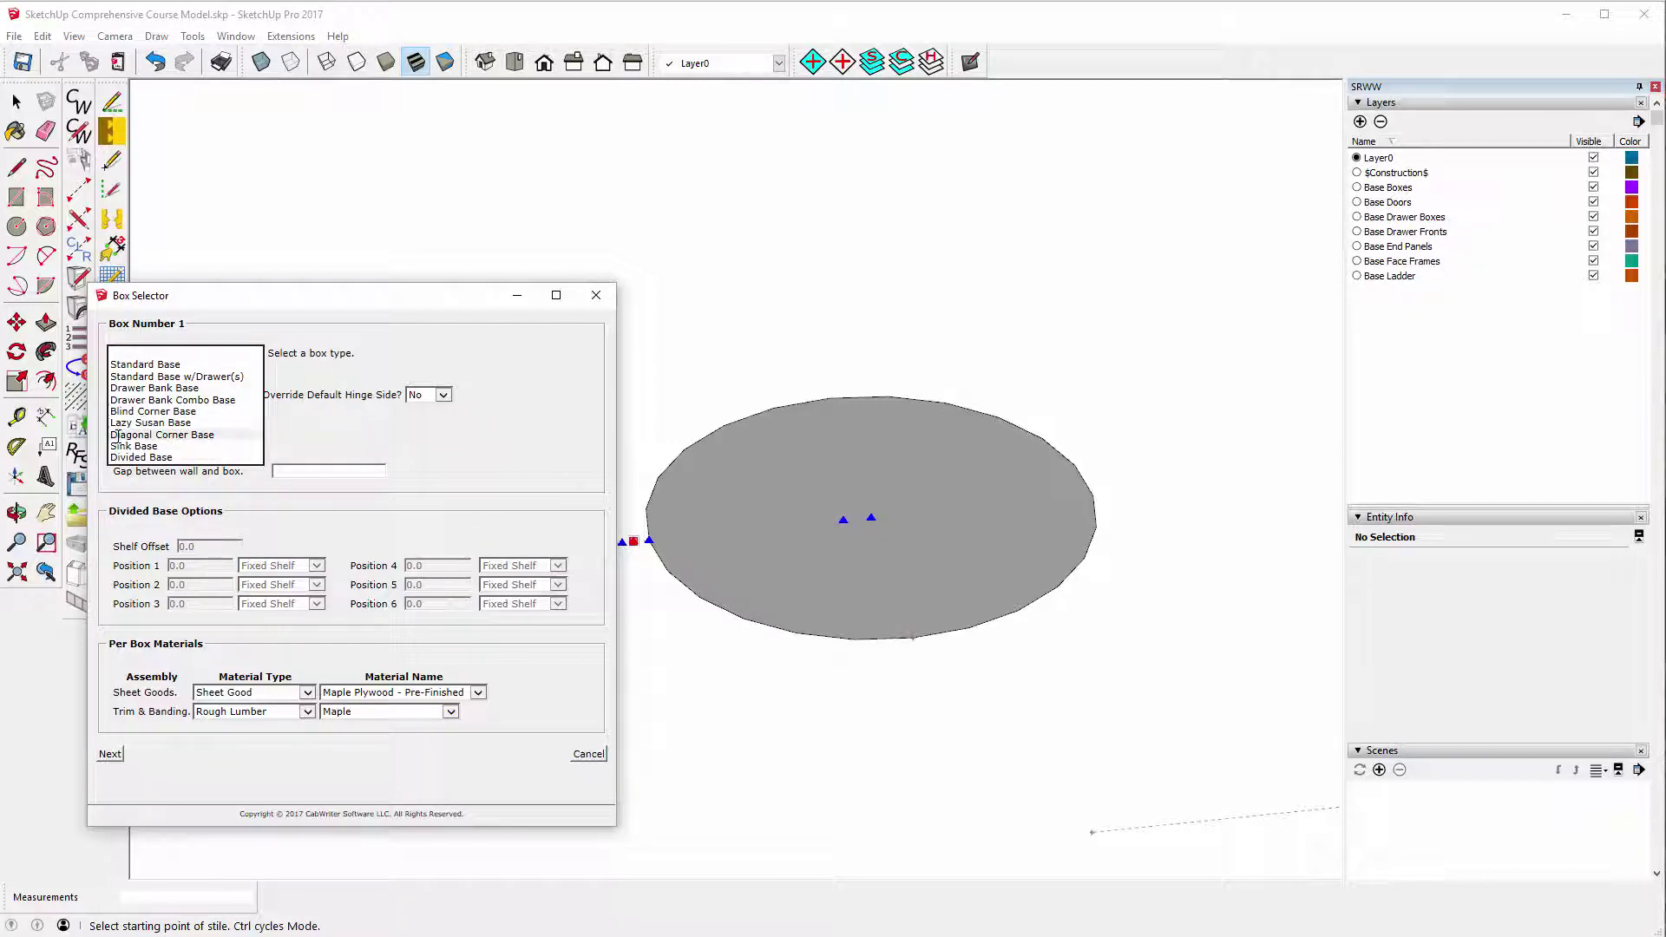
pyautogui.click(120, 434)
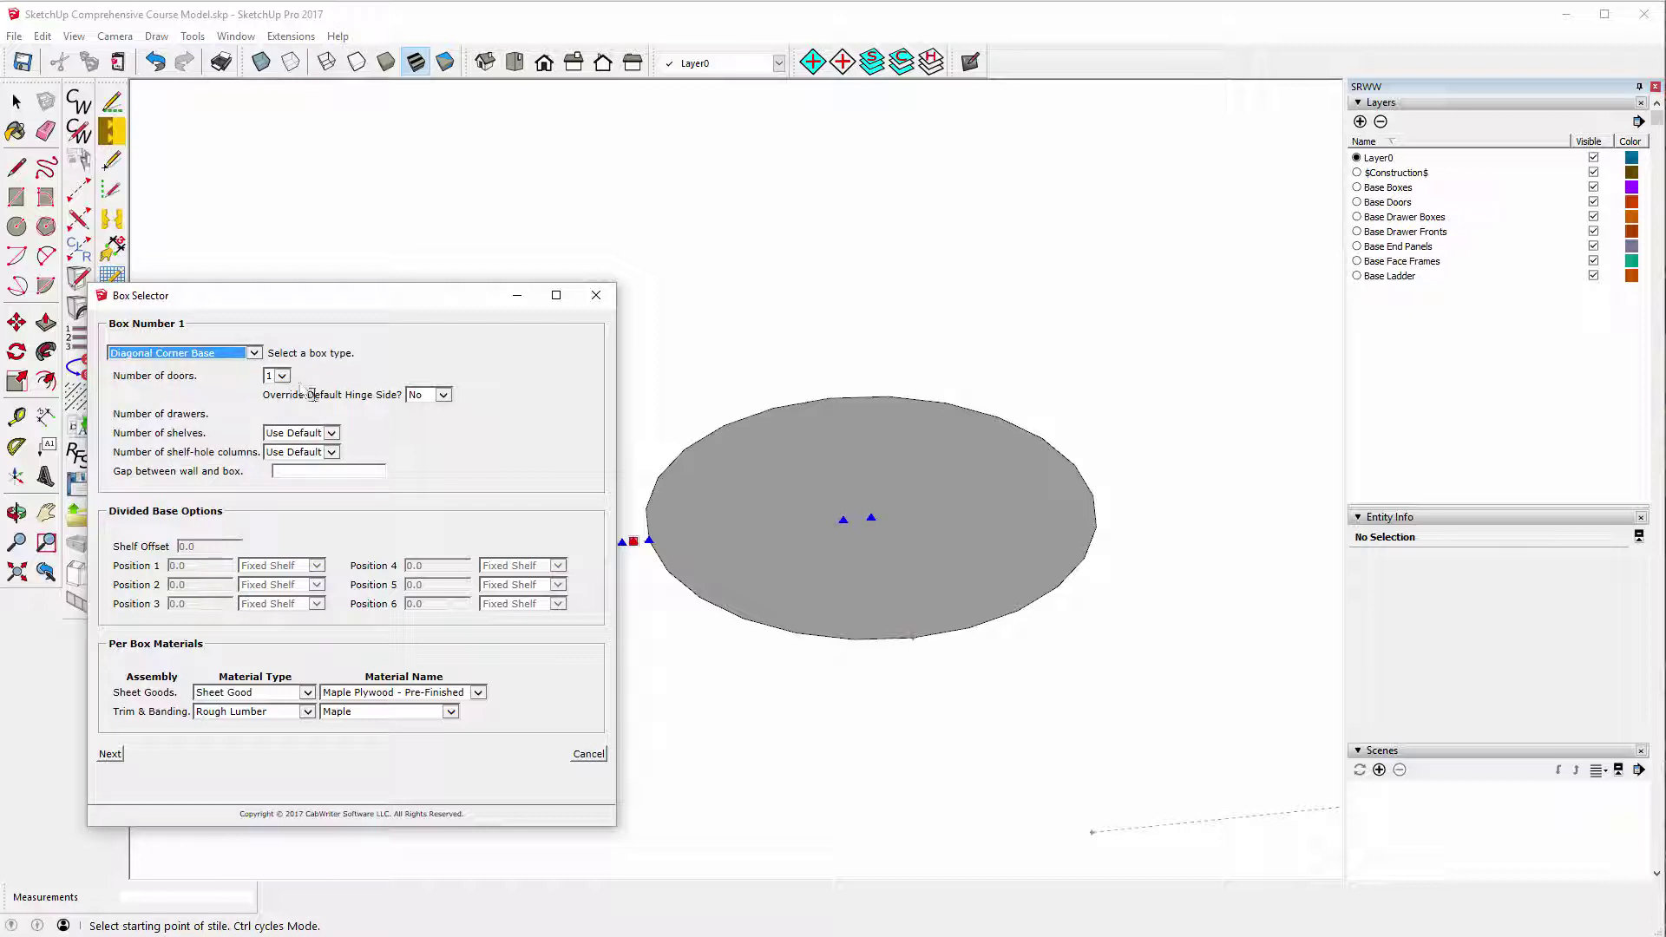
pyautogui.moveTo(319, 326); pyautogui.dragTo(673, 361)
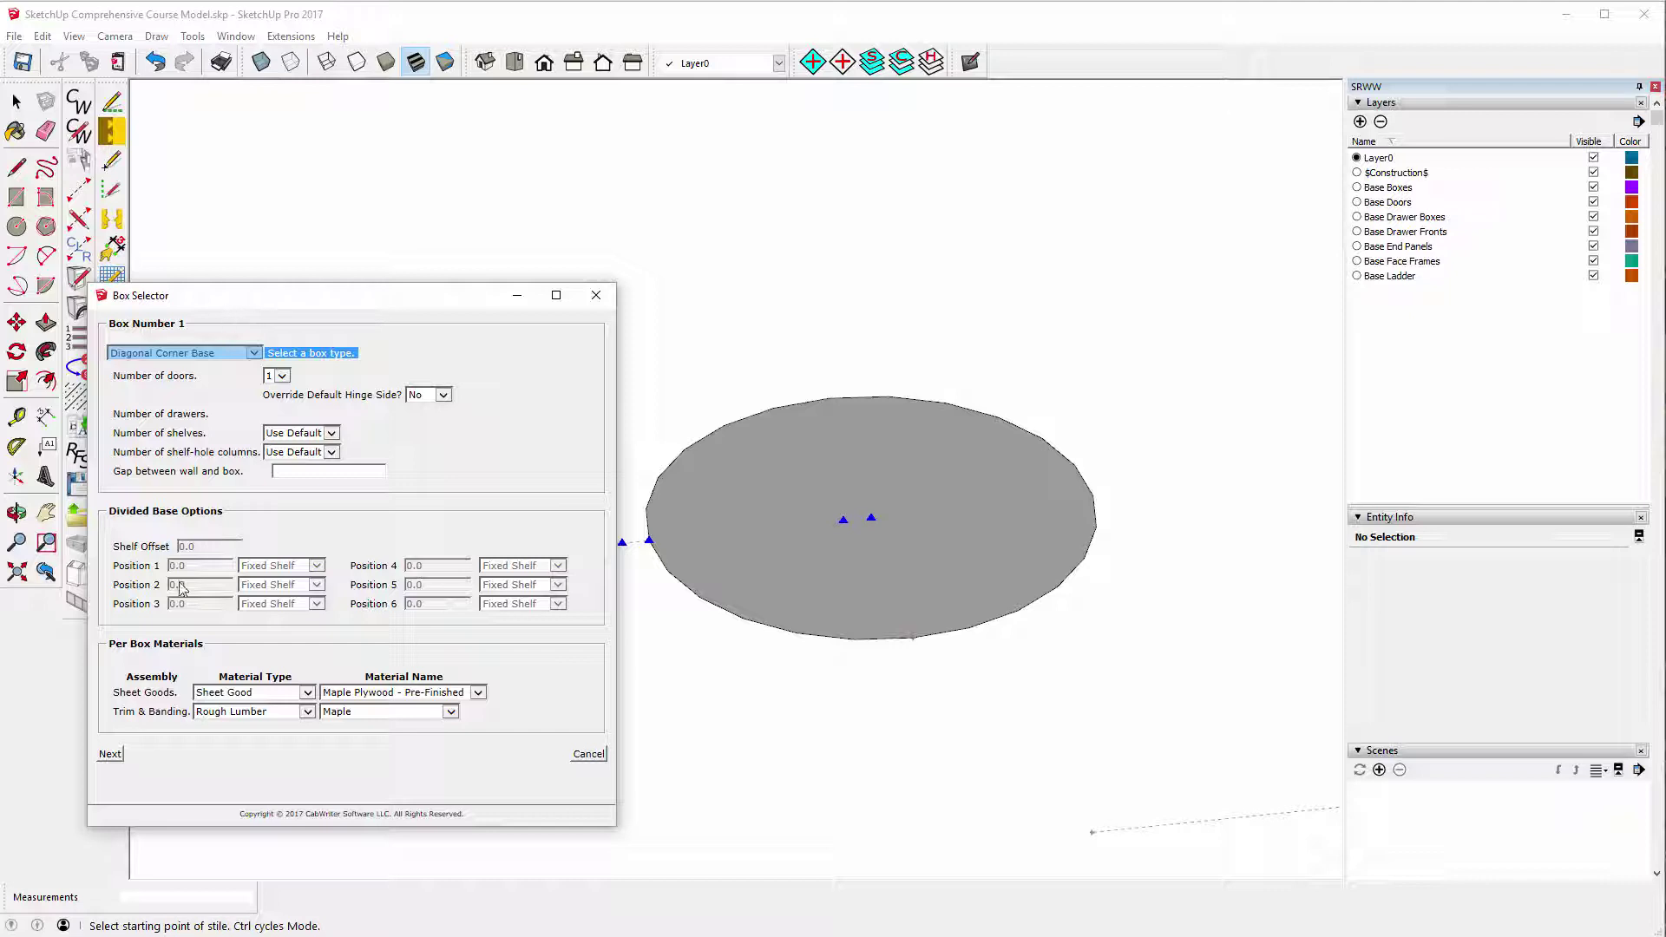
pyautogui.click(119, 768)
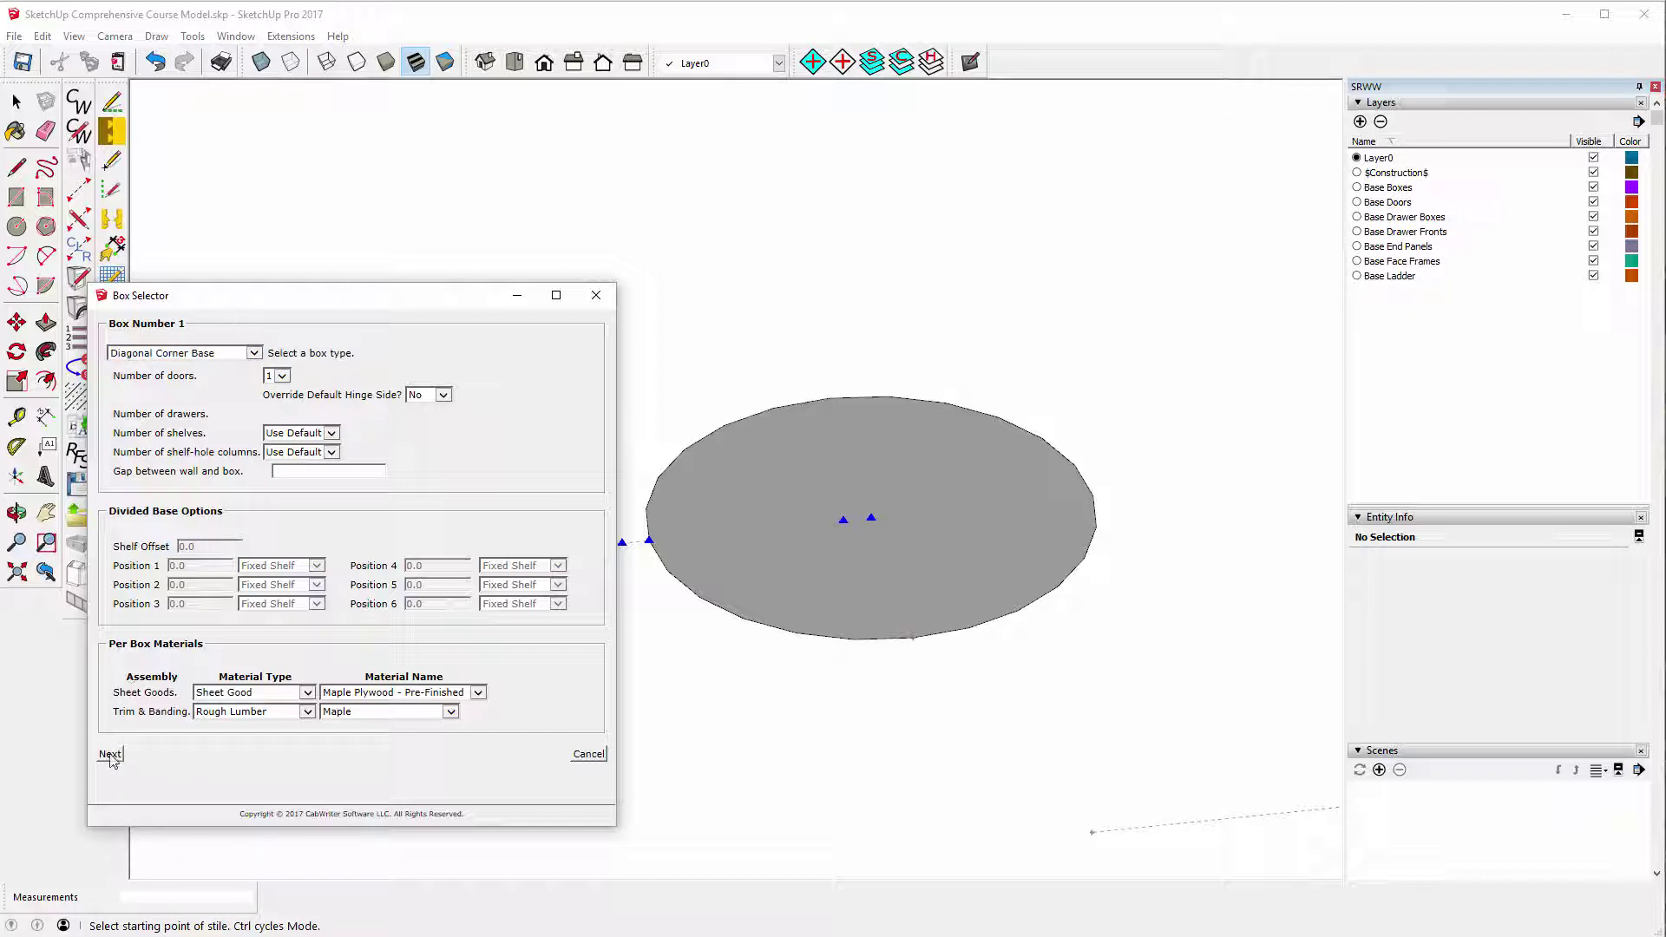
pyautogui.click(110, 754)
# Set Box 2 to Standard Base and build both cabinets.
pyautogui.moveTo(257, 301); pyautogui.dragTo(1009, 364)
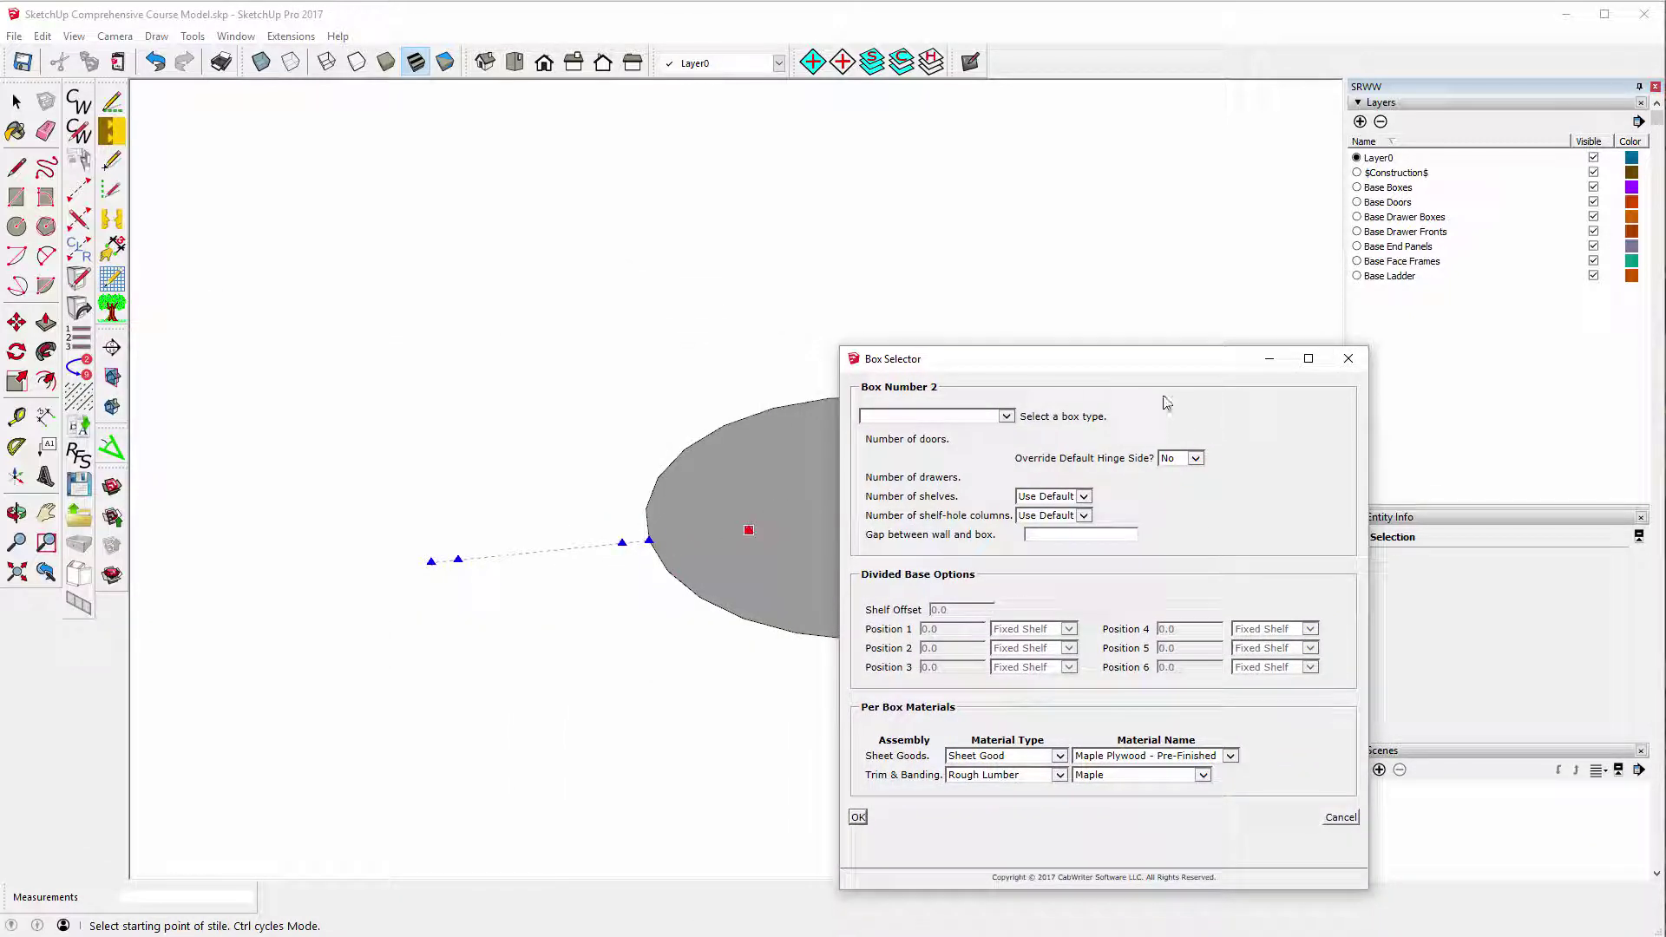
pyautogui.click(1006, 416)
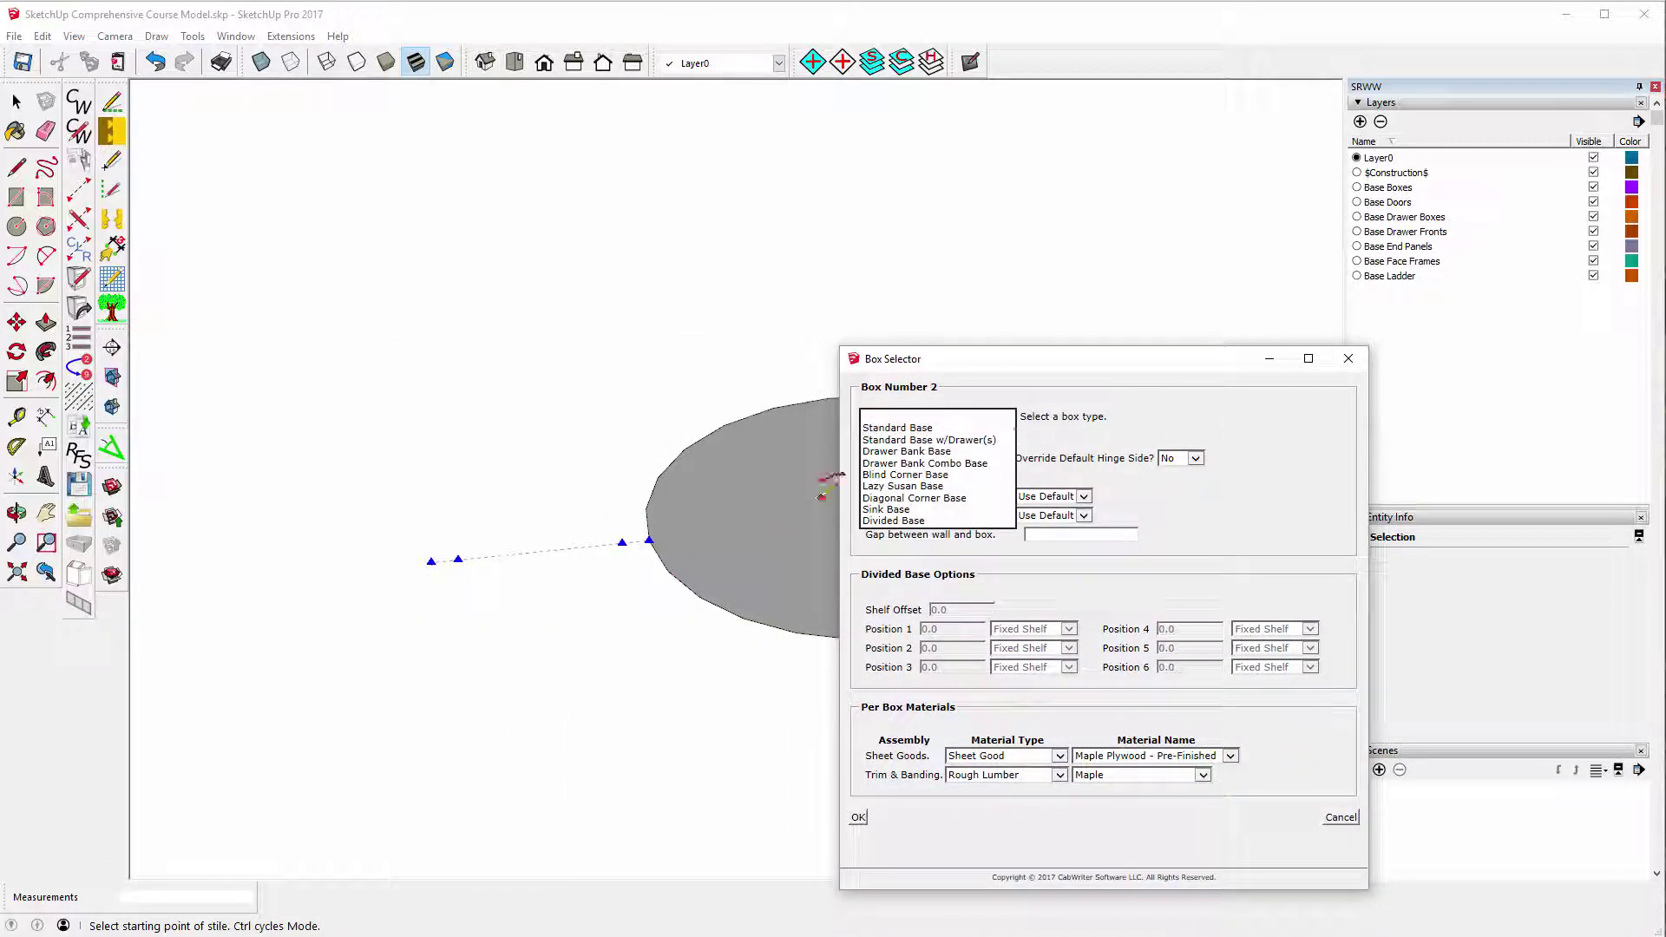
pyautogui.click(881, 428)
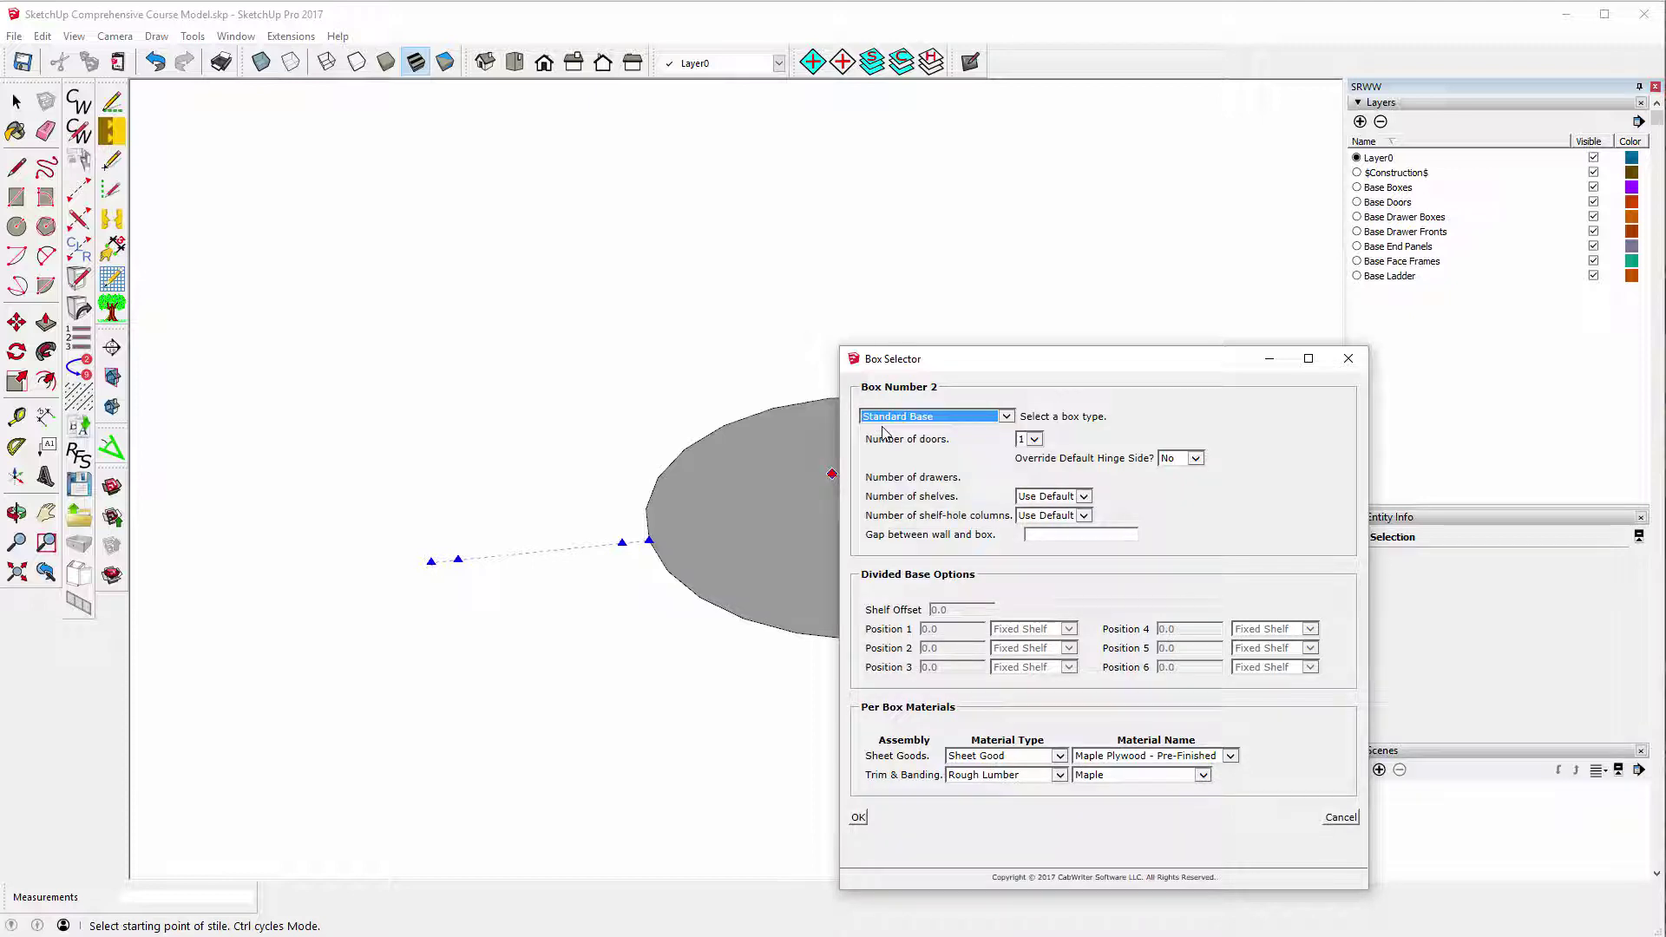
pyautogui.click(858, 820)
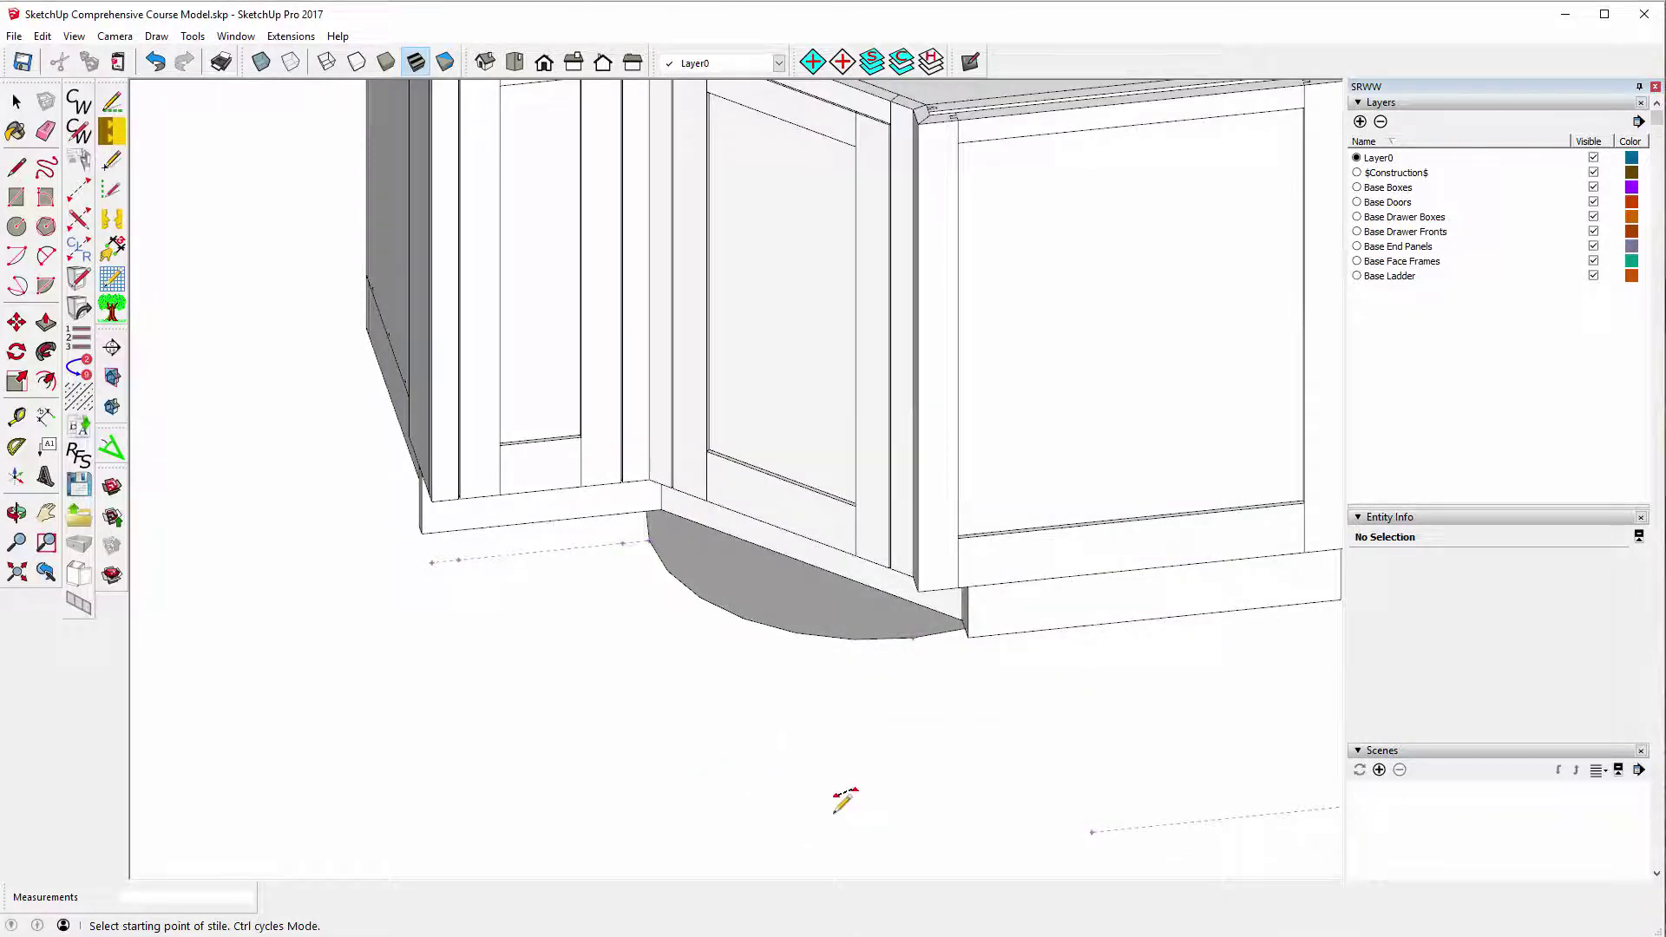
# Drop a vertical guide at the door frame's edge on the base cabinet.
pyautogui.click(17, 512)
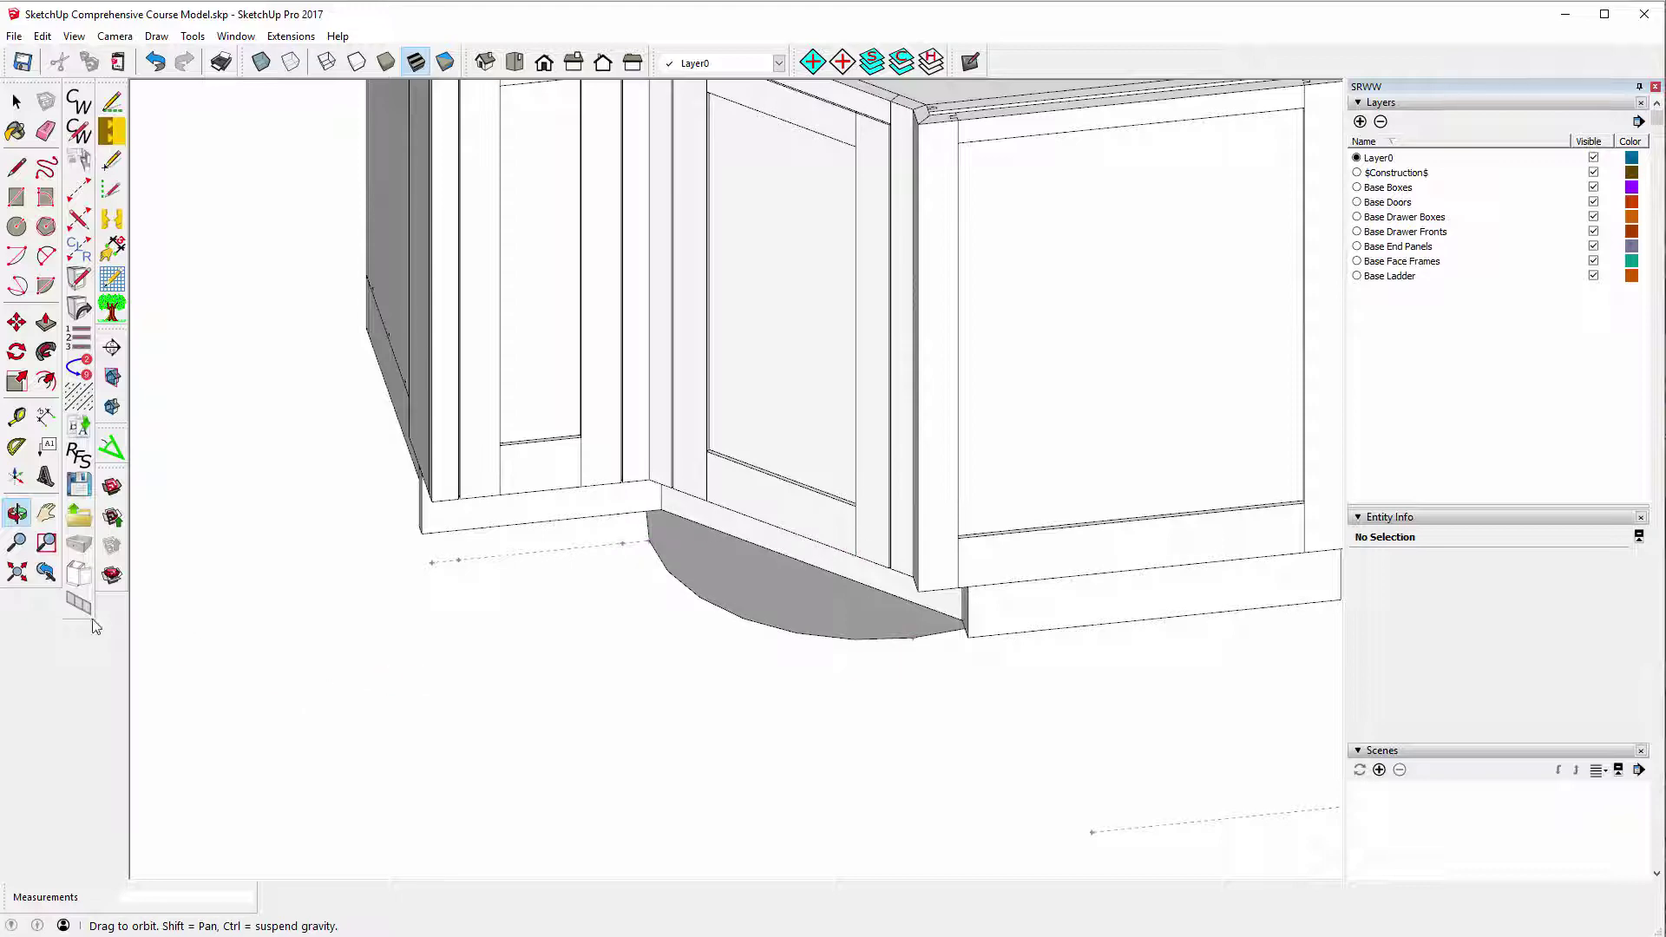
pyautogui.moveTo(504, 683); pyautogui.dragTo(923, 628)
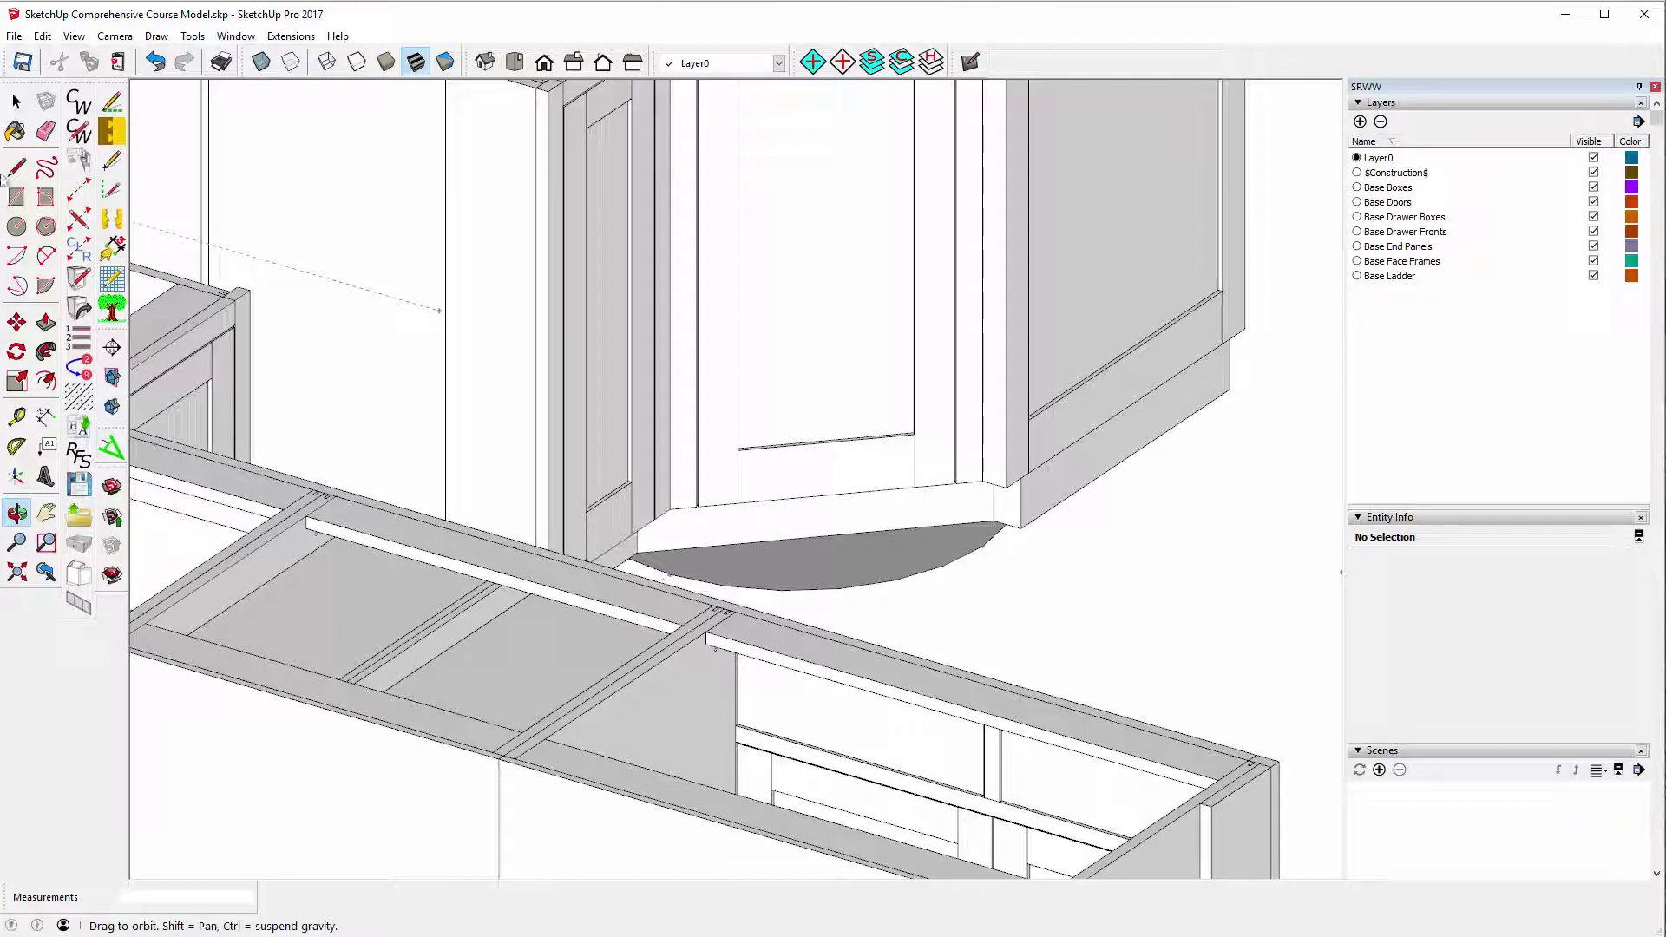
pyautogui.click(18, 419)
pyautogui.scroll(5, 1034, 356)
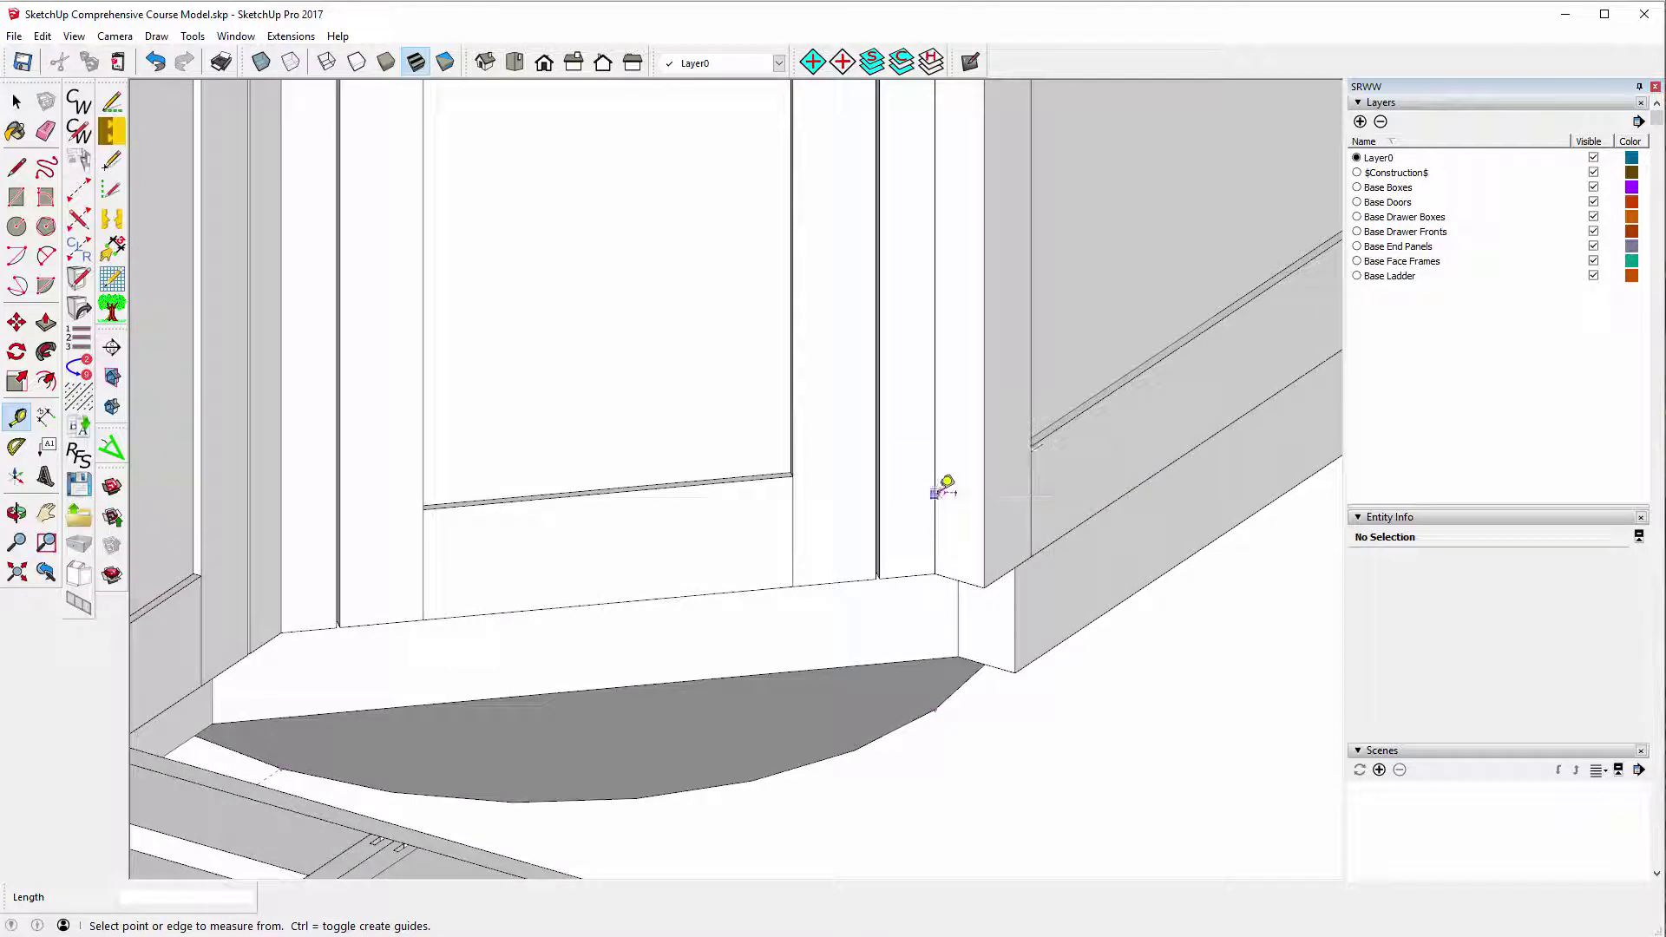
pyautogui.click(935, 493)
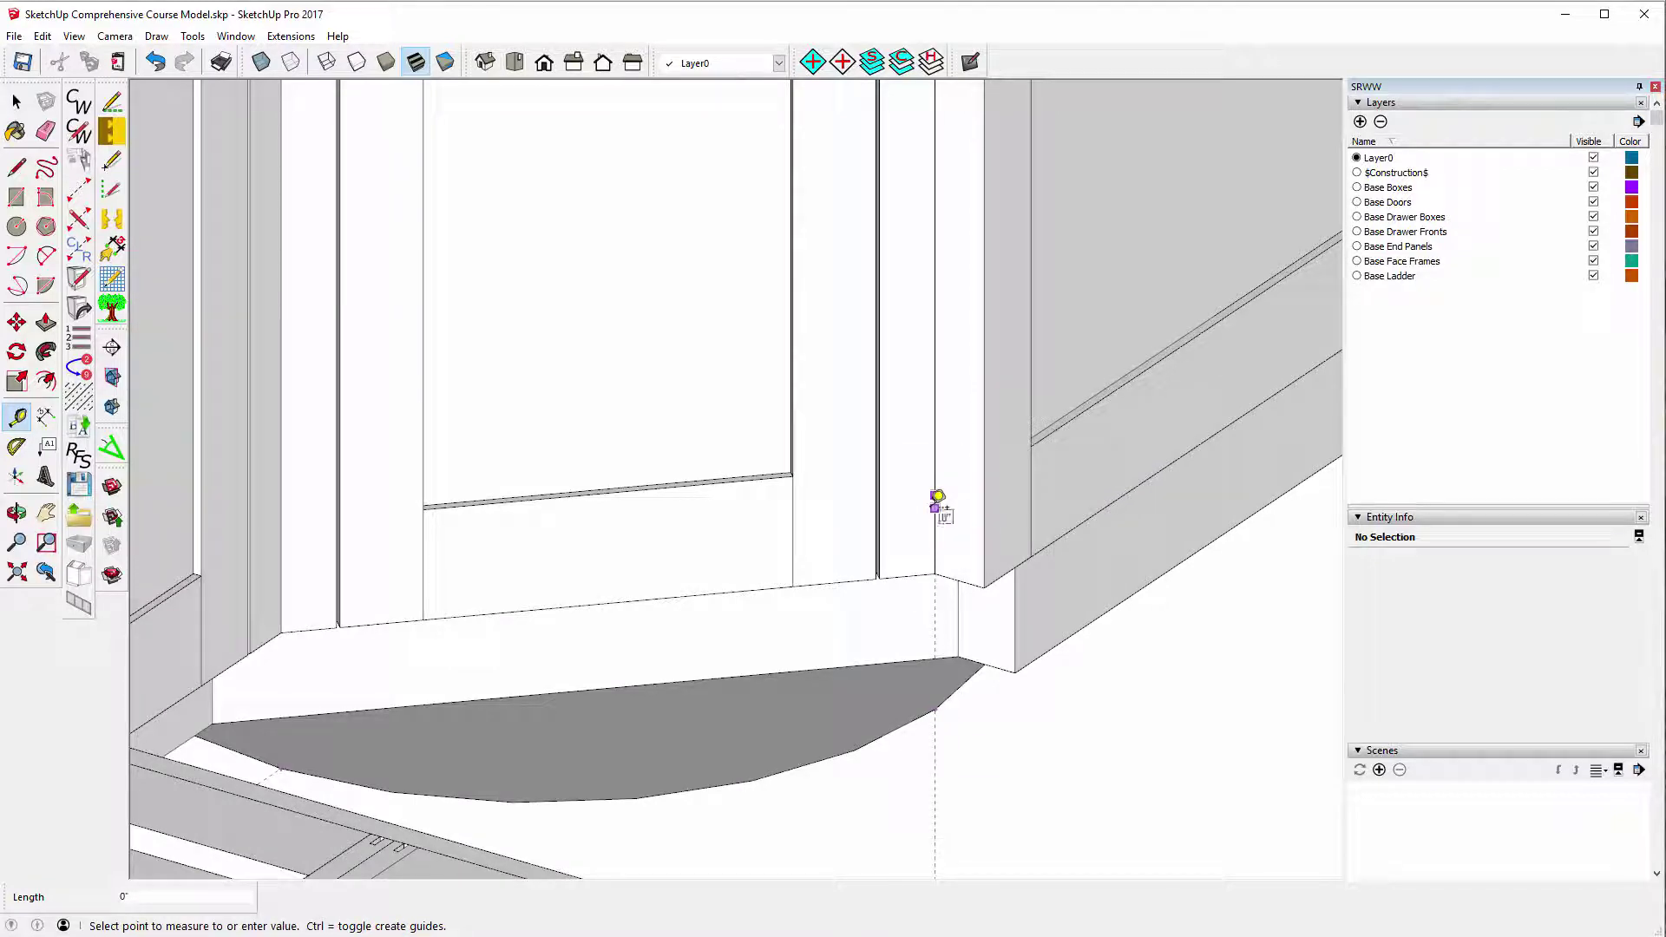
pyautogui.click(937, 495)
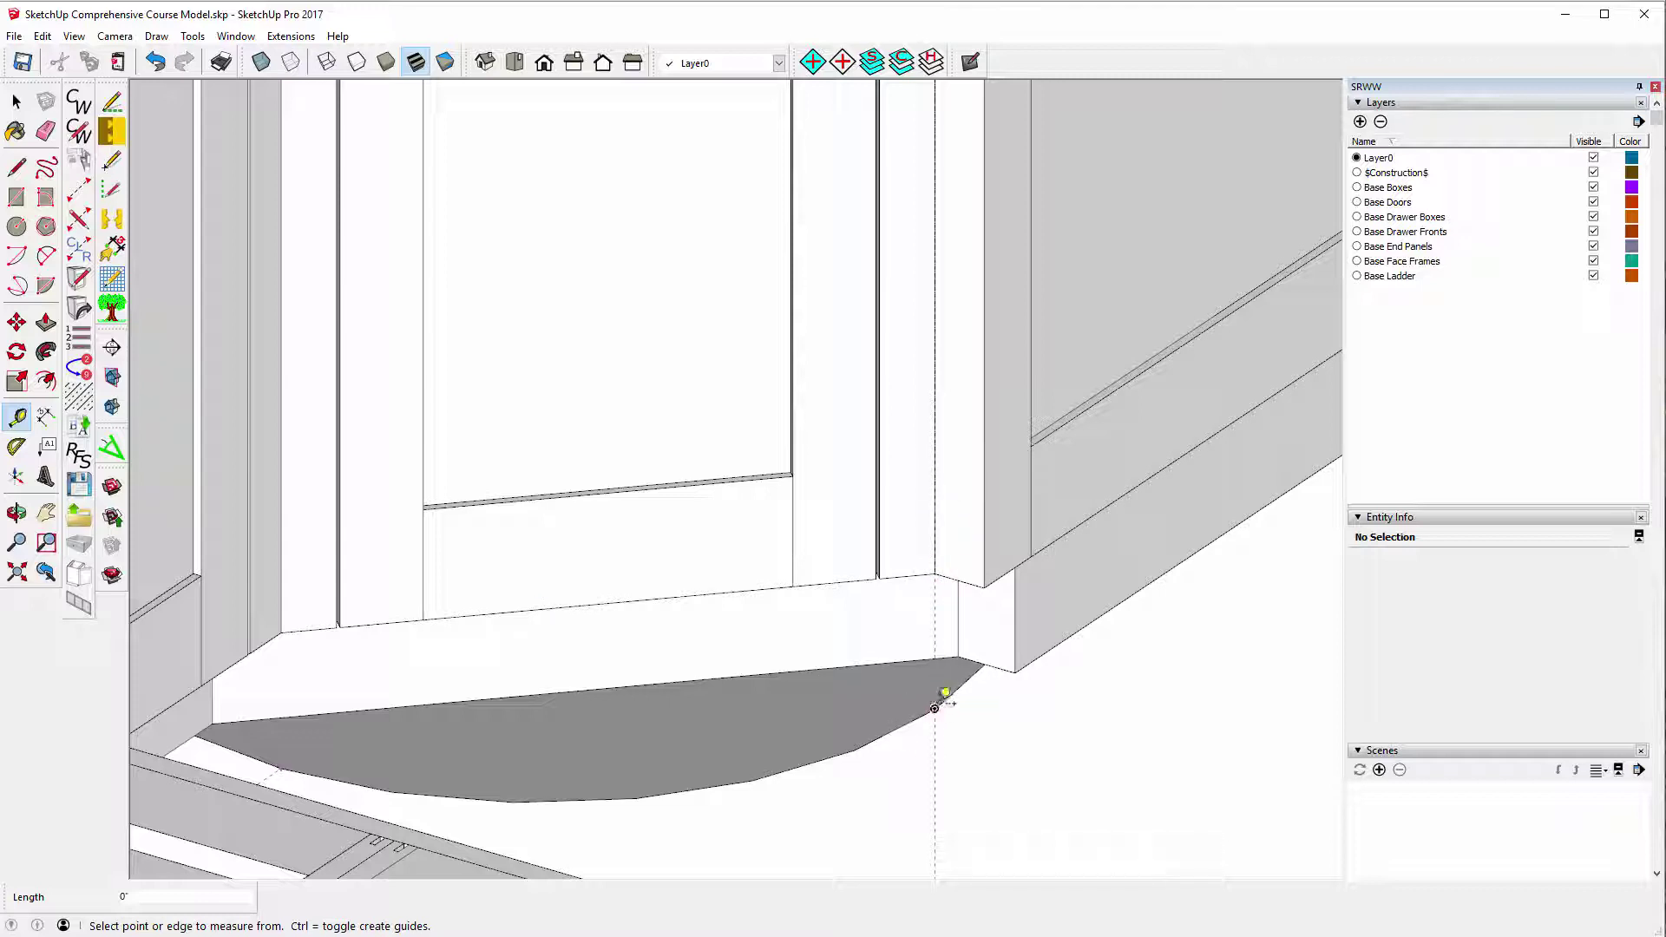
# Orbit around the cabinet base and start a guide from the left stile's edge.
pyautogui.click(16, 514)
pyautogui.moveTo(893, 659); pyautogui.dragTo(564, 644)
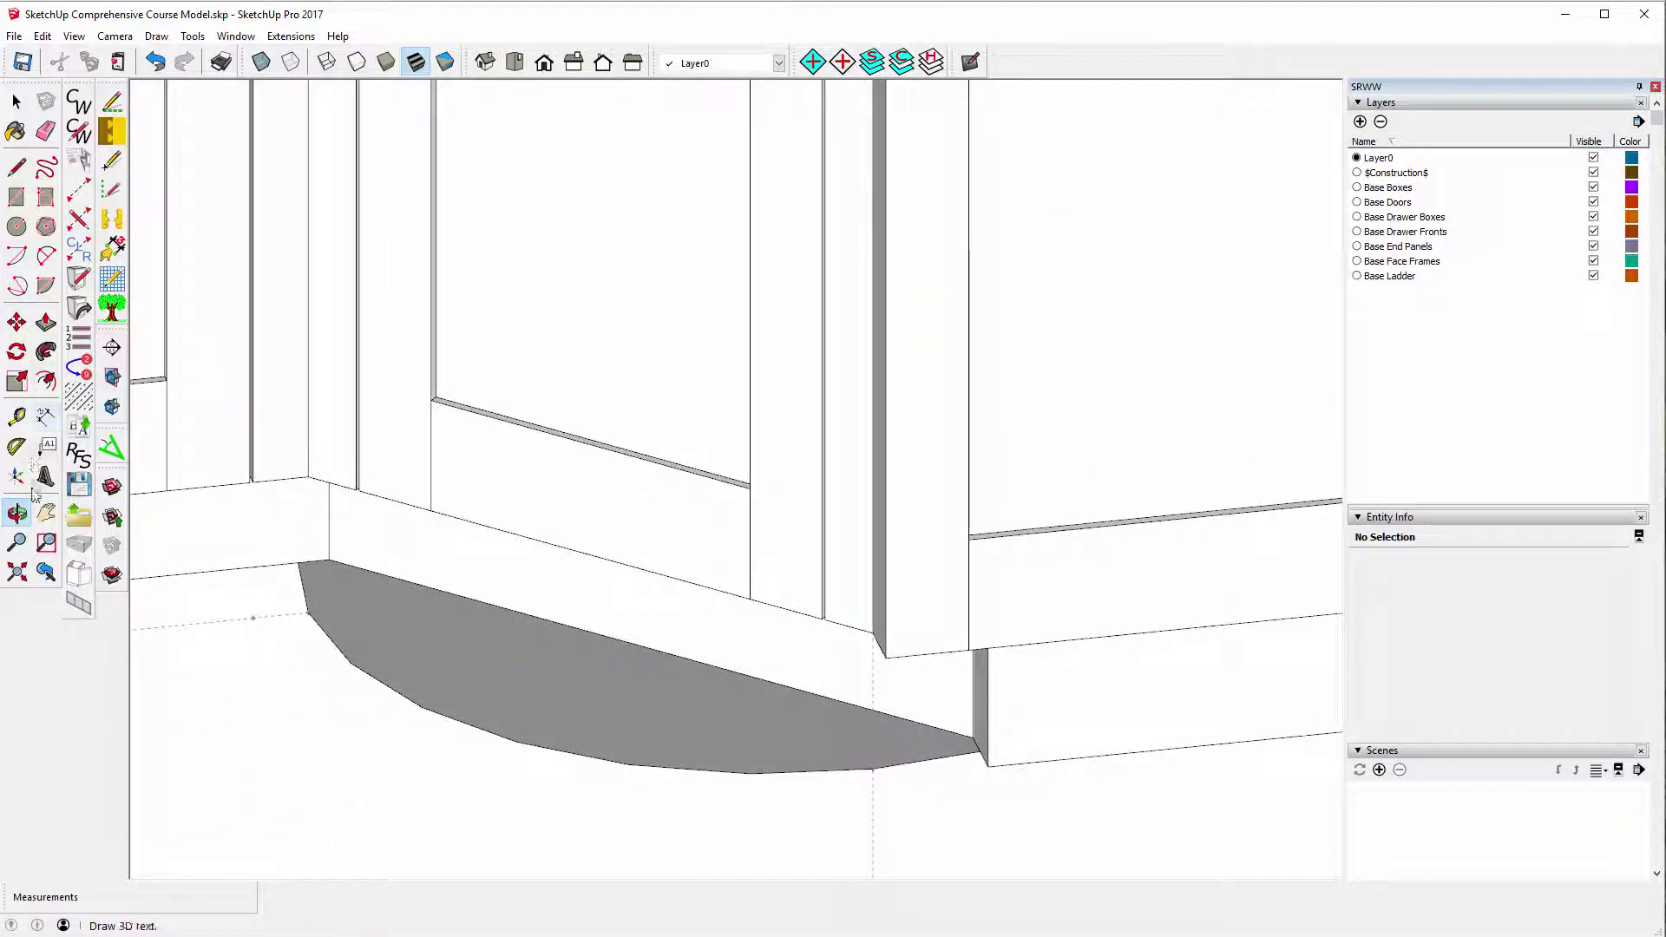
pyautogui.click(18, 419)
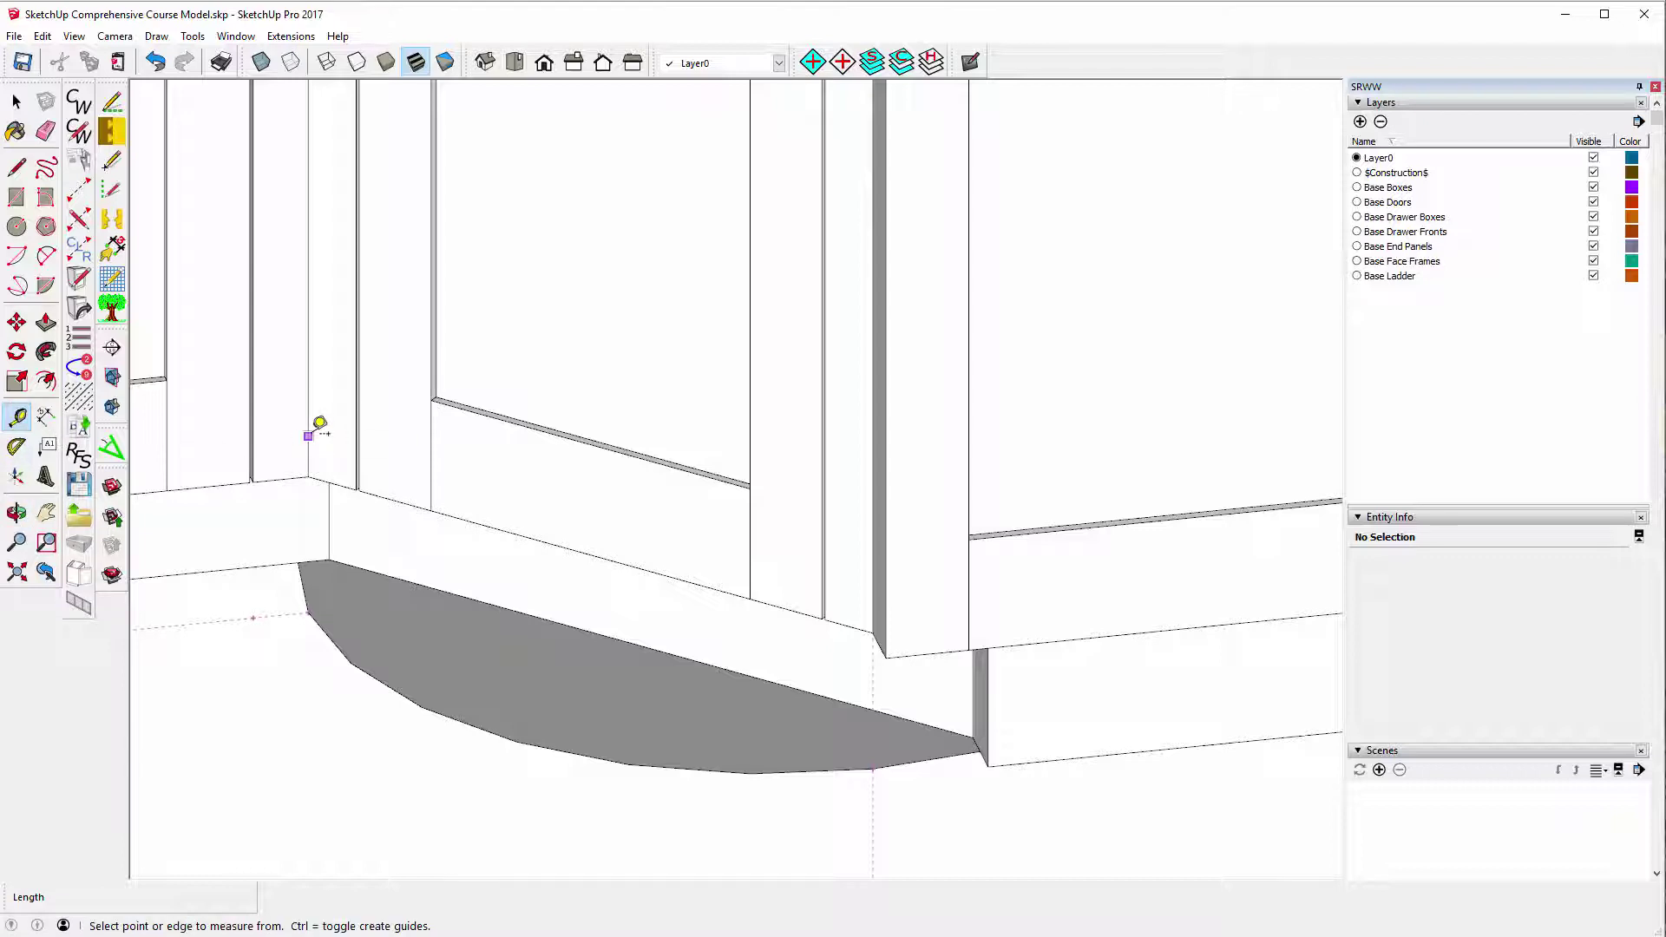
pyautogui.click(310, 432)
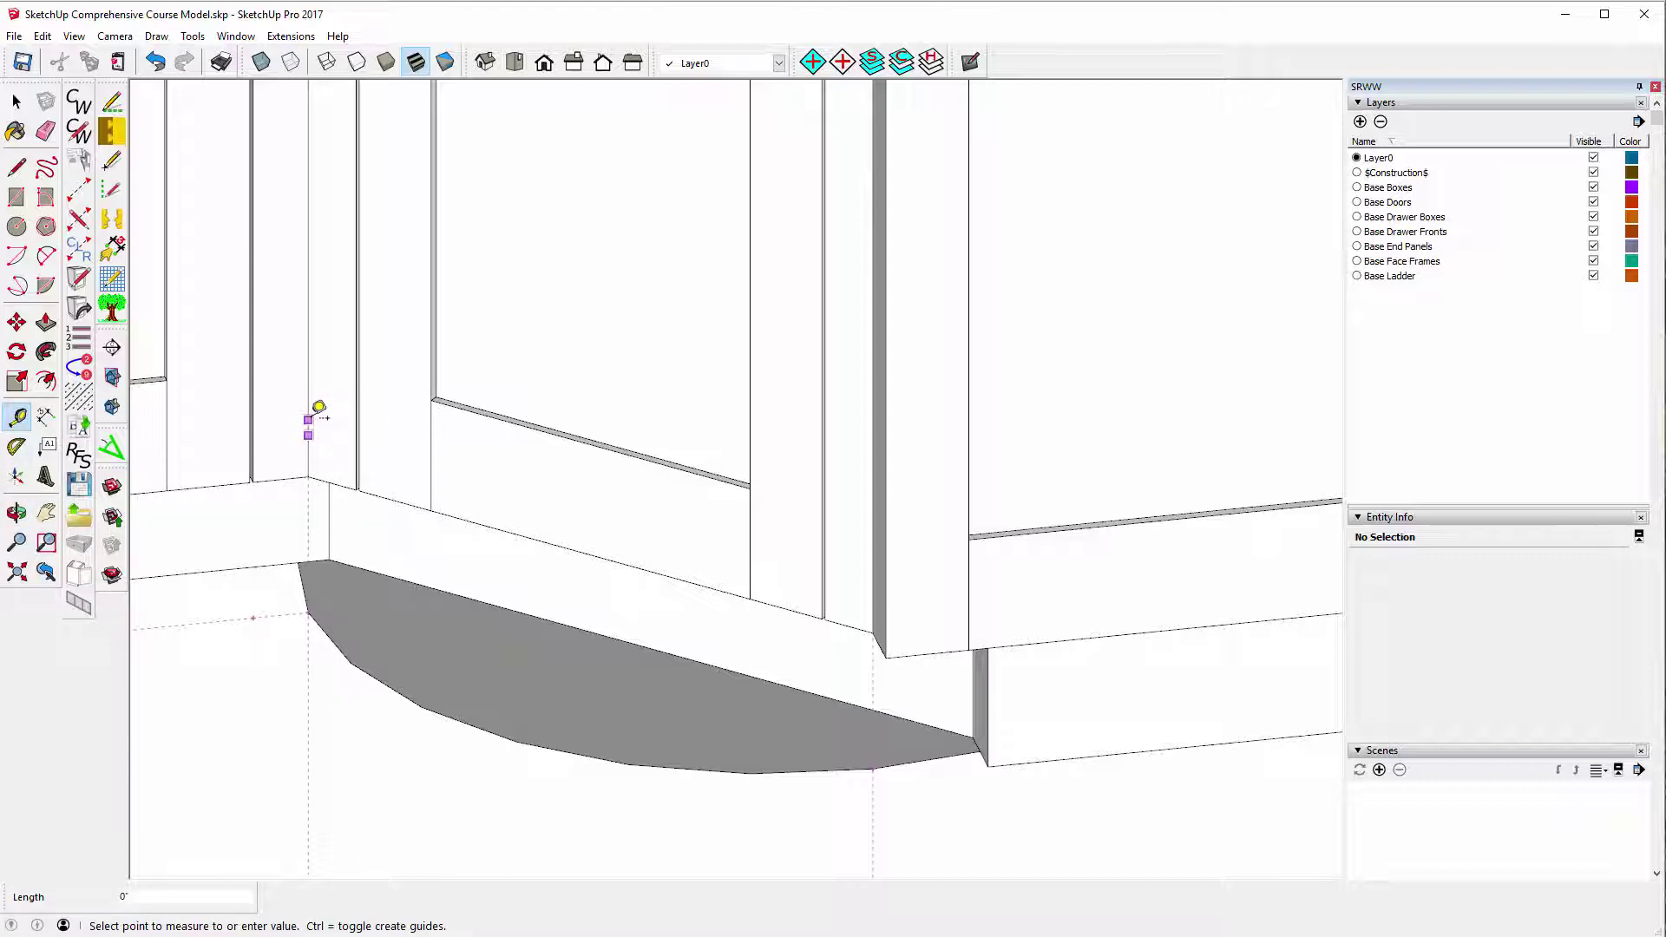
pyautogui.press('Escape')
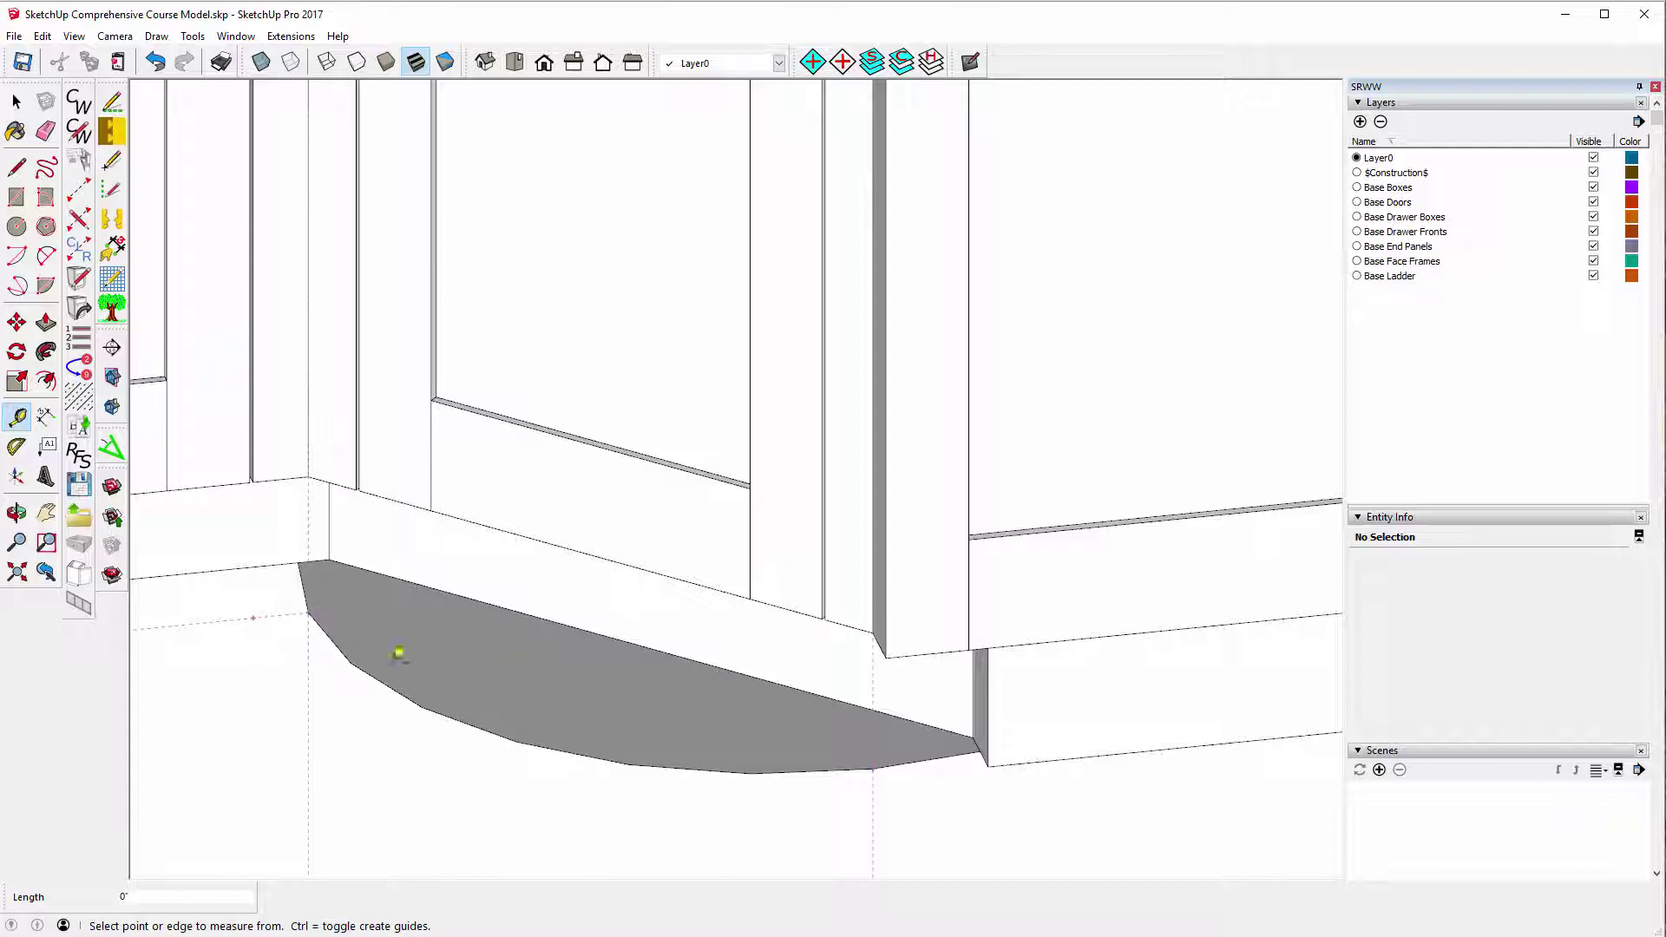
pyautogui.scroll(-6, 534, 766)
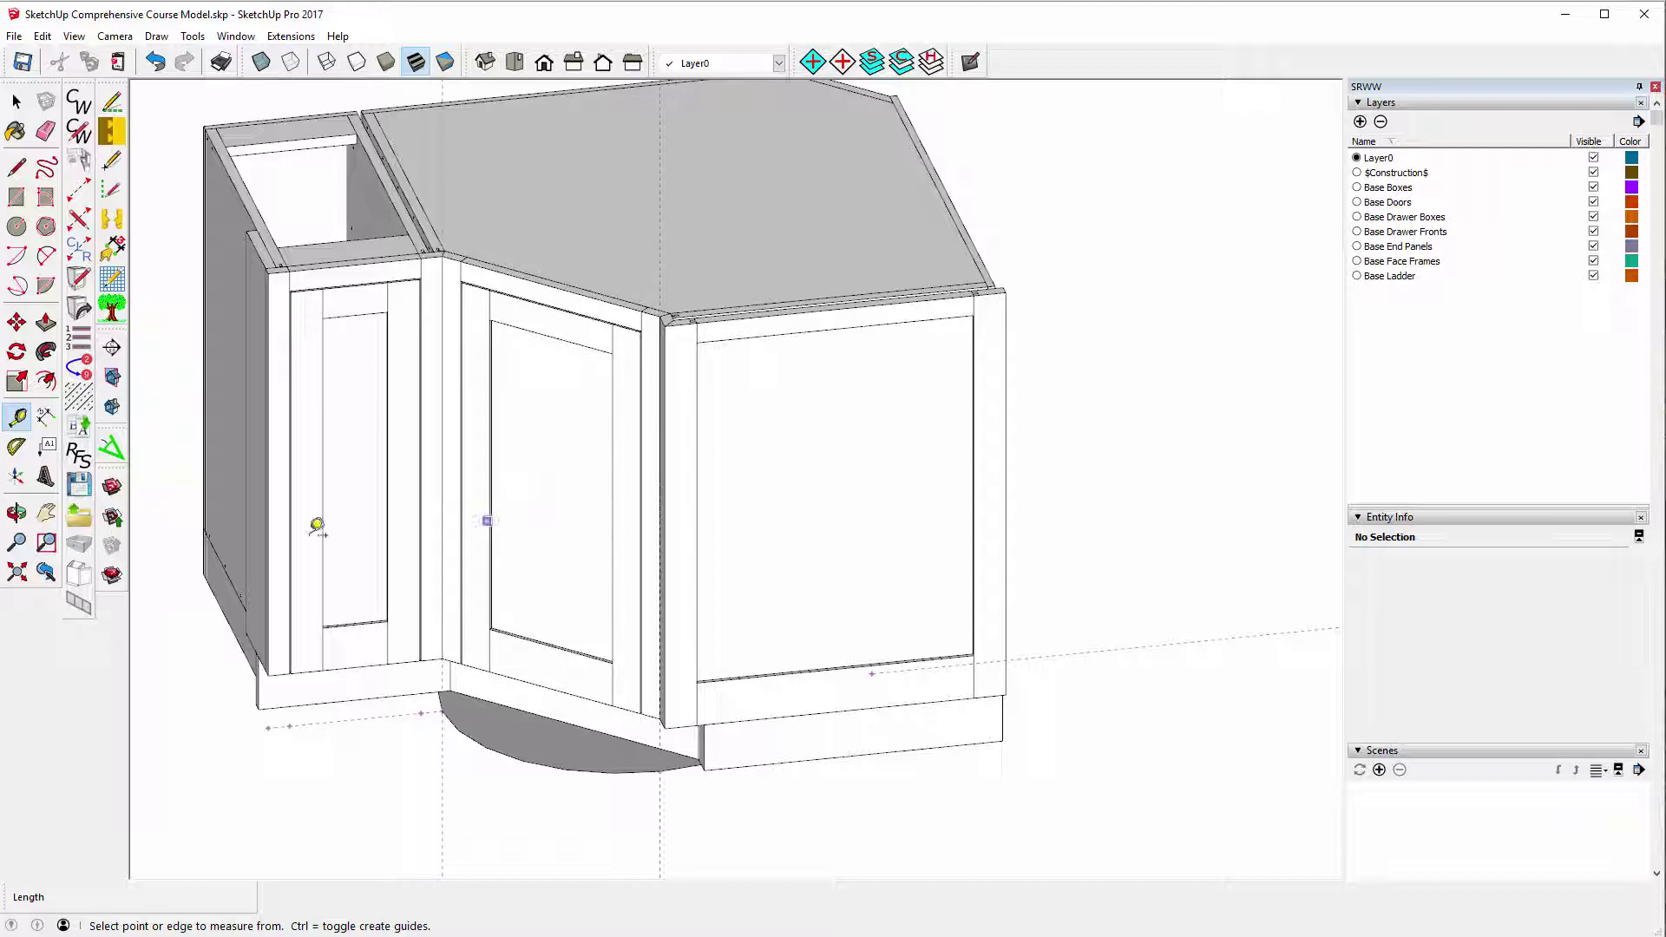
# Orbit under the cabinet to inspect the toe-kick frame, then return to a low front view.
pyautogui.click(16, 512)
pyautogui.moveTo(285, 625); pyautogui.dragTo(486, 277)
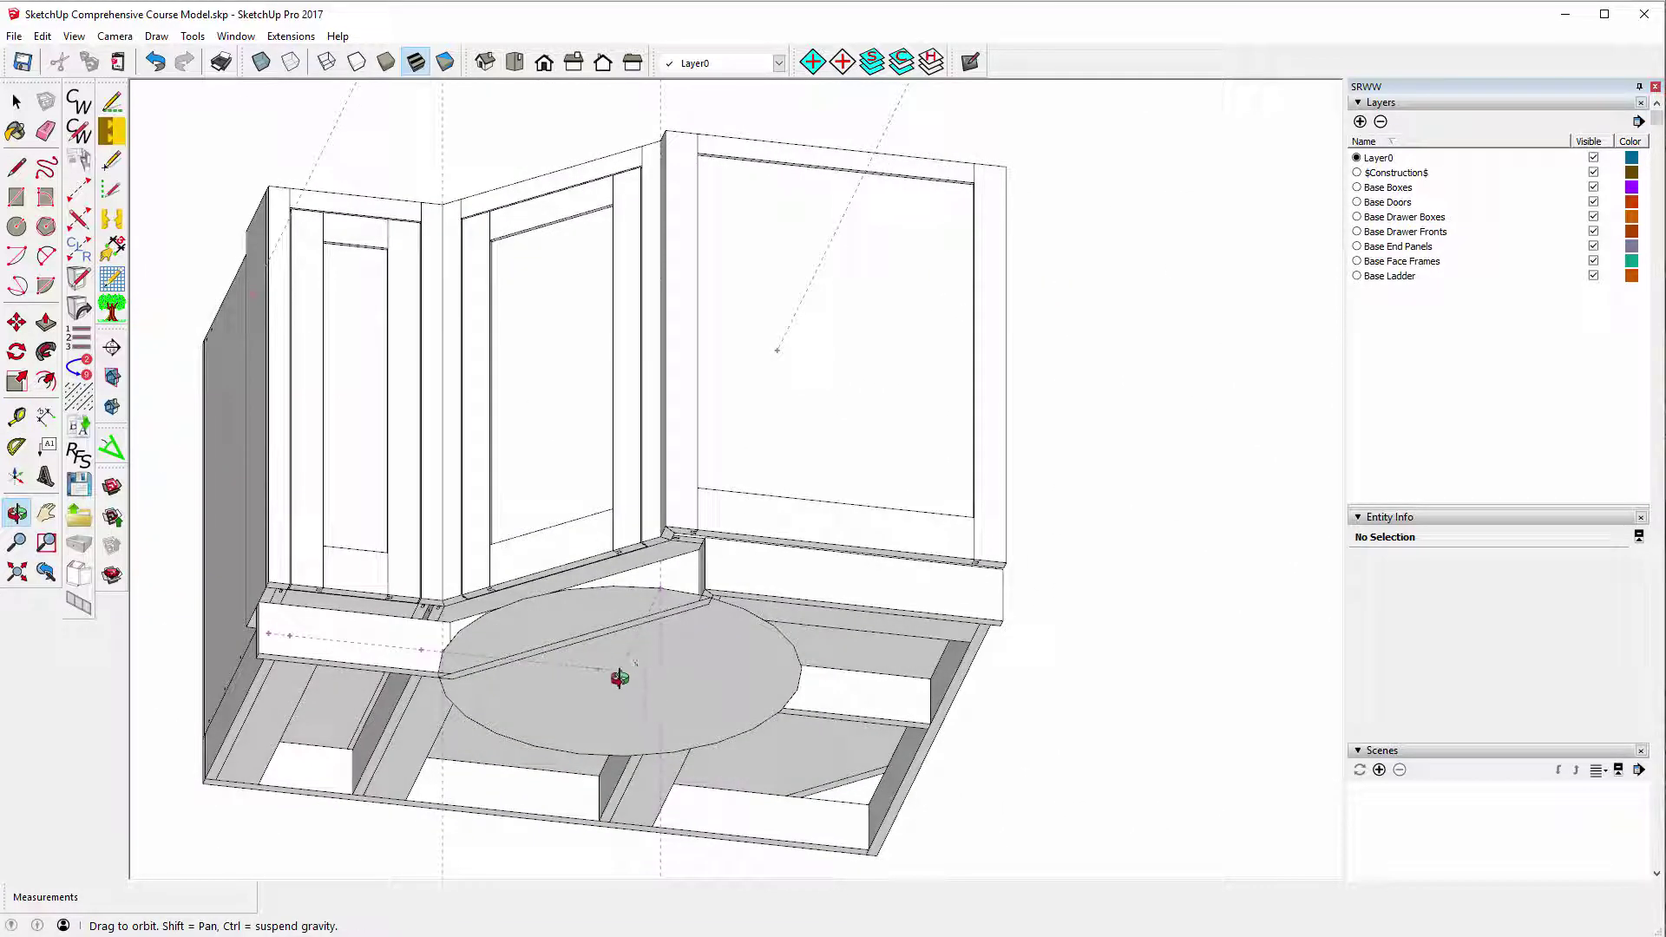
pyautogui.moveTo(564, 235); pyautogui.dragTo(508, 586)
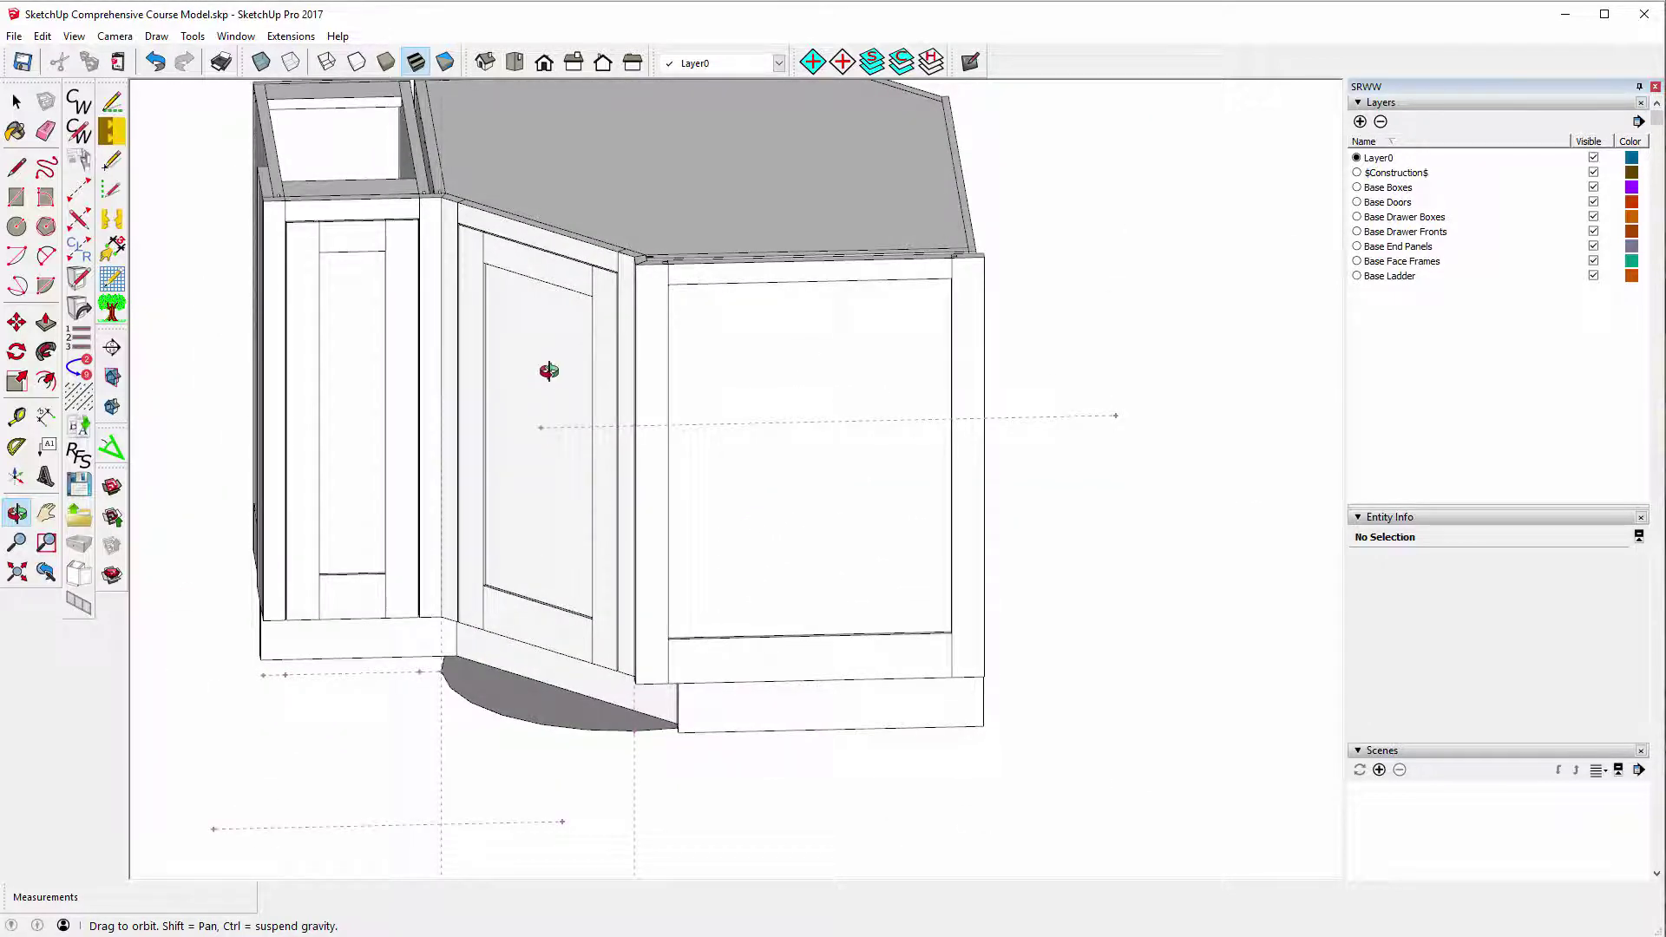
pyautogui.scroll(-2, 542, 382)
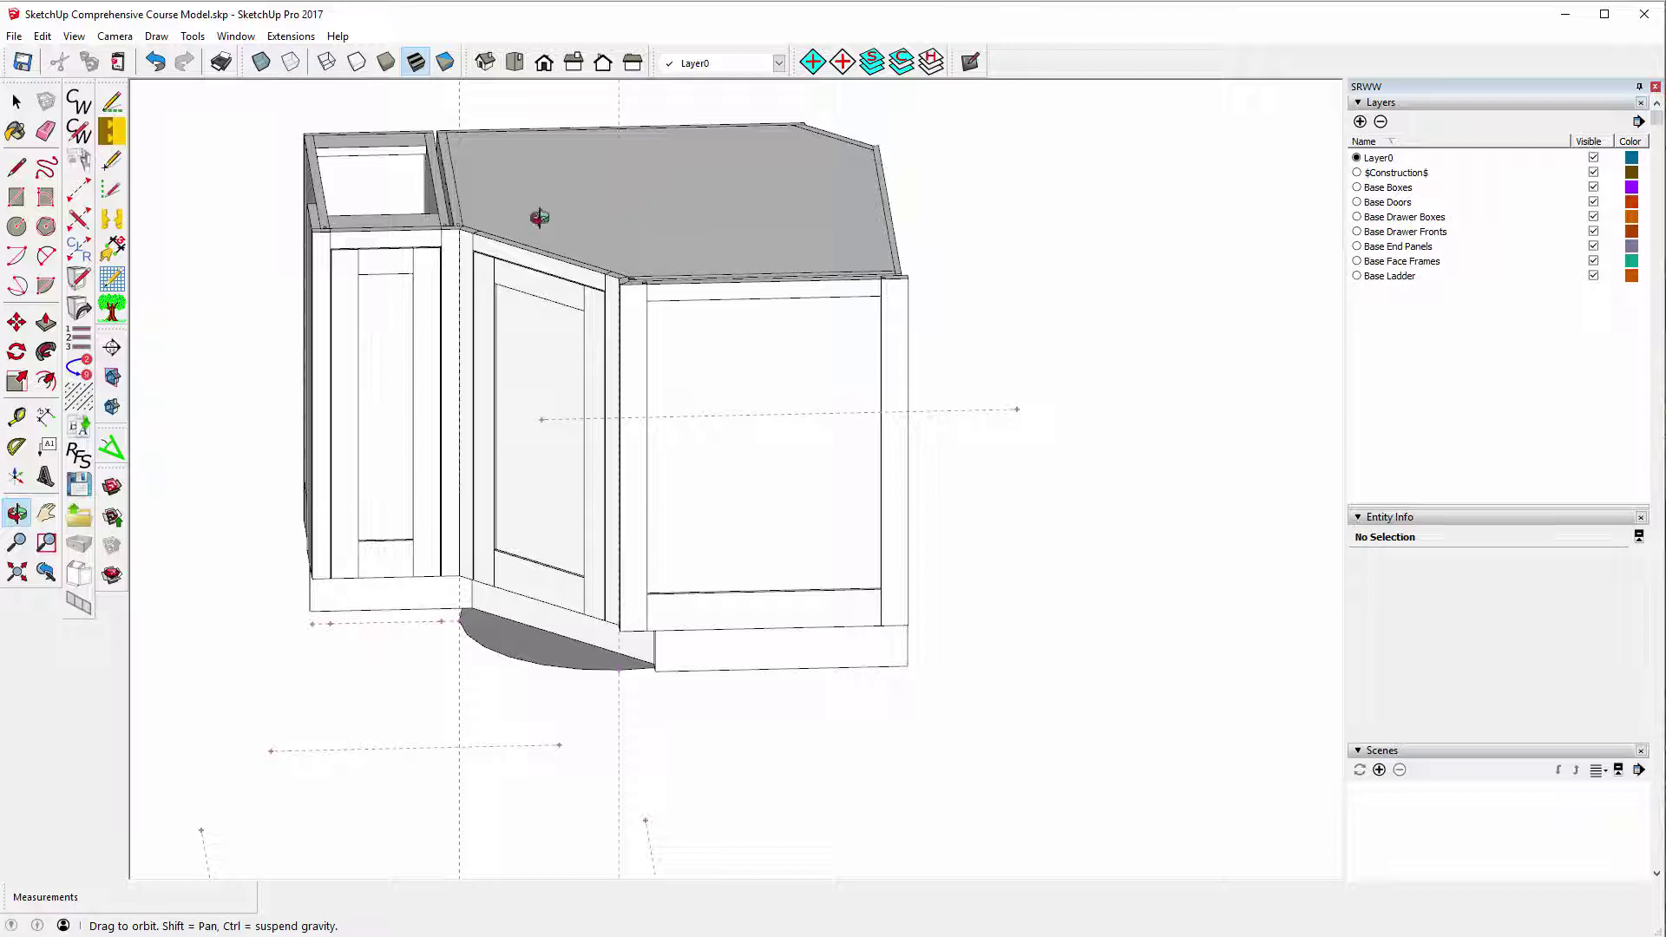
pyautogui.scroll(4, 508, 217)
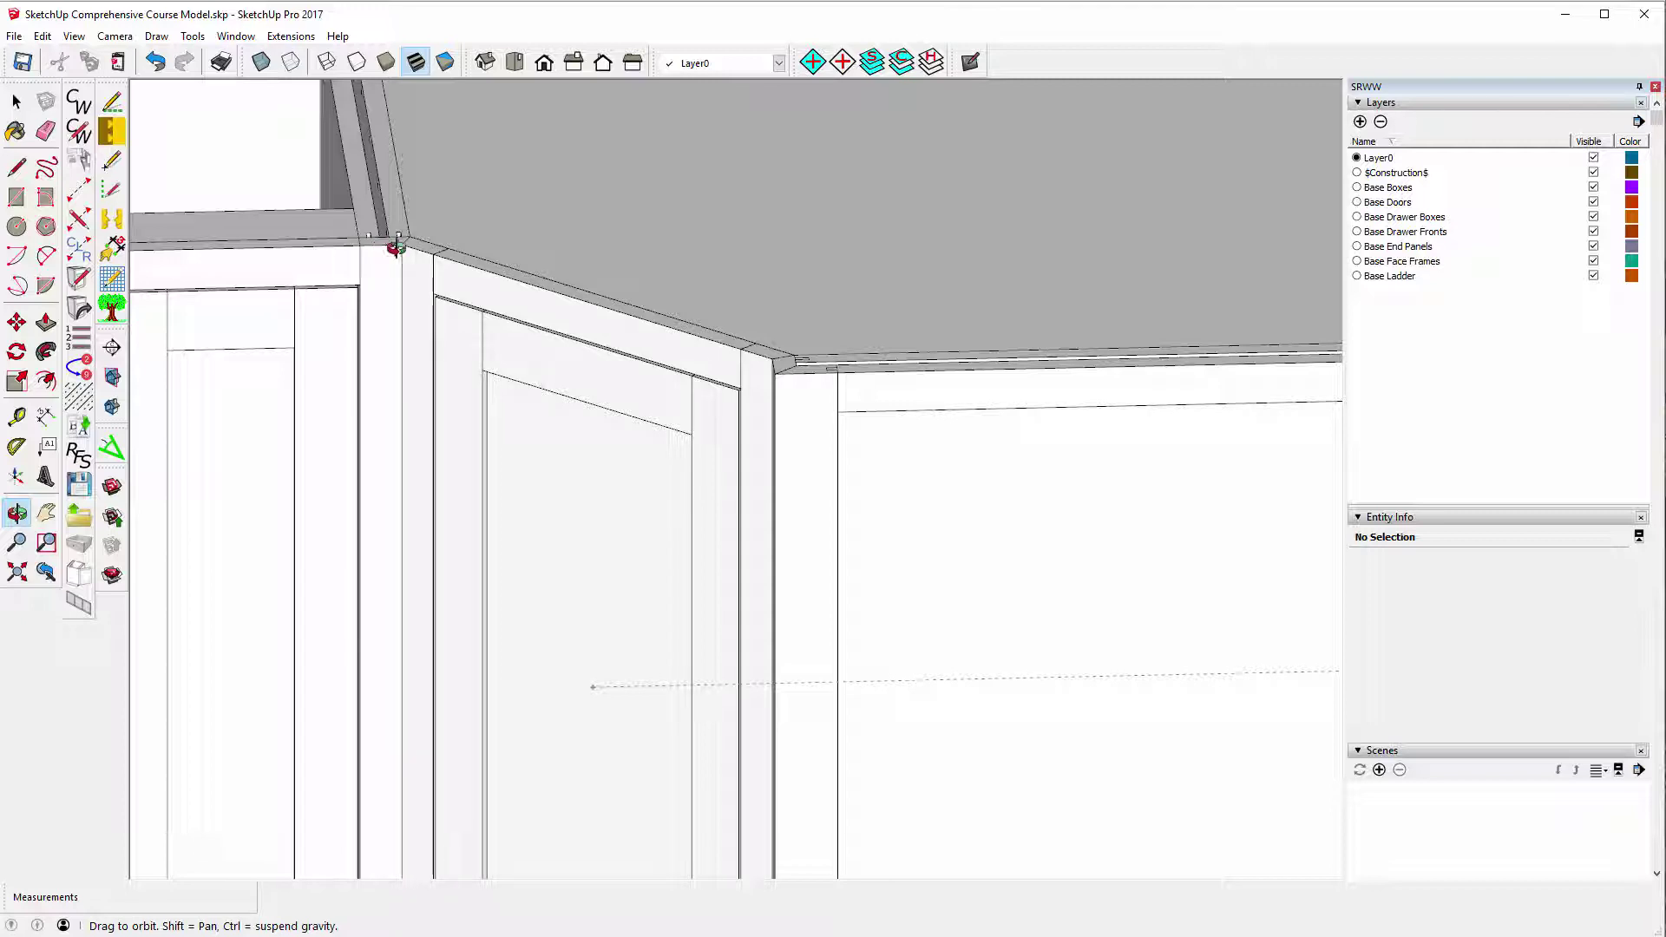
# Tape-measure the face-frame width at the corner cabinet's top corner, about 1 1/2".
pyautogui.click(17, 416)
pyautogui.scroll(3, 350, 227)
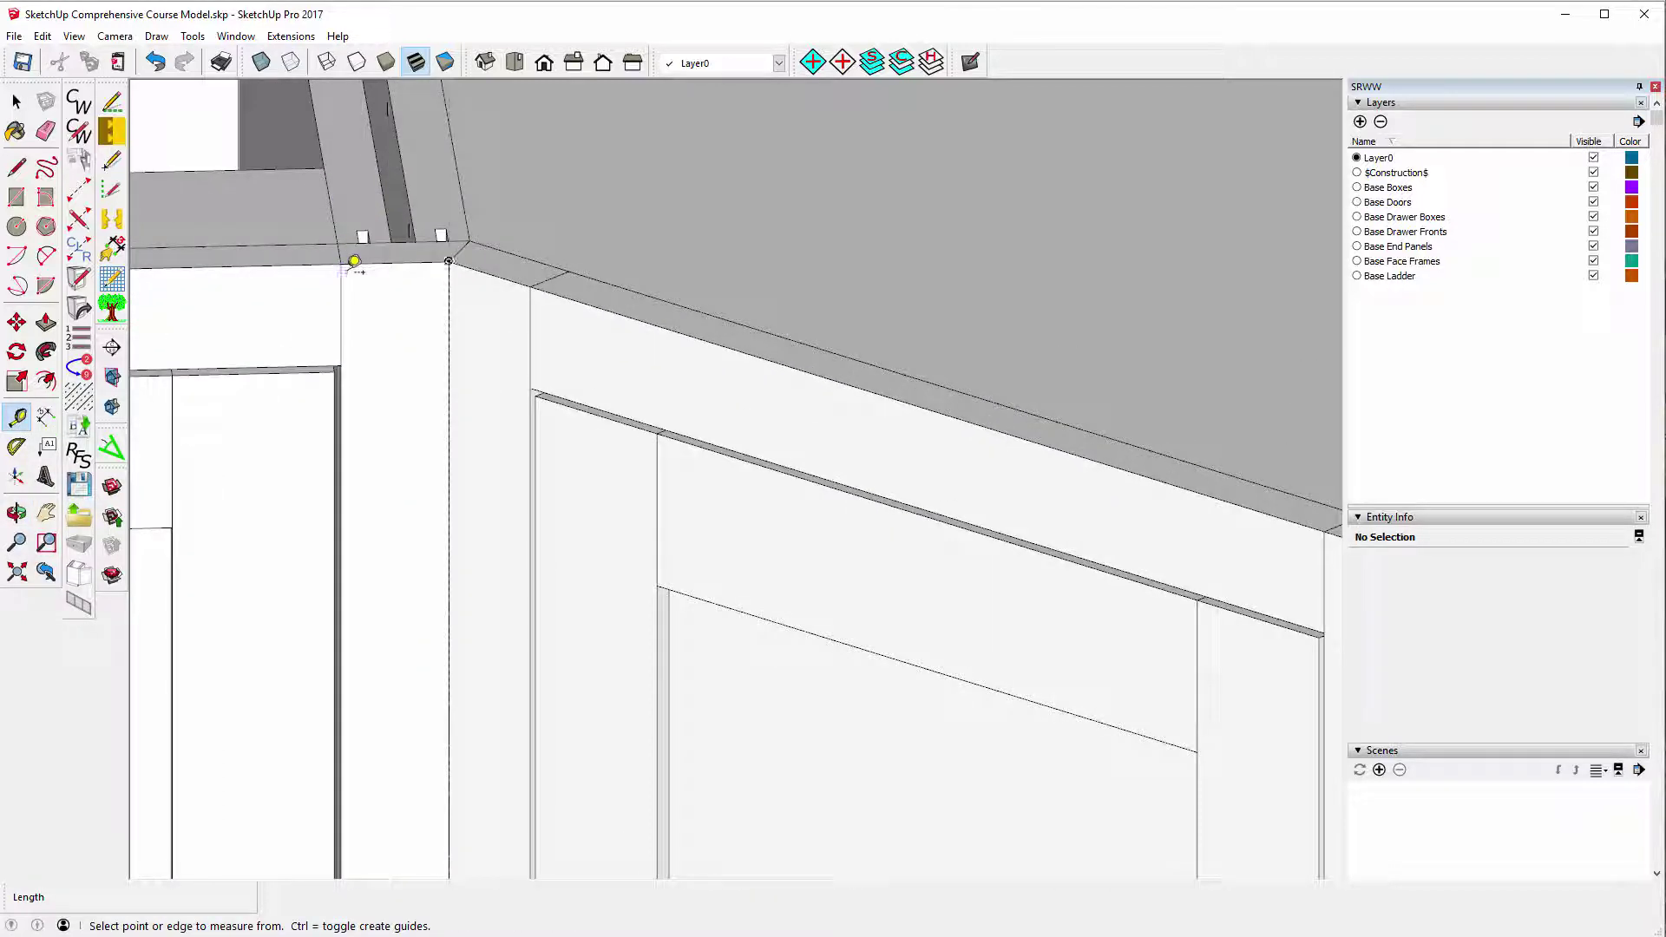
pyautogui.click(353, 254)
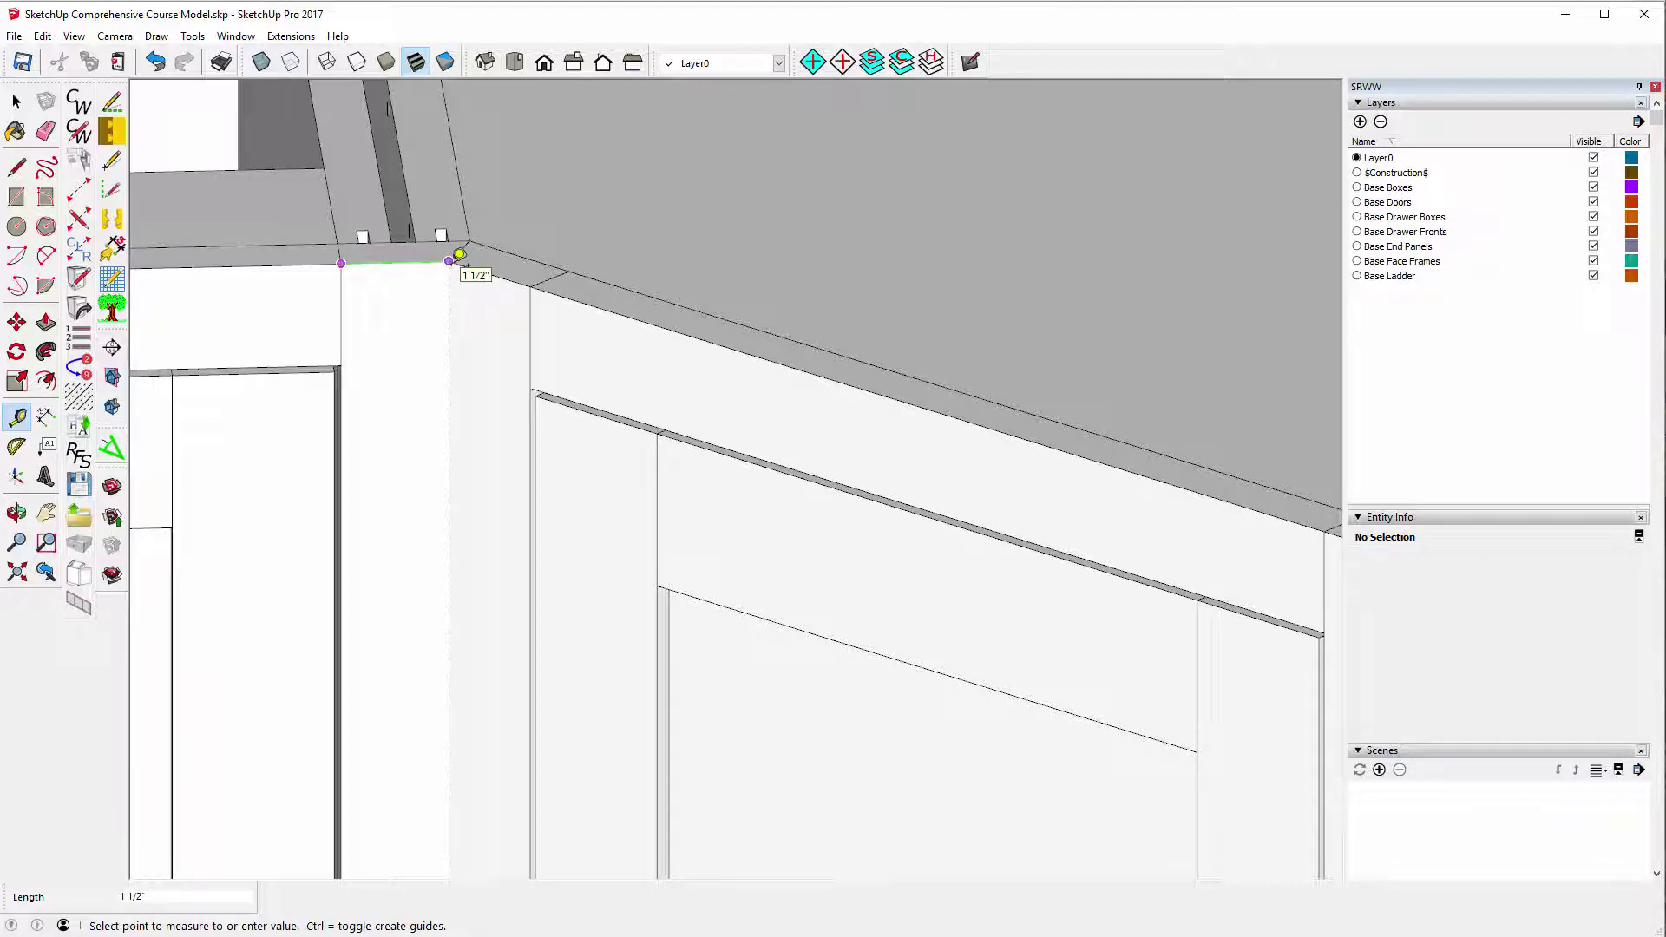
pyautogui.click(459, 254)
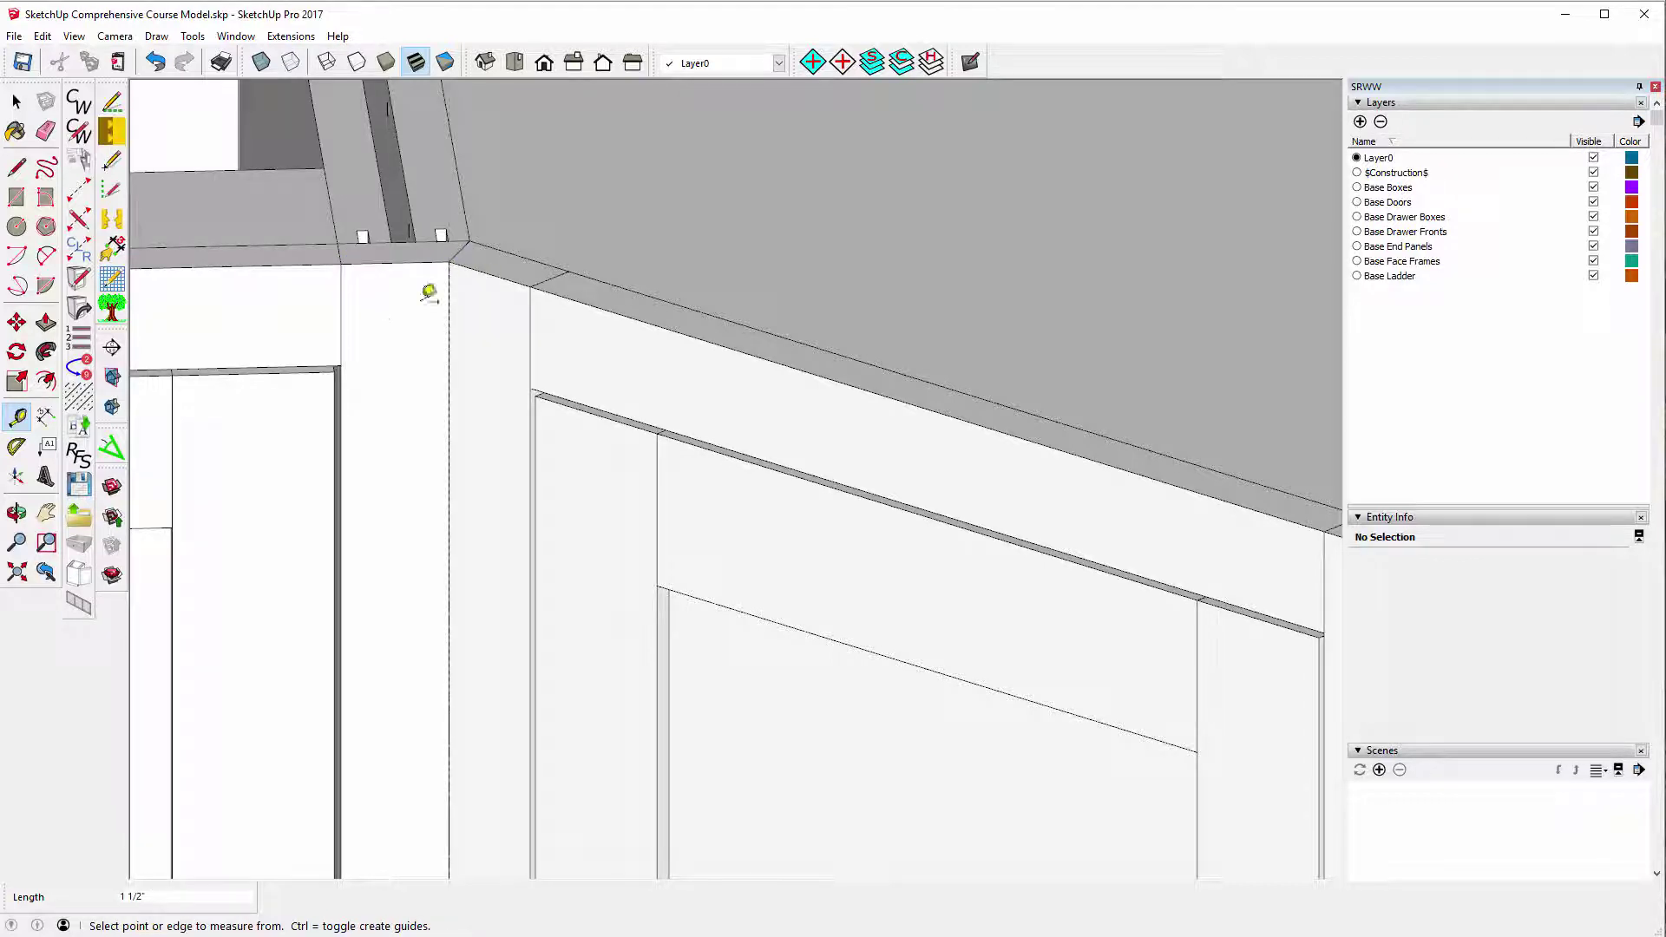
pyautogui.scroll(-5, 372, 306)
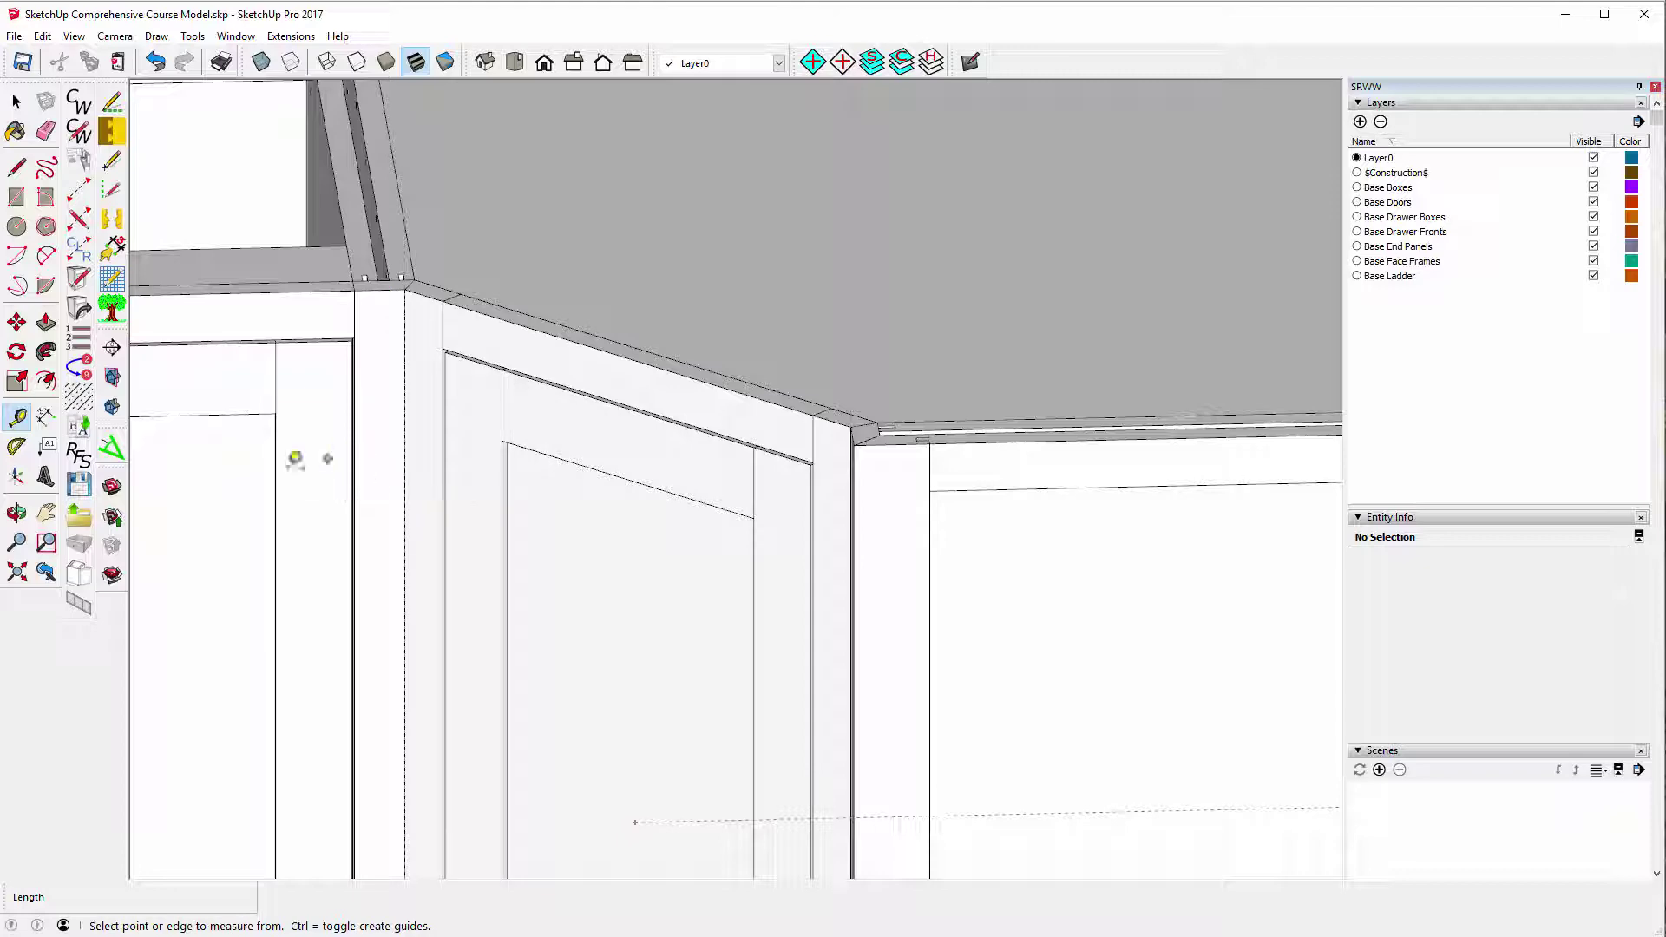
# Orbit around the corner and measure the other face-frame edge, reading 13/16".
pyautogui.click(16, 517)
pyautogui.moveTo(338, 521); pyautogui.dragTo(205, 431)
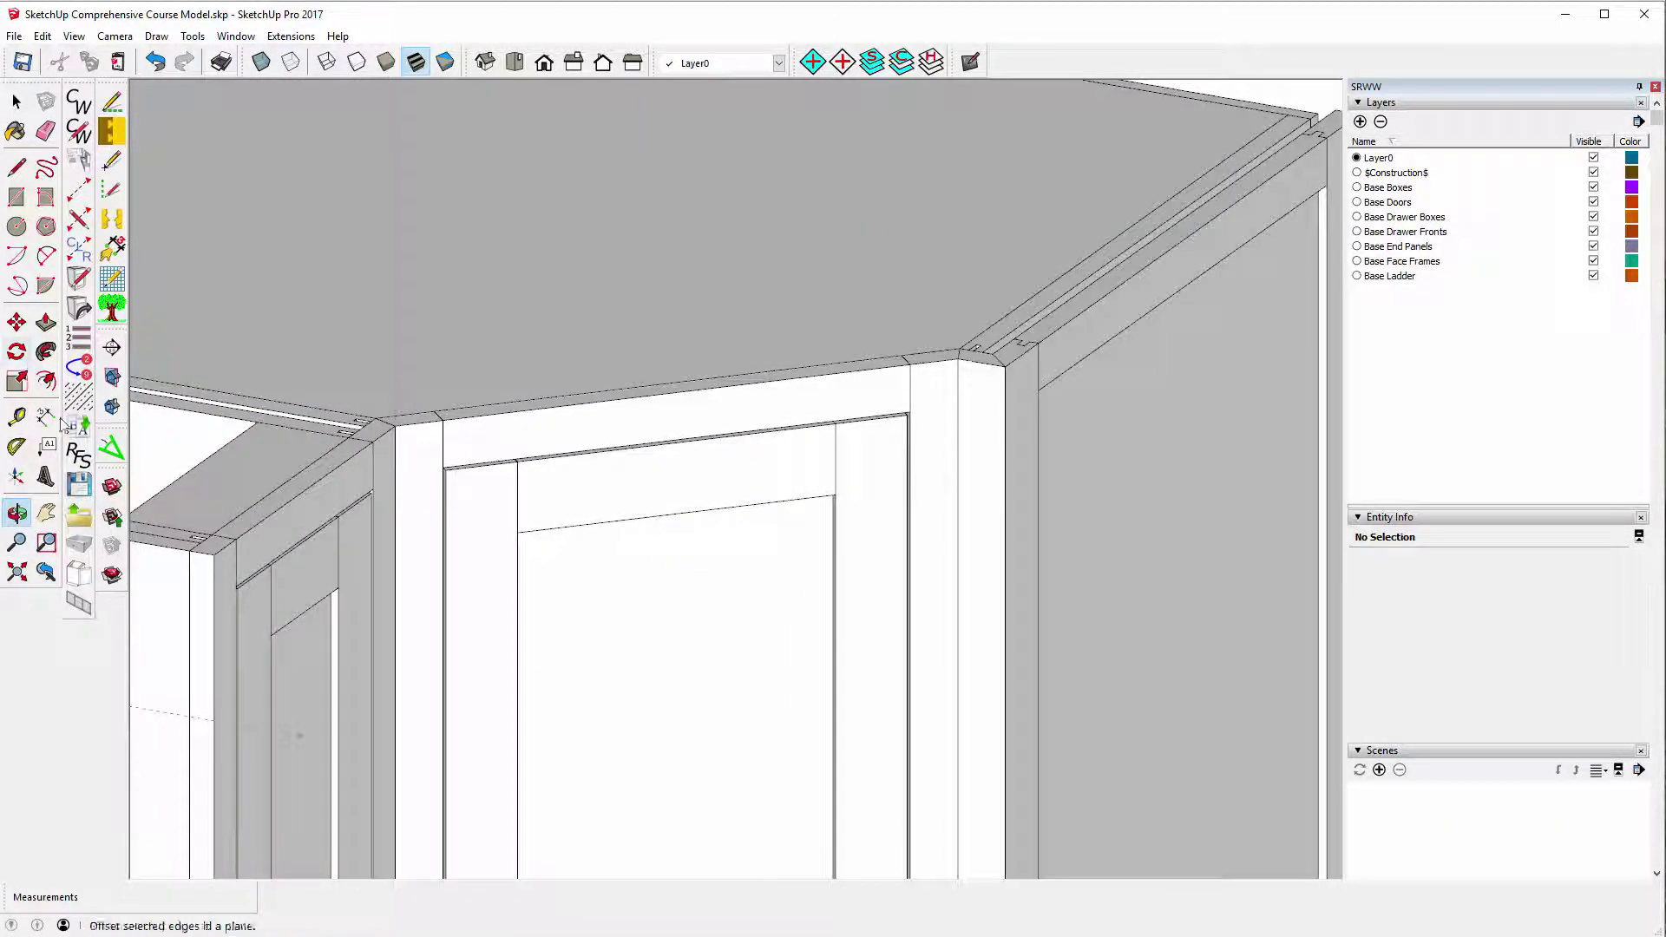
pyautogui.click(15, 417)
pyautogui.scroll(2, 994, 369)
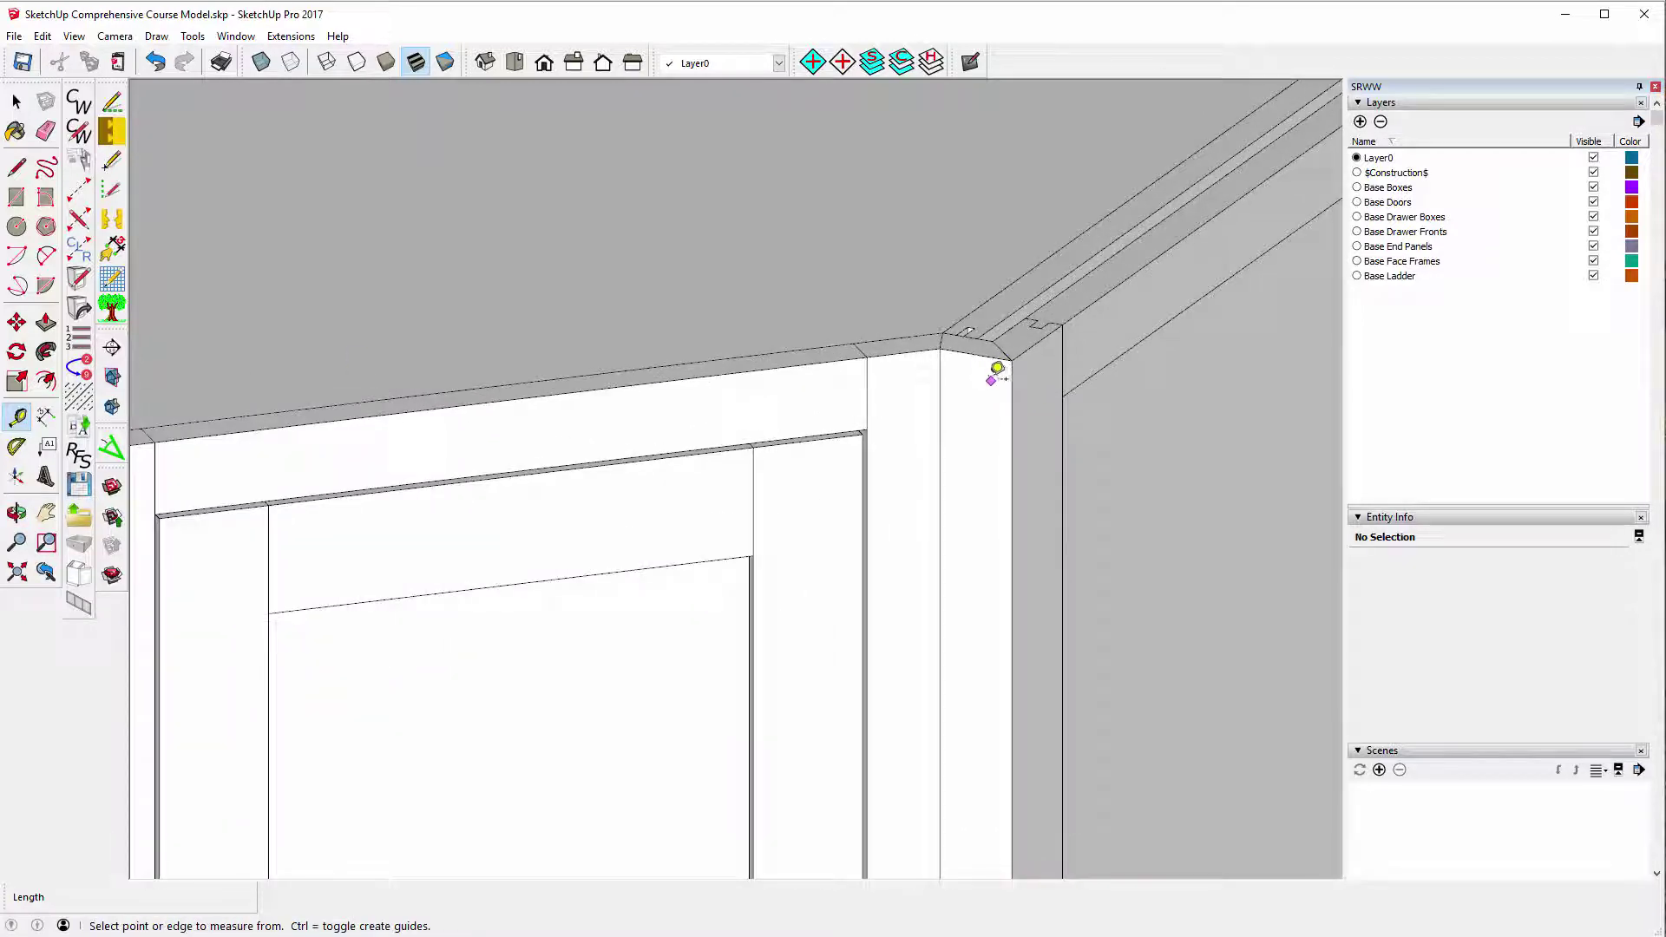
pyautogui.scroll(1, 996, 371)
pyautogui.click(909, 328)
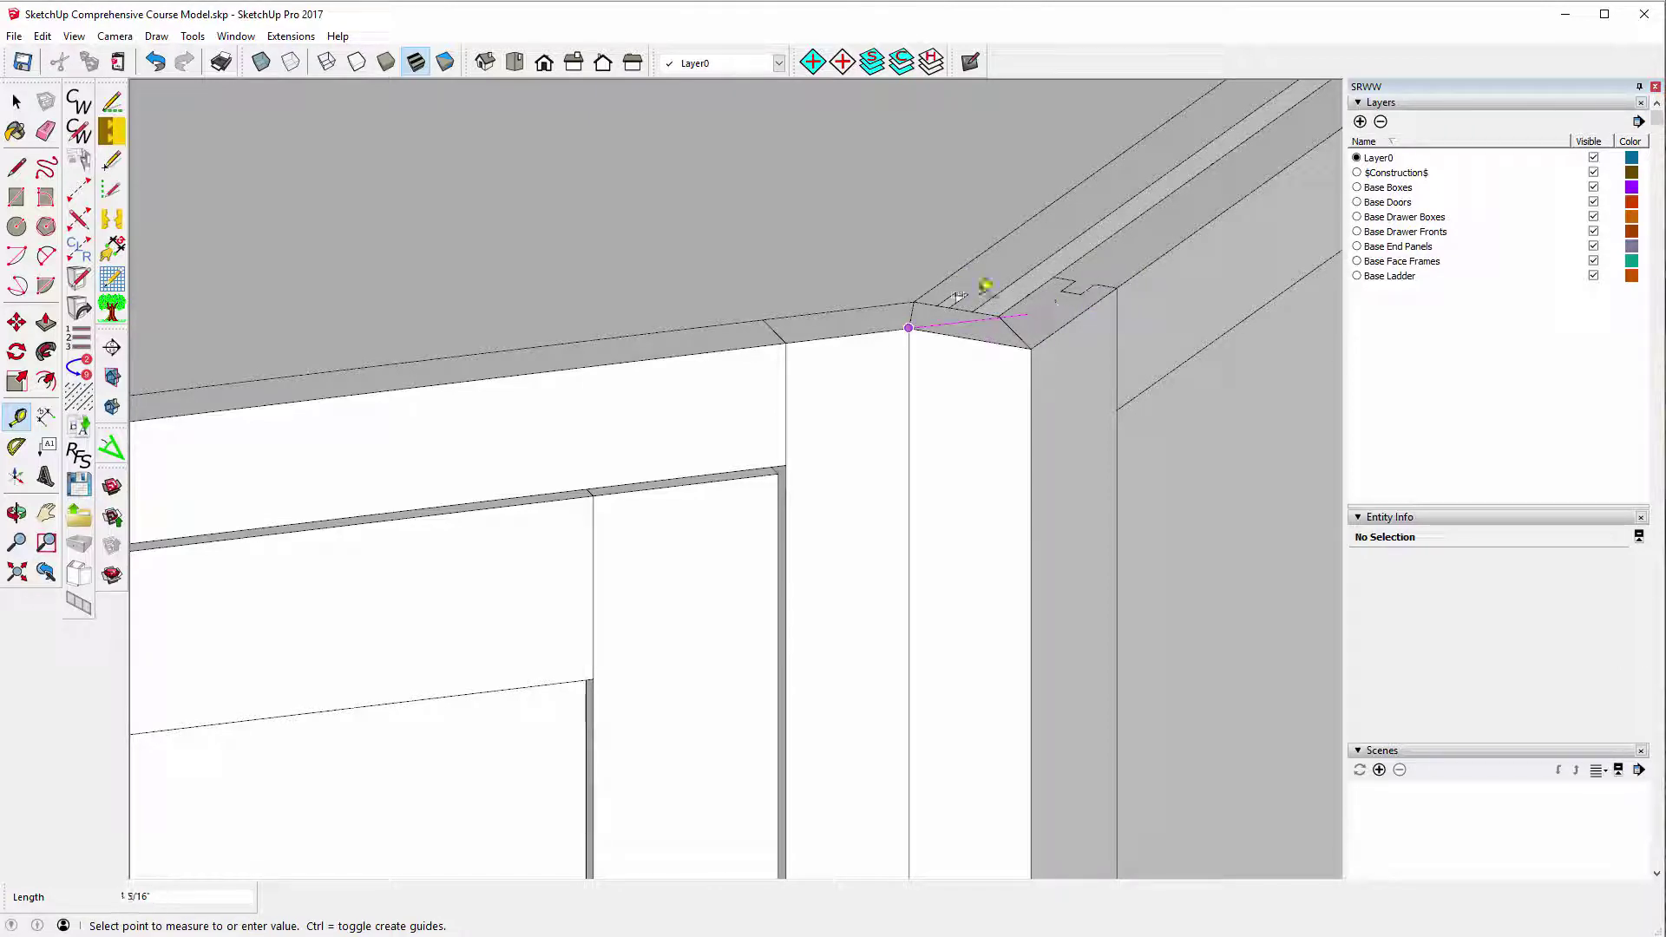
pyautogui.click(1098, 245)
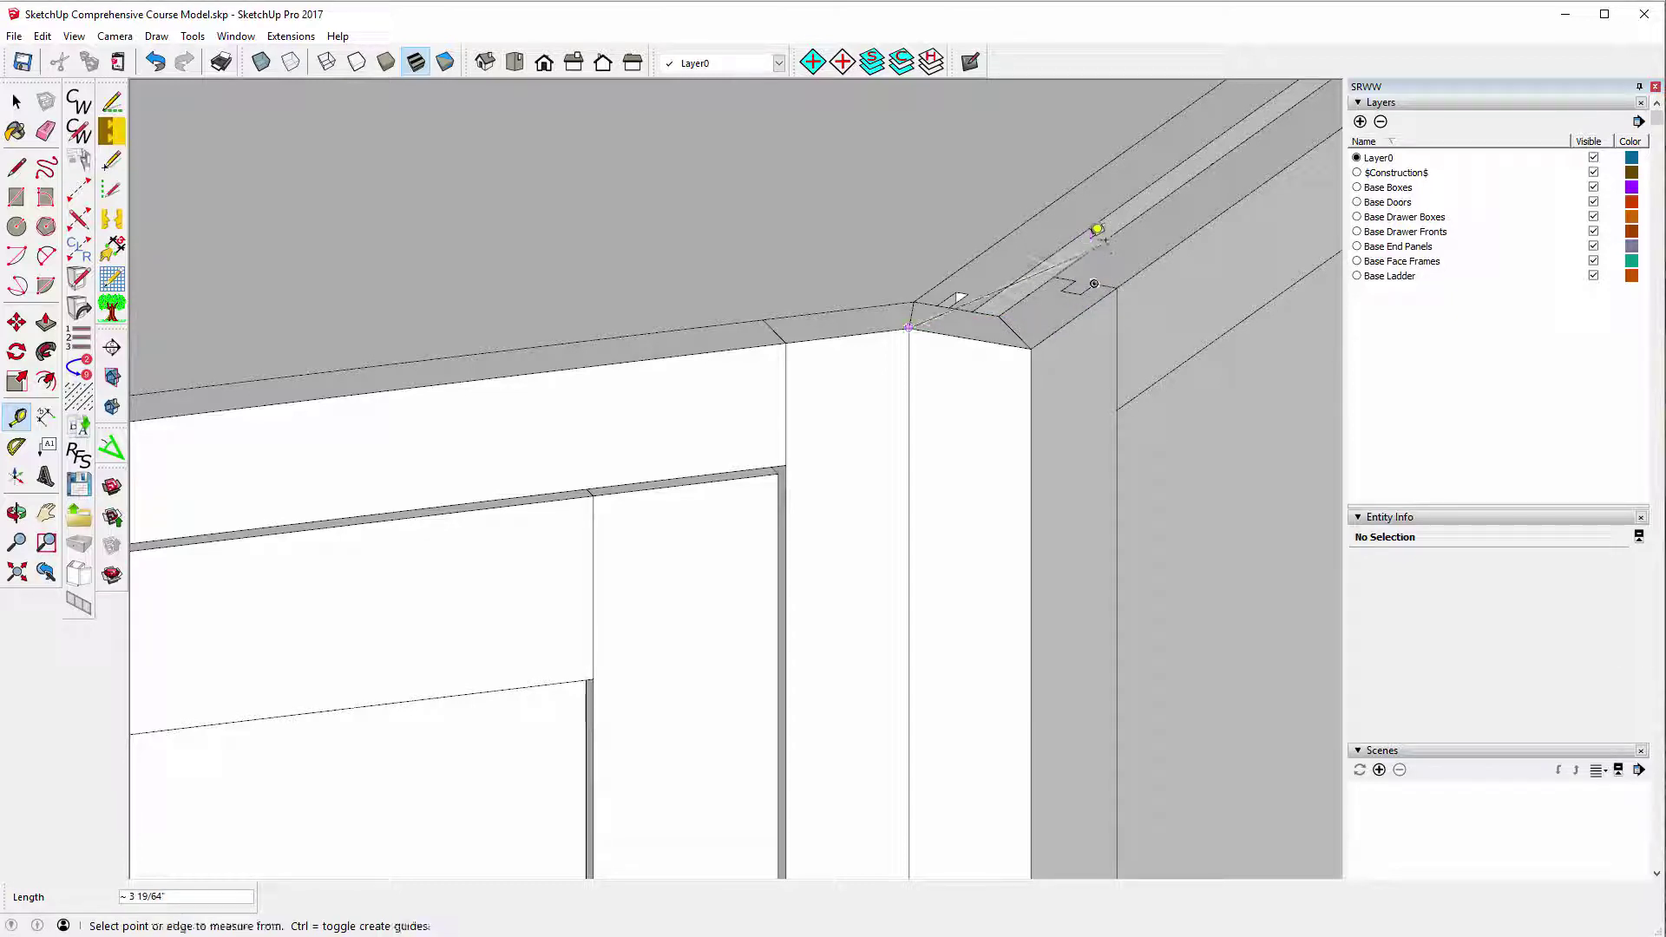
pyautogui.click(1098, 247)
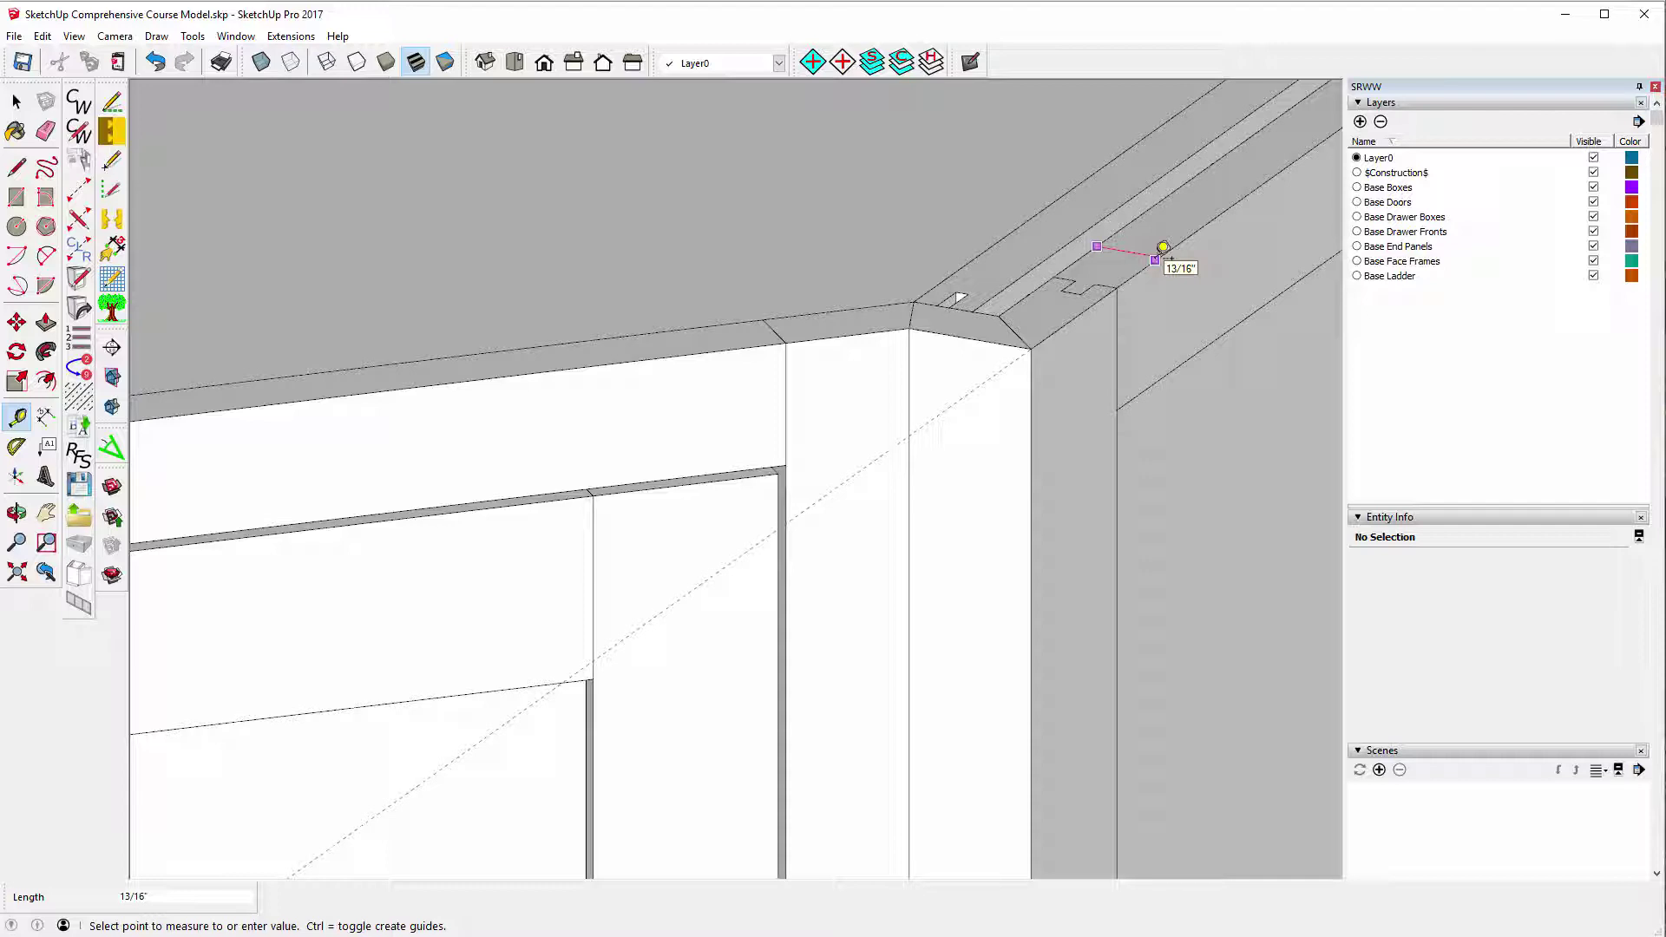
pyautogui.click(1163, 247)
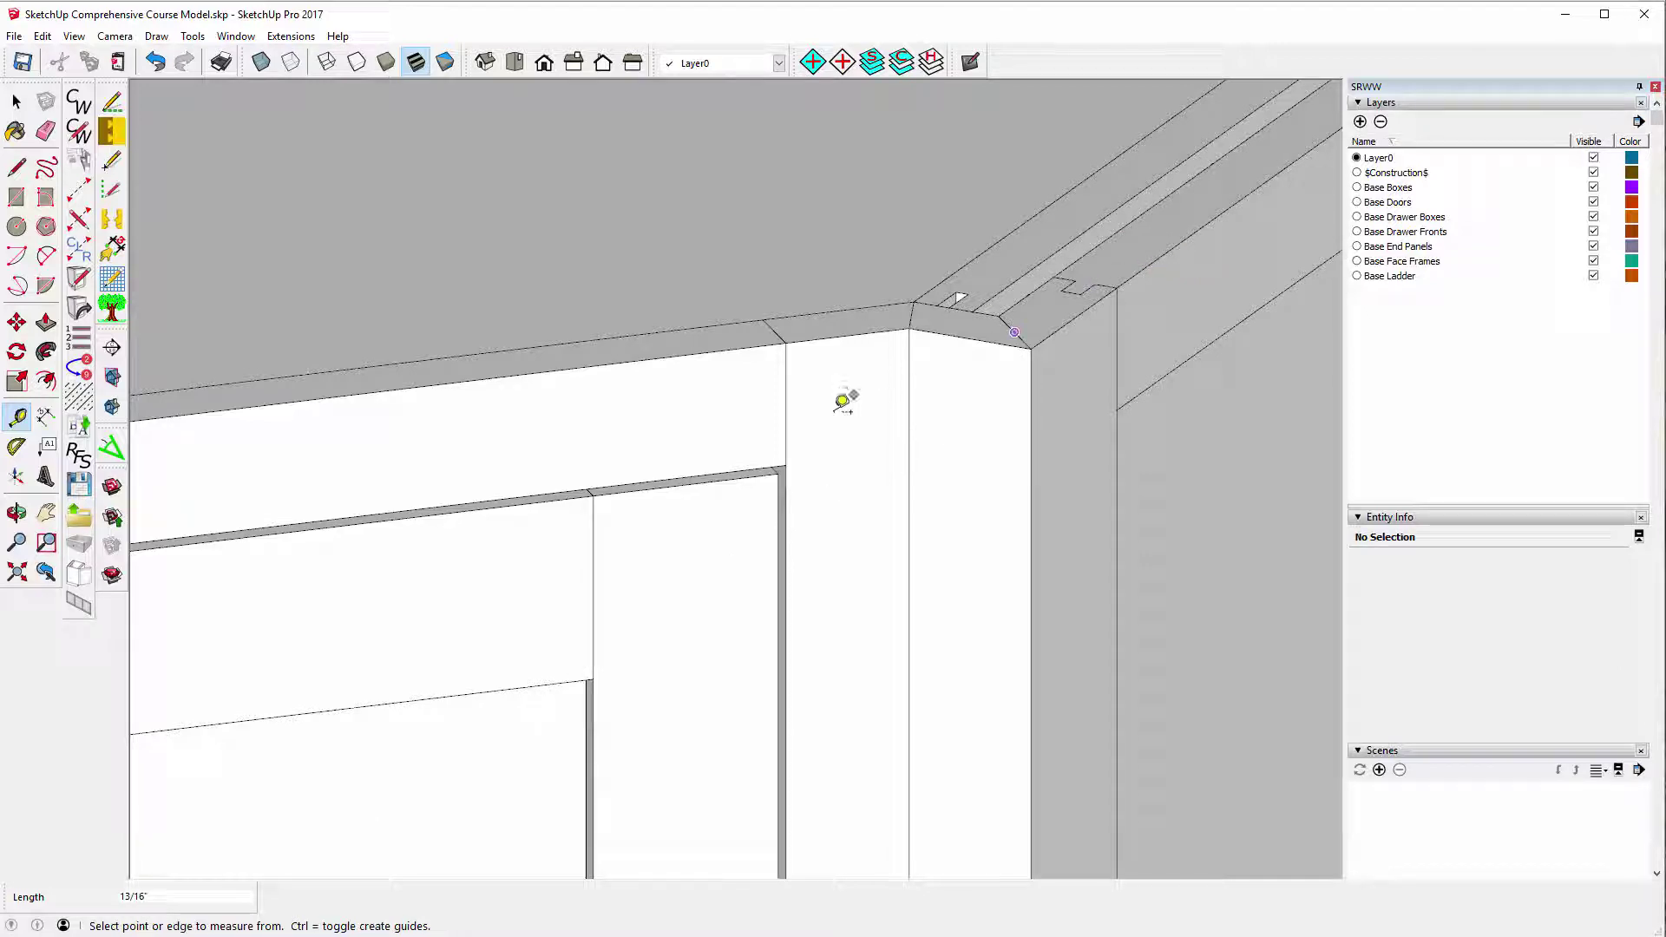
pyautogui.scroll(-10, 738, 404)
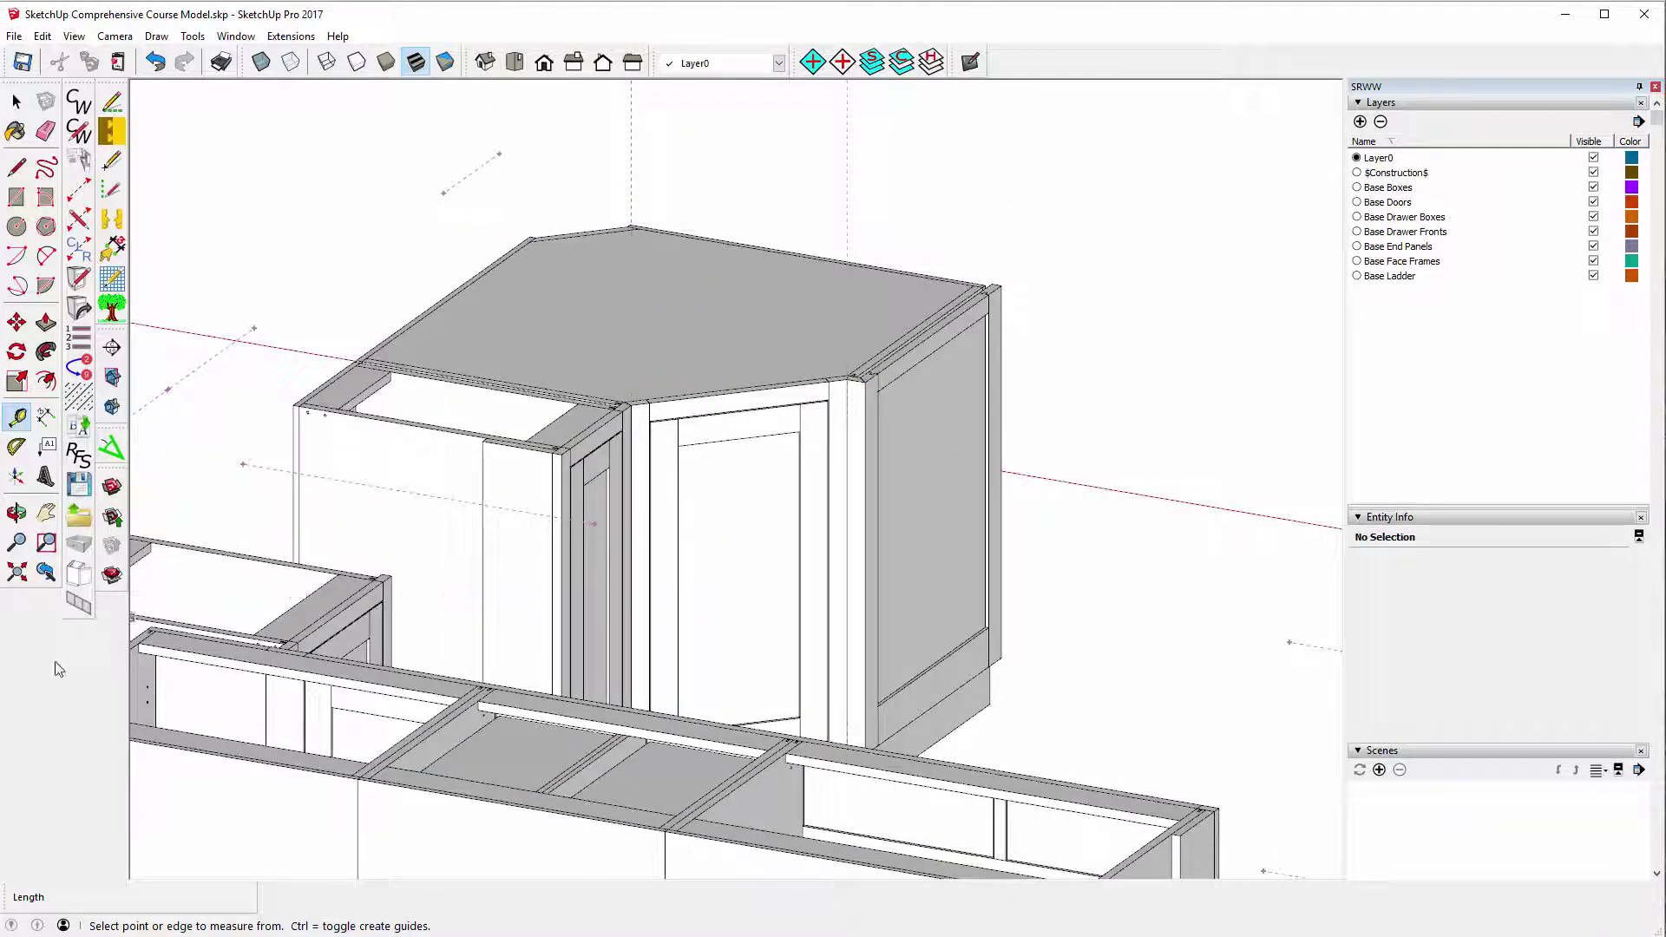
# Orbit to a low front view and delete the oval face under the corner cabinet.
pyautogui.click(15, 512)
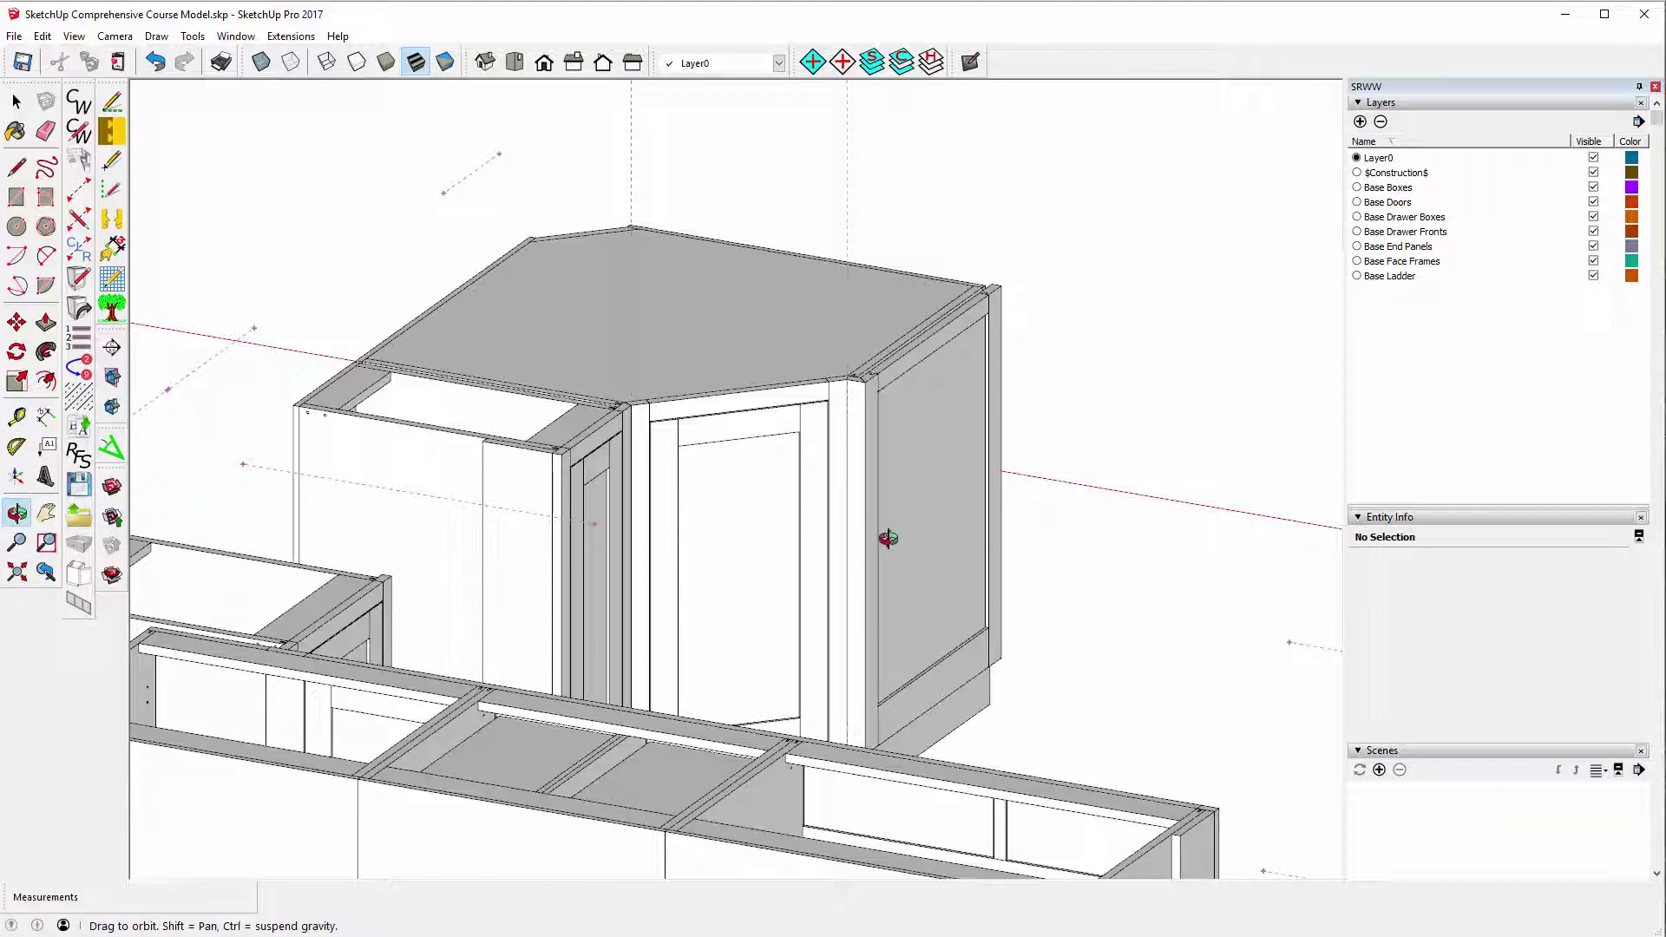
pyautogui.moveTo(883, 545); pyautogui.dragTo(460, 590)
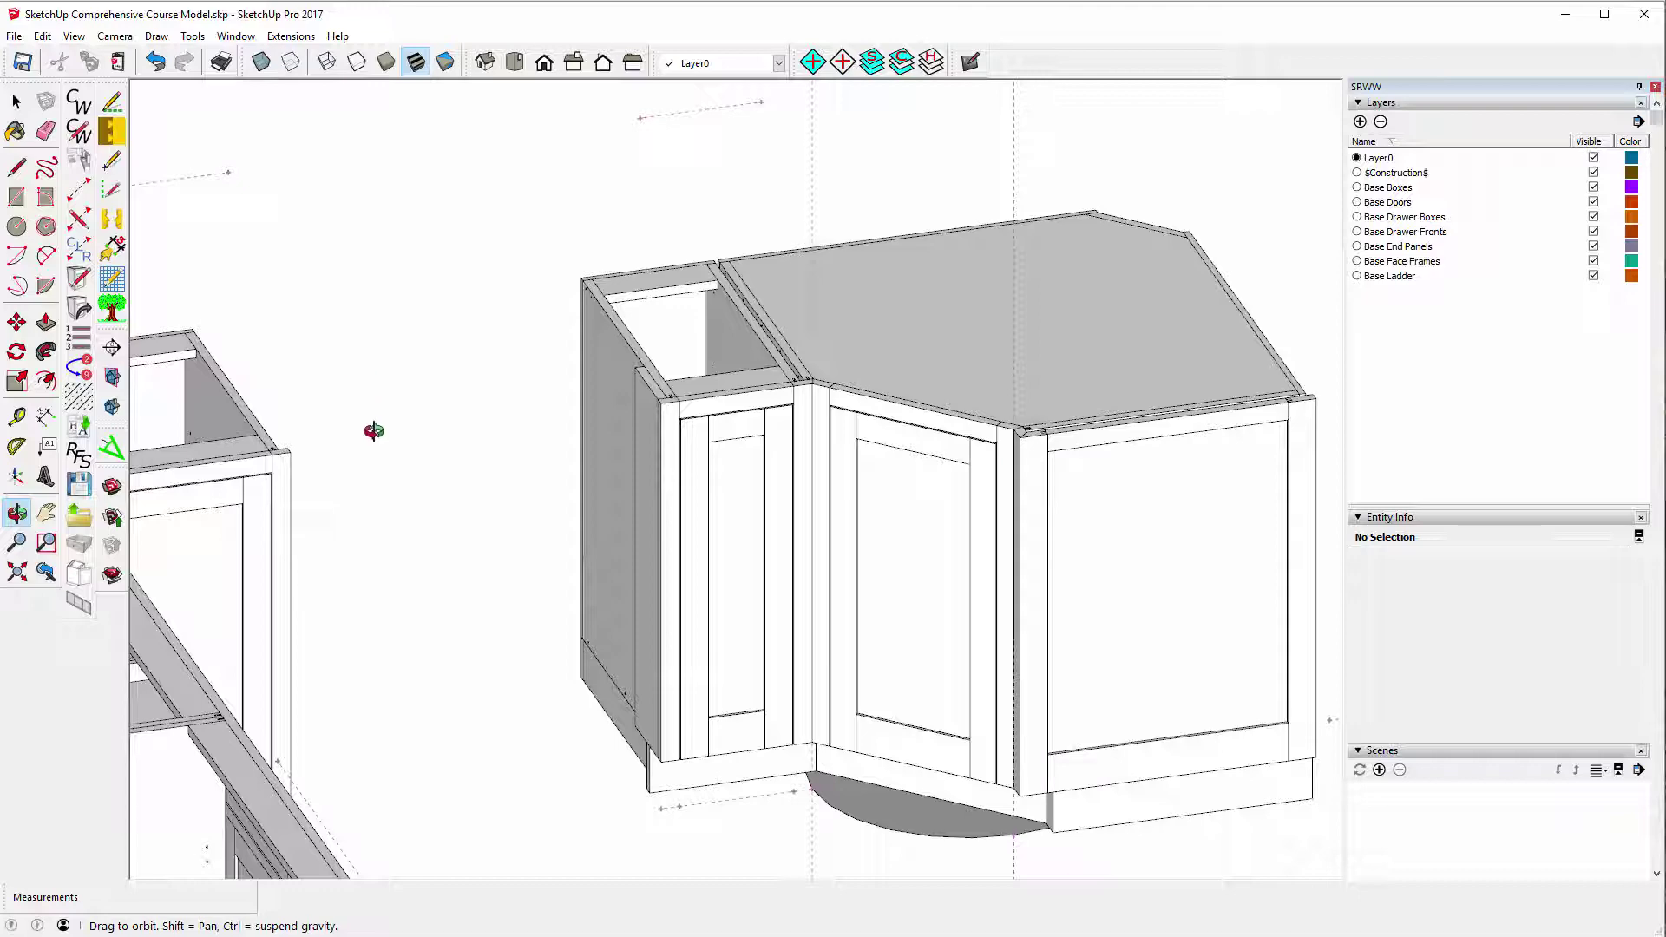
pyautogui.moveTo(449, 491); pyautogui.dragTo(230, 107)
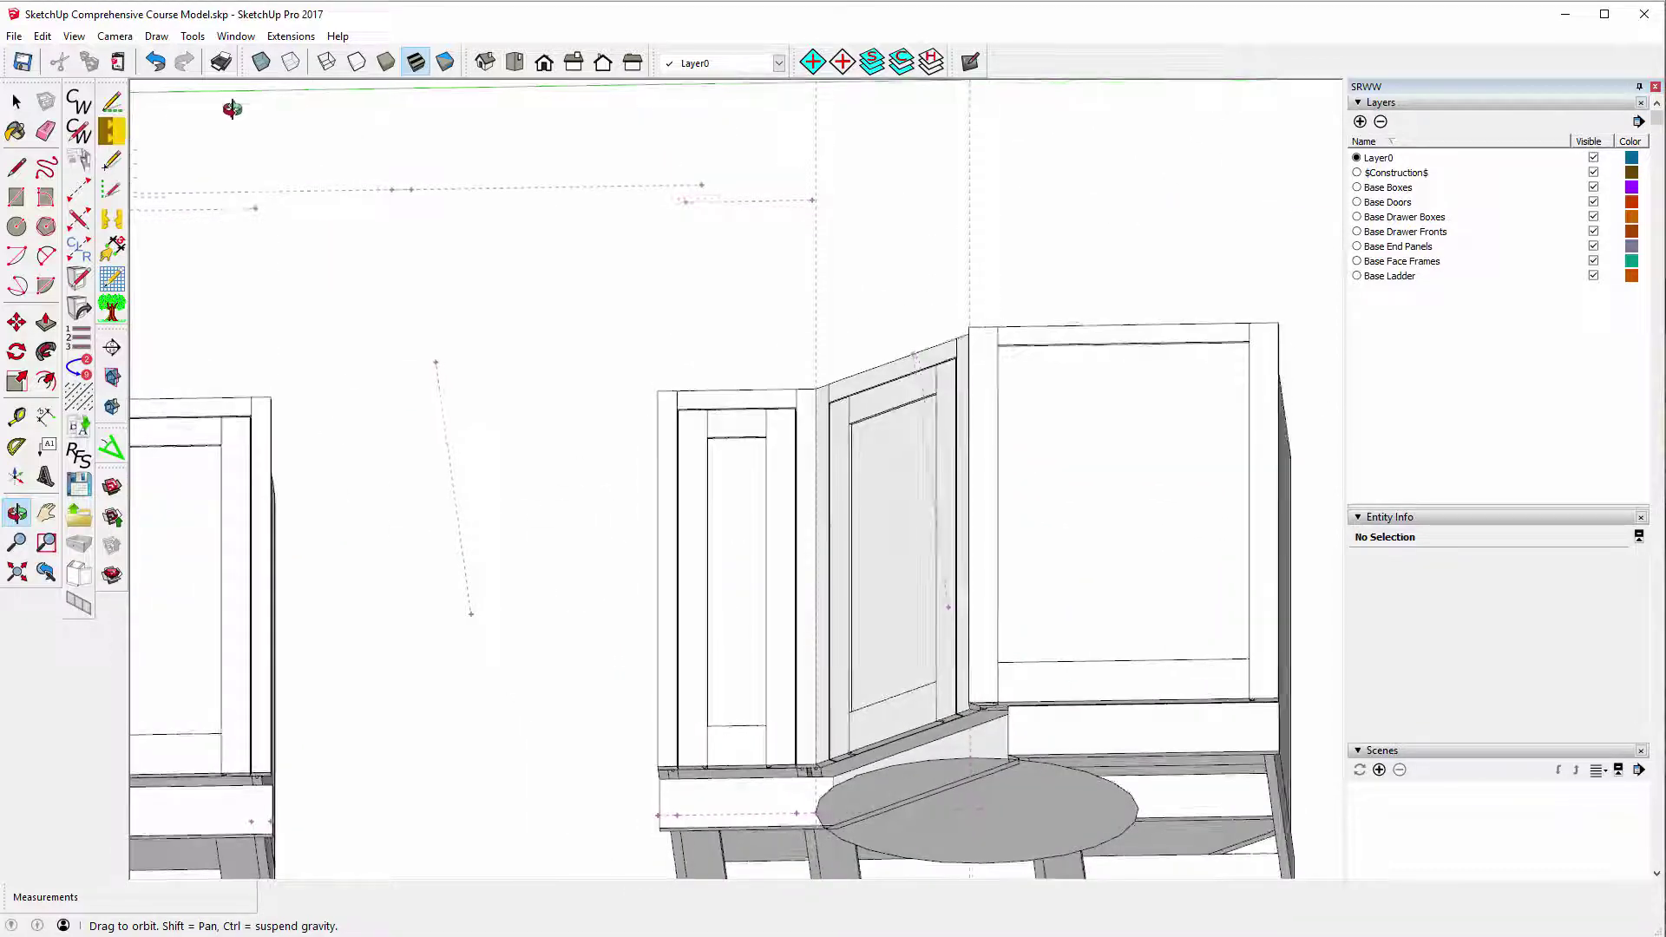
pyautogui.click(15, 103)
pyautogui.click(18, 102)
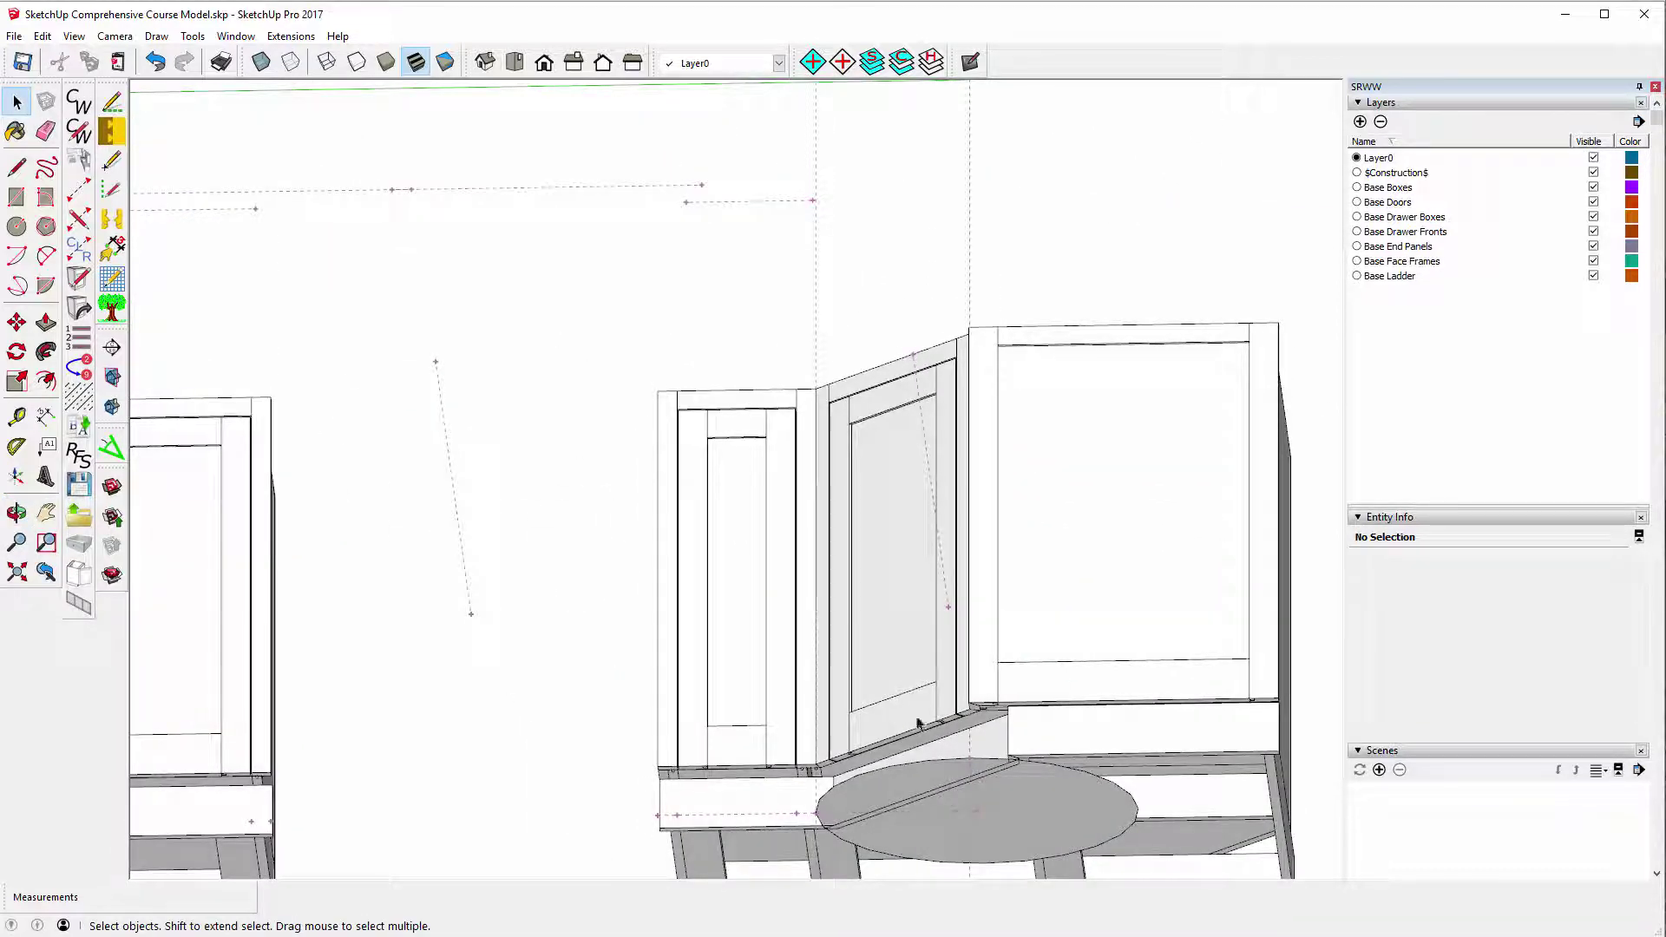
pyautogui.doubleClick(1020, 808)
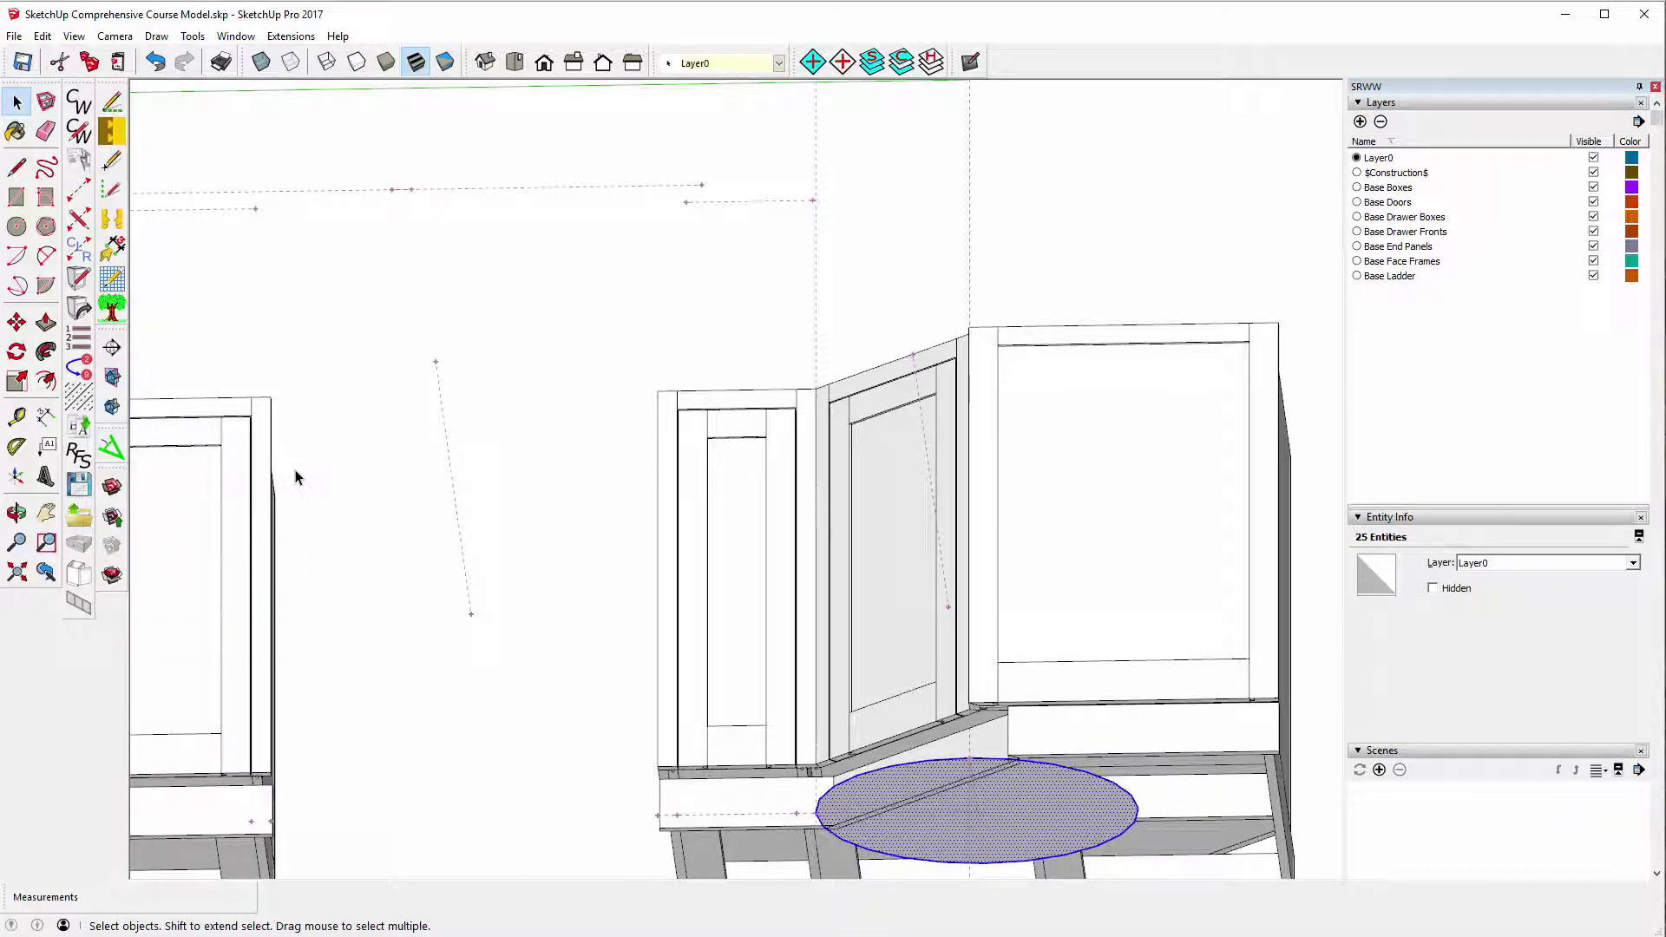
pyautogui.press('Delete')
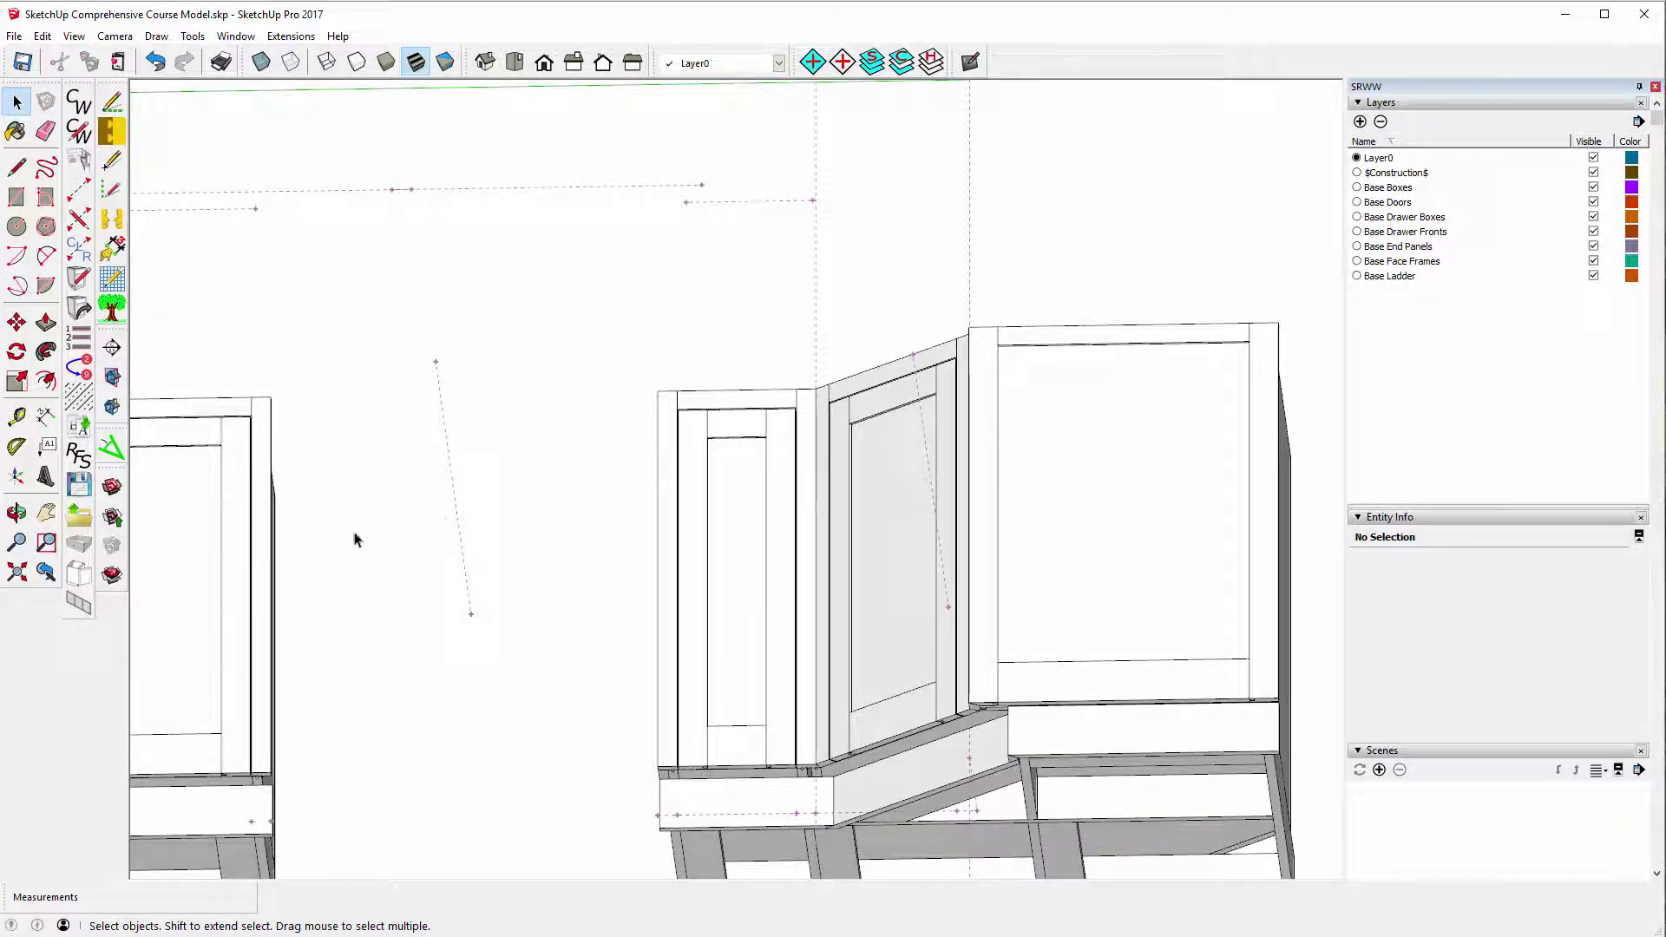
# Erase the leftover vertical dashed guide lines with the Eraser and zoom out.
pyautogui.click(17, 514)
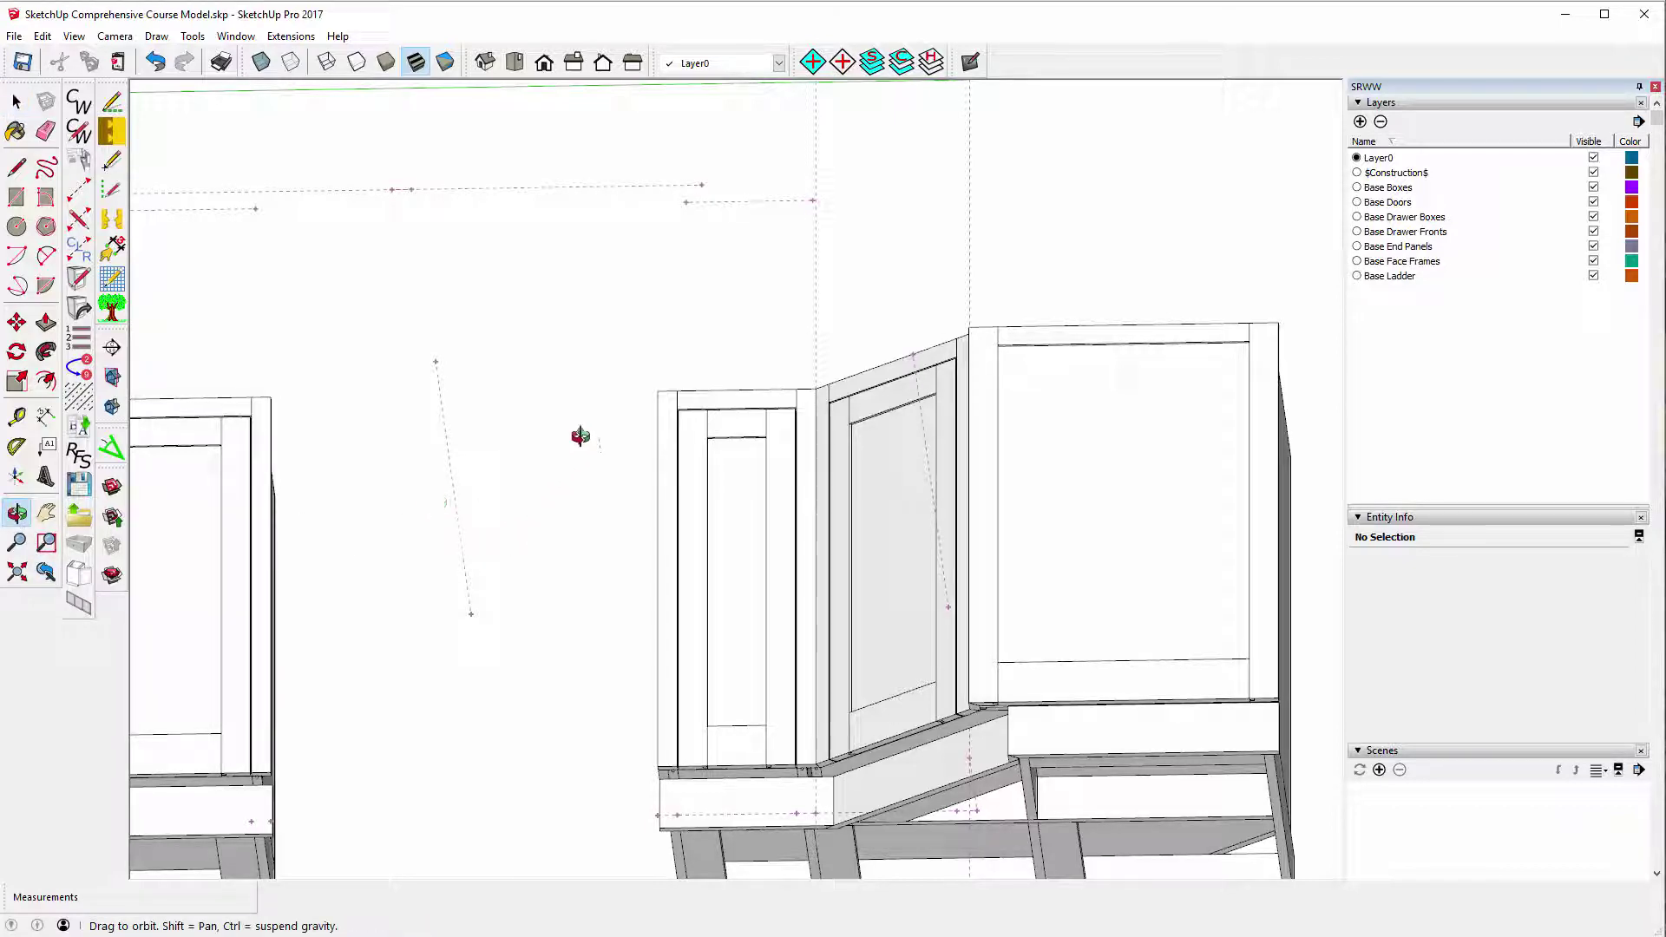
pyautogui.moveTo(570, 366); pyautogui.dragTo(428, 740)
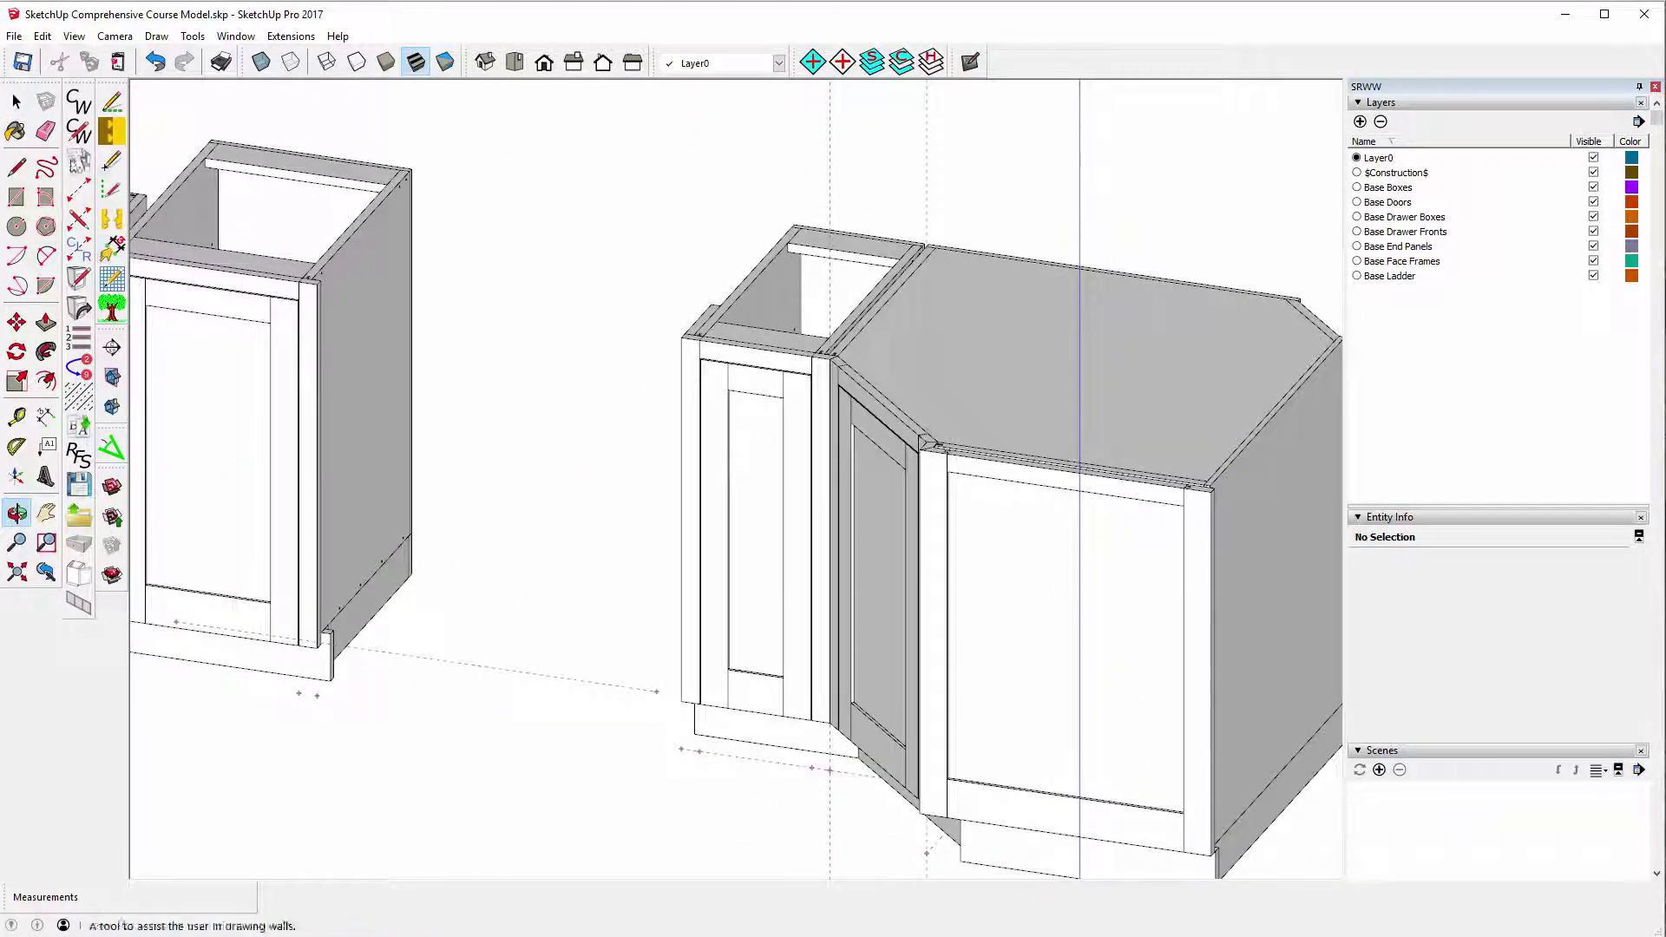
pyautogui.click(45, 130)
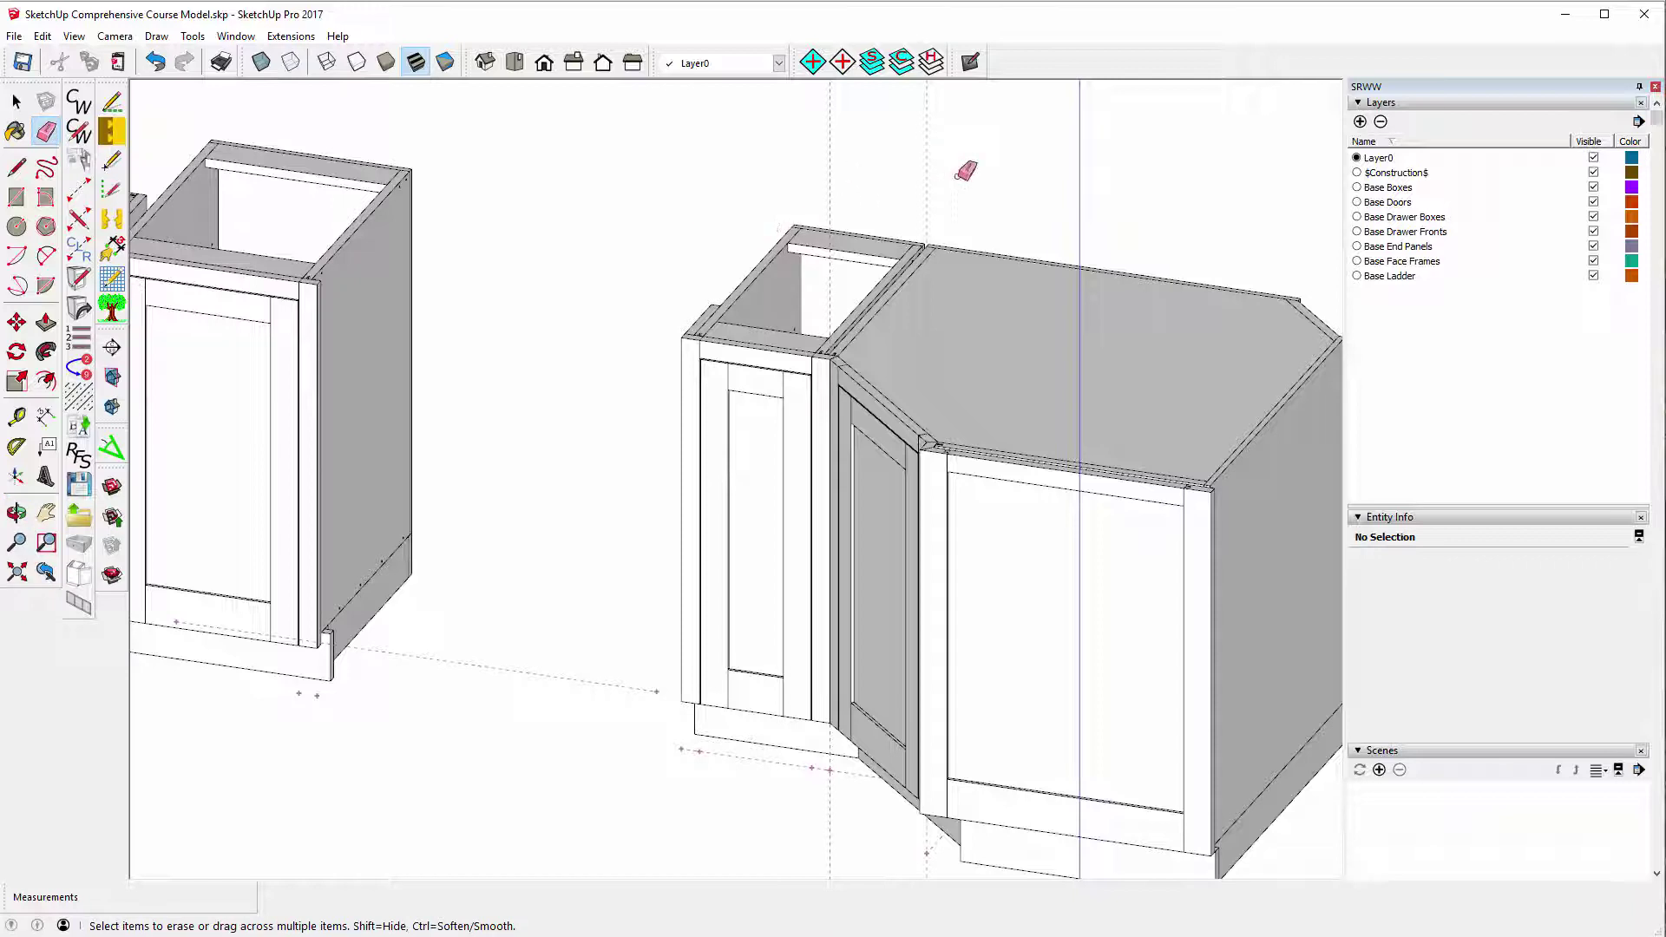
pyautogui.moveTo(781, 128)
pyautogui.mouseDown()
pyautogui.moveTo(650, 140)
pyautogui.moveTo(877, 135)
pyautogui.moveTo(800, 139)
pyautogui.mouseUp()
pyautogui.scroll(-3, 624, 265)
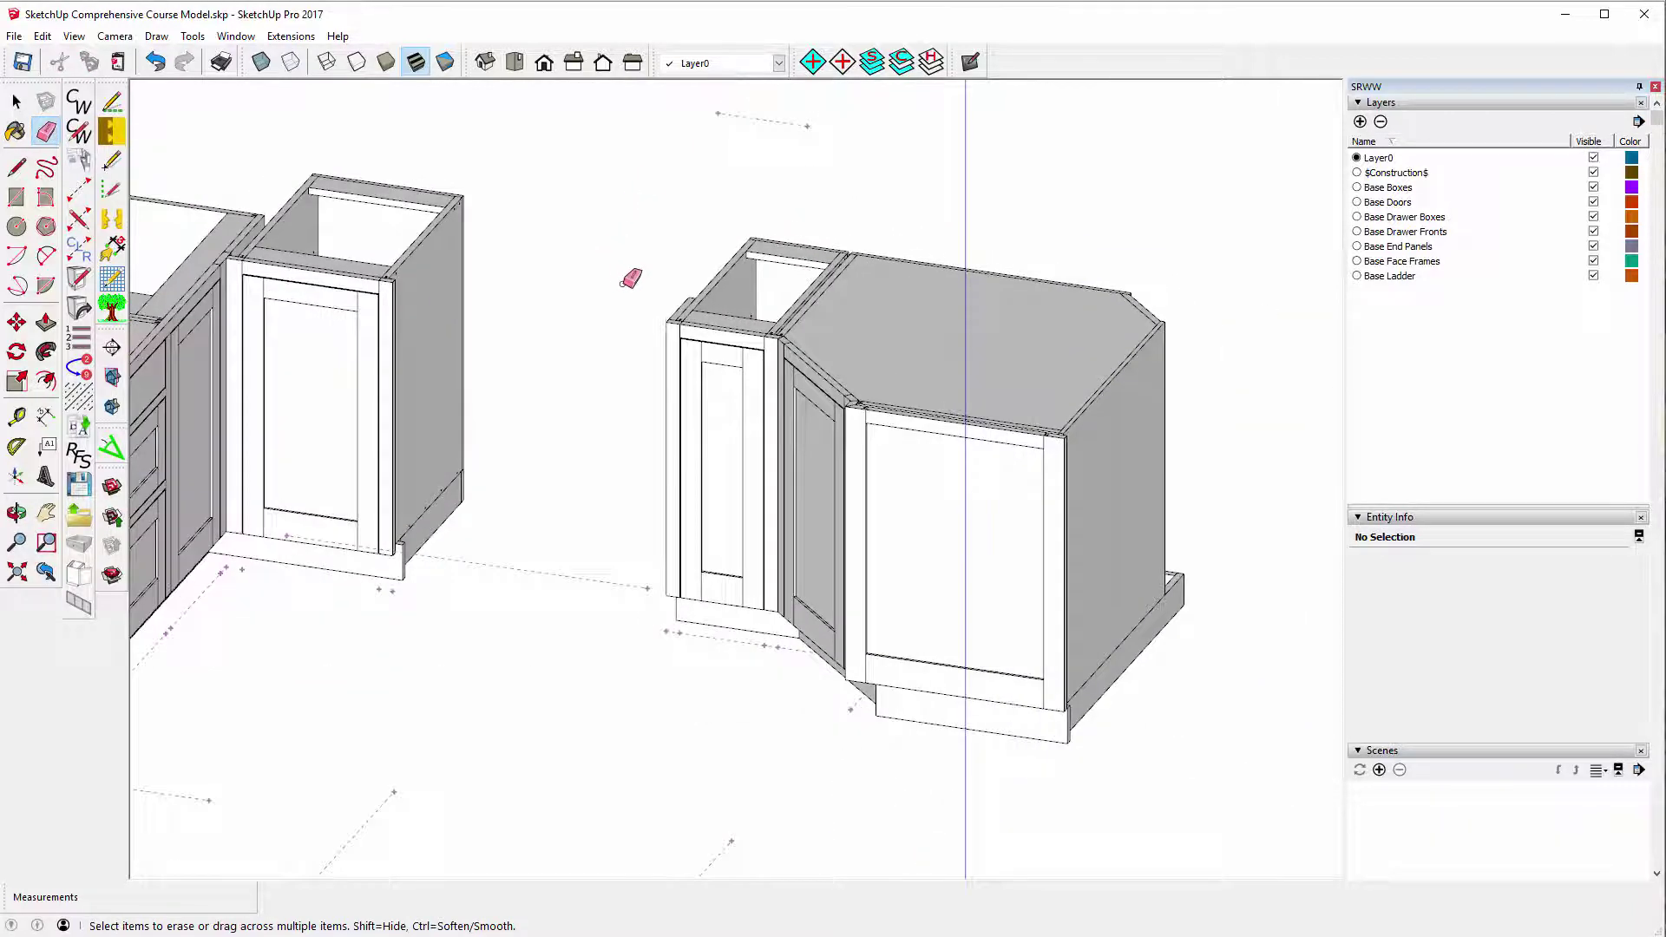
pyautogui.scroll(-4, 762, 428)
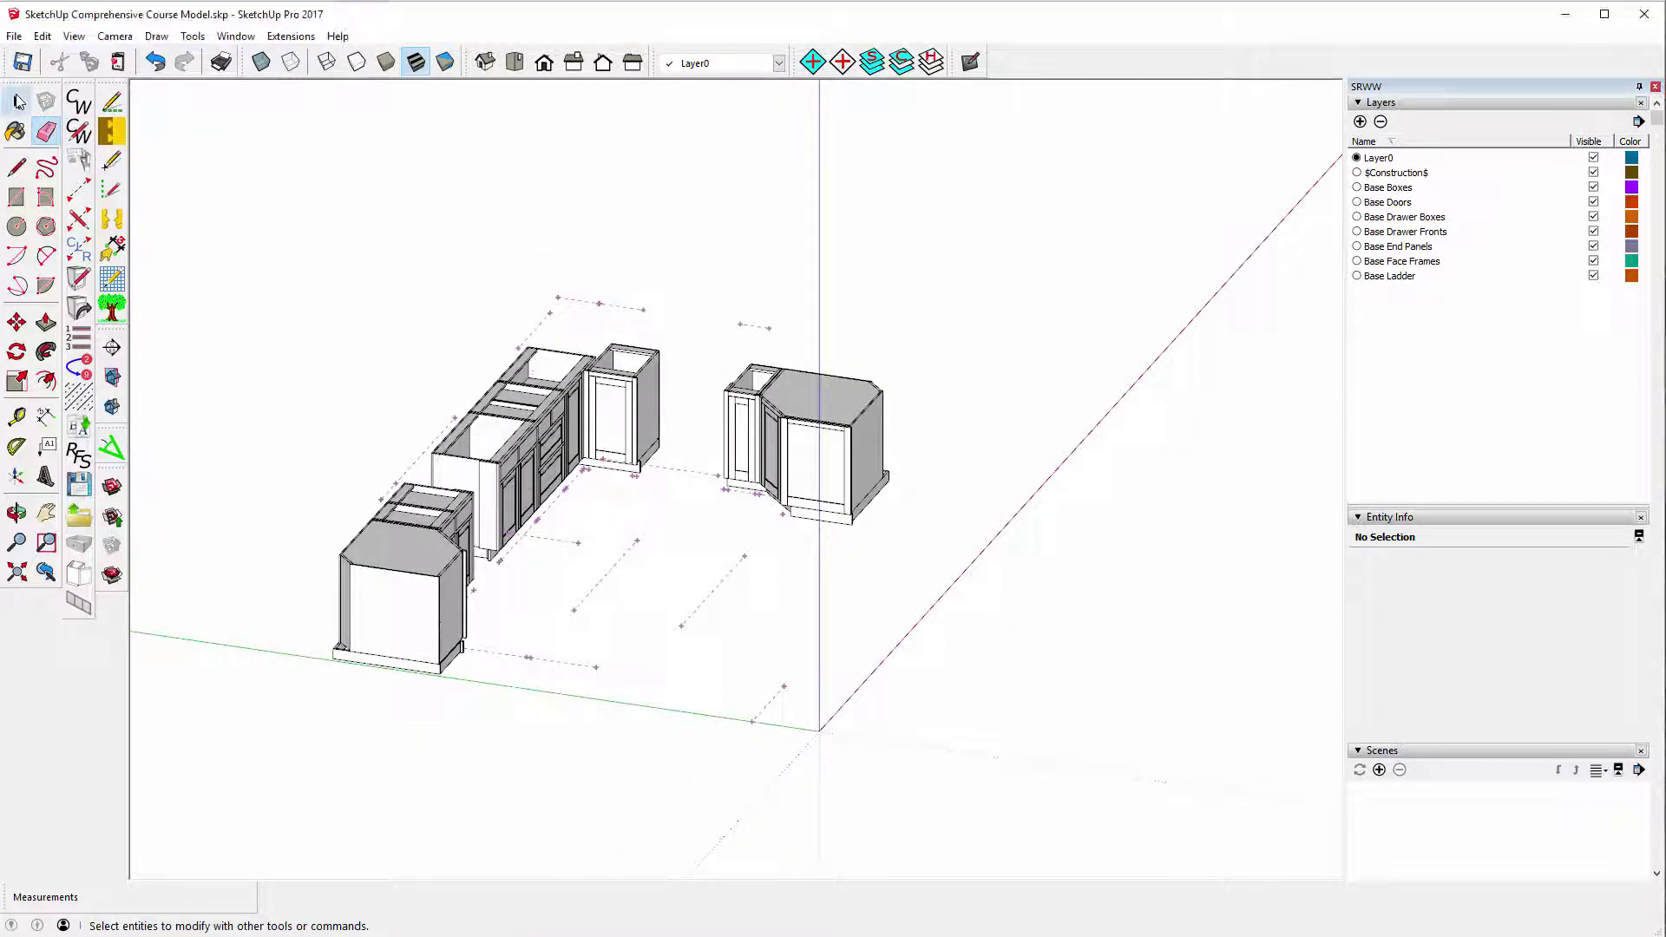
pyautogui.click(17, 102)
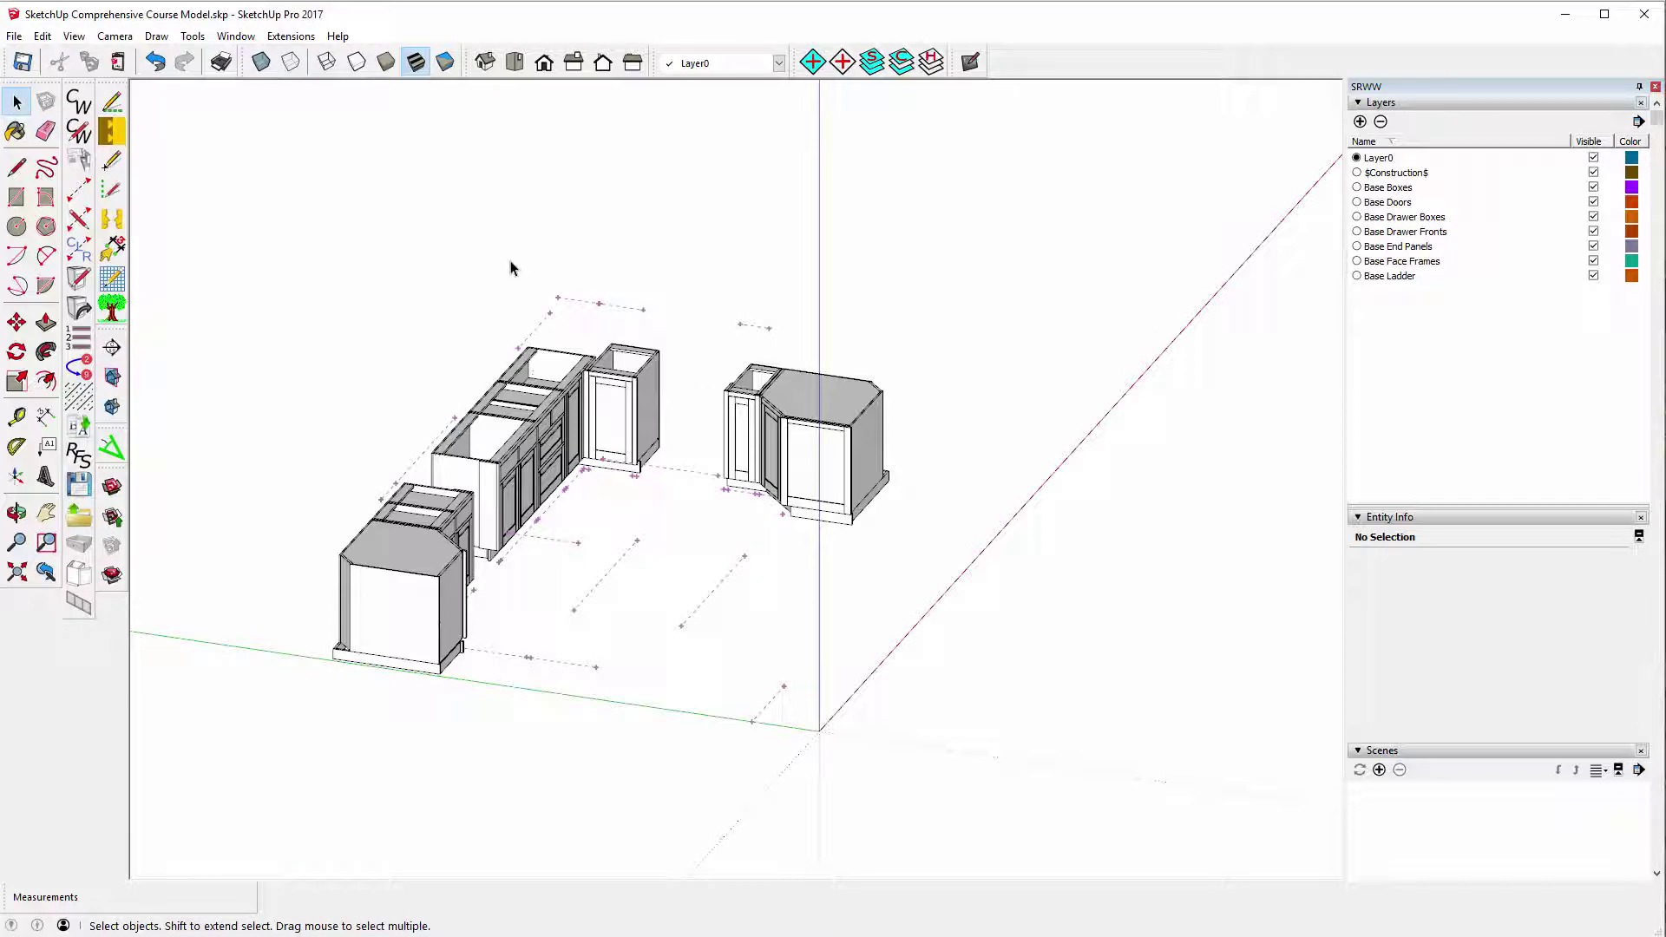
# Select the Right End Blind stile, then the Left End Butt stile instead.
pyautogui.scroll(10, 559, 368)
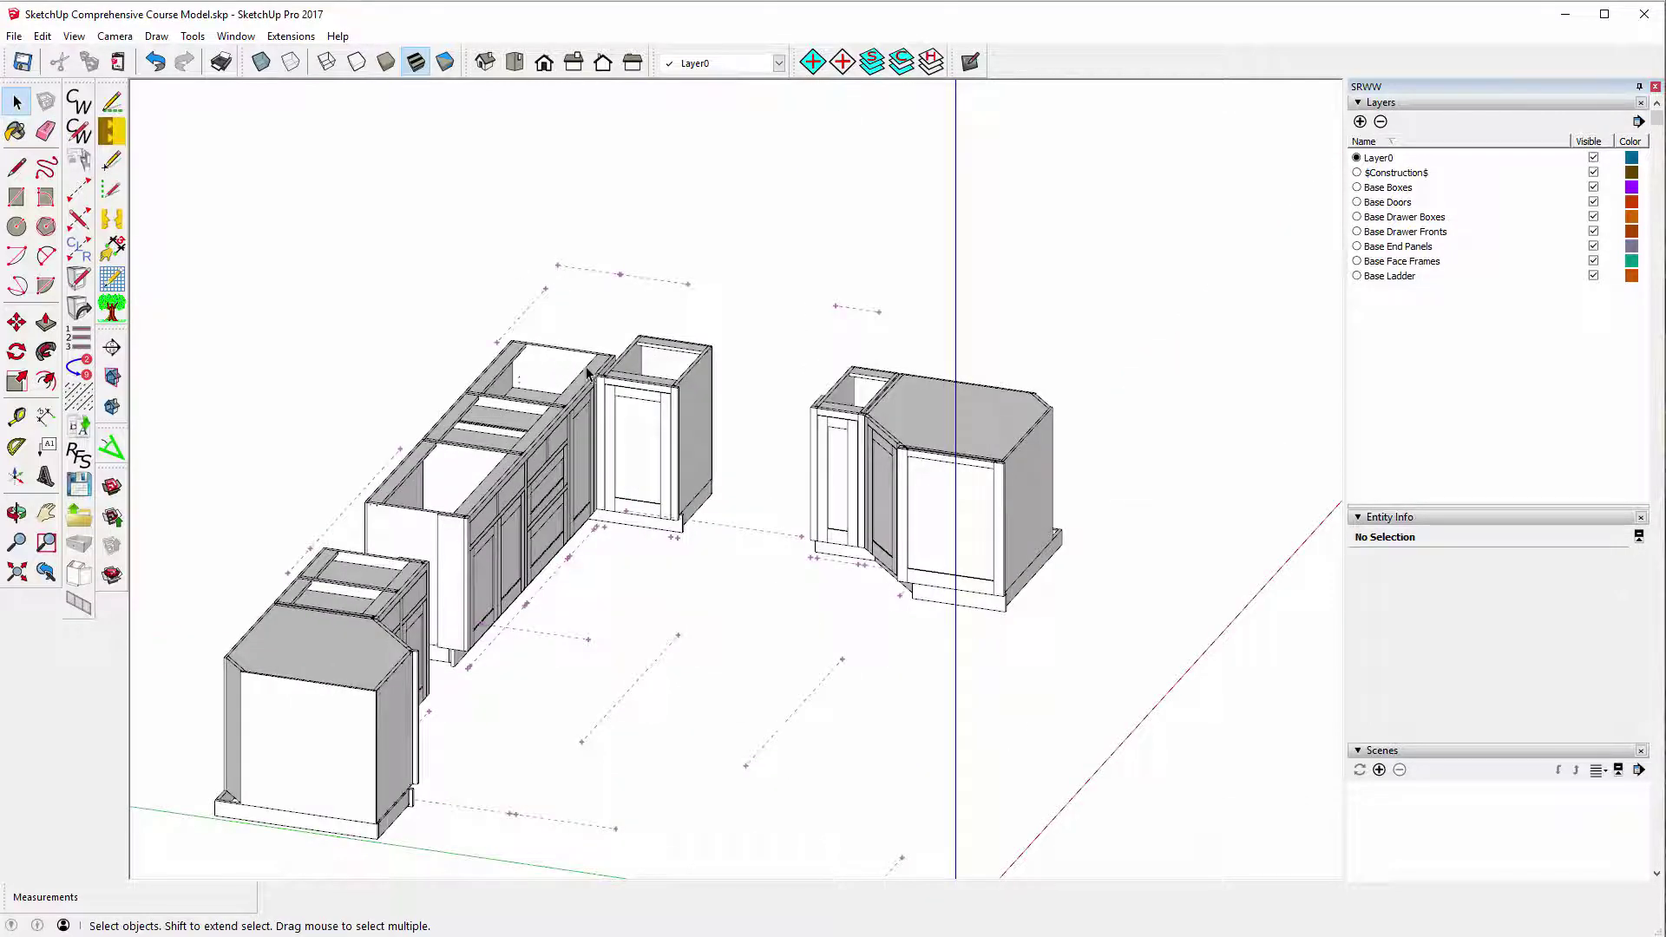
pyautogui.scroll(3, 573, 367)
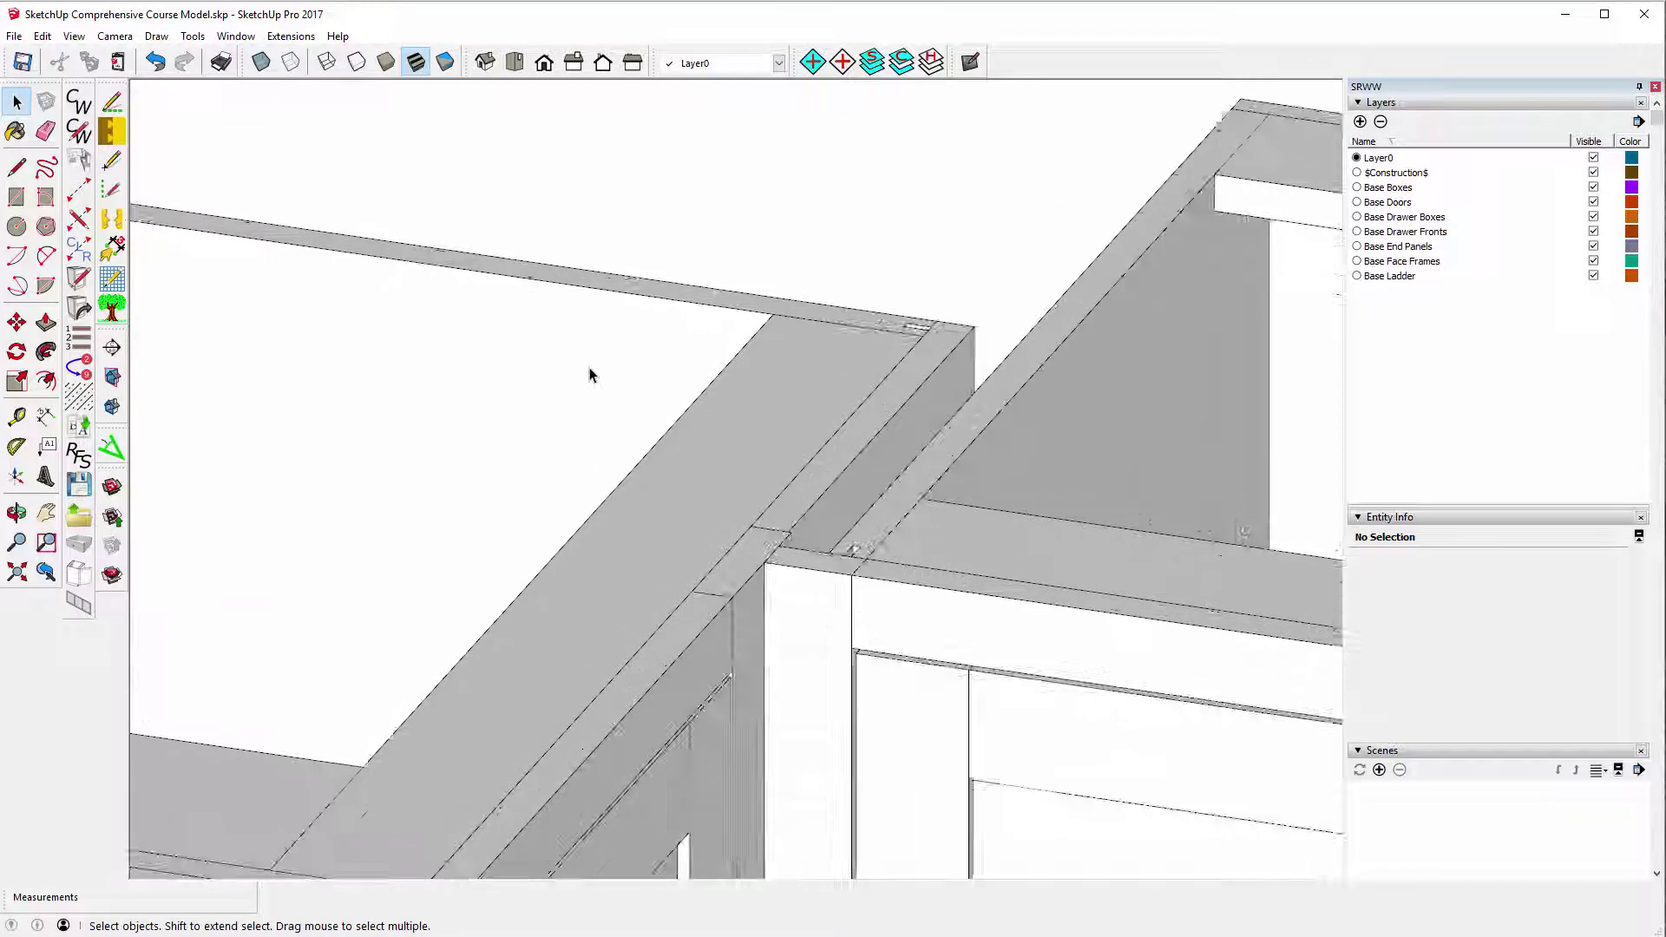
pyautogui.click(748, 569)
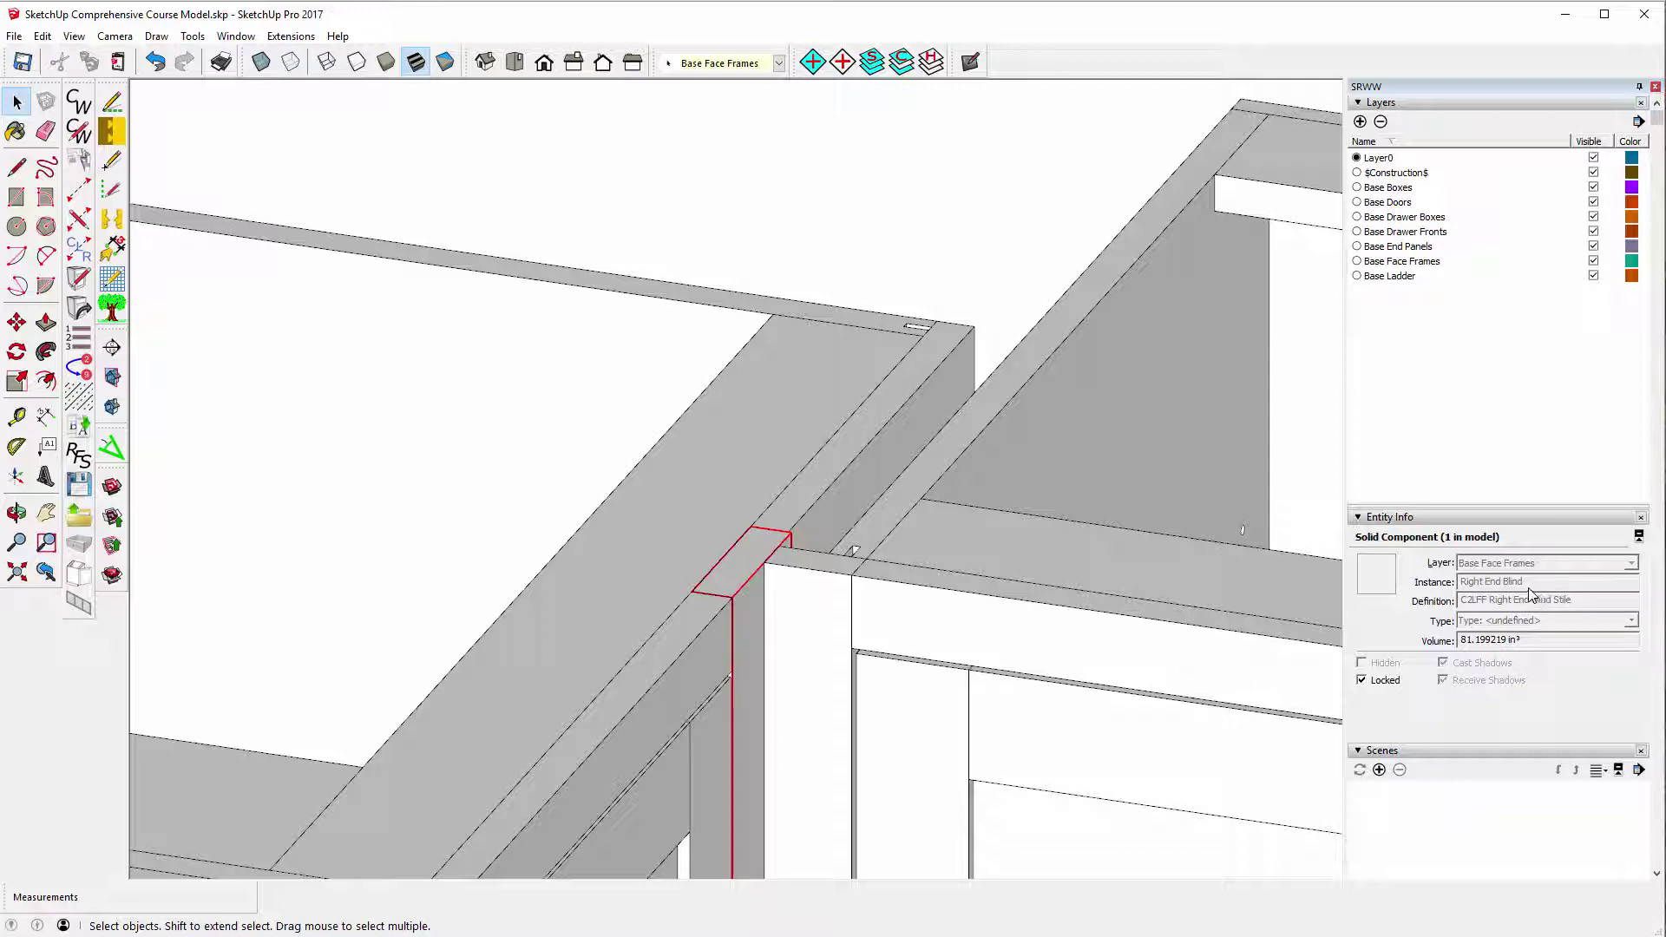
pyautogui.click(802, 600)
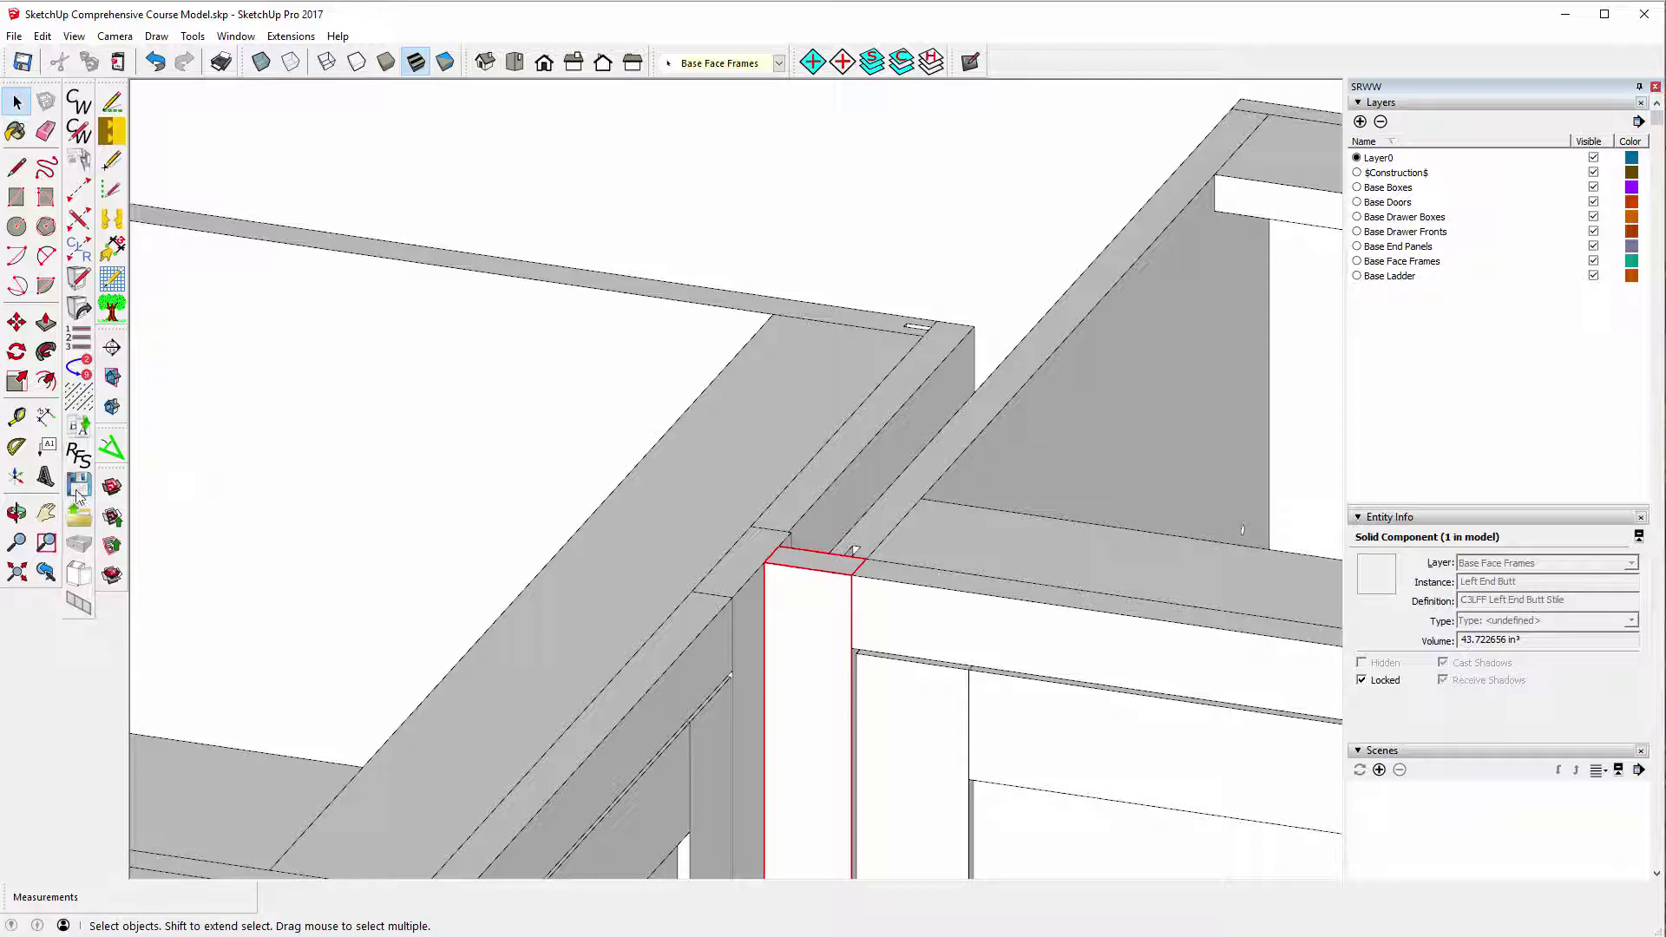
# Measure across the Left End Butt stile's top, then zoom out over the whole run.
pyautogui.click(15, 417)
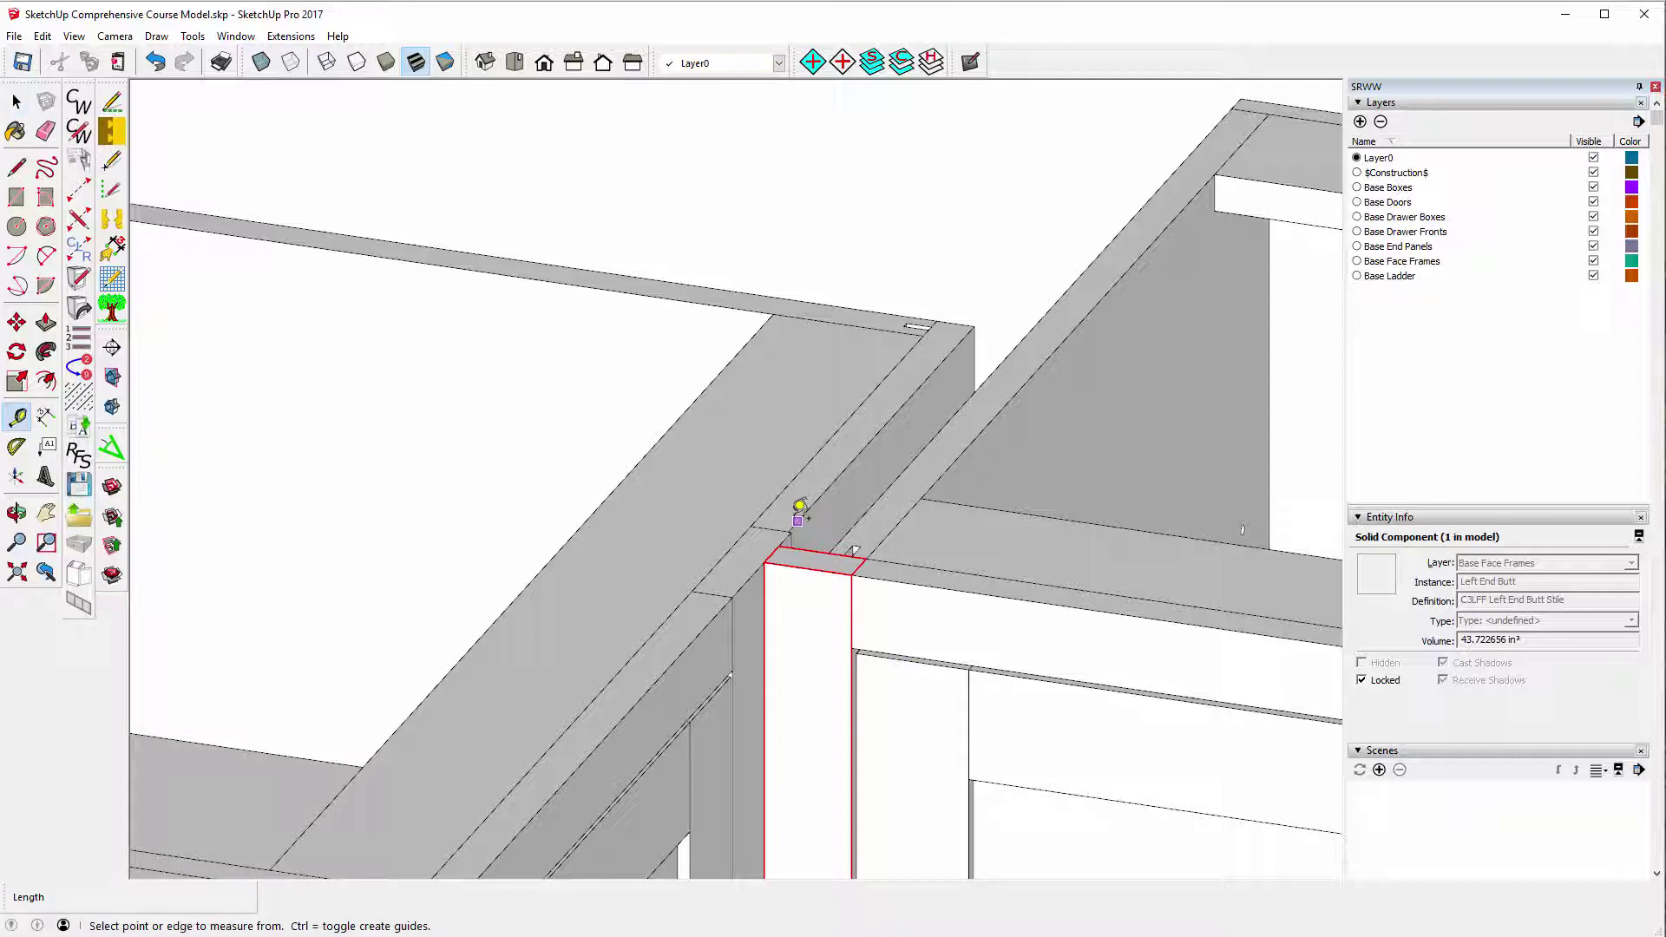
pyautogui.click(770, 549)
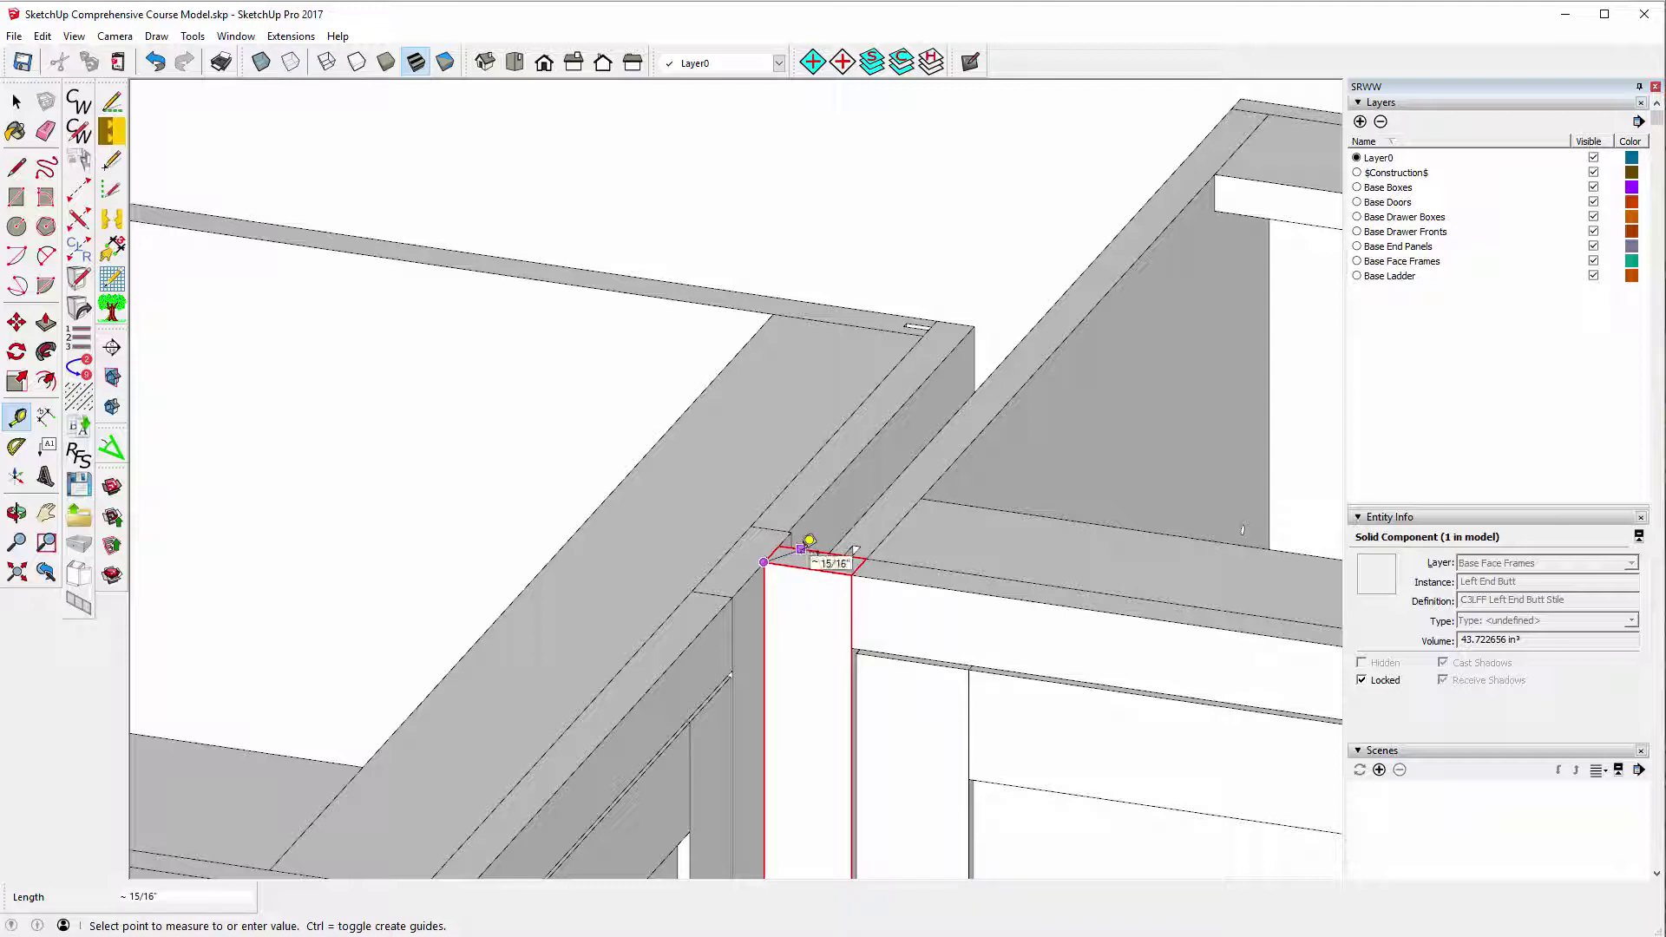
pyautogui.click(809, 539)
pyautogui.scroll(-5, 694, 477)
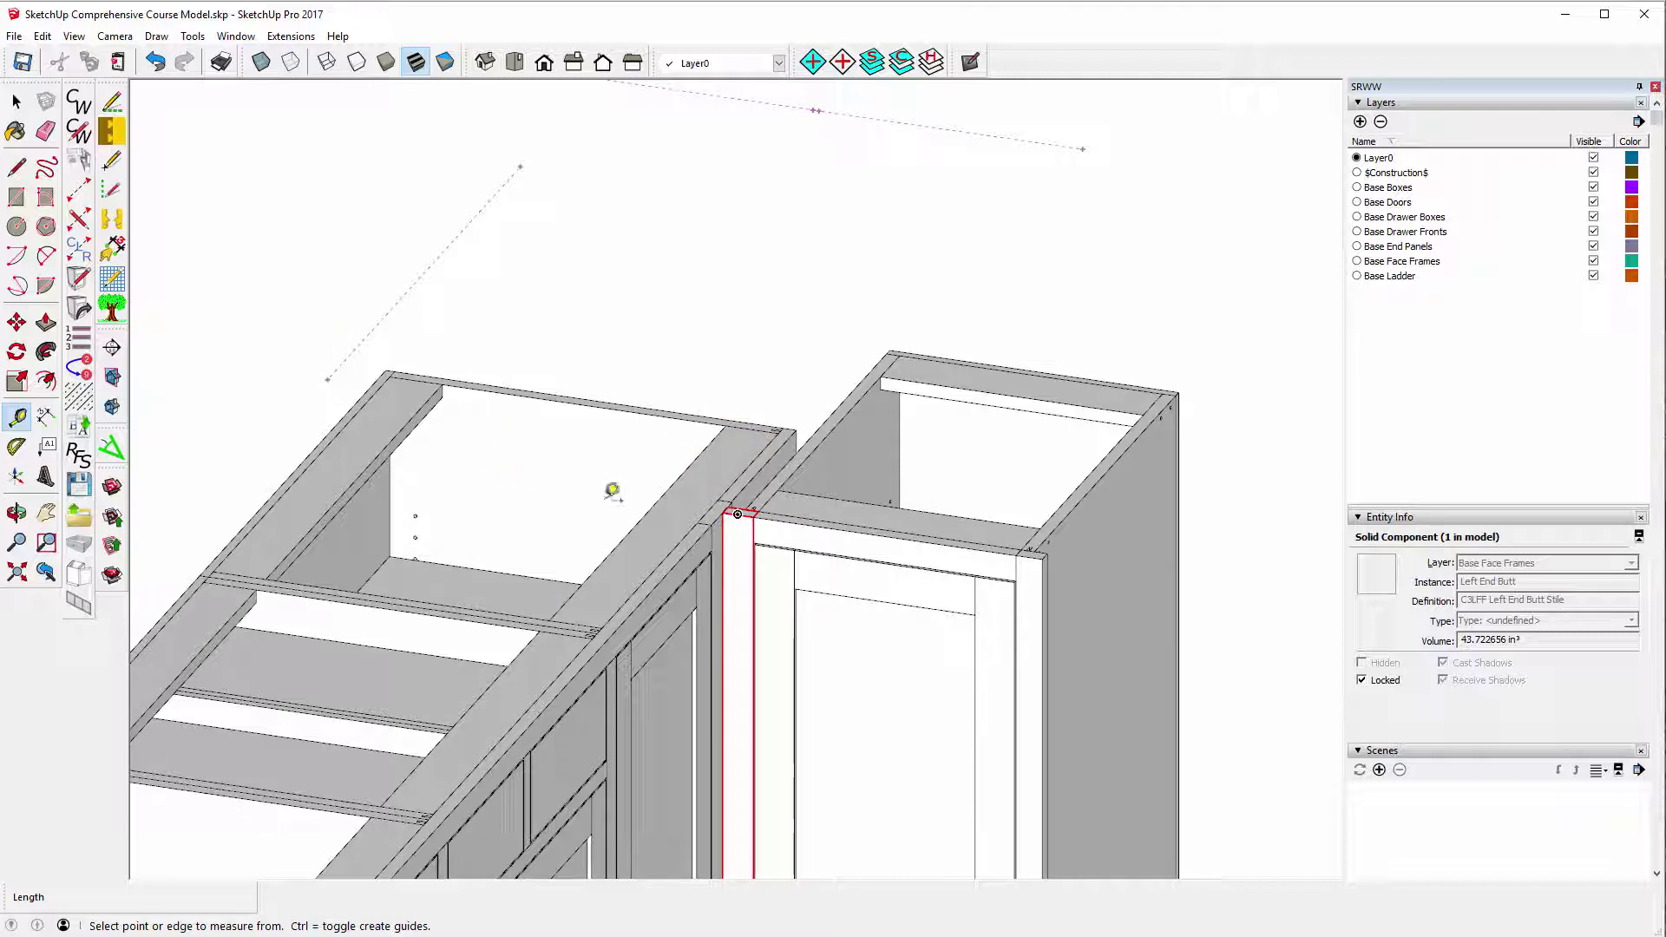
pyautogui.scroll(-8, 954, 555)
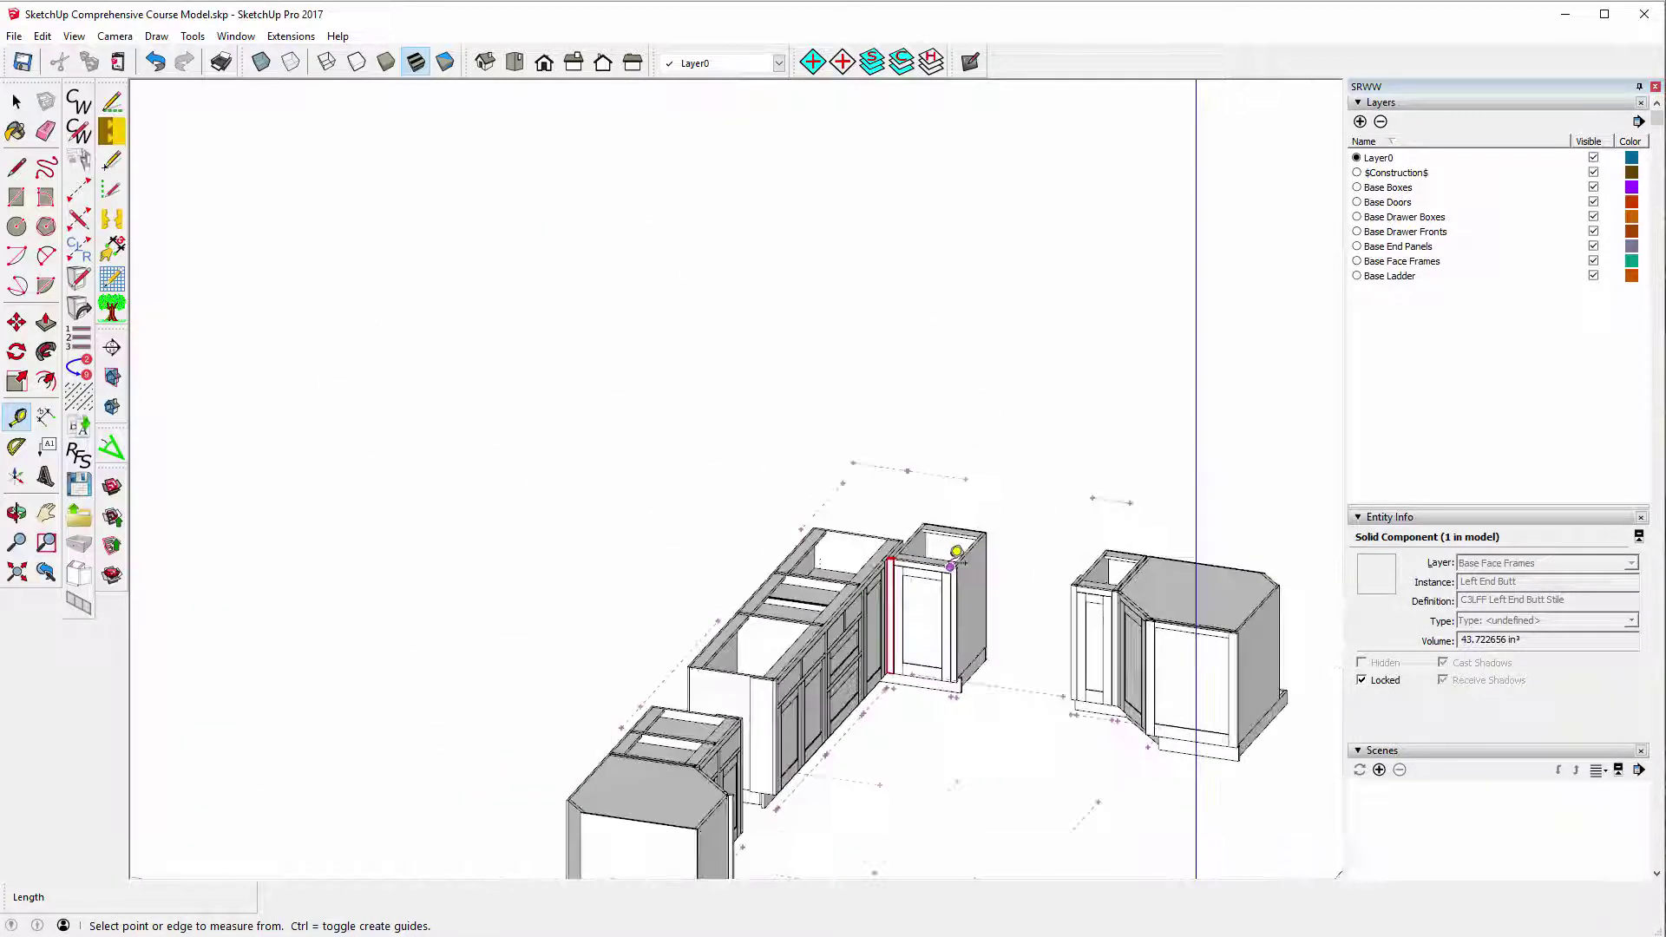
pyautogui.scroll(-2, 956, 552)
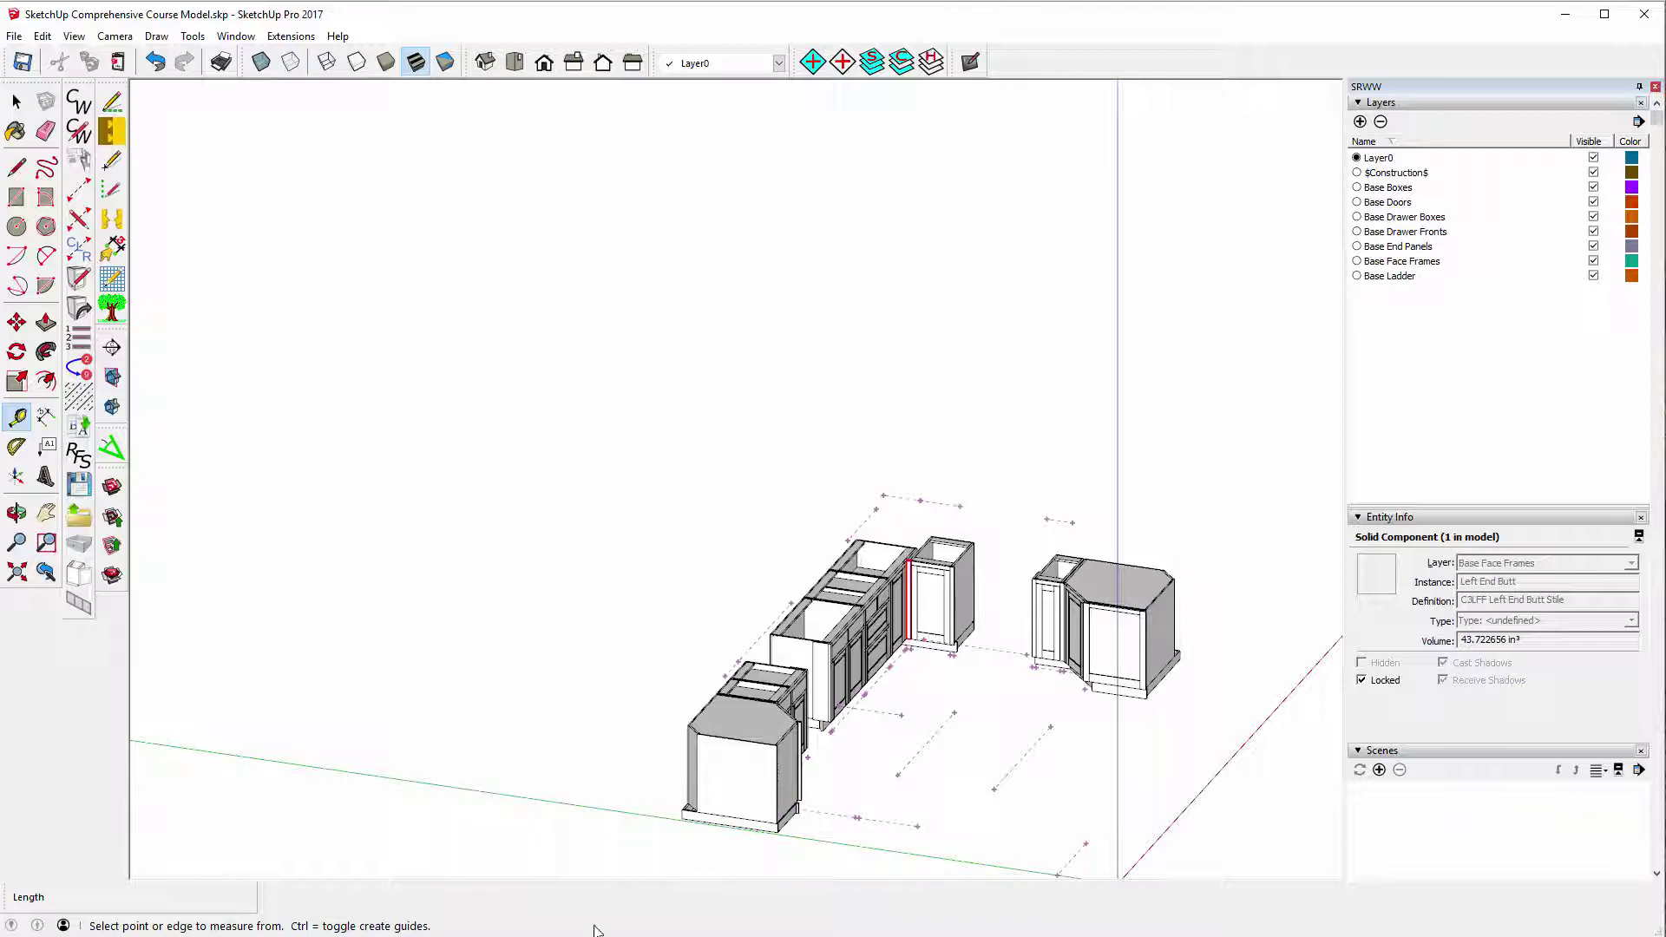
# Return to the Select tool in the CabWriter Comprehensive kitchen model.
pyautogui.click(17, 102)
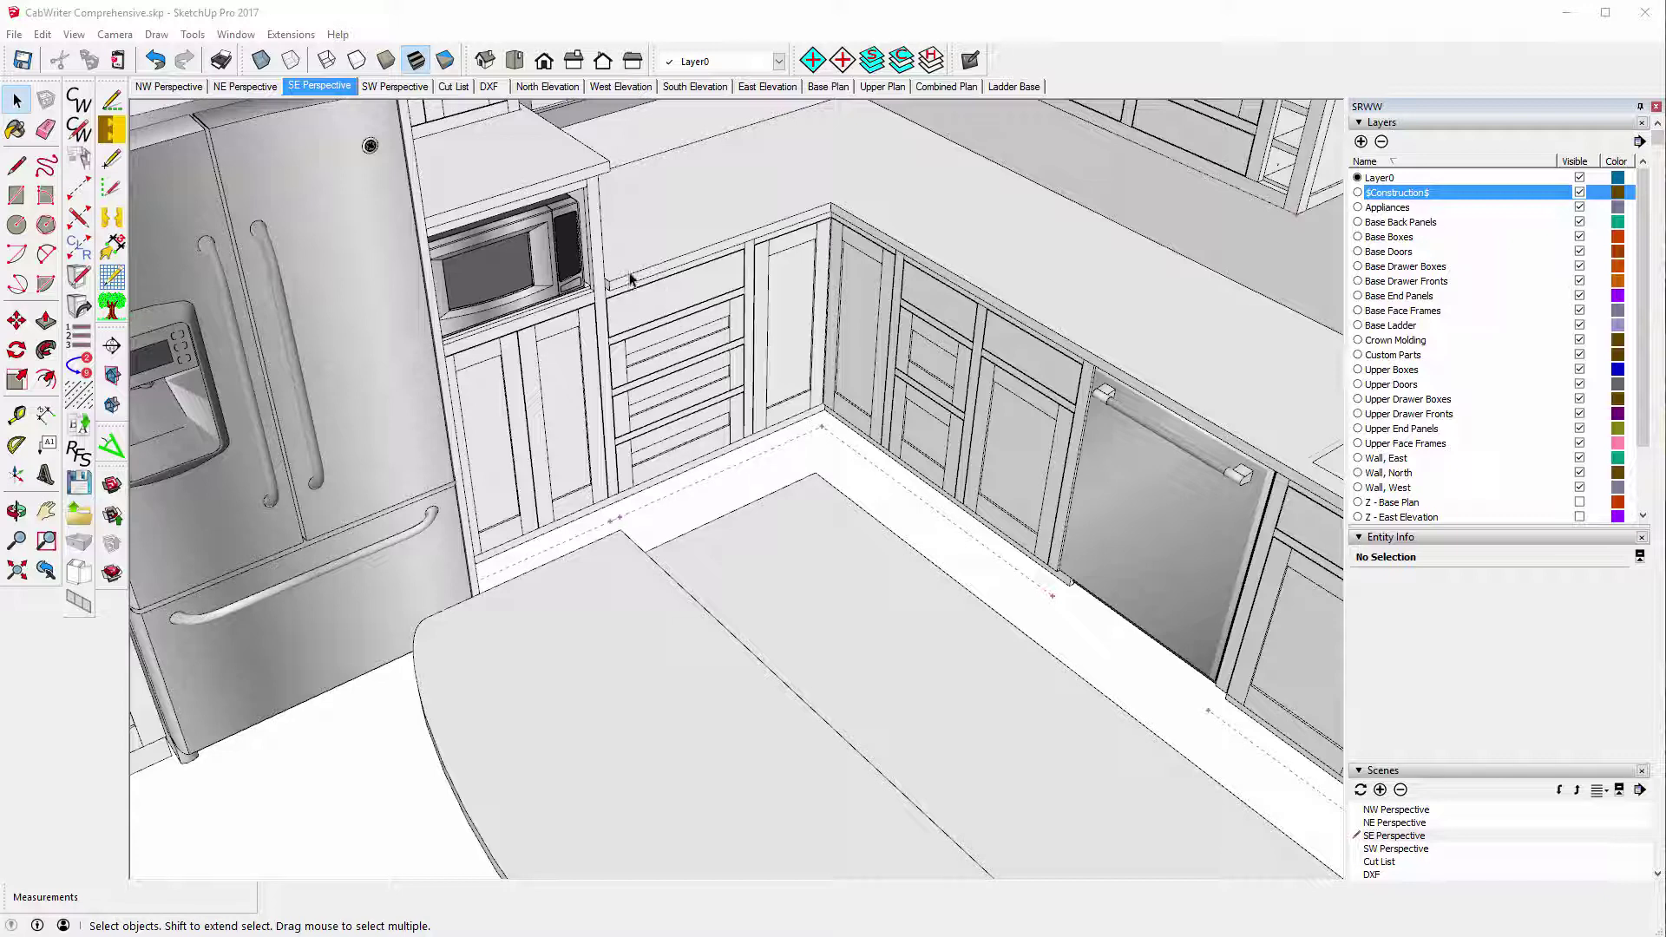
# Tape-measure the drawer cabinet's depth from its edge, then return to the Select tool.
pyautogui.scroll(6, 672, 455)
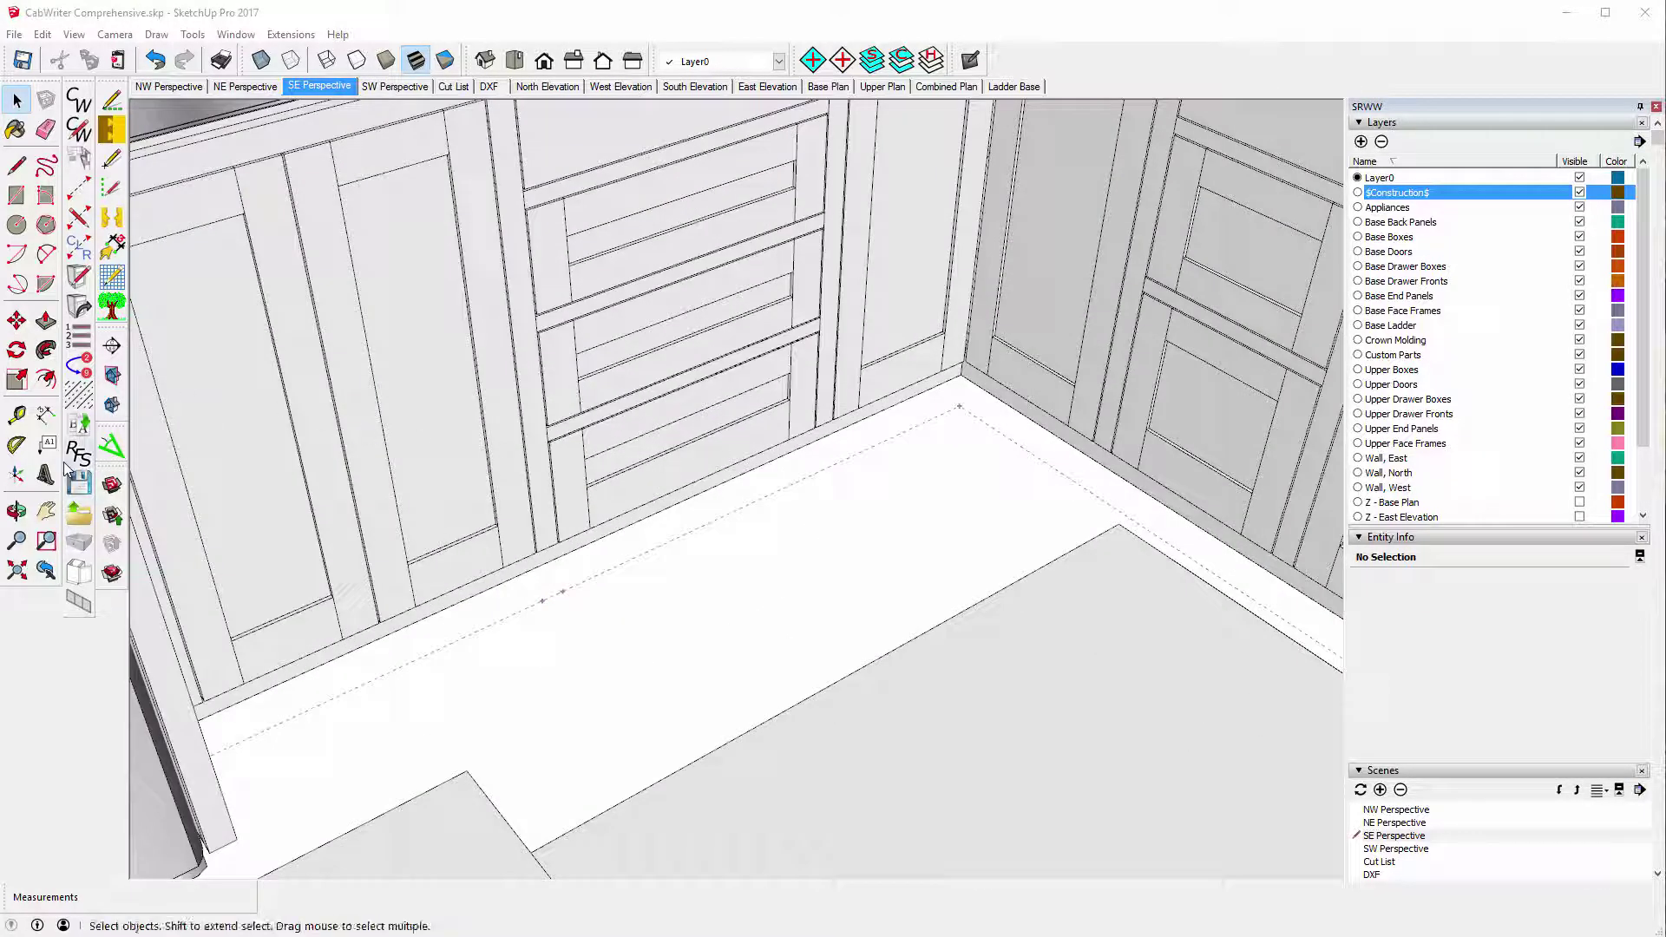
pyautogui.click(17, 415)
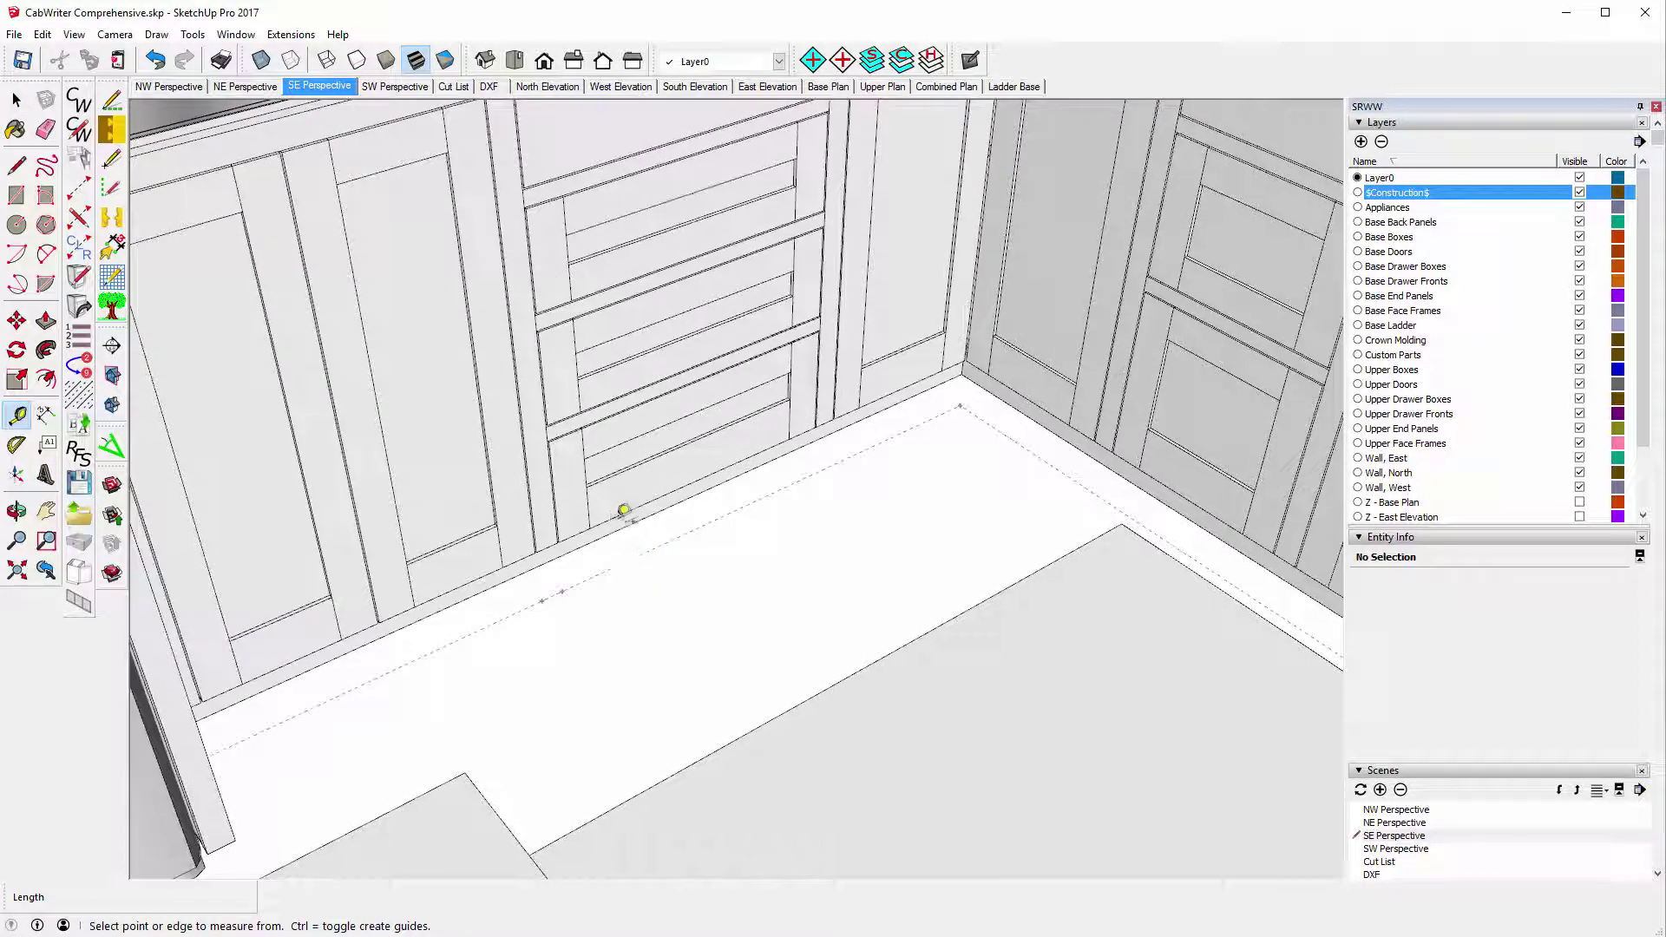
pyautogui.scroll(4, 564, 499)
pyautogui.scroll(2, 553, 497)
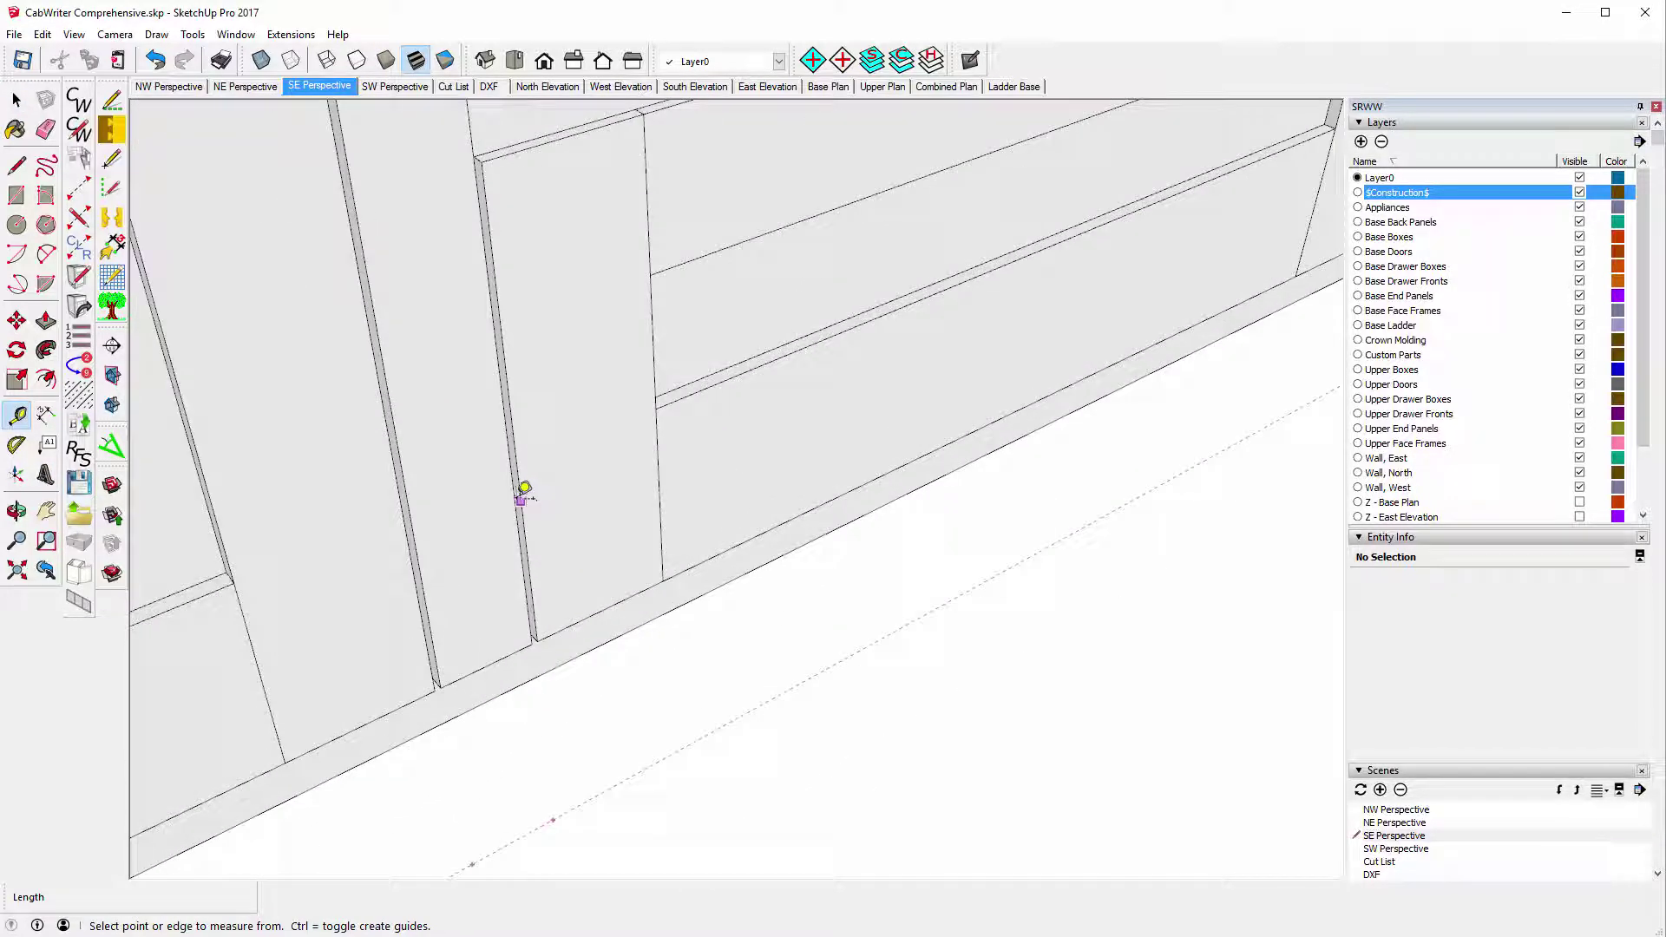
pyautogui.click(517, 477)
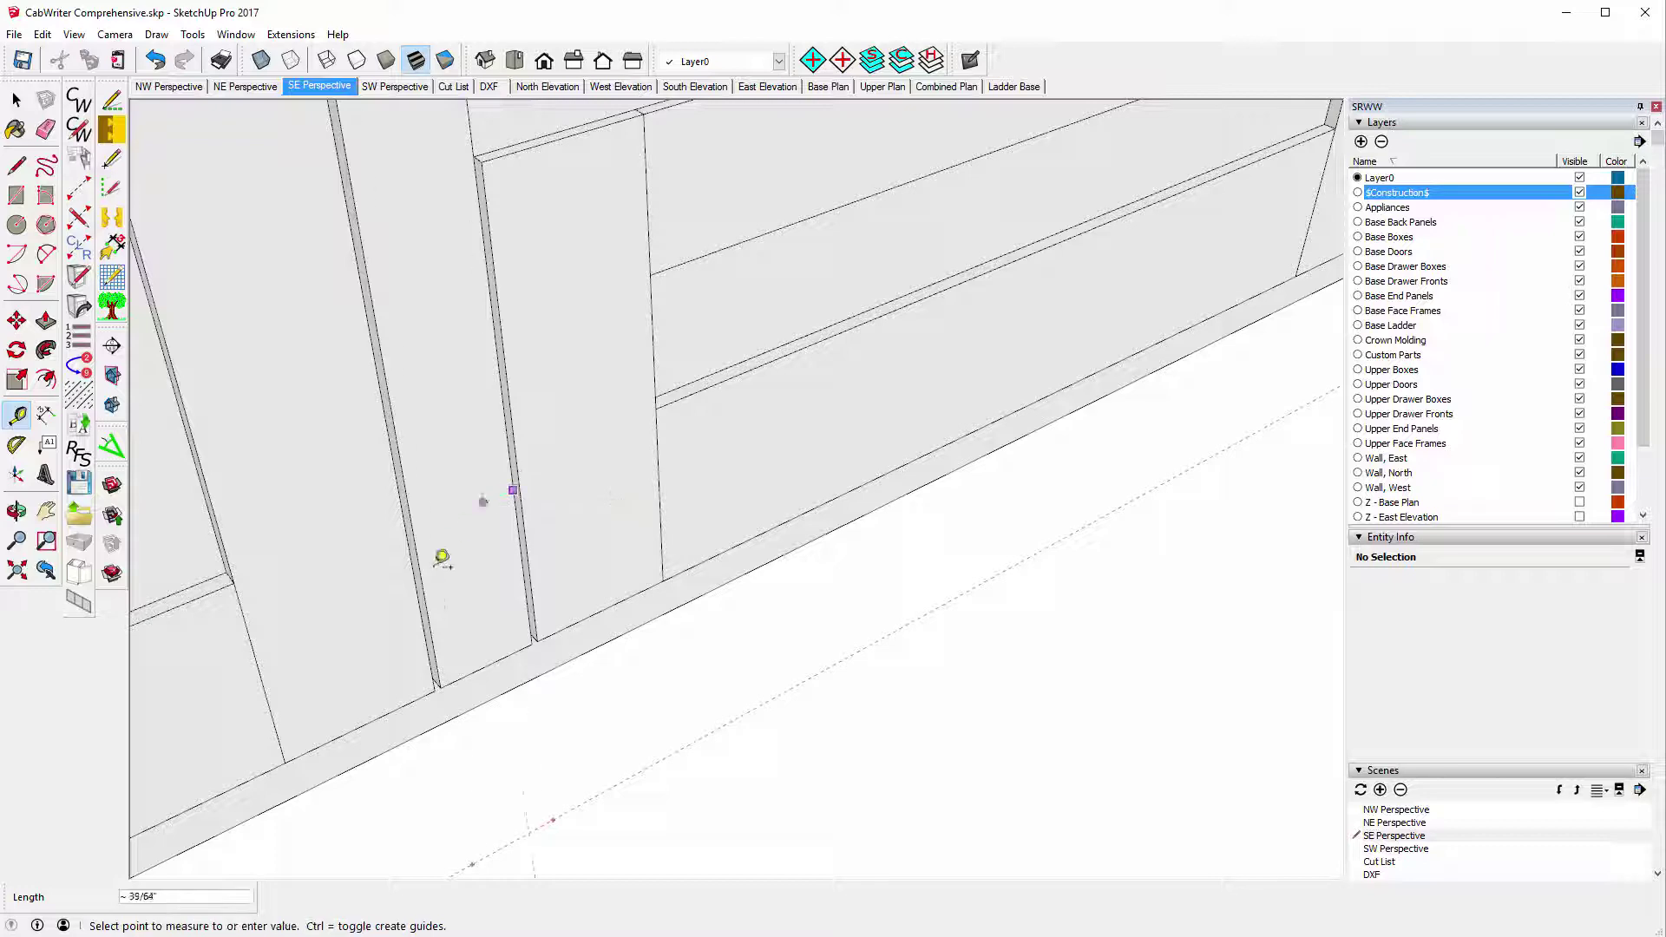
pyautogui.scroll(-3, 437, 563)
pyautogui.scroll(4, 869, 407)
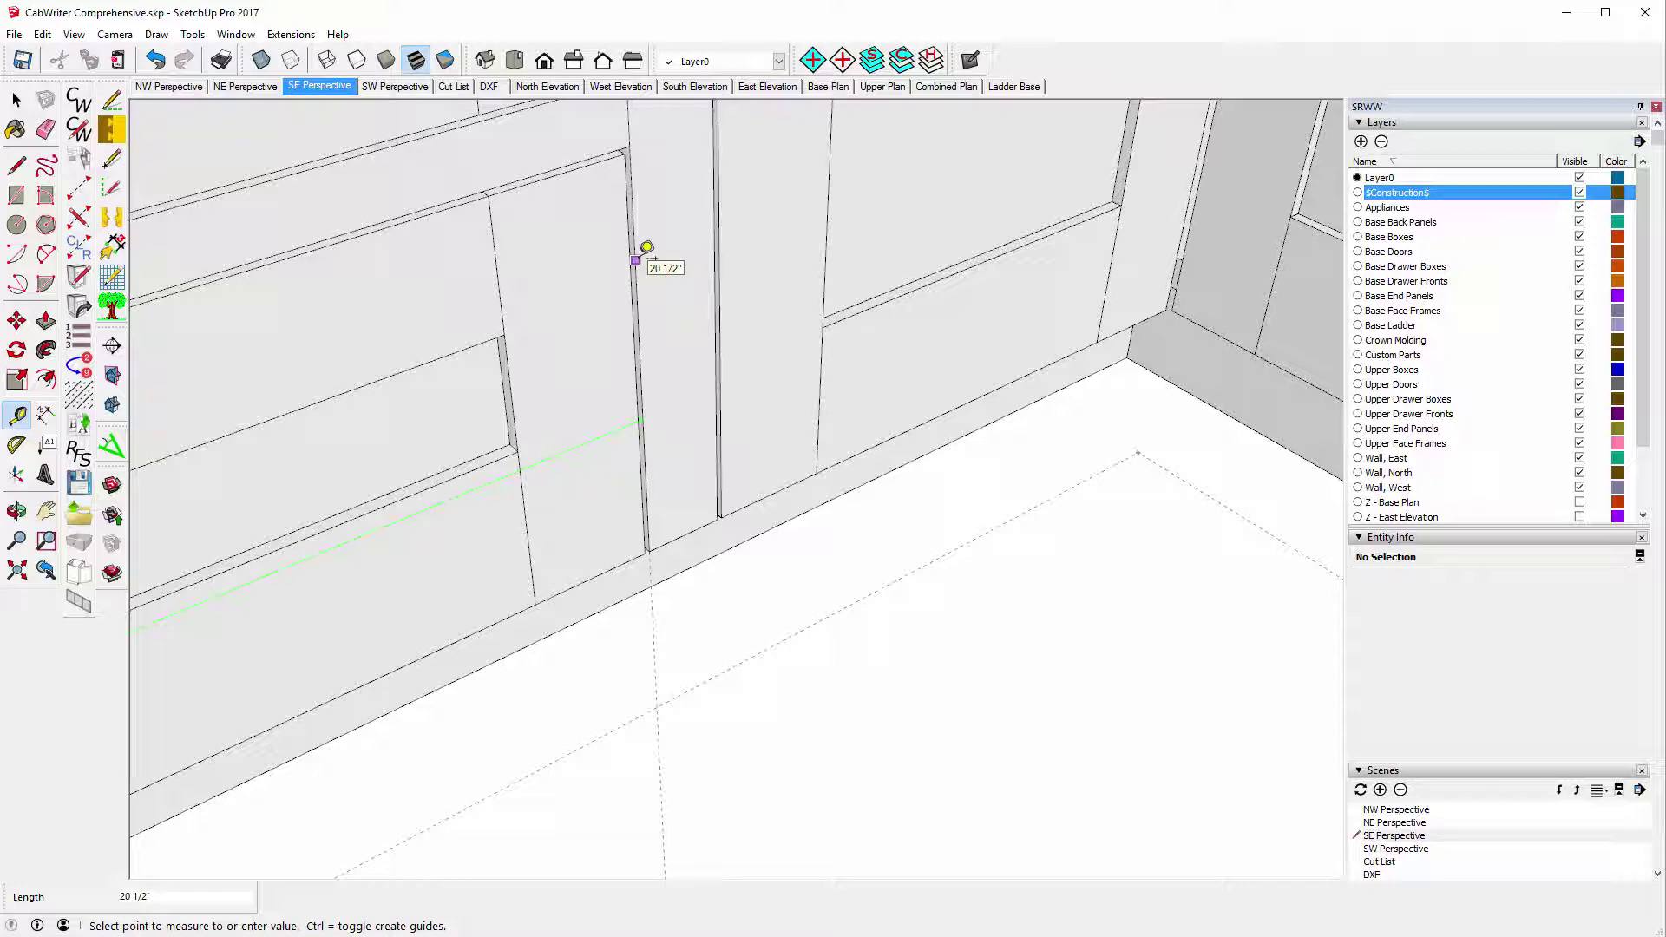
pyautogui.scroll(-3, 742, 357)
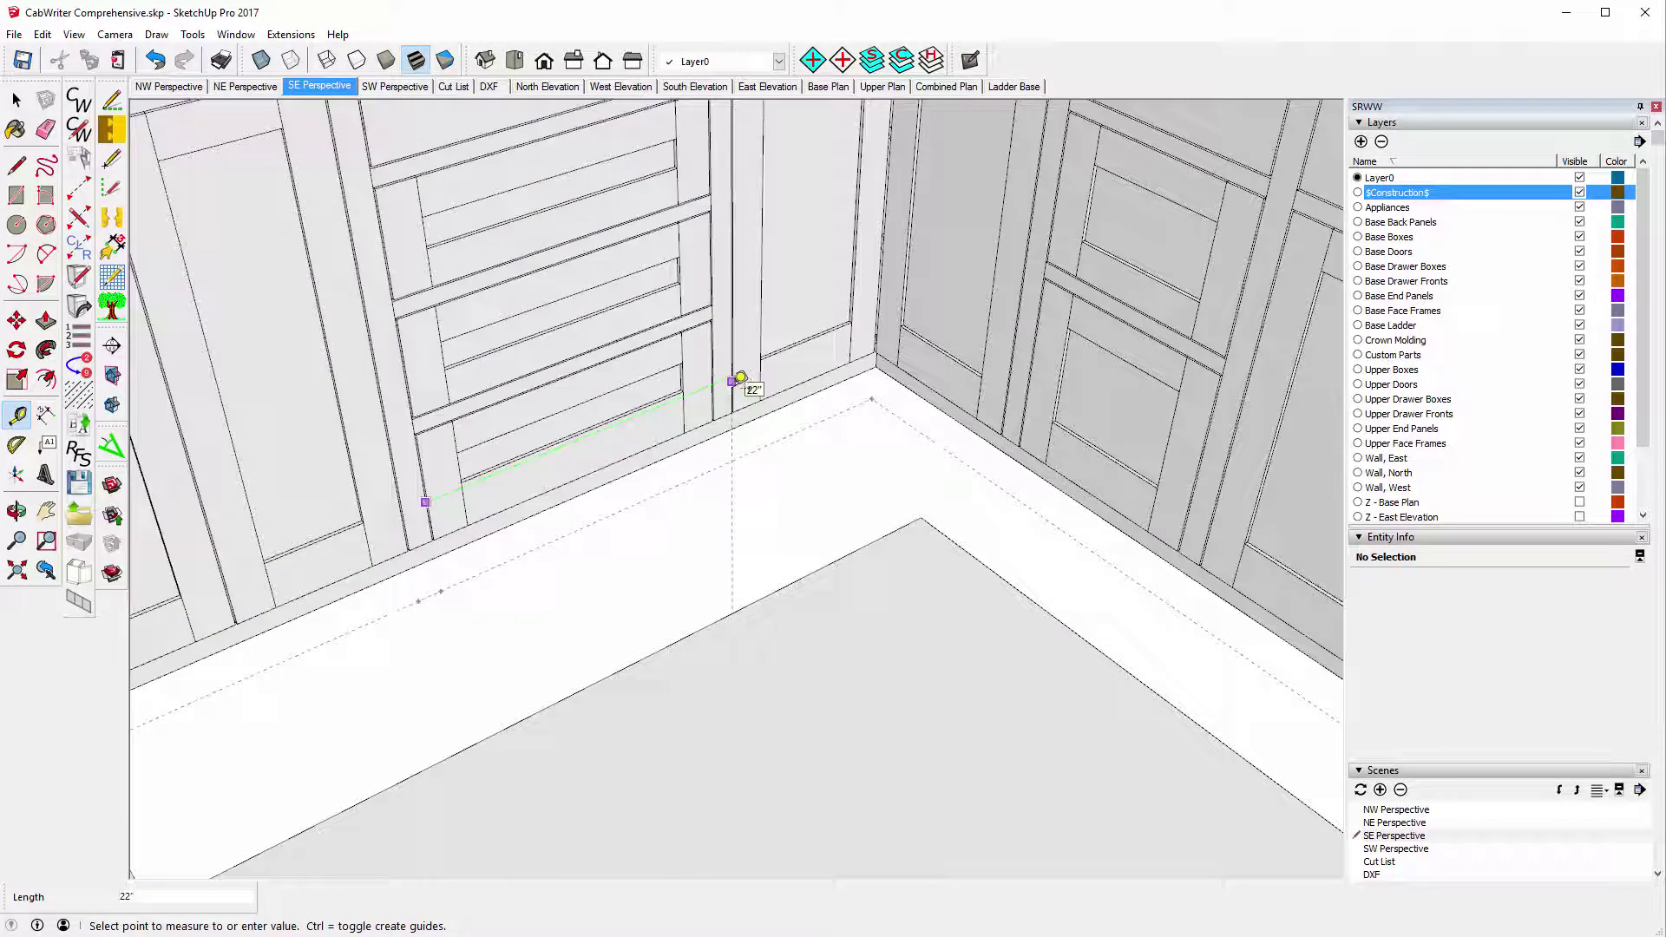
pyautogui.scroll(-3, 785, 323)
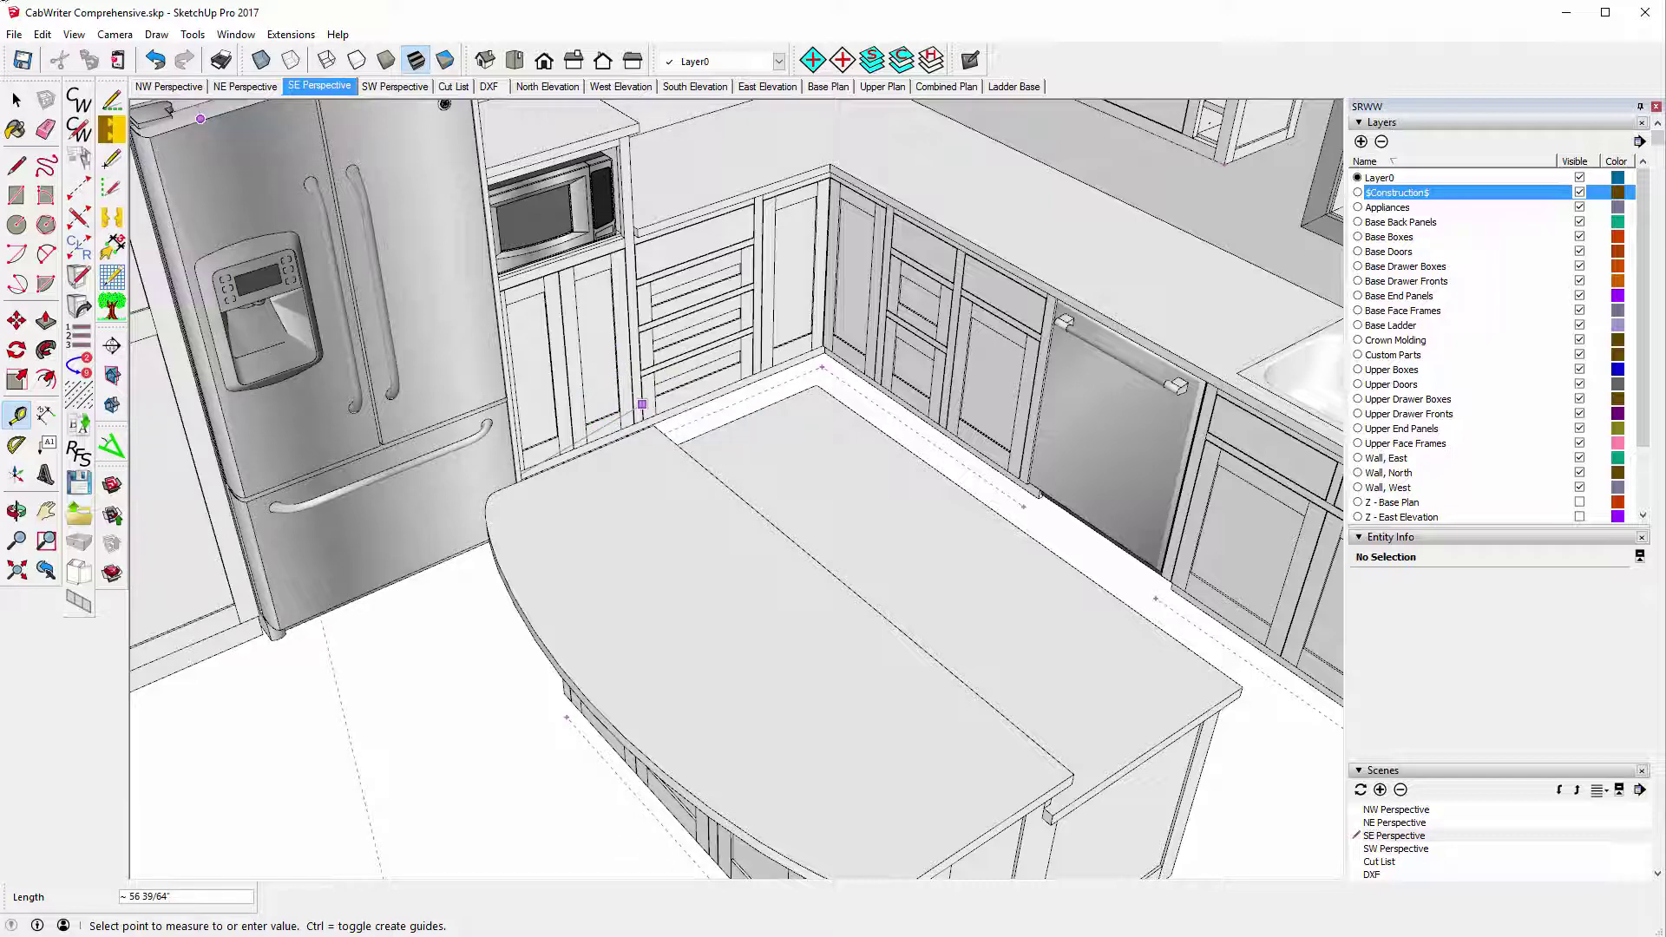
pyautogui.click(17, 100)
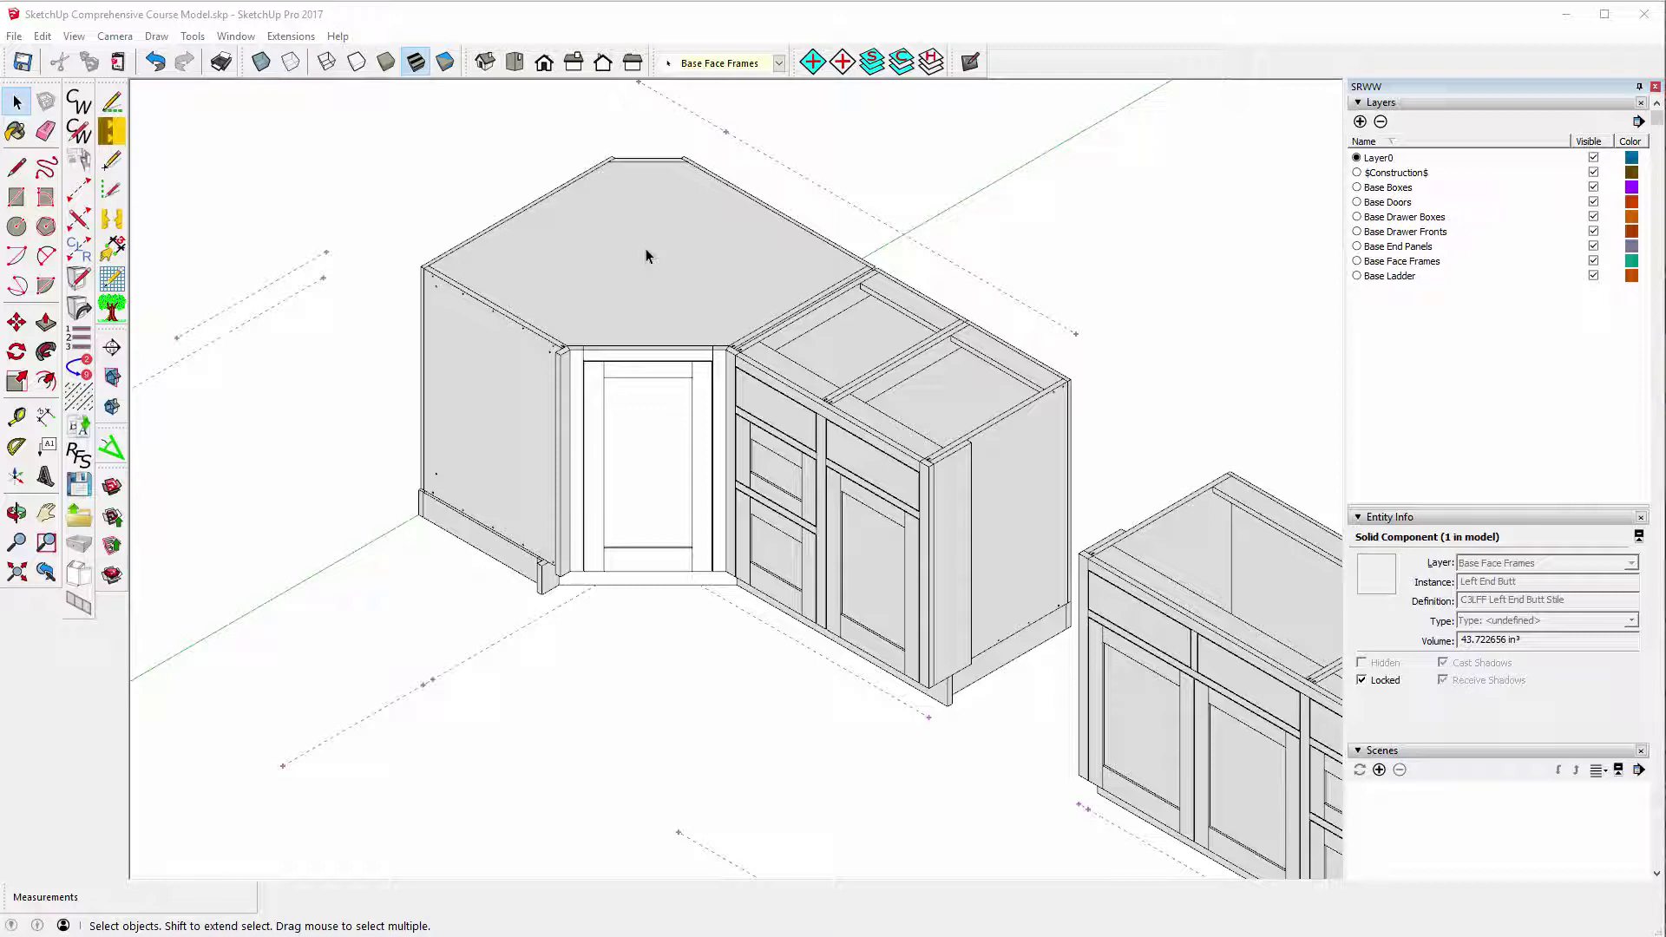
# Select the diagonal corner cabinet's top and choose CabWriter > Edit Cabinet from its context menu.
pyautogui.click(602, 282)
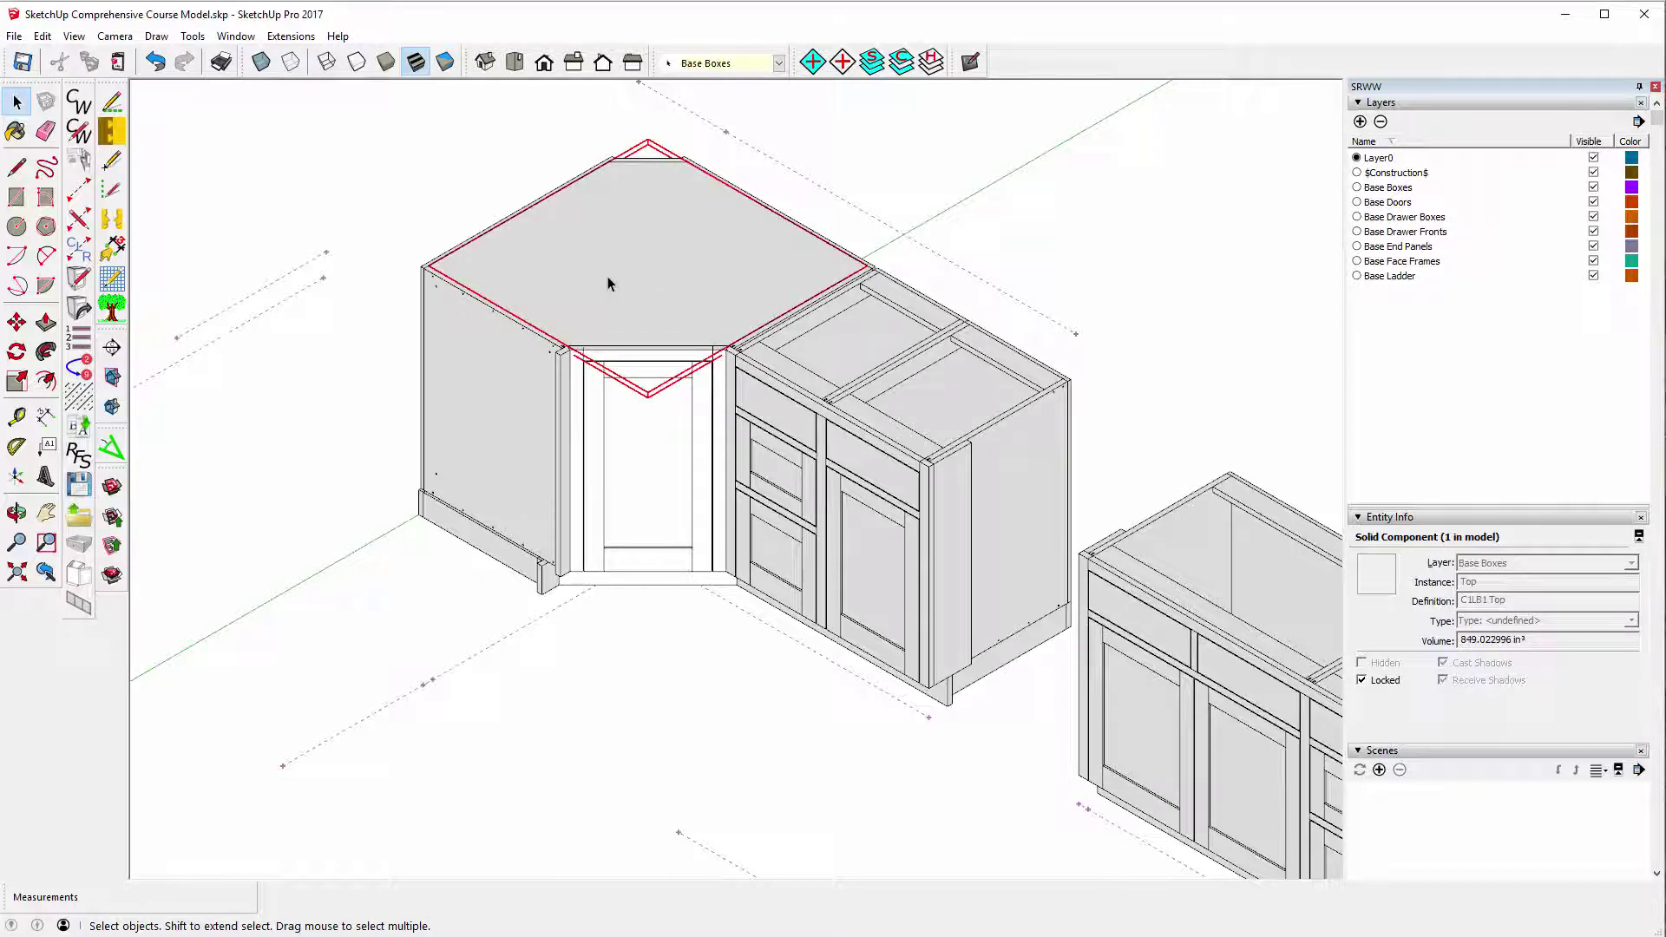
pyautogui.rightClick(612, 268)
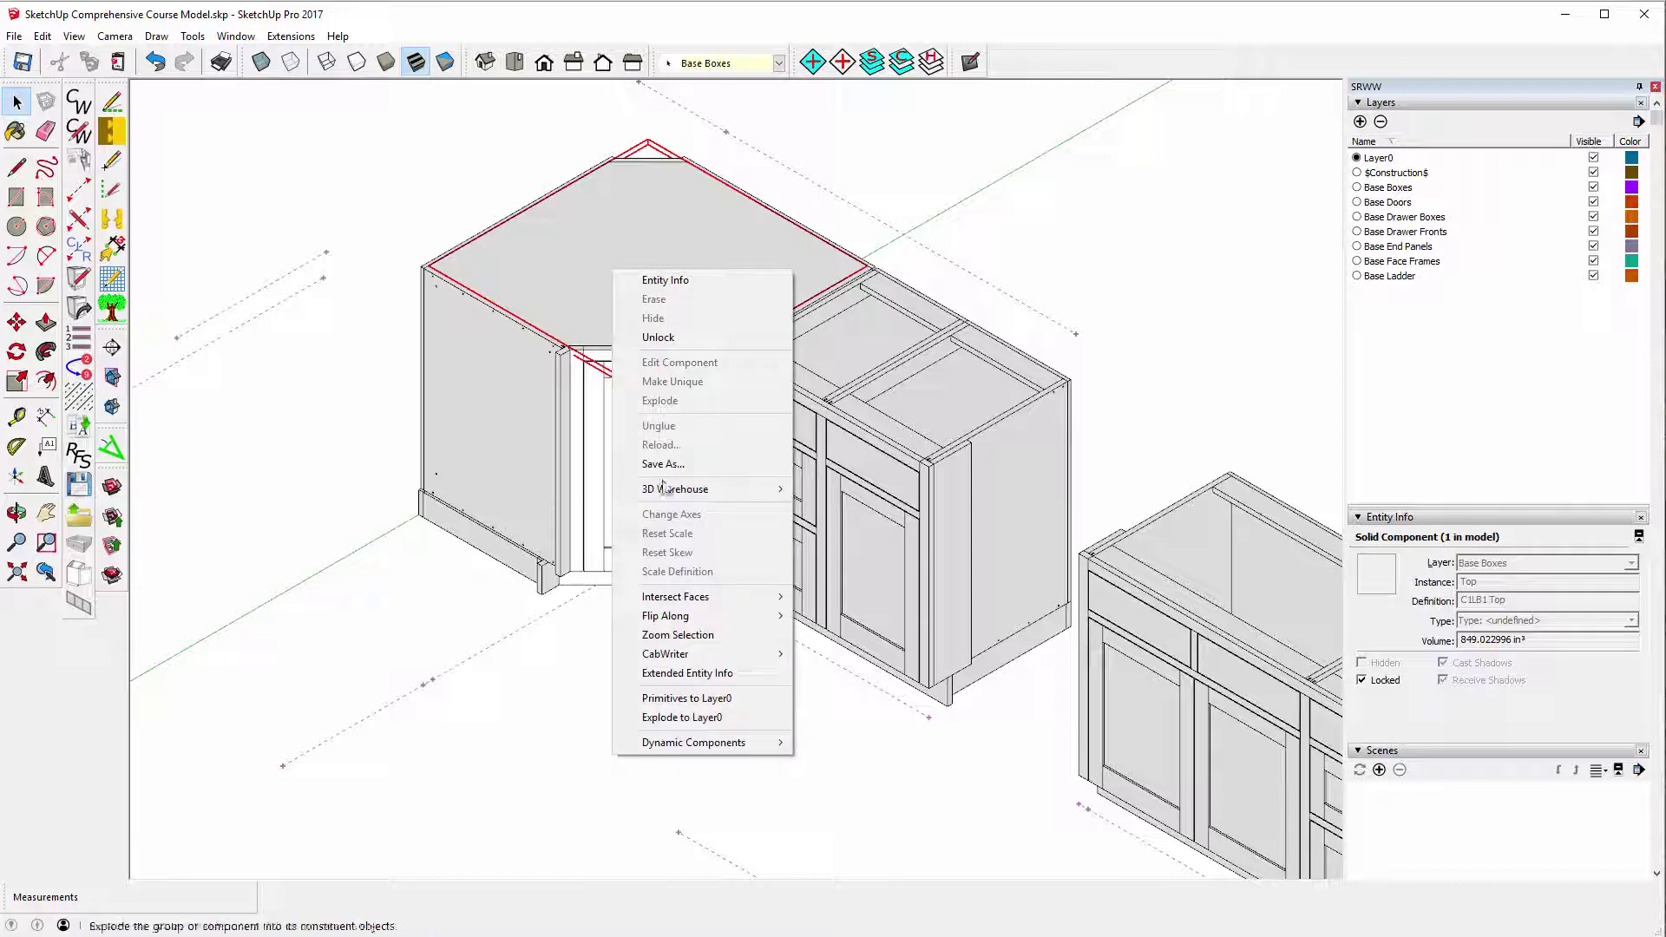
pyautogui.moveTo(699, 654)
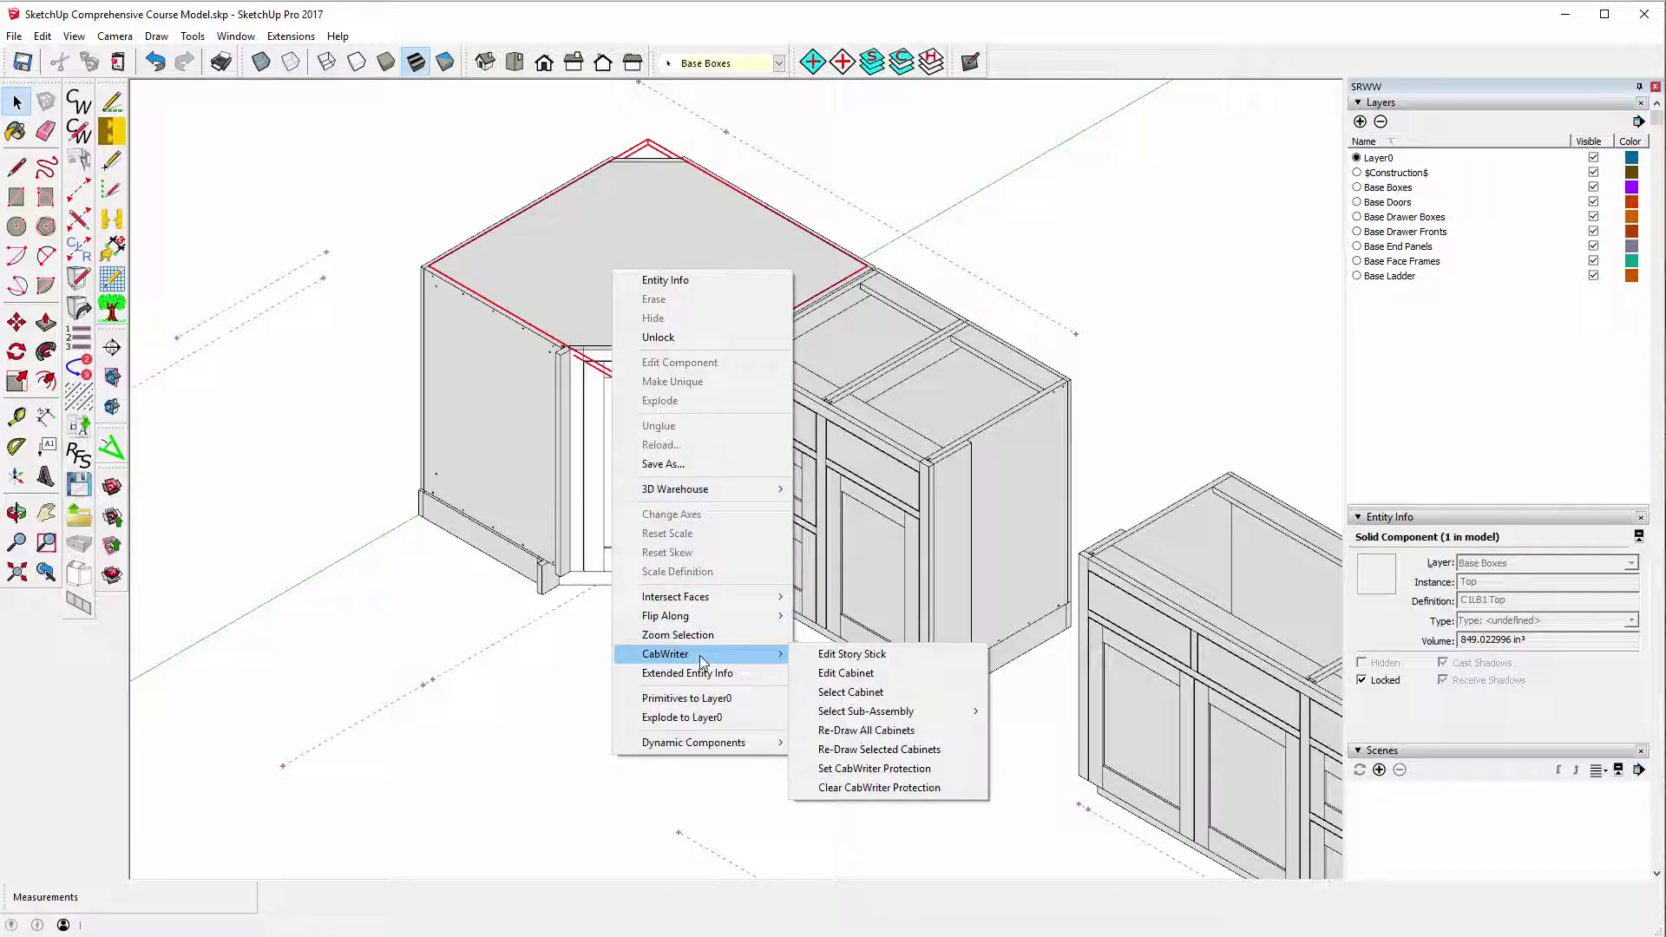
pyautogui.click(854, 675)
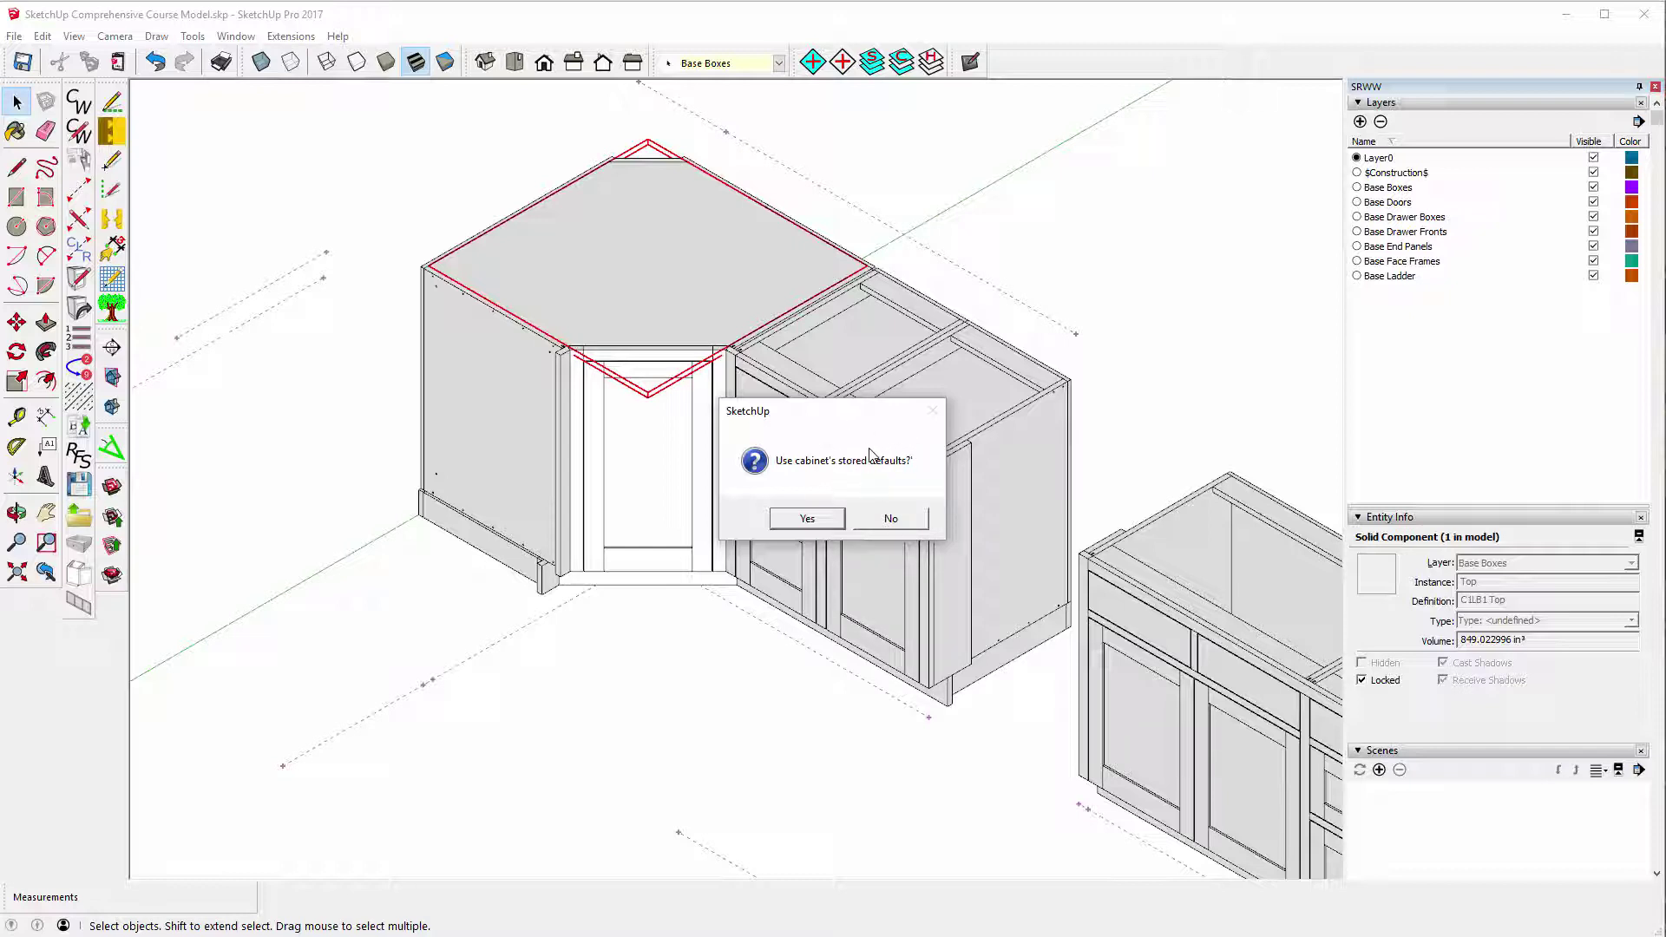
# Accept stored defaults, change Box 1 to Lazy Susan Base, and apply the rebuild.
pyautogui.click(810, 523)
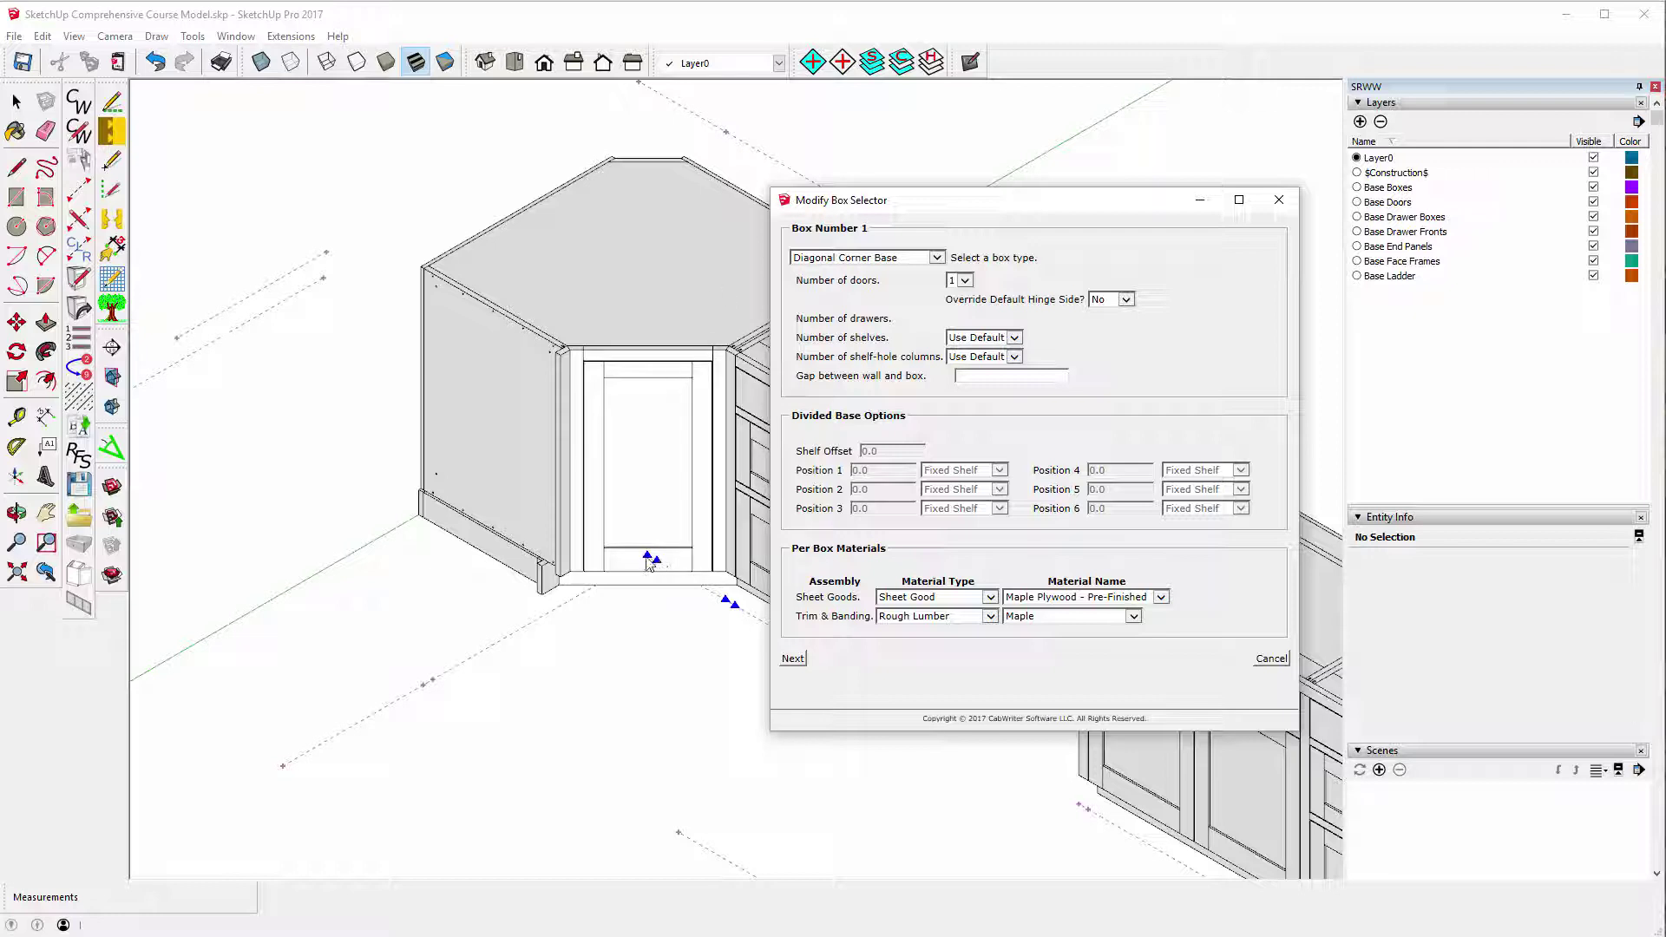
pyautogui.click(937, 258)
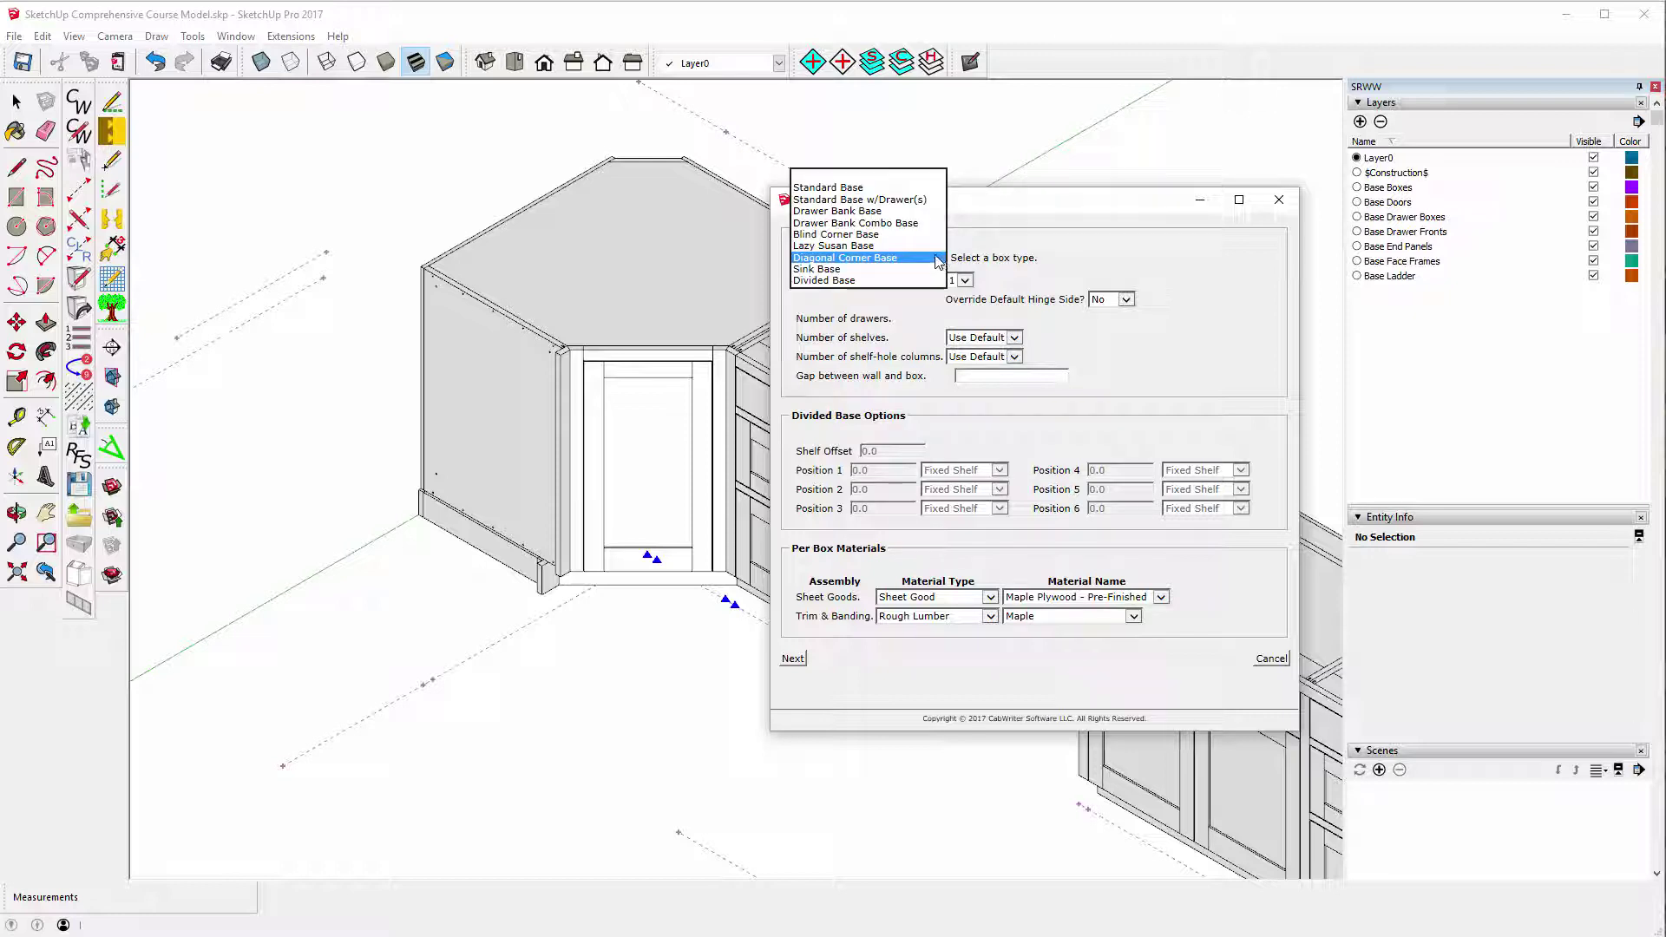
pyautogui.click(870, 246)
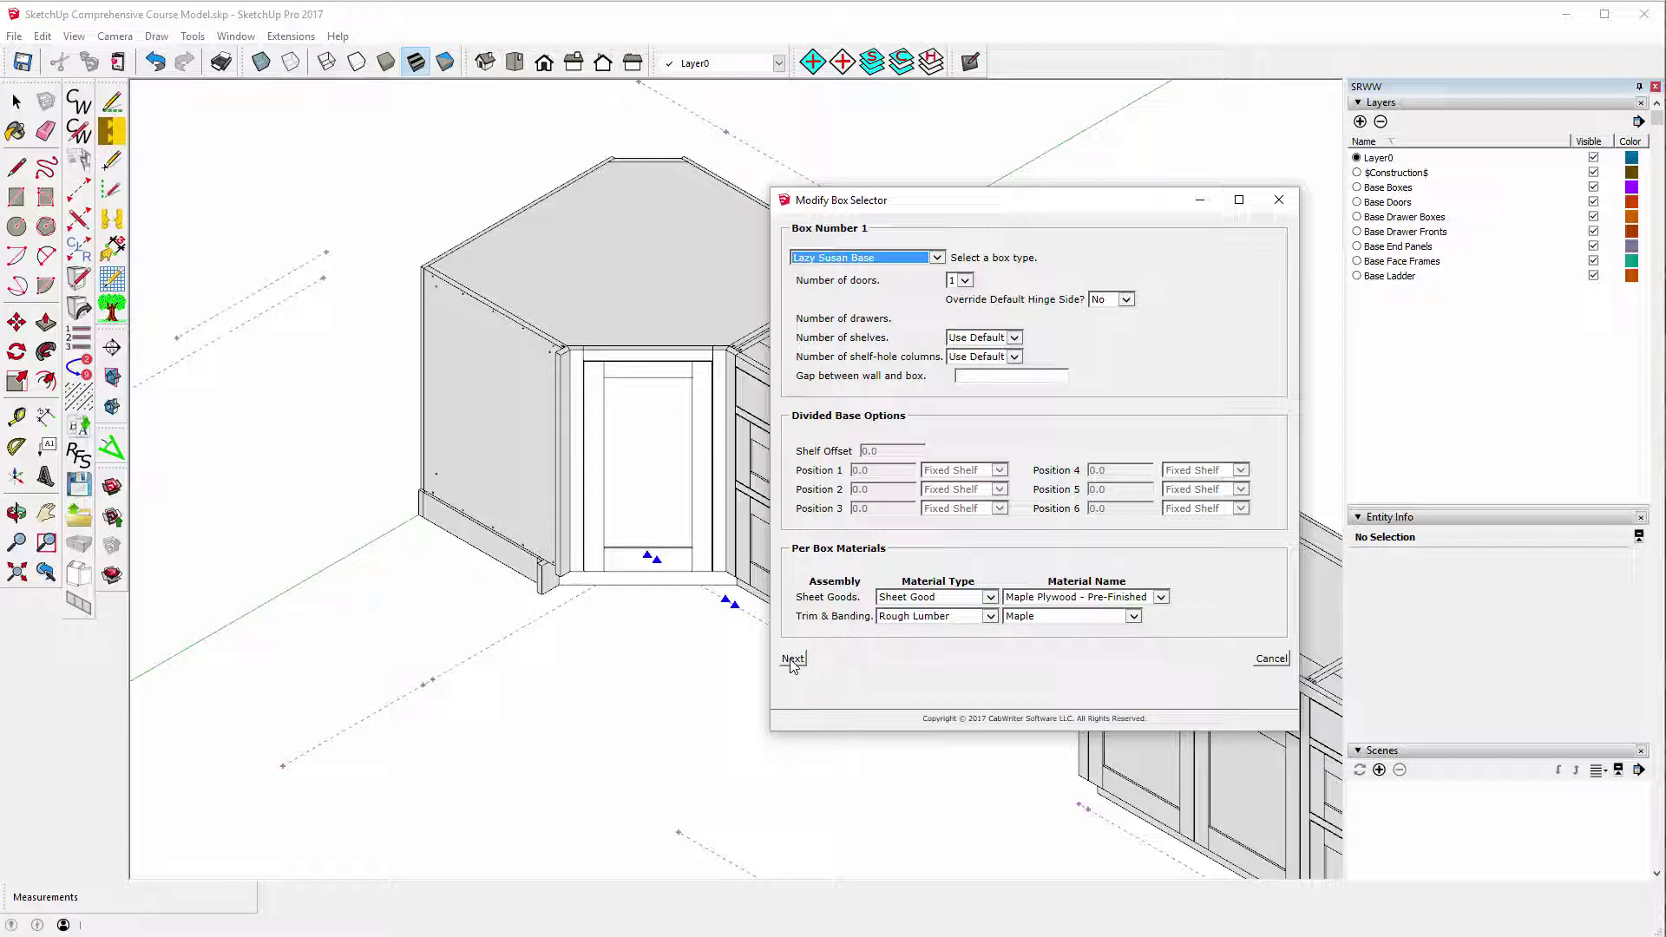
pyautogui.click(792, 659)
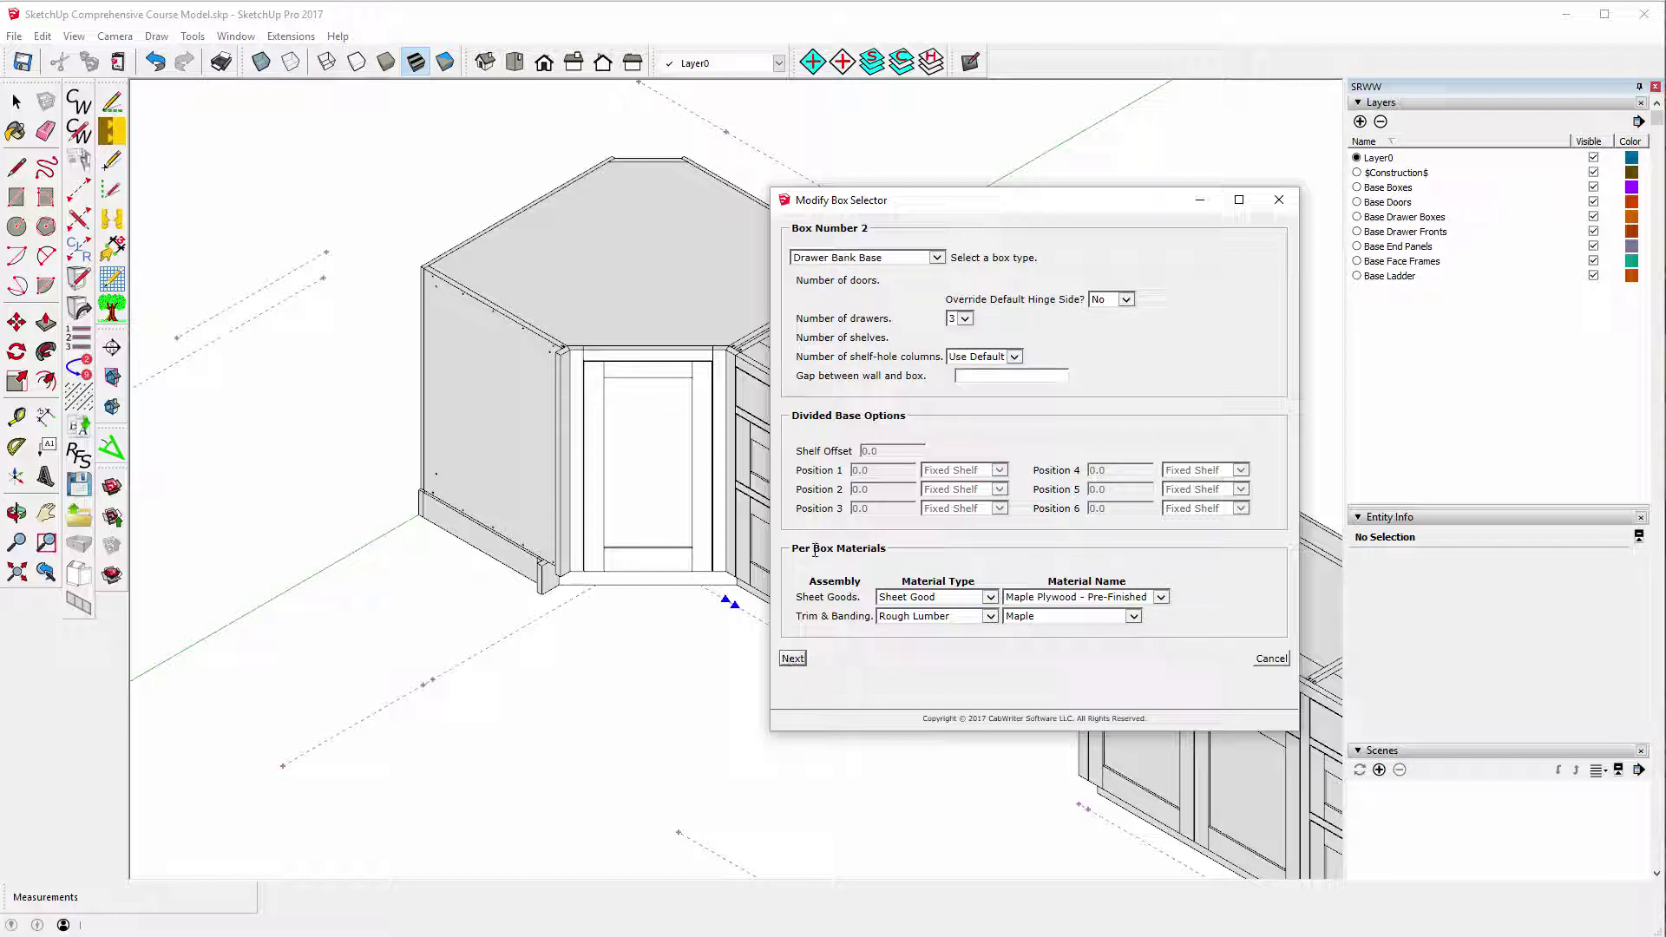
pyautogui.moveTo(925, 214); pyautogui.dragTo(1203, 177)
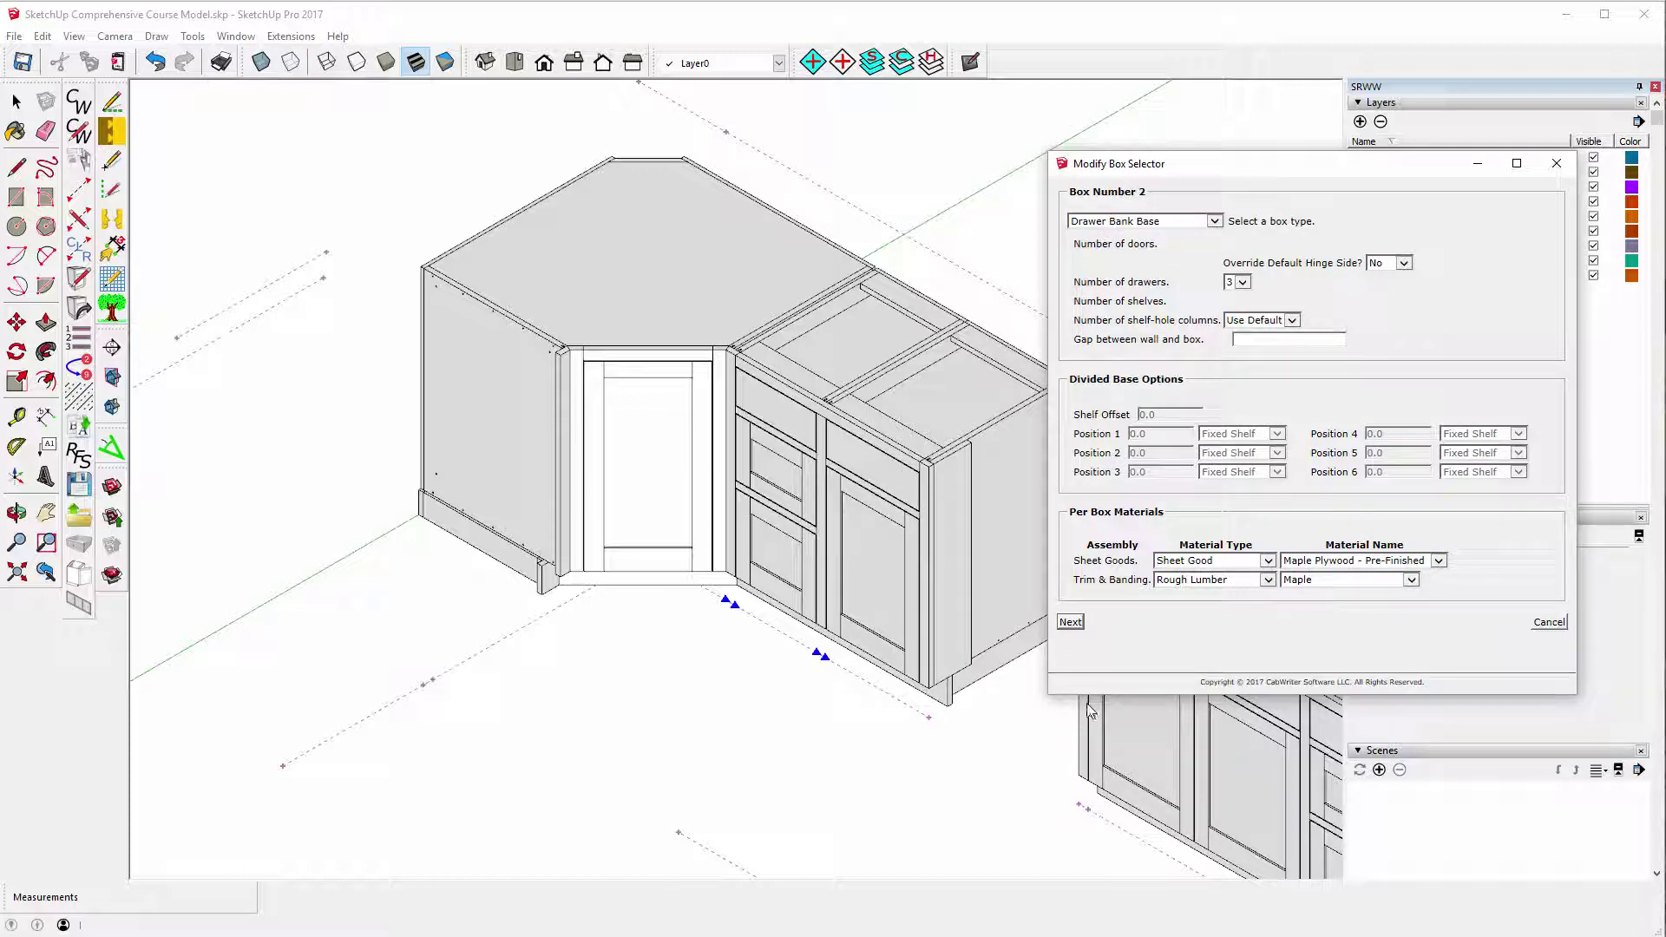
pyautogui.click(1070, 622)
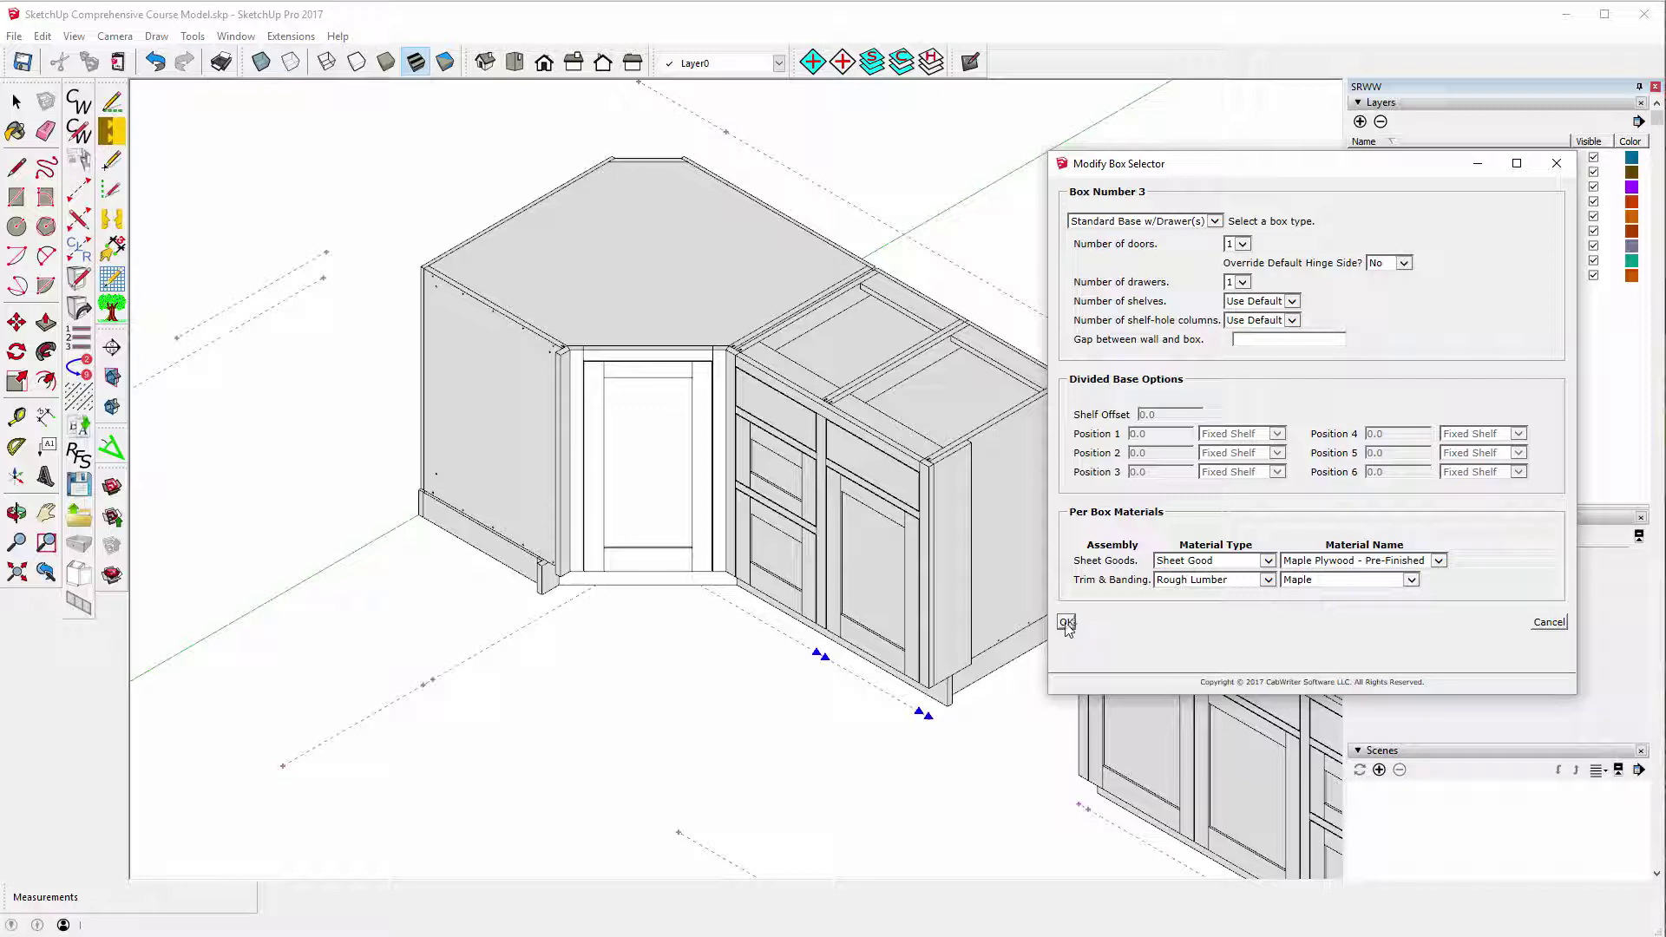
pyautogui.click(1066, 623)
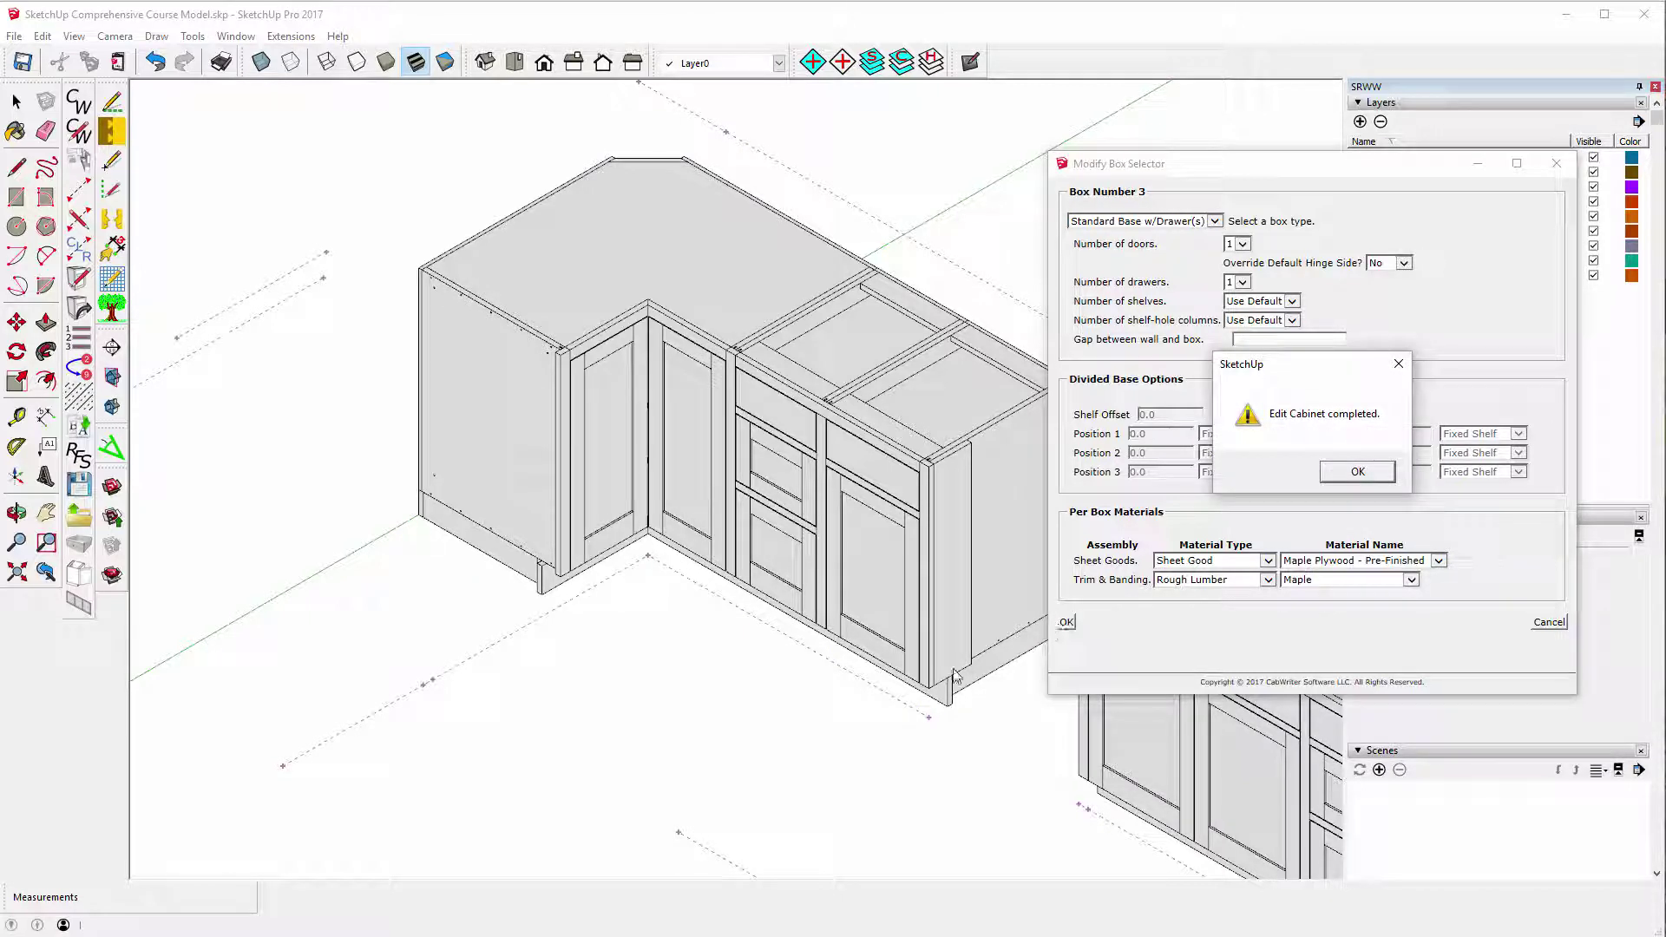
pyautogui.click(1355, 471)
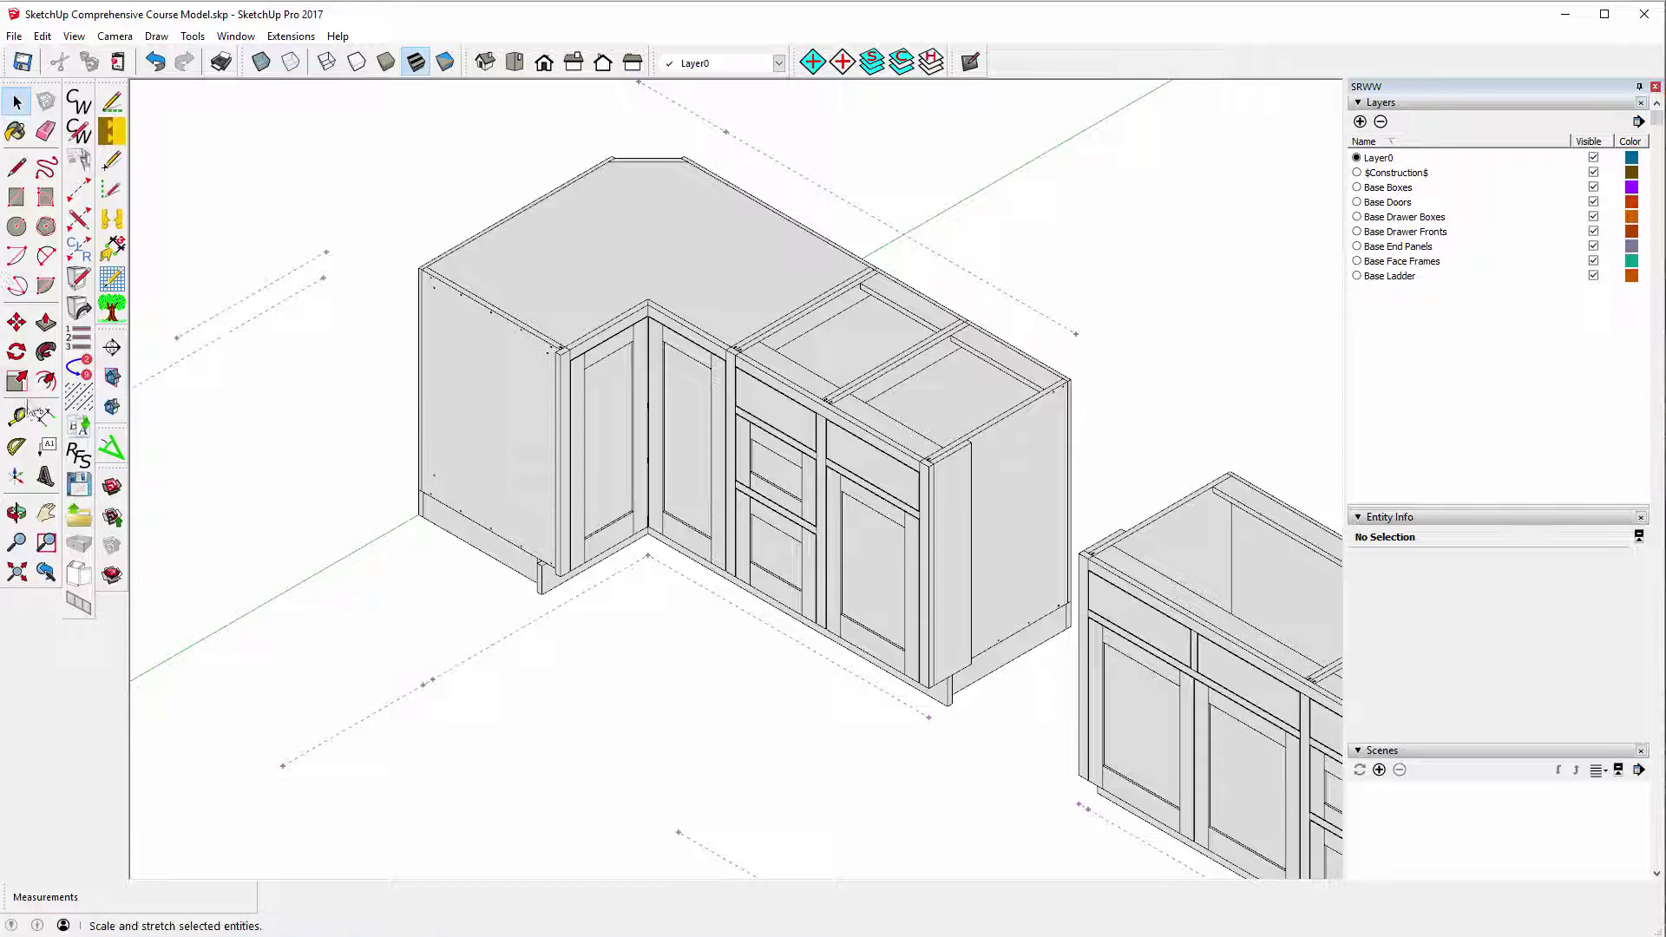
pyautogui.click(18, 418)
pyautogui.scroll(6, 646, 553)
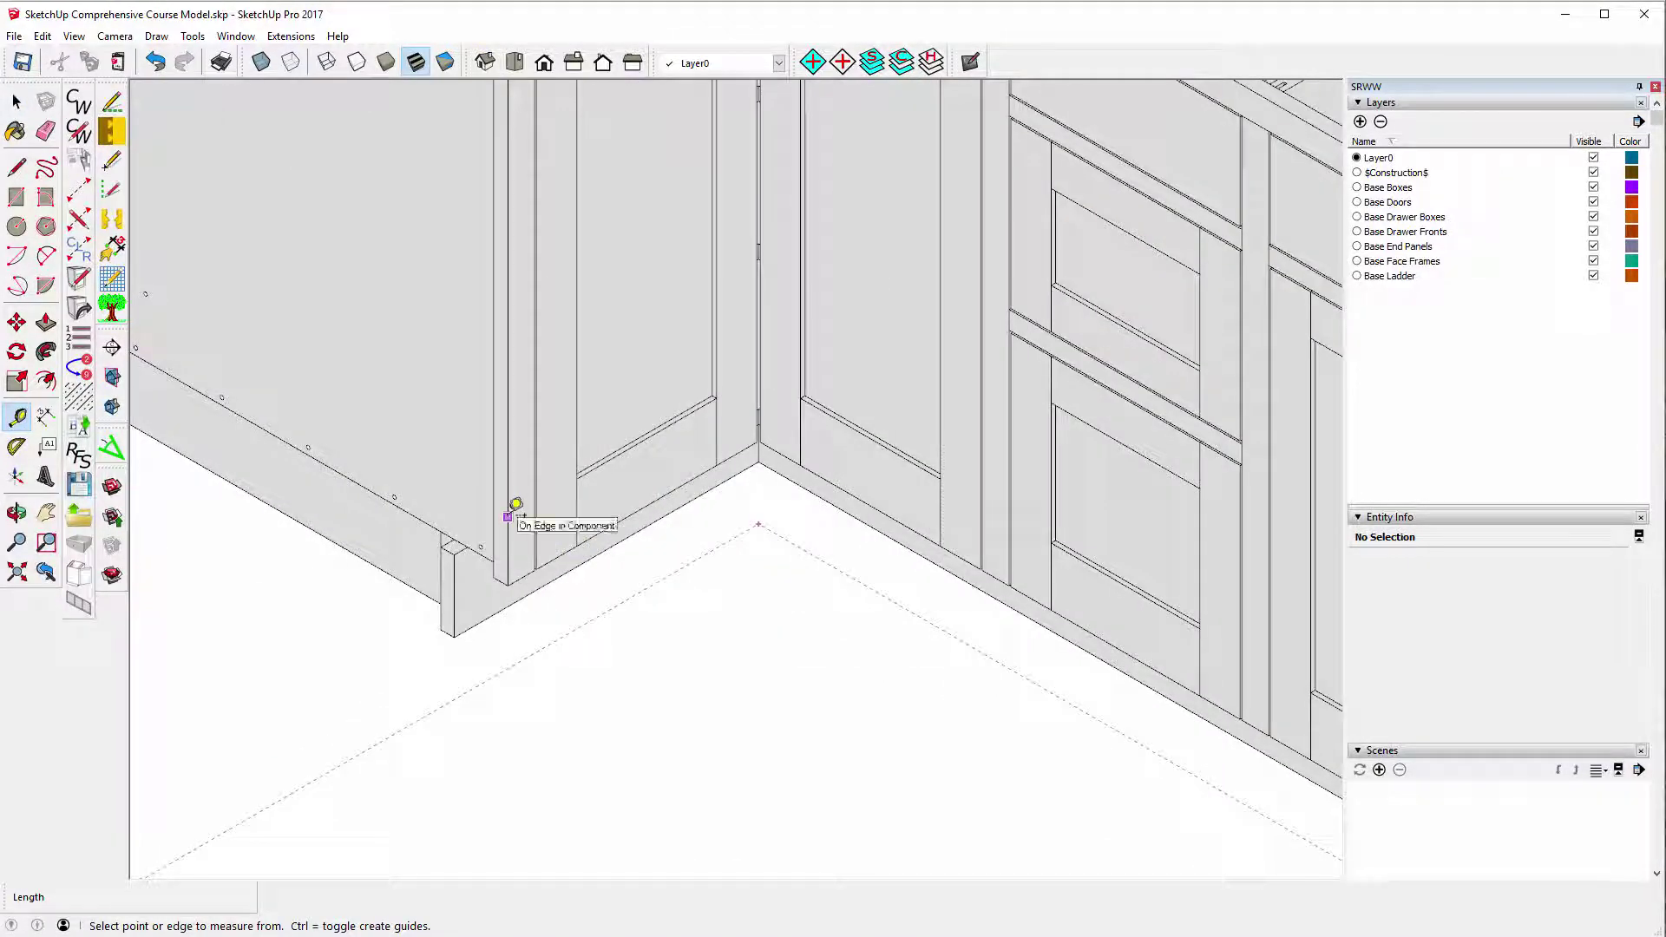
pyautogui.click(515, 504)
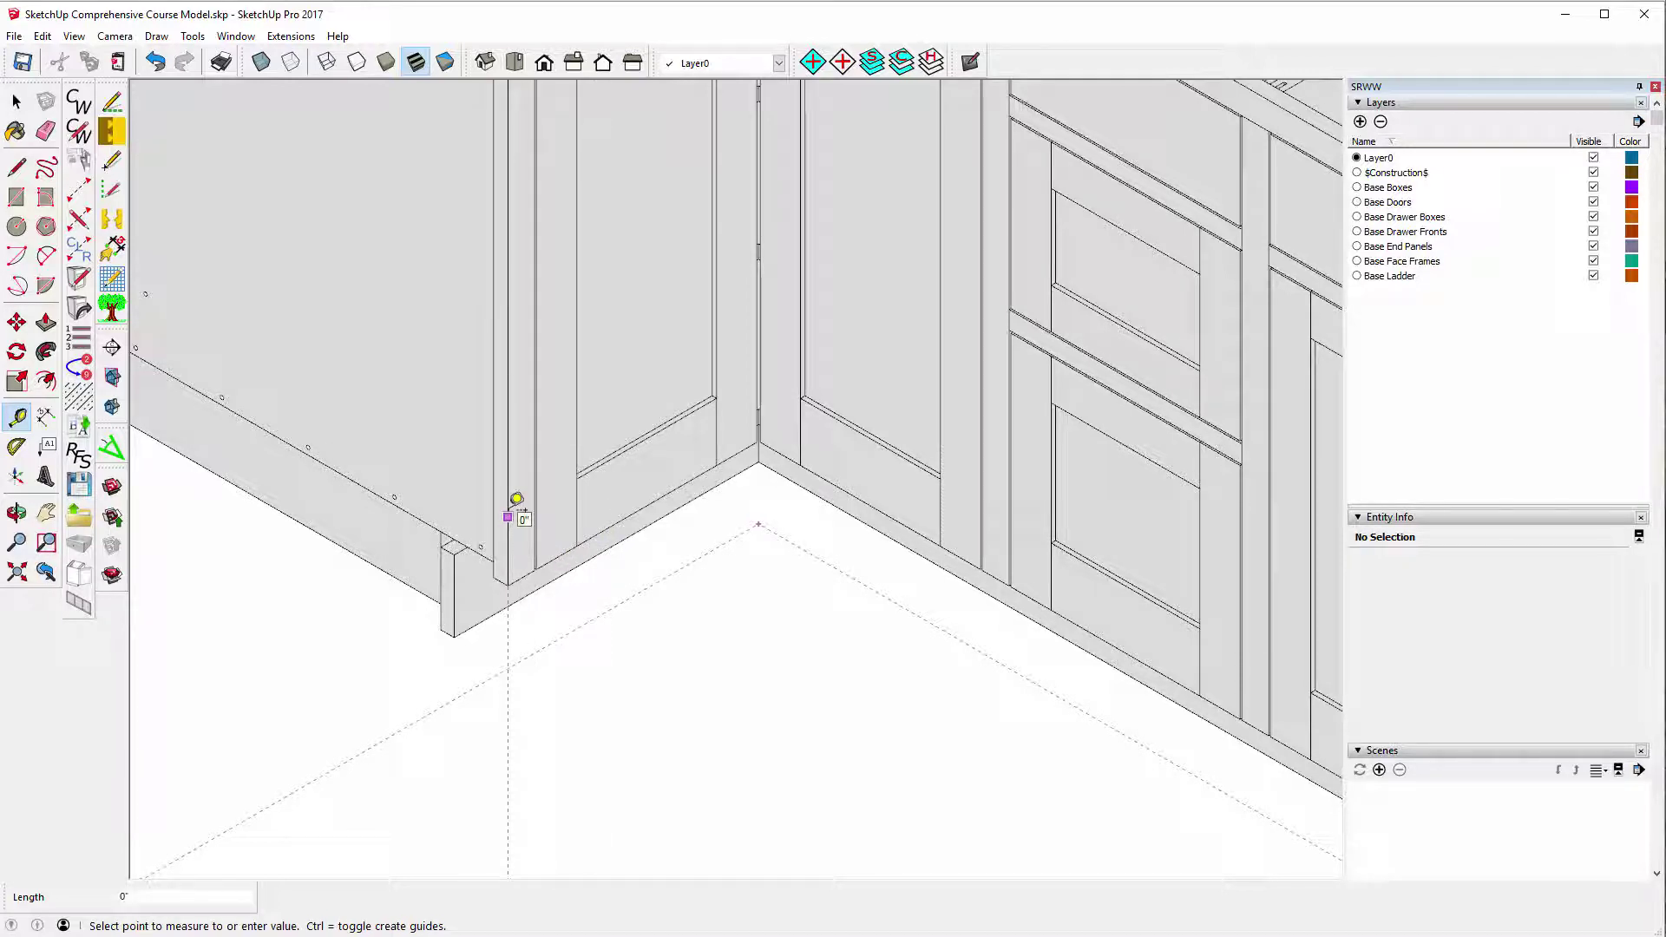
pyautogui.click(516, 501)
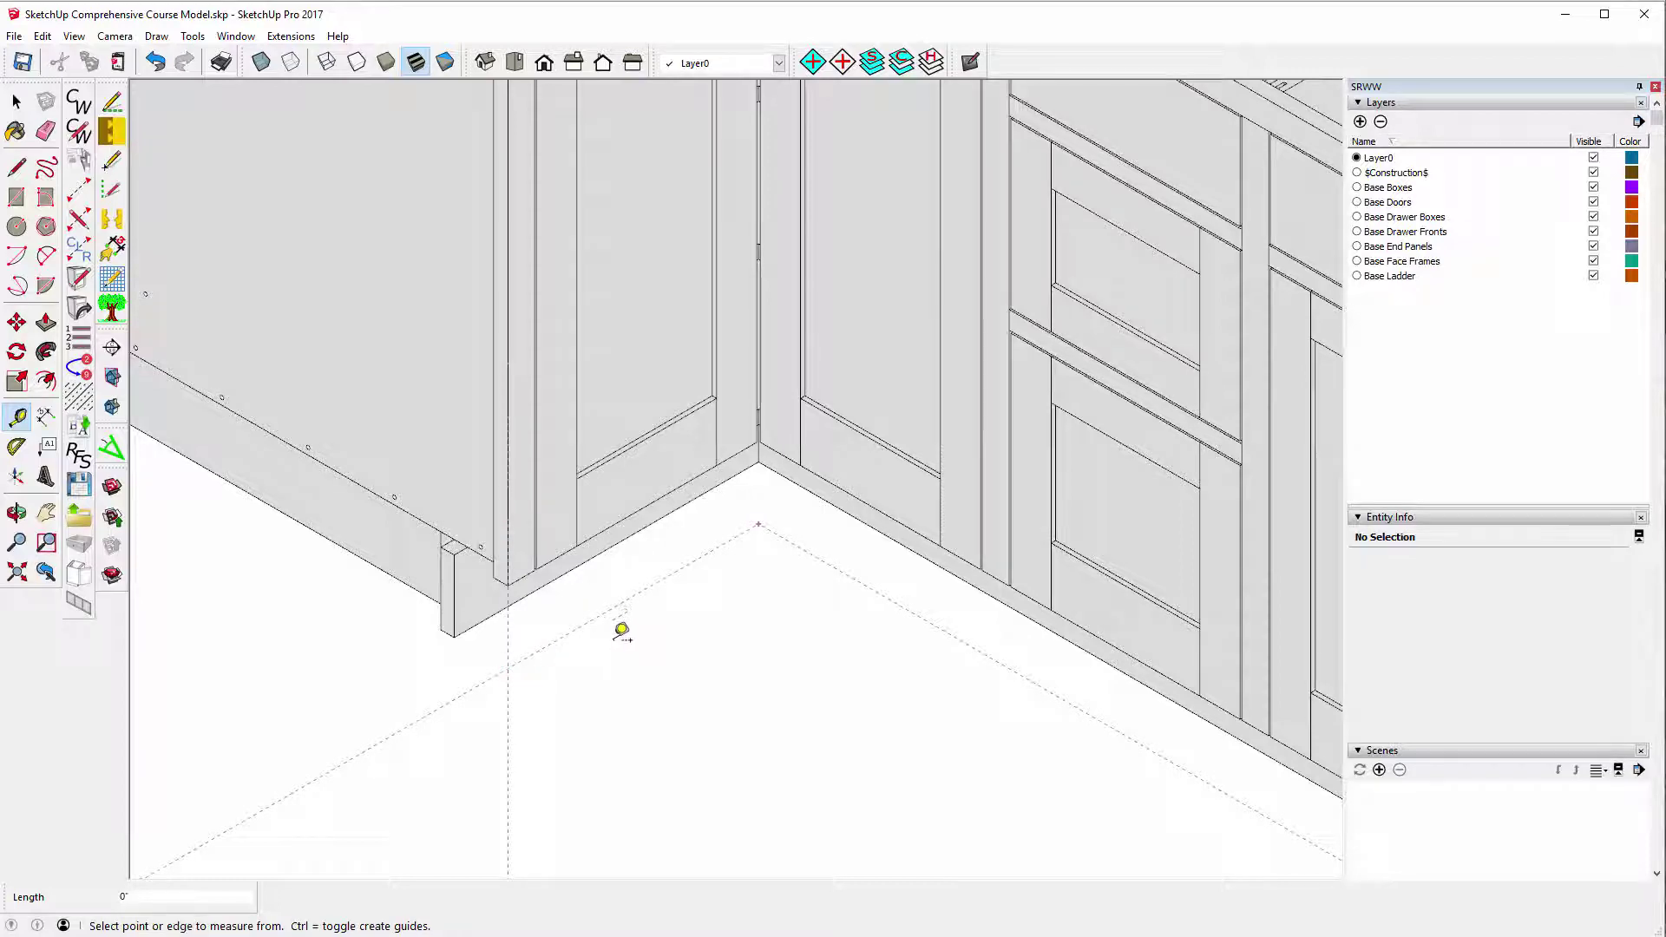
pyautogui.scroll(-5, 621, 631)
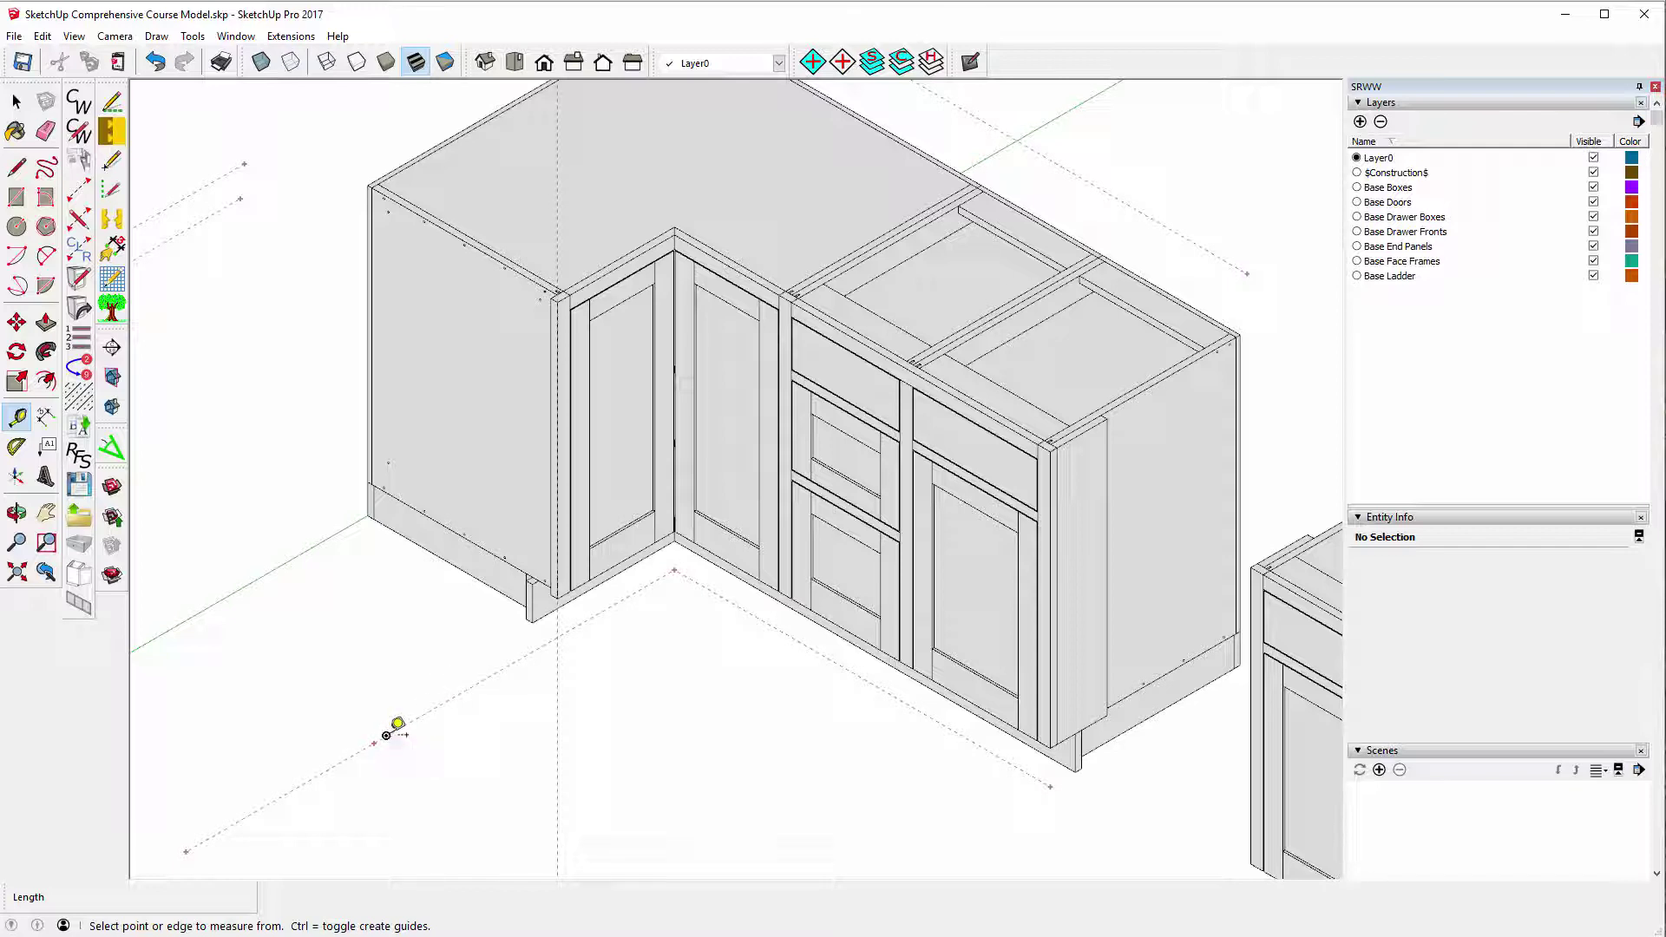
pyautogui.click(386, 735)
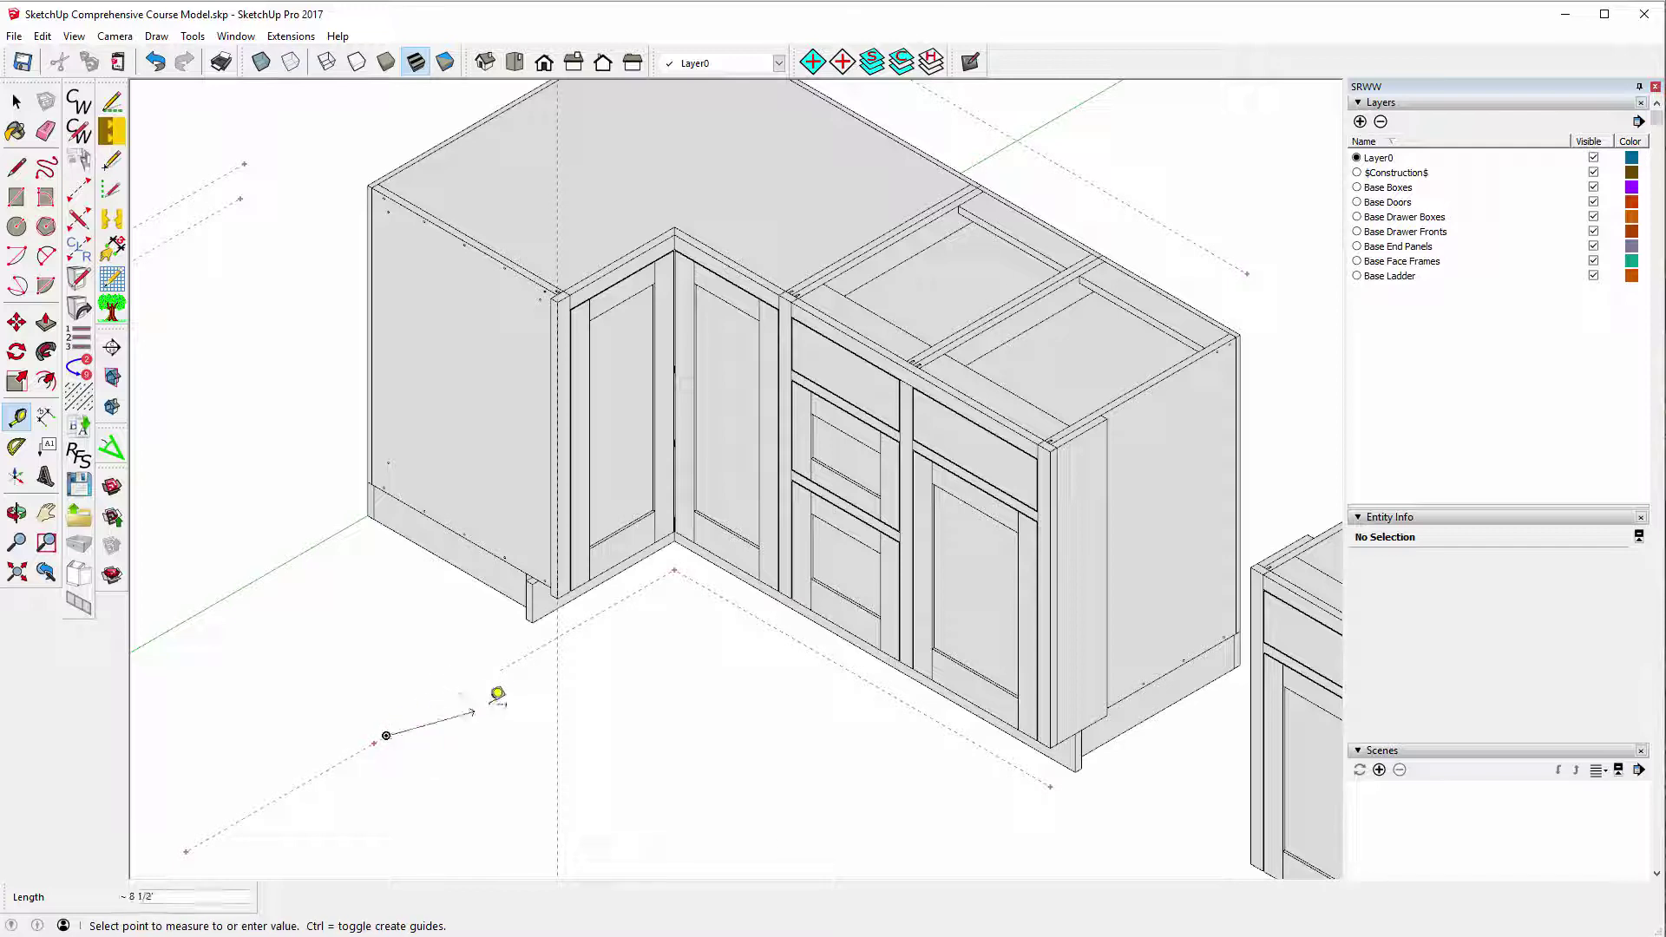
pyautogui.click(566, 622)
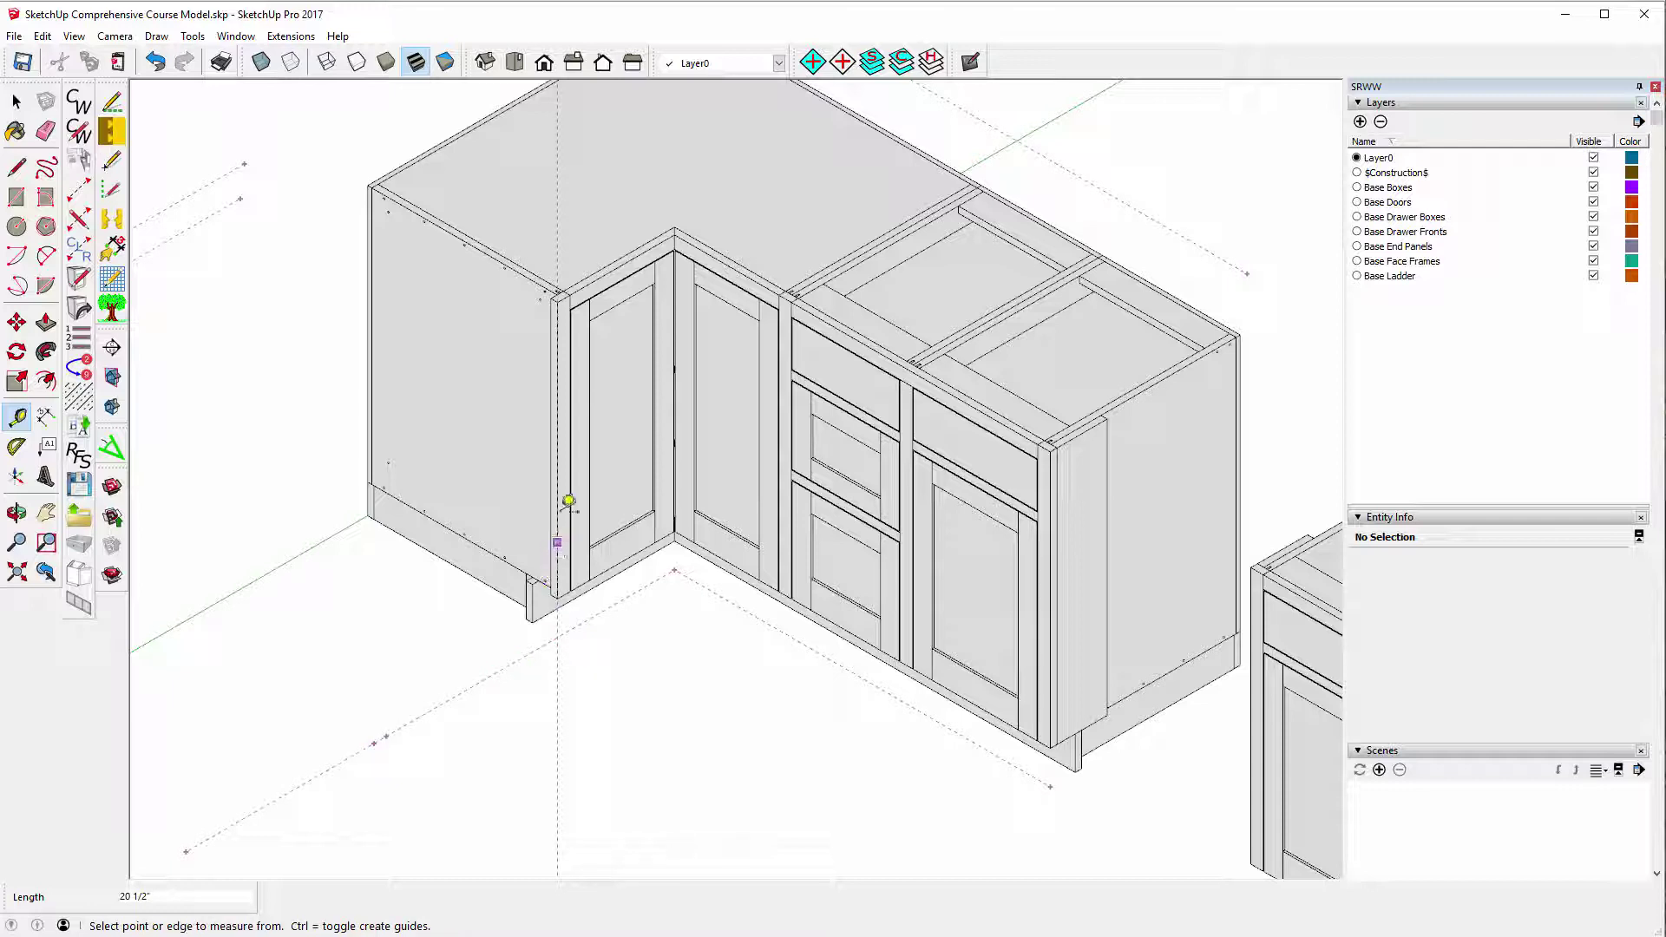
pyautogui.scroll(3, 603, 316)
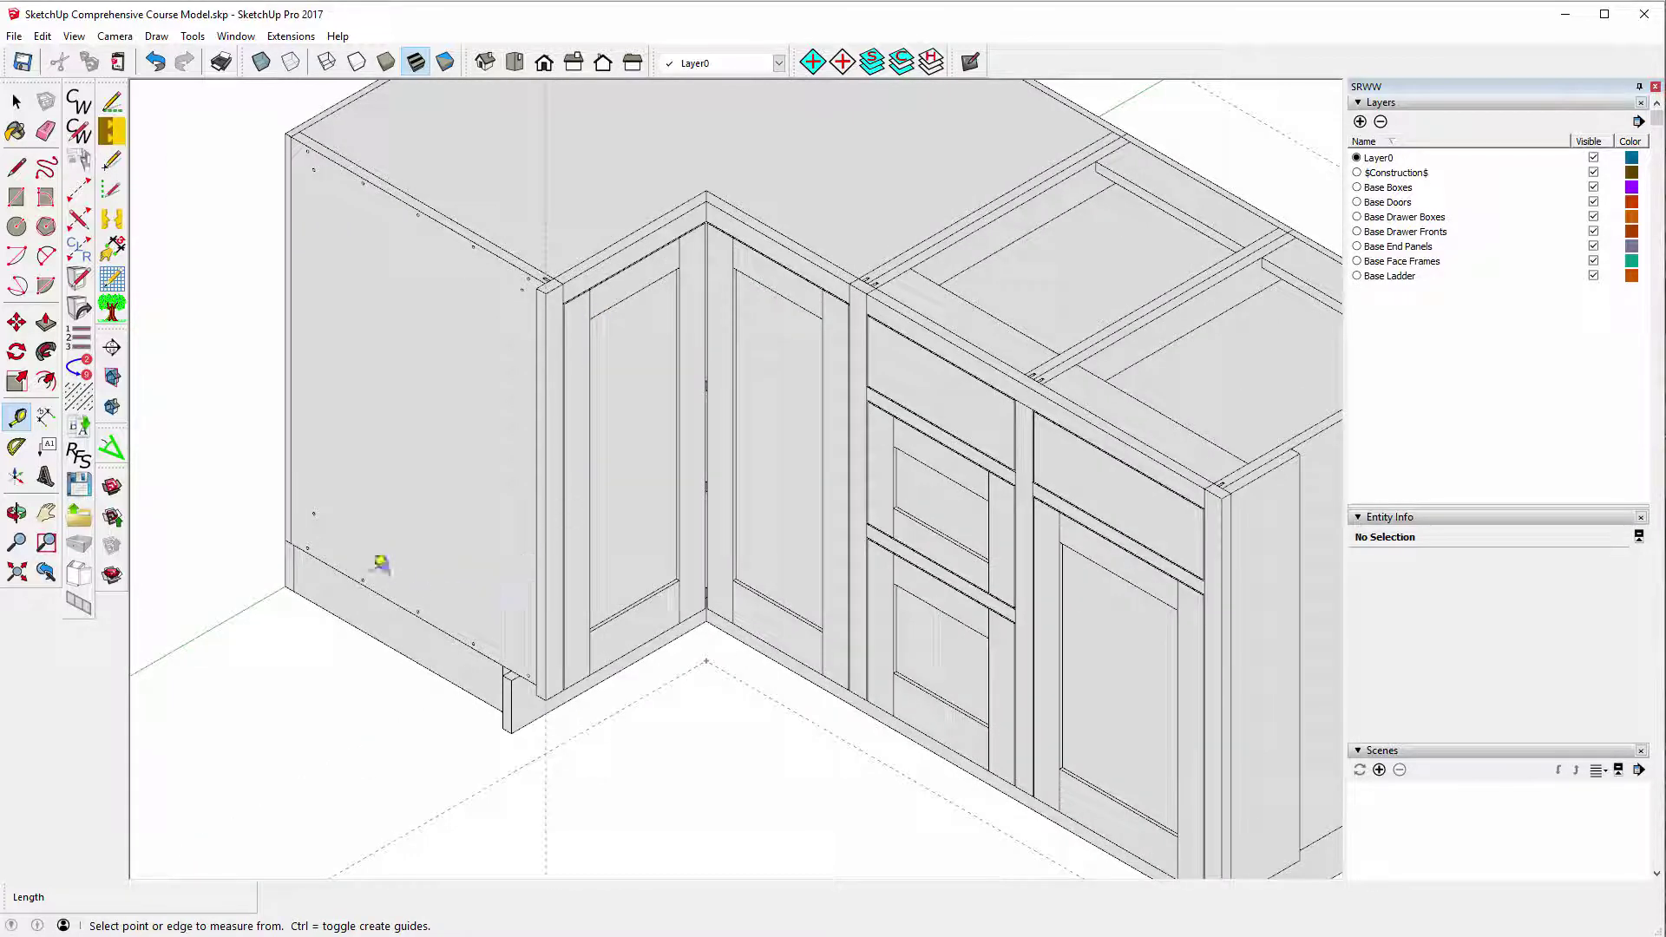
pyautogui.scroll(5, 580, 304)
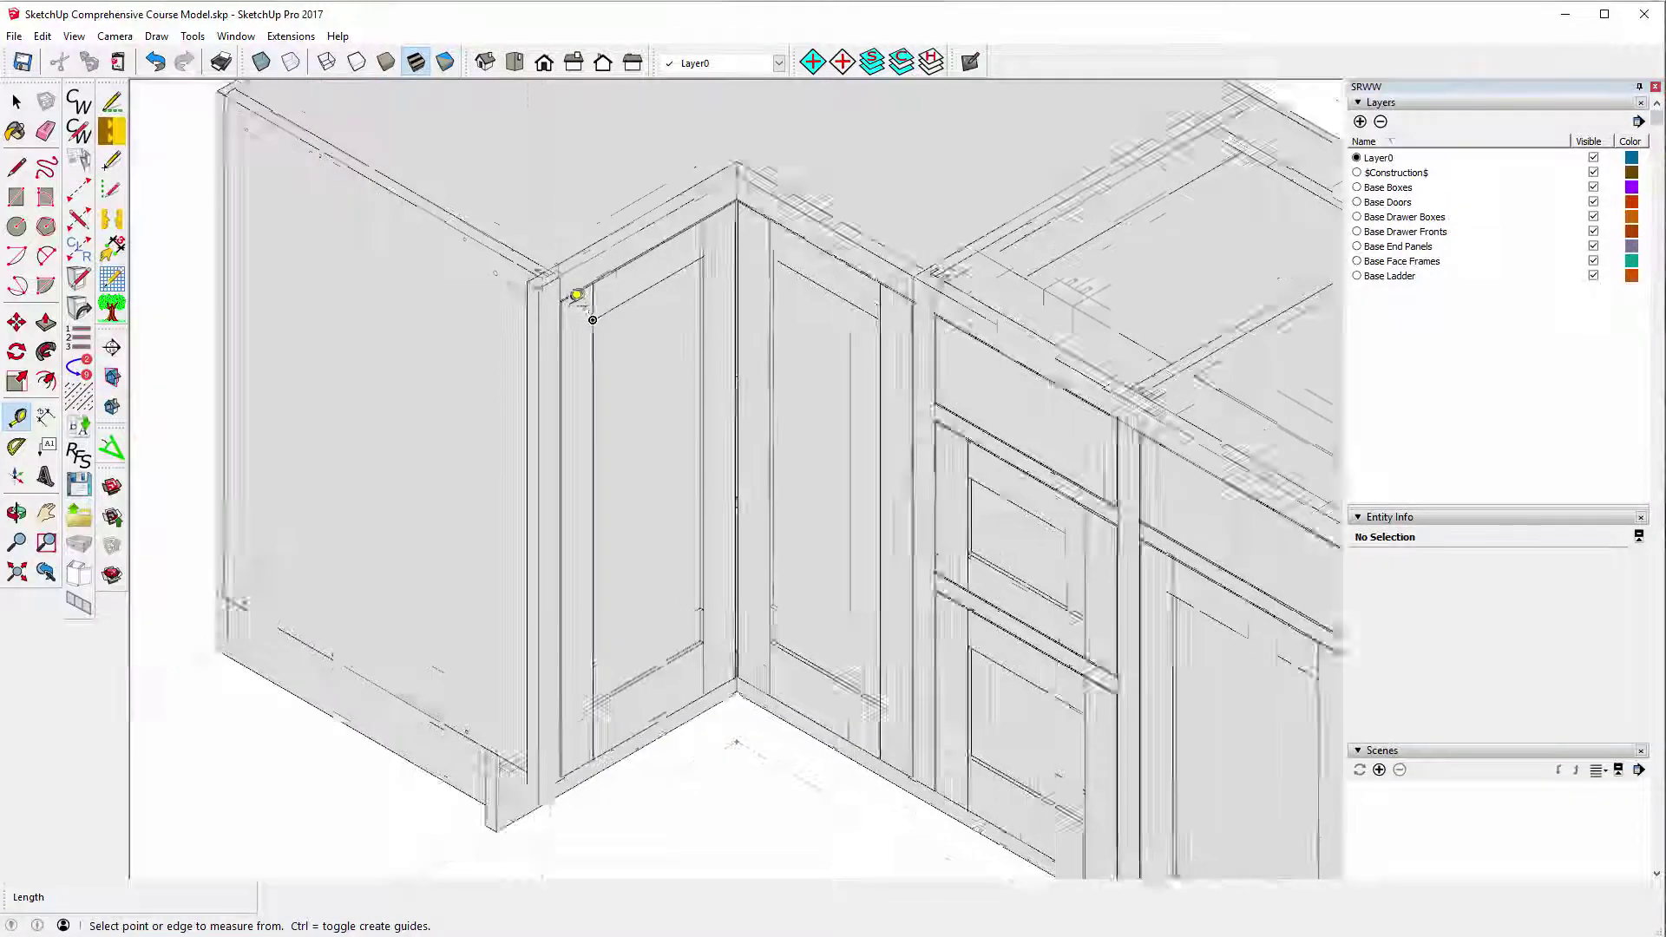
pyautogui.scroll(2, 566, 349)
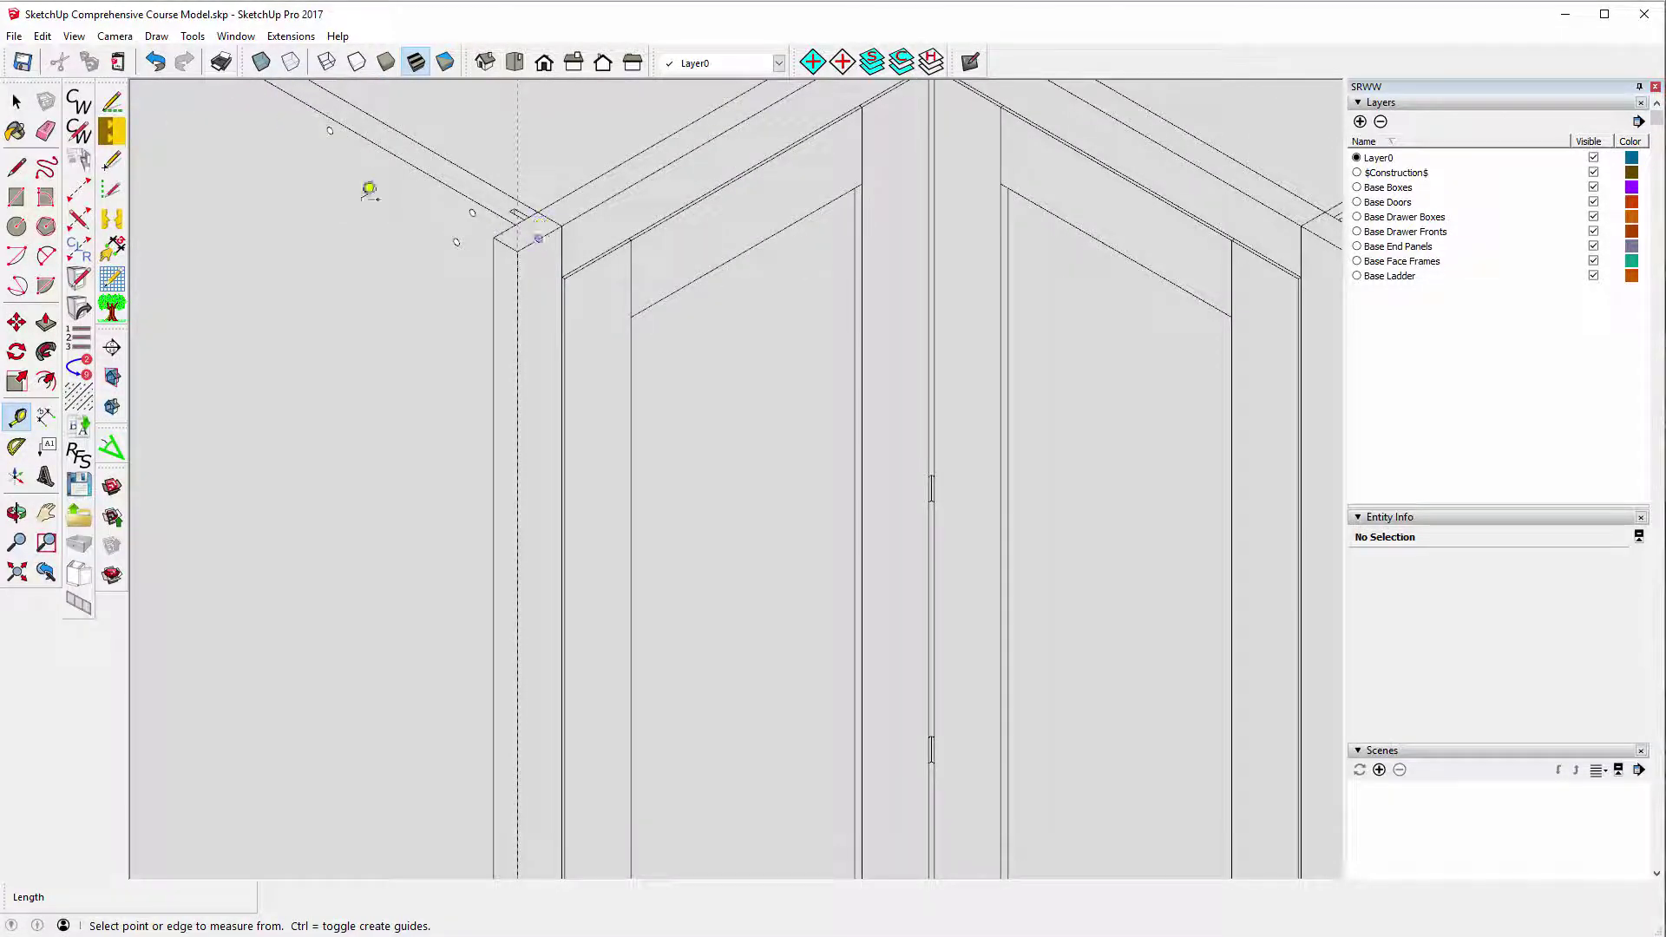
pyautogui.press('space')
# Select the Left Corner Connector stile to show its Entity Info, then tape its edge and zoom out.
pyautogui.click(544, 286)
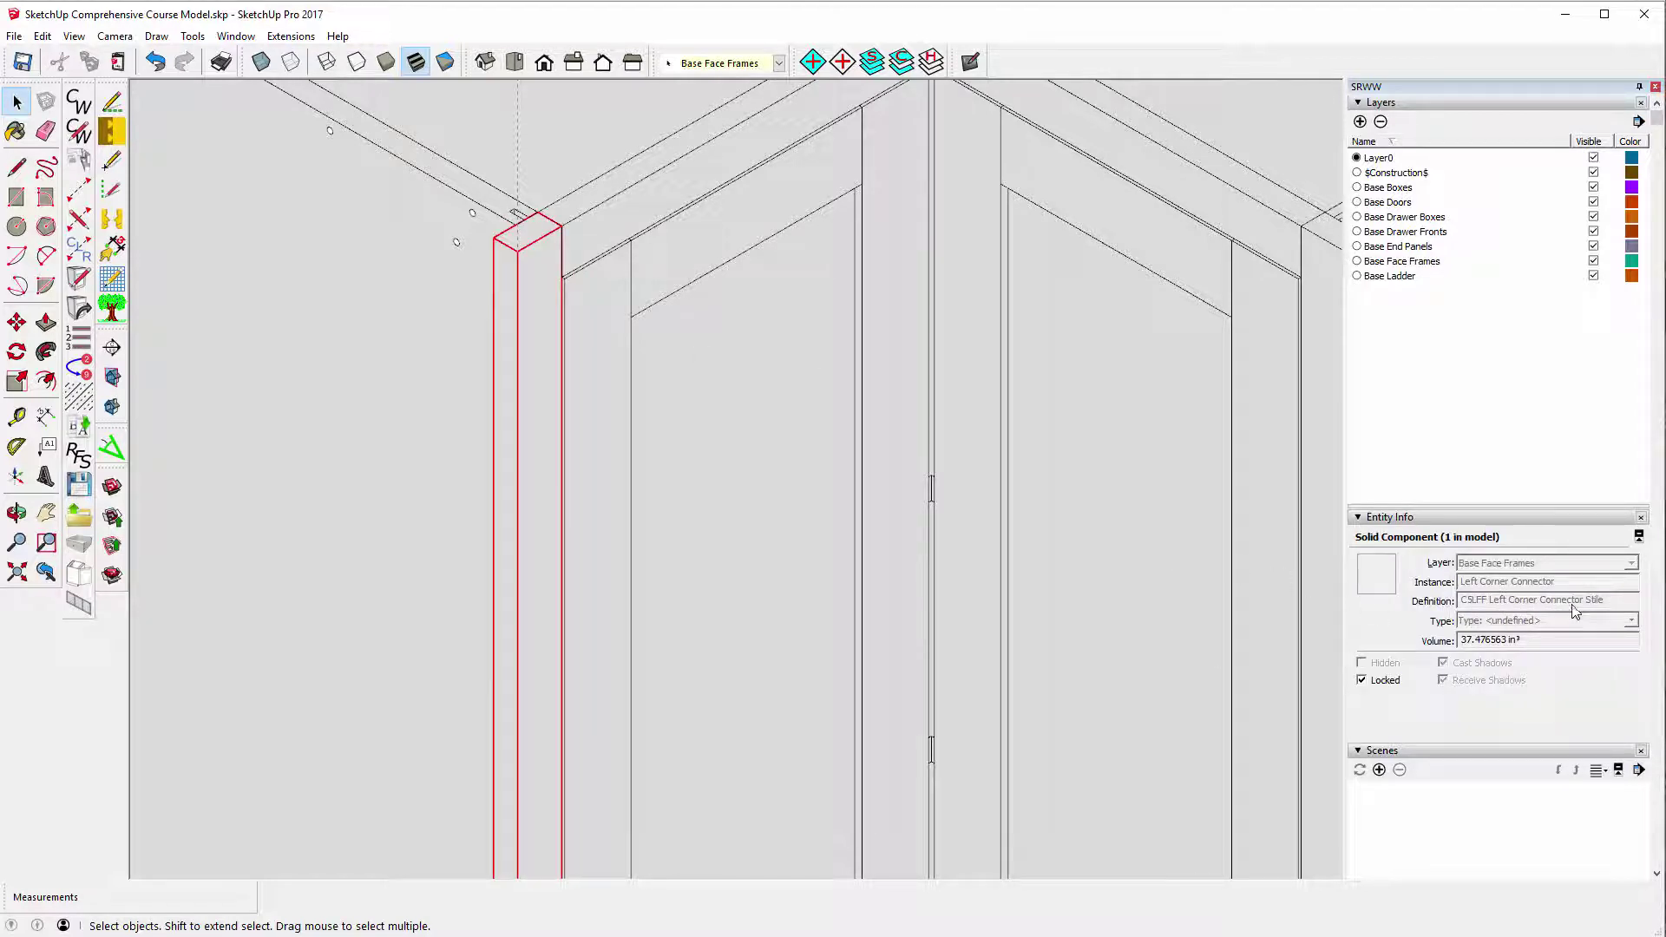
pyautogui.scroll(-5, 508, 247)
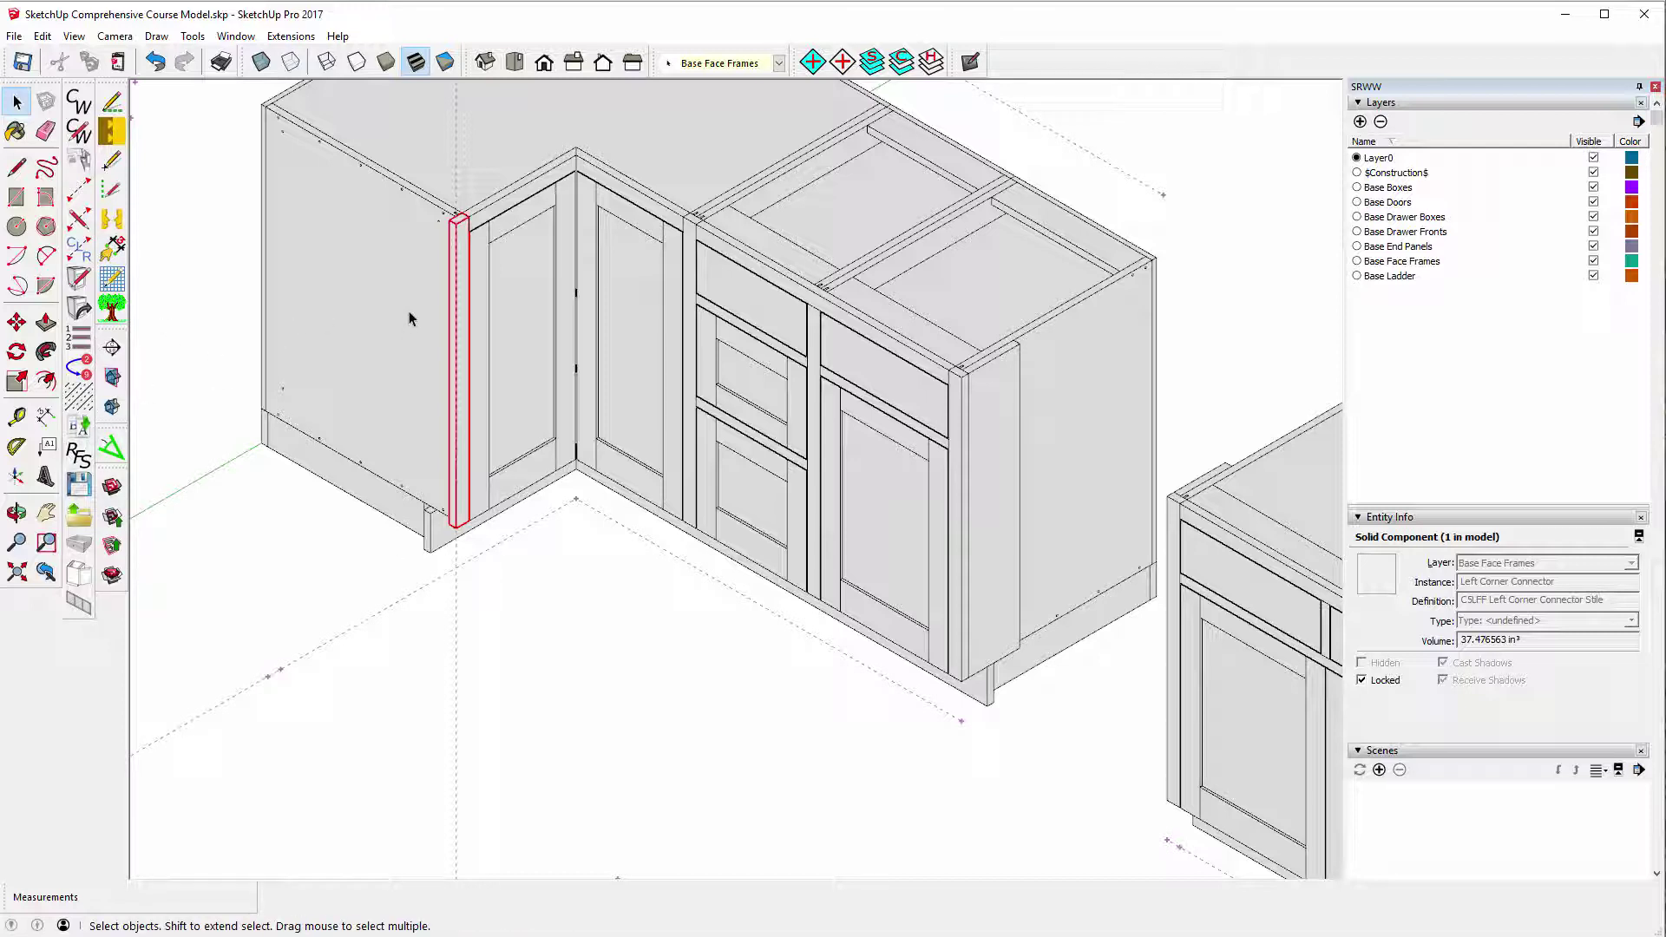
pyautogui.click(16, 416)
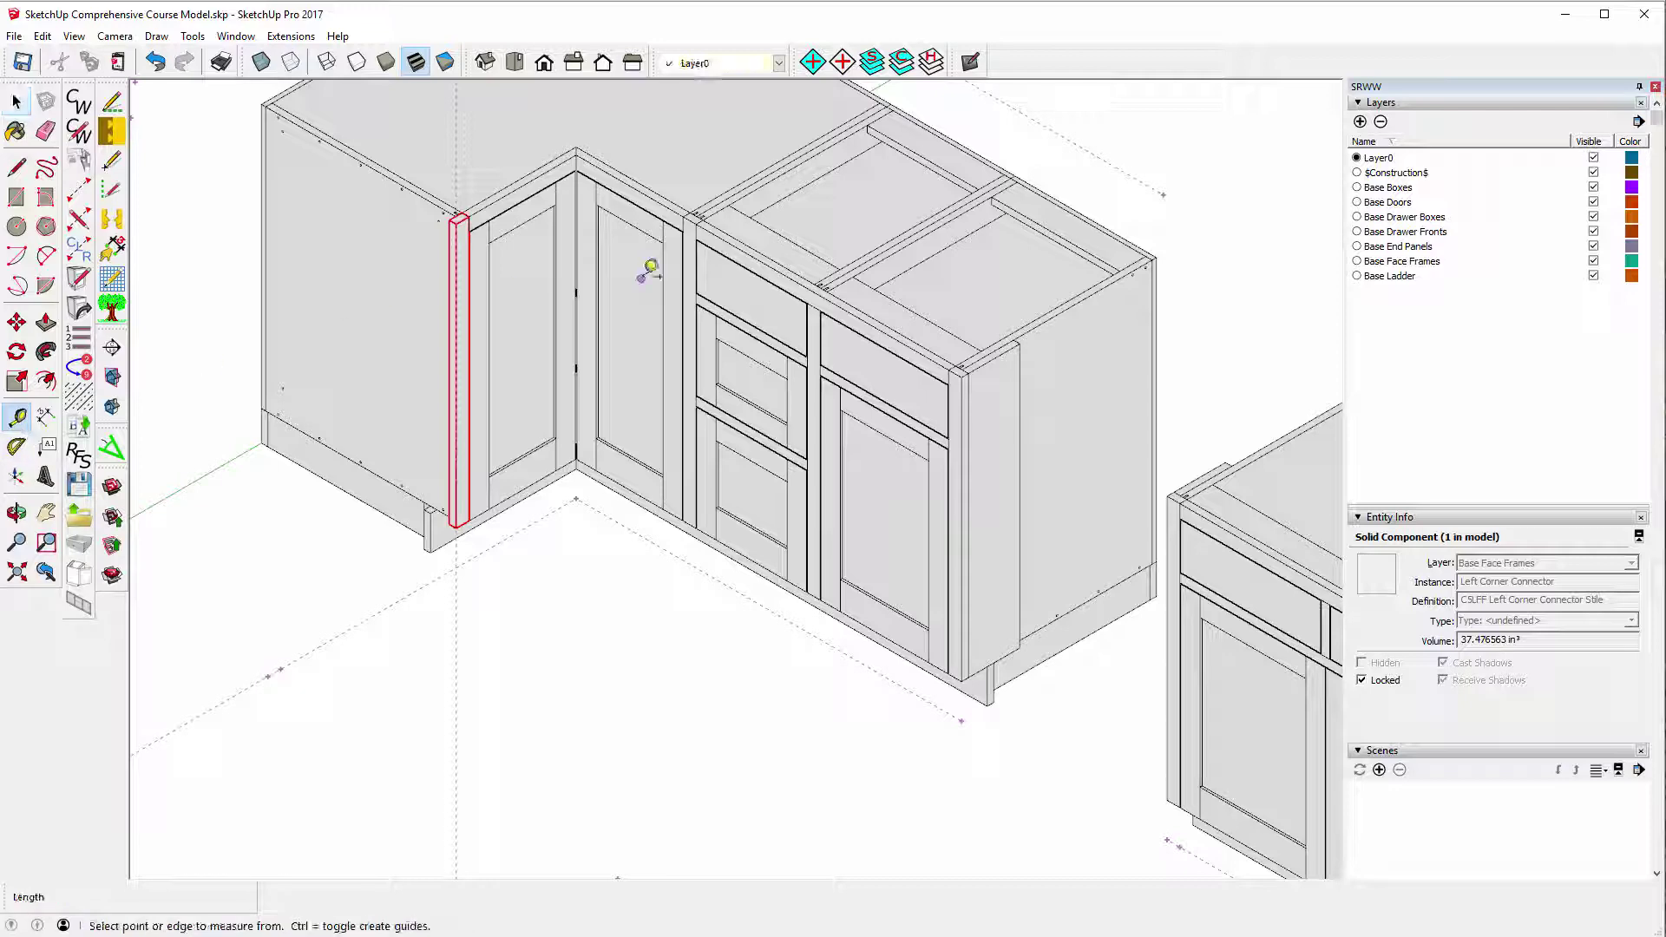
pyautogui.scroll(2, 484, 189)
pyautogui.scroll(5, 483, 189)
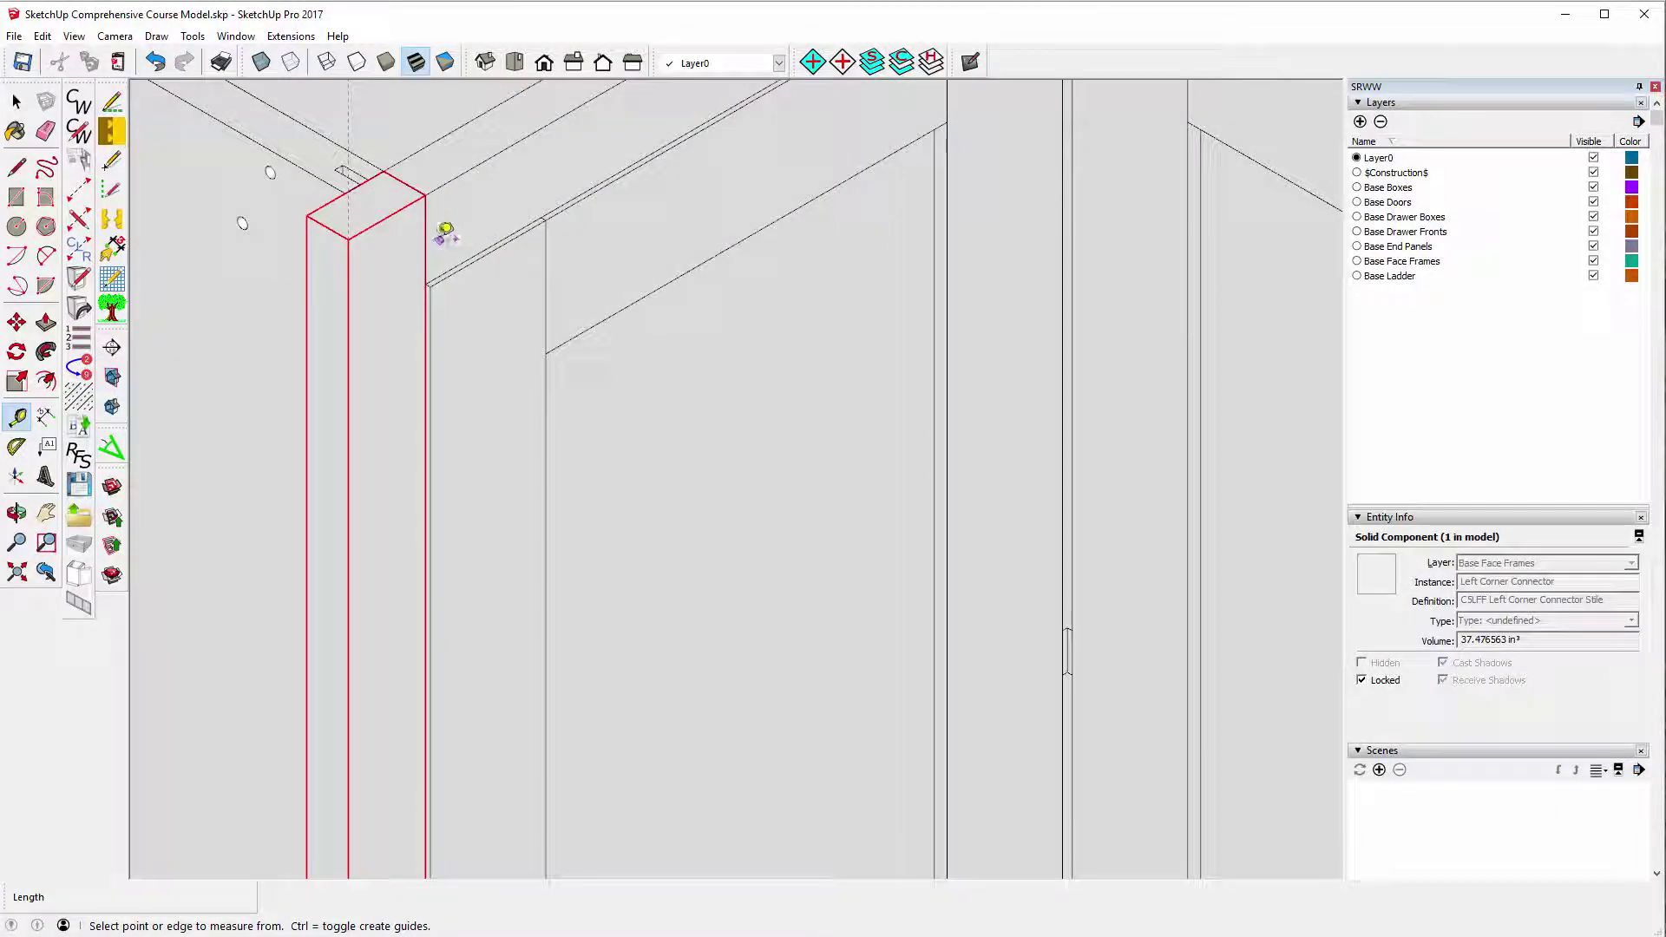
pyautogui.click(426, 239)
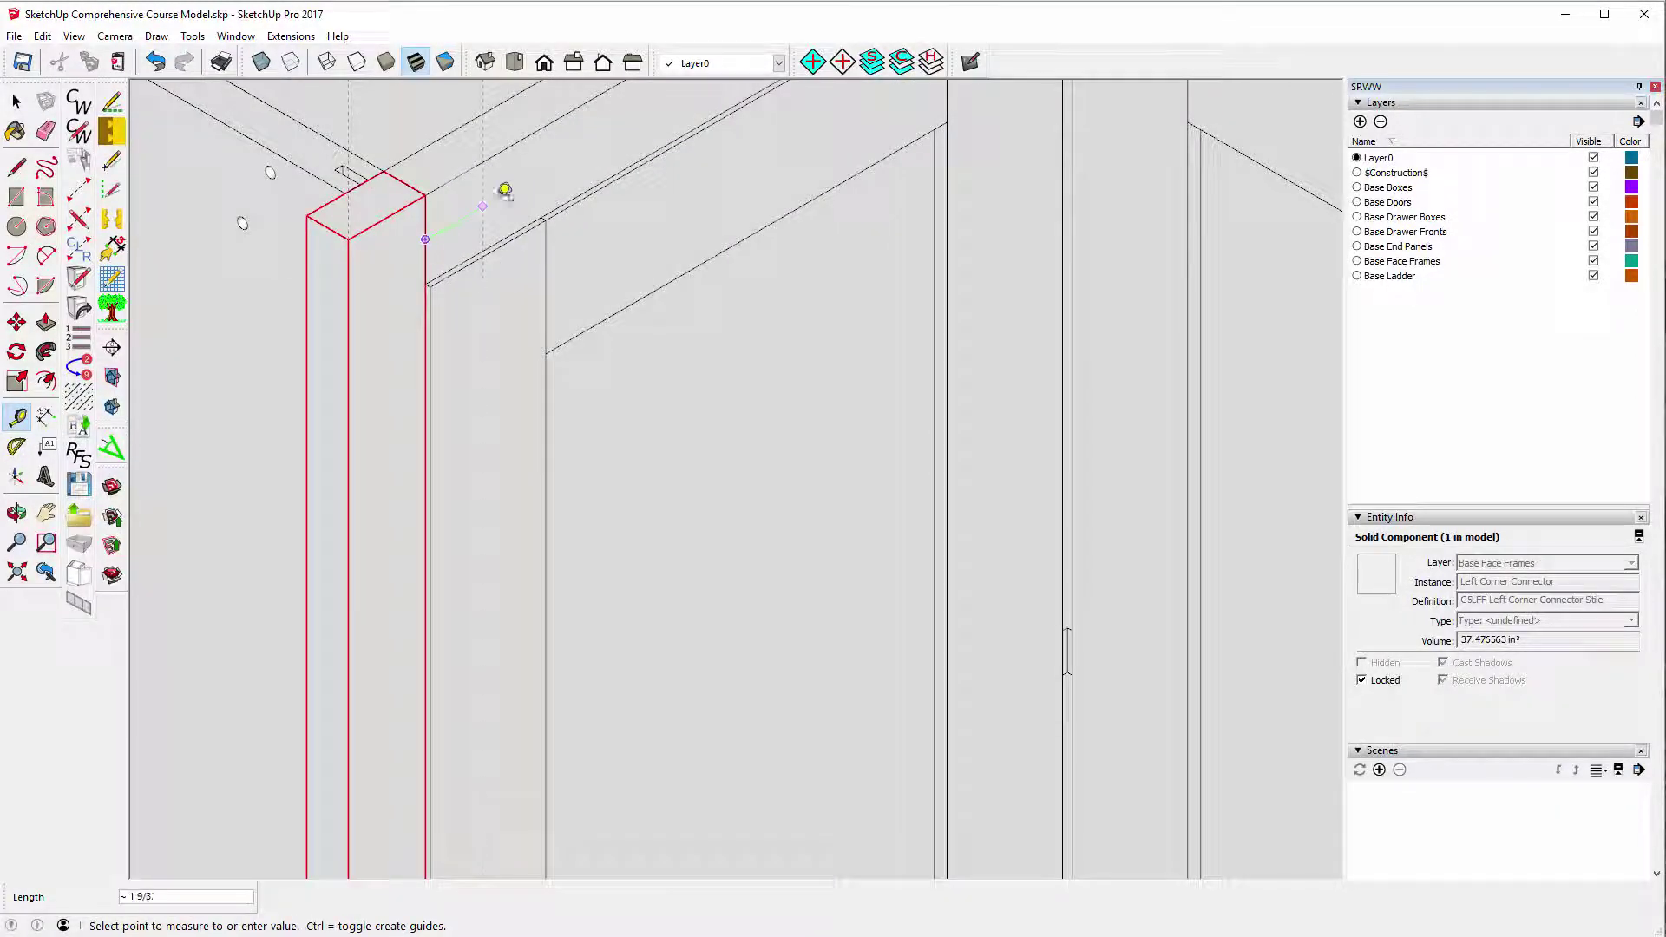
pyautogui.press('Escape')
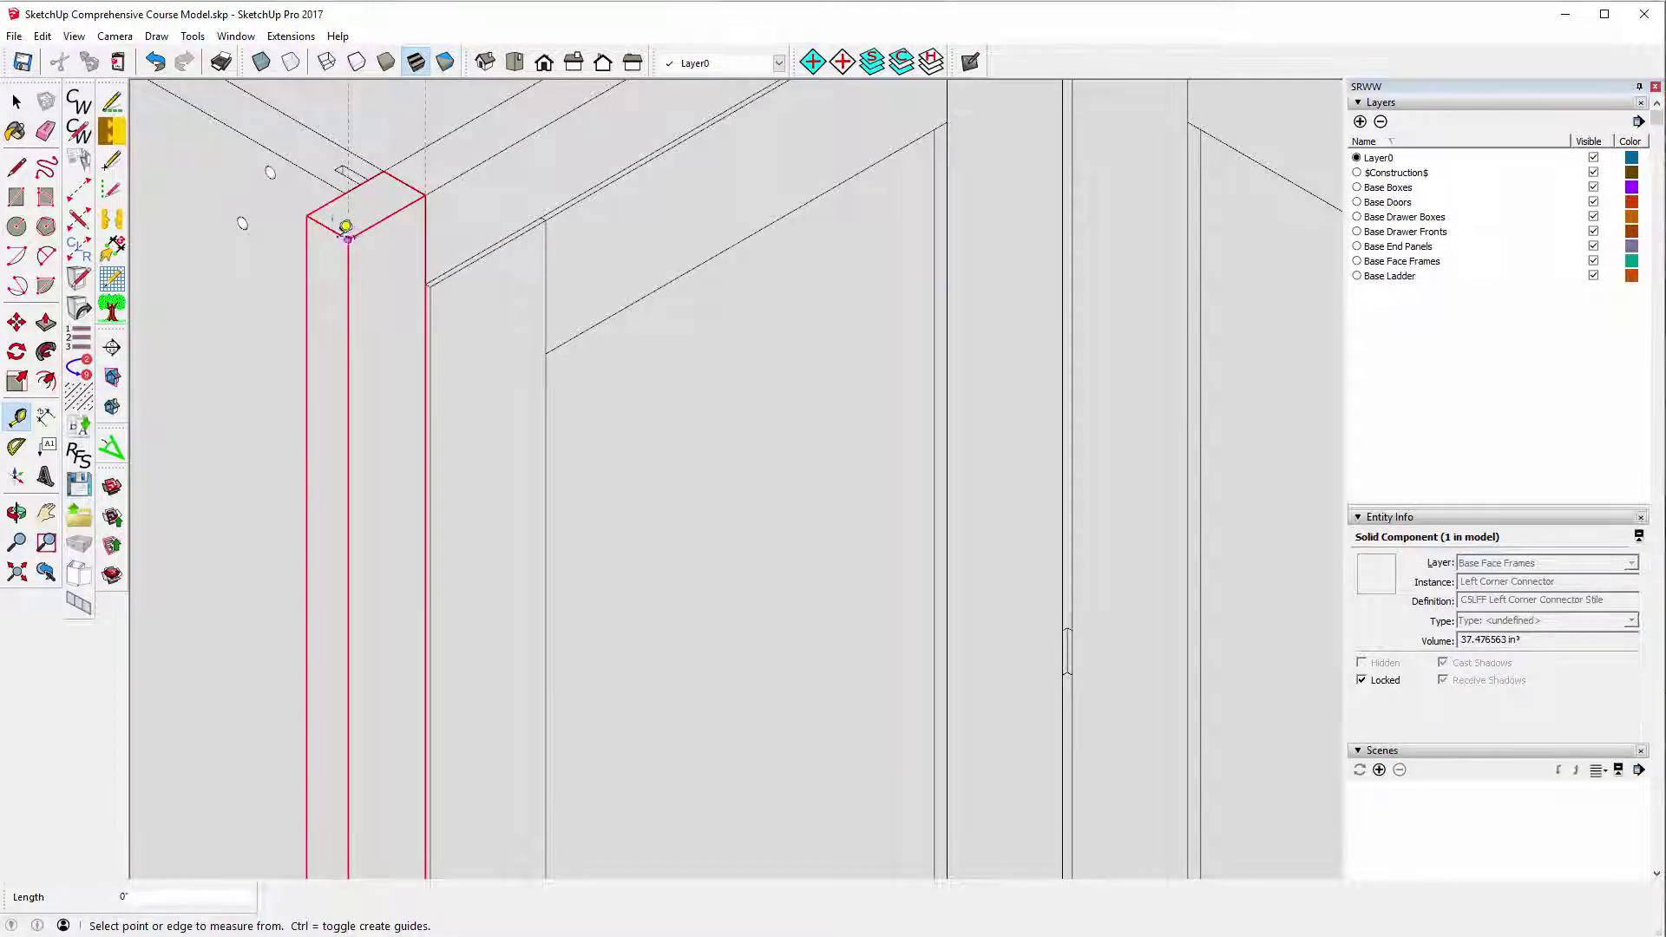
pyautogui.scroll(-6, 347, 217)
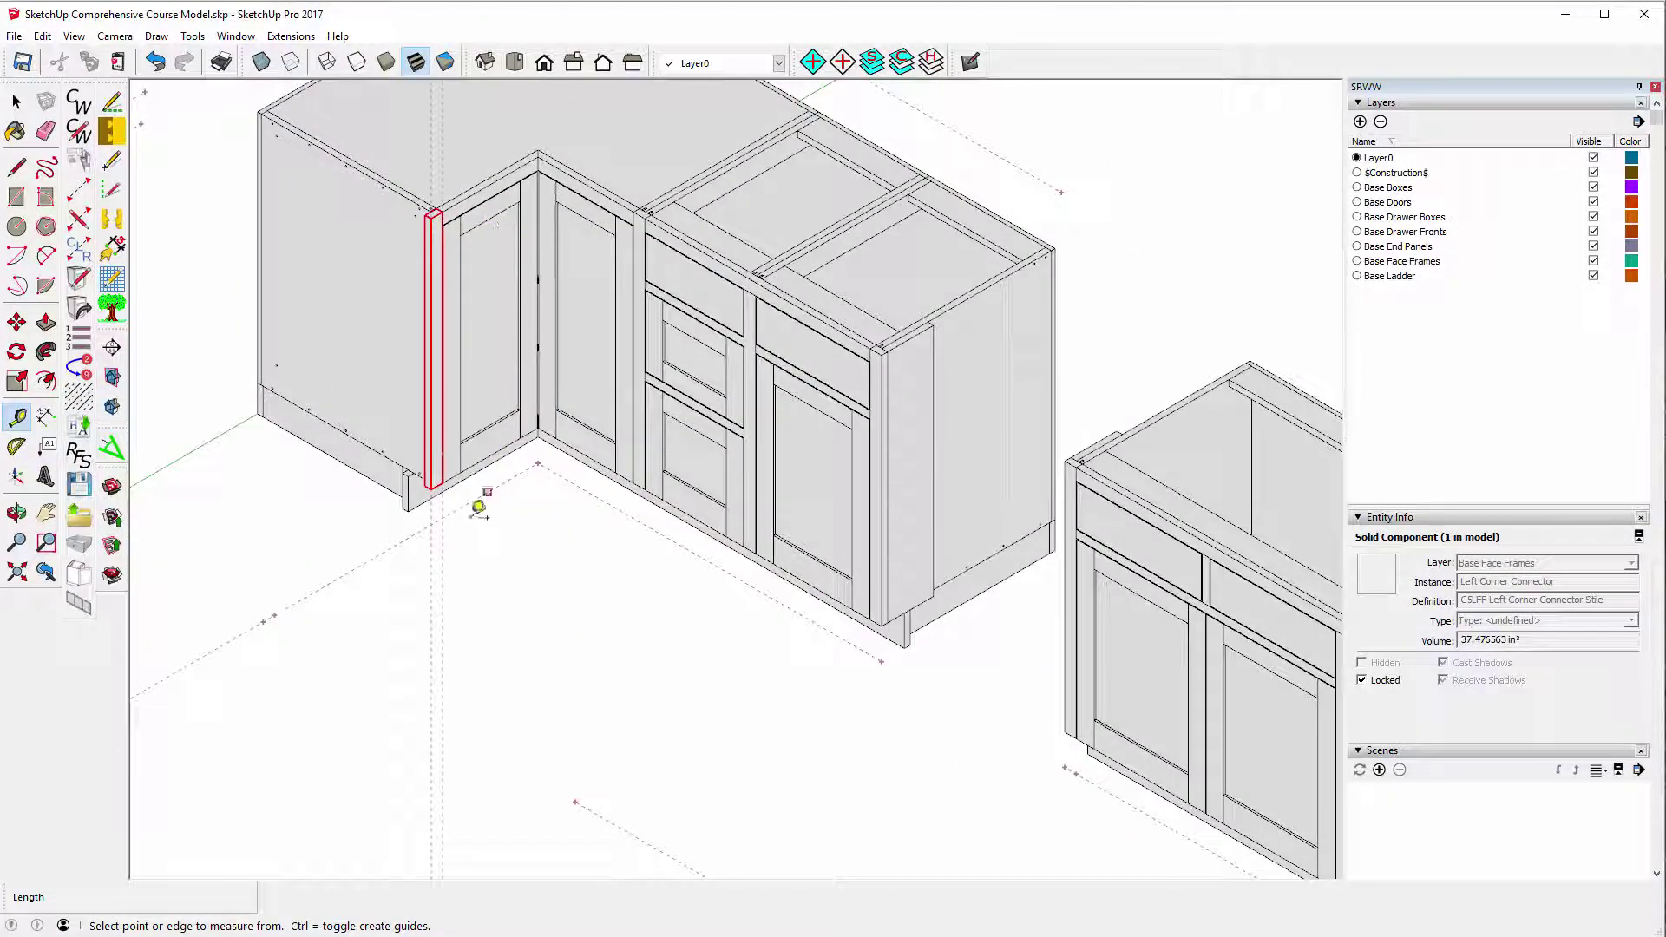
pyautogui.scroll(5, 460, 520)
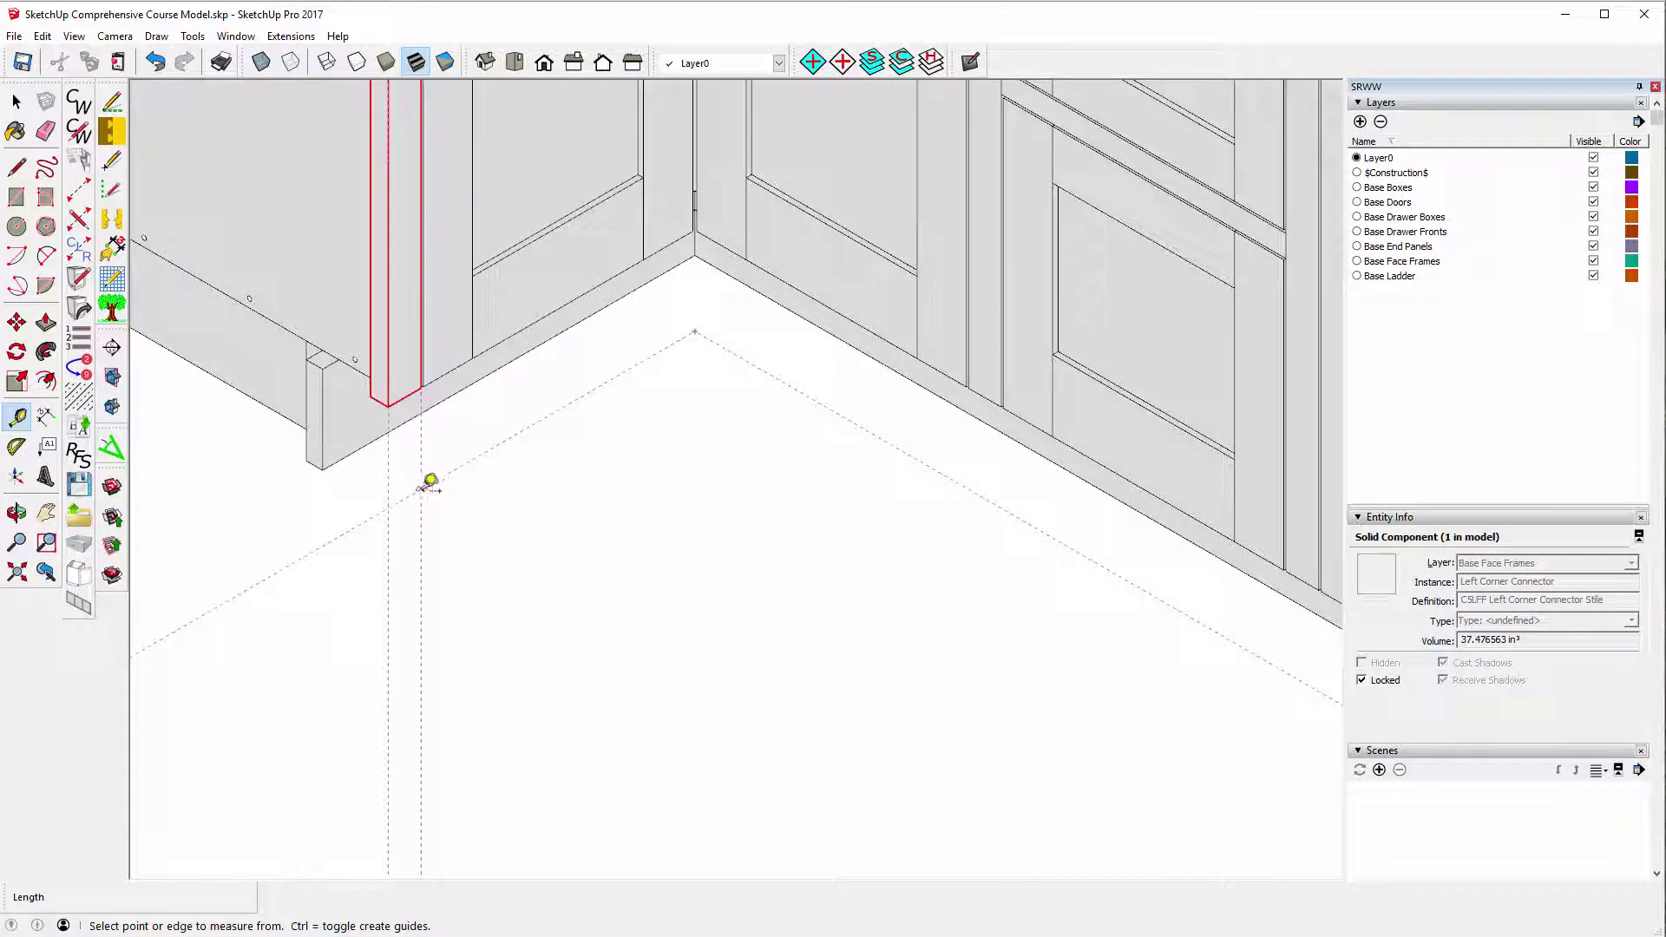
pyautogui.scroll(-3, 750, 563)
pyautogui.scroll(-1, 773, 557)
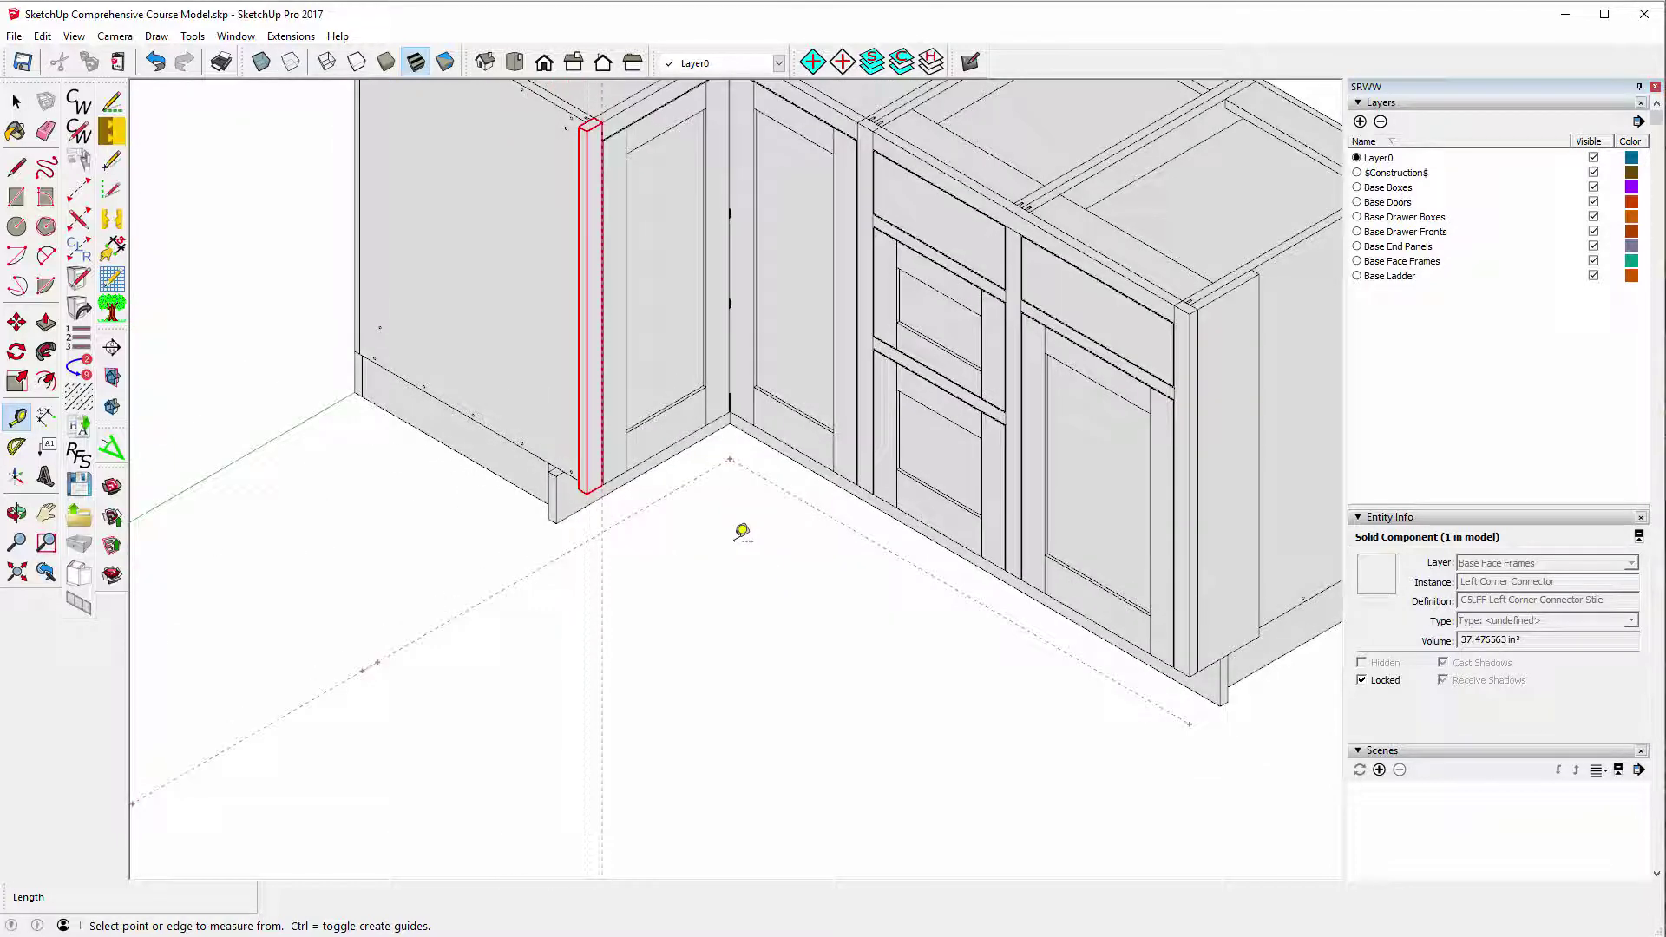
# Place a Left End Connector stile by two points along the floor guide.
pyautogui.click(78, 189)
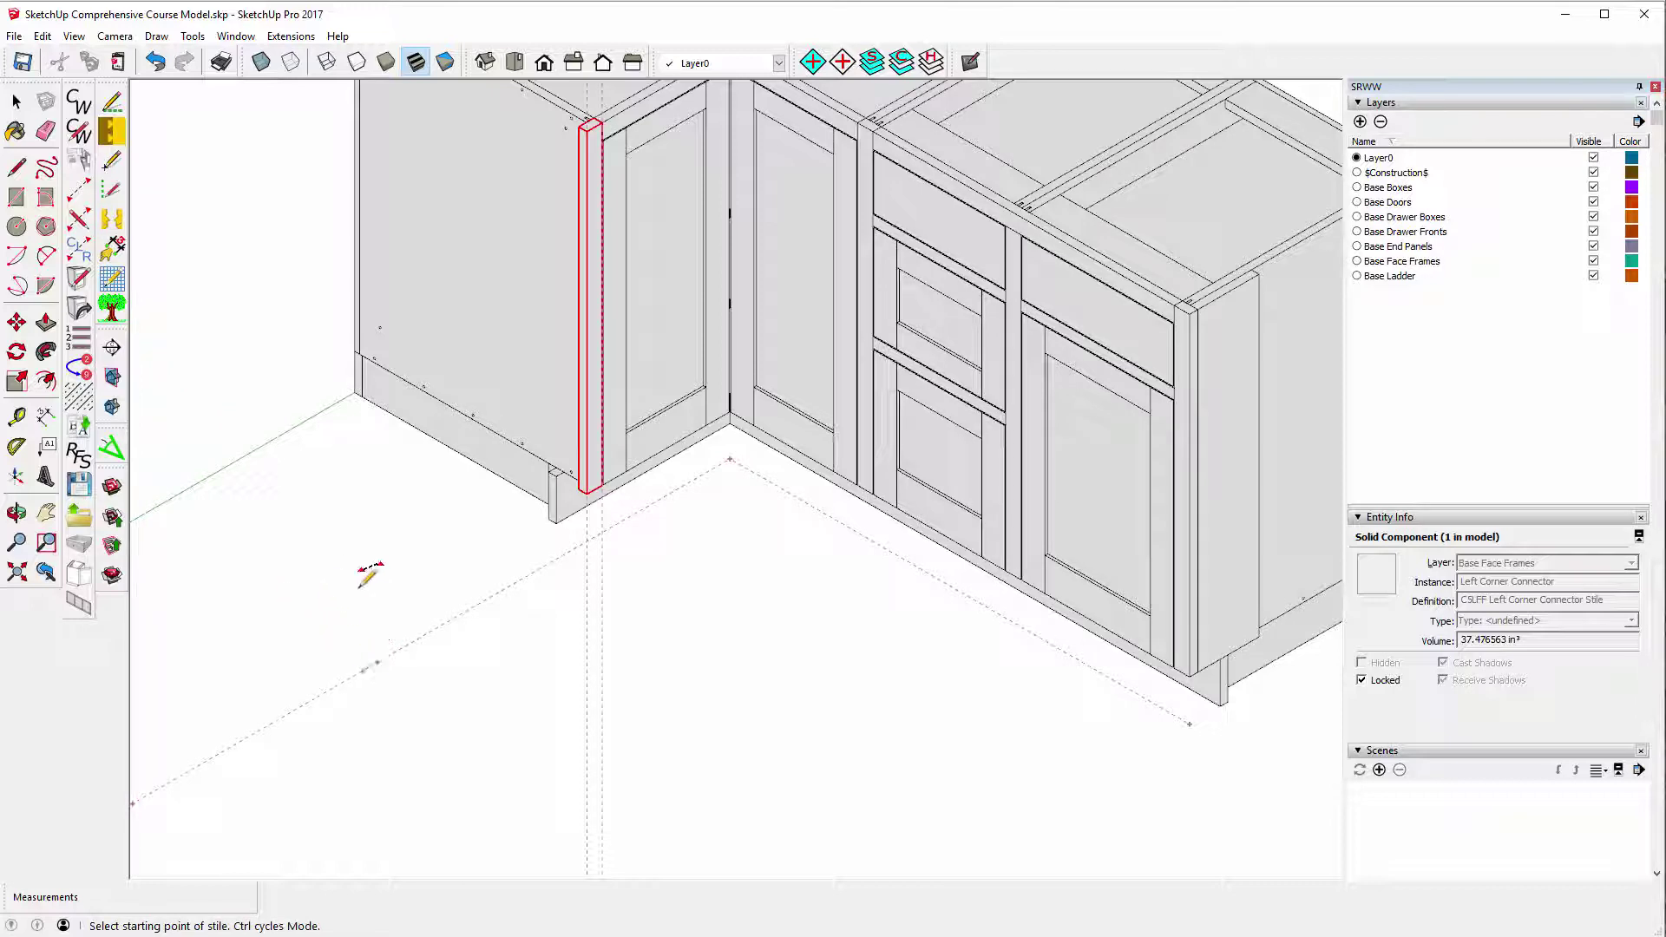
pyautogui.scroll(-2, 792, 639)
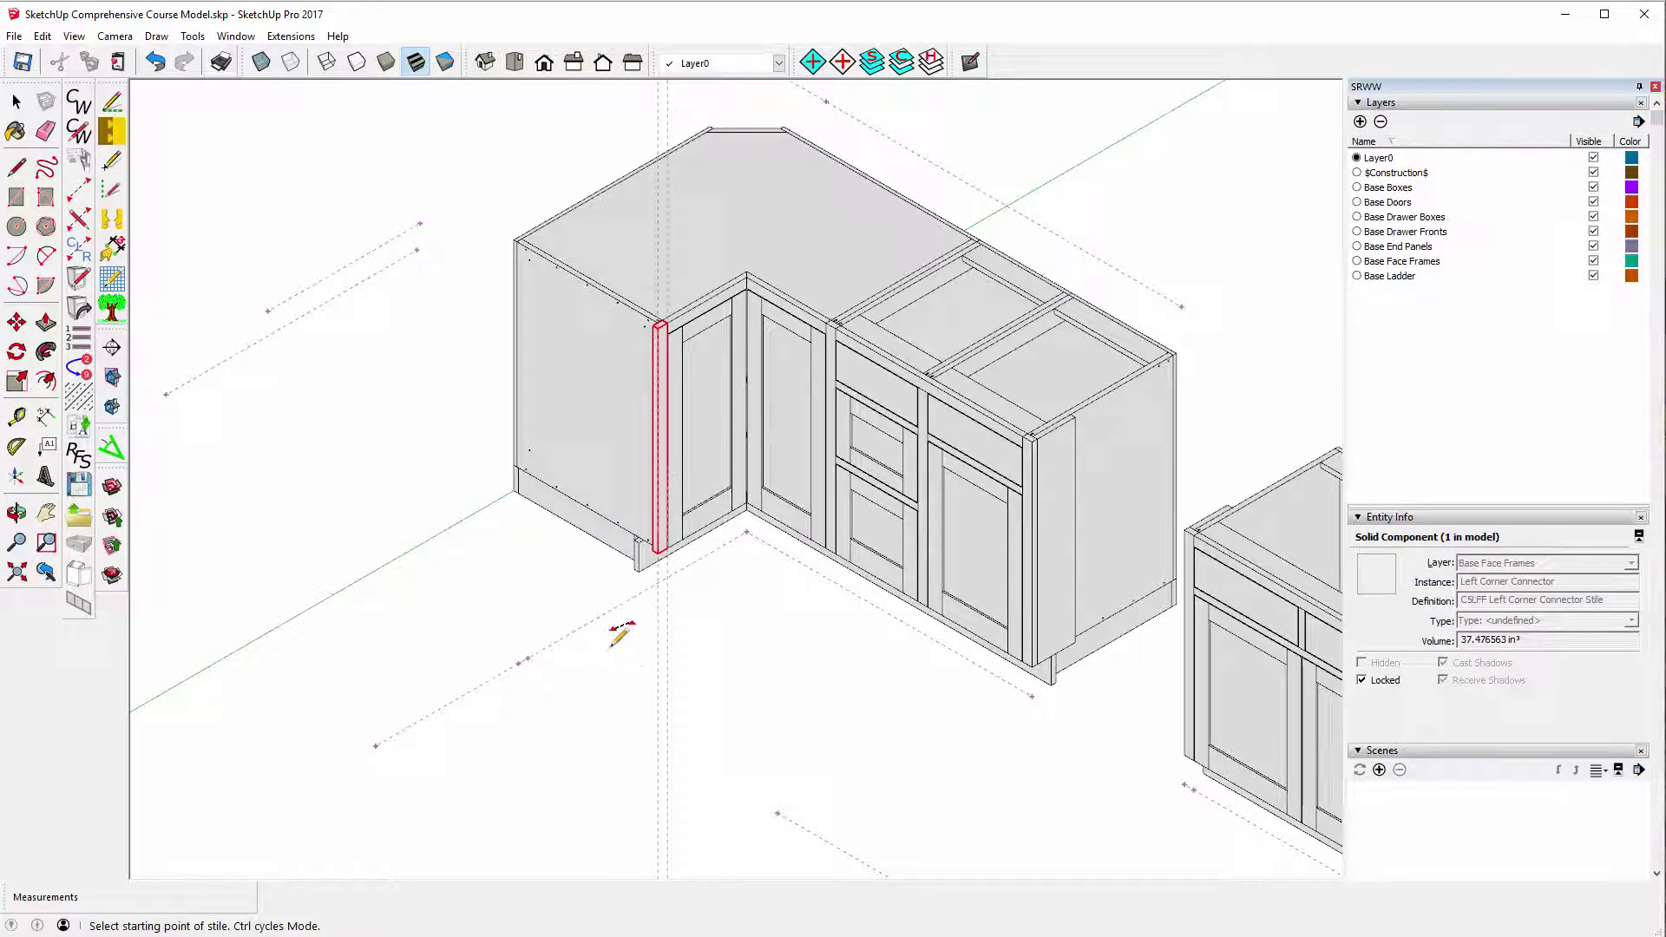
pyautogui.scroll(4, 563, 672)
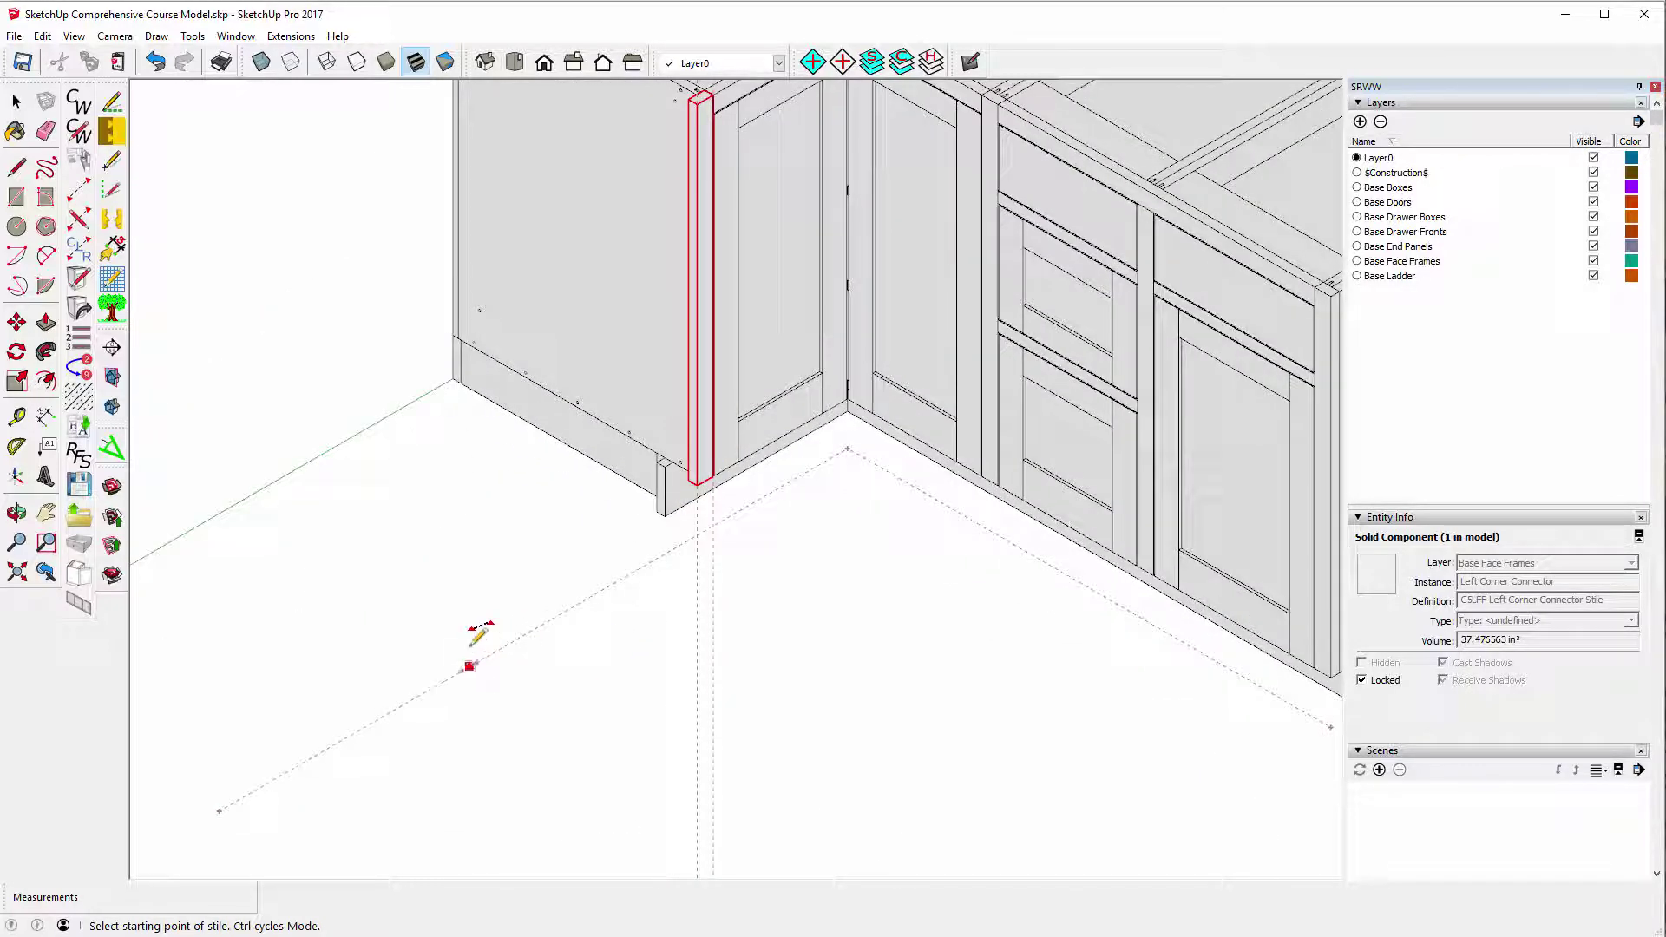
pyautogui.click(461, 672)
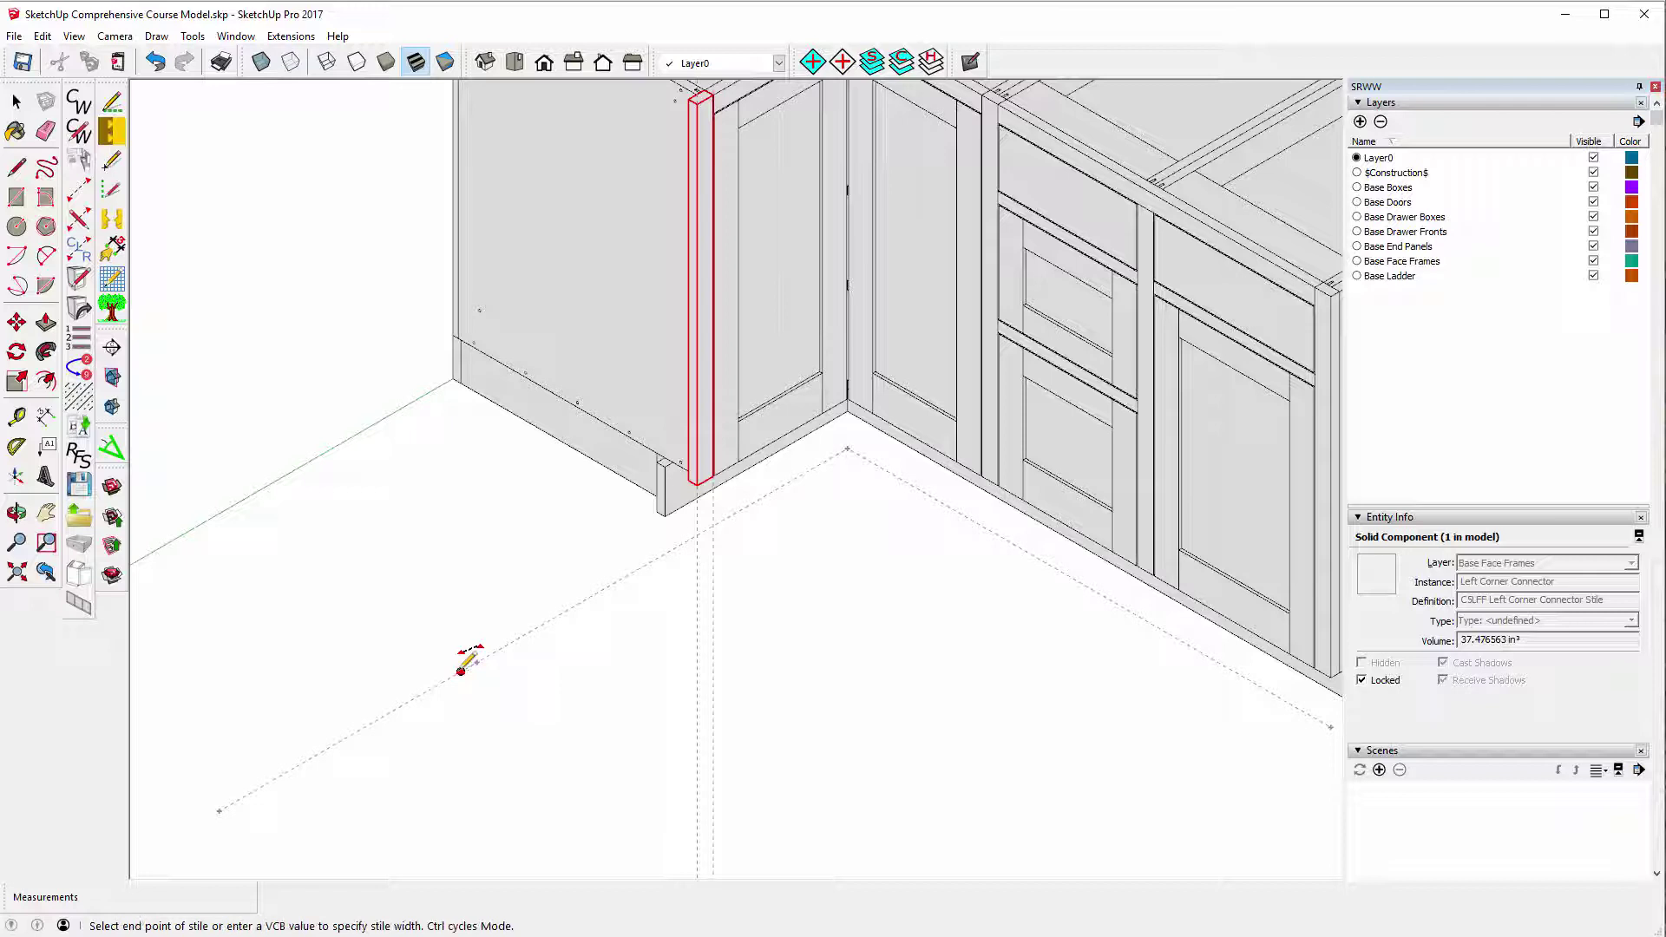
pyautogui.click(587, 598)
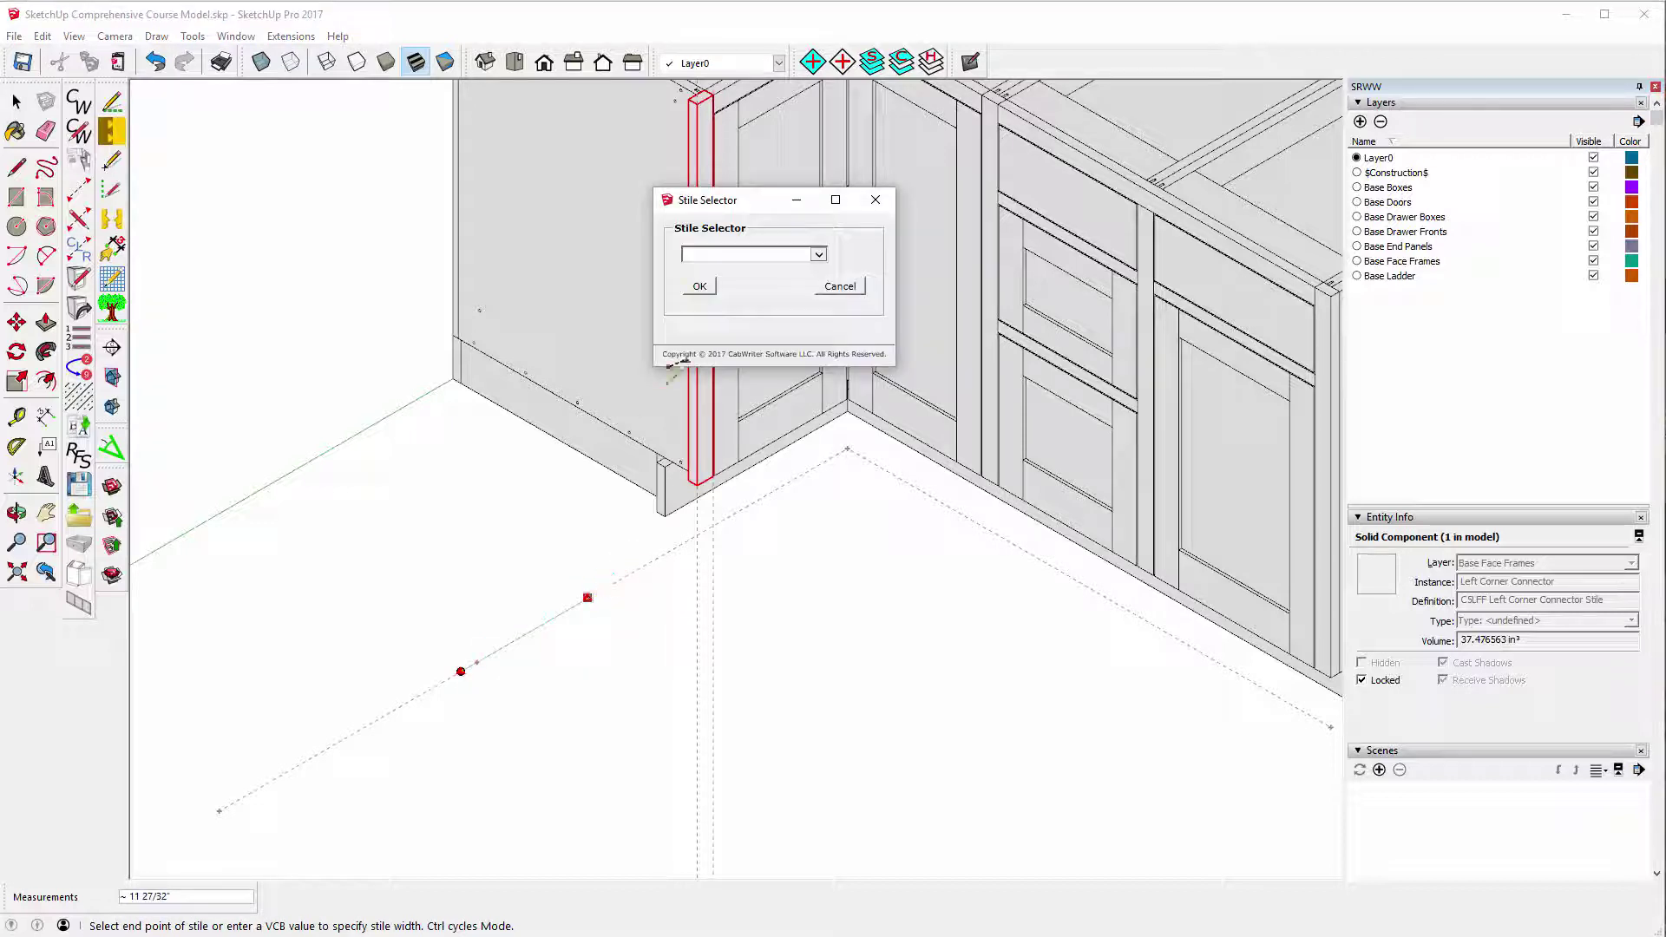
pyautogui.click(818, 256)
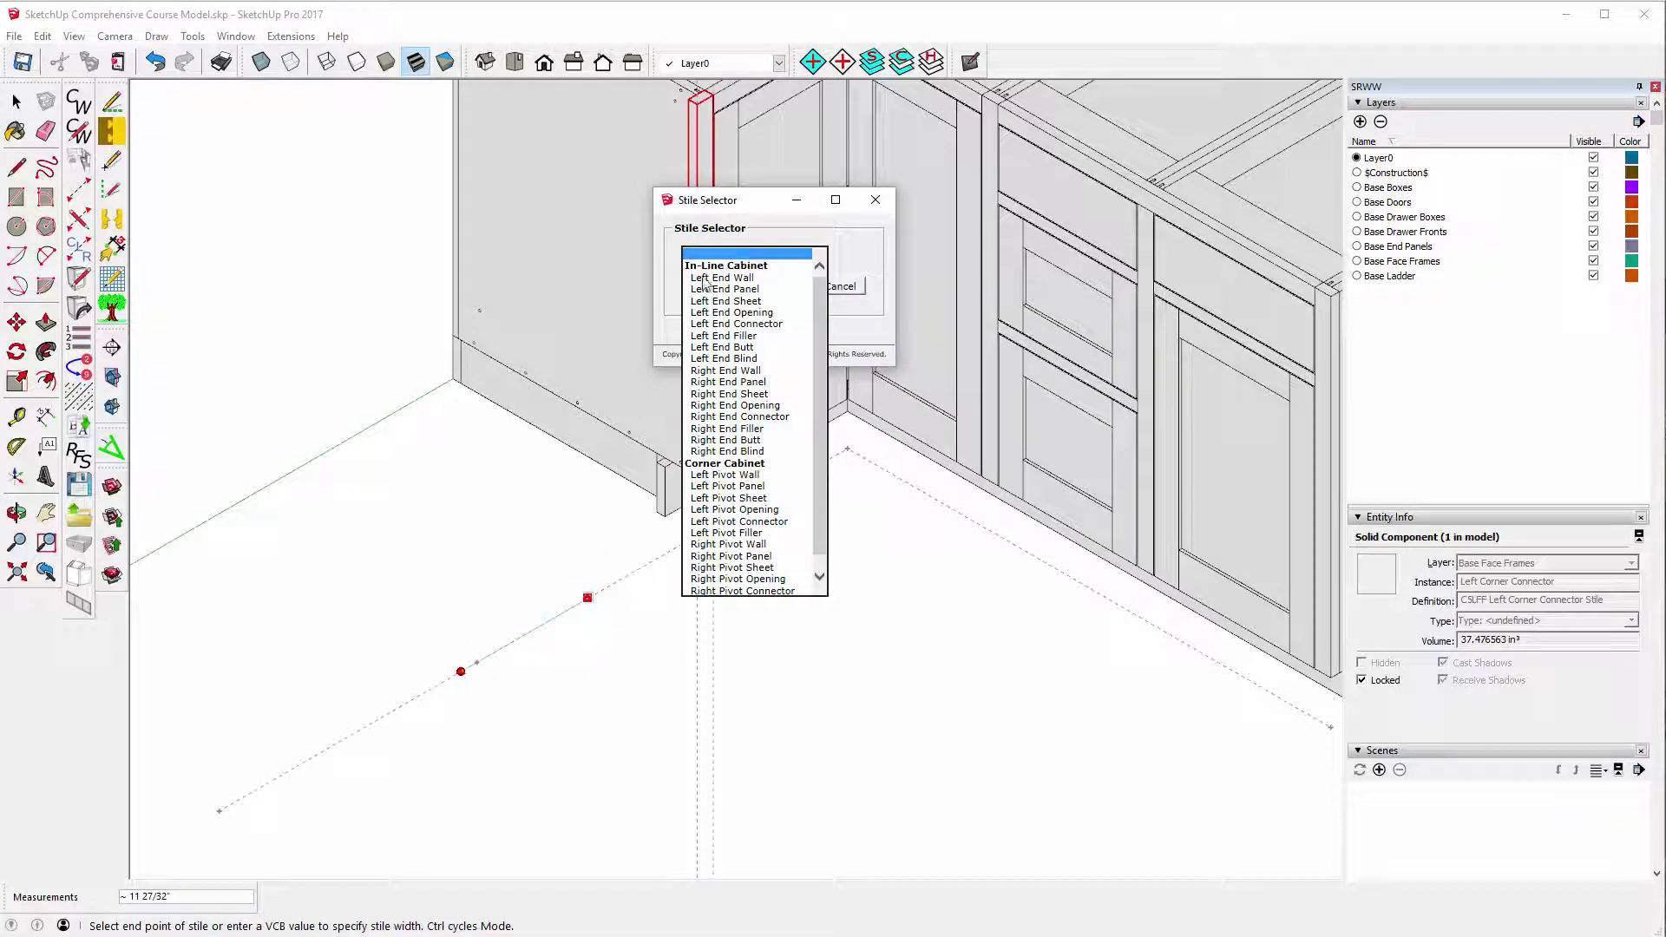
pyautogui.click(717, 326)
pyautogui.click(699, 287)
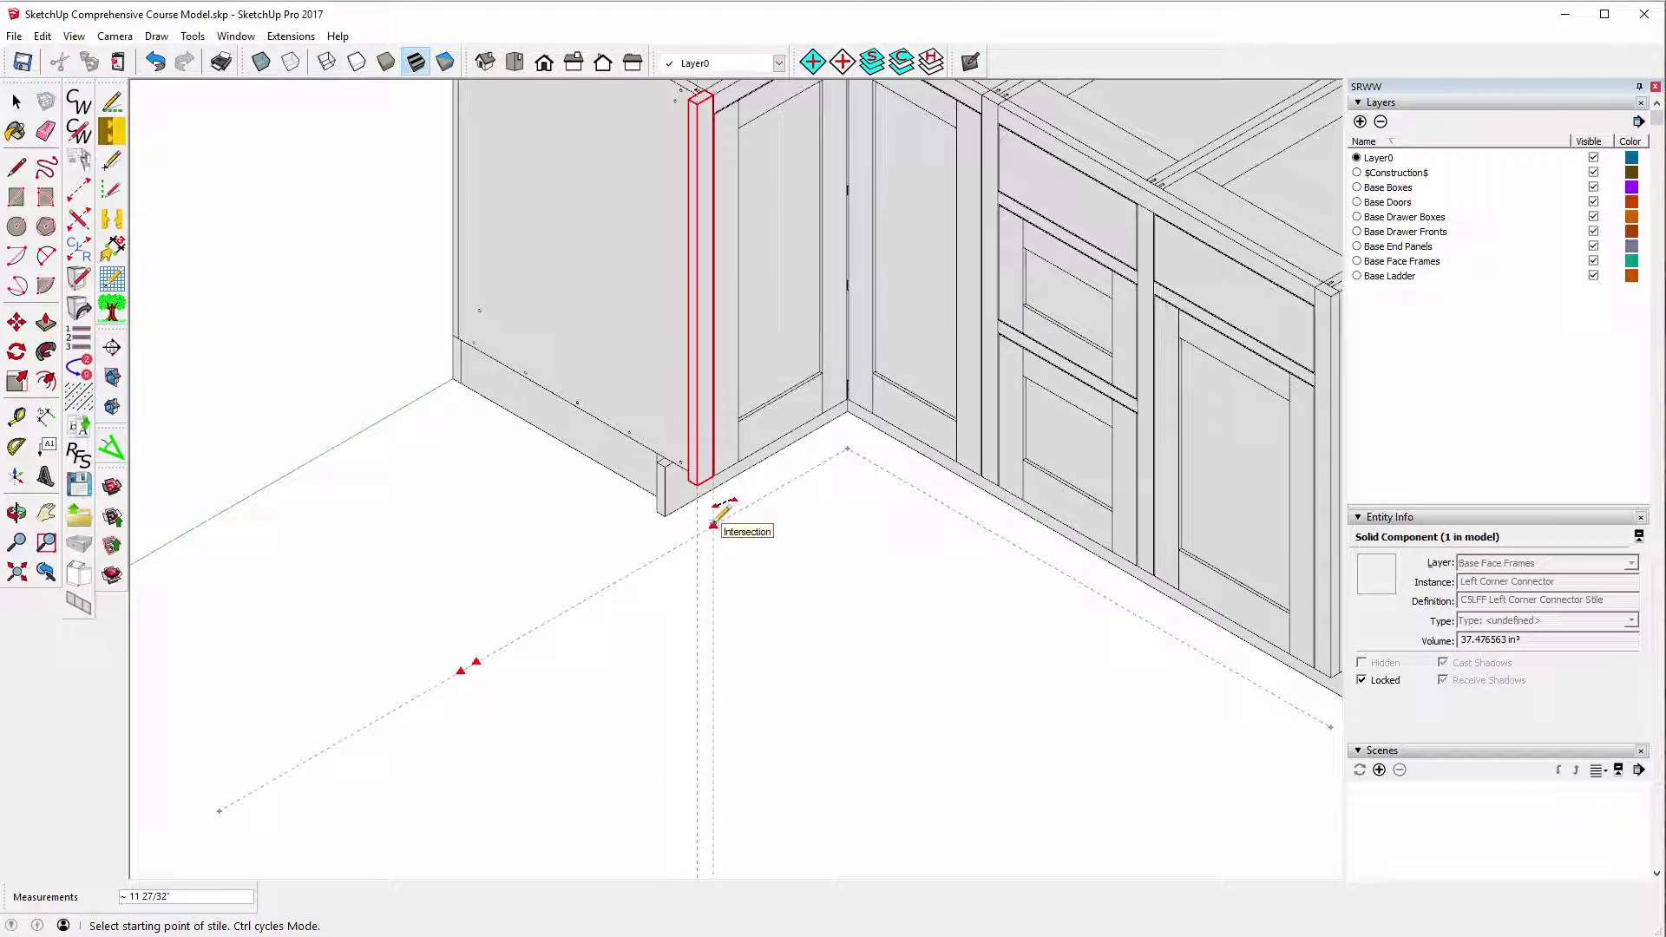
# Place a Right End Connector stile from the guide intersection near the corner.
pyautogui.click(714, 524)
pyautogui.click(640, 567)
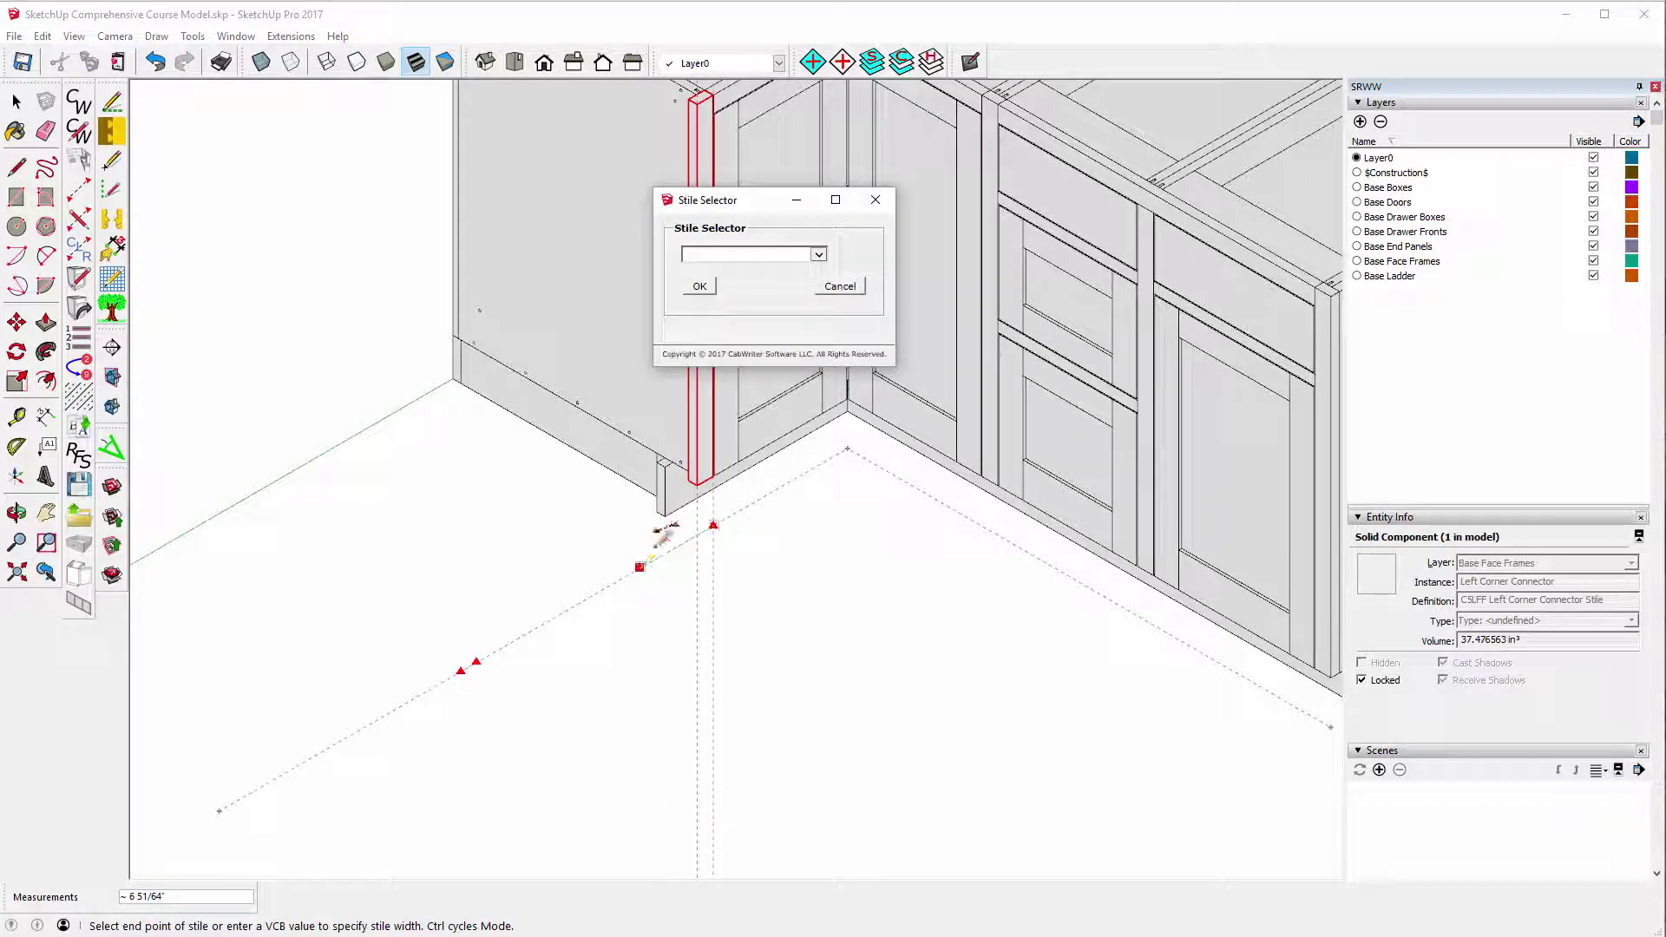
pyautogui.click(818, 256)
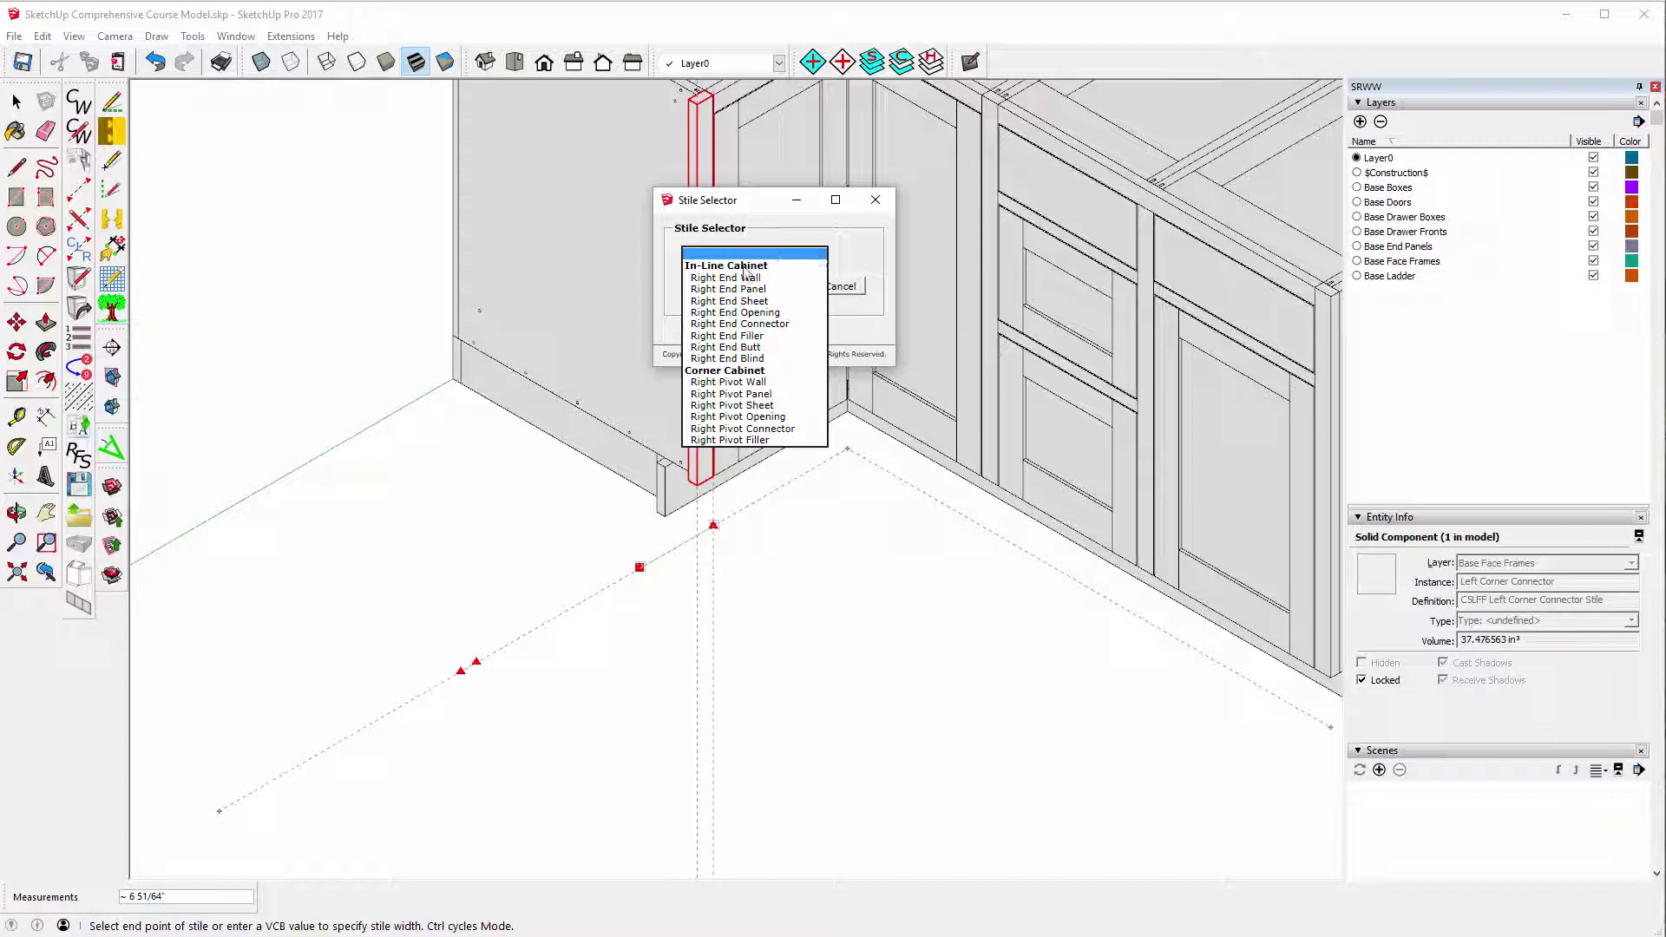
pyautogui.click(739, 323)
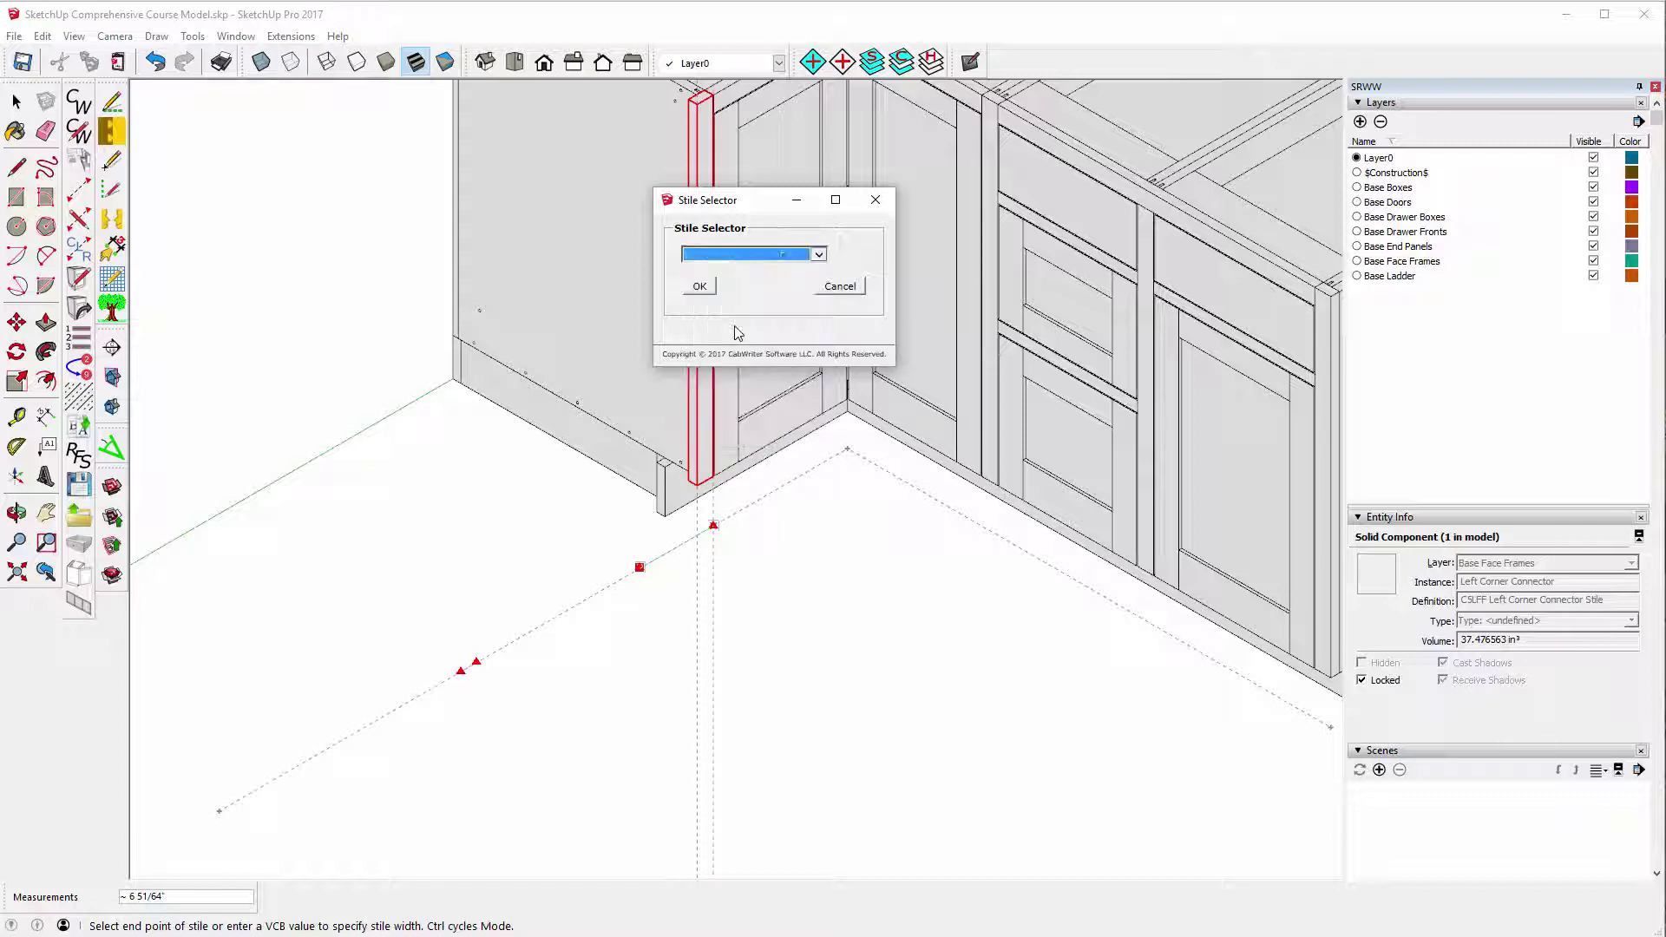
pyautogui.click(699, 287)
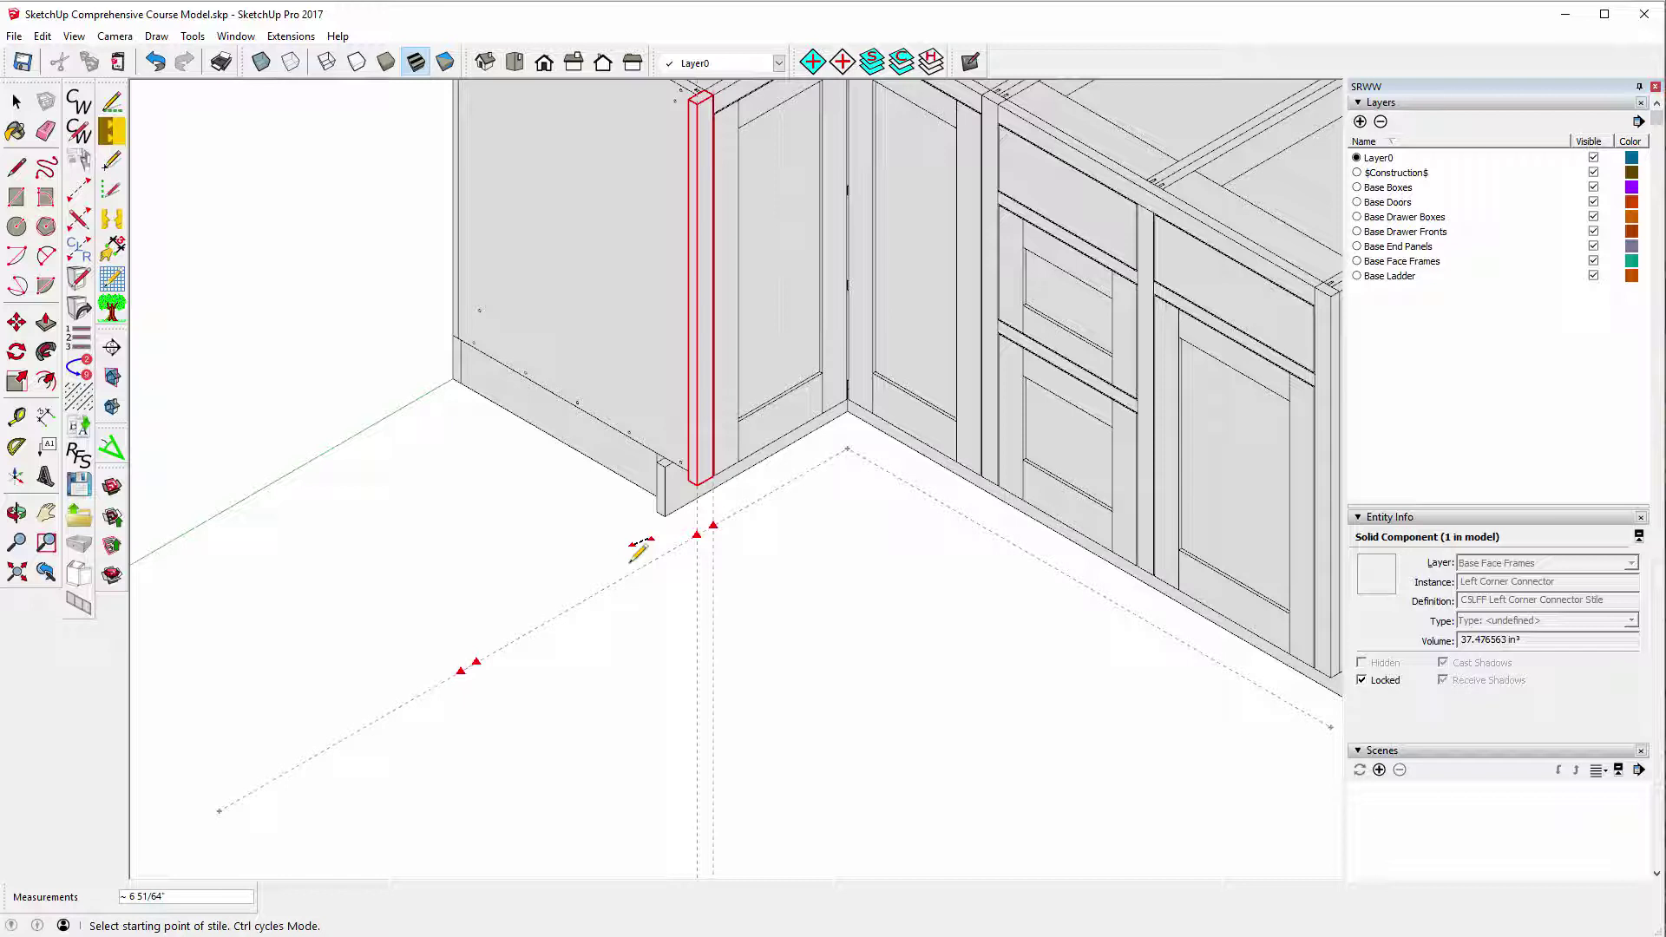
# Insert a Drawer Bank Base box with 4 drawers, then zoom out and return to Select.
pyautogui.click(631, 561)
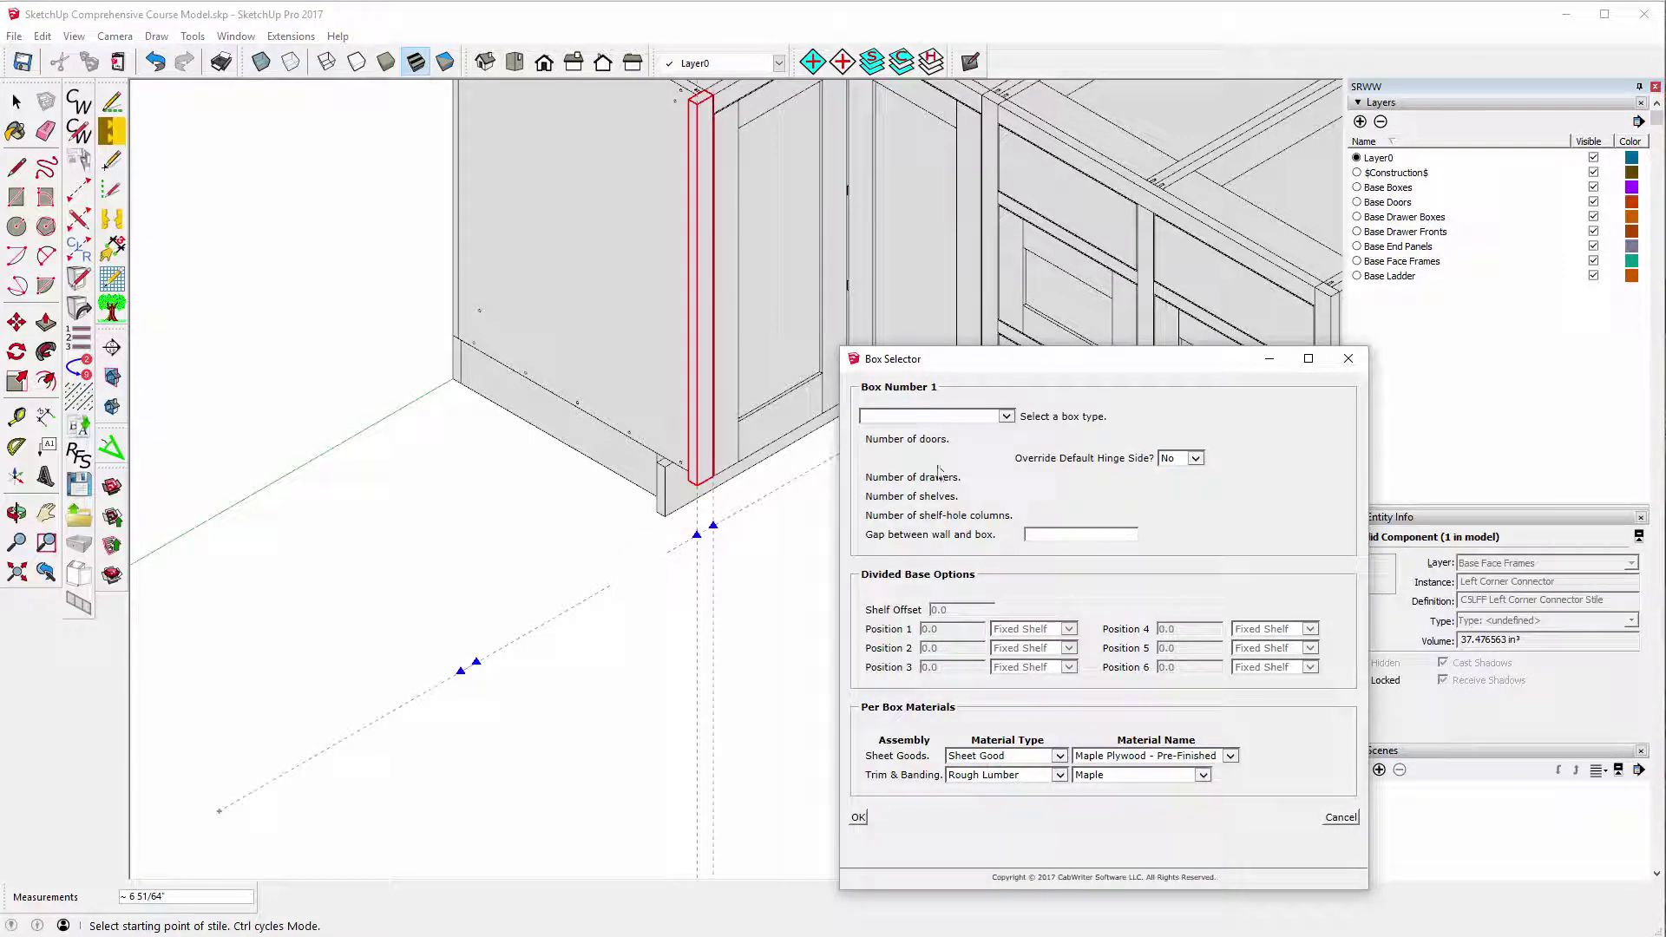
pyautogui.click(1006, 417)
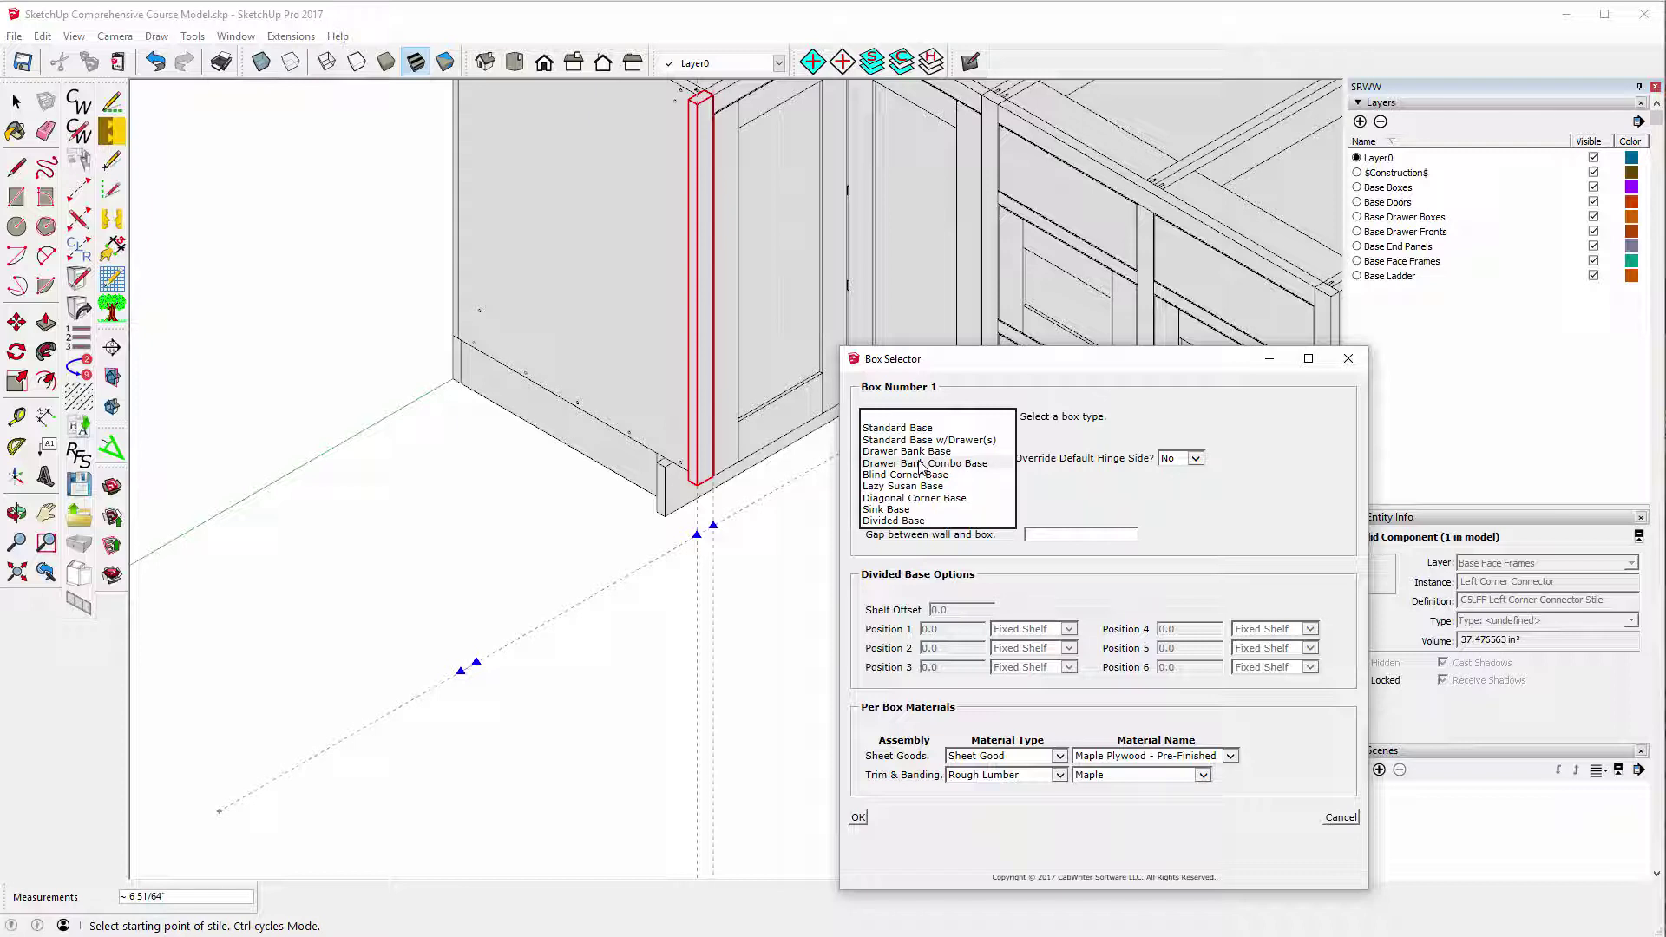
pyautogui.click(923, 452)
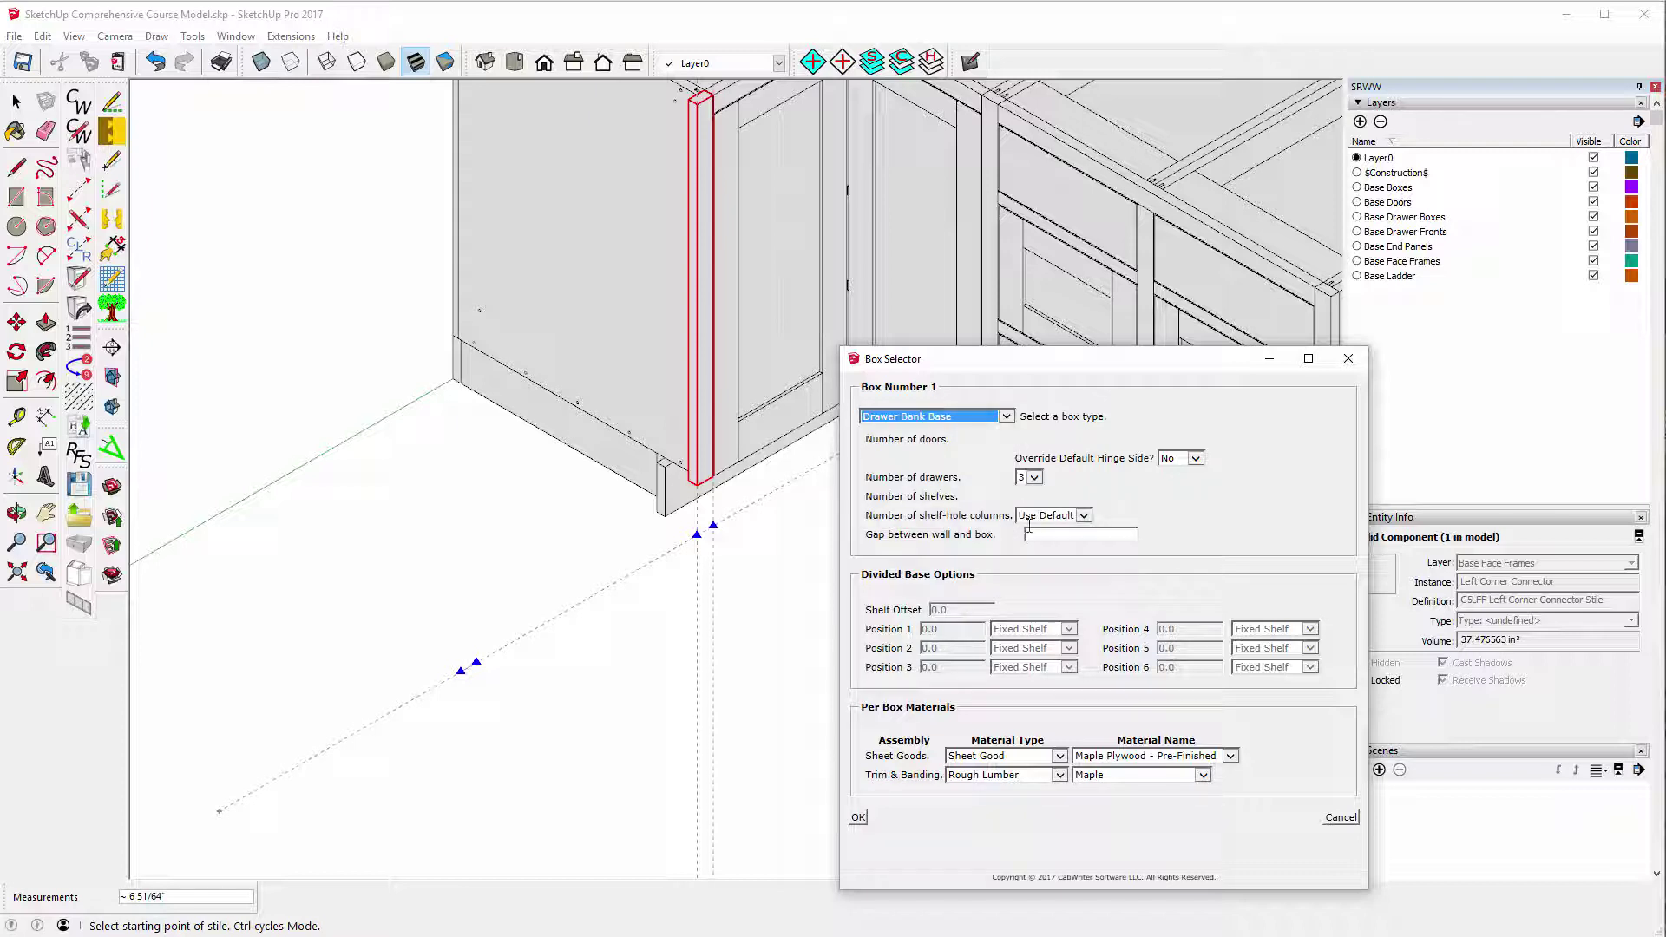
pyautogui.click(1034, 478)
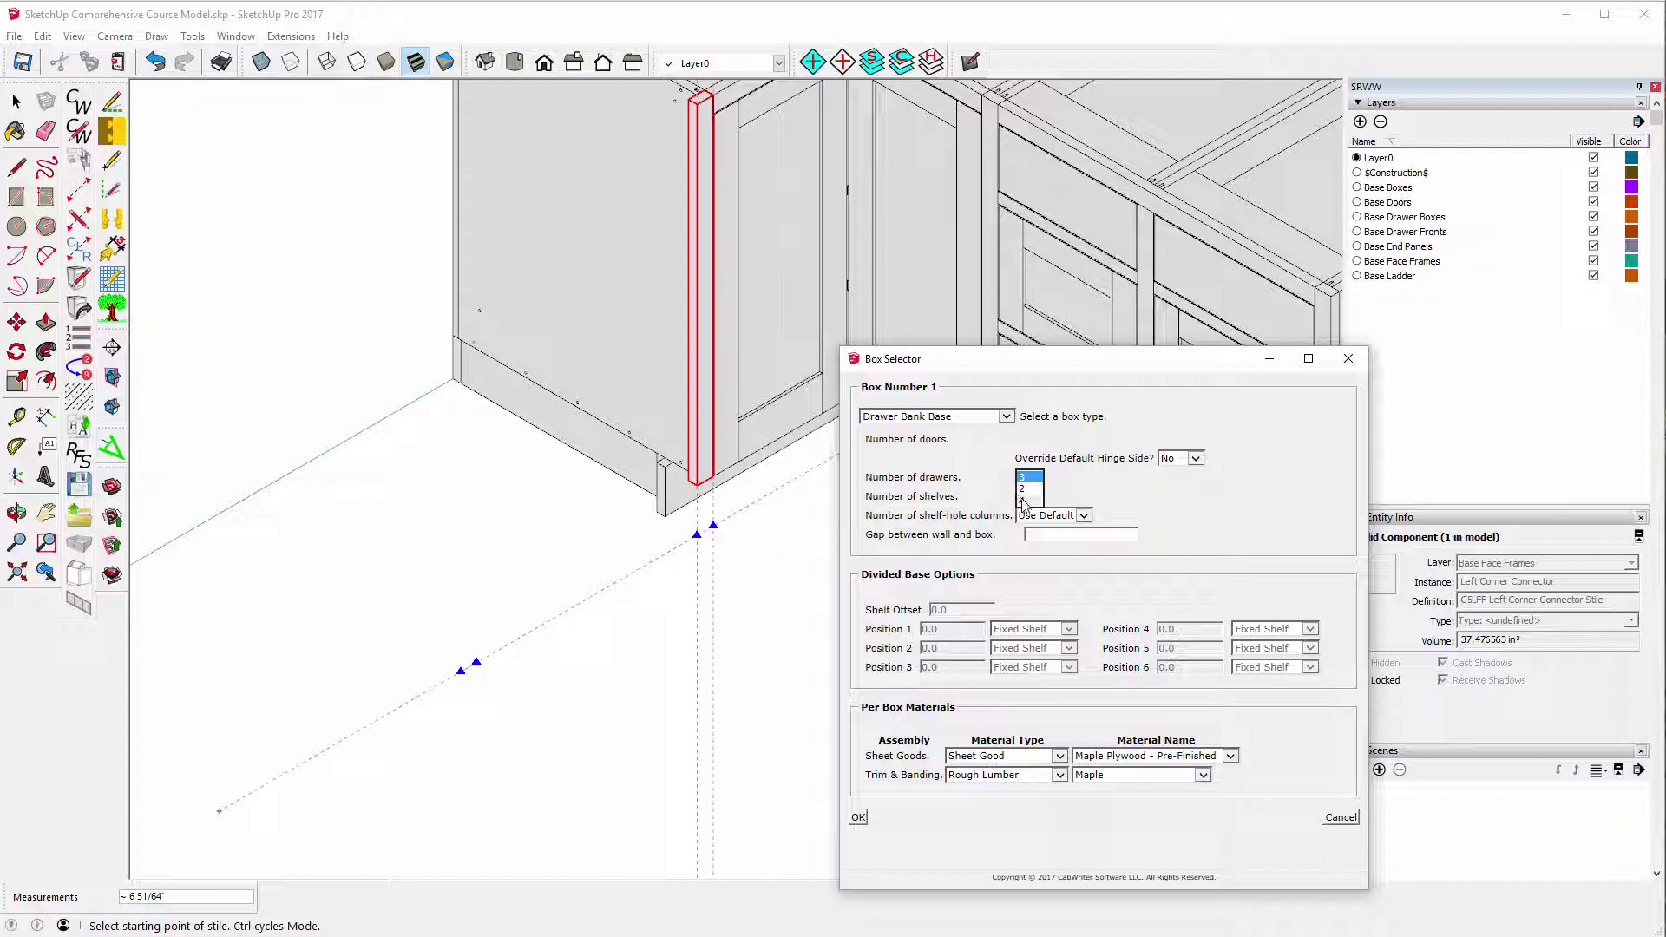
pyautogui.click(1024, 502)
pyautogui.click(859, 819)
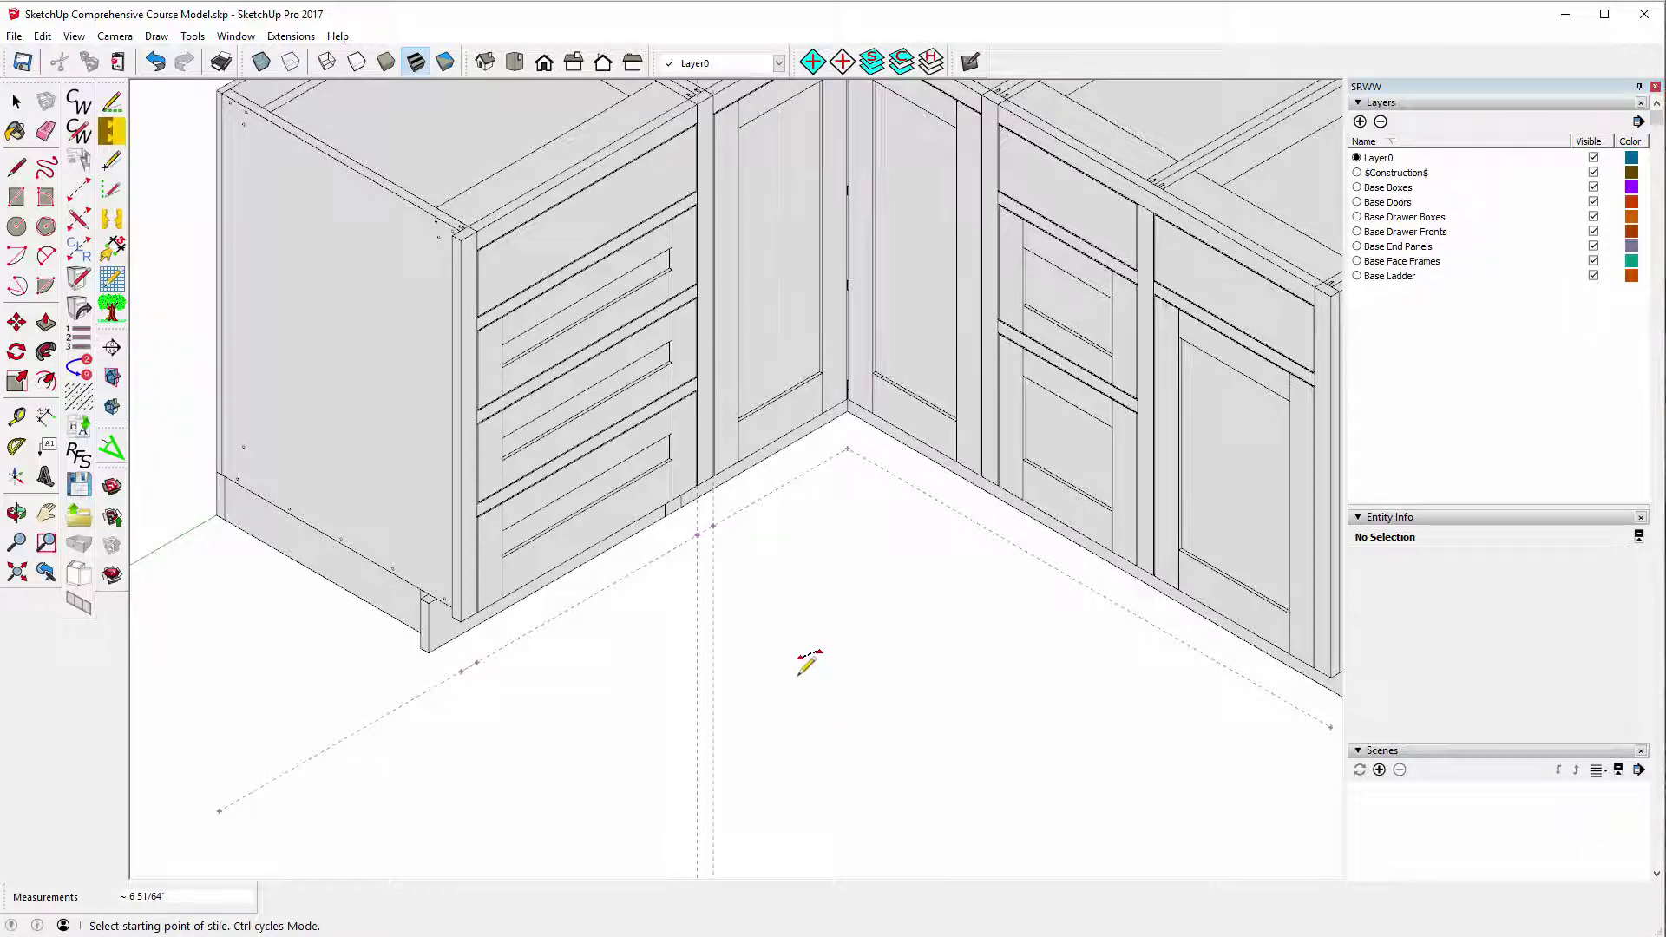
pyautogui.scroll(-5, 803, 662)
pyautogui.scroll(-2, 791, 675)
pyautogui.press('space')
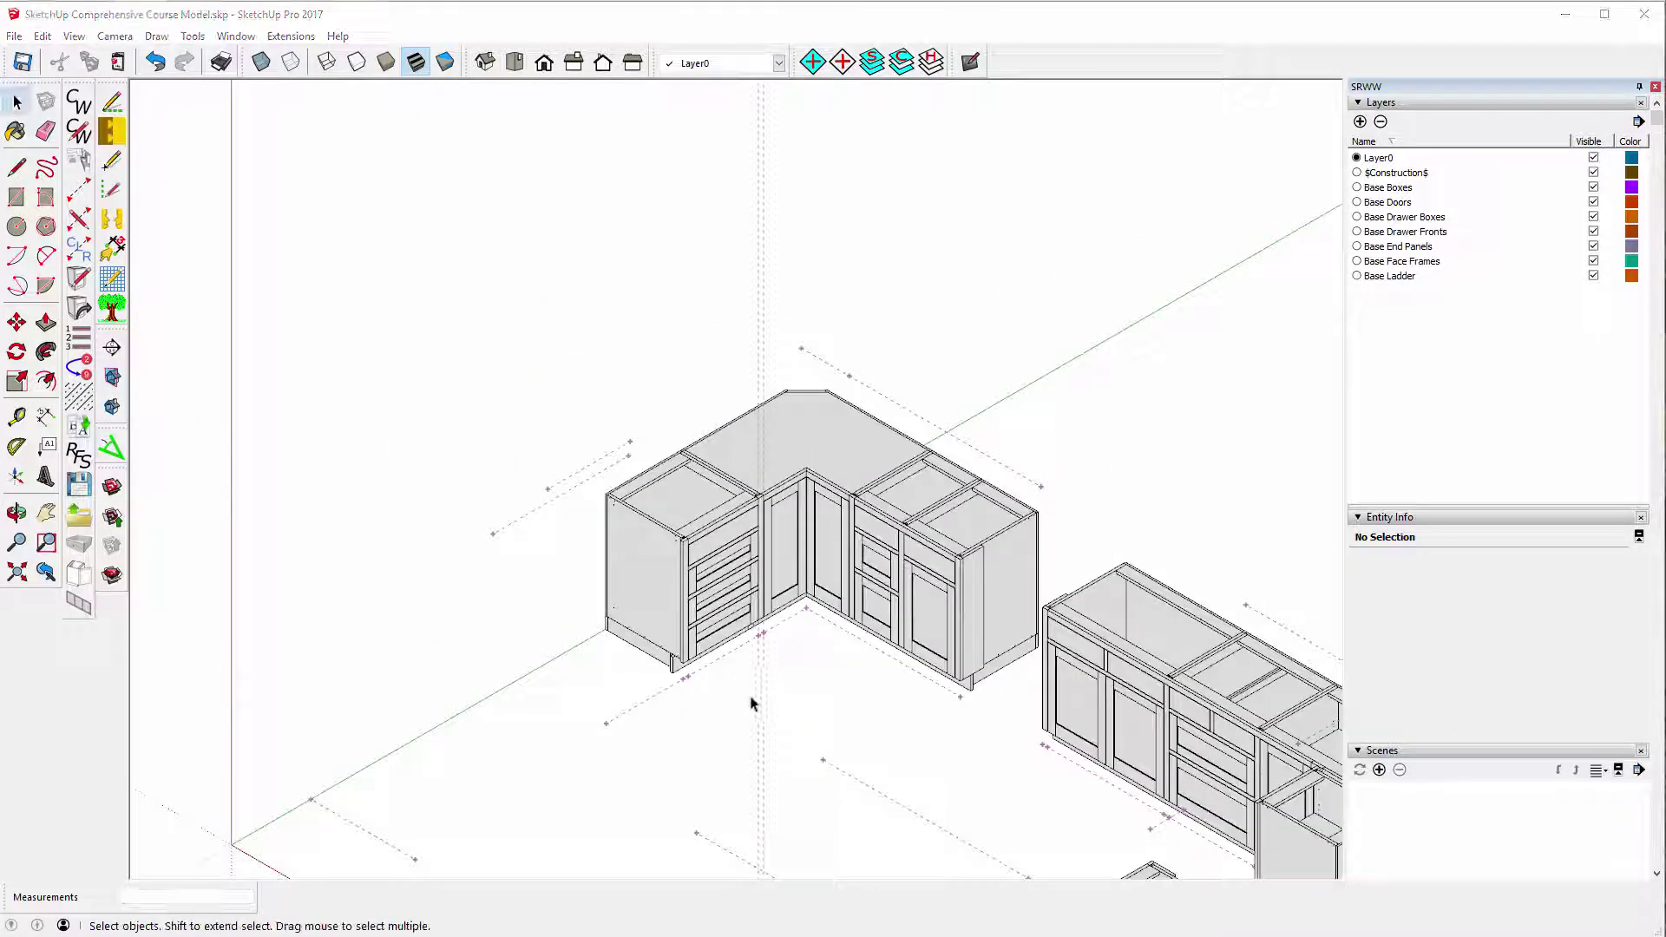
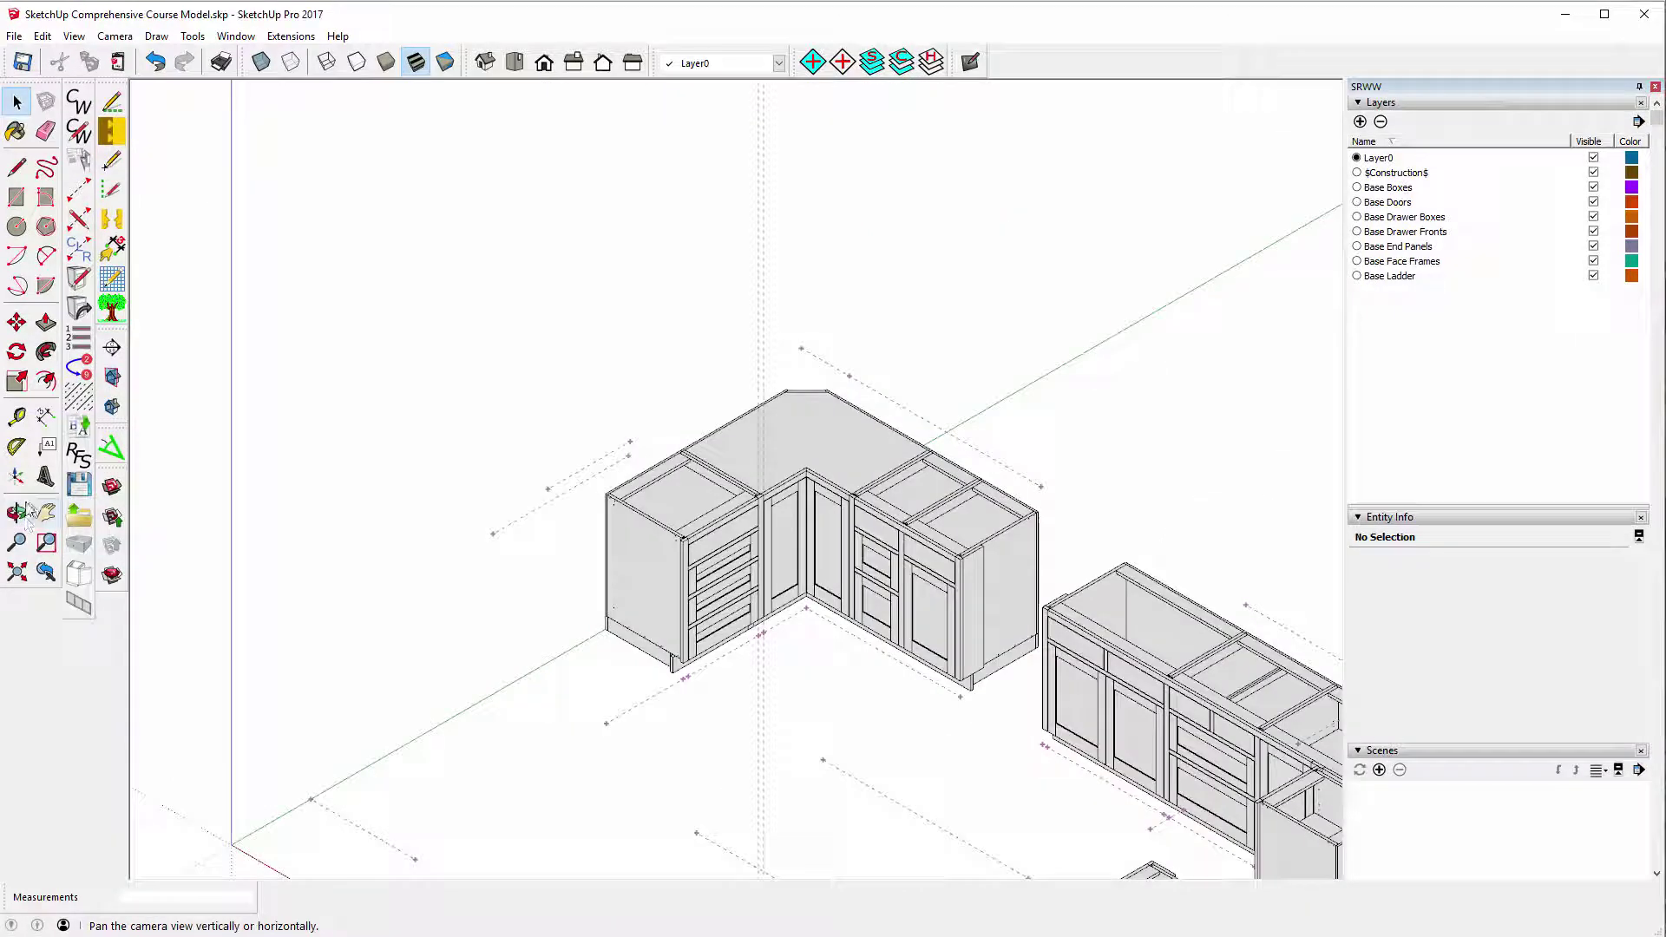
# Orbit and zoom in close on the empty story-stick guide lines above the cabinets.
pyautogui.moveTo(978, 628); pyautogui.dragTo(781, 587)
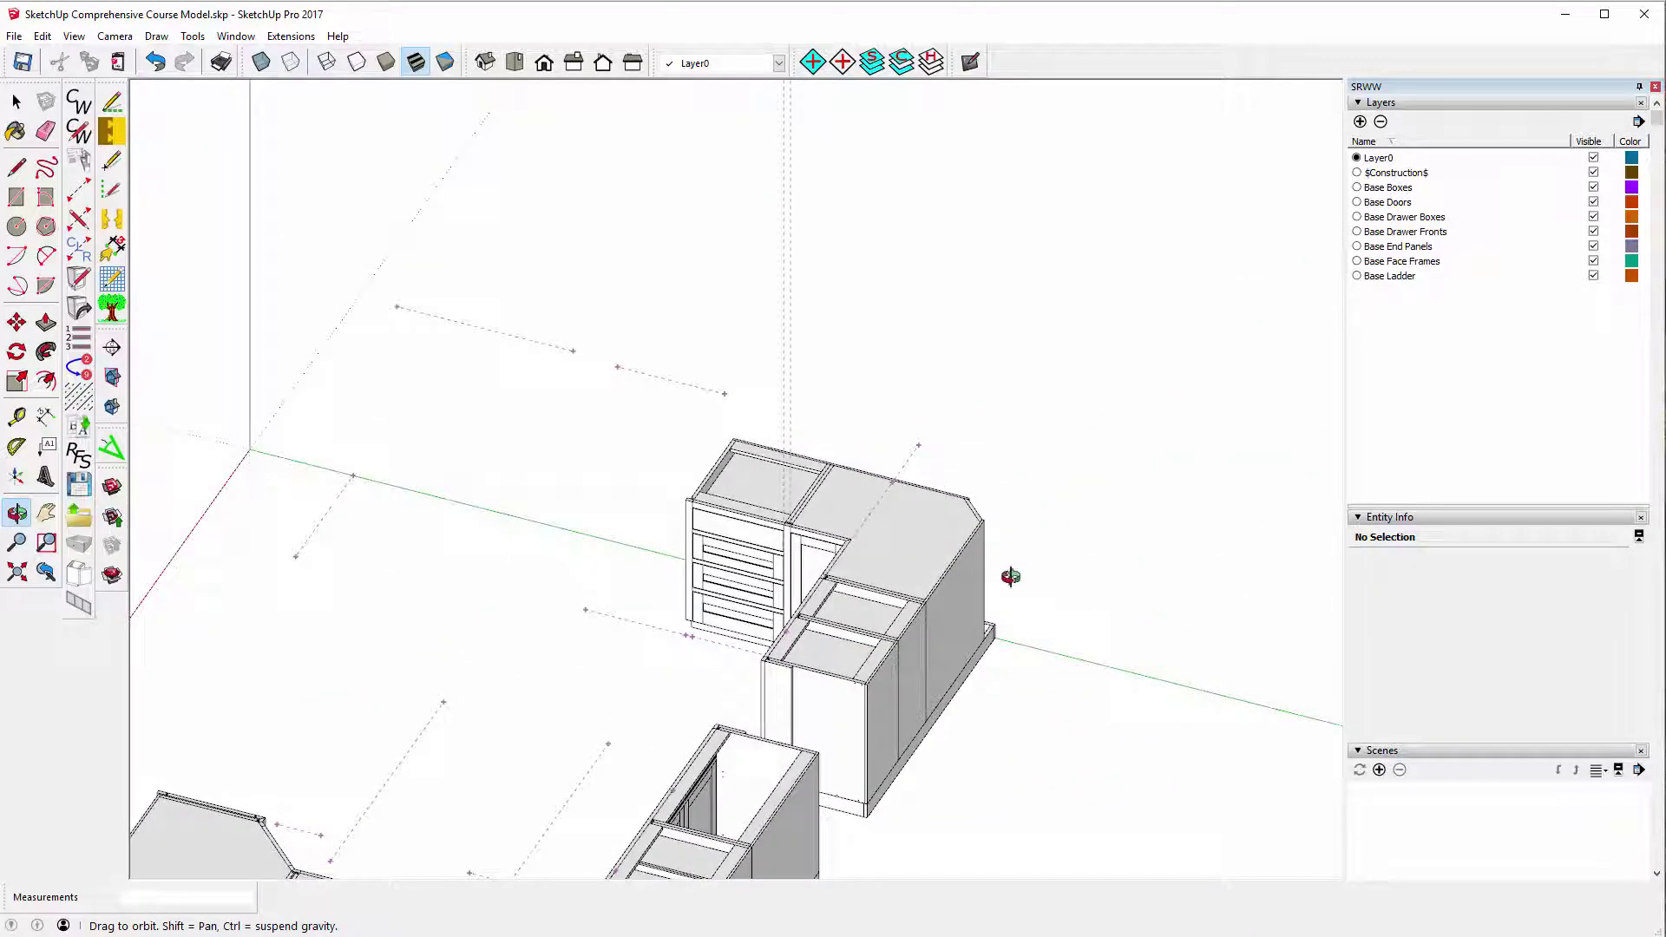
pyautogui.moveTo(1007, 584); pyautogui.dragTo(394, 483)
pyautogui.scroll(4, 395, 483)
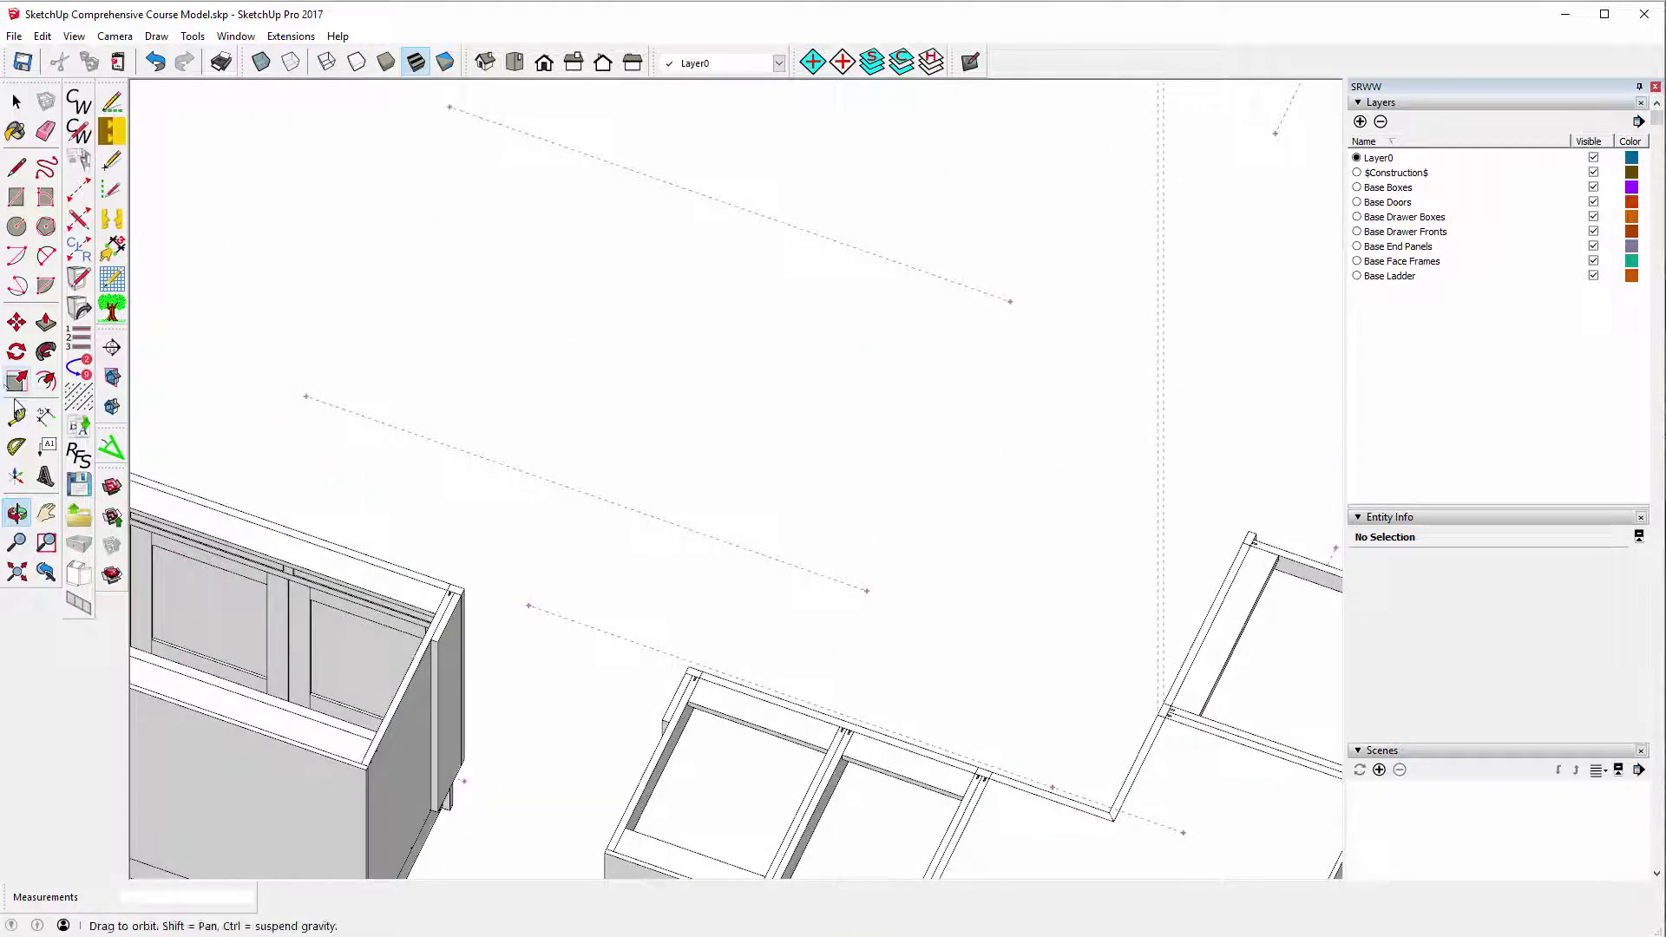
# Place a Right End Panel stile at the lower-right end of the story-stick line.
pyautogui.click(76, 194)
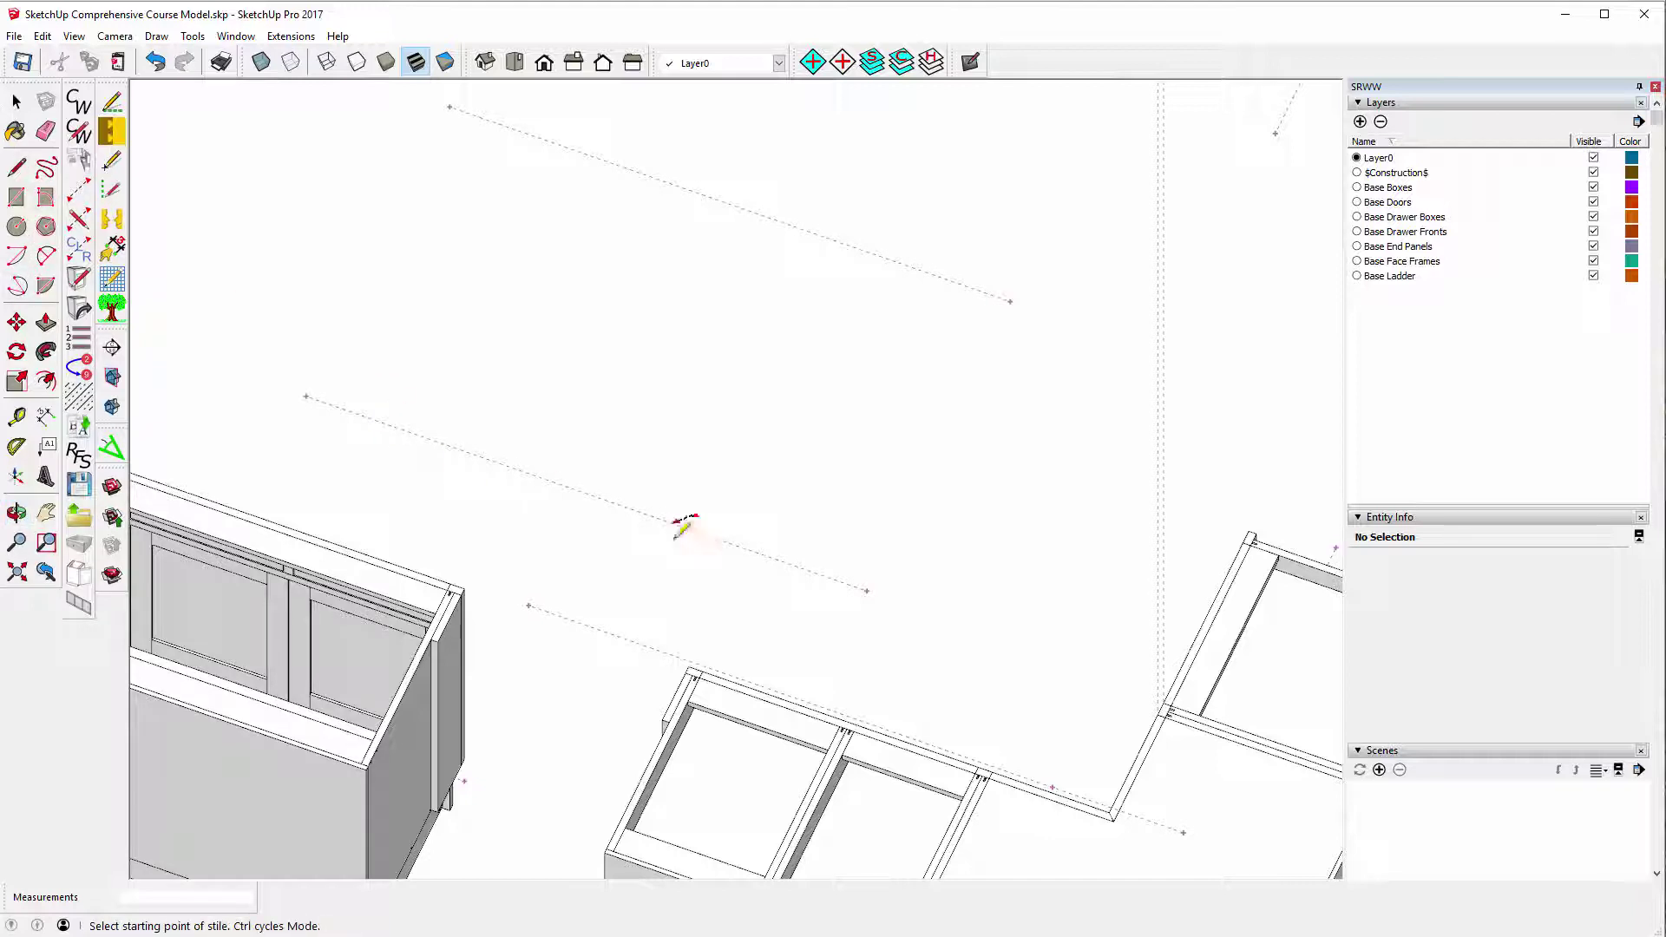
pyautogui.click(865, 590)
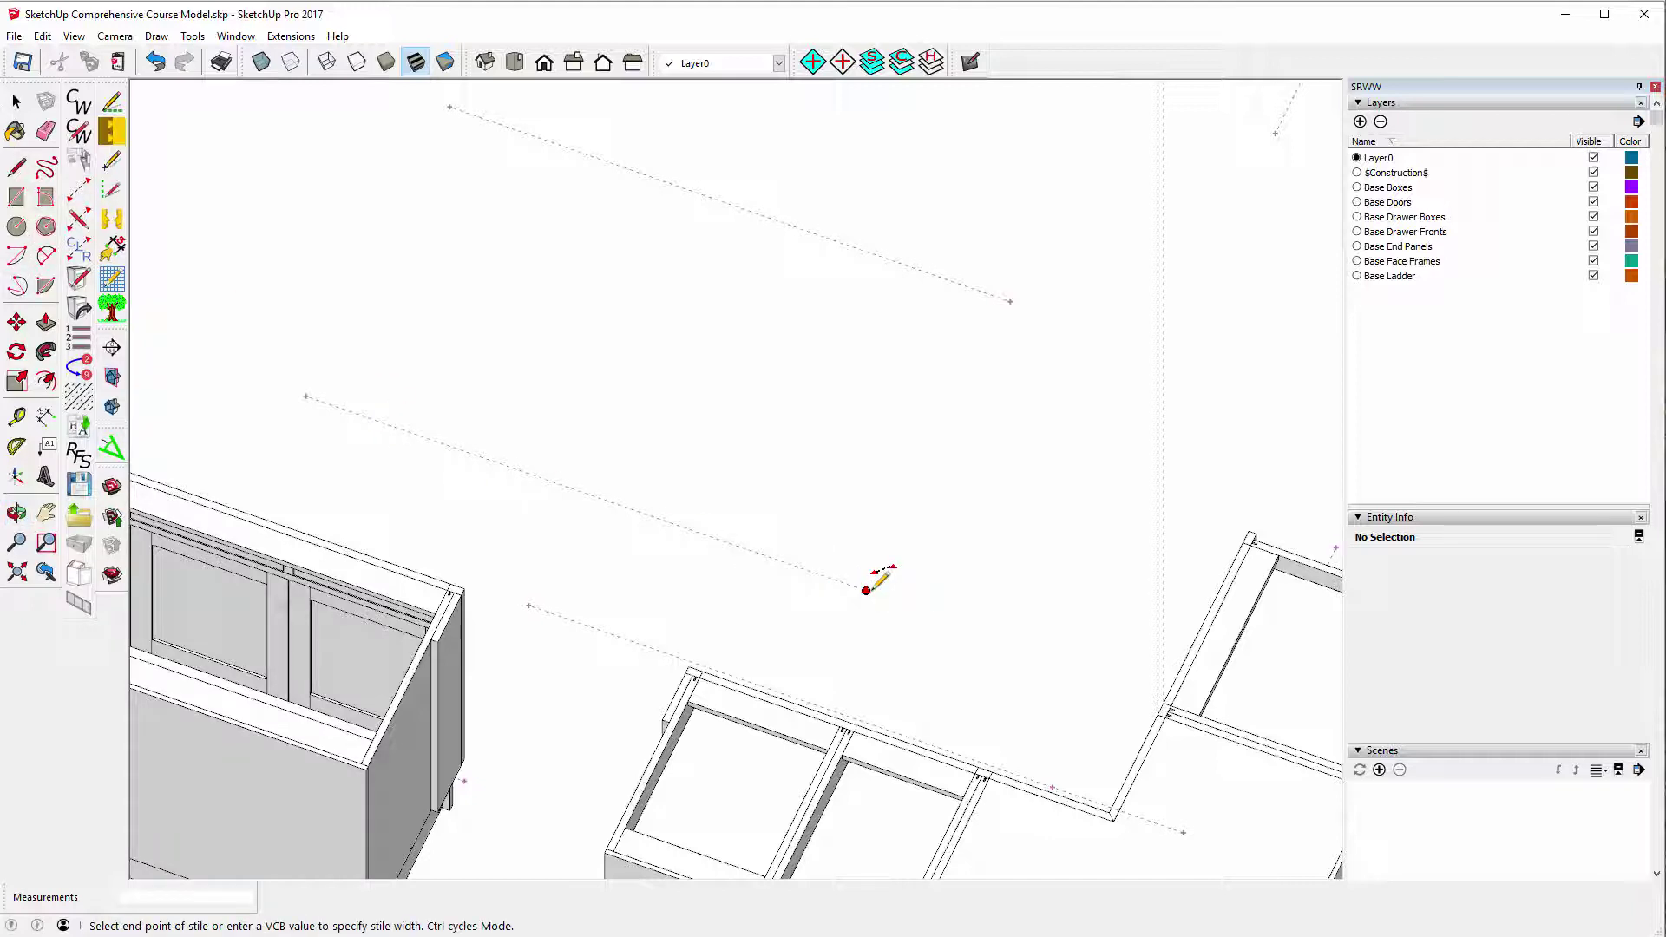
pyautogui.click(624, 506)
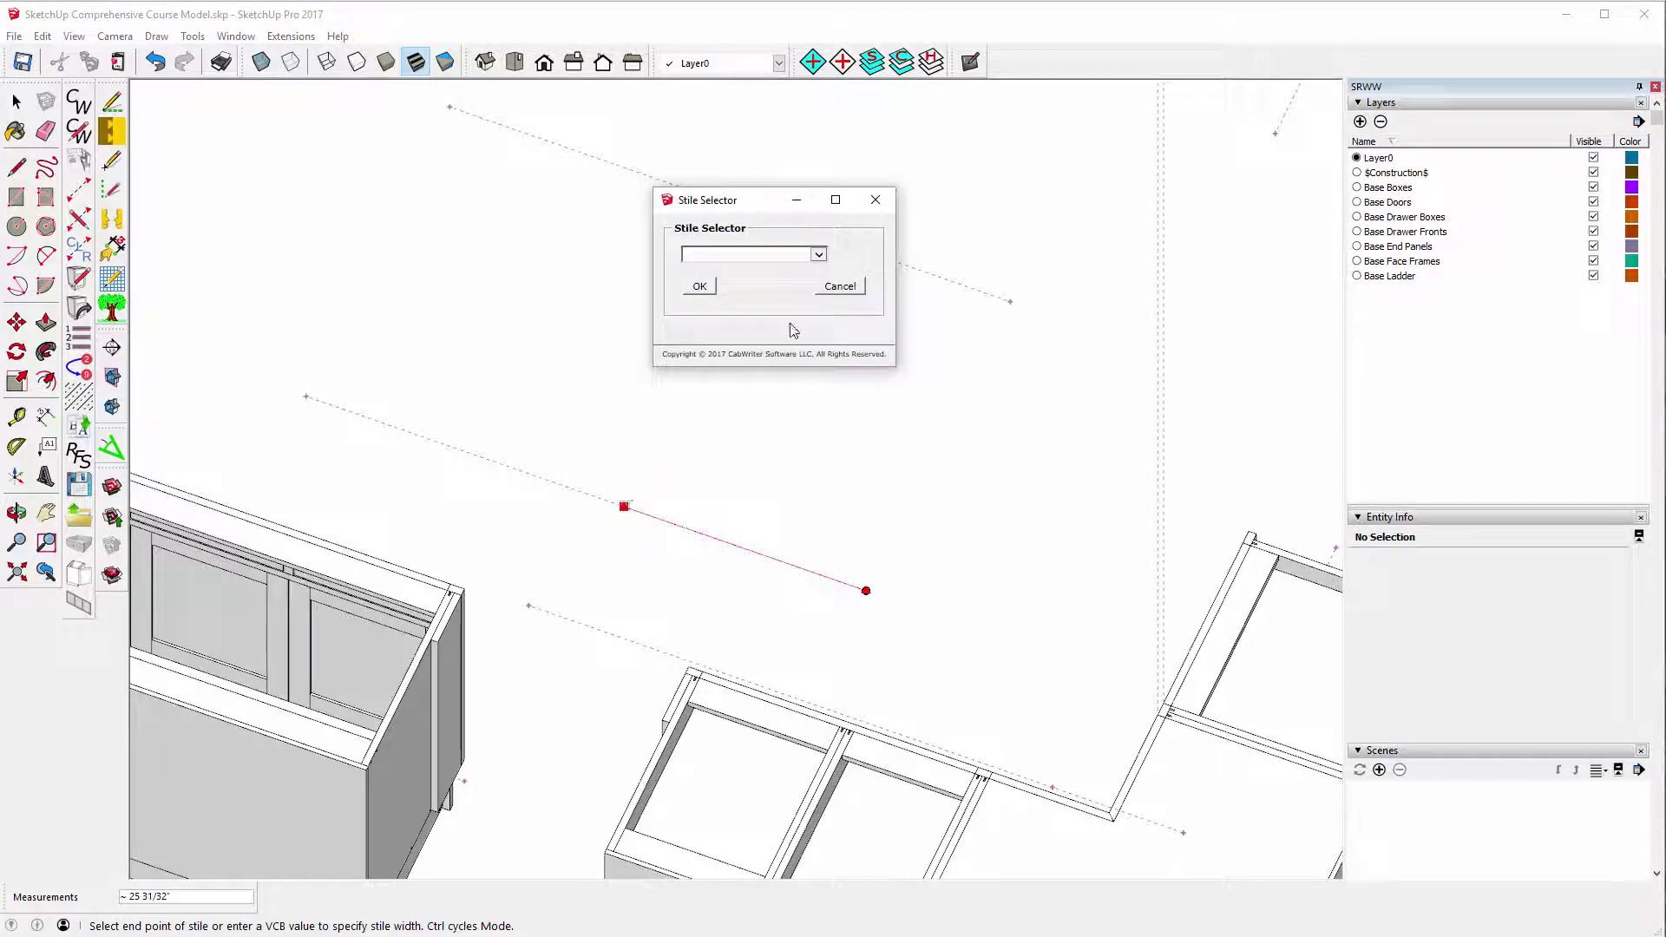
pyautogui.click(818, 256)
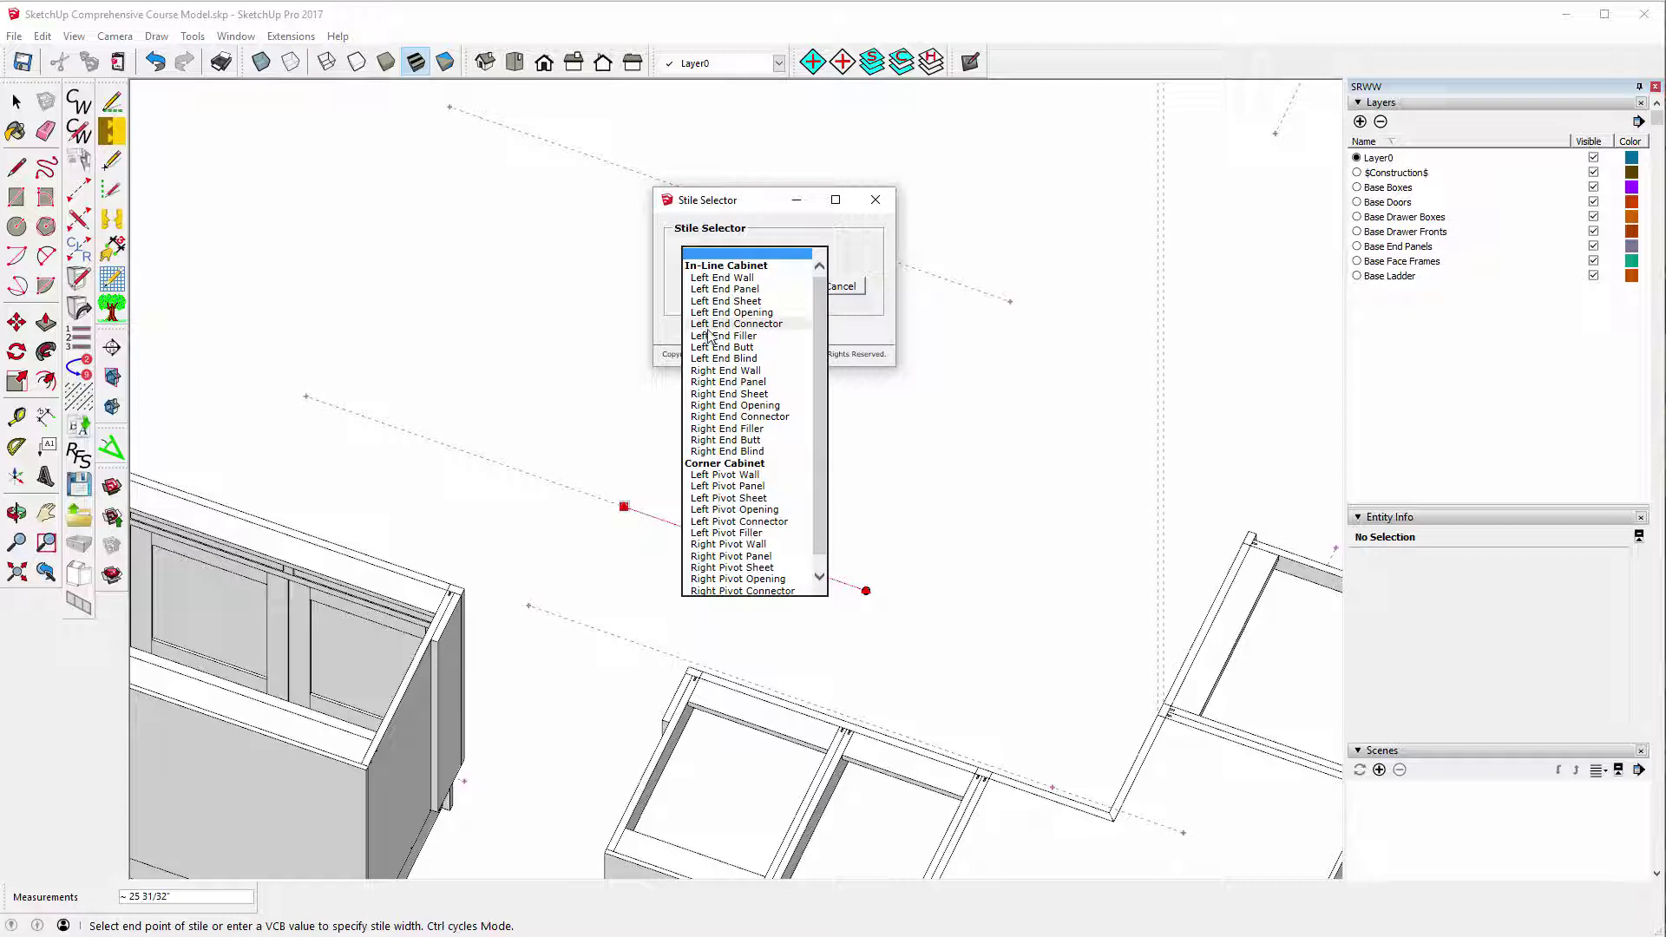
pyautogui.click(742, 383)
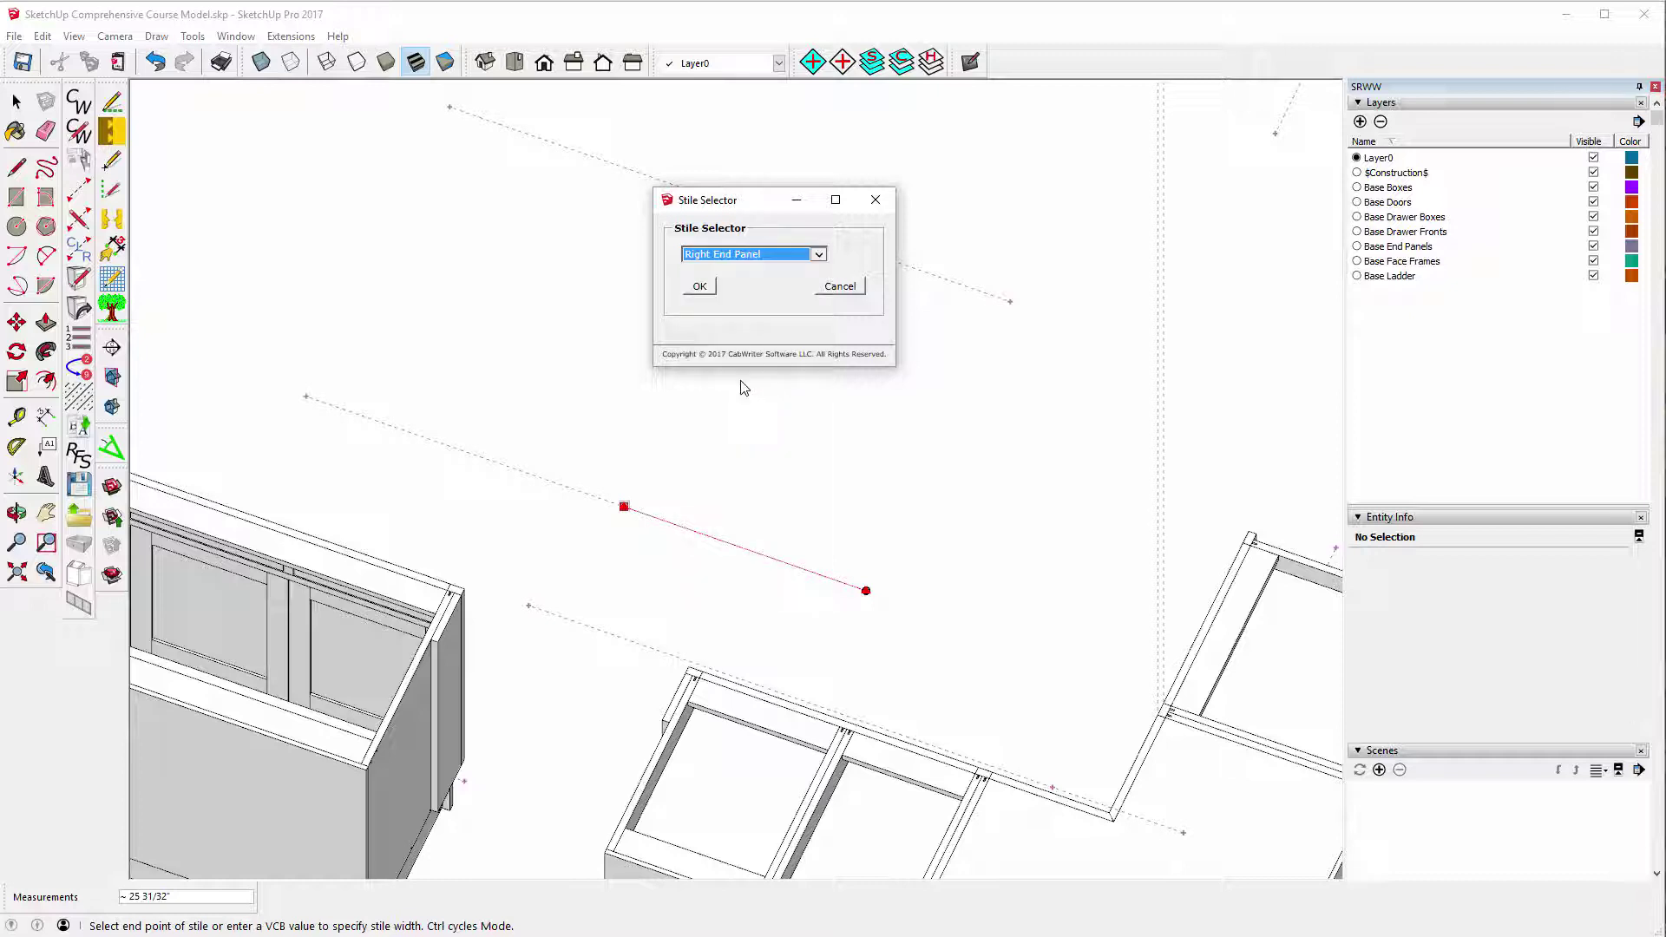
pyautogui.click(700, 287)
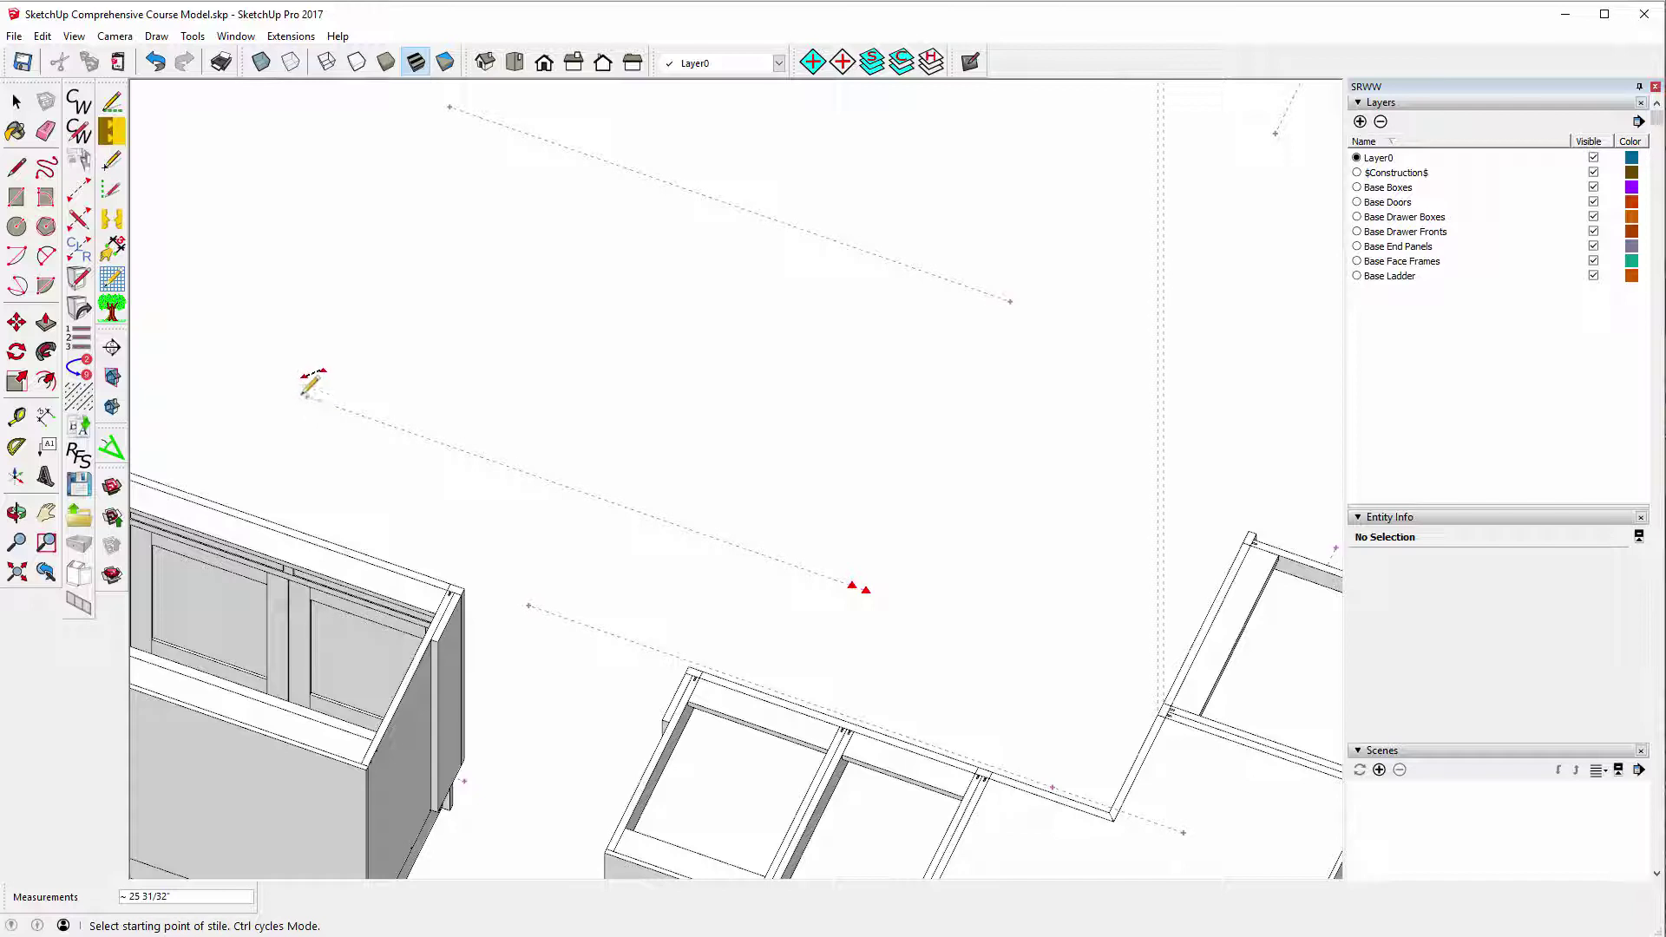
# Place a Left End Panel stile at the upper-left end of the story-stick line.
pyautogui.click(305, 396)
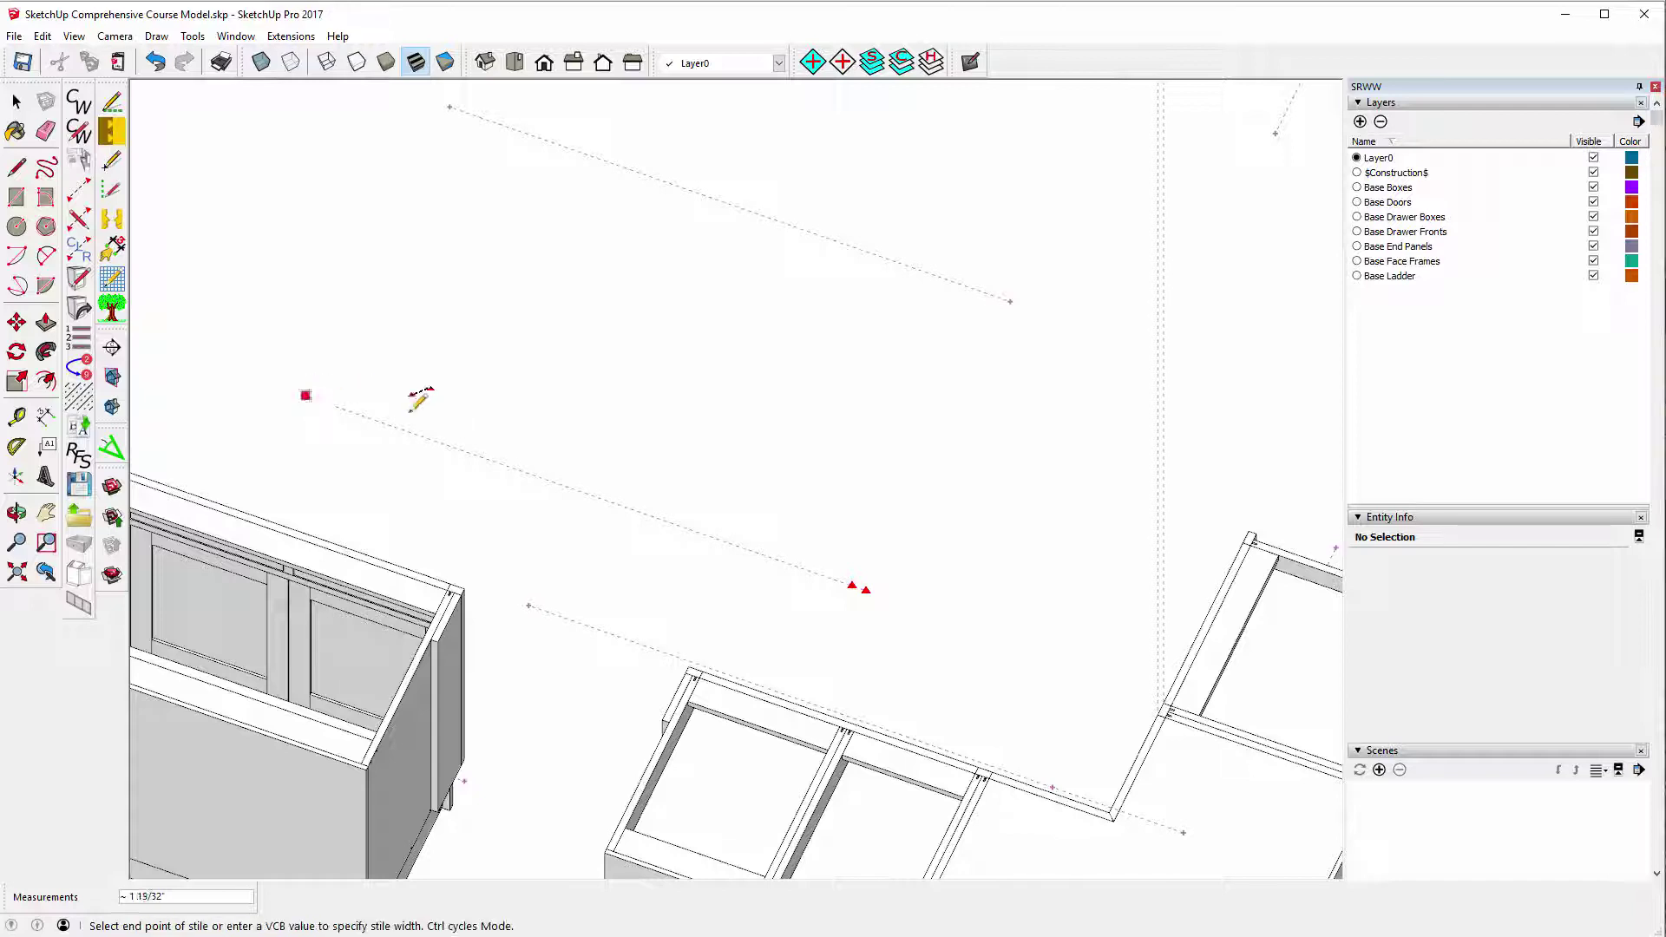
pyautogui.click(478, 454)
pyautogui.click(812, 254)
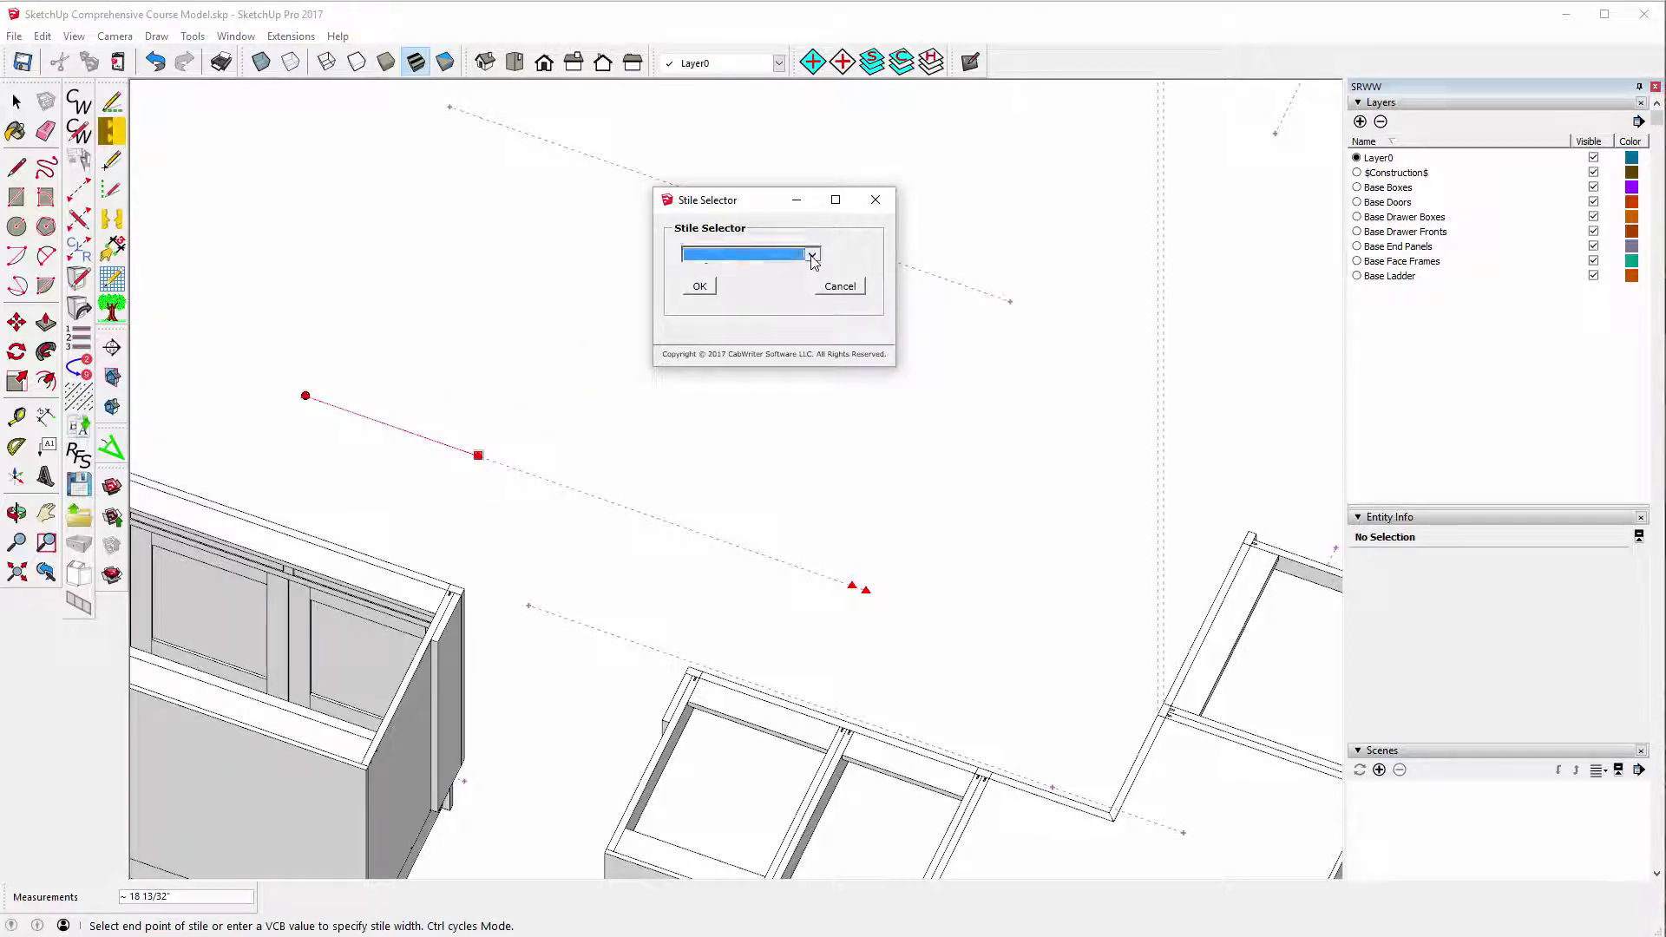
pyautogui.click(716, 296)
pyautogui.click(713, 290)
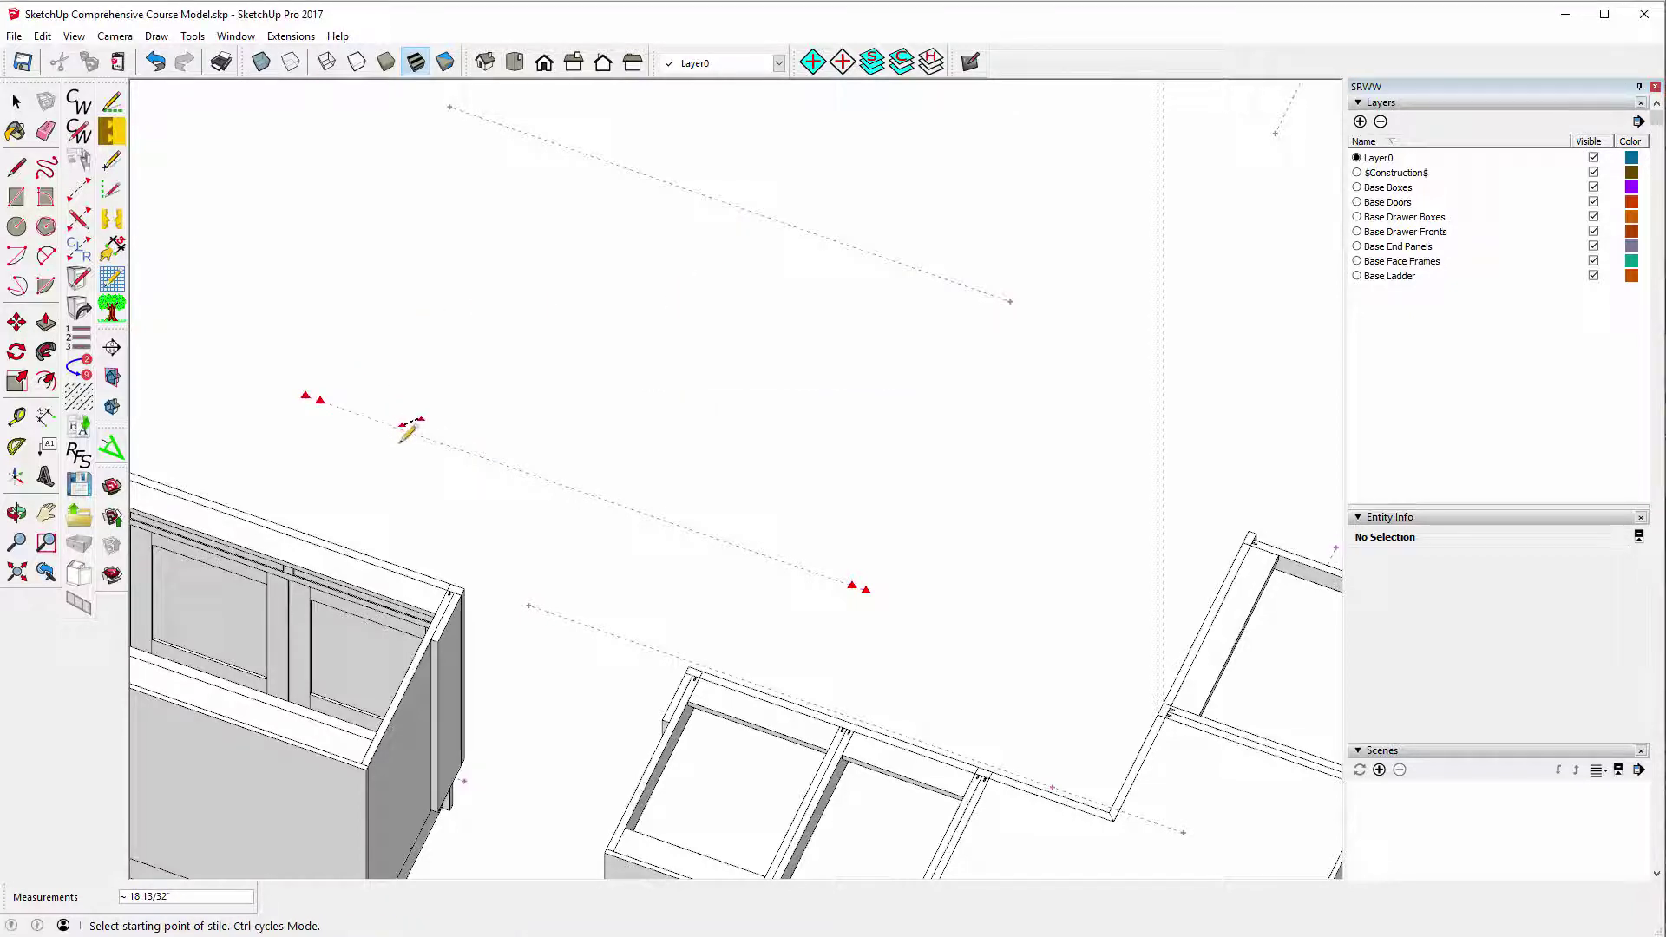
pyautogui.scroll(2, 368, 425)
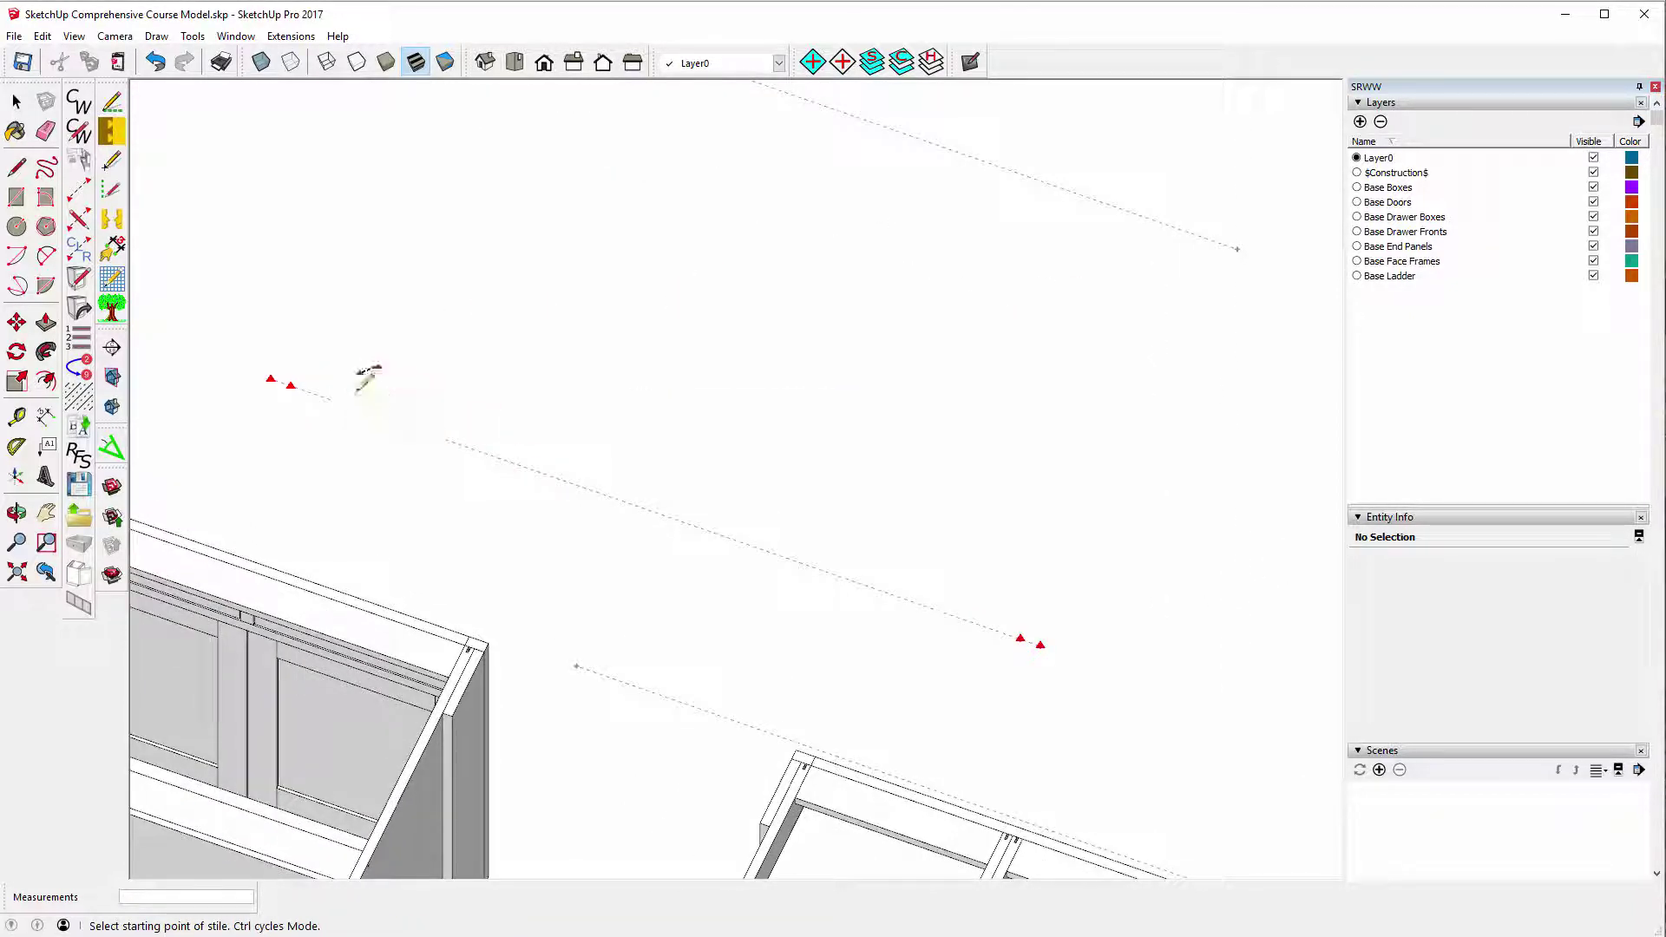
# Add two stiles using distance mode, each 15 inches in from the upper-left and lower-right end stiles.
pyautogui.press('ctrl')
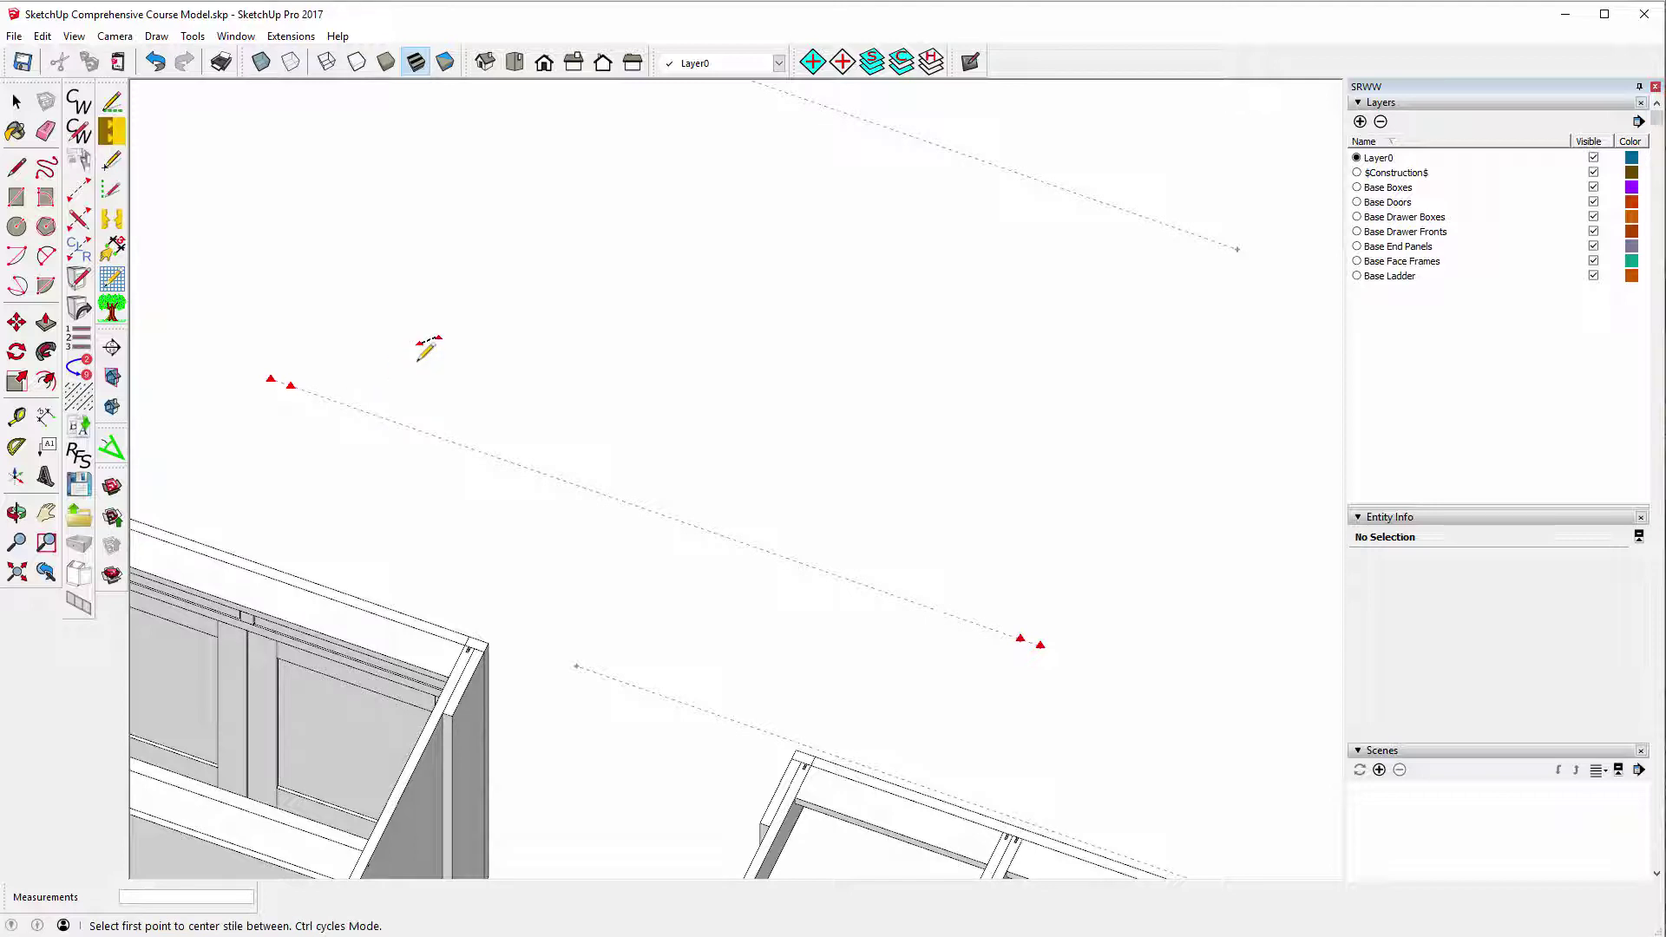
pyautogui.press('ctrl')
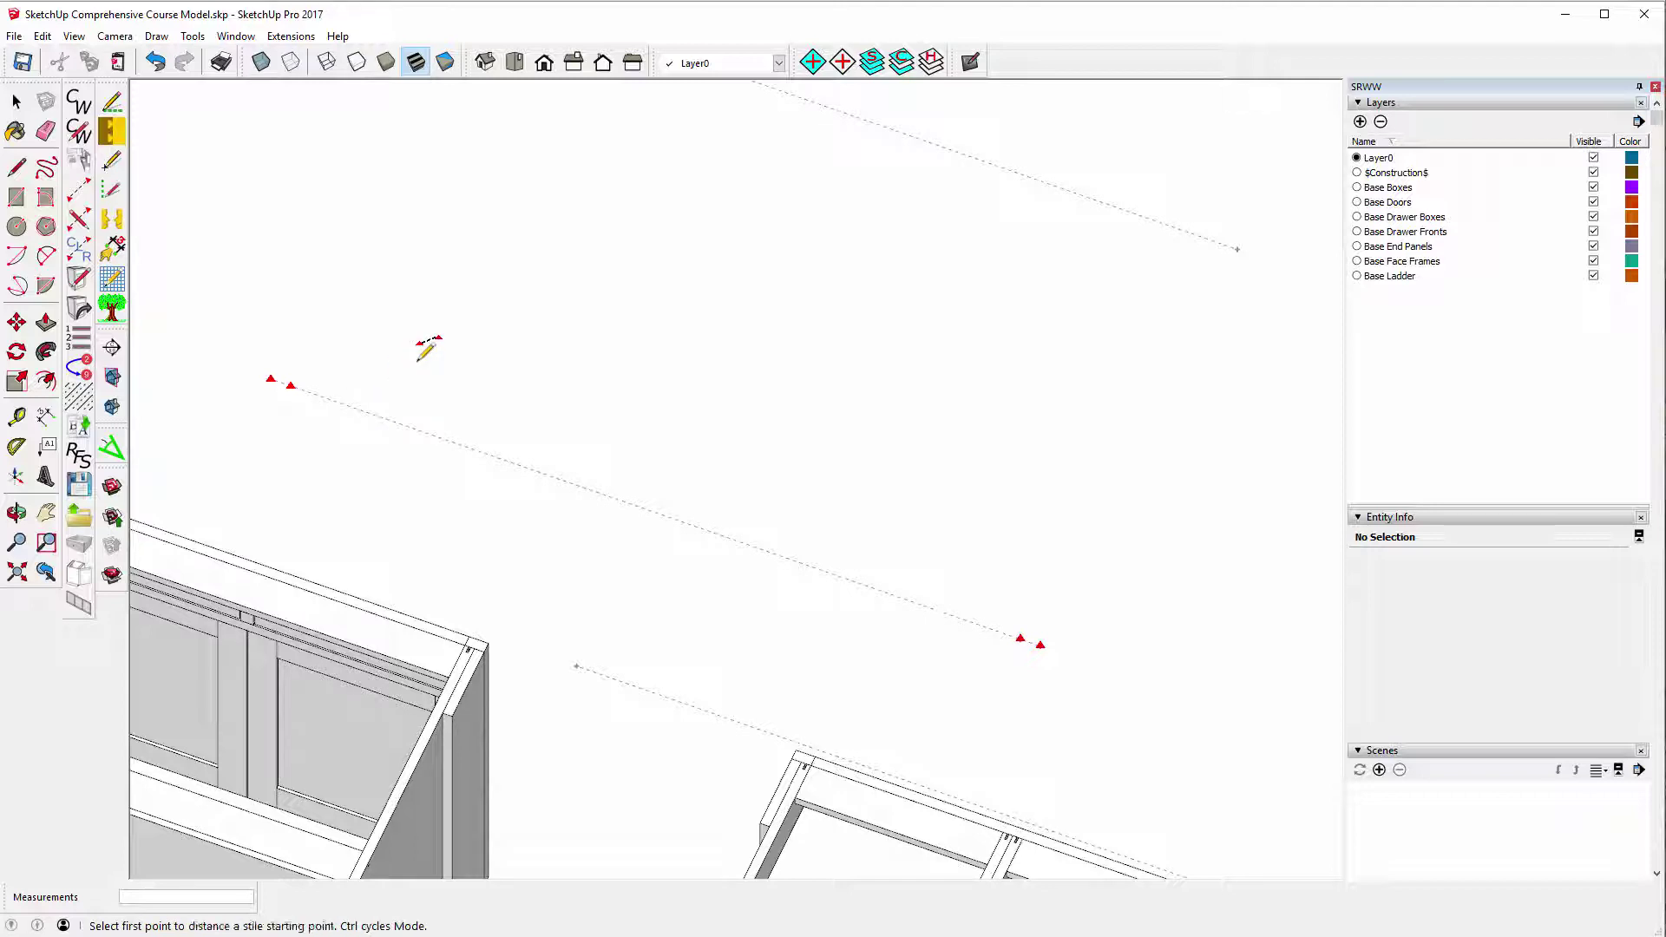
pyautogui.click(292, 384)
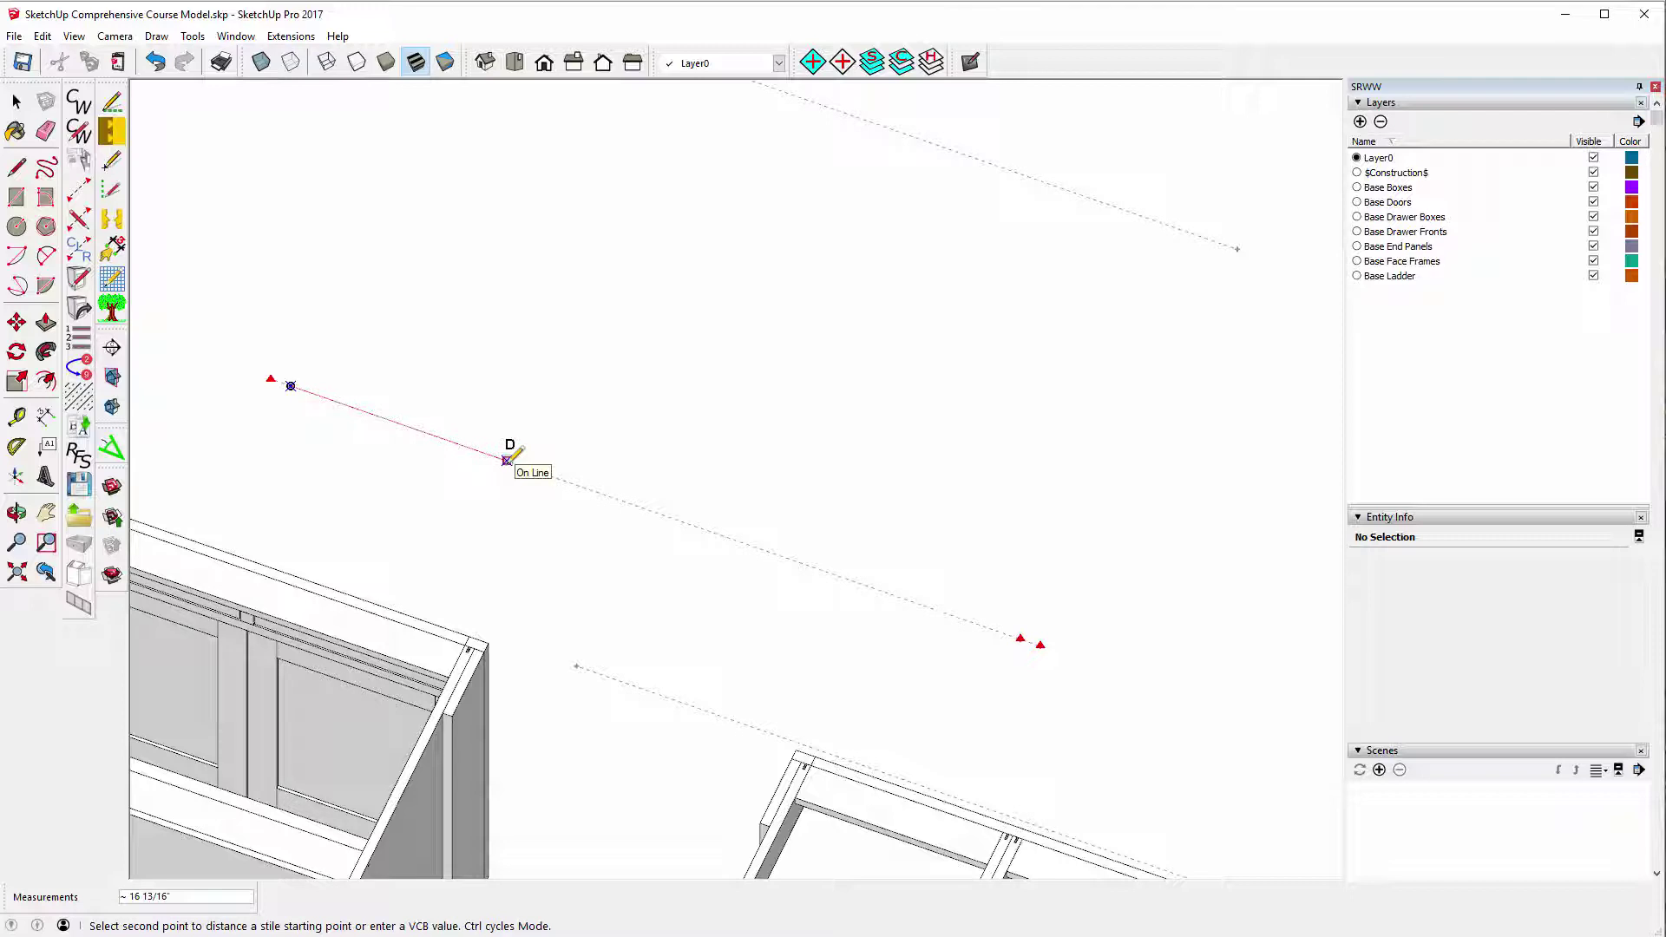
pyautogui.write('15')
pyautogui.press('Return')
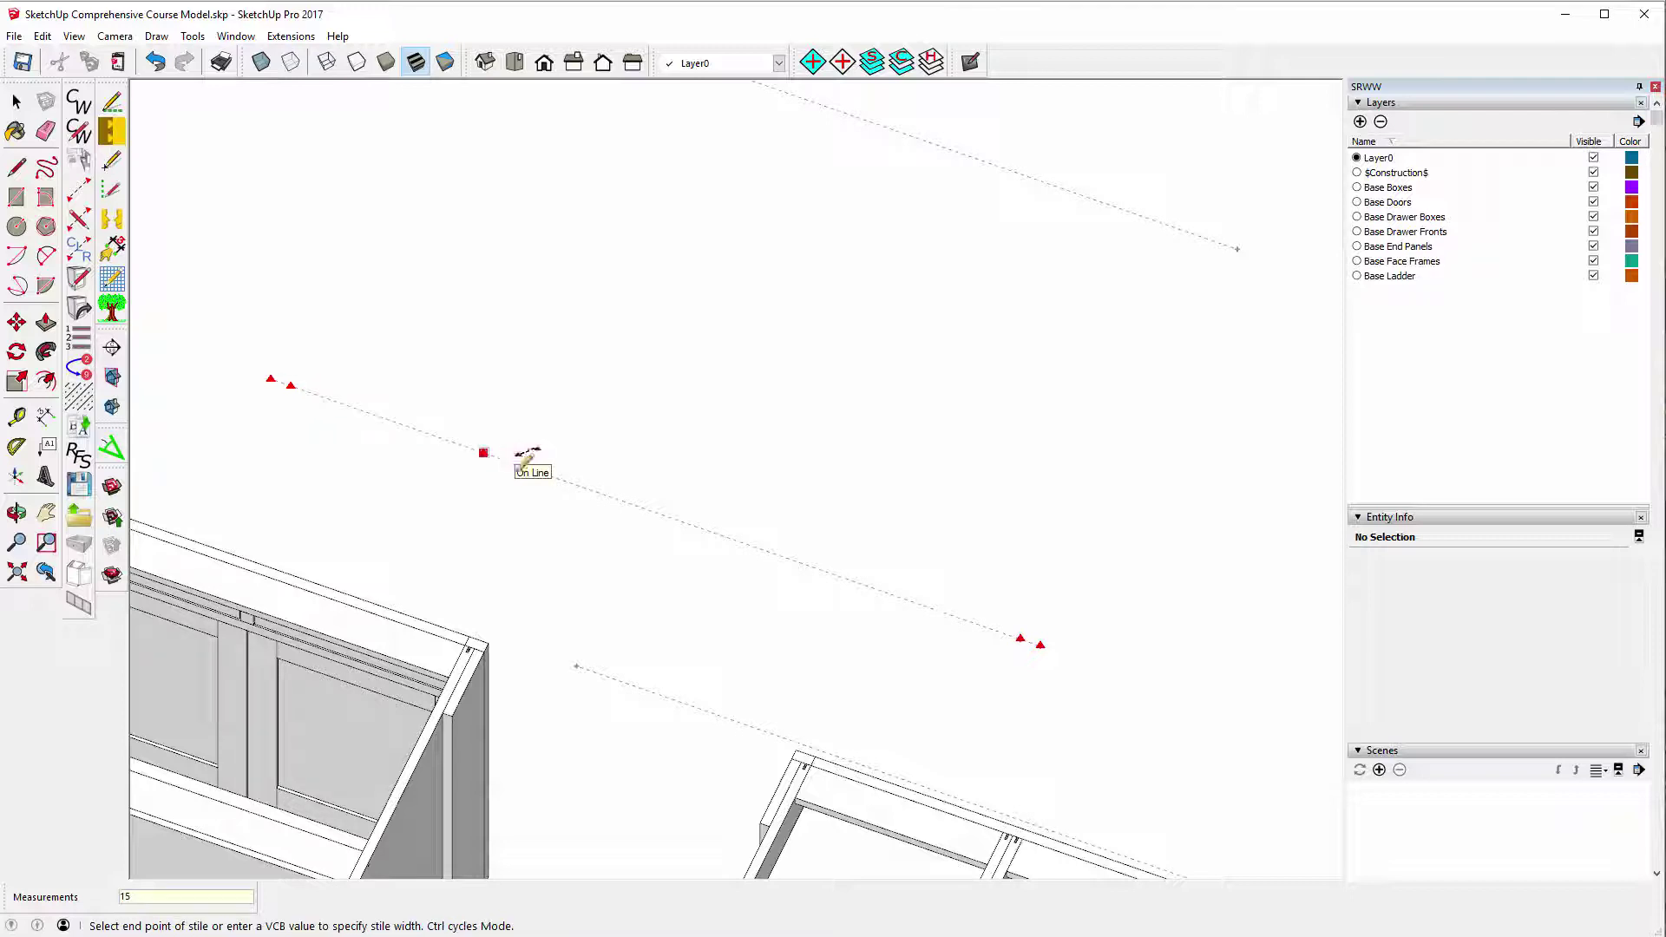
pyautogui.click(560, 479)
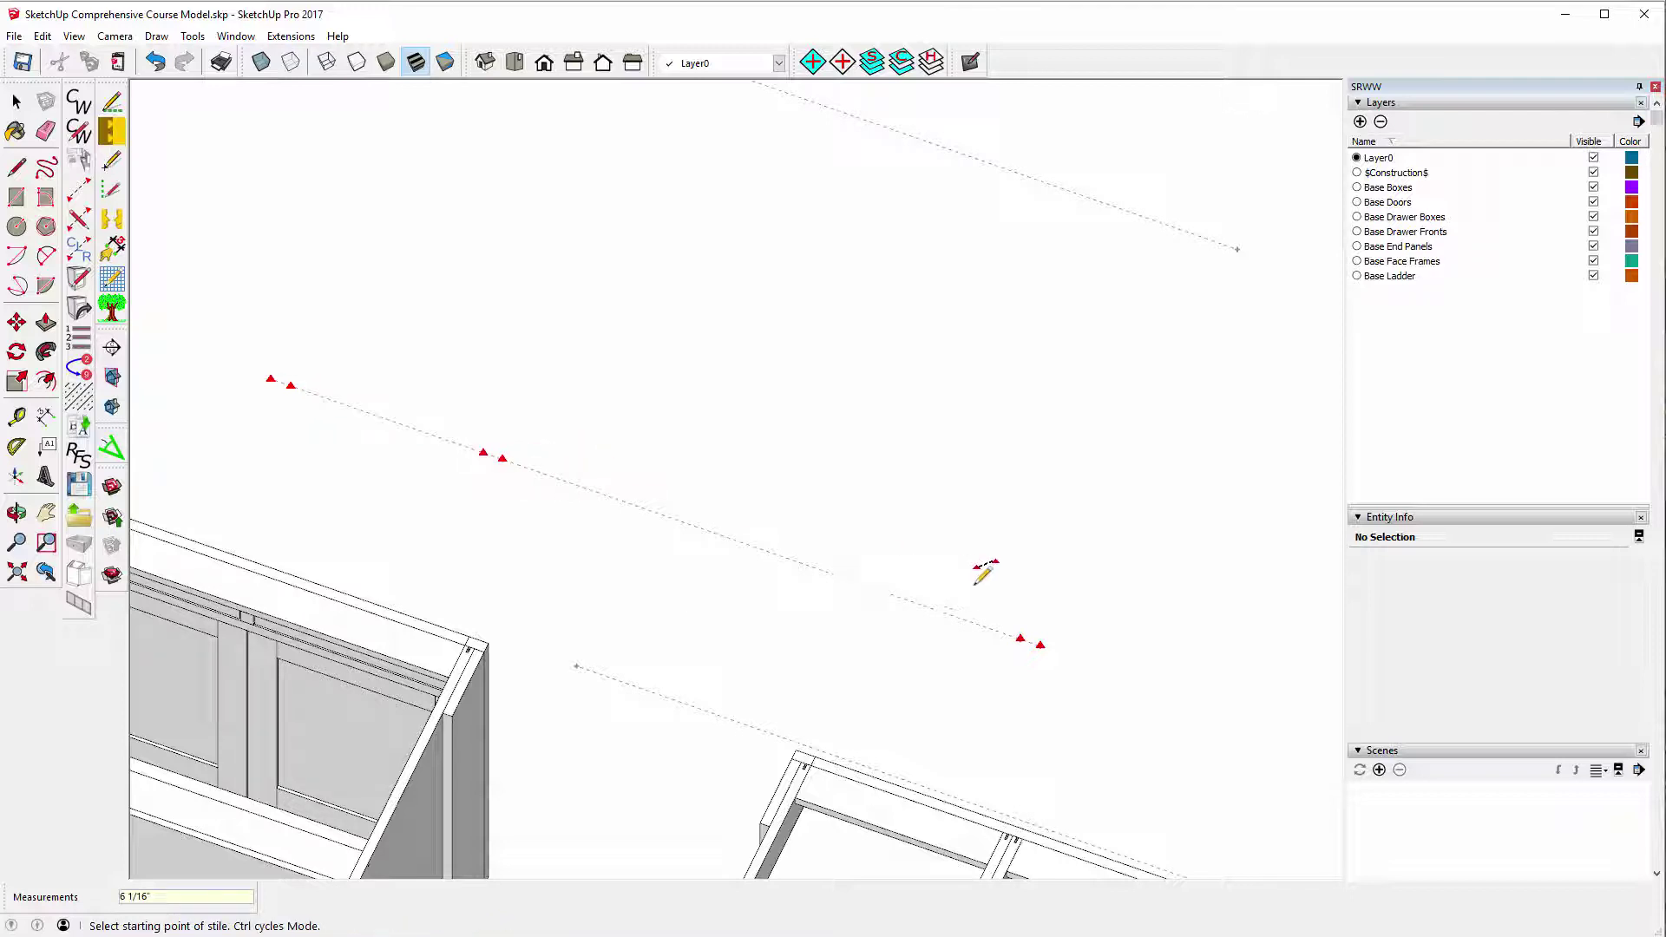
pyautogui.click(1020, 639)
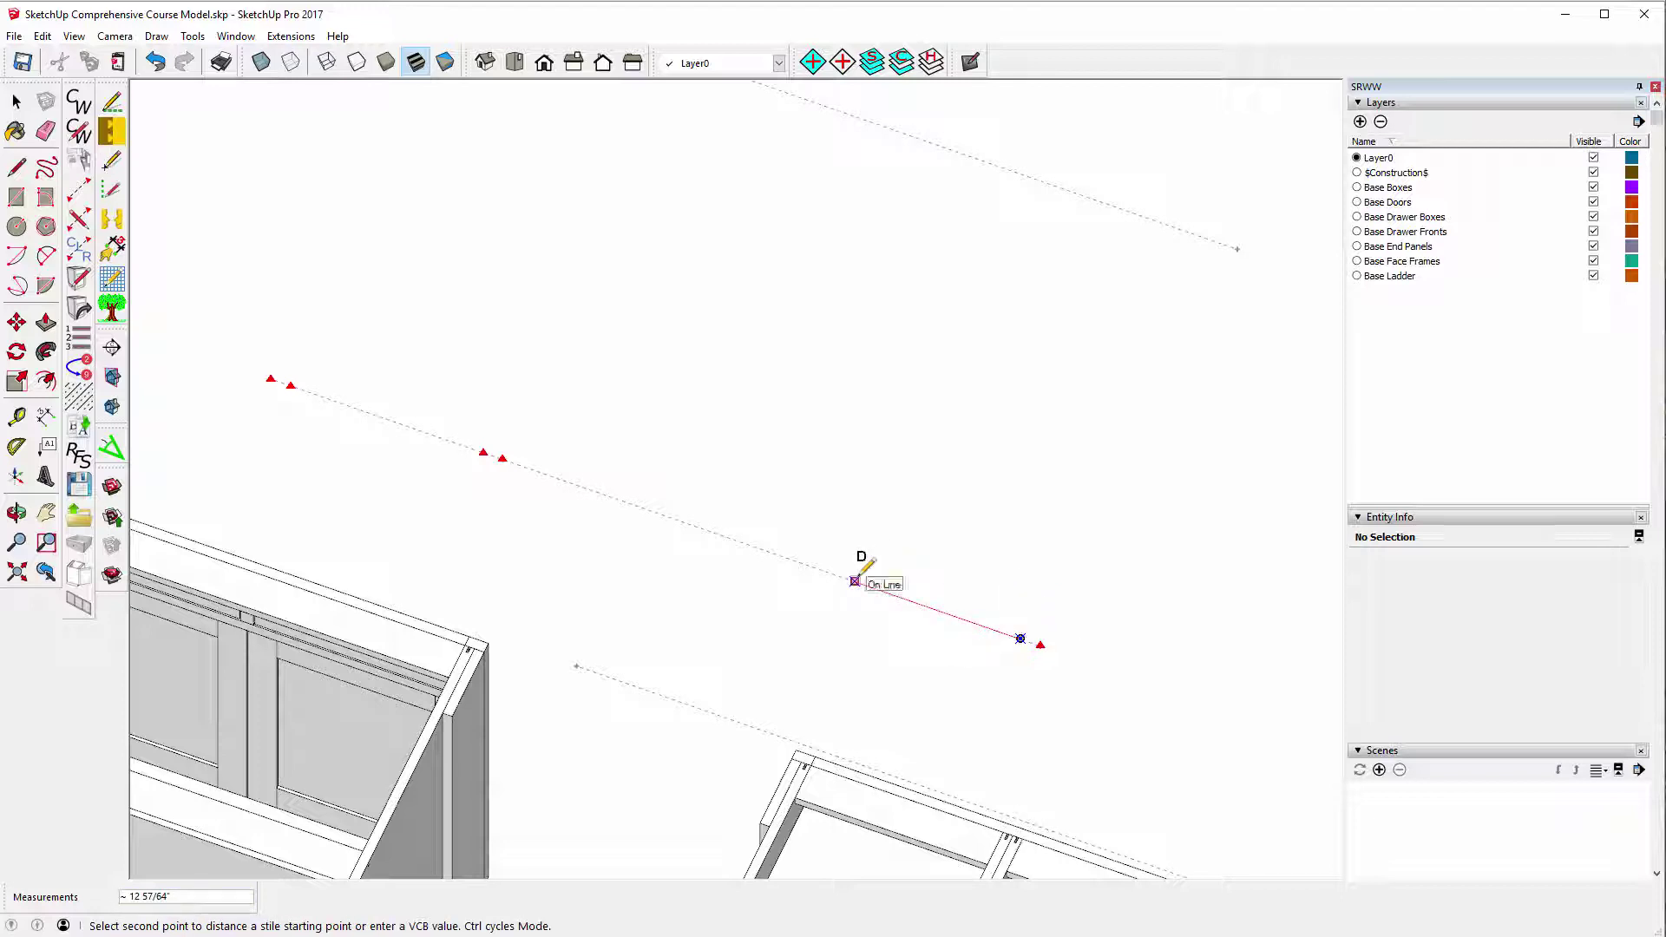
pyautogui.press('Return')
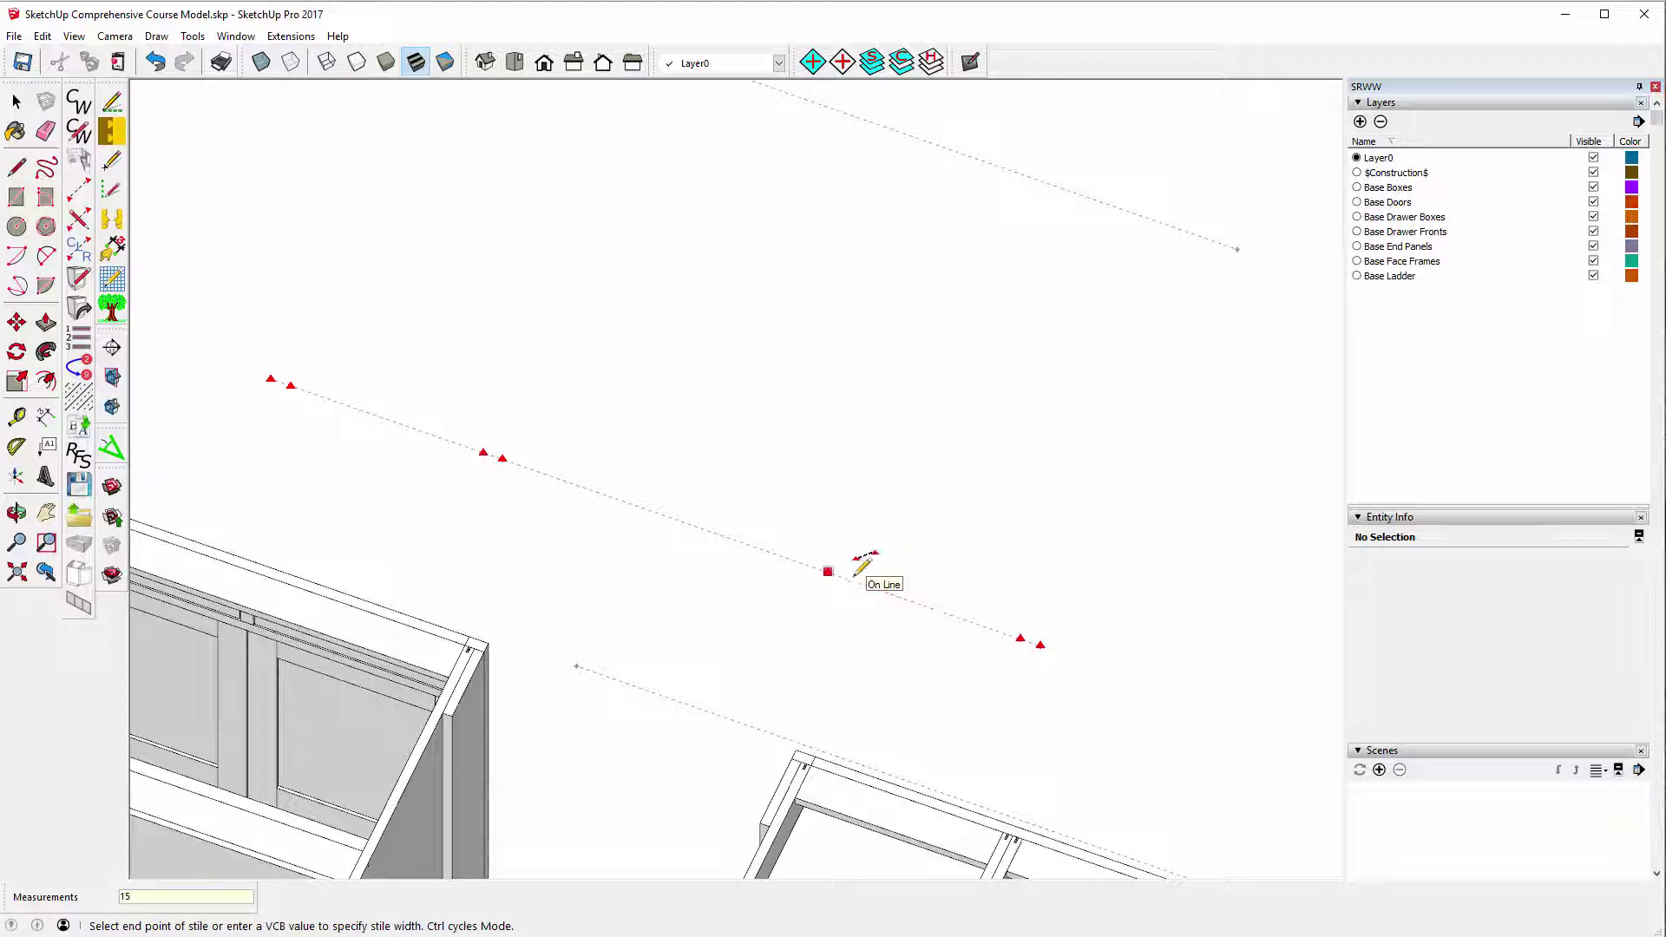
pyautogui.click(755, 544)
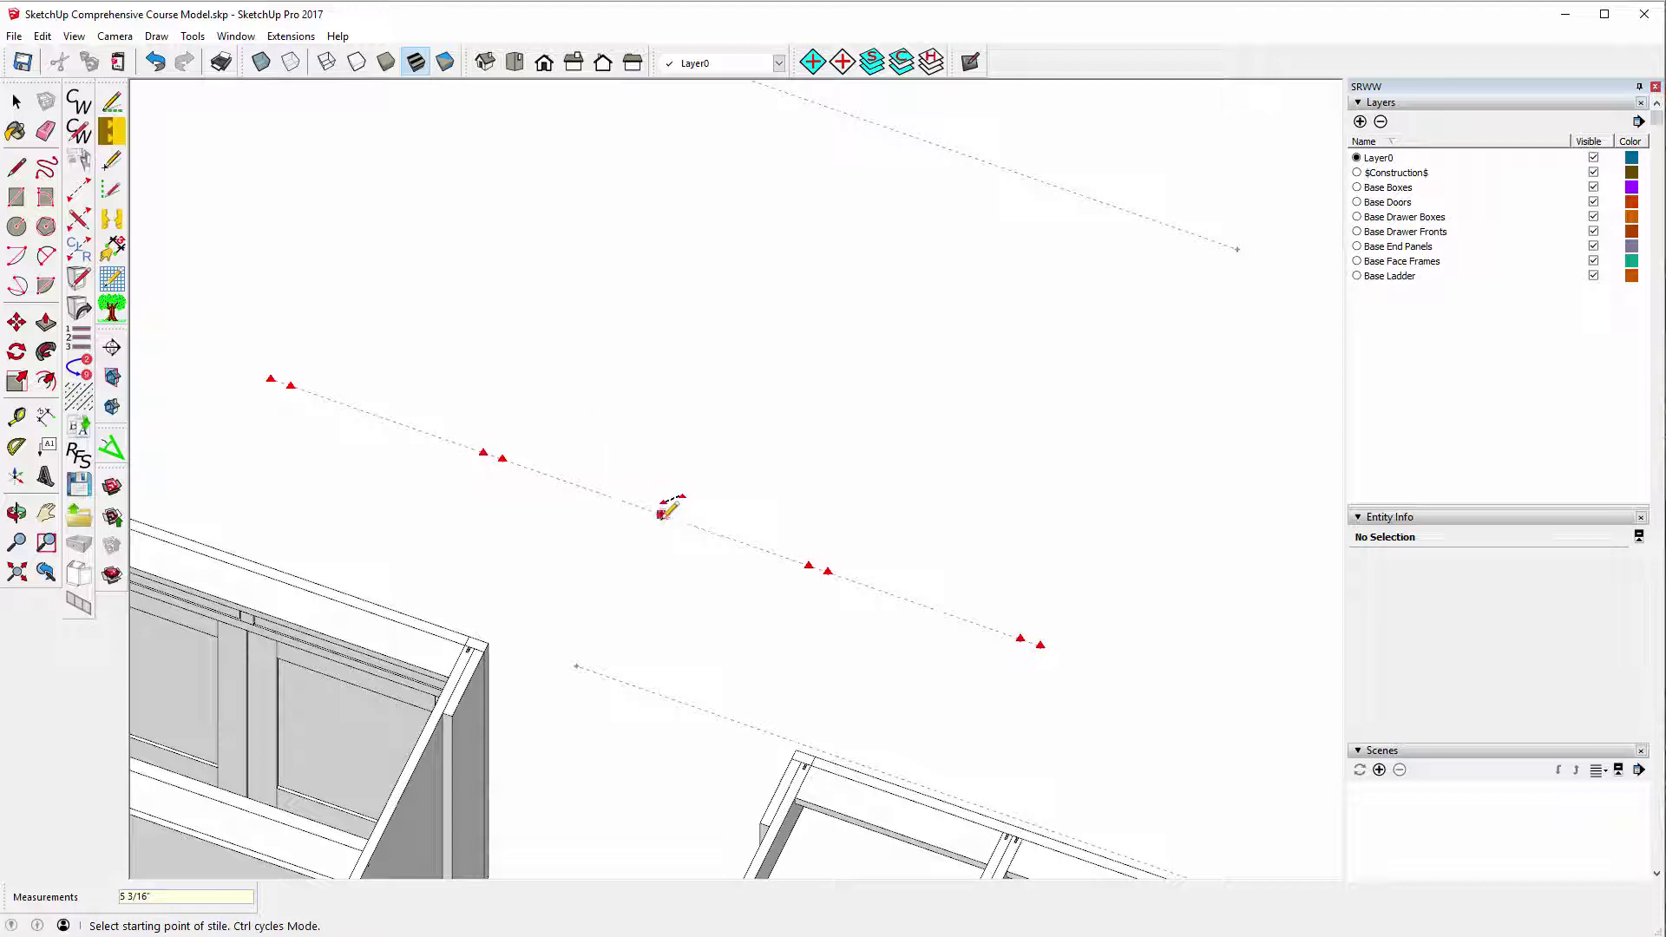
# In CabWriter Settings, set the Base Cabinets Counter Top Height to 32" and update.
pyautogui.click(78, 130)
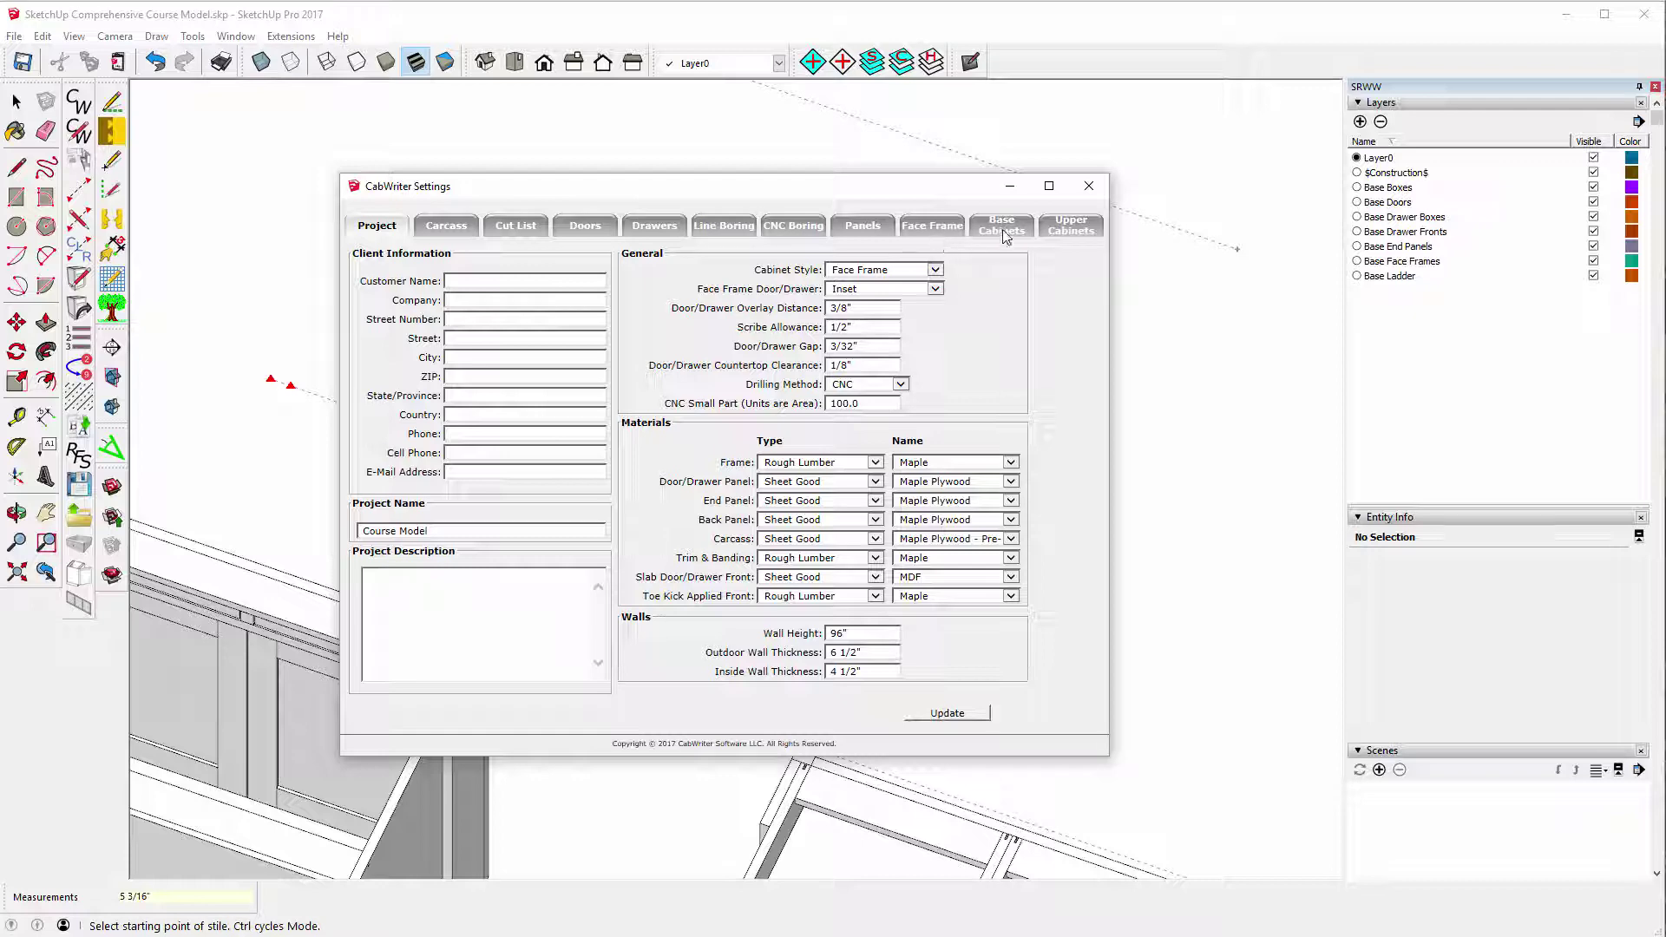
pyautogui.click(1003, 231)
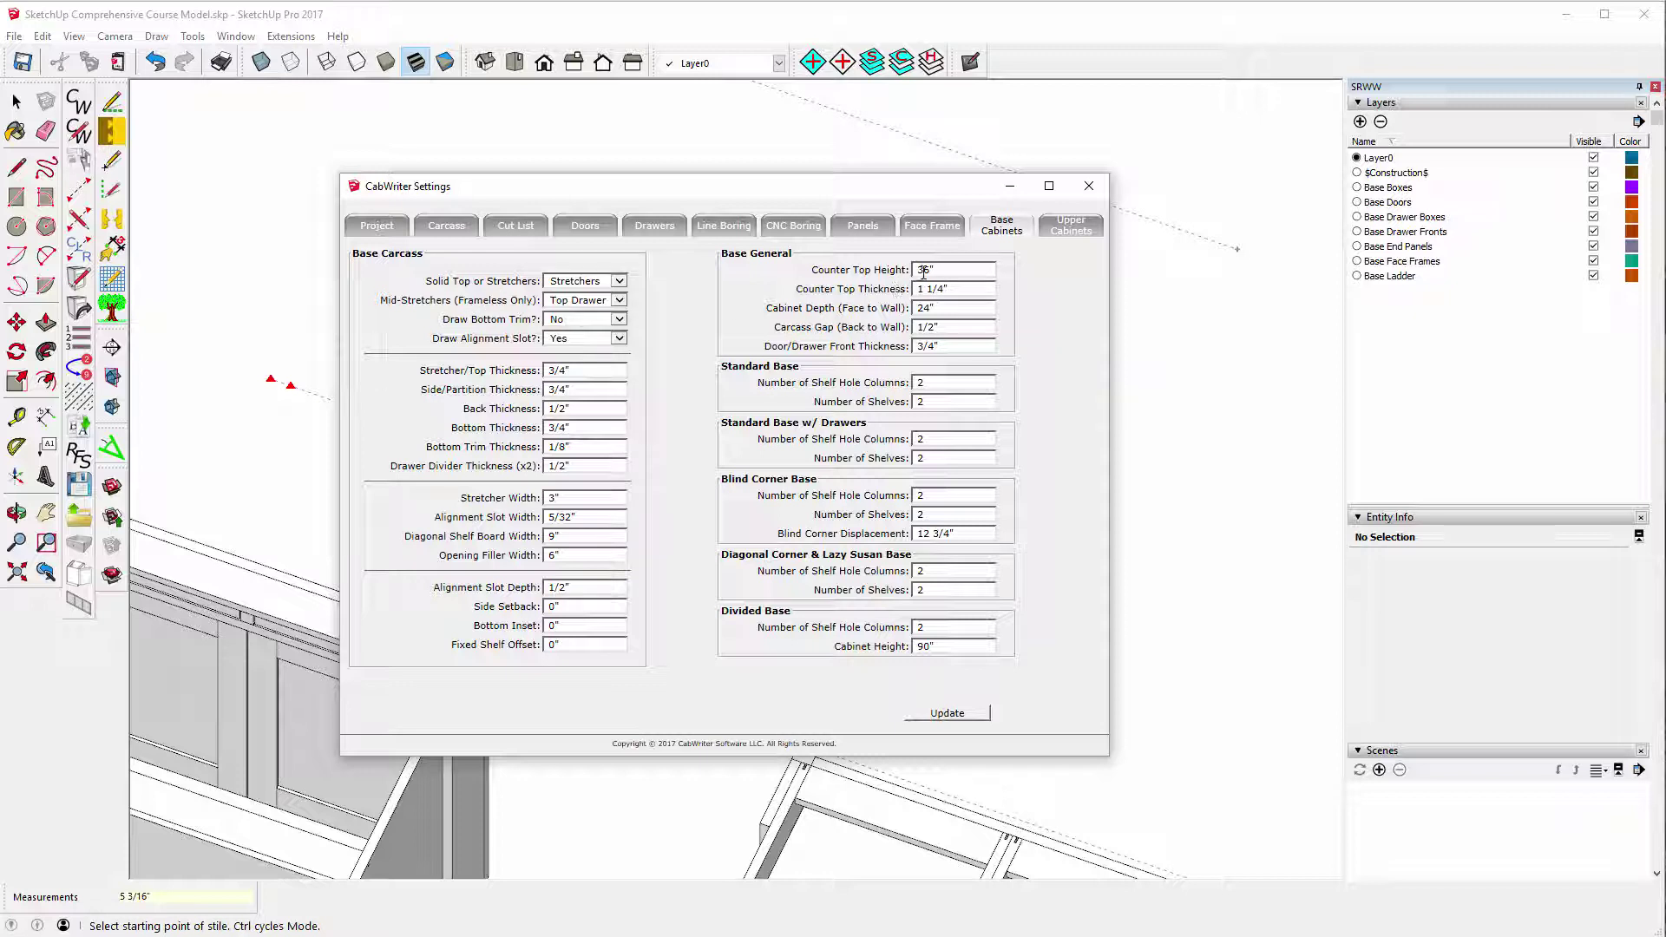
pyautogui.moveTo(930, 270); pyautogui.dragTo(916, 276)
pyautogui.click(949, 713)
# Set Base Drawer Face Style to Slab on the Drawers tab, update, and close the settings.
pyautogui.click(653, 227)
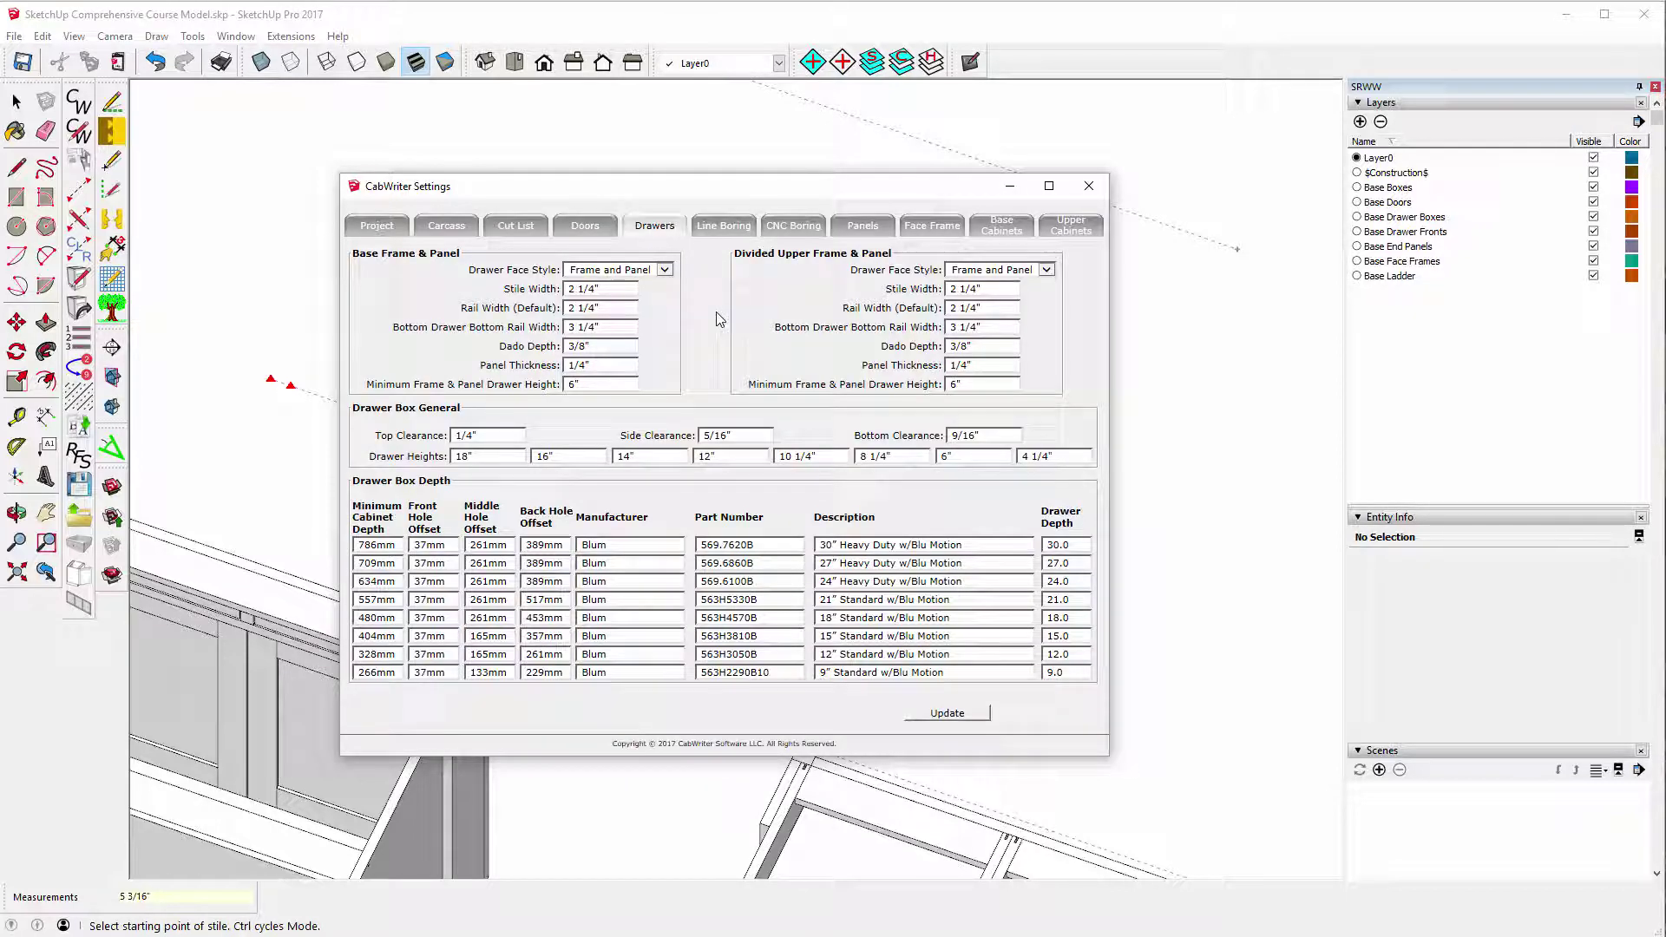
pyautogui.click(664, 270)
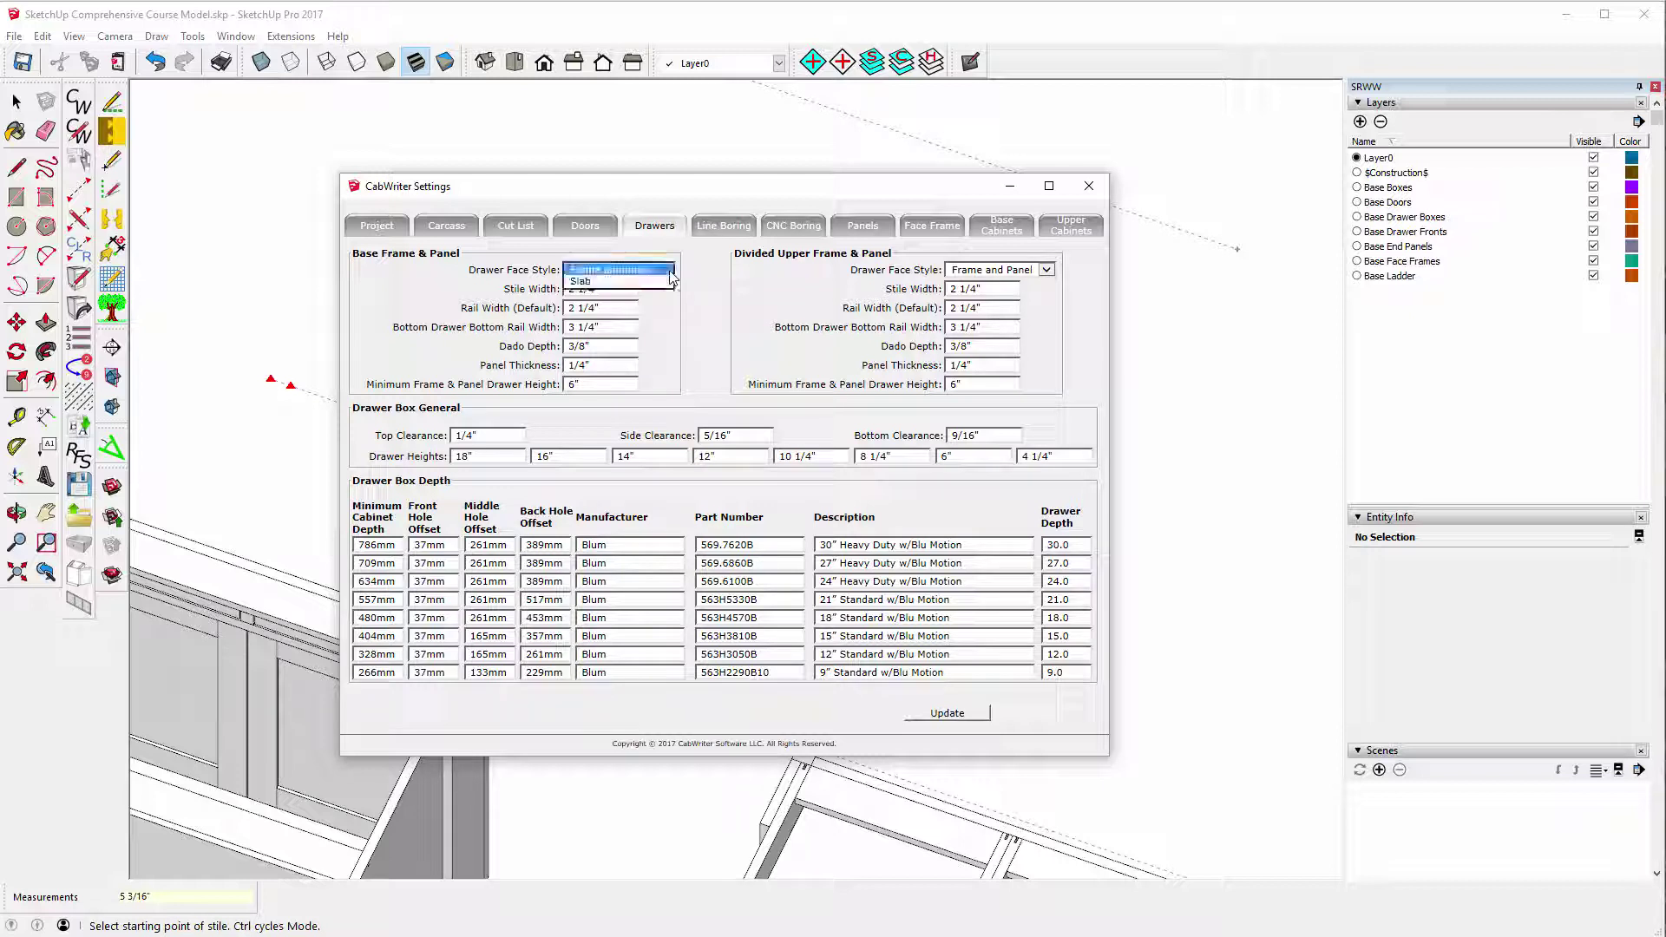
pyautogui.click(597, 282)
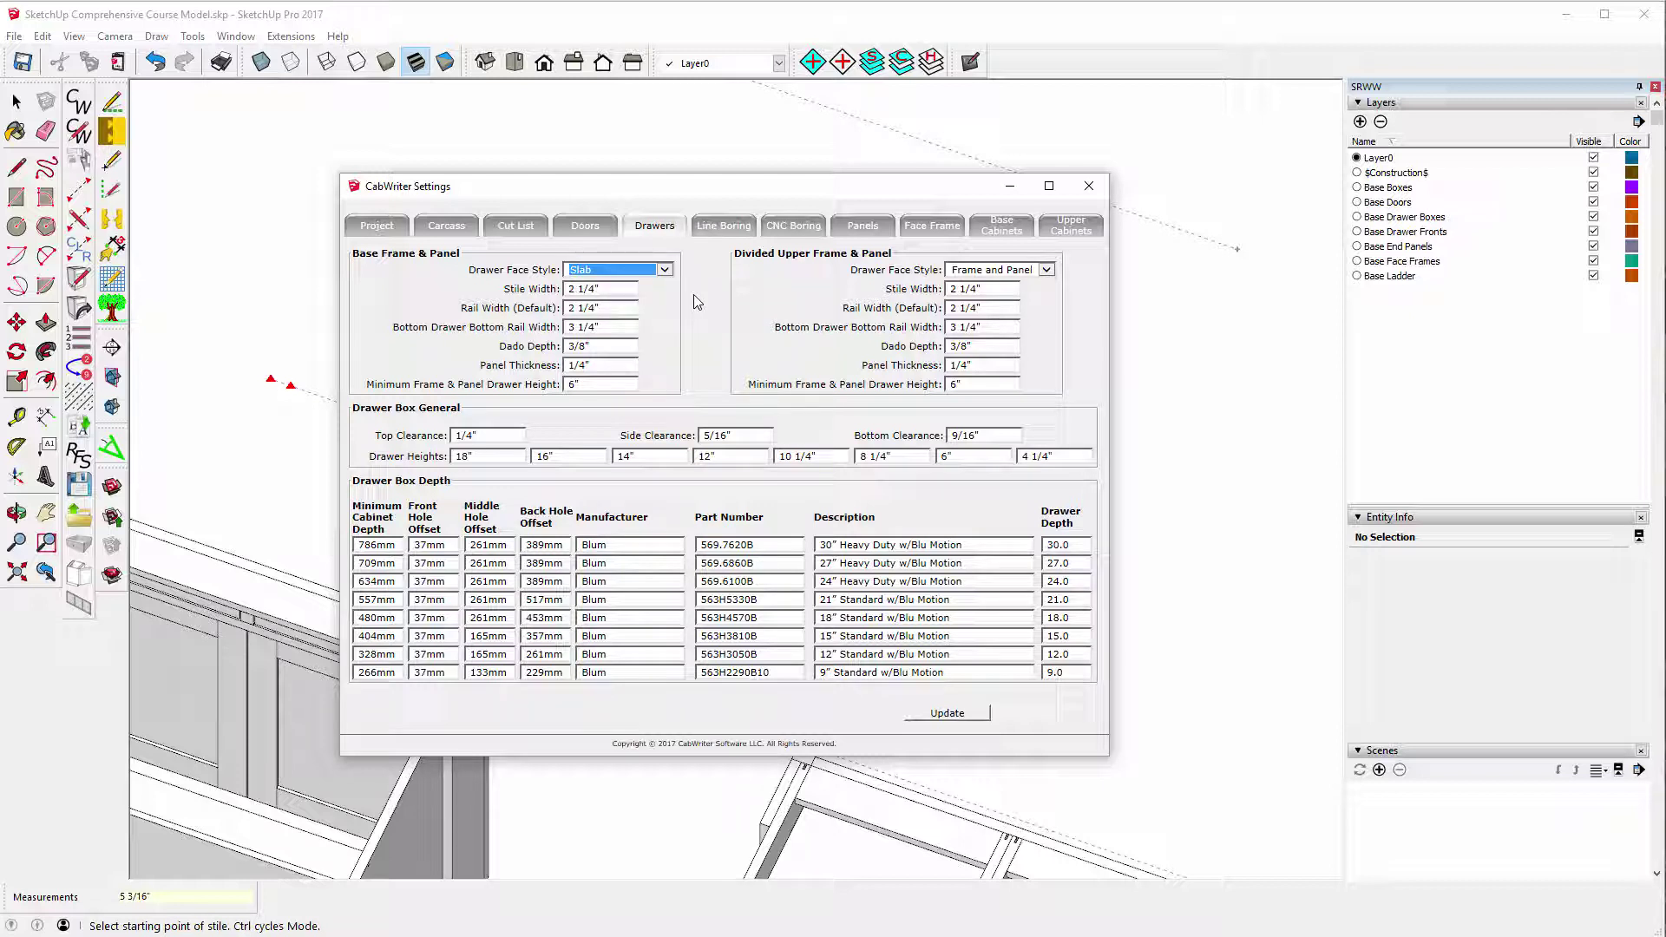
pyautogui.click(948, 717)
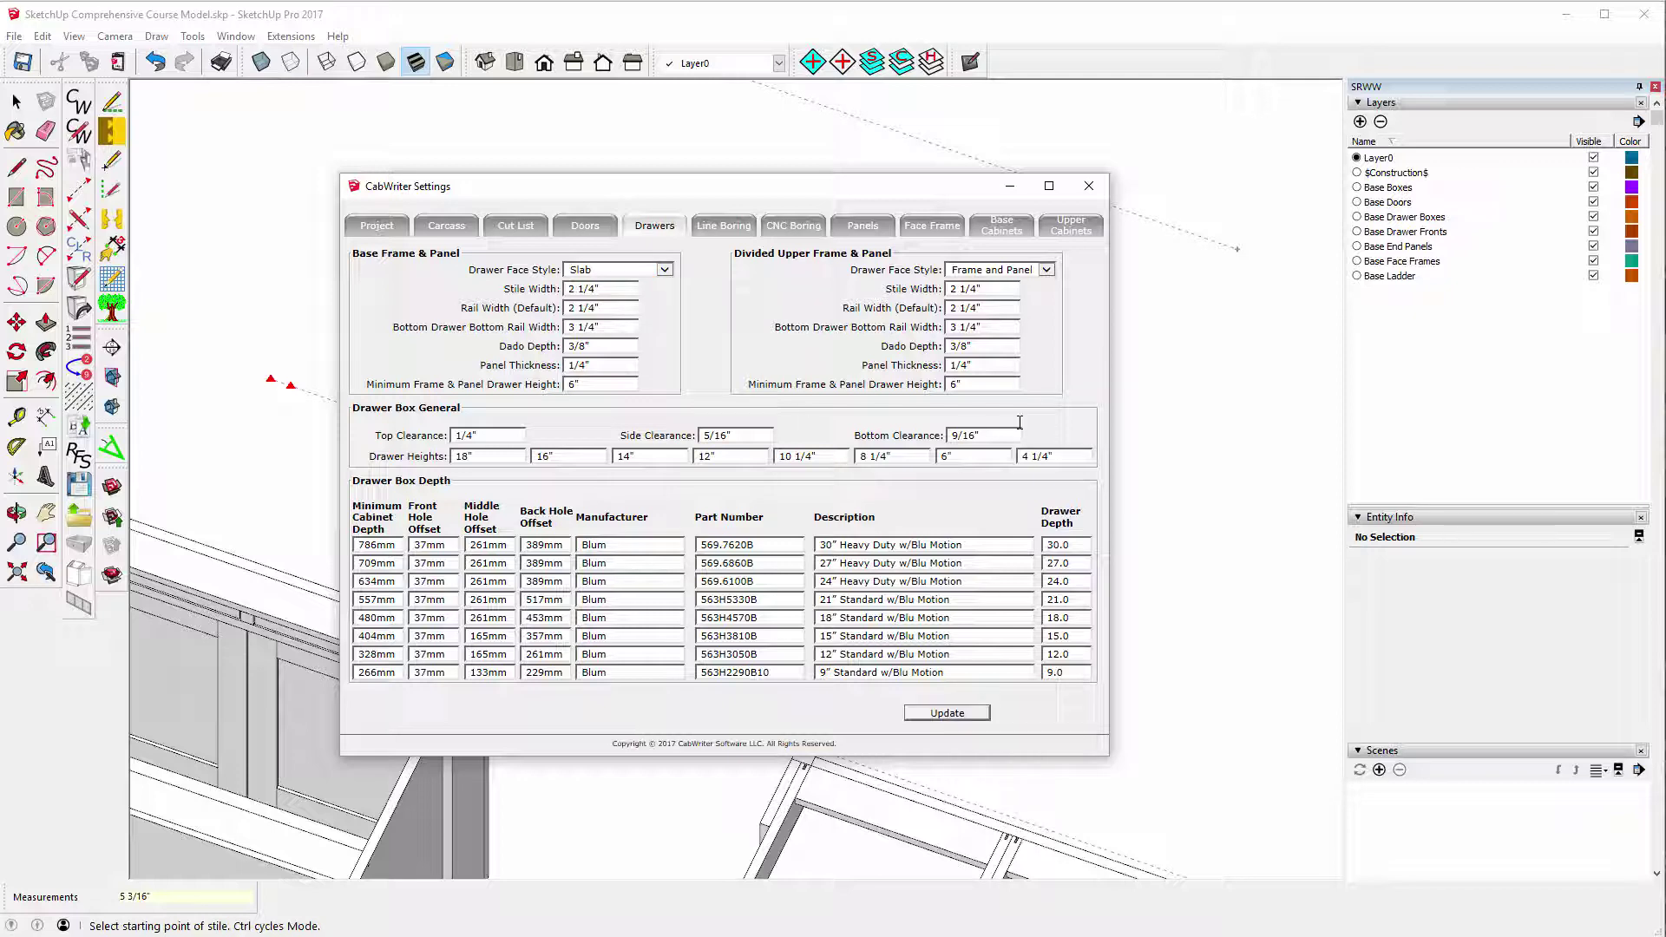
pyautogui.click(1088, 185)
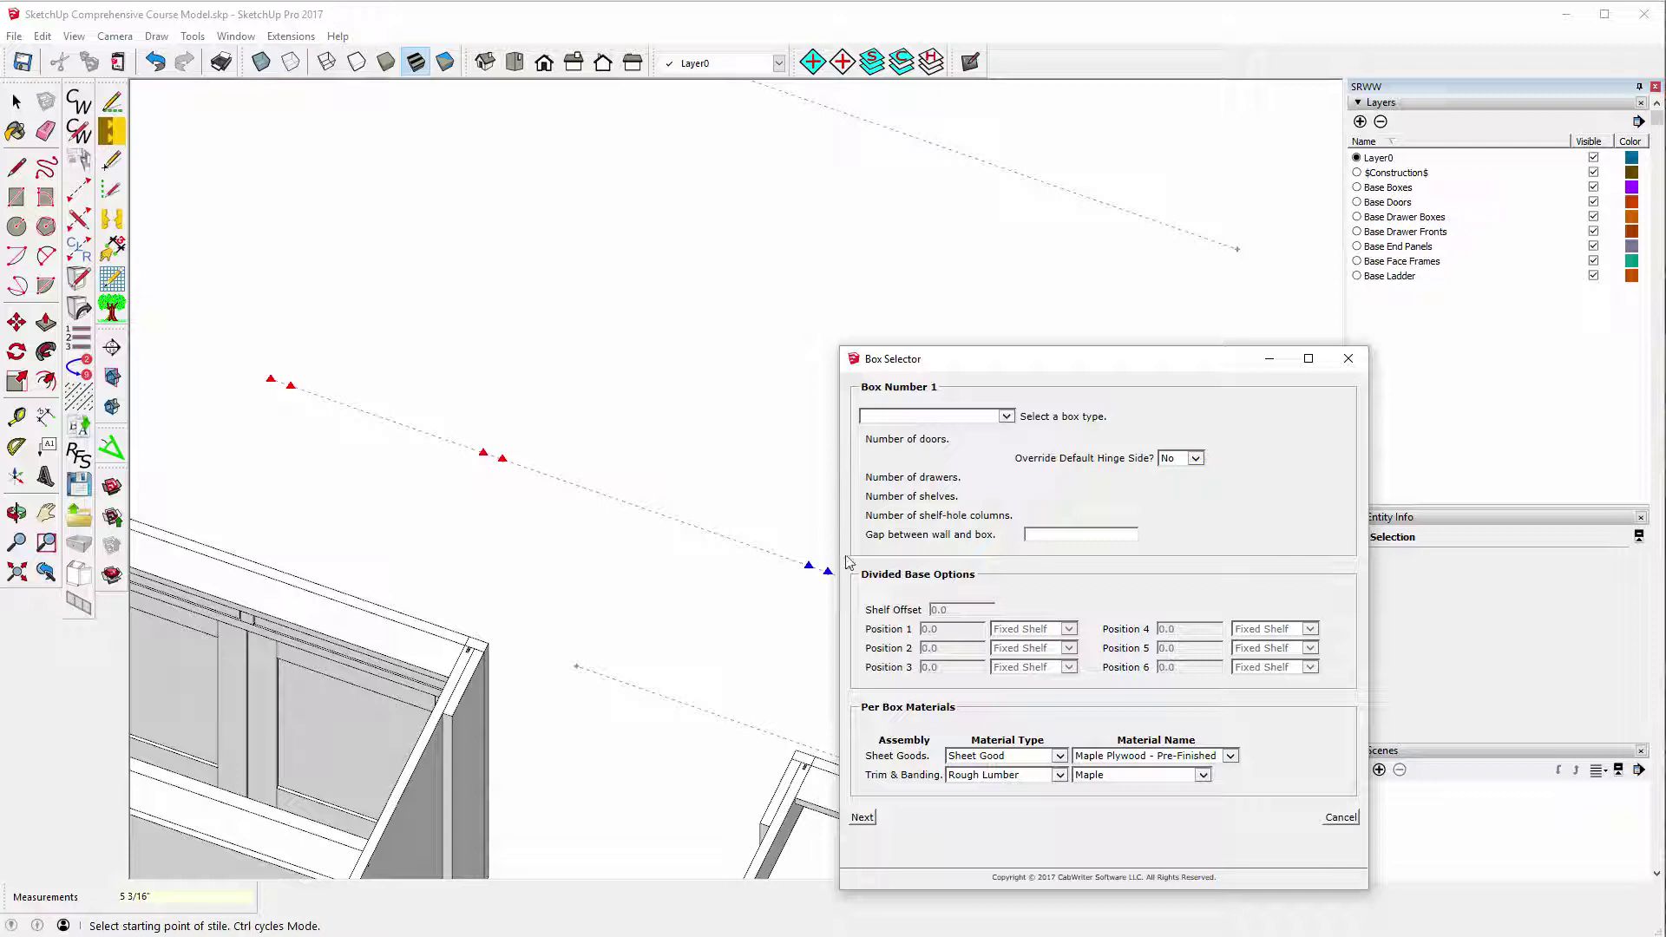
pyautogui.click(1005, 417)
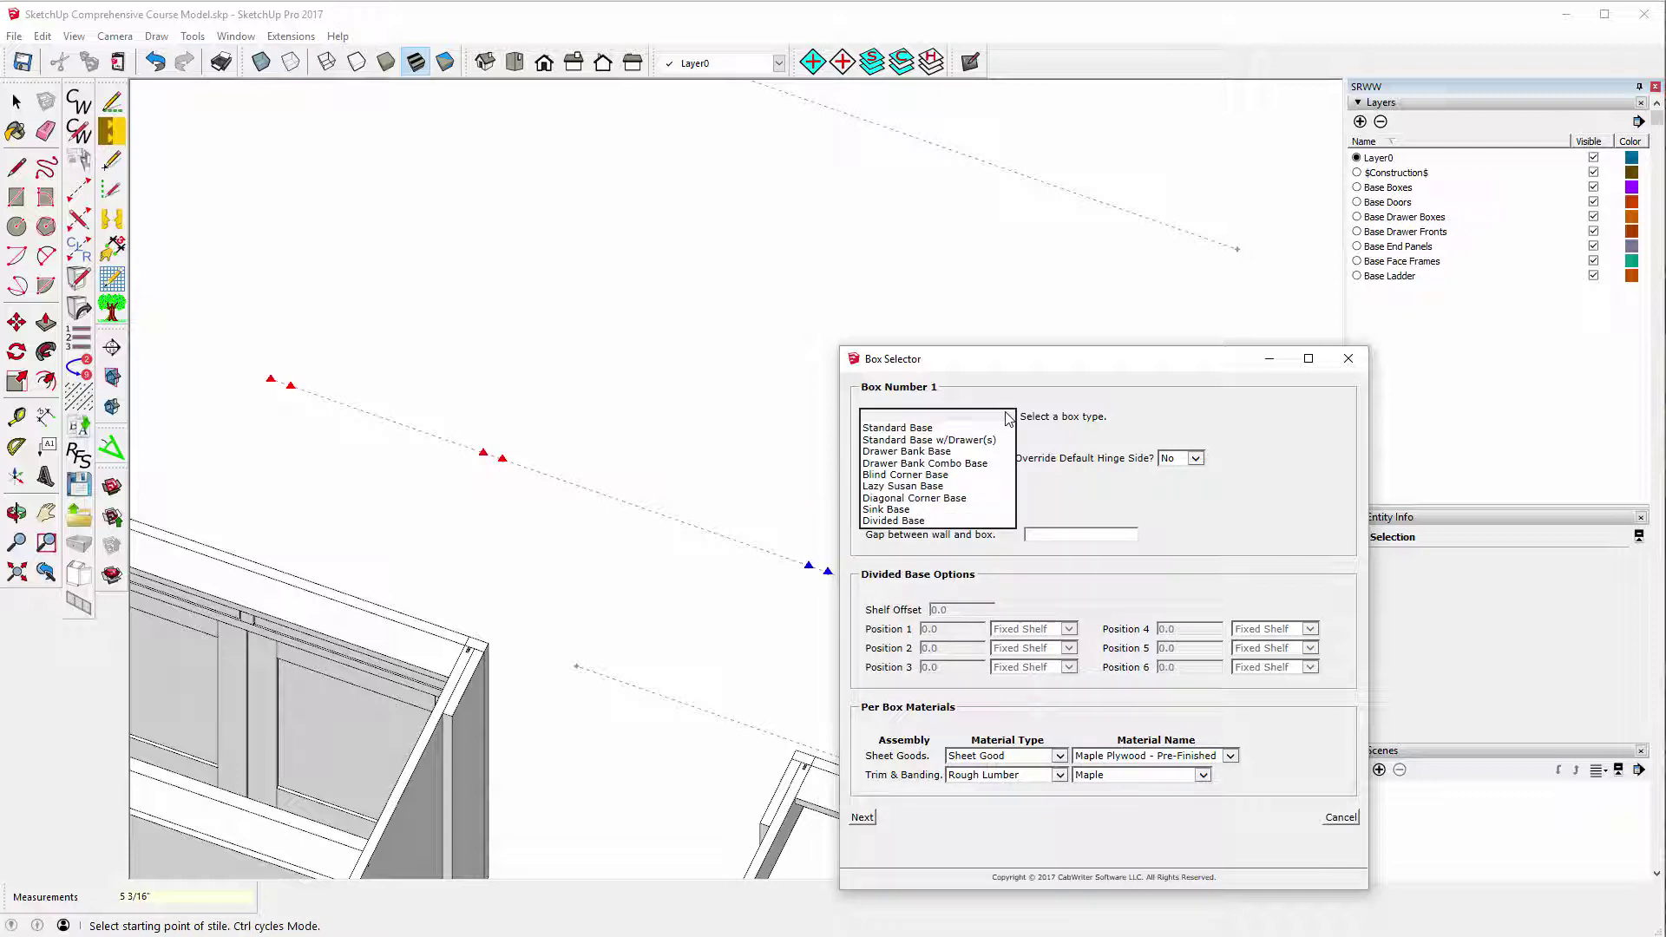
pyautogui.click(1063, 373)
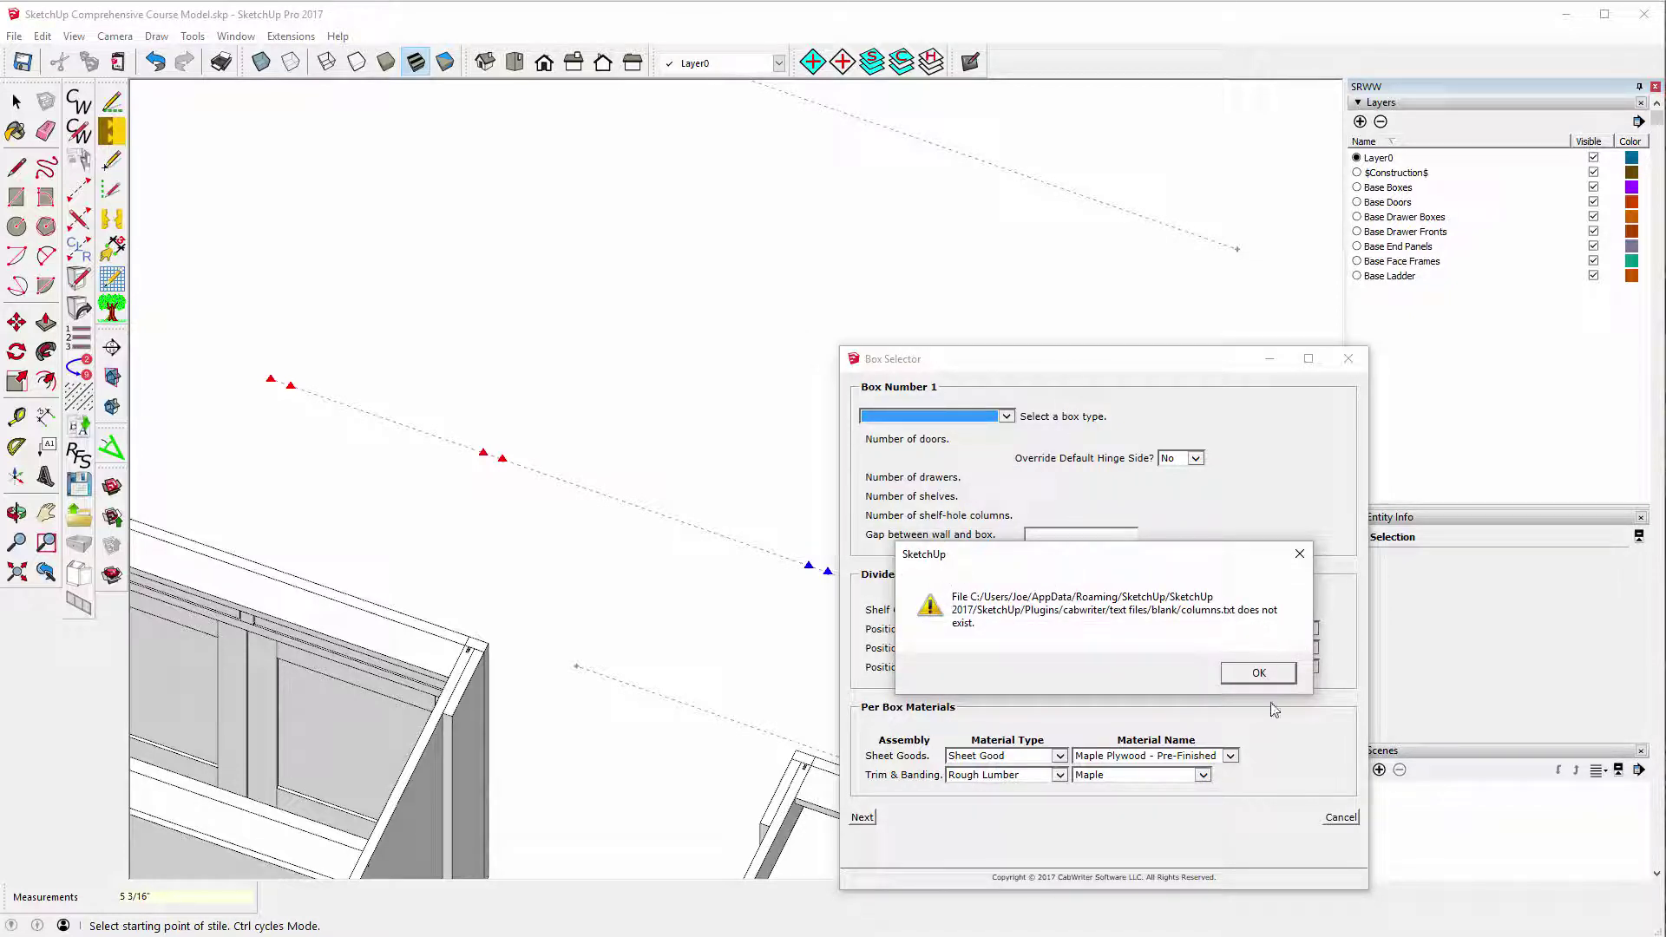
pyautogui.click(1260, 673)
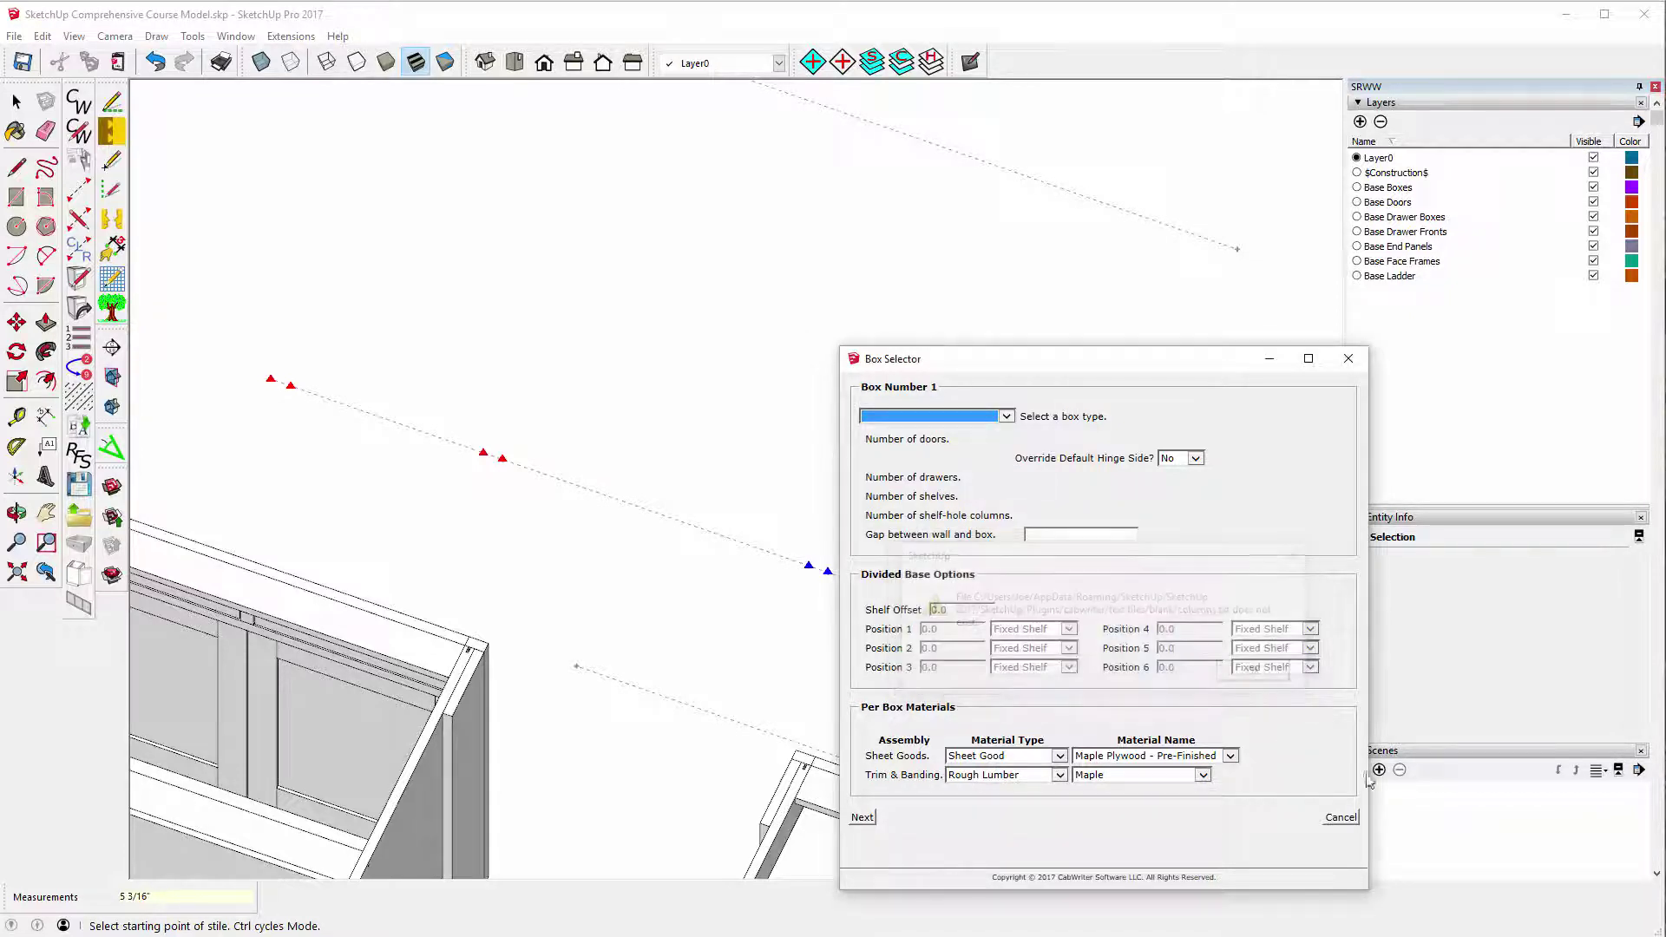
pyautogui.click(1340, 816)
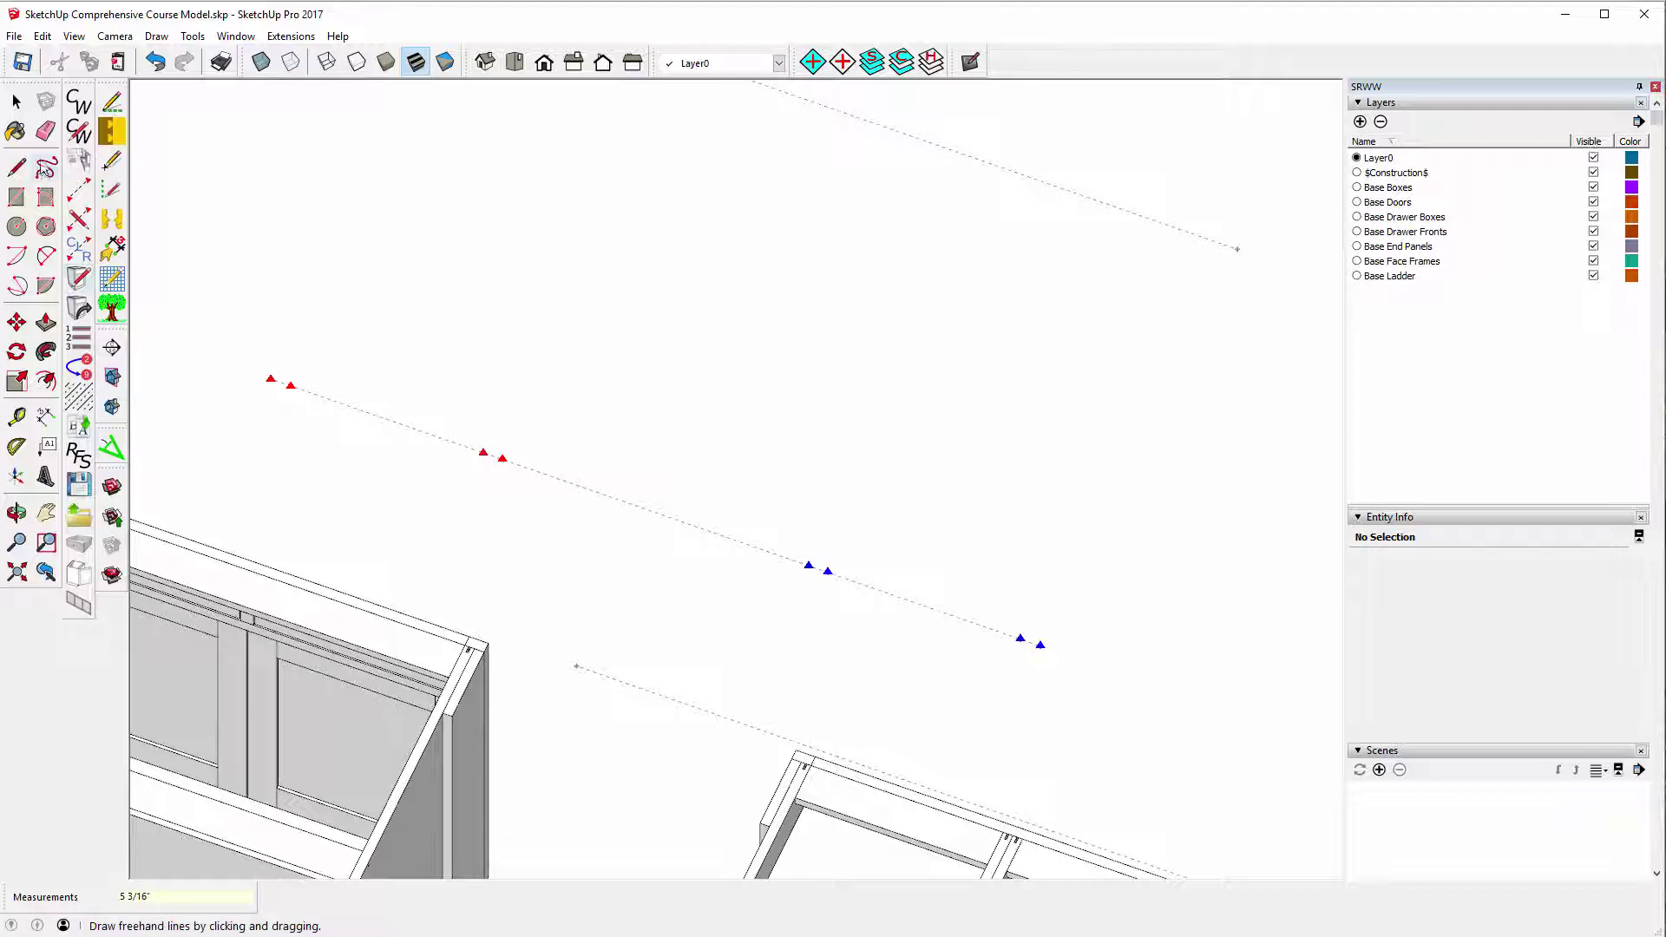
# Show the CabWriter Face Frame settings with base drawer front heights, back in the course model window.
pyautogui.click(80, 133)
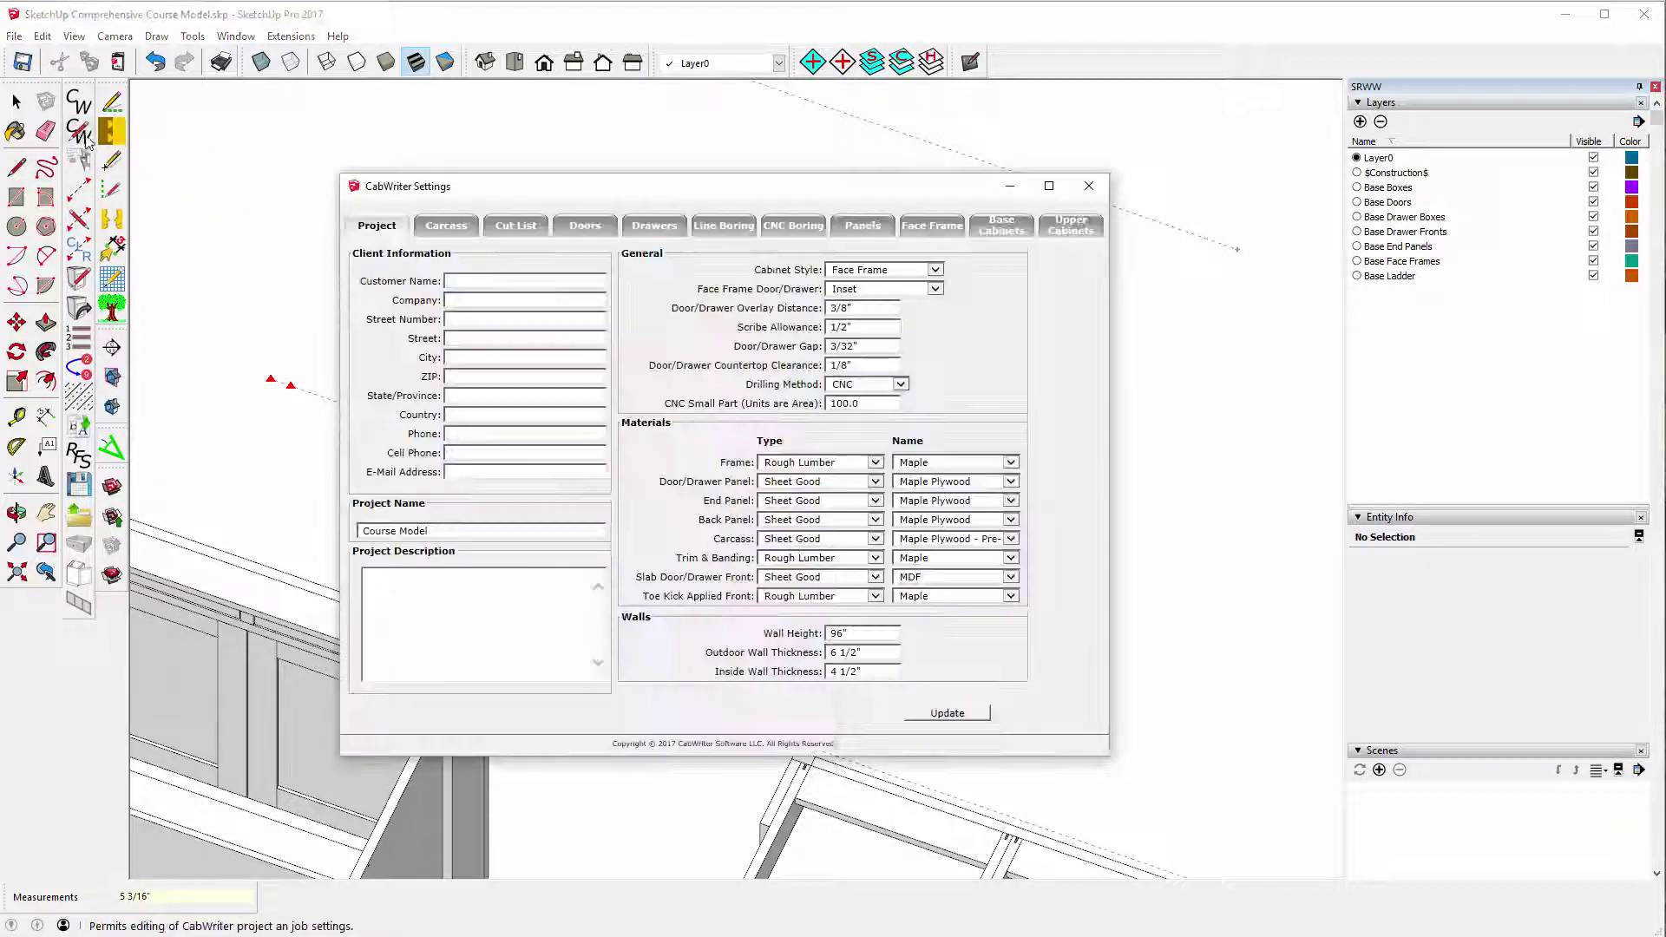
pyautogui.click(1004, 226)
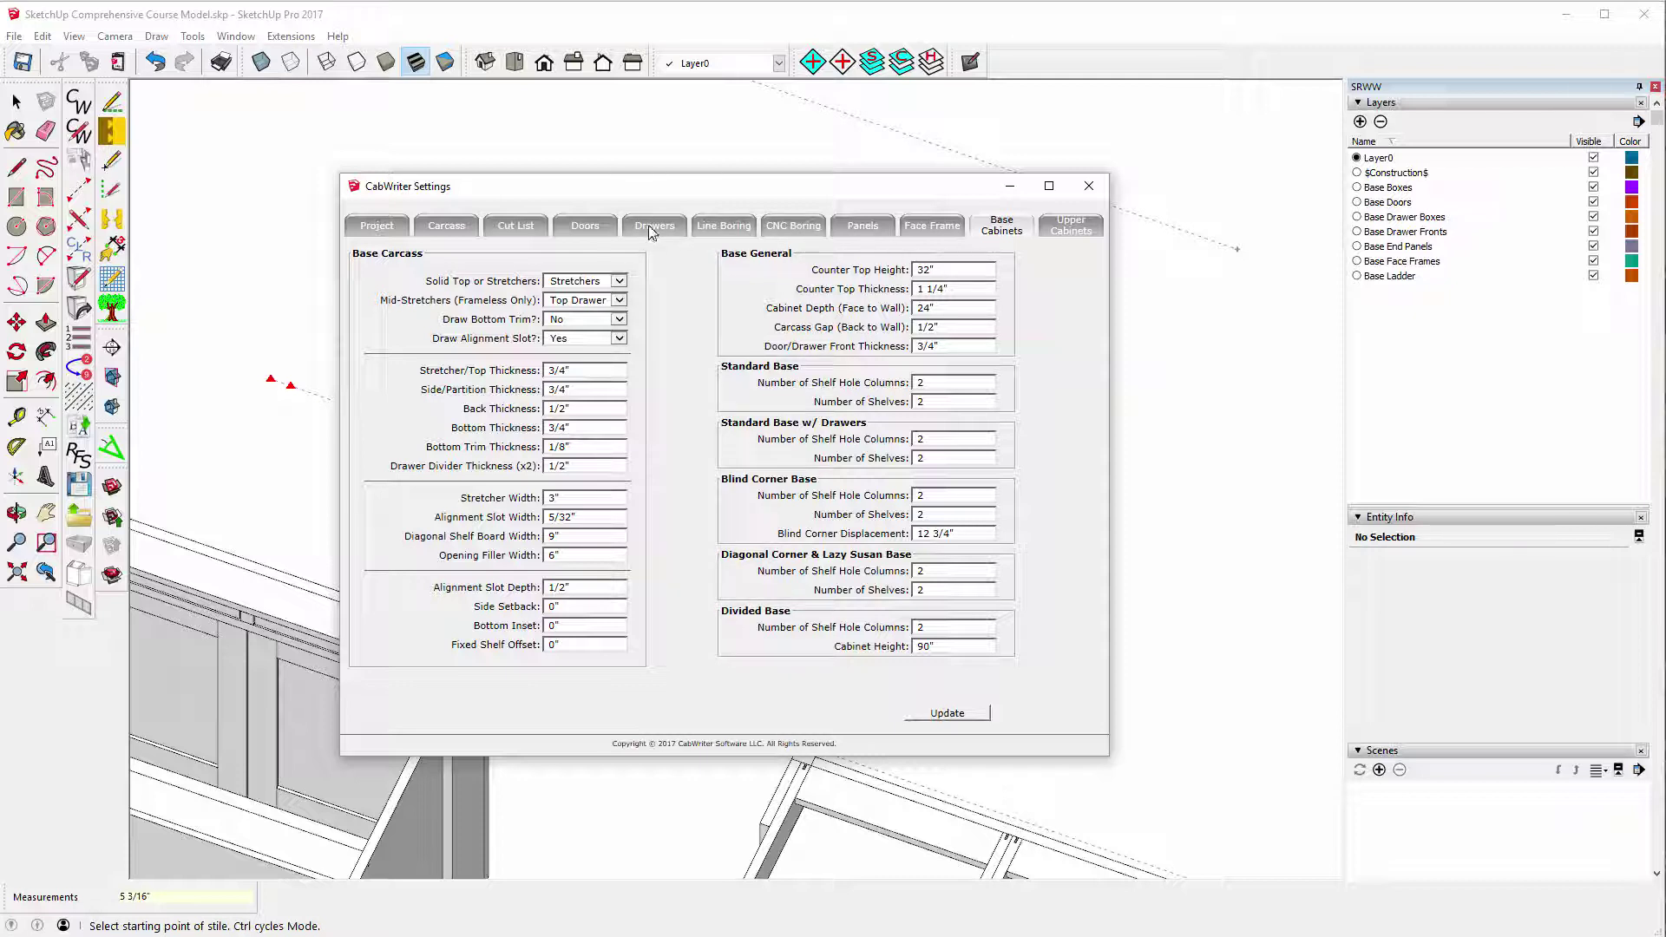
pyautogui.click(934, 227)
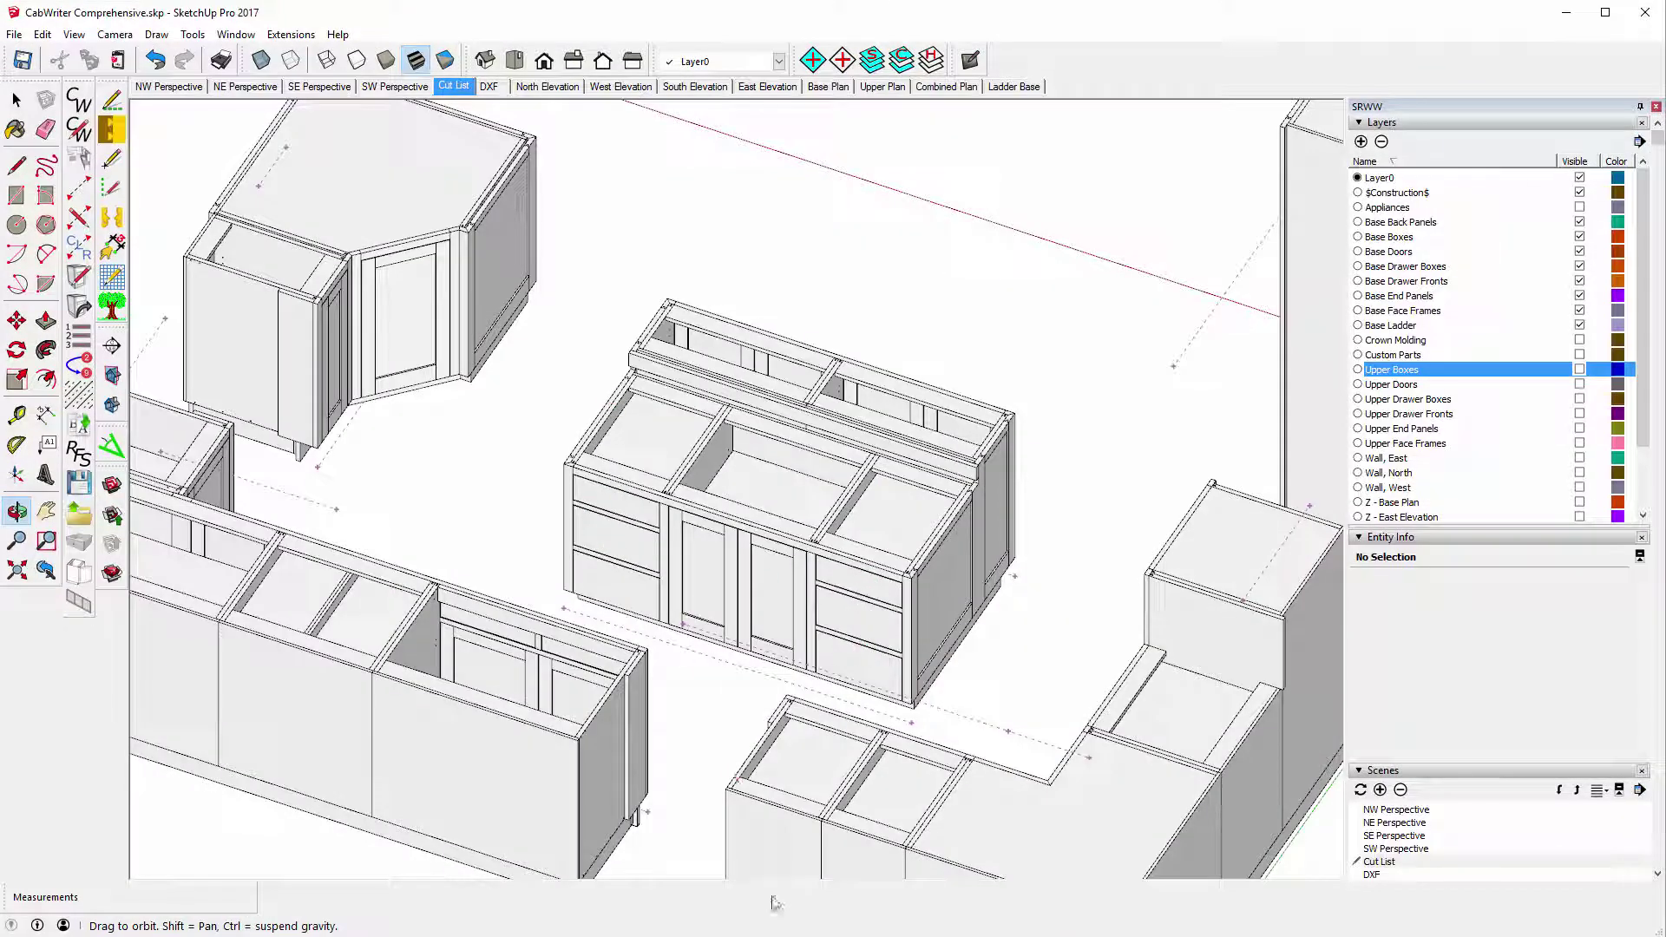
pyautogui.moveTo(789, 928)
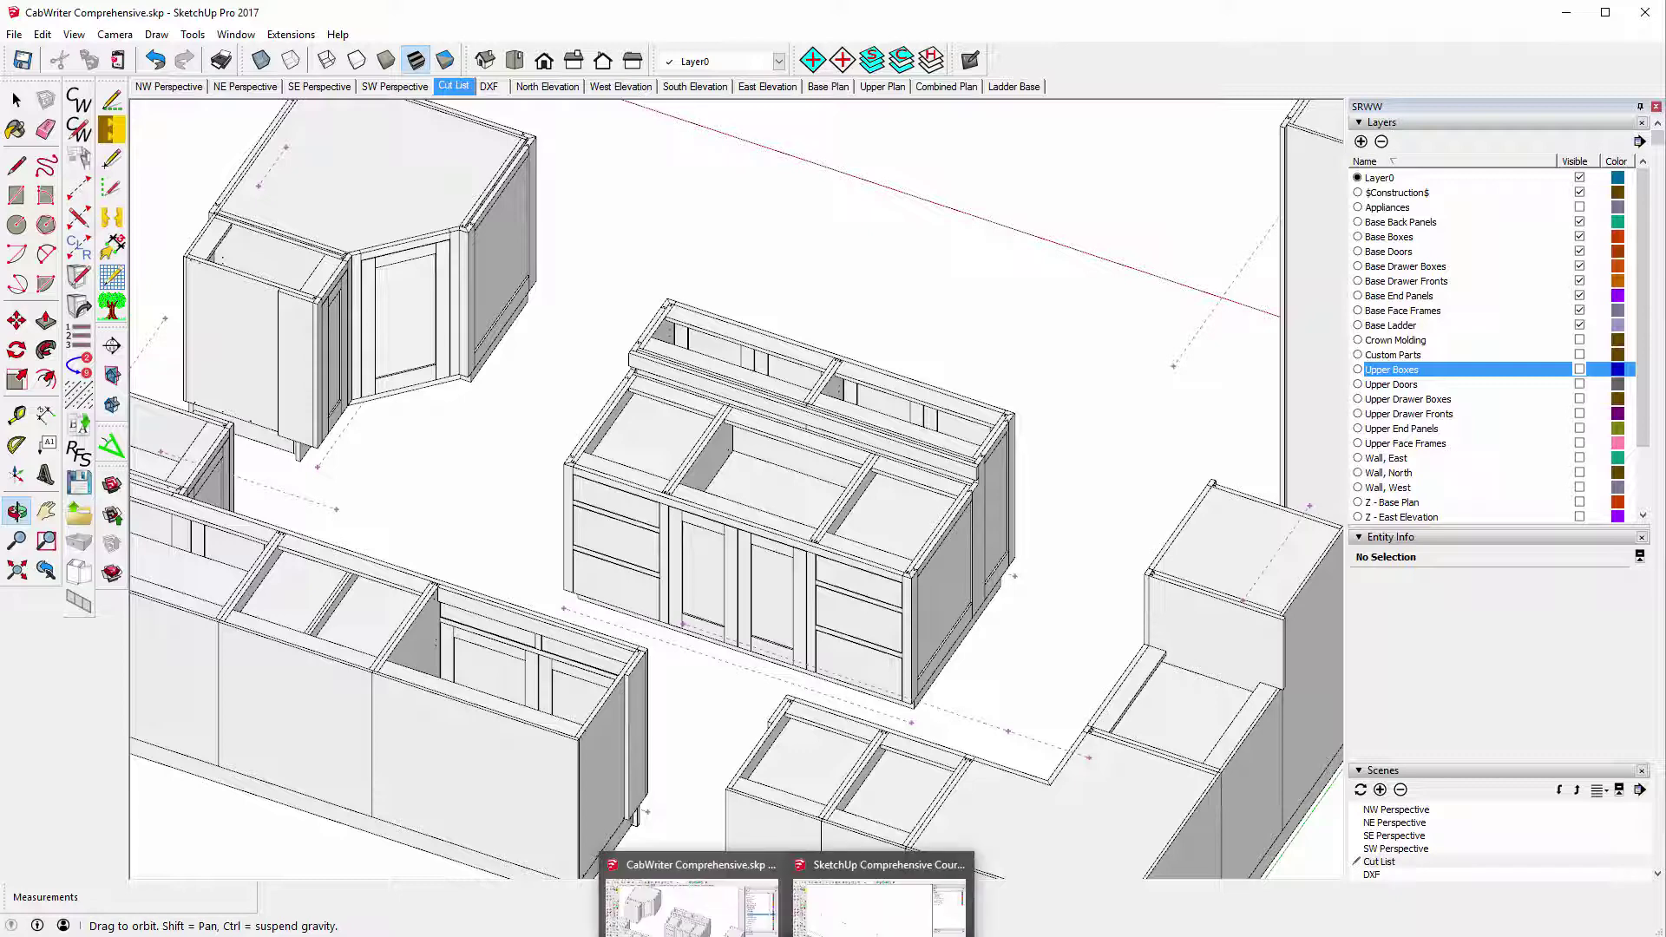
pyautogui.click(876, 885)
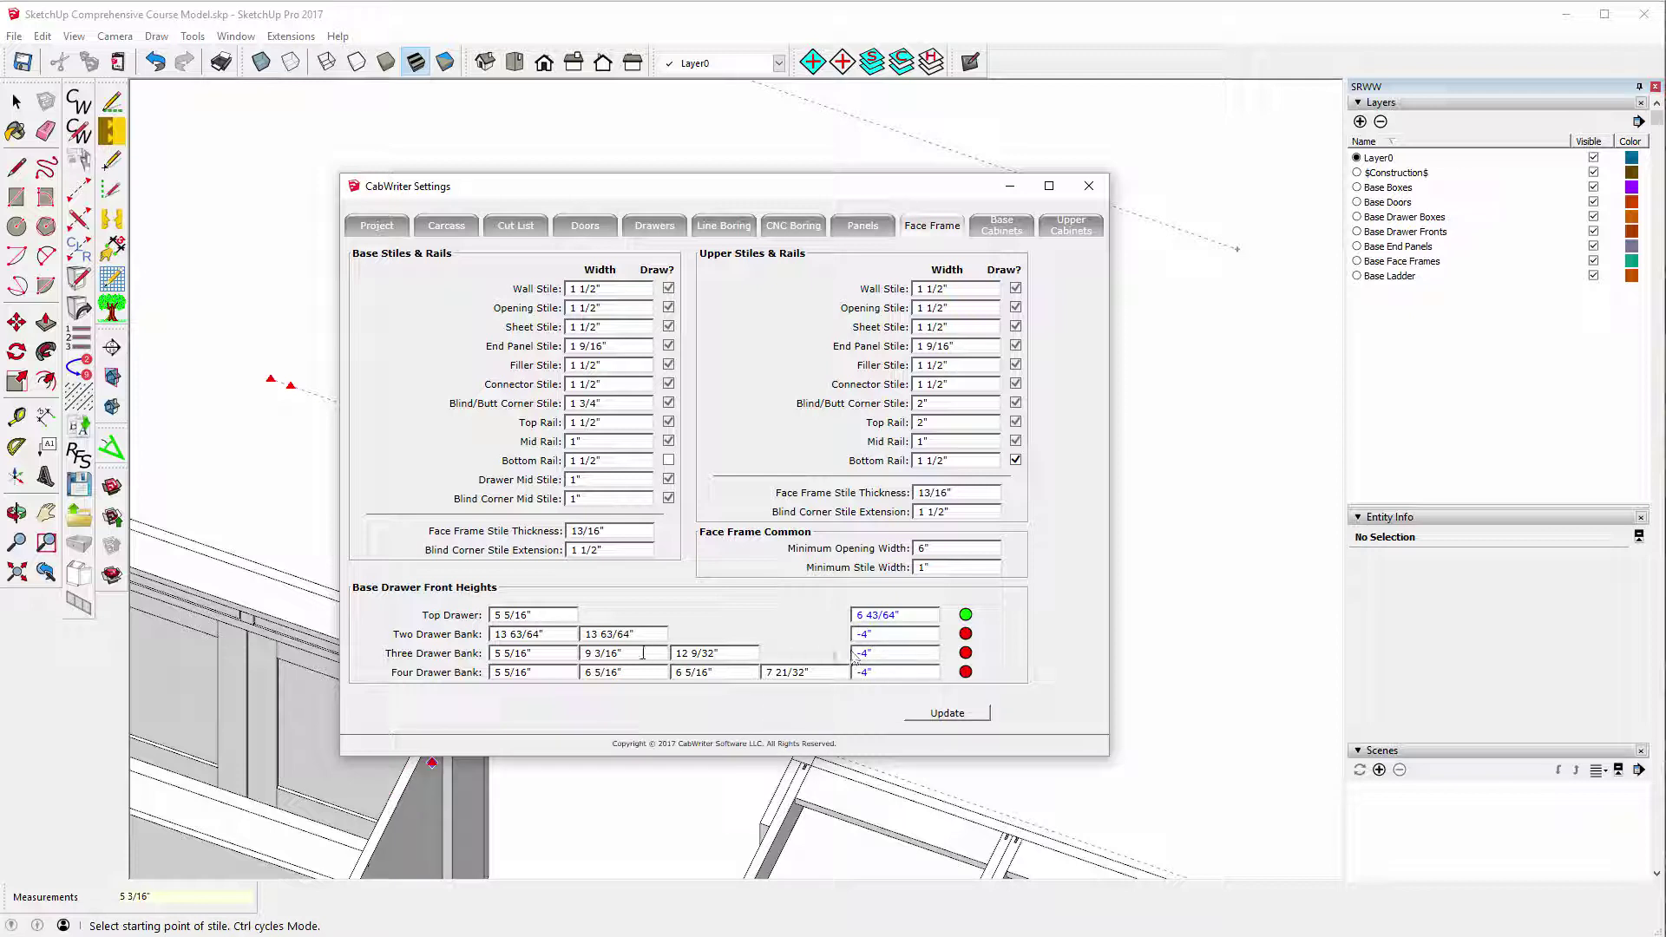
# Correct the Three Drawer Bank fronts to 7 3/16" and 10 9/32", update, and close settings.
pyautogui.doubleClick(588, 652)
pyautogui.write('7')
pyautogui.write('0')
pyautogui.click(928, 713)
pyautogui.click(1089, 185)
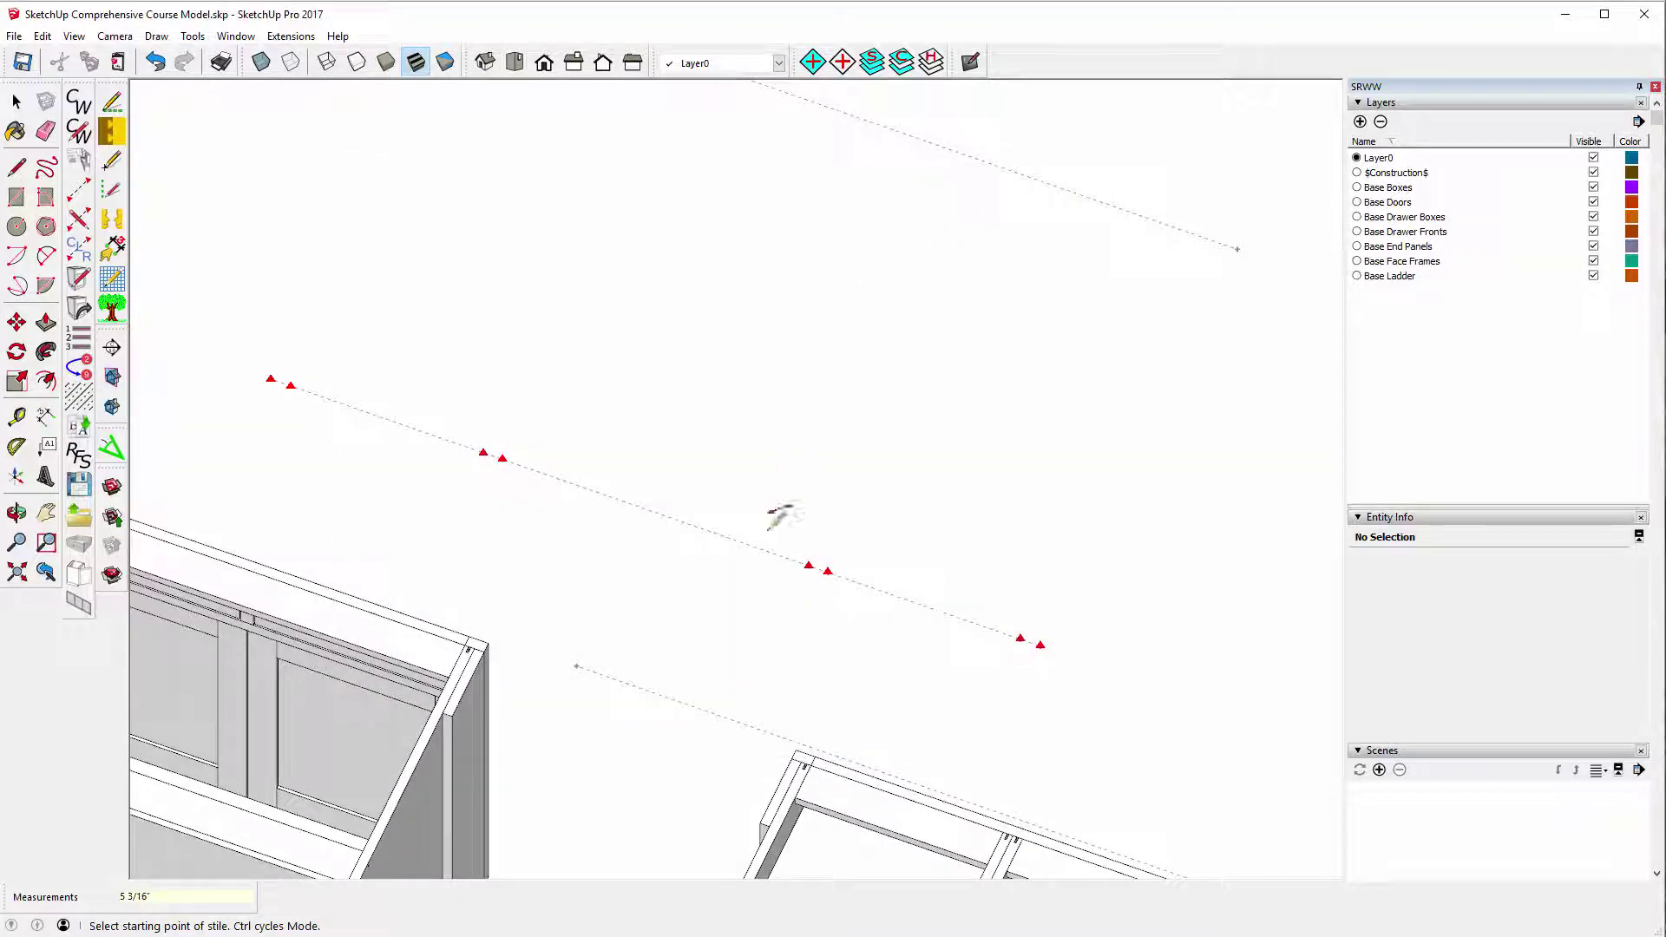
# Build boxes as Drawer Bank Base, two-door Standard Base, then Drawer Bank Base.
pyautogui.click(736, 360)
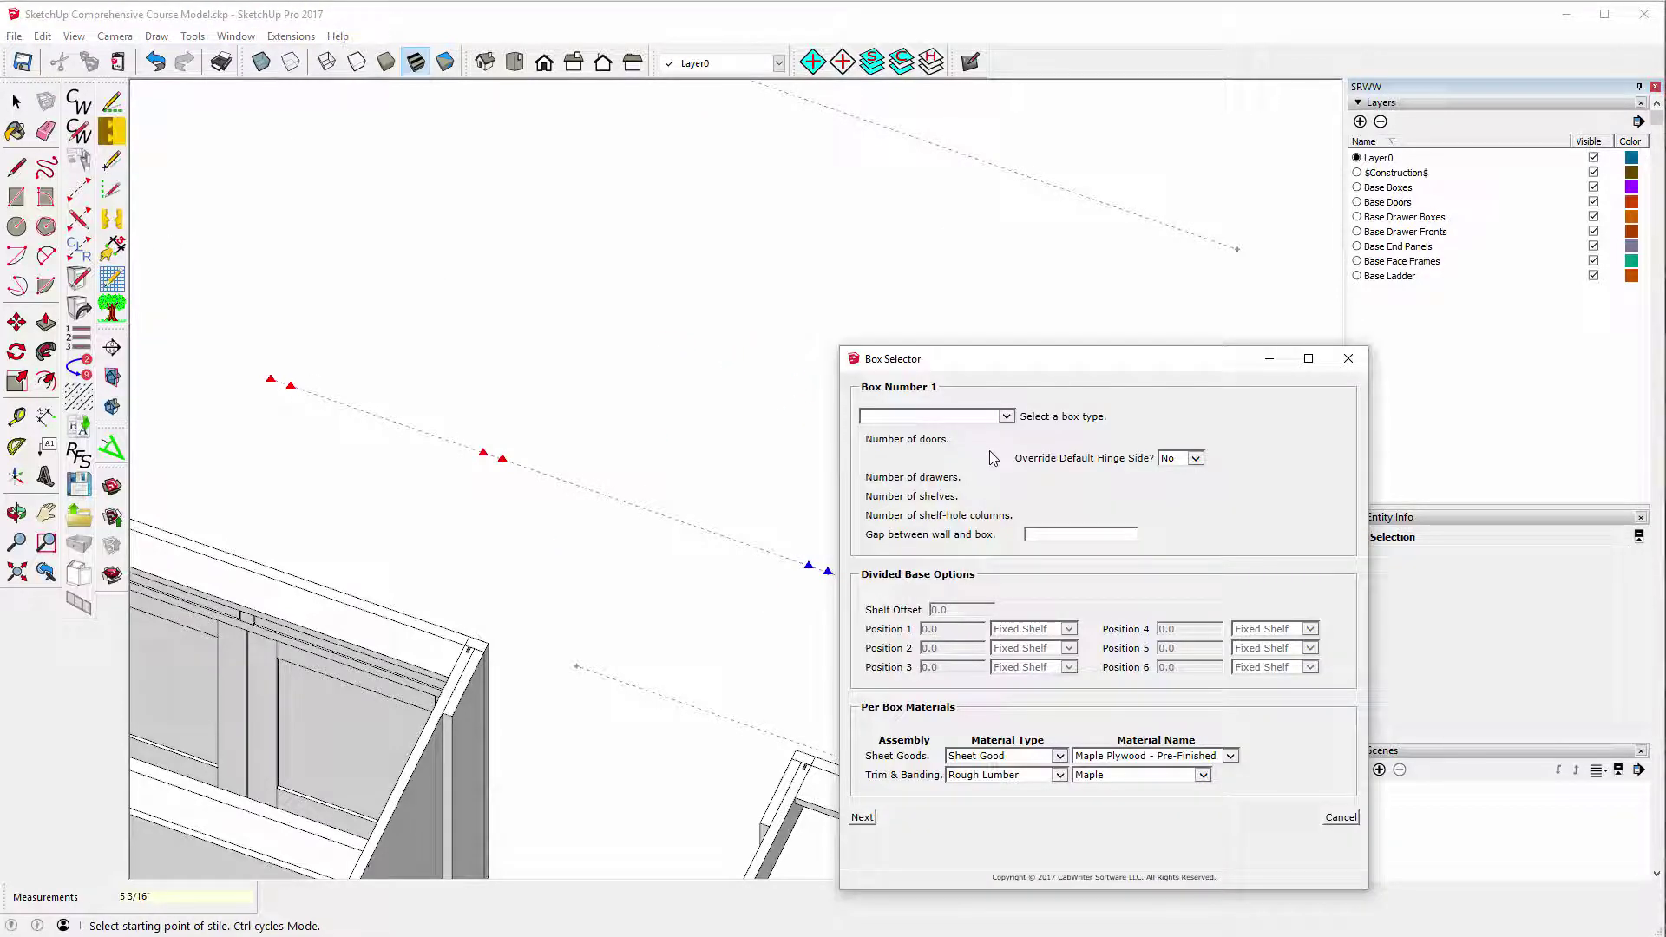
pyautogui.click(1007, 417)
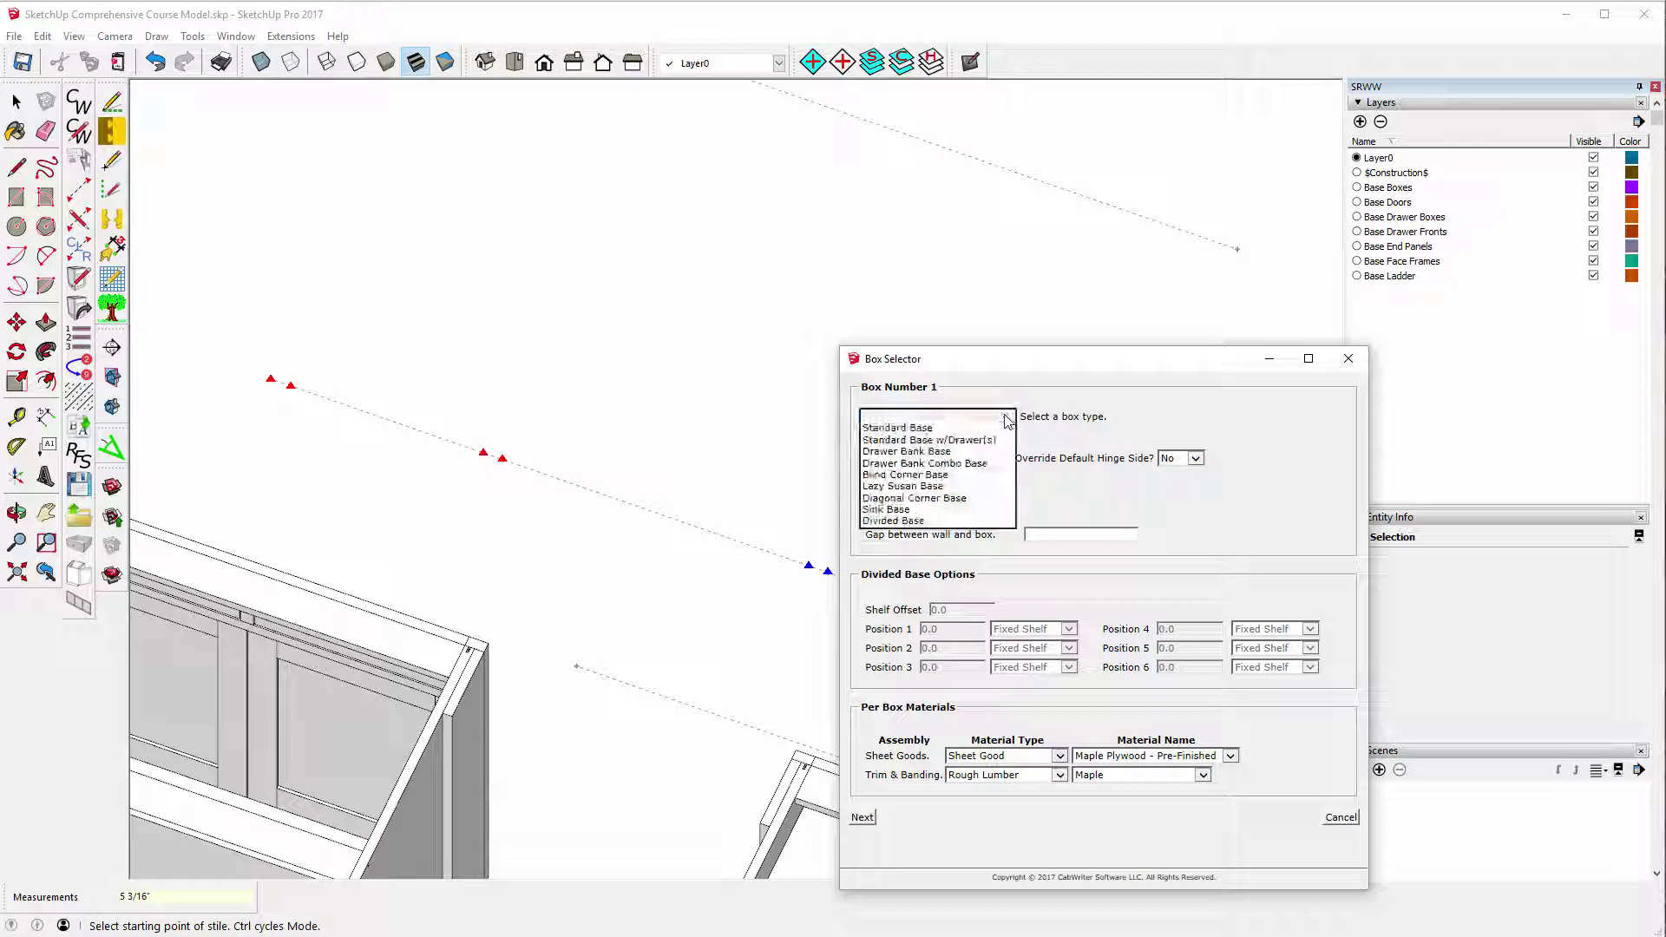
pyautogui.click(888, 453)
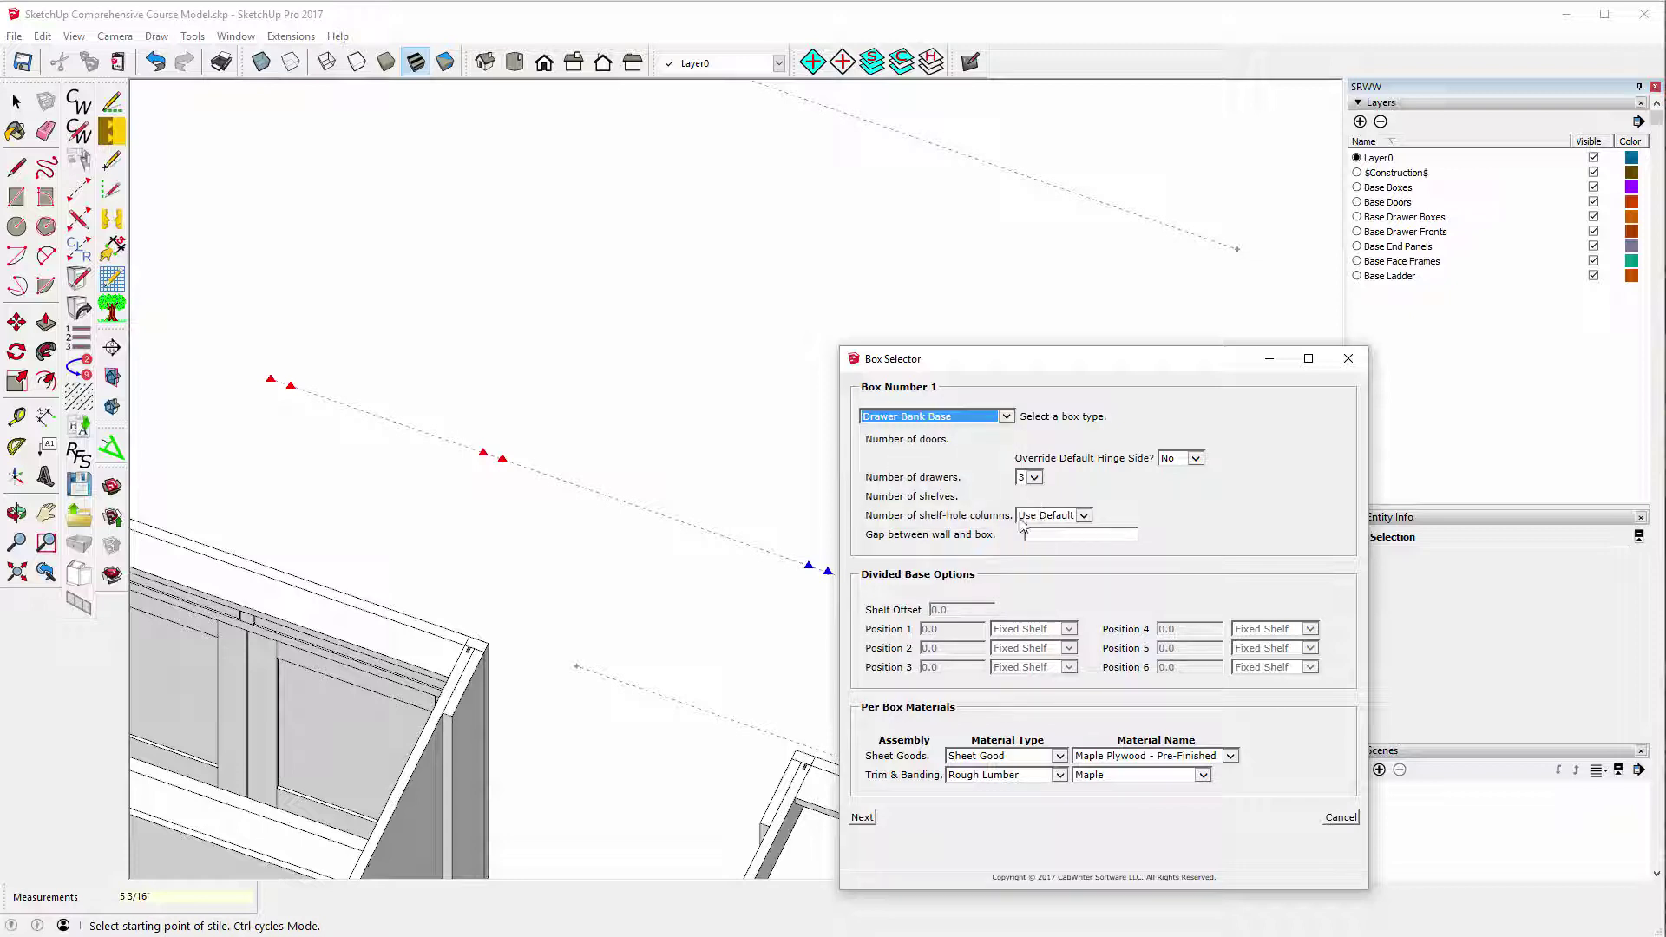
pyautogui.click(862, 818)
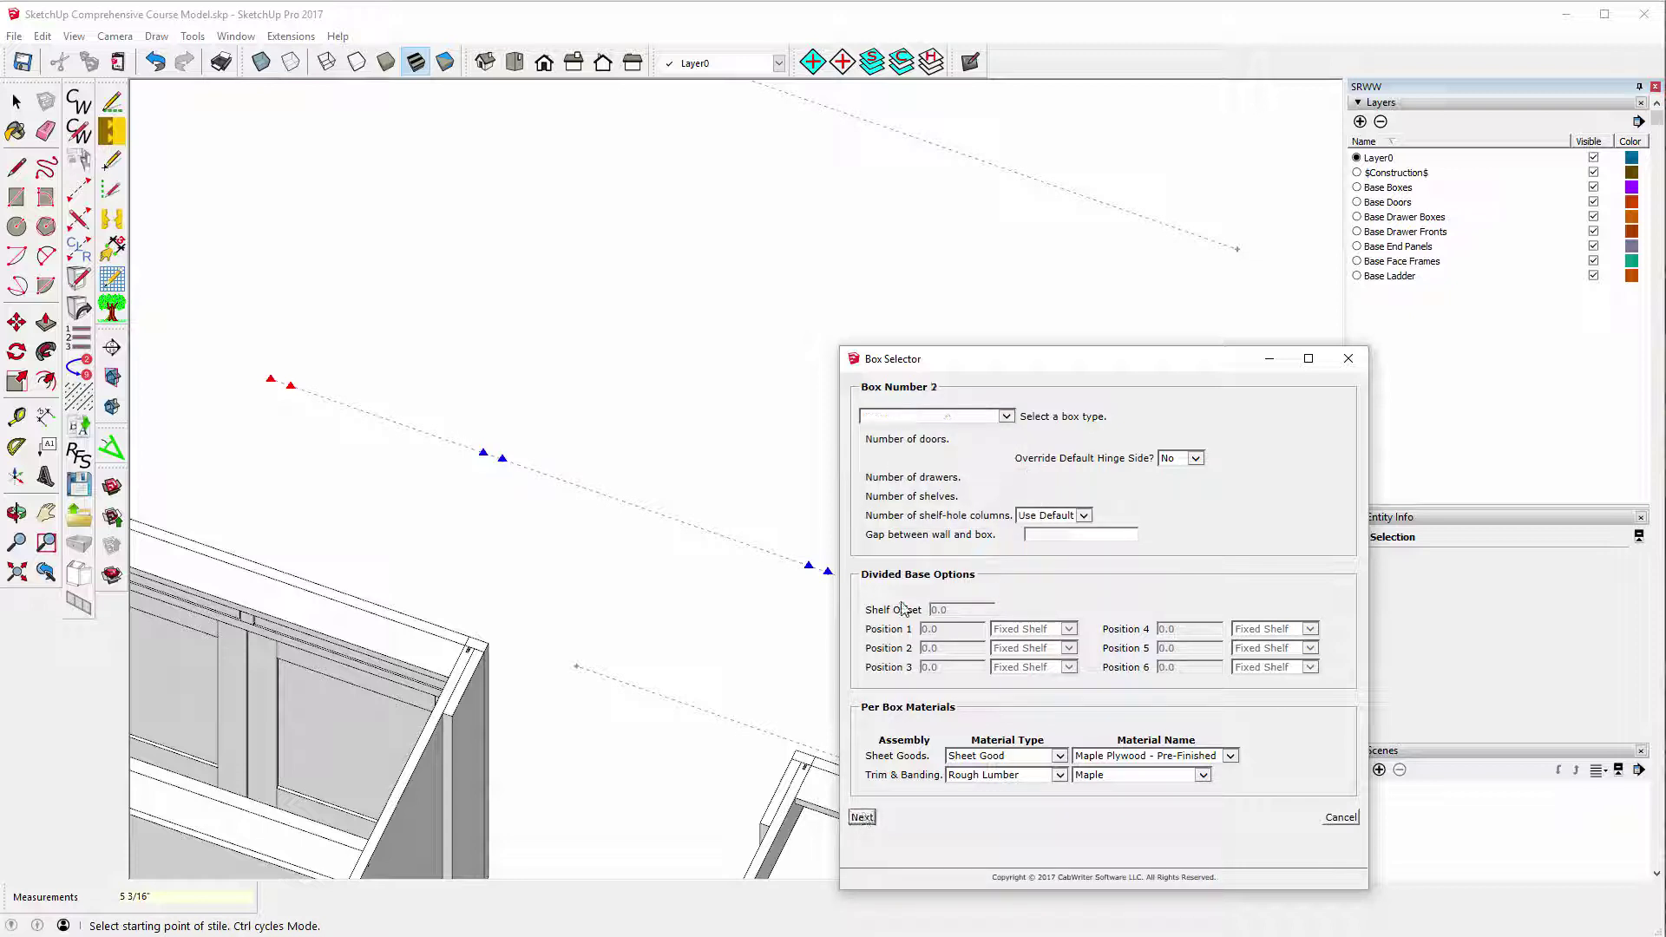
pyautogui.click(1008, 418)
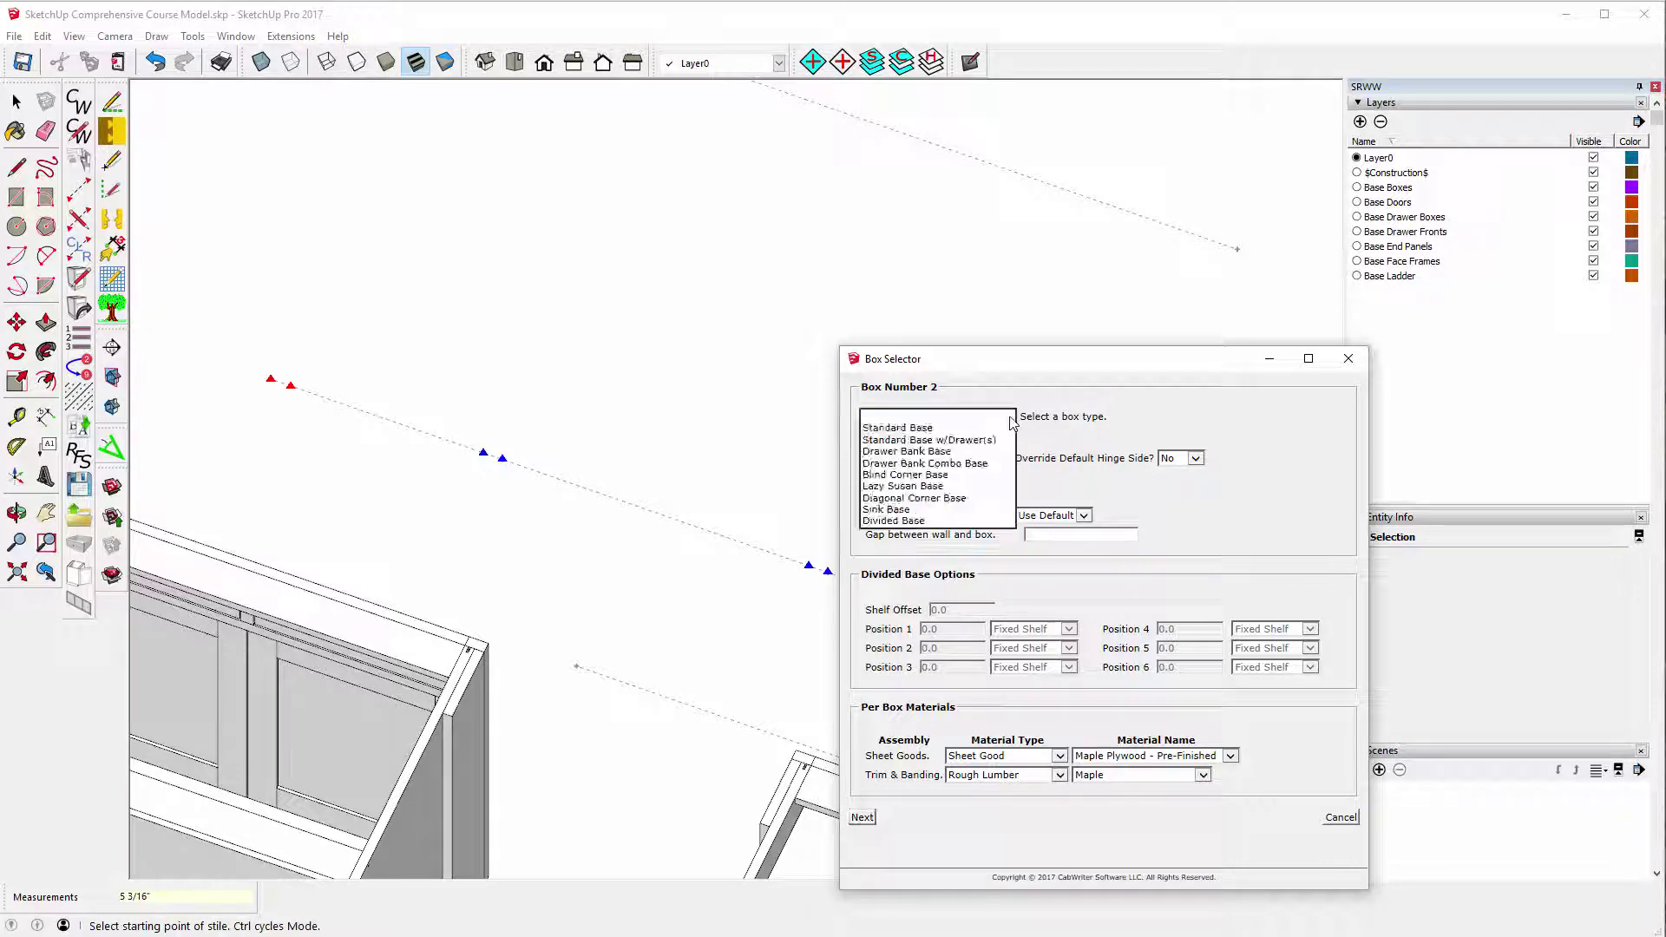
pyautogui.click(935, 427)
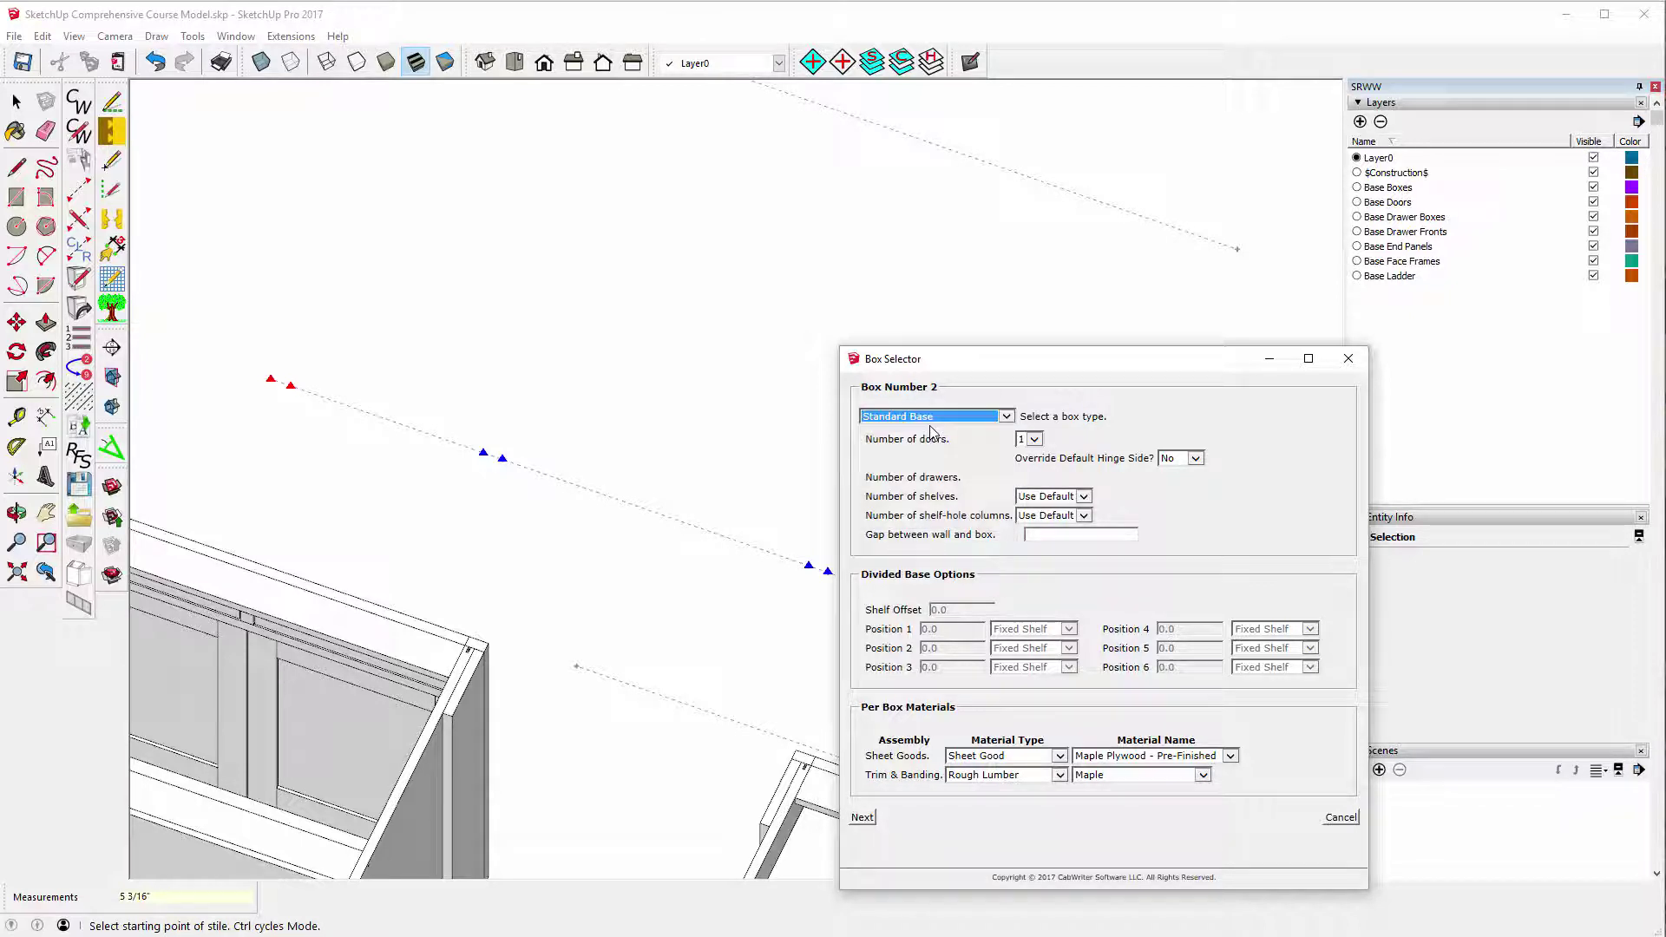
pyautogui.click(1024, 439)
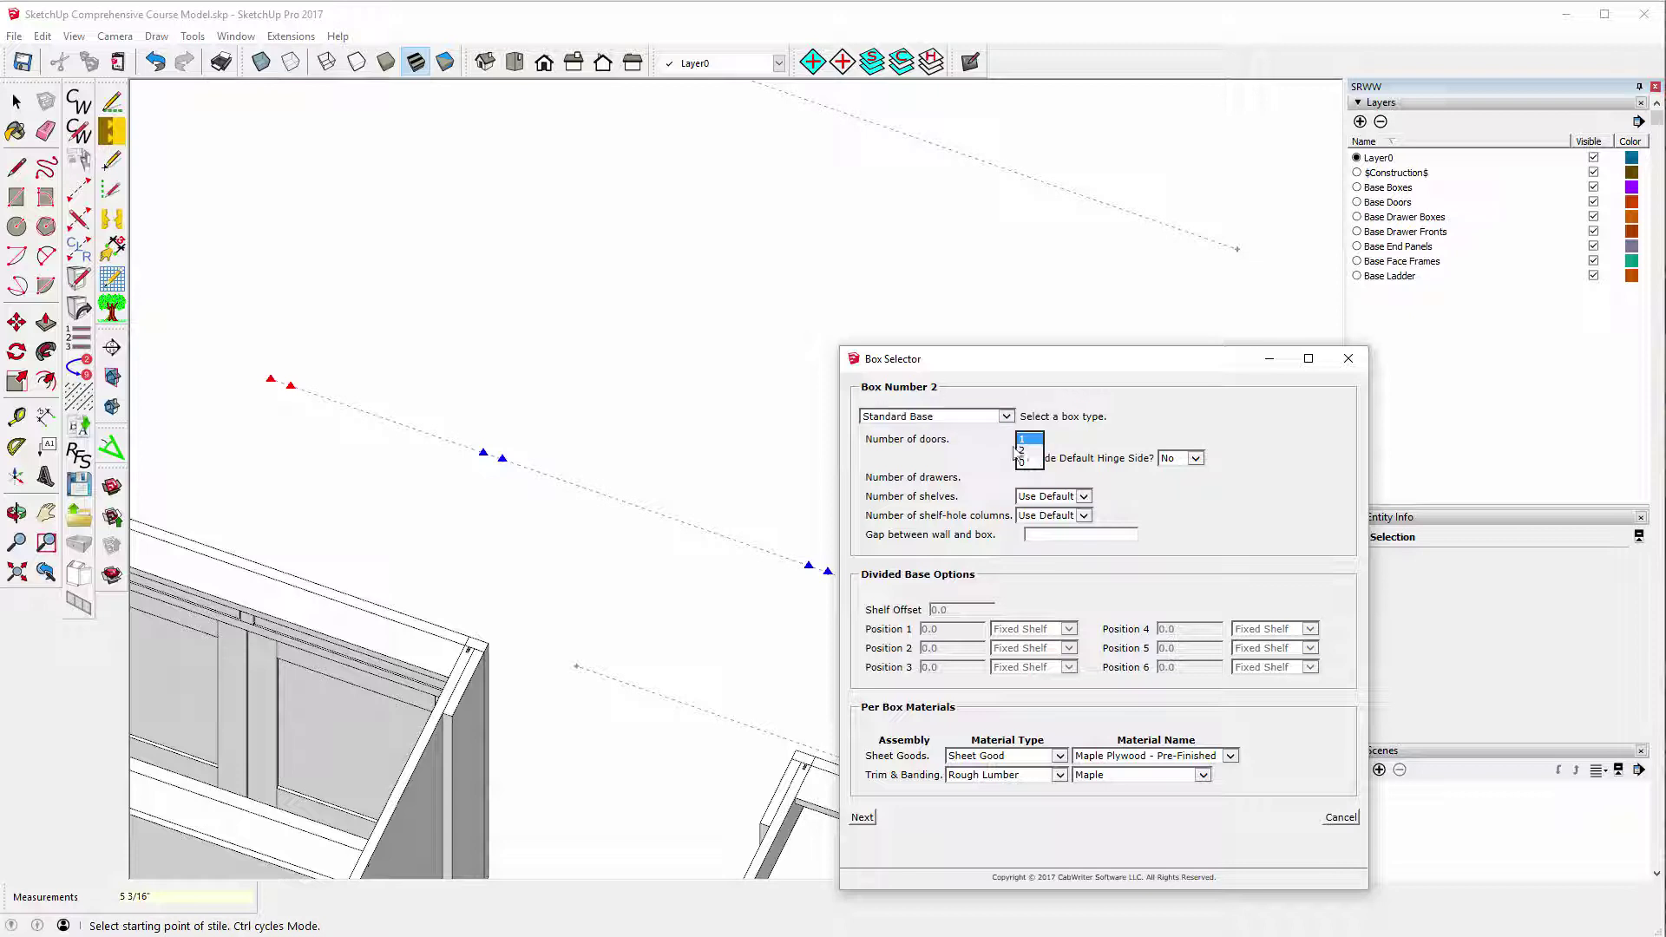
pyautogui.click(1022, 450)
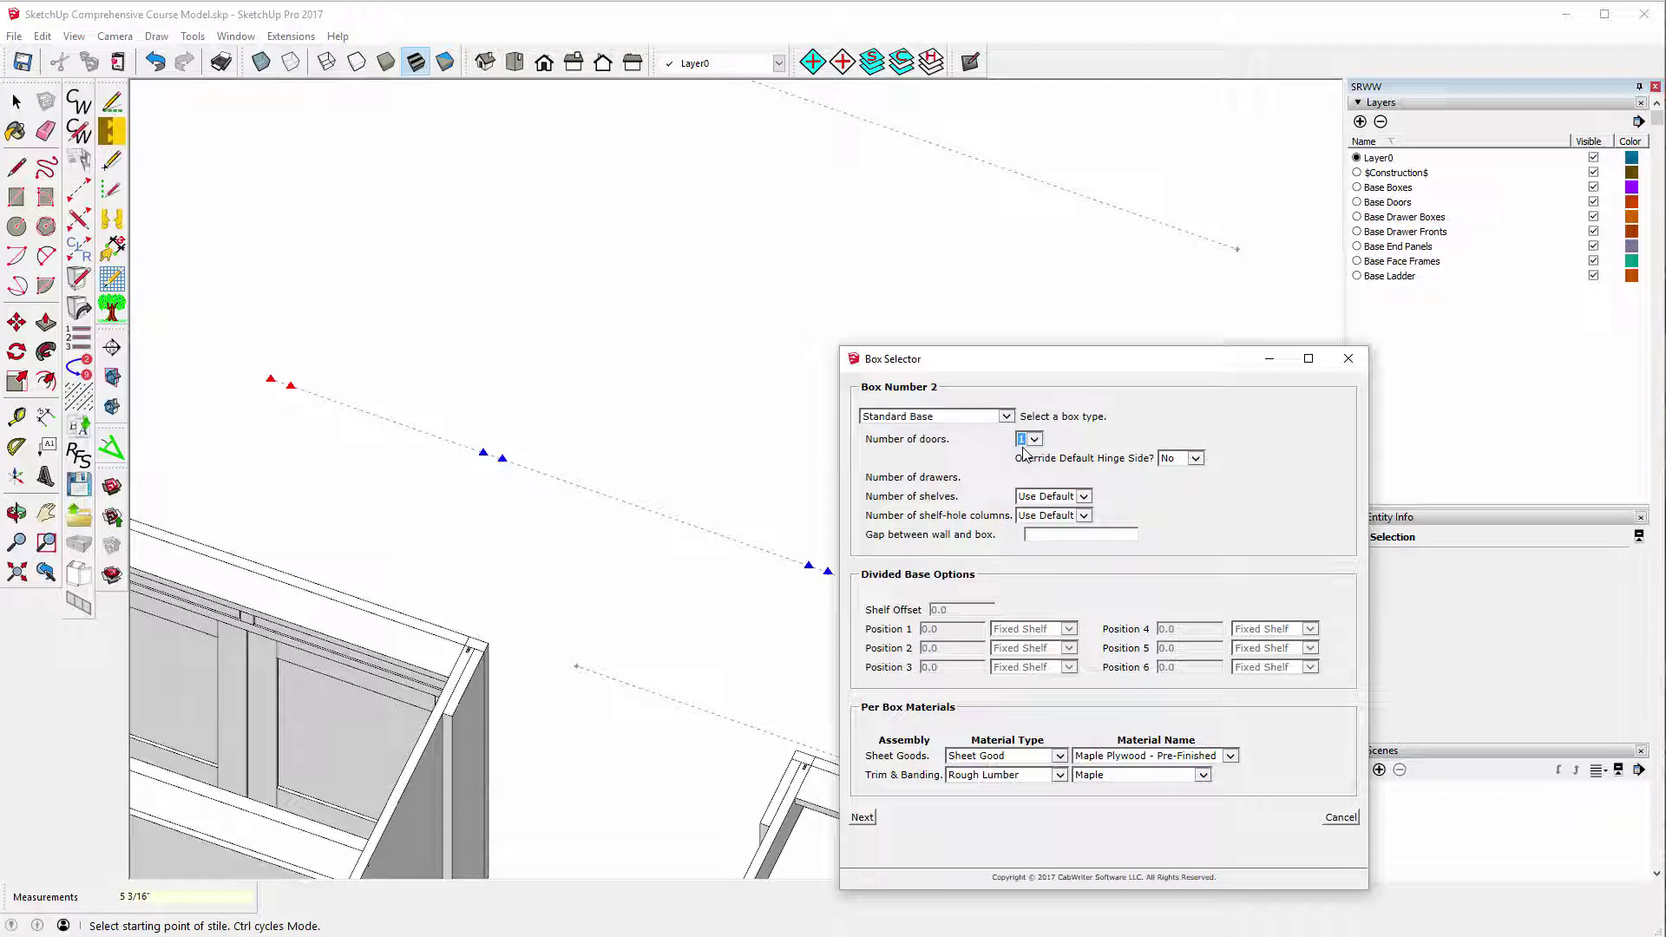
pyautogui.click(863, 819)
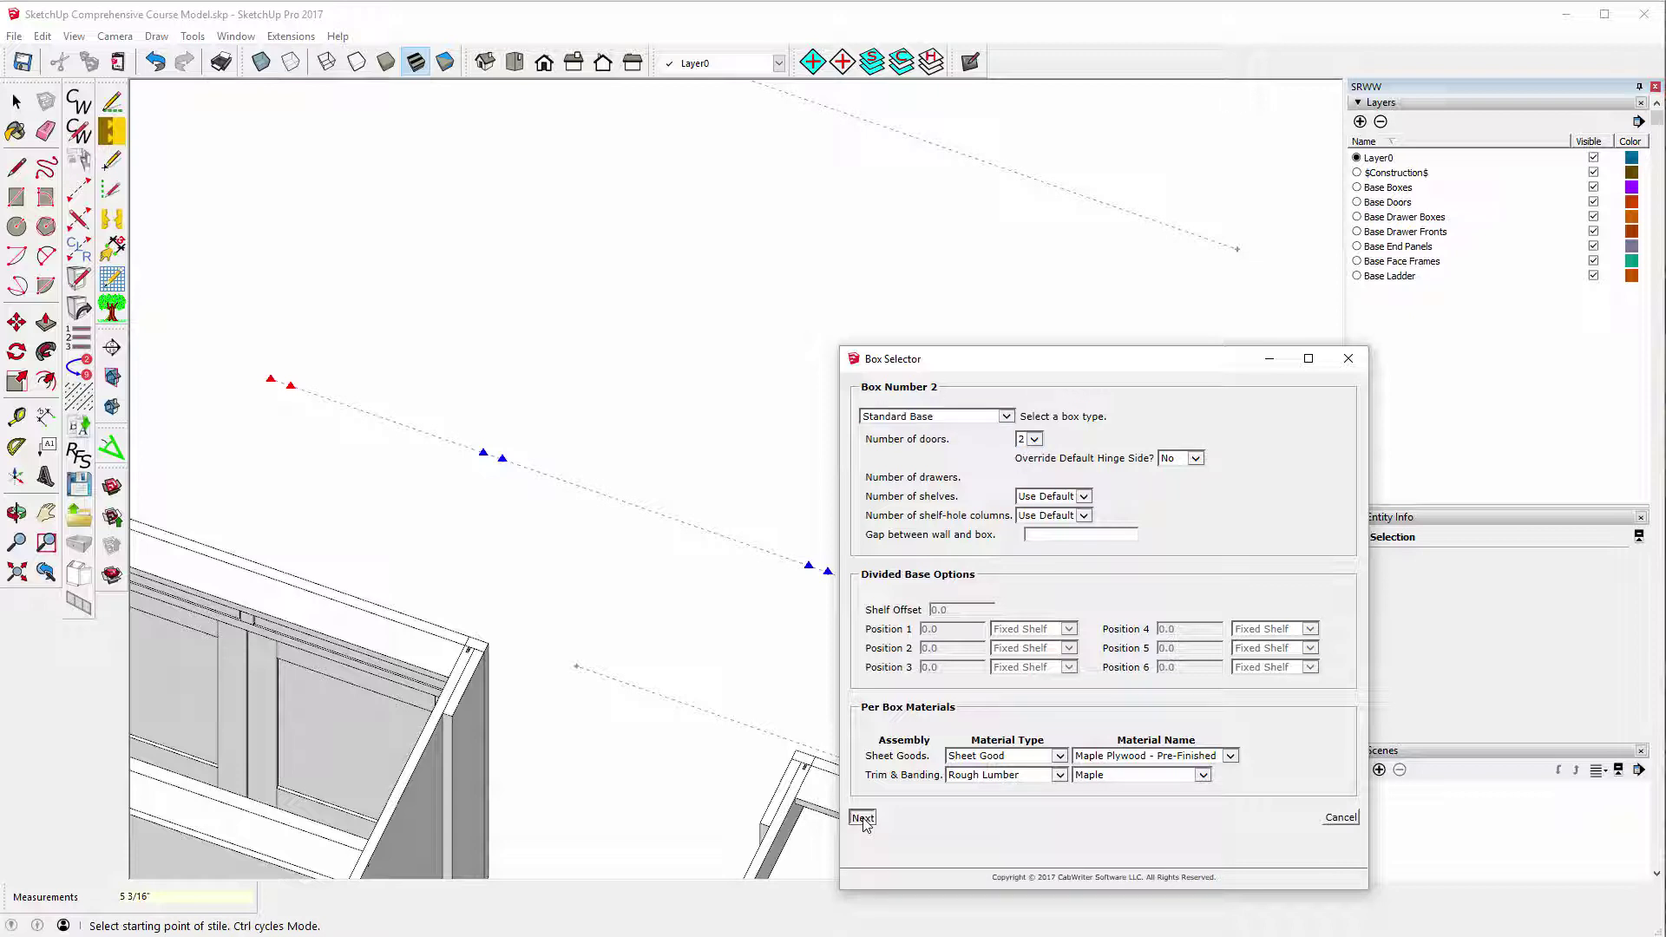
pyautogui.click(1005, 417)
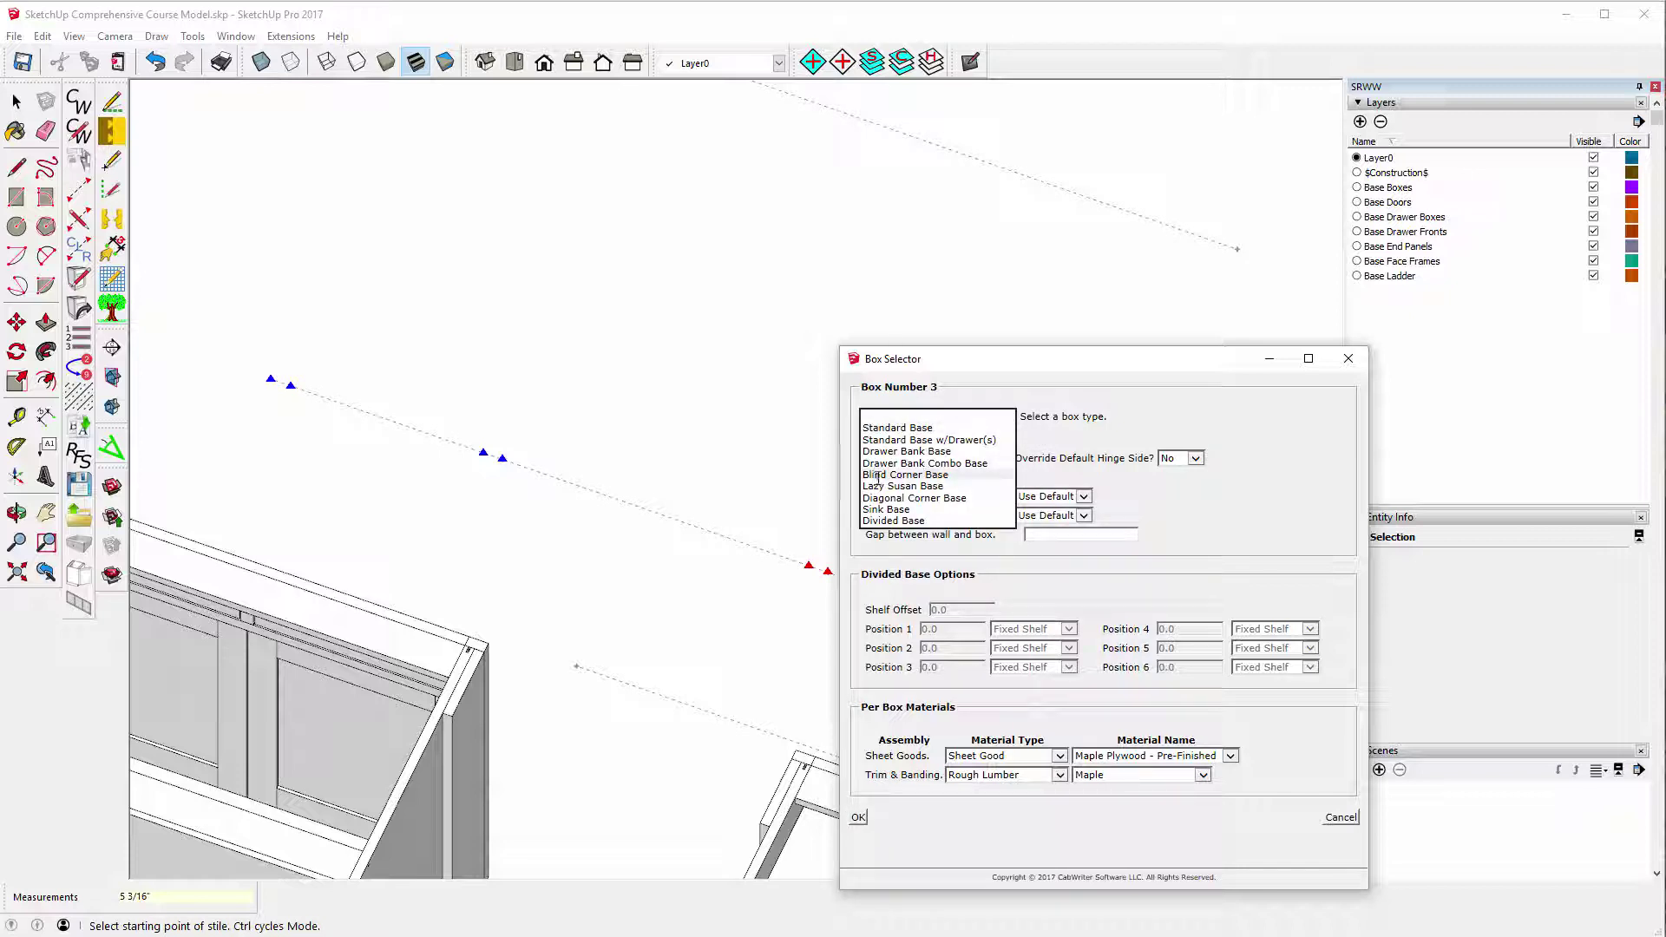
pyautogui.click(896, 452)
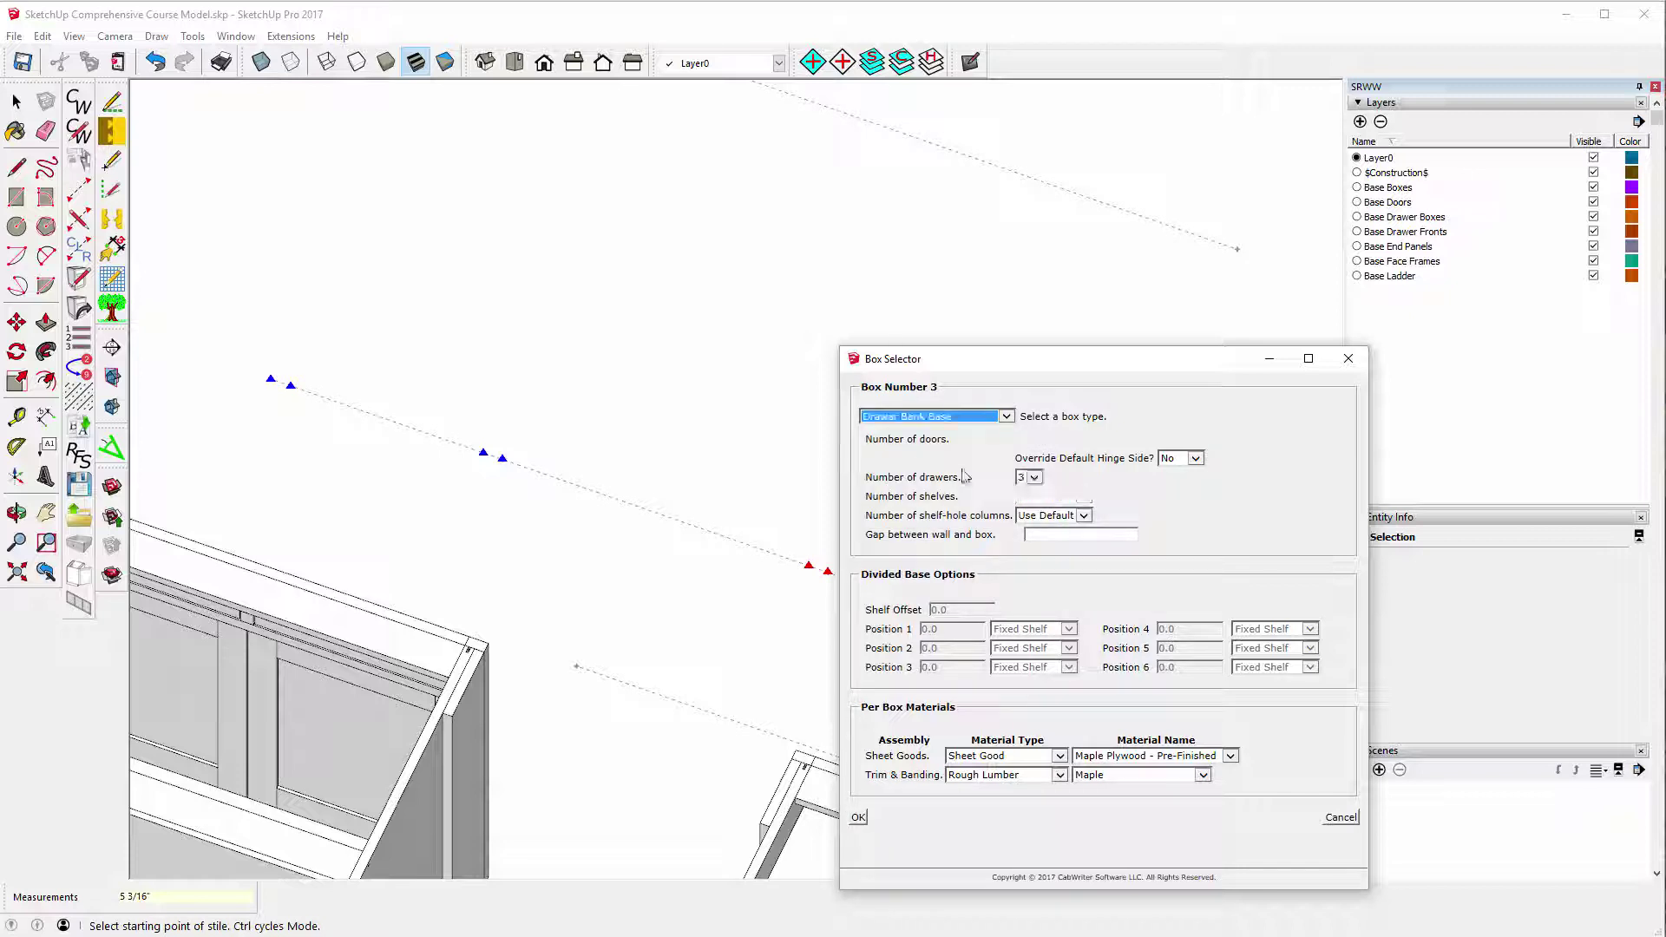
pyautogui.click(862, 816)
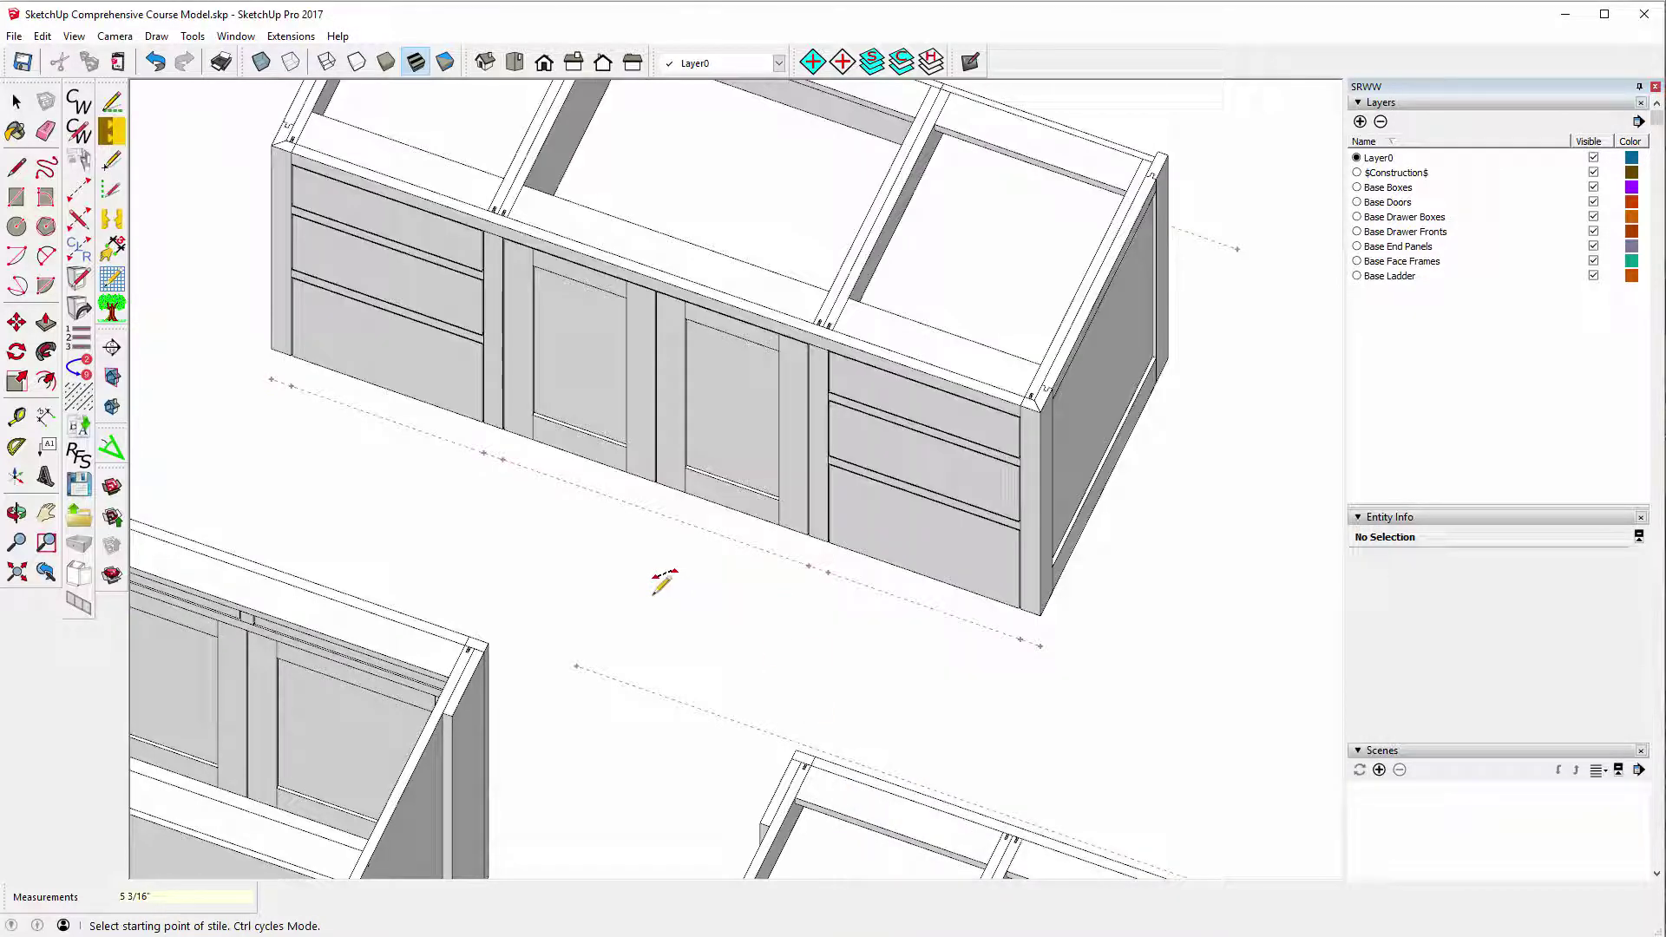
# Tape-measure from the marker line to the cabinet top, confirming 30 3/4".
pyautogui.scroll(-1, 625, 580)
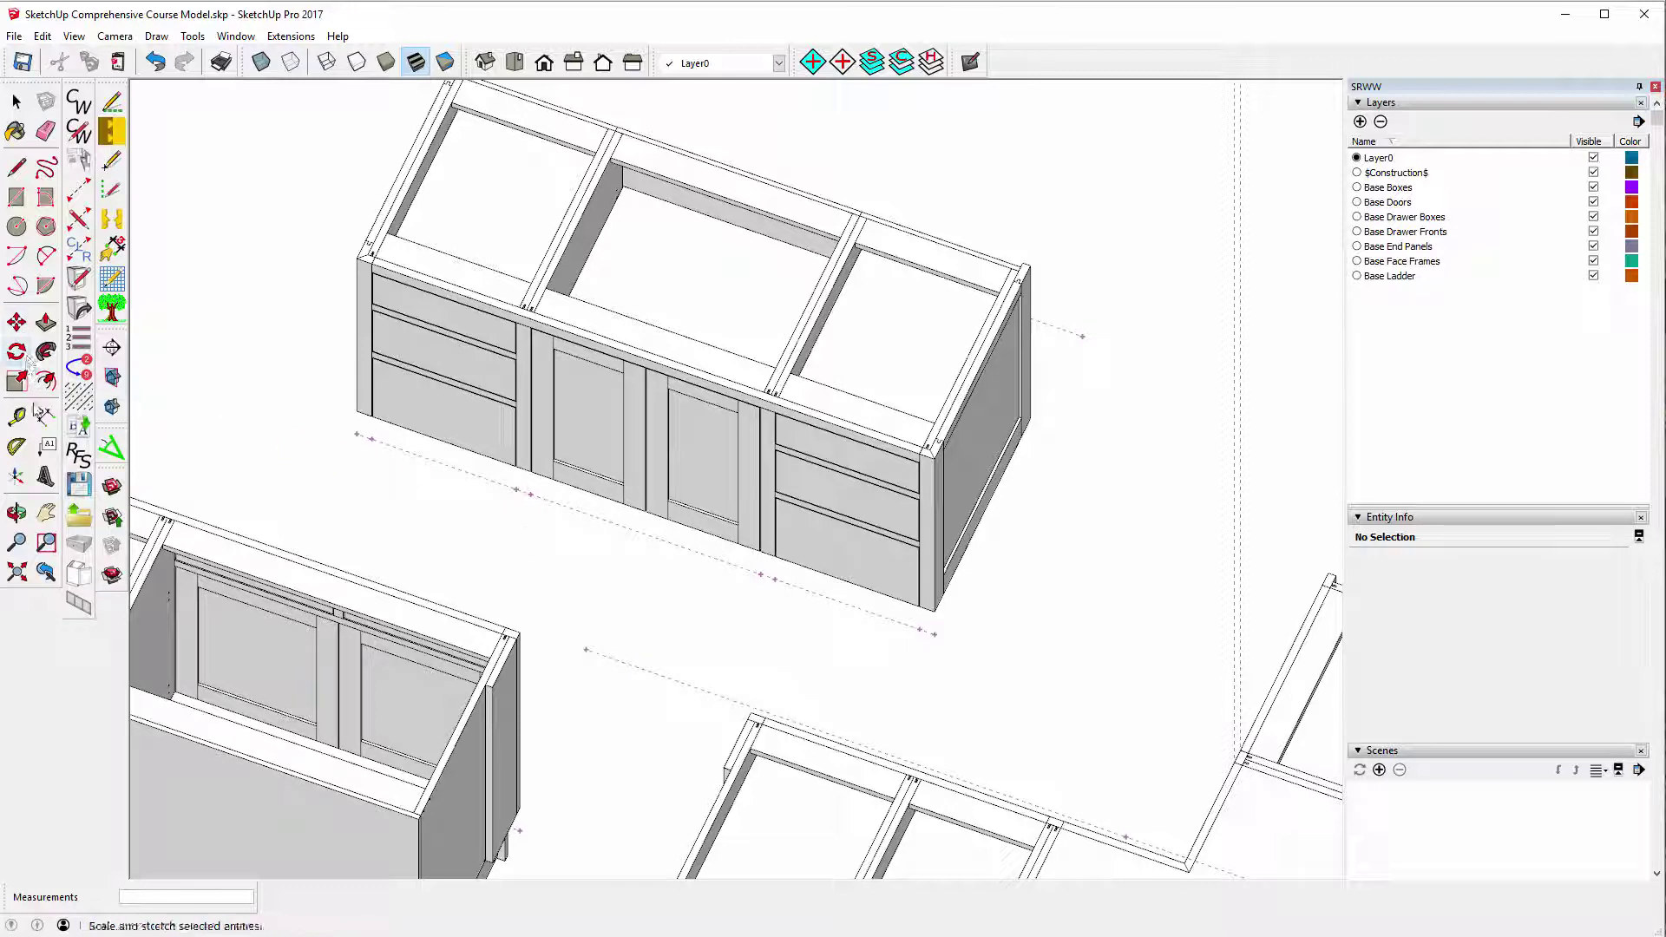
pyautogui.click(16, 419)
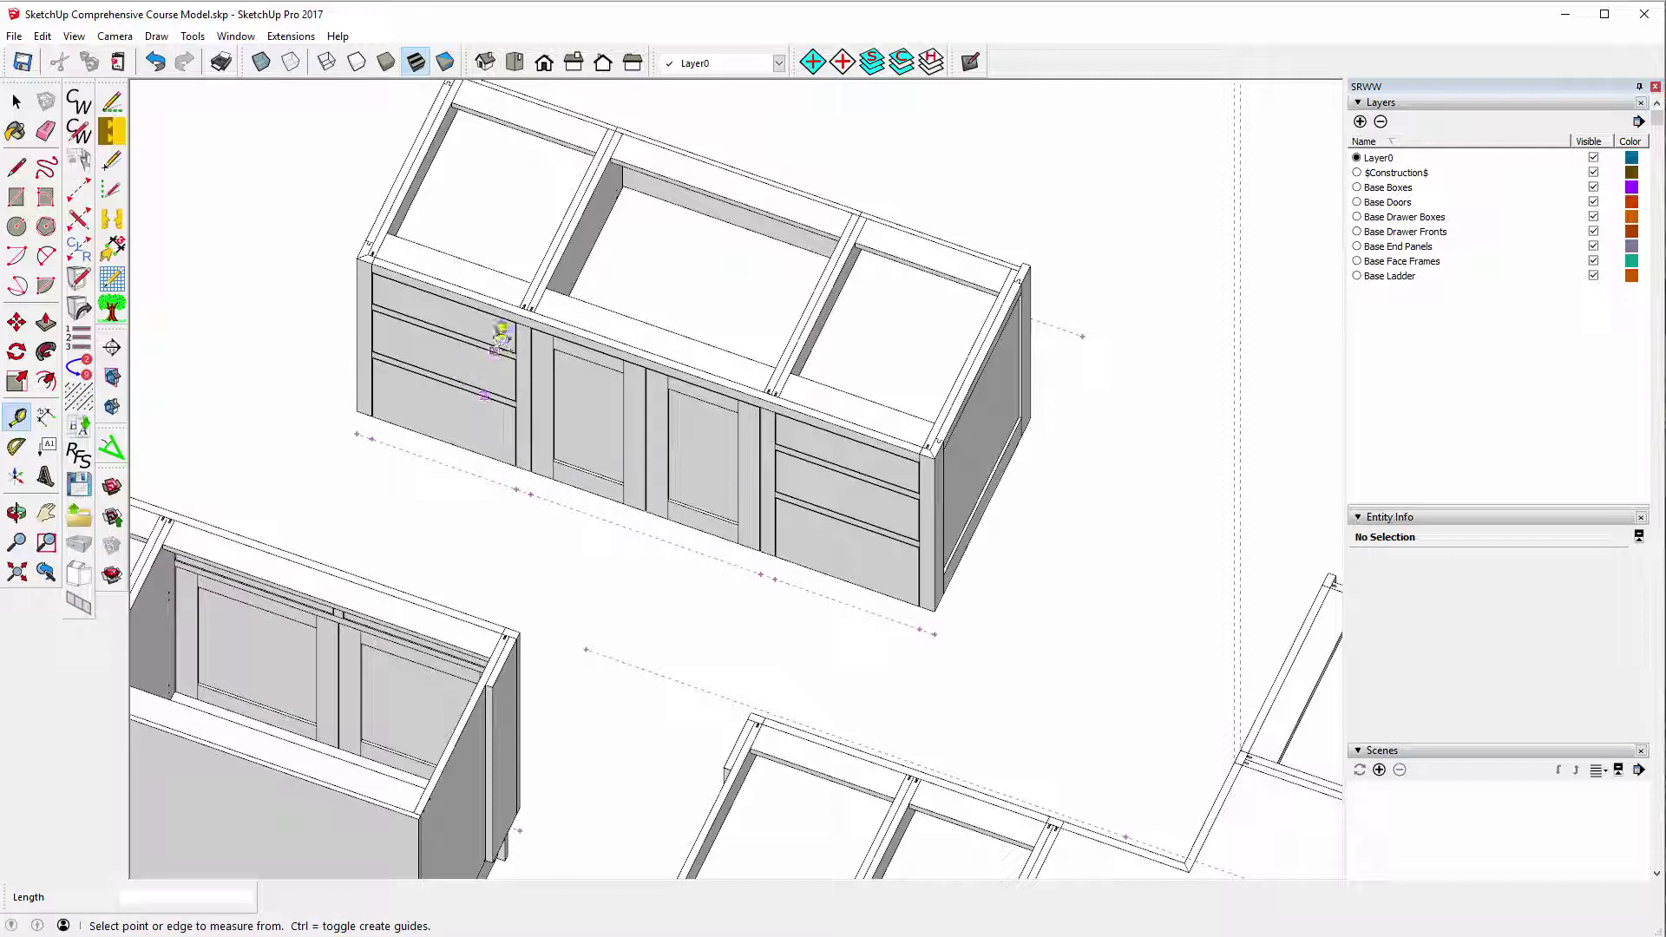
pyautogui.click(464, 470)
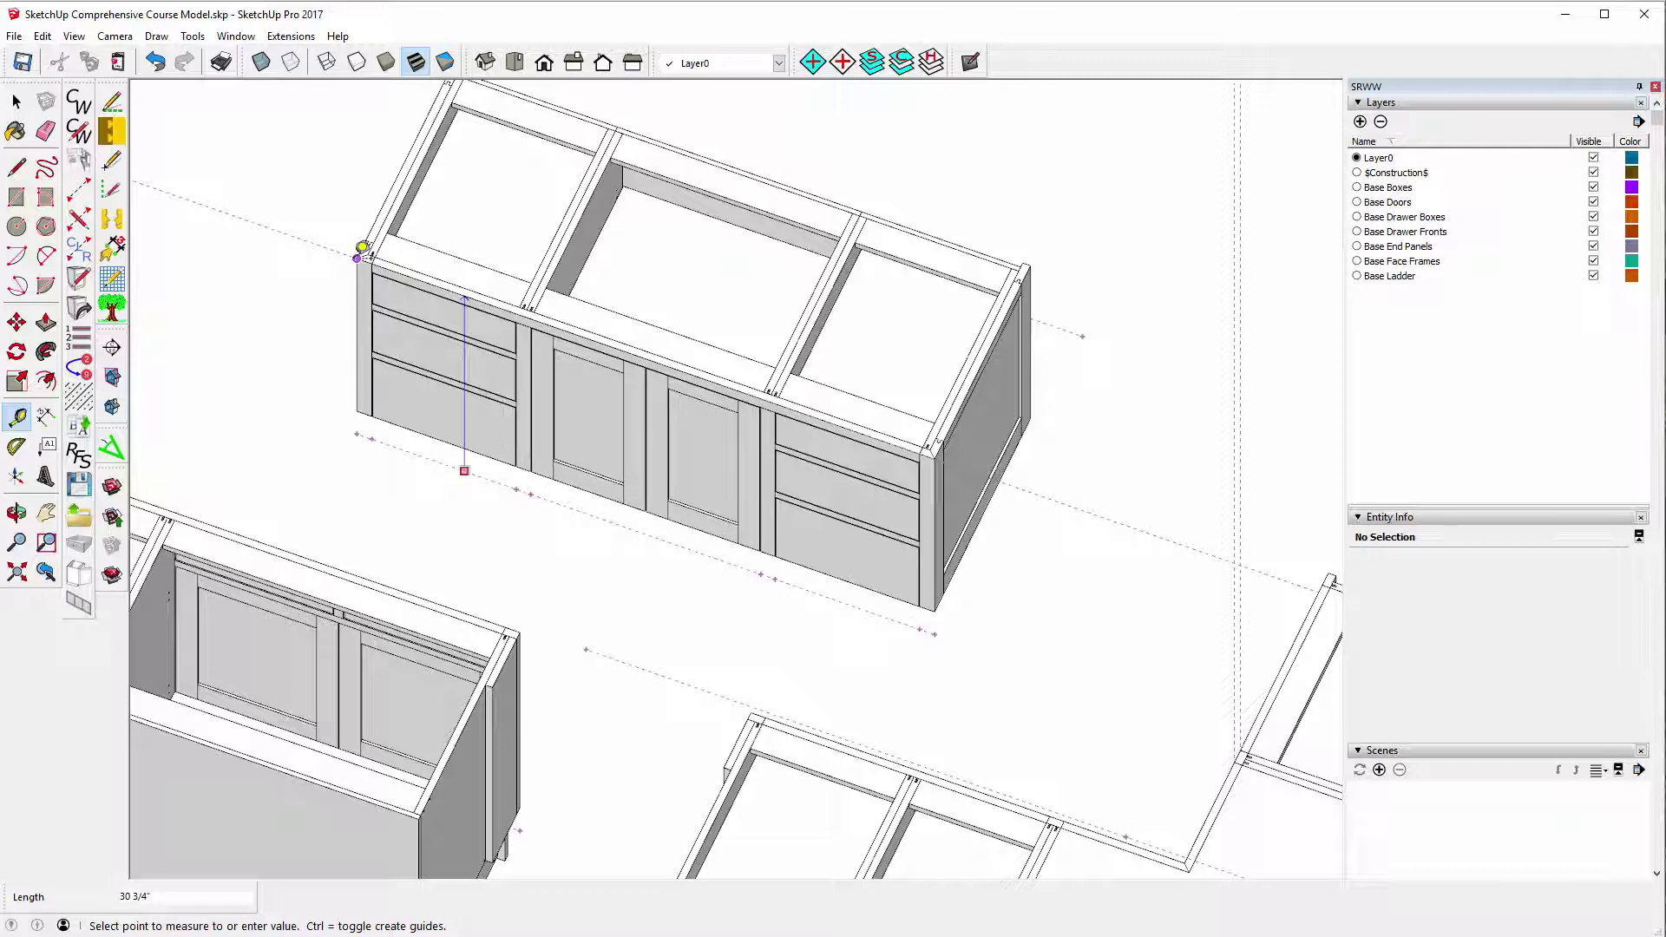
pyautogui.click(362, 247)
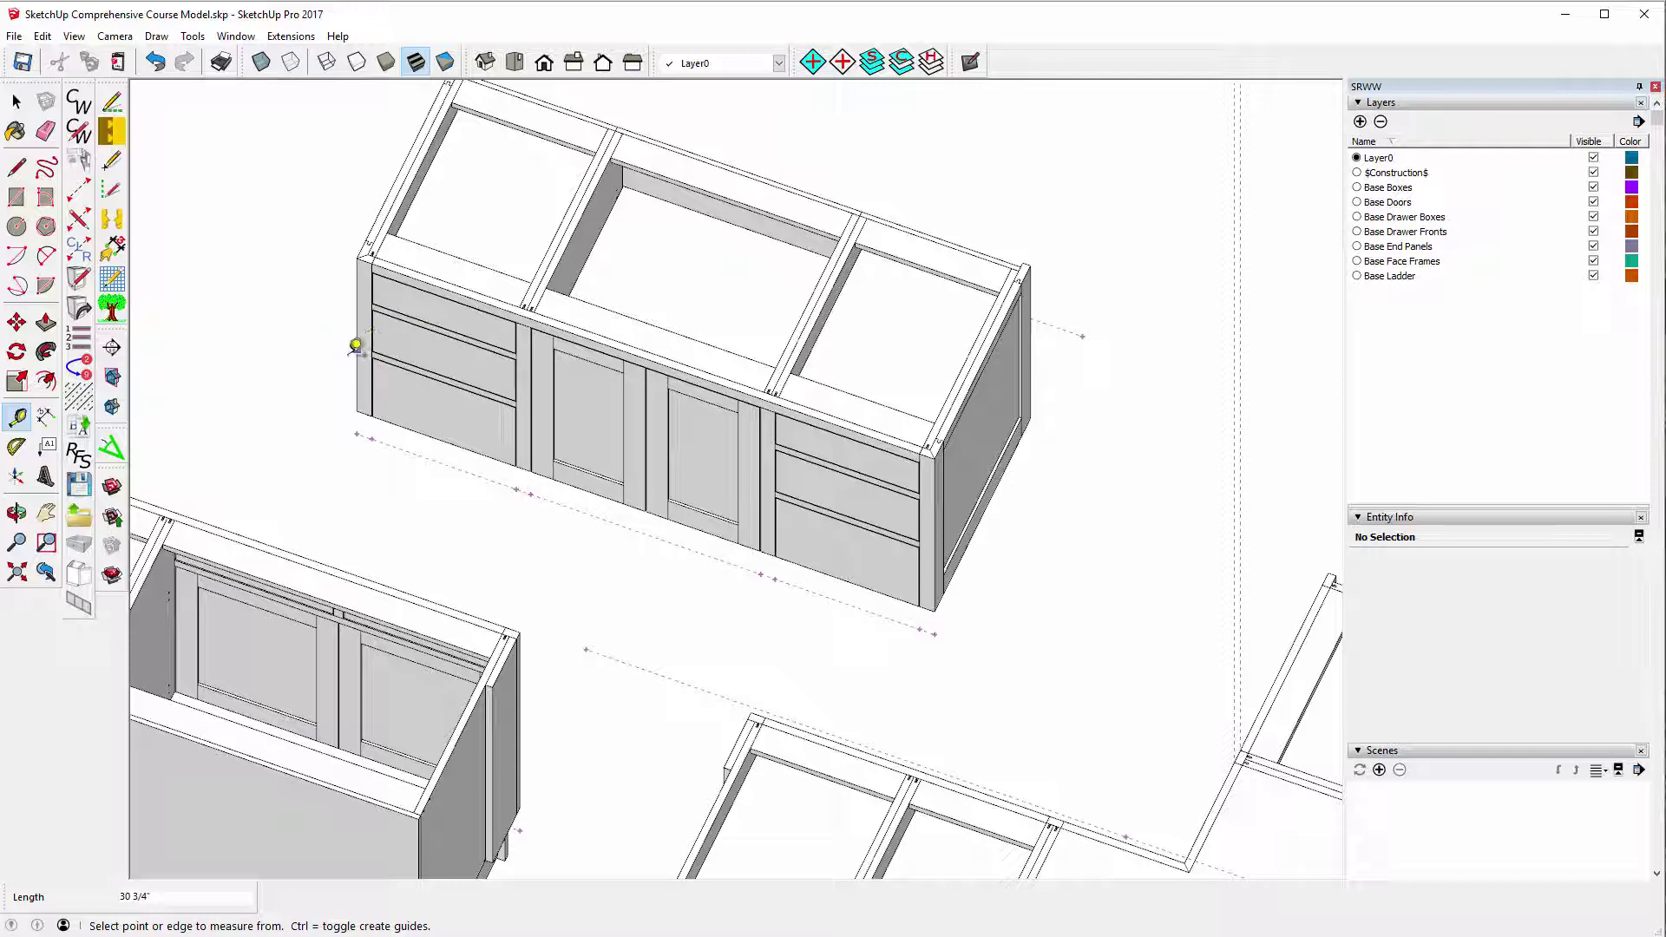
# Orbit around the cabinet run to inspect its back and end panels.
pyautogui.click(16, 513)
pyautogui.moveTo(1041, 496); pyautogui.dragTo(633, 476)
pyautogui.moveTo(945, 521); pyautogui.dragTo(669, 460)
pyautogui.scroll(-3, 506, 305)
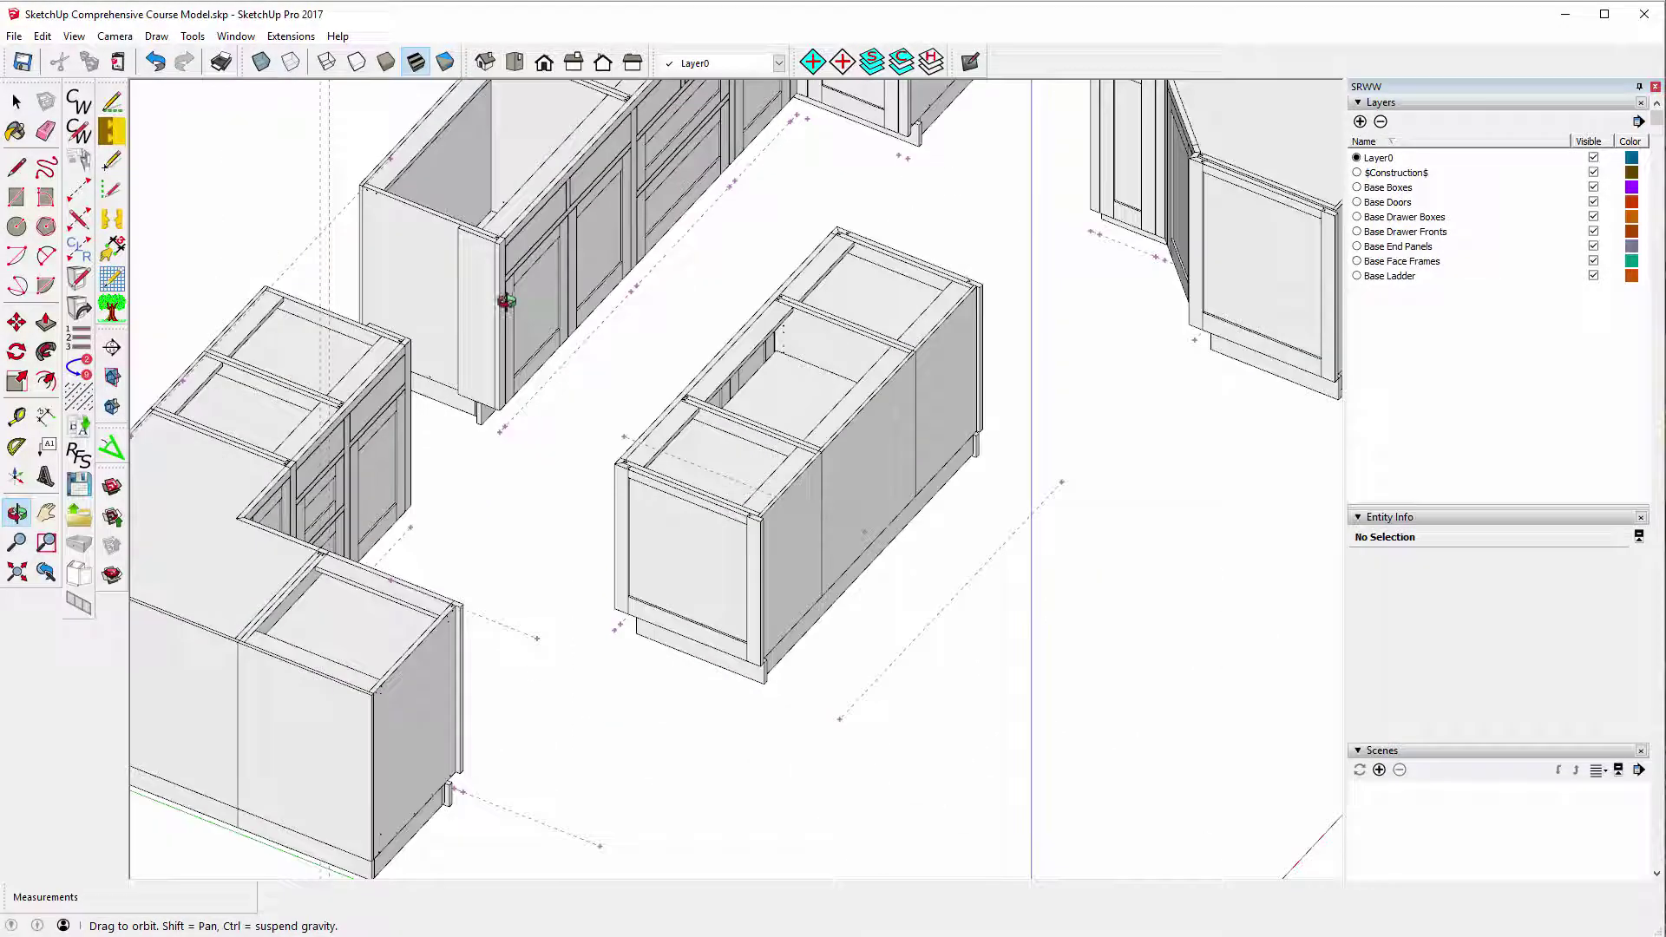